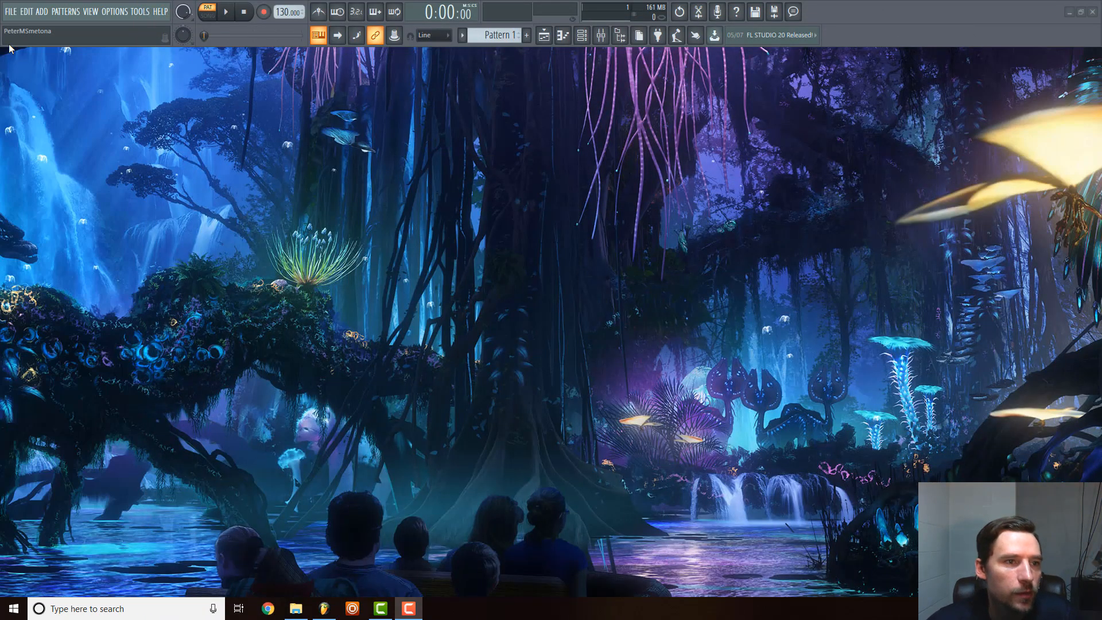
Look through the minimal and advanced templates offered for a new project.
left_click(10, 12)
mouse_move(53, 41)
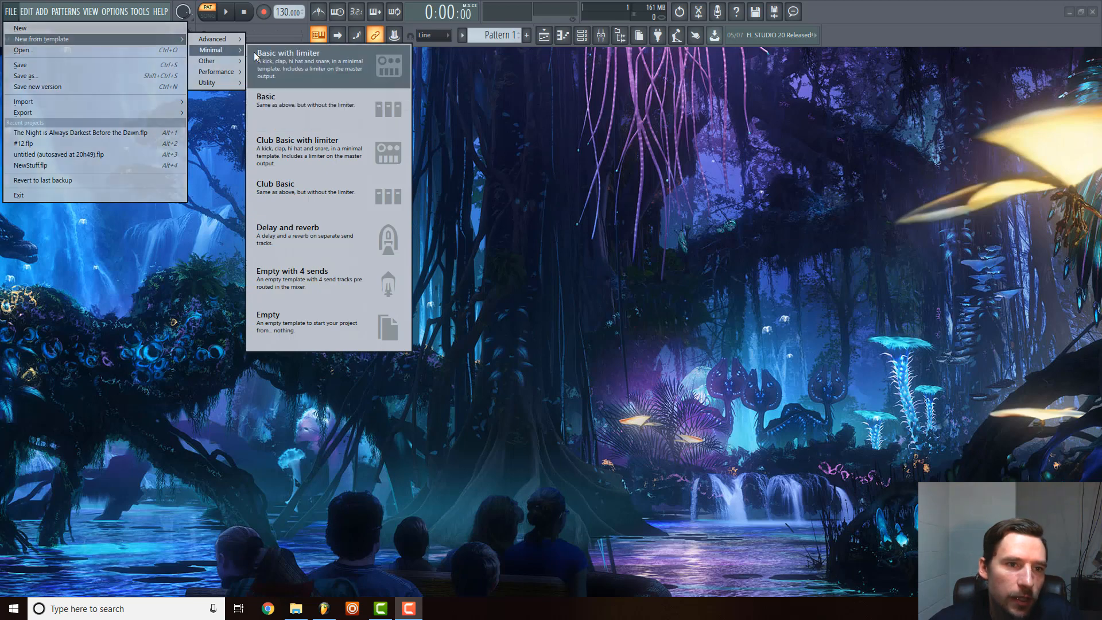
left_click(215, 40)
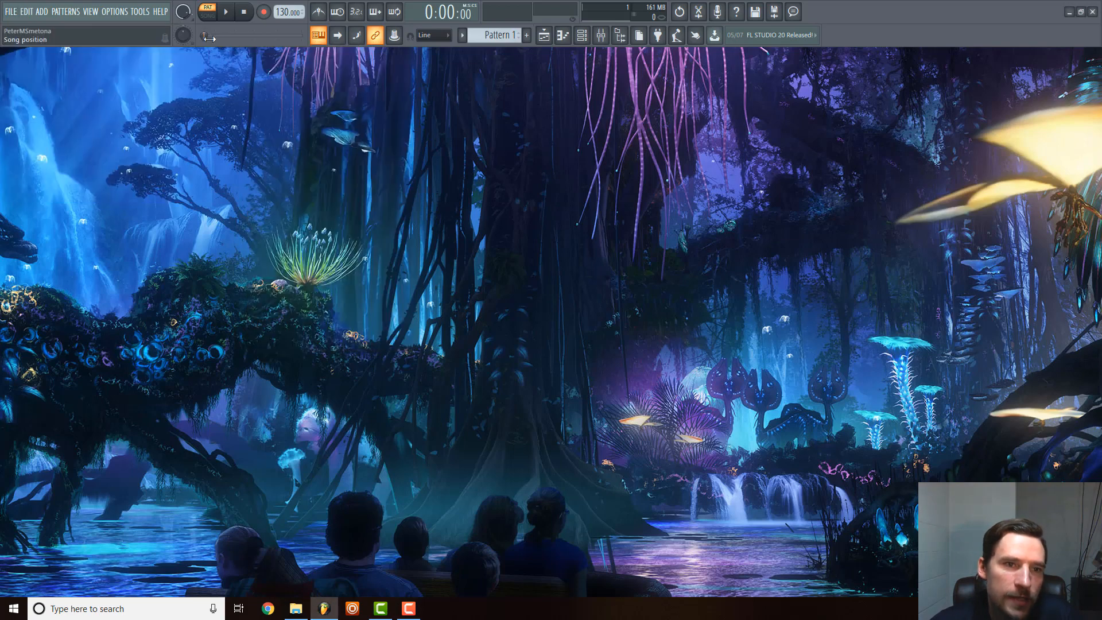
left_click(10, 12)
mouse_move(50, 40)
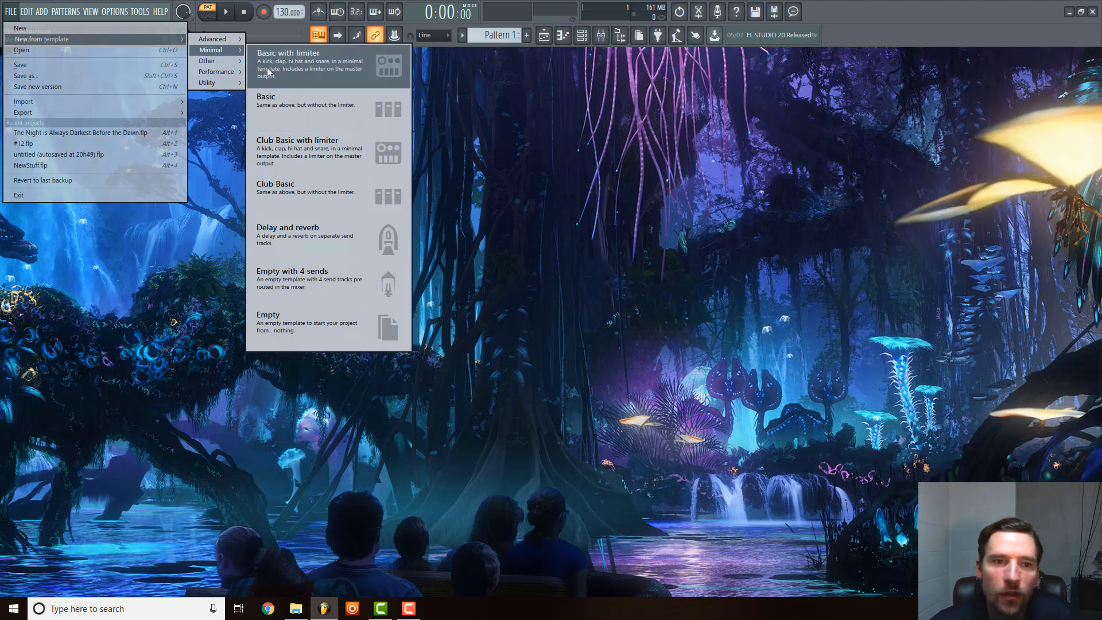
mouse_move(220, 39)
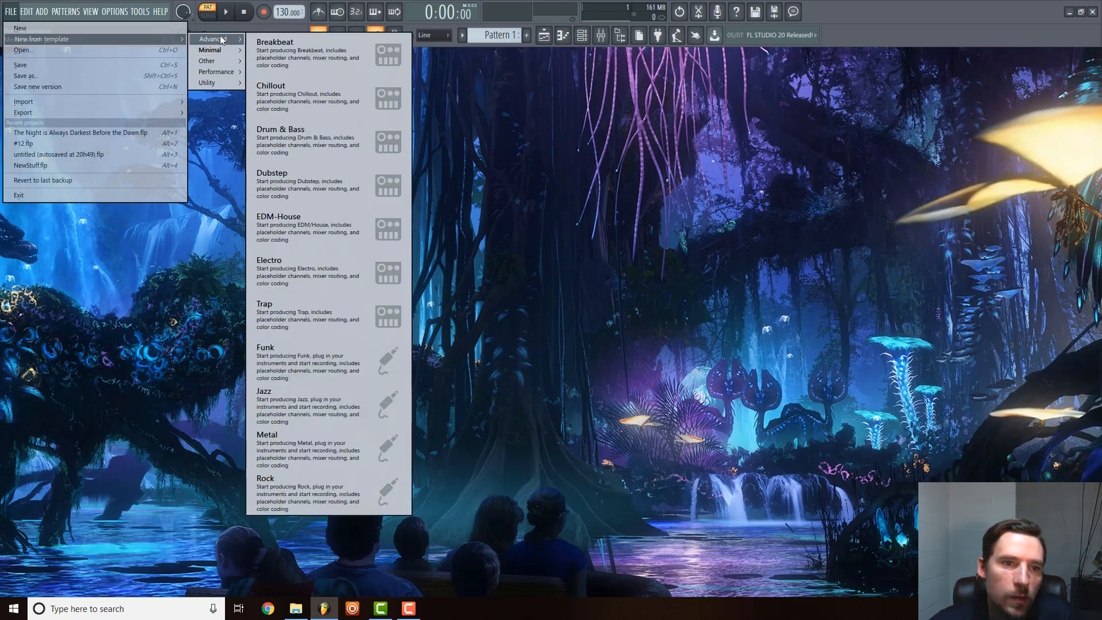
left_click(311, 182)
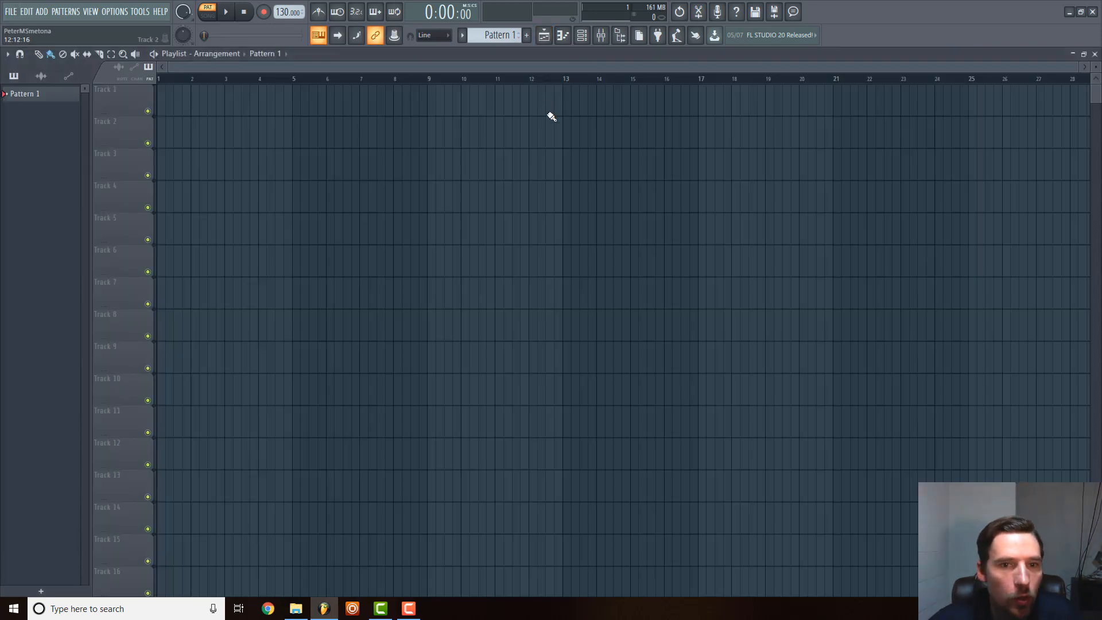
Show the channel rack and delete the Kick and Clap channels from it.
left_click(582, 35)
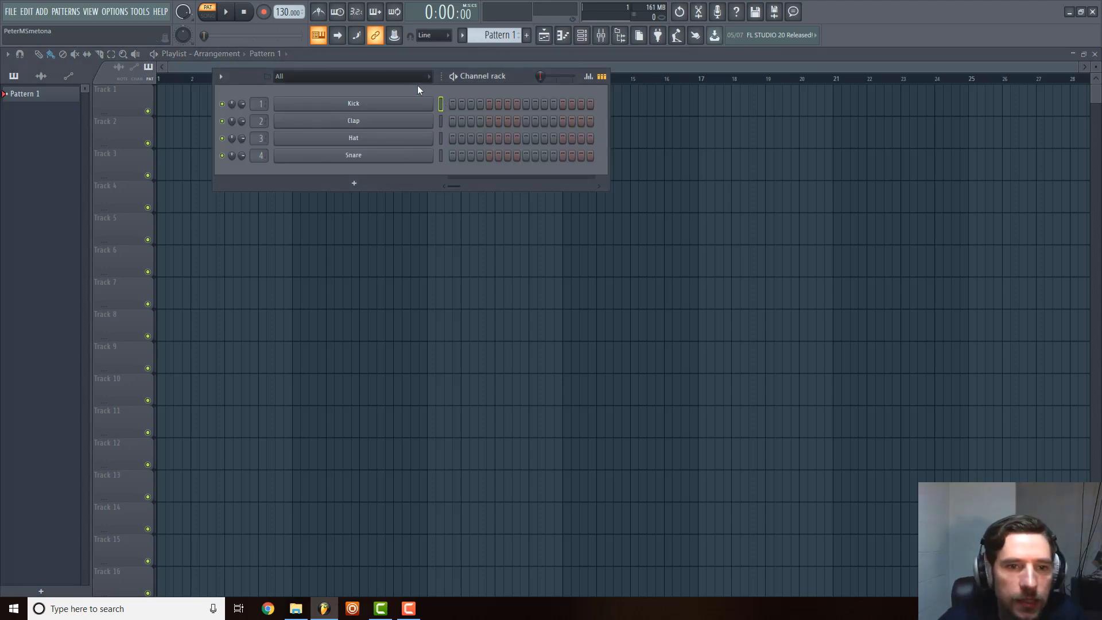
double_click(441, 111)
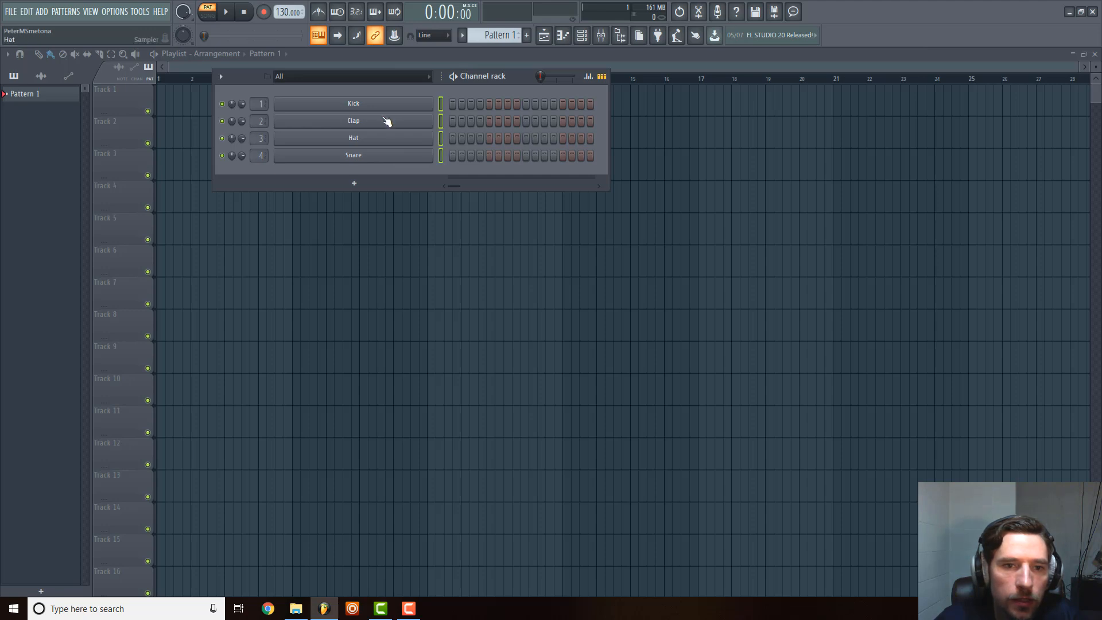
right_click(386, 109)
left_click(453, 225)
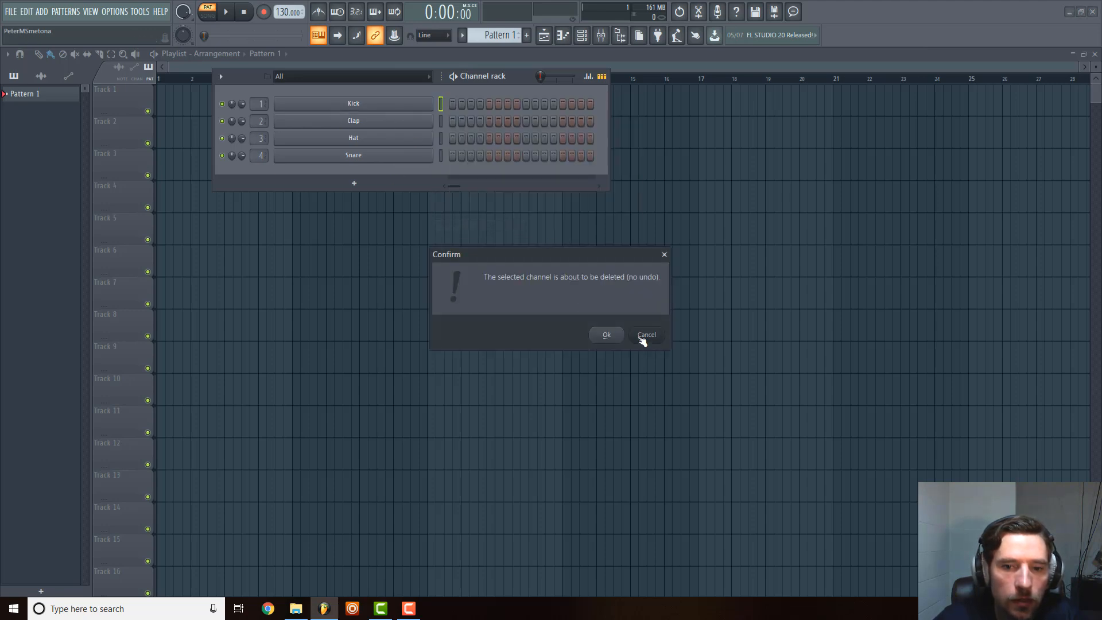
left_click(611, 338)
right_click(389, 131)
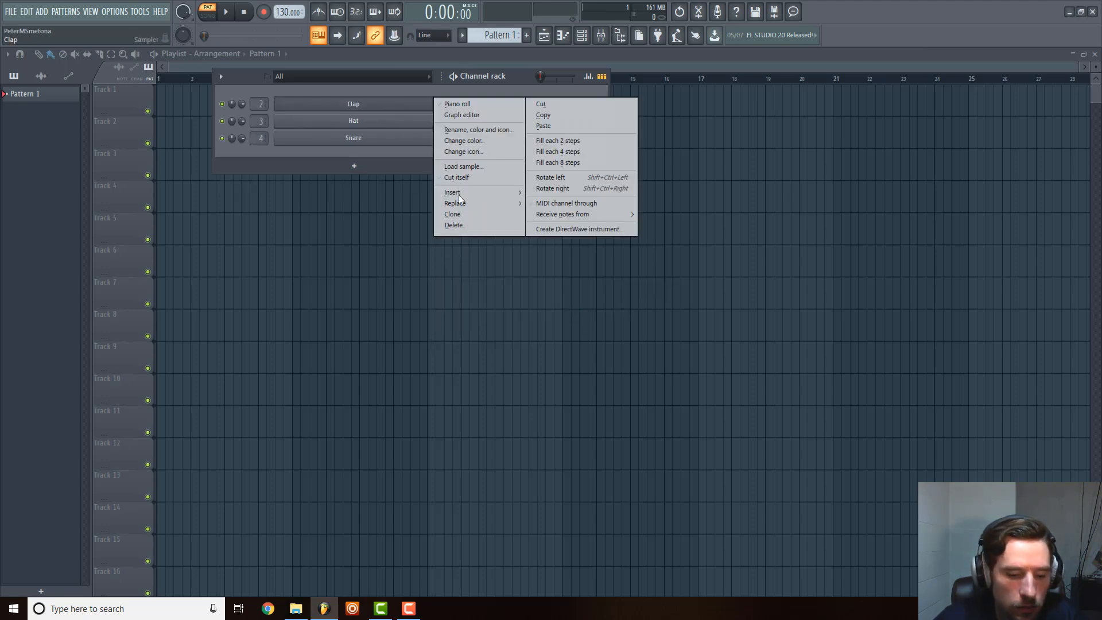
left_click(454, 225)
key("Return")
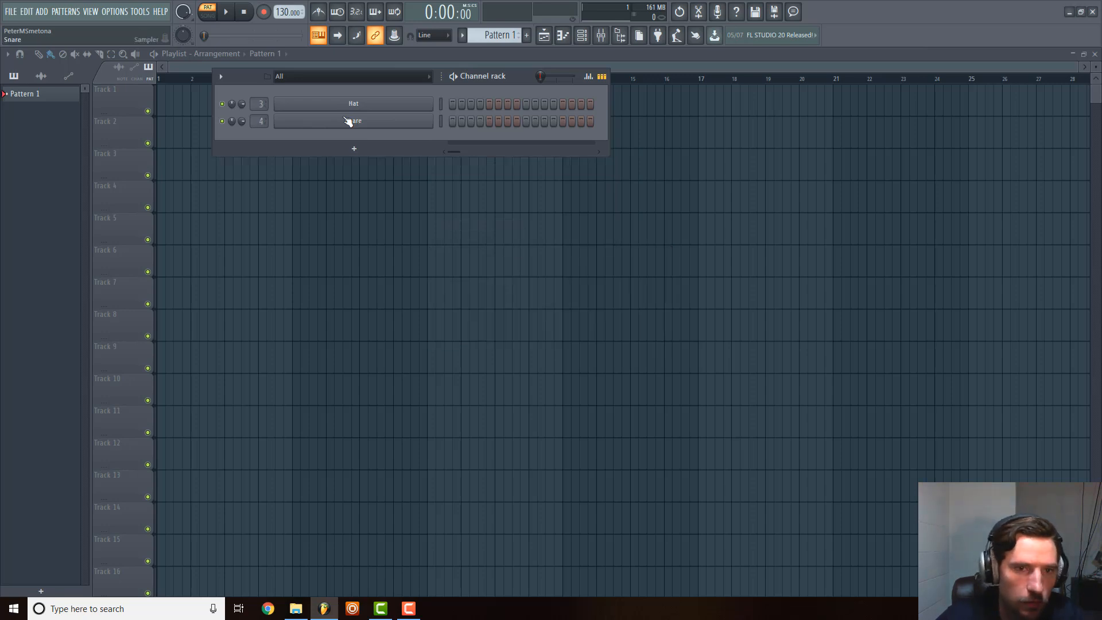
Delete the Snare and Hat channels from the channel rack.
right_click(346, 120)
left_click(454, 242)
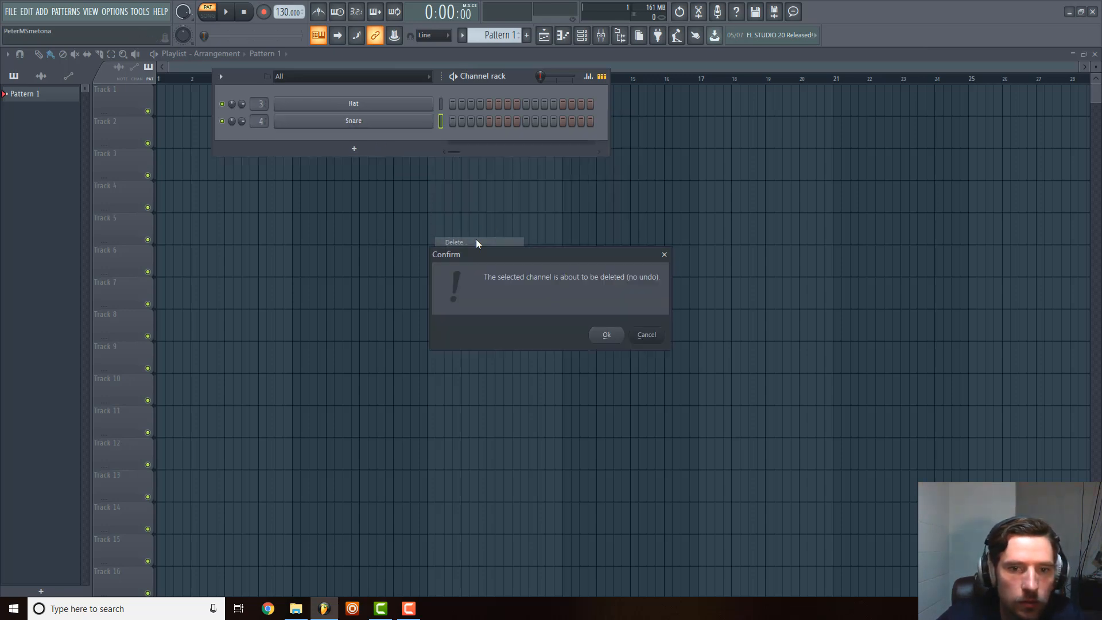
left_click(607, 333)
right_click(355, 103)
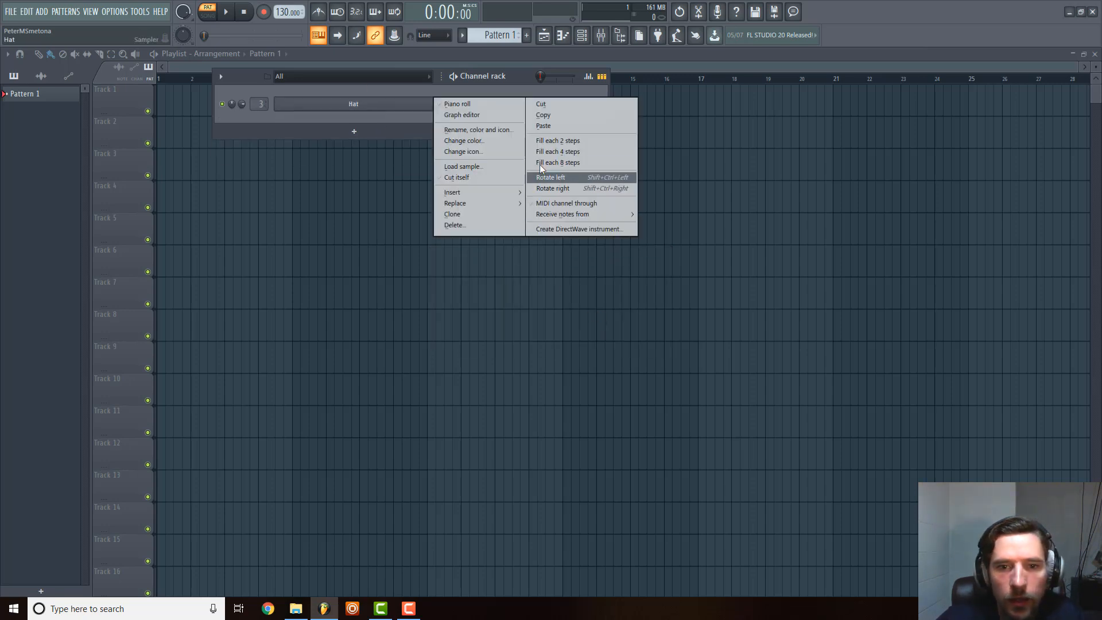
left_click(479, 226)
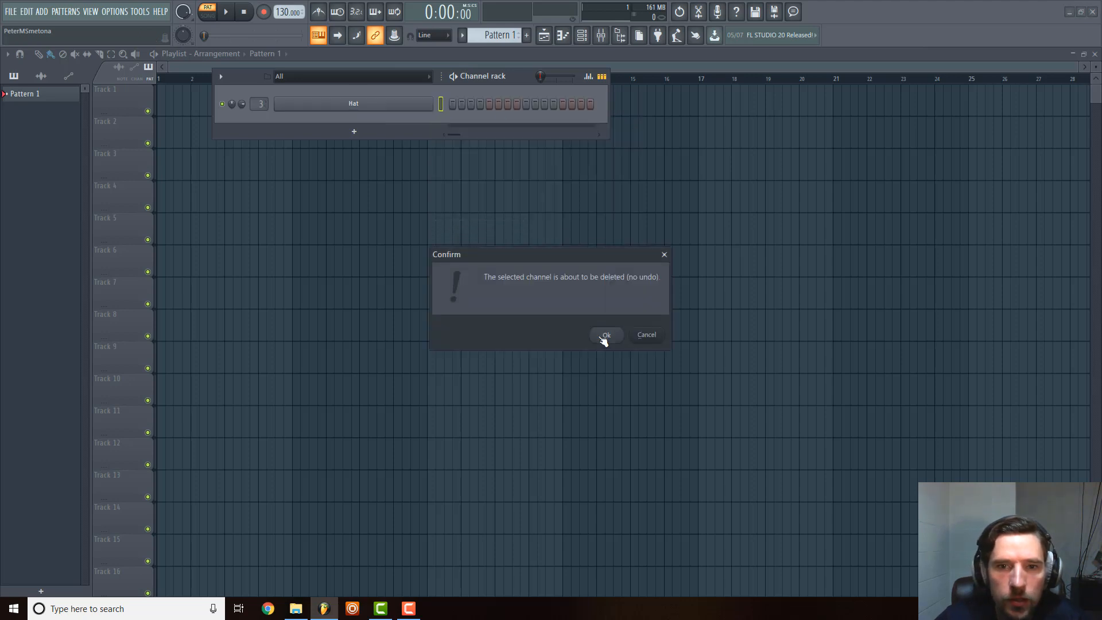
left_click(607, 333)
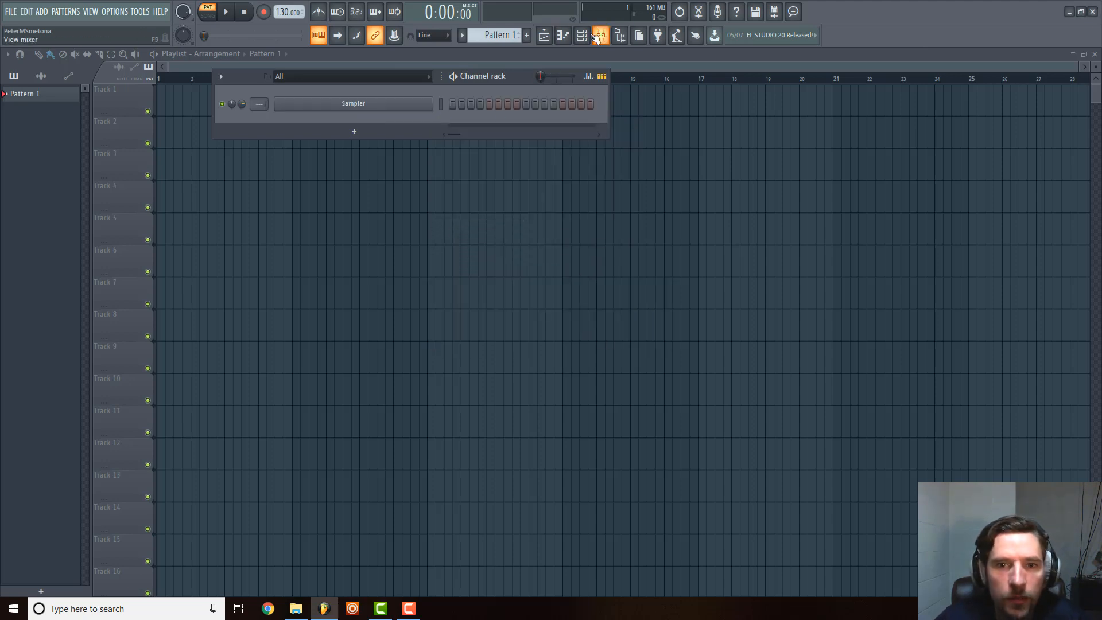
Find the Kick 2 generator plugin by searching for "kick" and add it as a channel, moving its window clear of the rack.
left_click(582, 35)
left_click(582, 35)
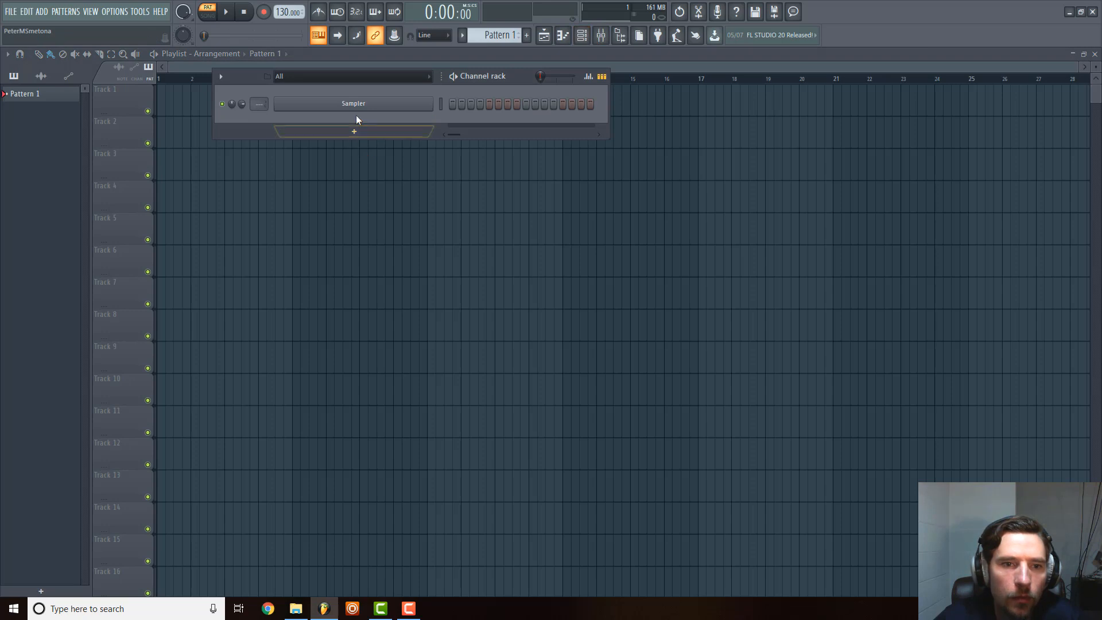
left_click(362, 133)
left_click(336, 23)
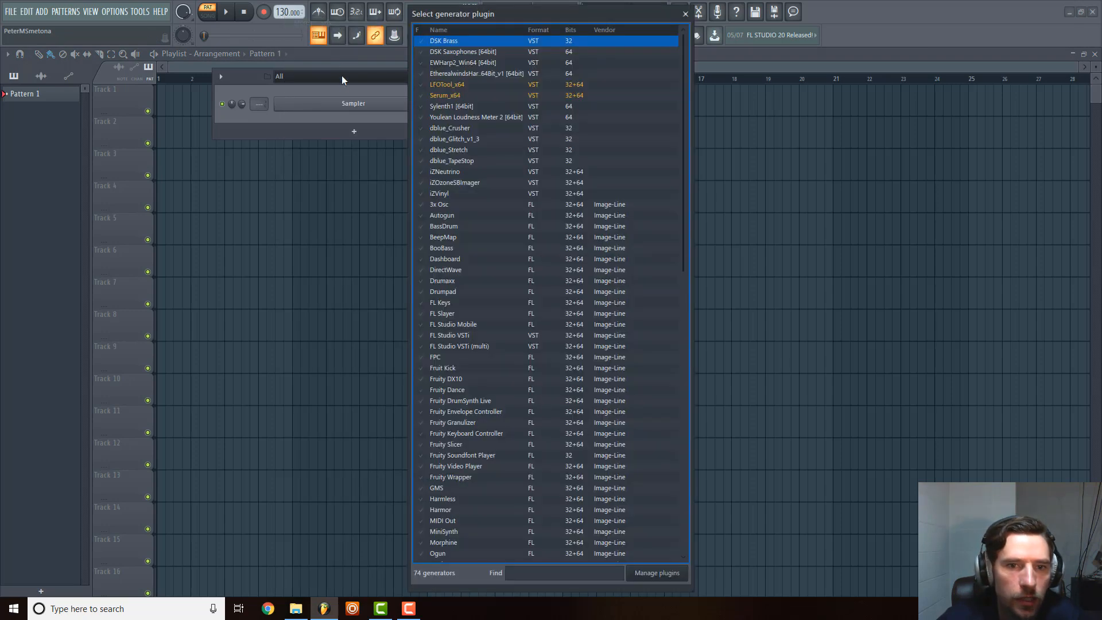
type("wrap")
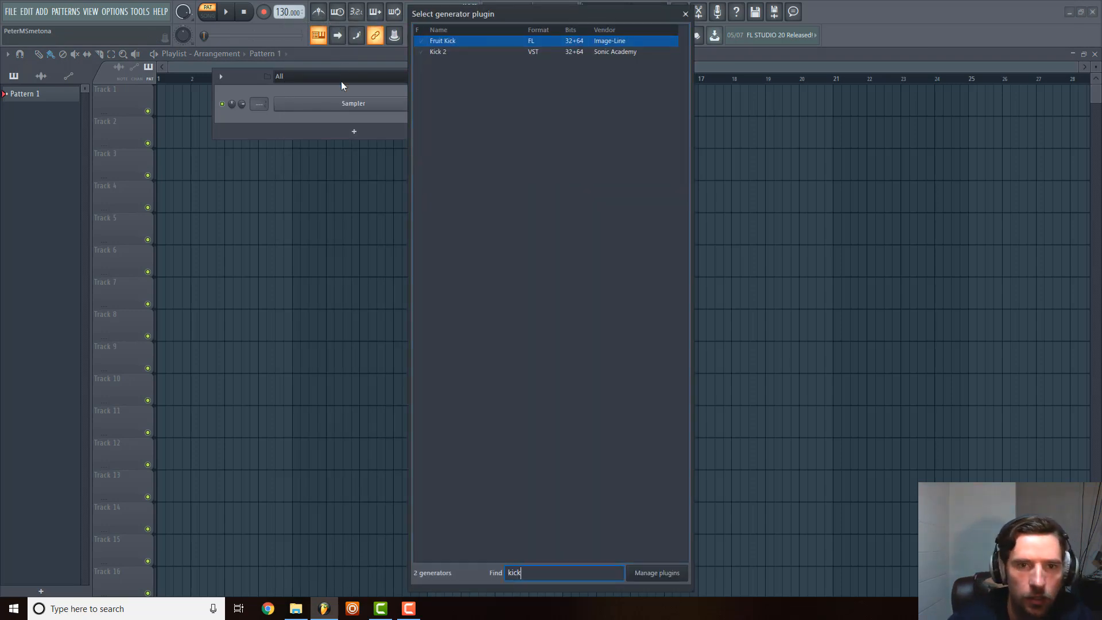
double_click(437, 43)
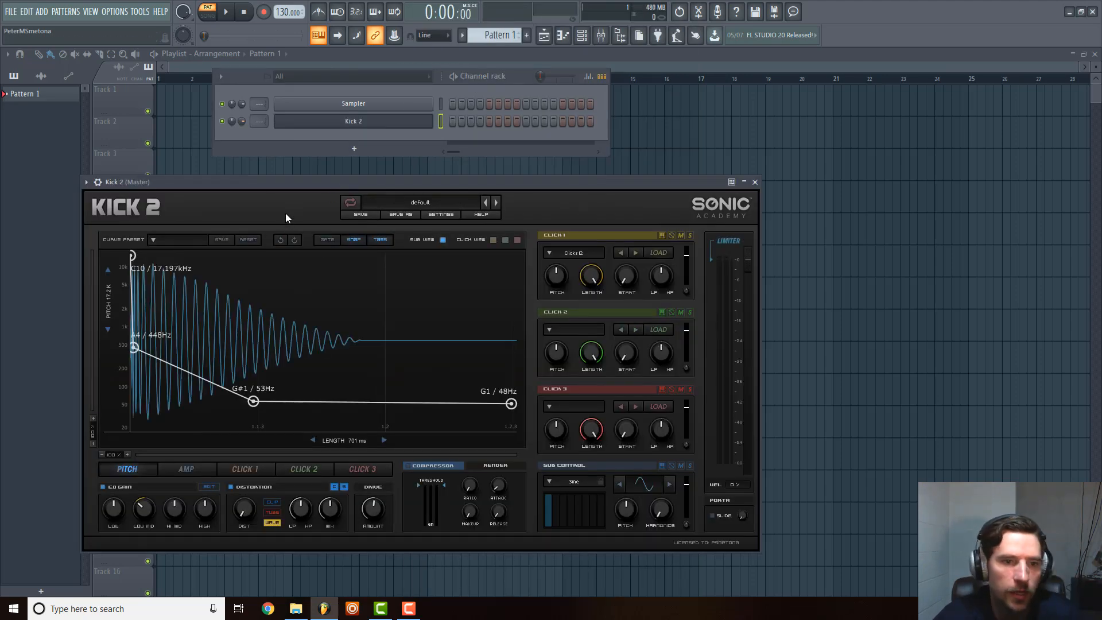
left_click_drag(330, 195, 537, 141)
Set the Click 1 length to 0% and move Kick 2's second and third pitch points to about 831 Hz and 49 Hz.
left_click_drag(811, 226, 786, 410)
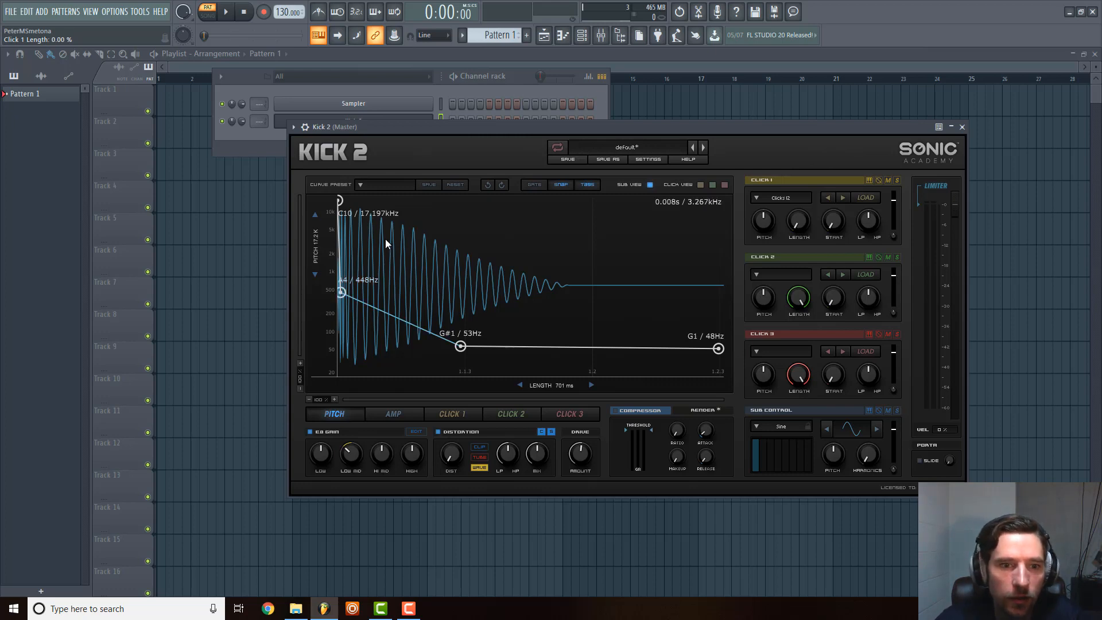
left_click_drag(345, 293, 345, 277)
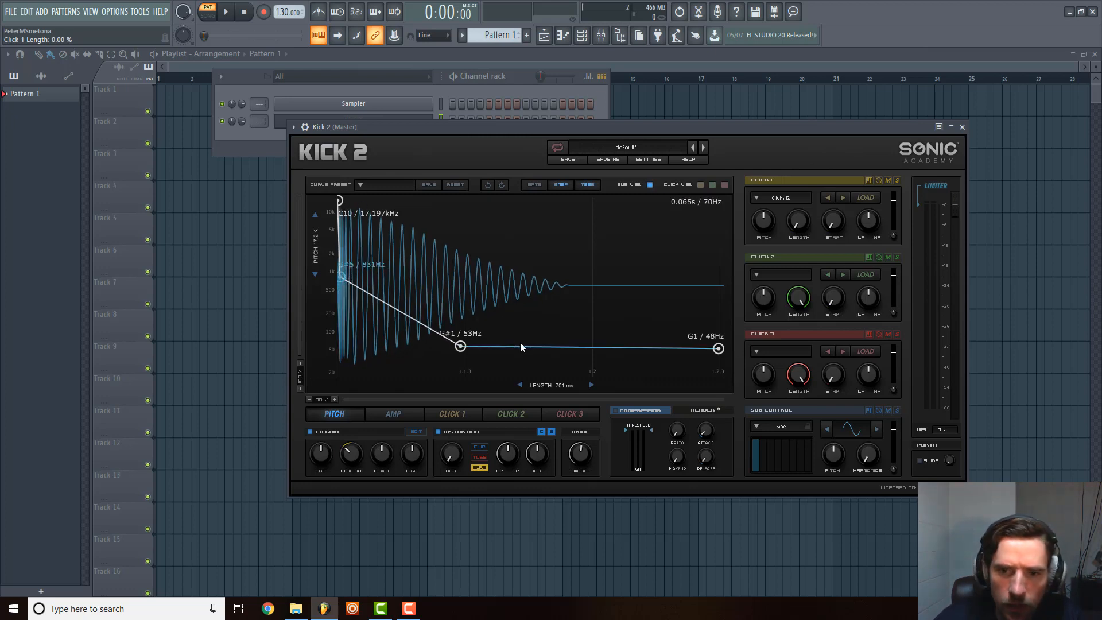
left_click_drag(461, 346, 641, 352)
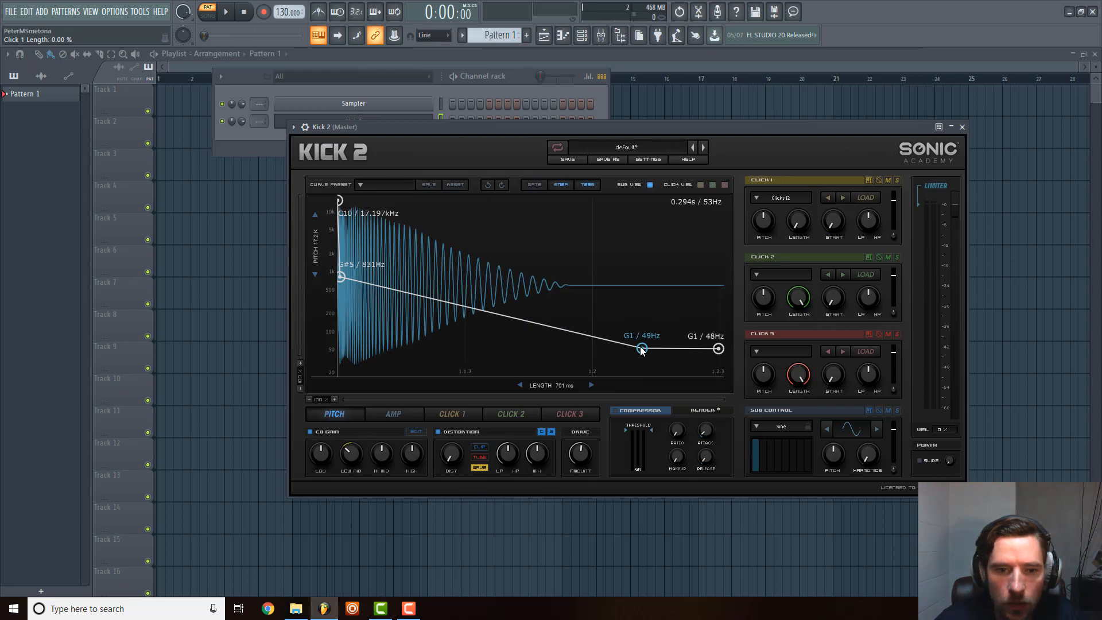
Add a pitch envelope point at about 98 Hz and move the point before it to about 659 Hz, slightly after the start.
double_click(411, 319)
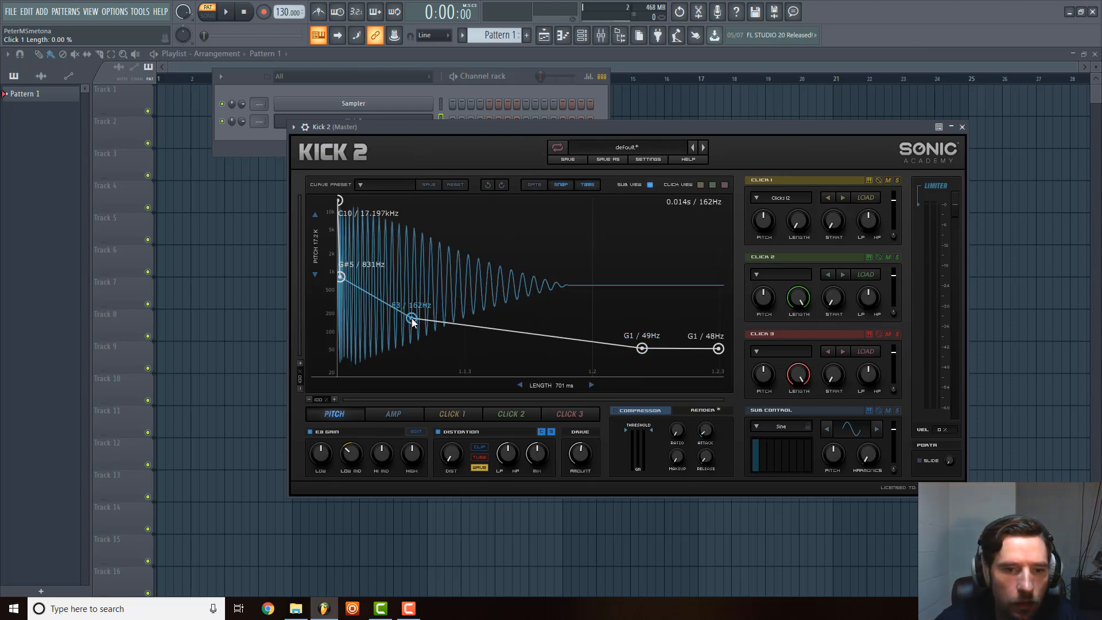
left_click_drag(414, 318, 394, 332)
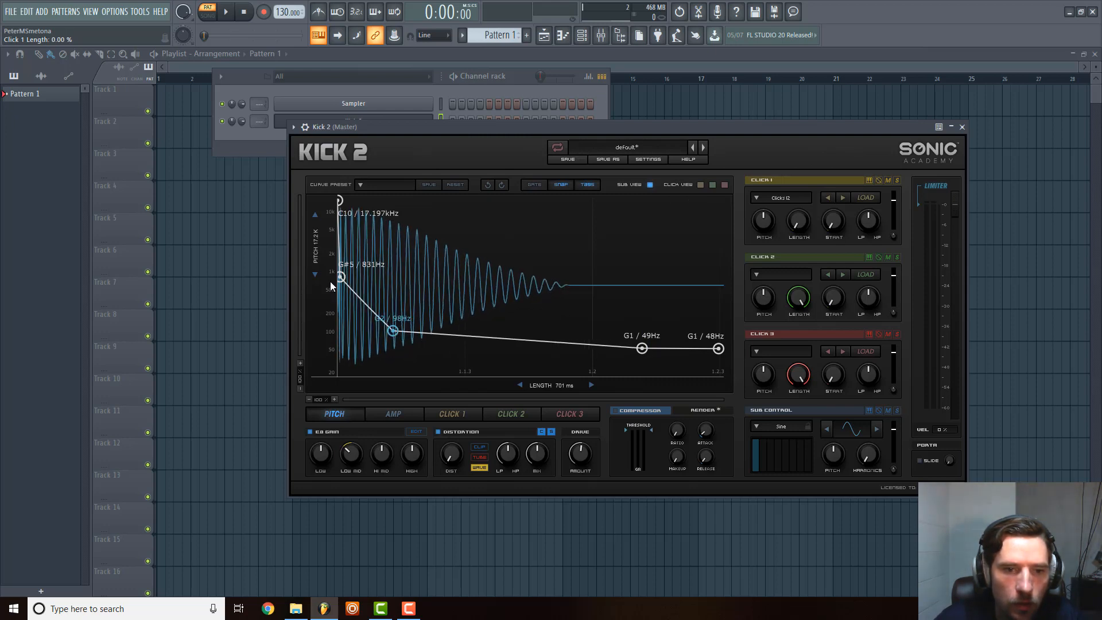
left_click_drag(341, 279, 347, 288)
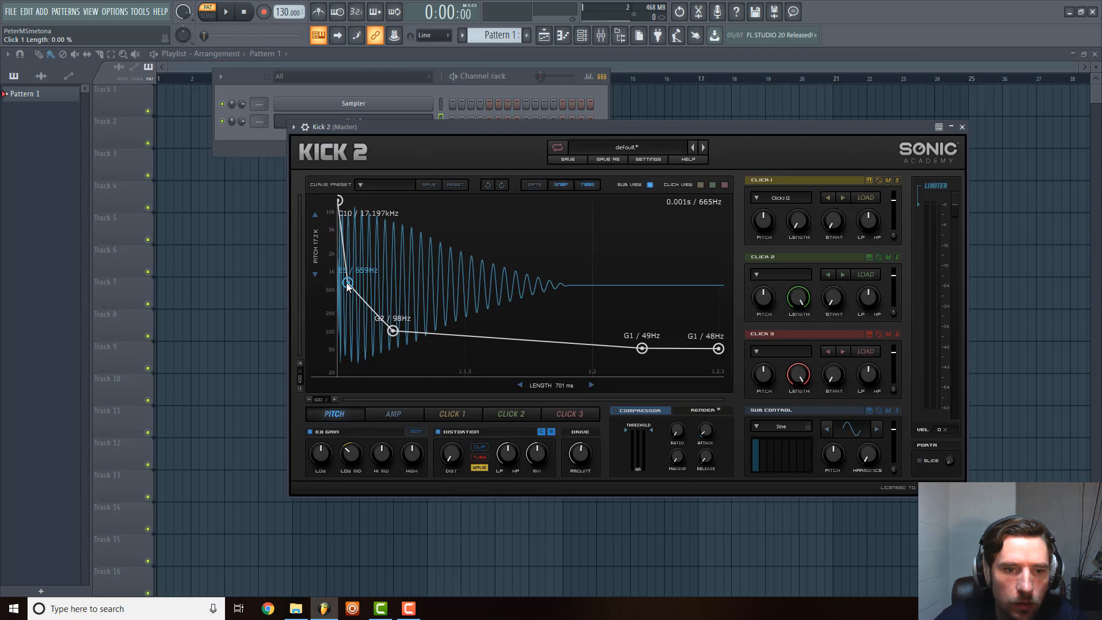
Audition the kick several times to judge the reshaped pitch envelope.
key("q")
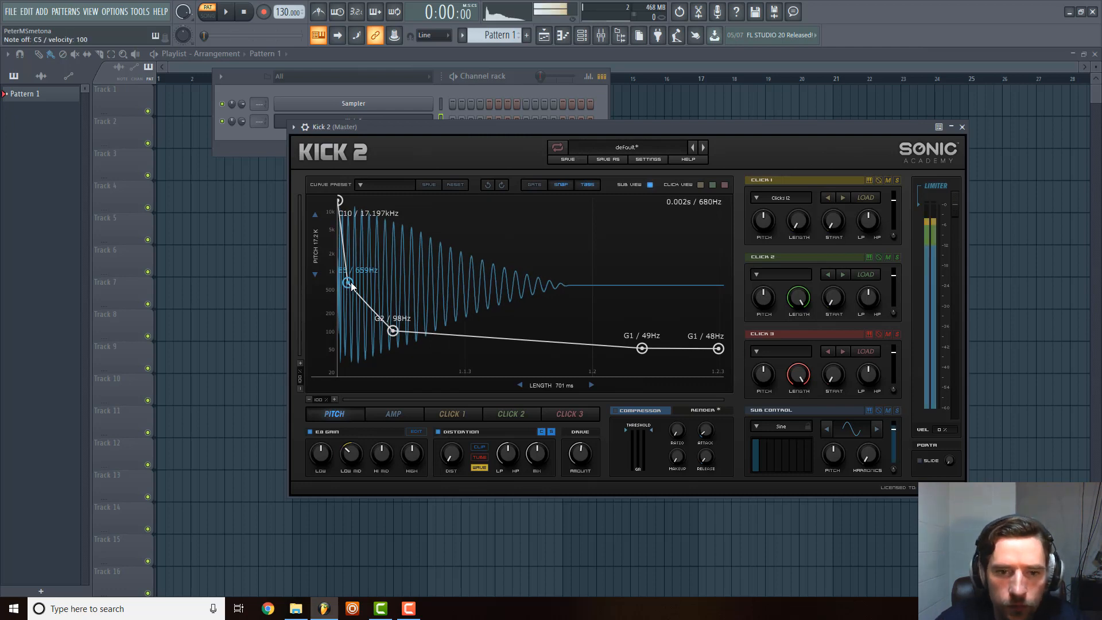
key("q")
key("q")
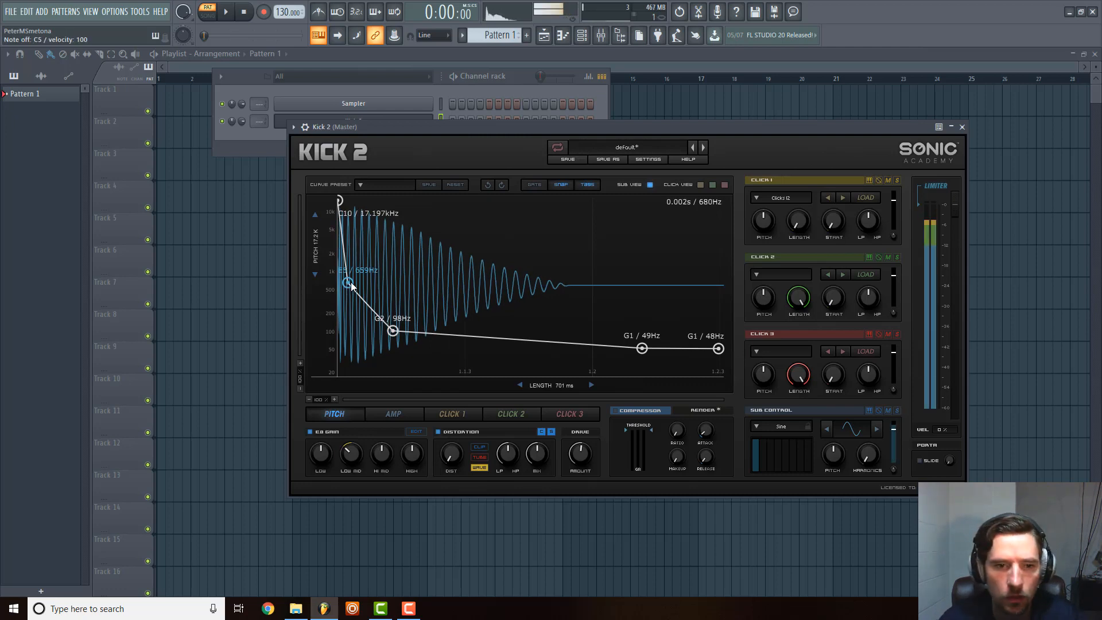
key("q")
key("q")
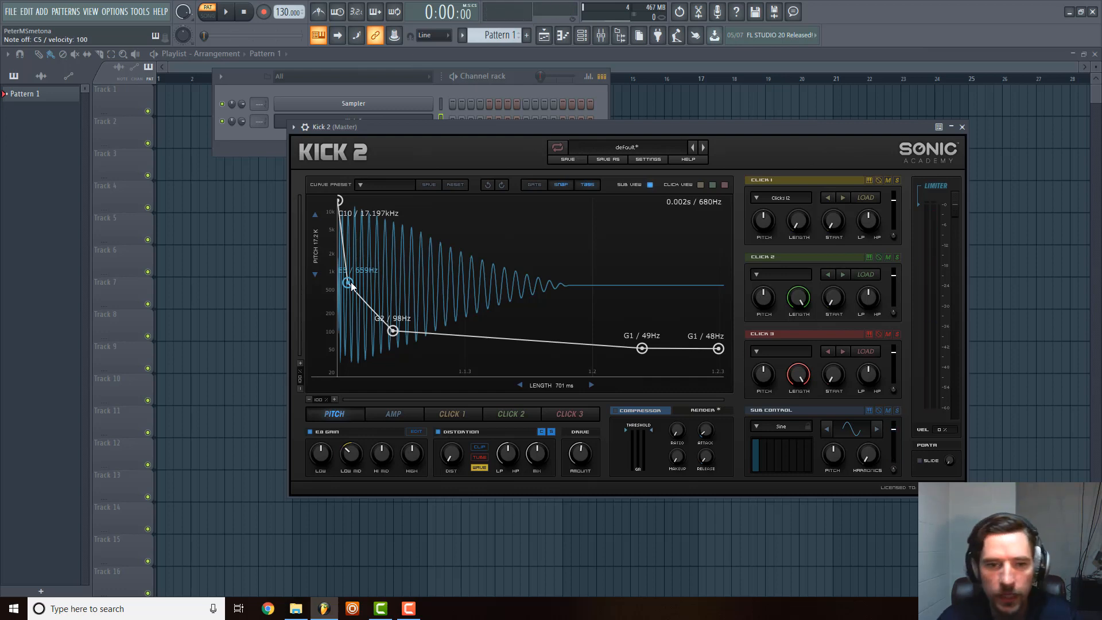
key("q")
key("q")
key("q")
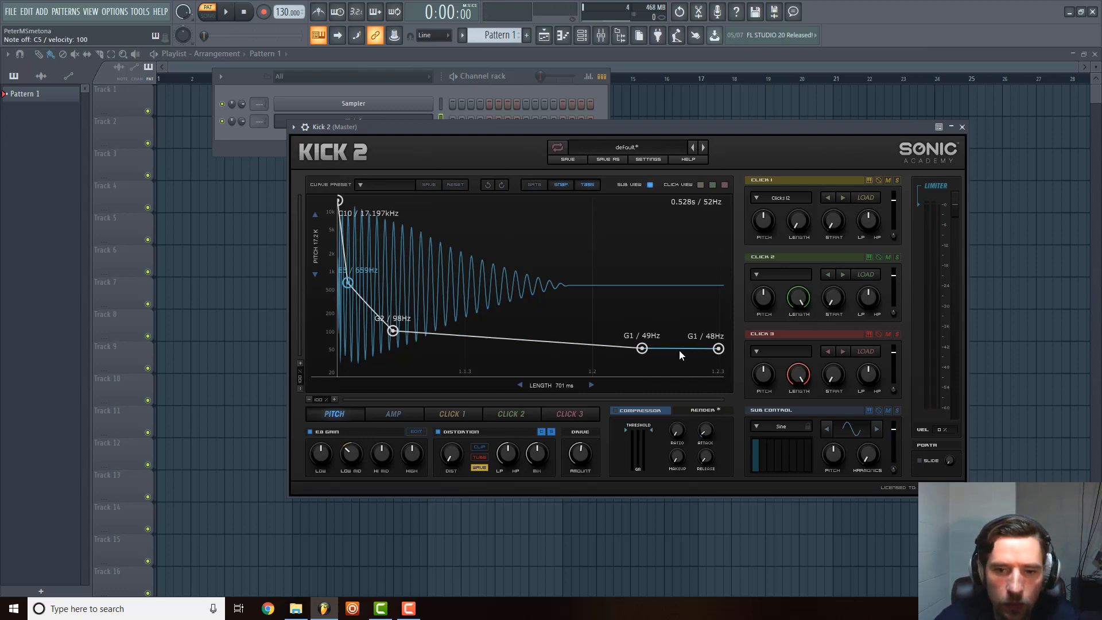
Move the 49 Hz pitch point earlier in time to shorten the pitch drop, and audition the kick.
left_click_drag(641, 349, 529, 354)
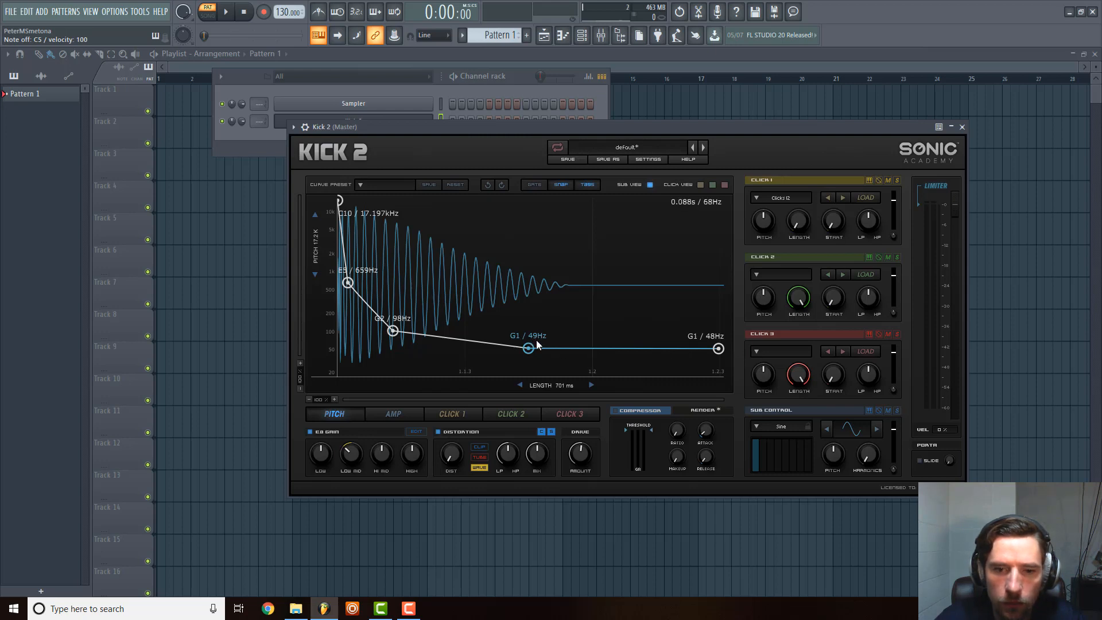
key("z")
key("z")
key("z")
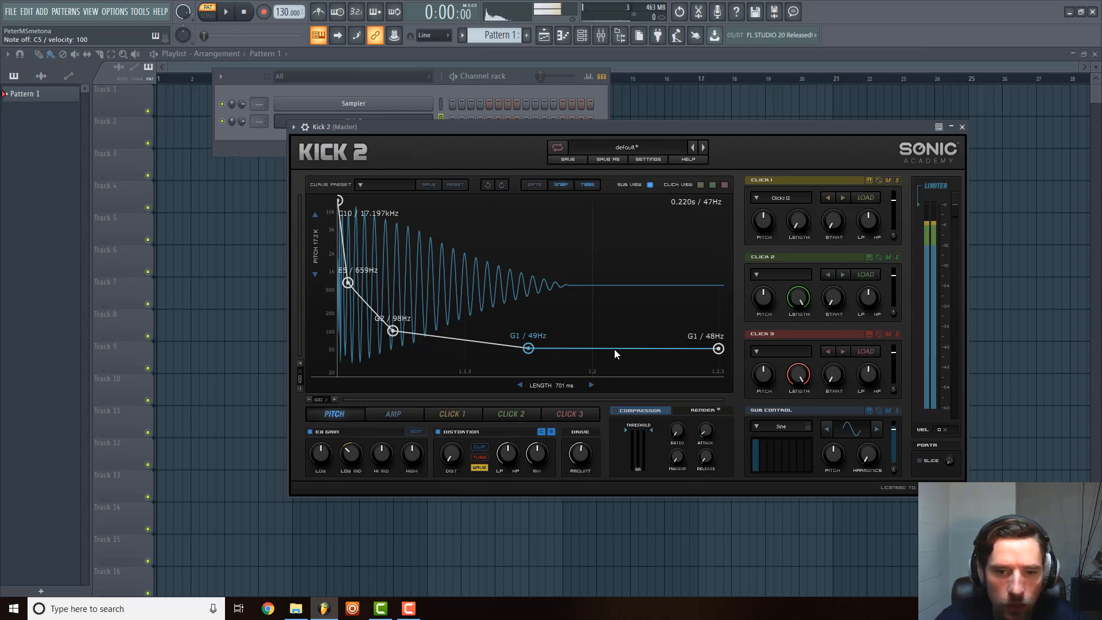
In the amp envelope, shift the 1.00 peak and reshape the following three points to about 0.94, 0.96 and 0.66.
left_click(393, 411)
left_click_drag(363, 207, 386, 207)
key("z")
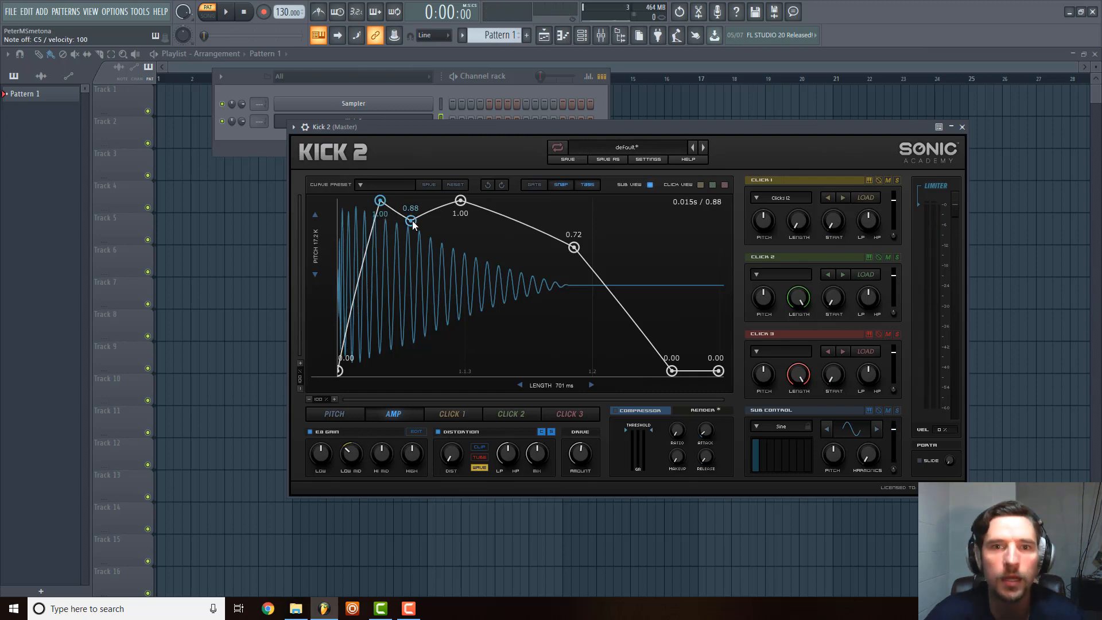
left_click_drag(413, 224, 461, 207)
left_click_drag(574, 247, 527, 261)
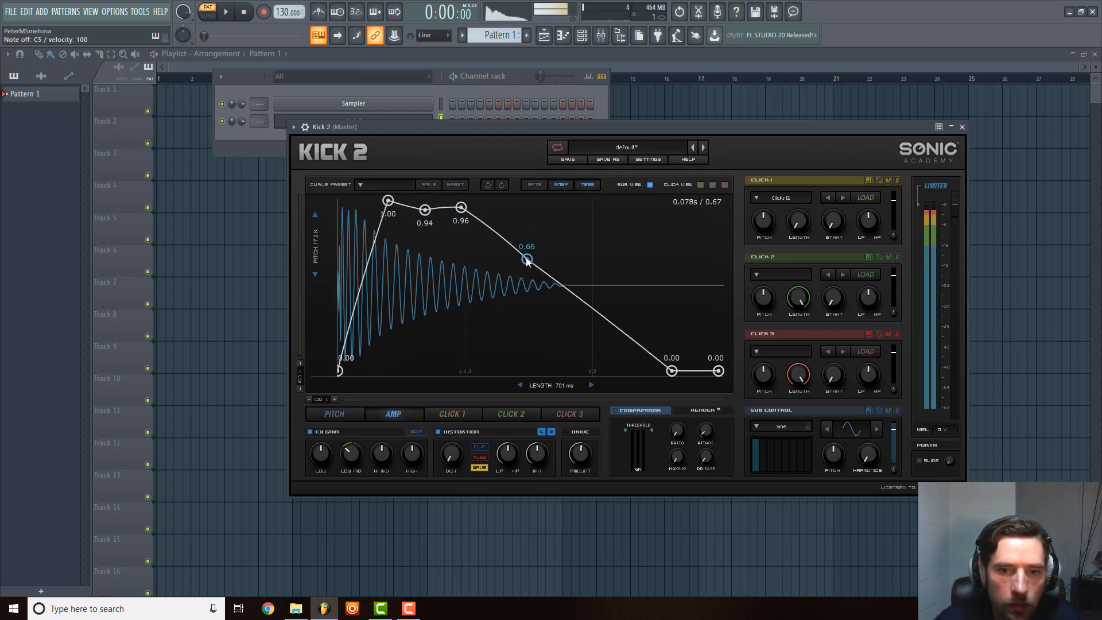
Move the amp envelope's late zero point earlier to about 0.08, add a 0.00 point after it, and audition the tail.
left_click_drag(672, 371, 631, 358)
key("z")
double_click(676, 371)
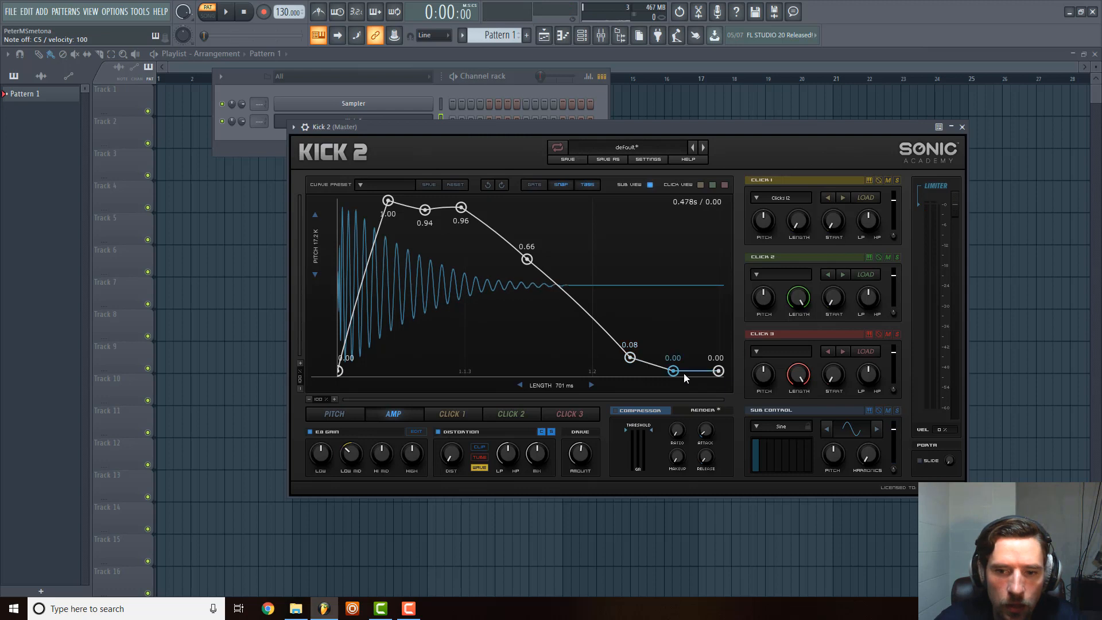
key("z")
key("z")
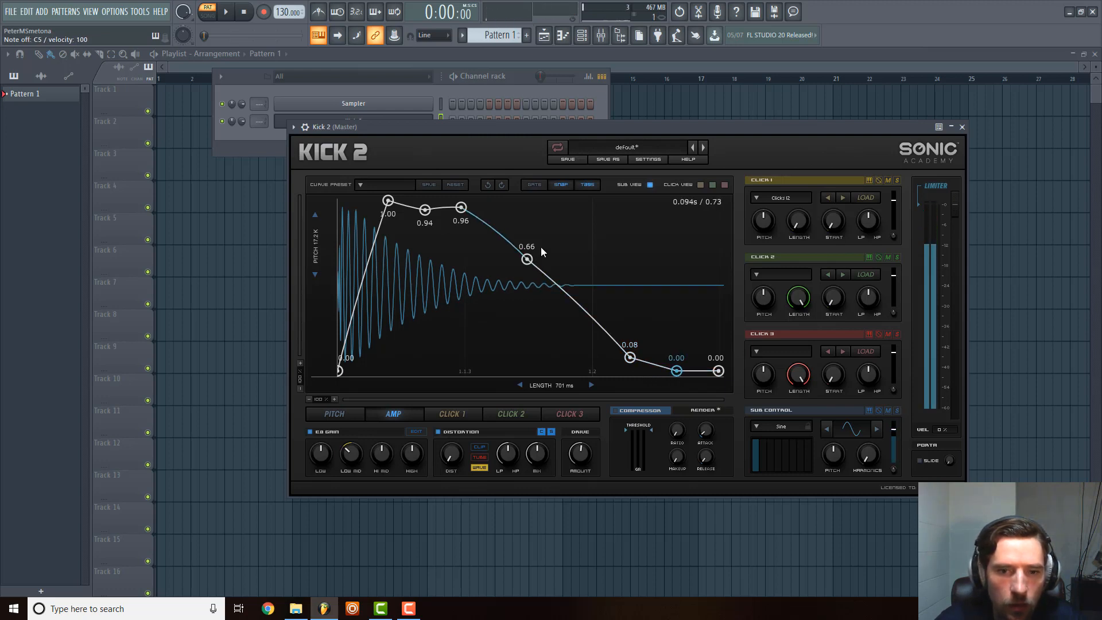
Move the middle amp envelope point later and up to about 0.70, and audition the kick.
left_click_drag(529, 259, 556, 253)
key("z")
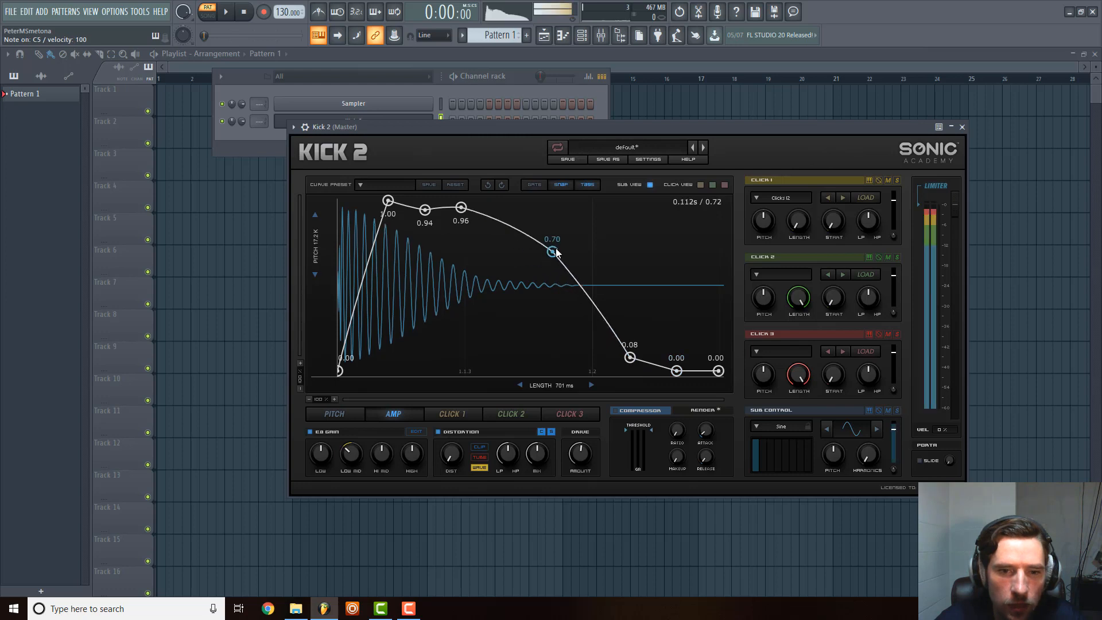
Move the amp envelope's 0.08 point later and up to about 0.13, and shift the 49 Hz pitch point later in time.
key("z")
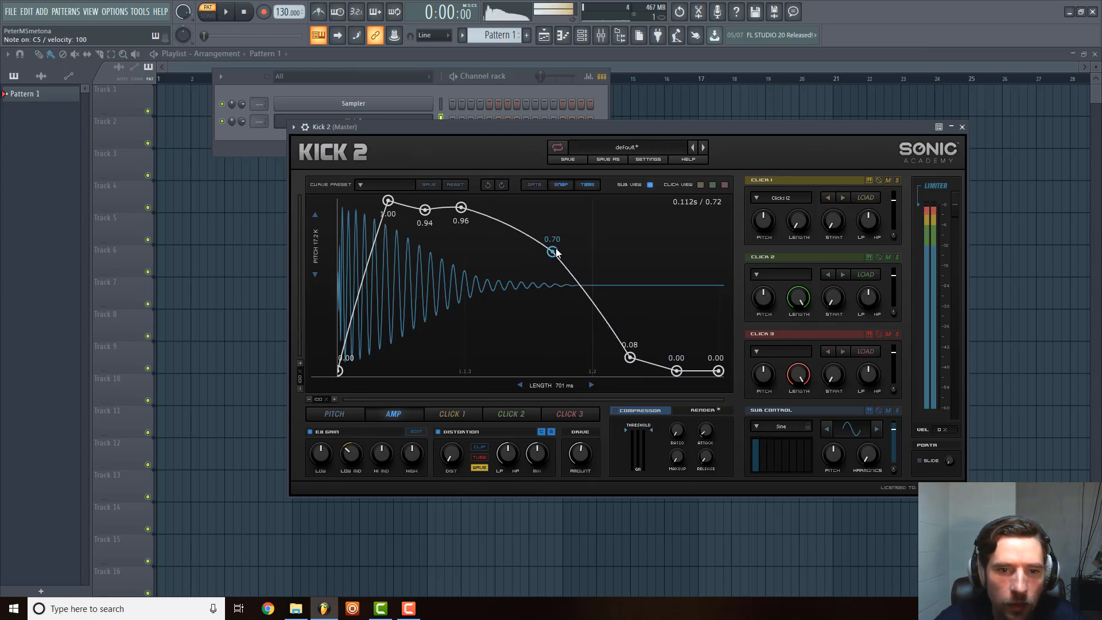
left_click_drag(630, 357, 648, 348)
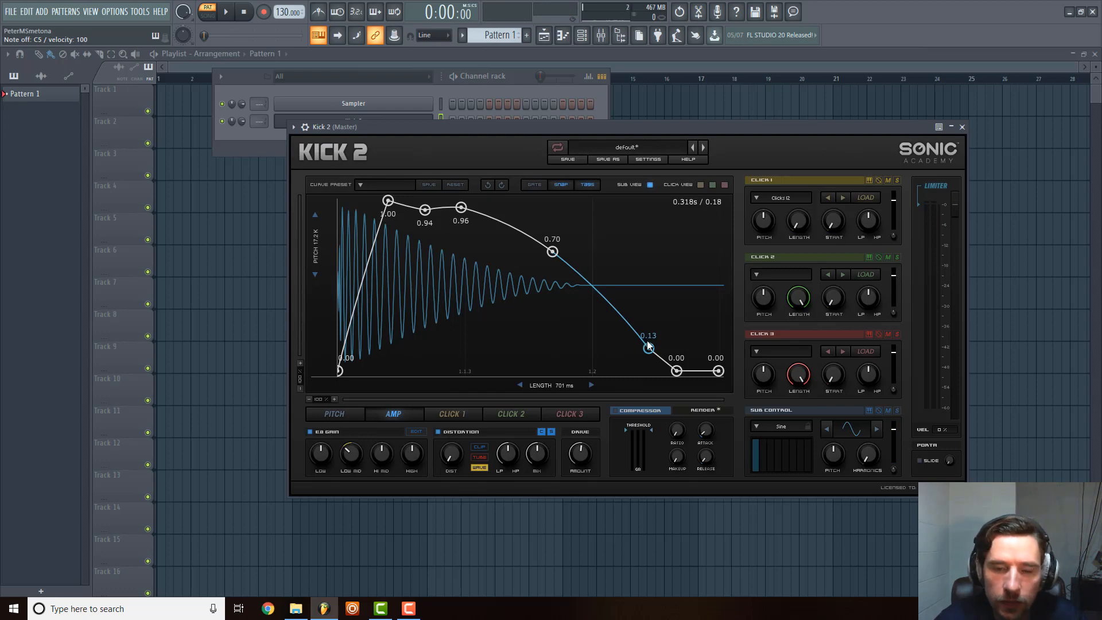
left_click(345, 414)
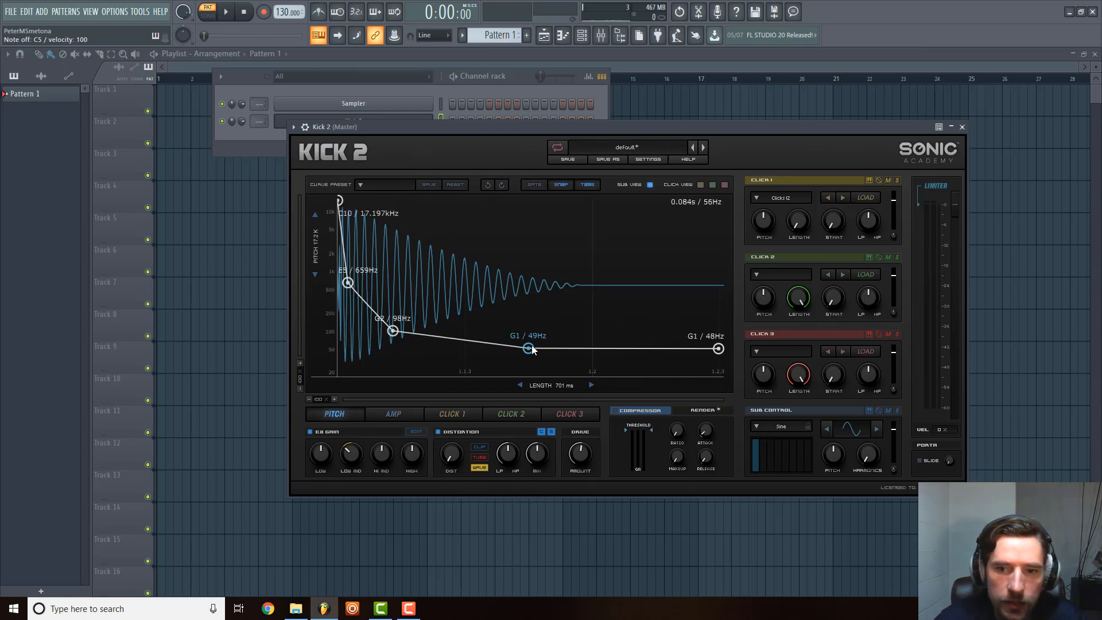
left_click_drag(536, 343, 556, 353)
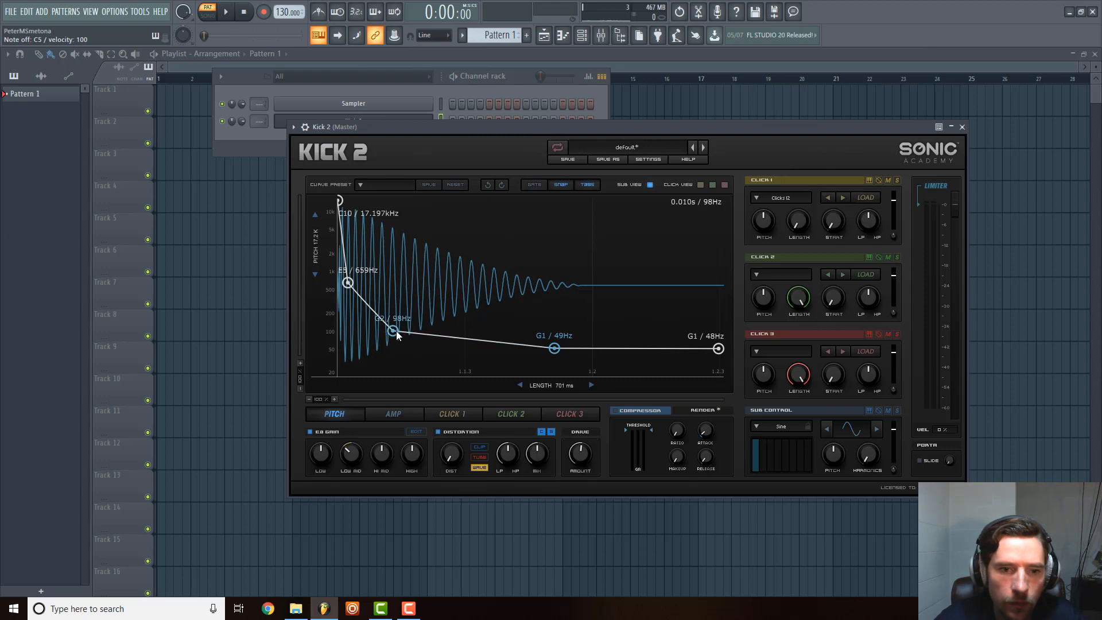
Audition the kick, shift the amp envelope's 0.13 point earlier and up to about 0.25, and nudge the following 0.00 point slightly earlier.
left_click(394, 414)
key("z")
key("z")
key("z")
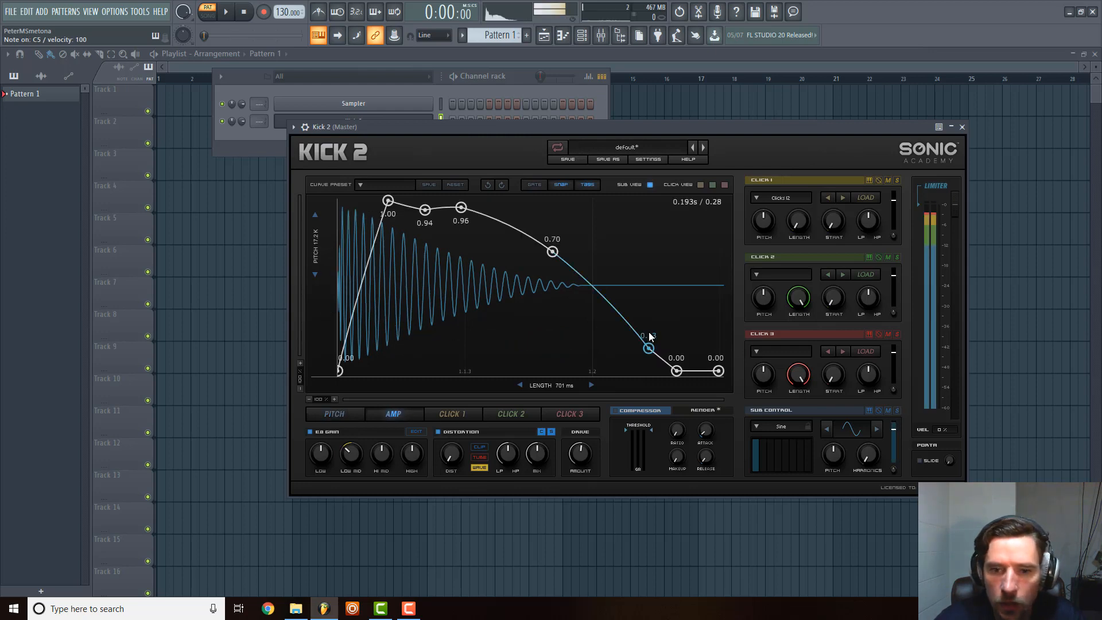
left_click_drag(650, 345, 604, 330)
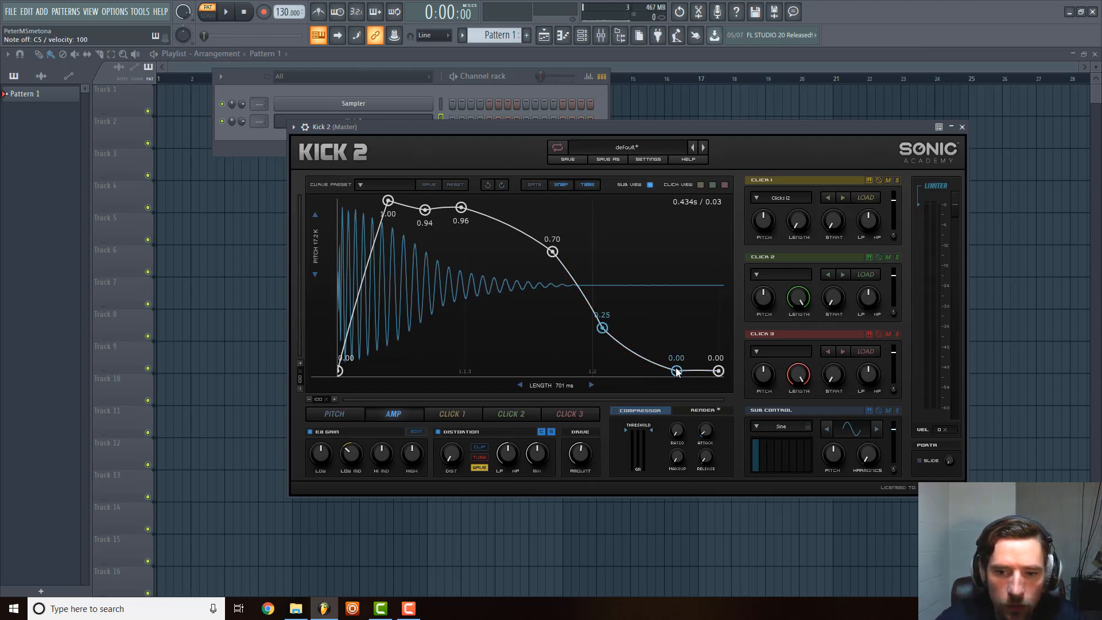
left_click_drag(677, 372, 687, 368)
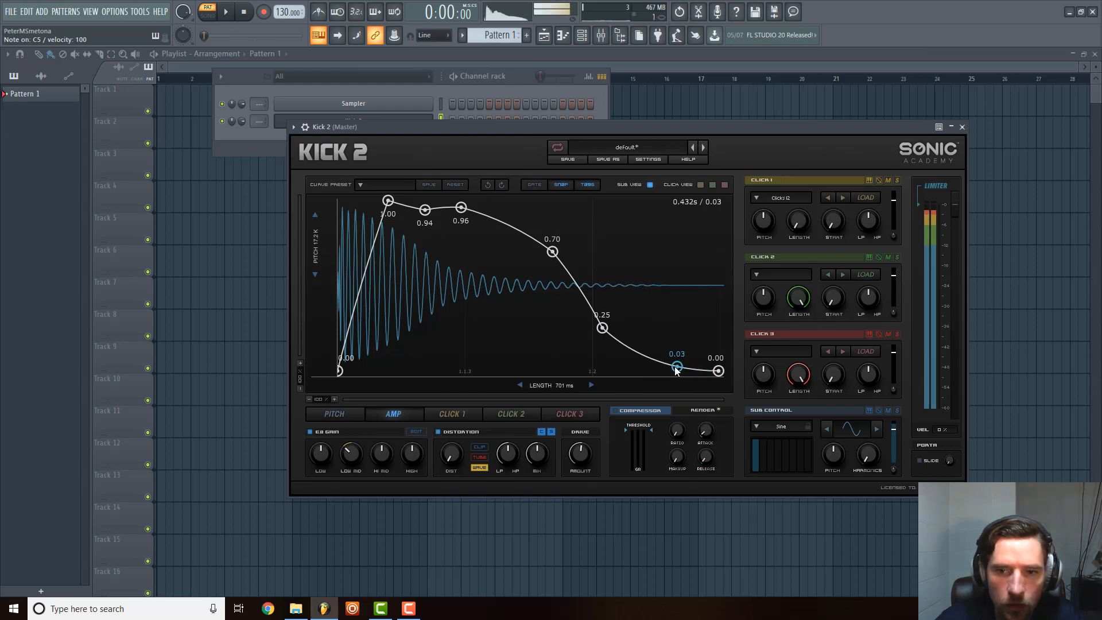
left_click_drag(679, 364, 674, 374)
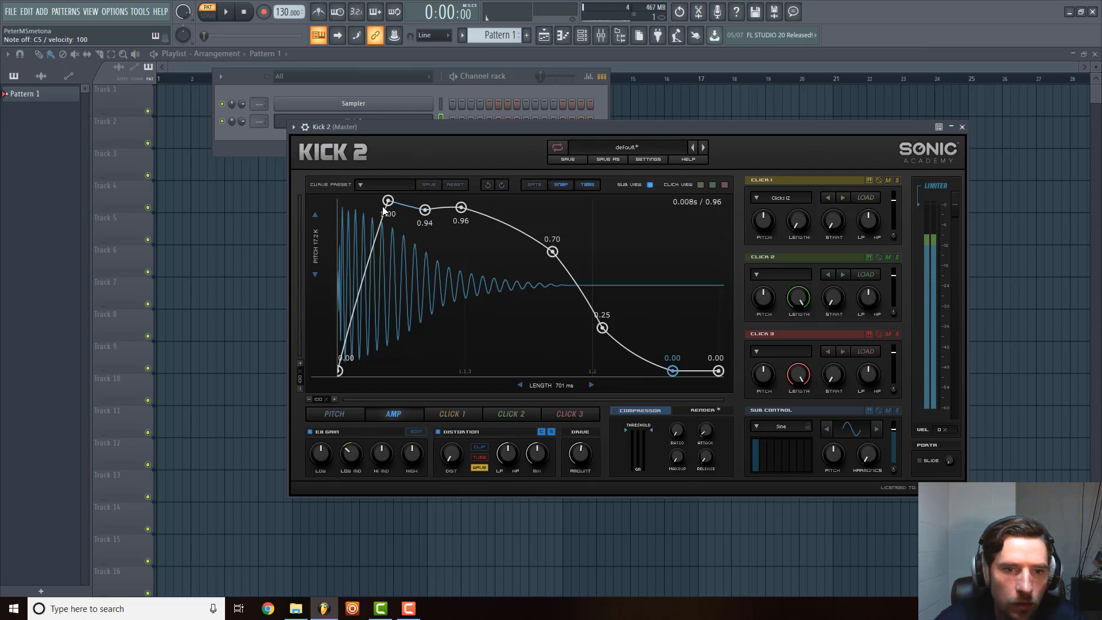
Move the amp envelope's 1.00 peak slightly earlier, raise the 0.25 point to about 0.35, and close the plugin window.
left_click_drag(388, 201, 381, 201)
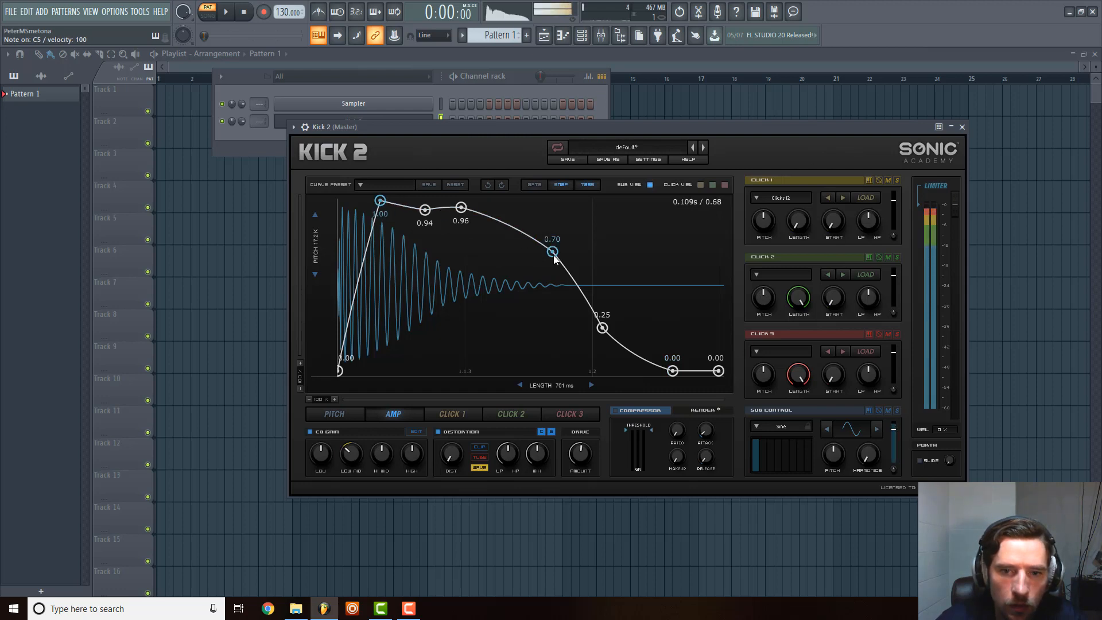
left_click_drag(554, 255, 554, 256)
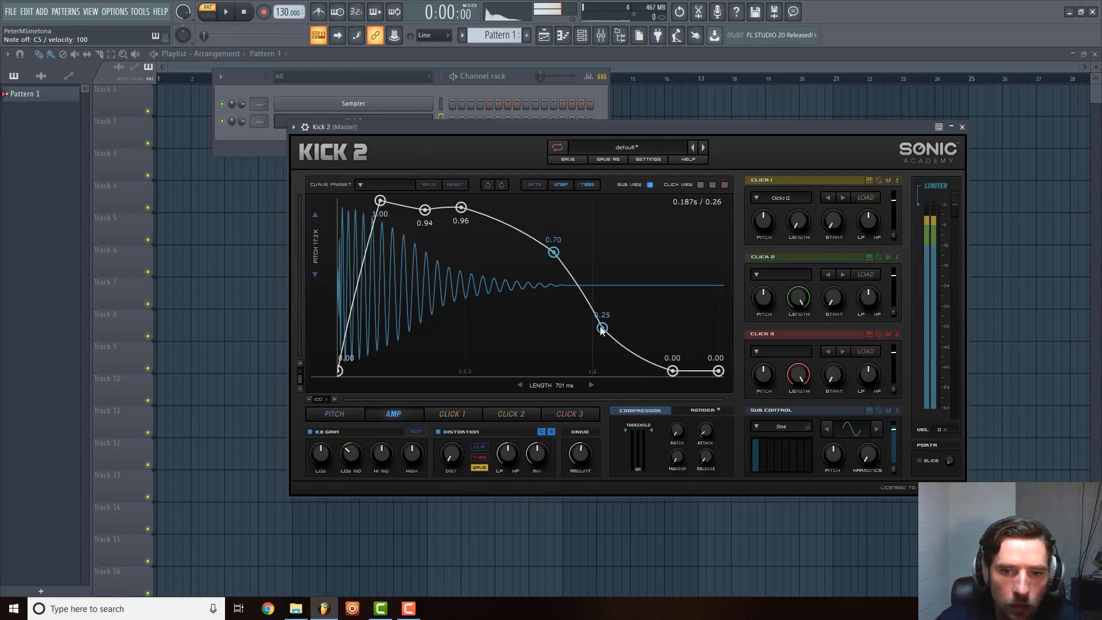
left_click_drag(603, 327, 601, 311)
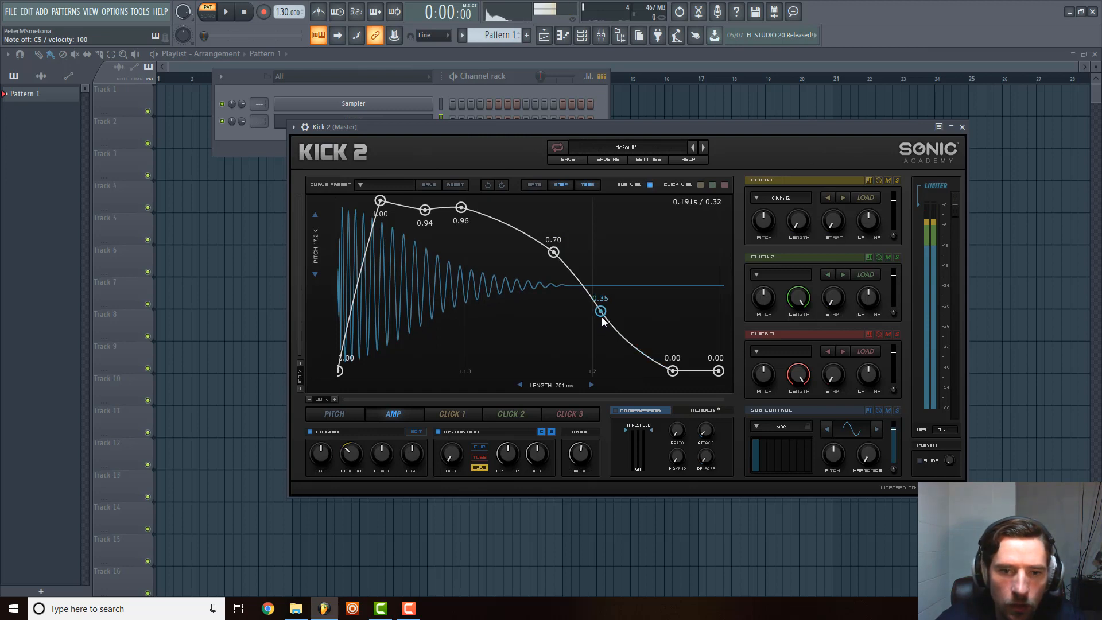
left_click(963, 127)
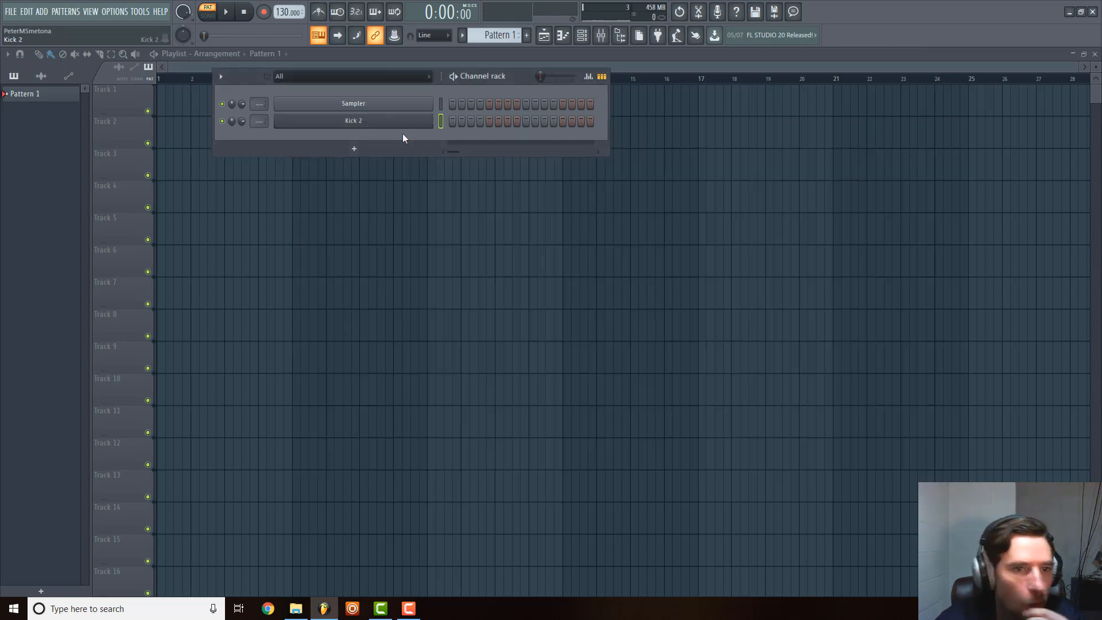
Show the browser and add FPC 7 Kick from the Packs > Drums > Kicks folder as a new channel.
left_click(354, 149)
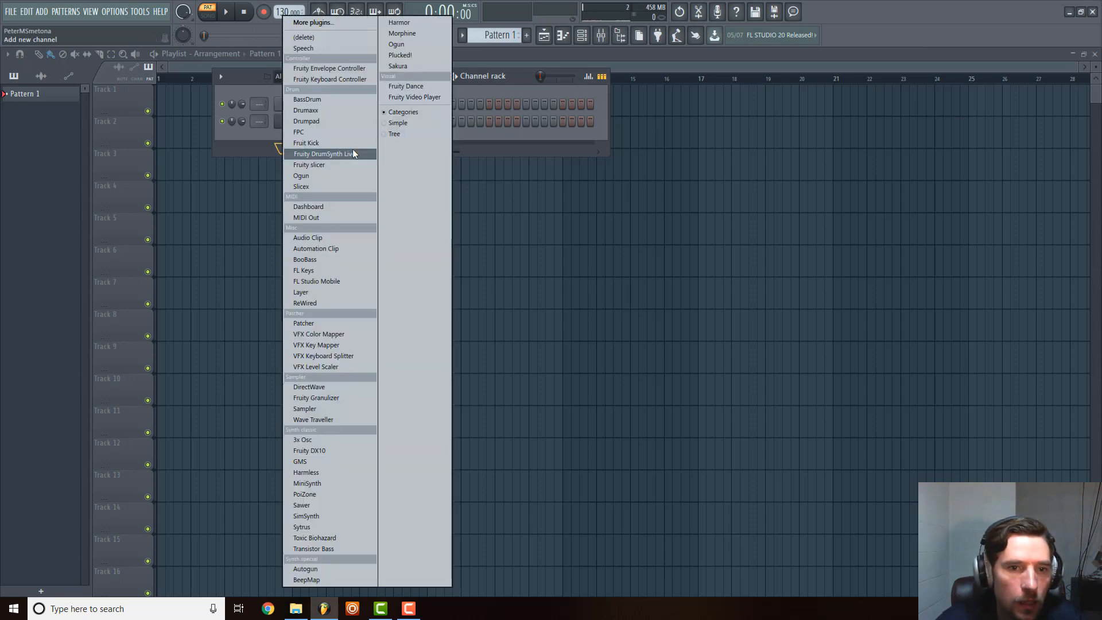
left_click(444, 132)
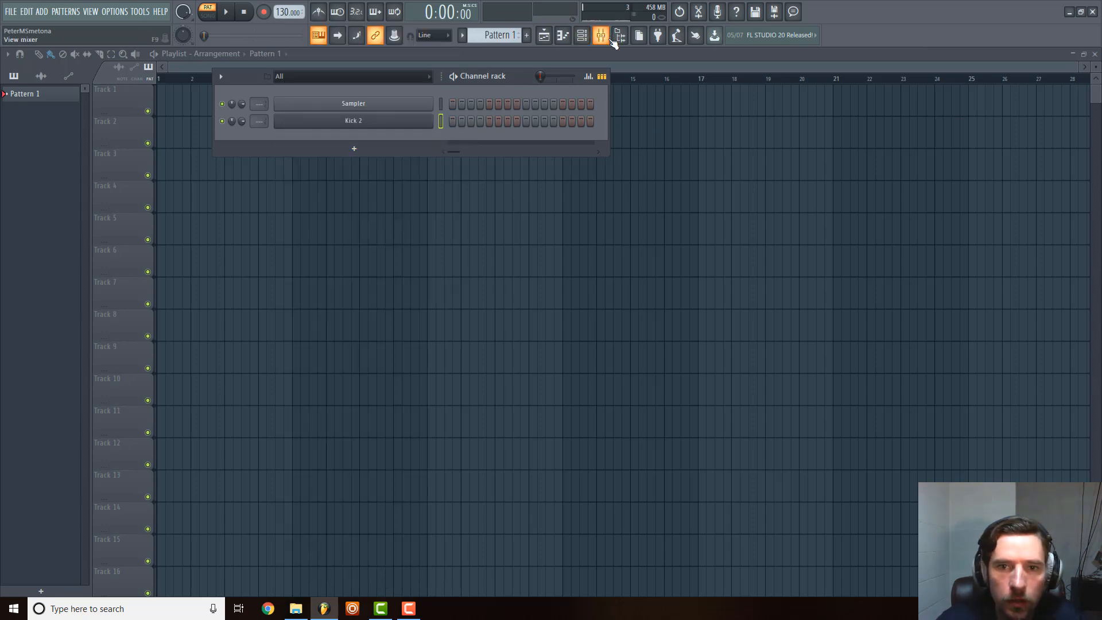
left_click(620, 35)
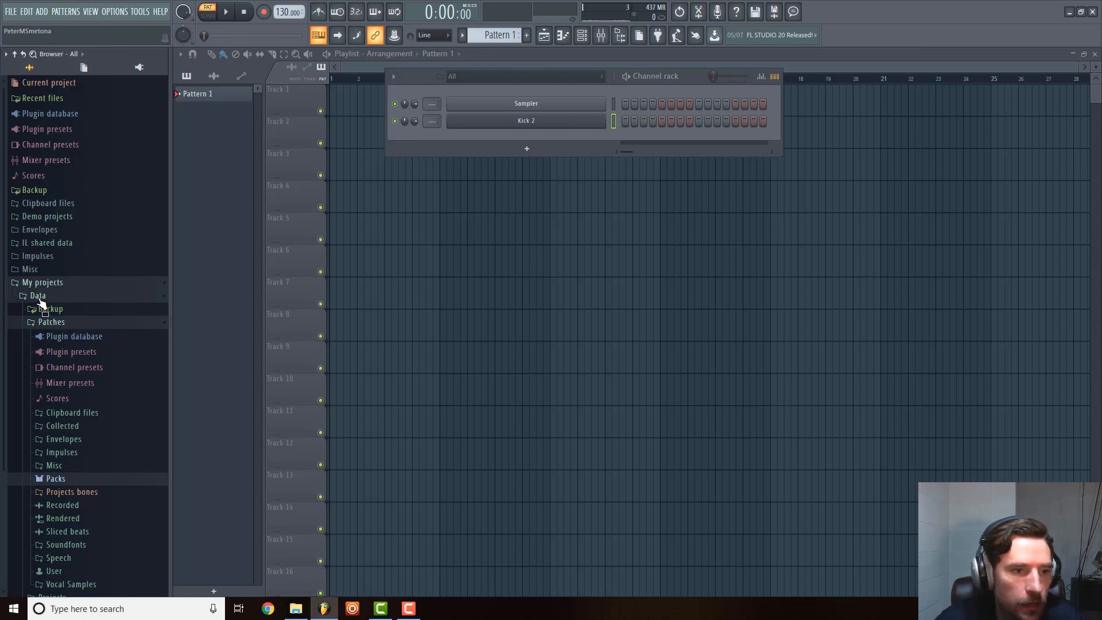
left_click(31, 283)
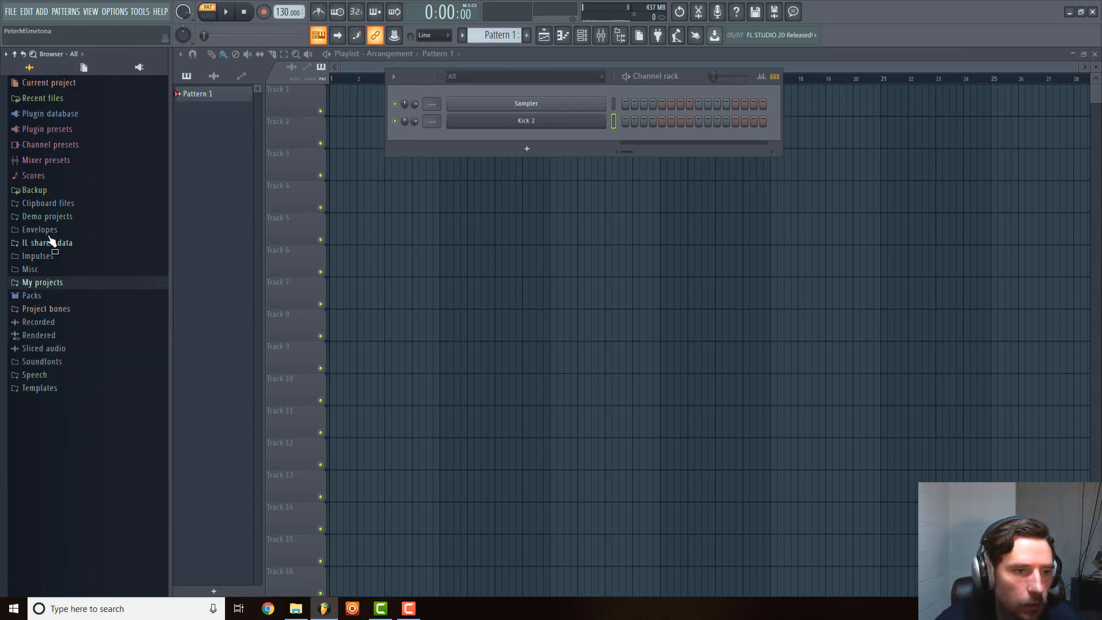
left_click(29, 296)
left_click(41, 310)
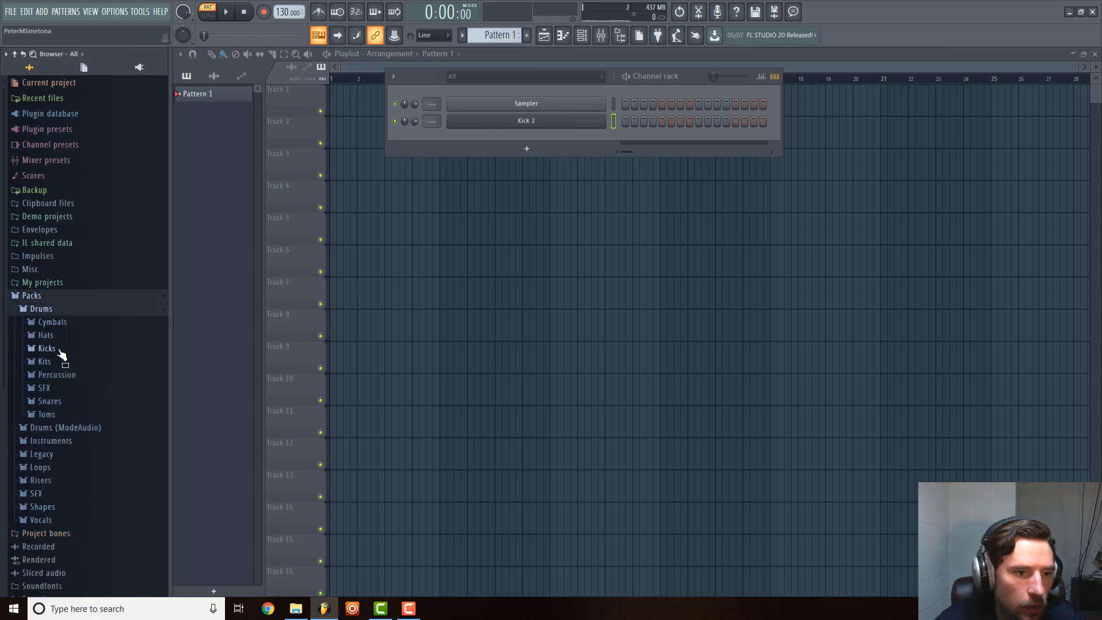
left_click(63, 348)
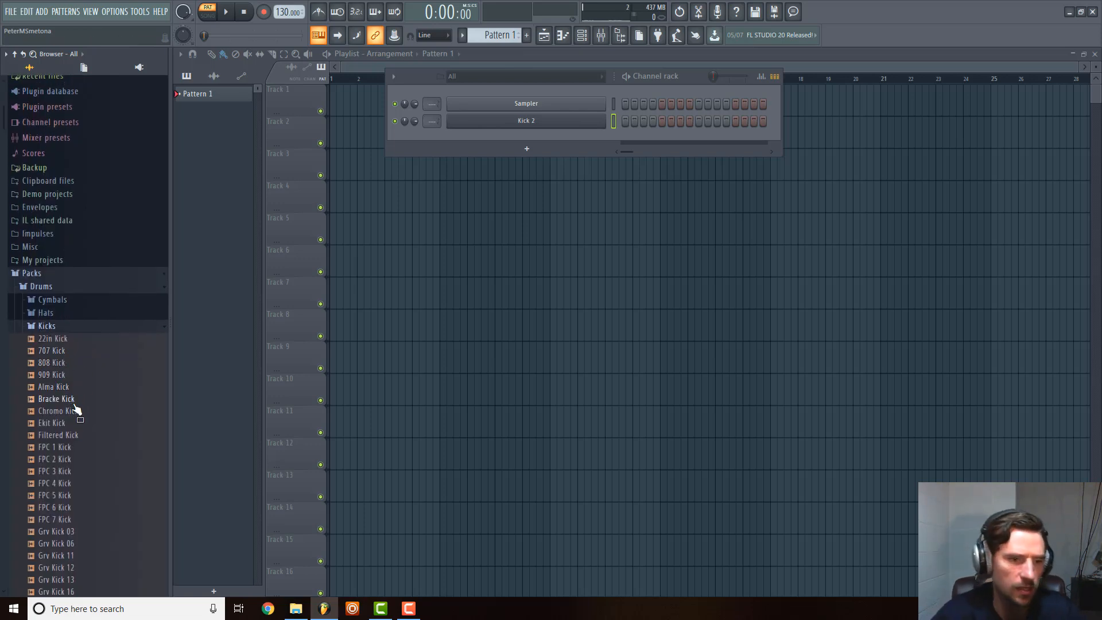
left_click_drag(63, 520, 526, 134)
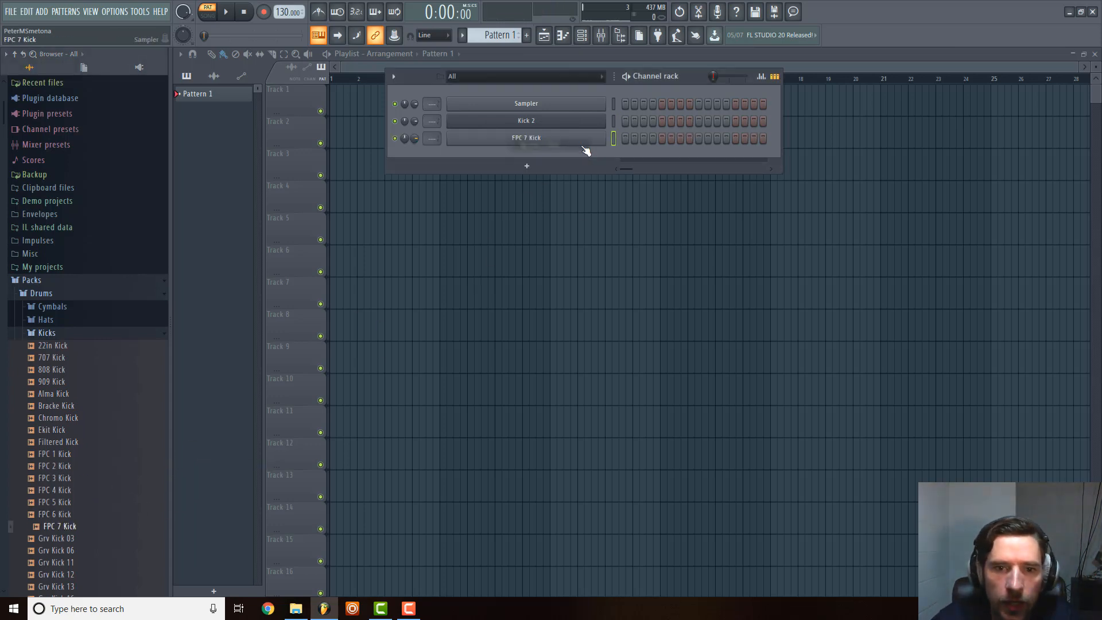
Delete the empty Sampler channel from the channel rack.
right_click(497, 104)
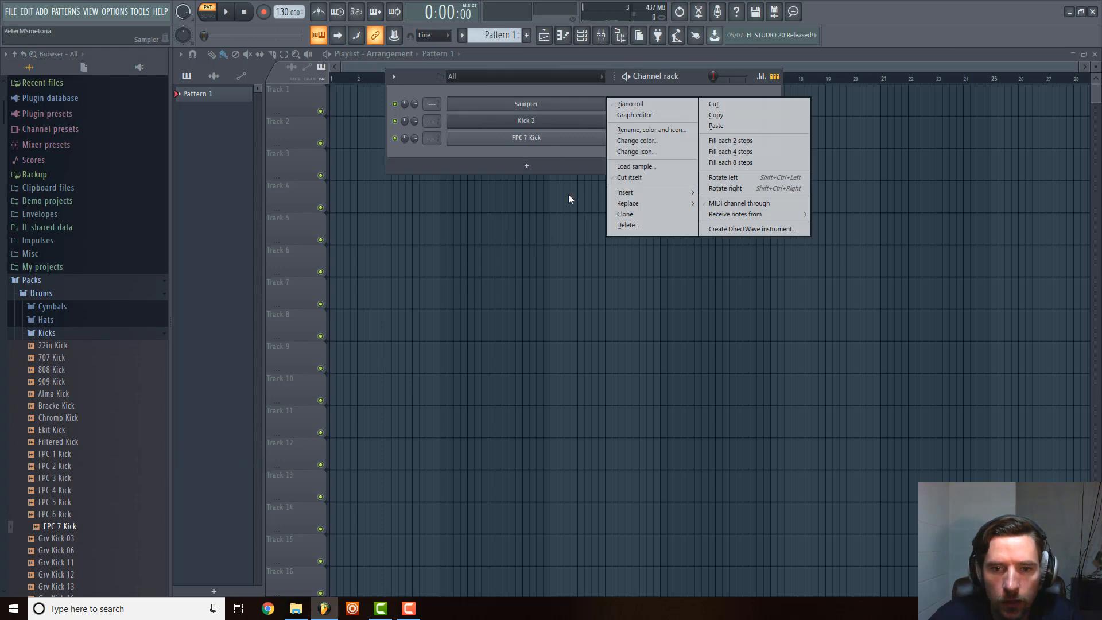
left_click(664, 225)
left_click(606, 335)
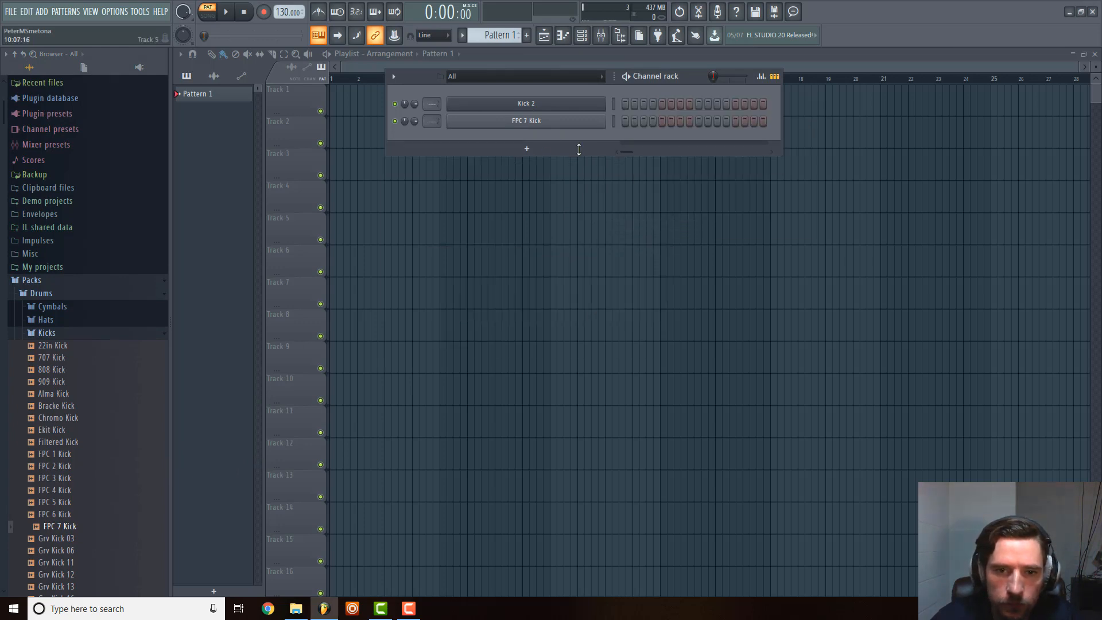
Open the FPC 7 Kick channel's settings, audition its sample, and close the window.
left_click(567, 121)
left_click(416, 414)
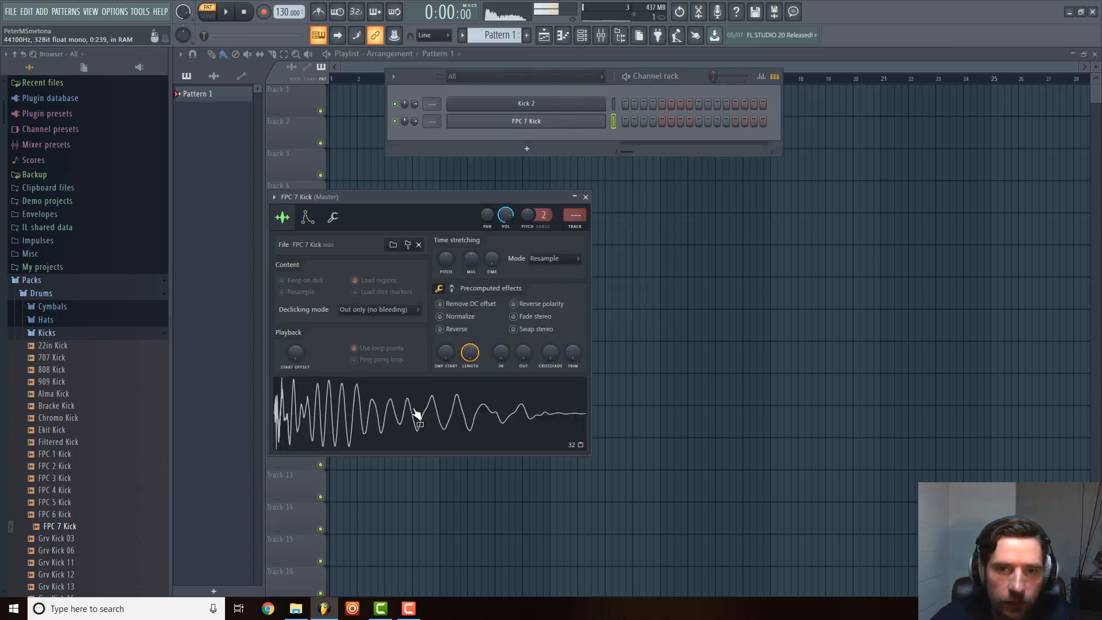
left_click(586, 197)
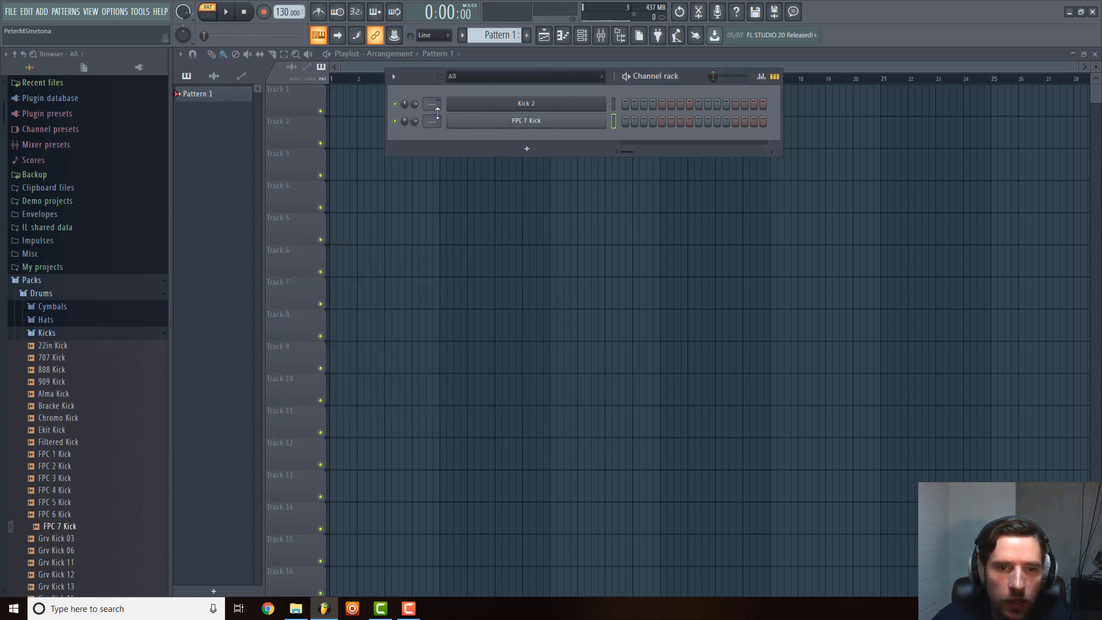
Add Loose Snare from the Drums pack's Snares folder as a new channel below FPC 7 Kick.
left_click(57, 333)
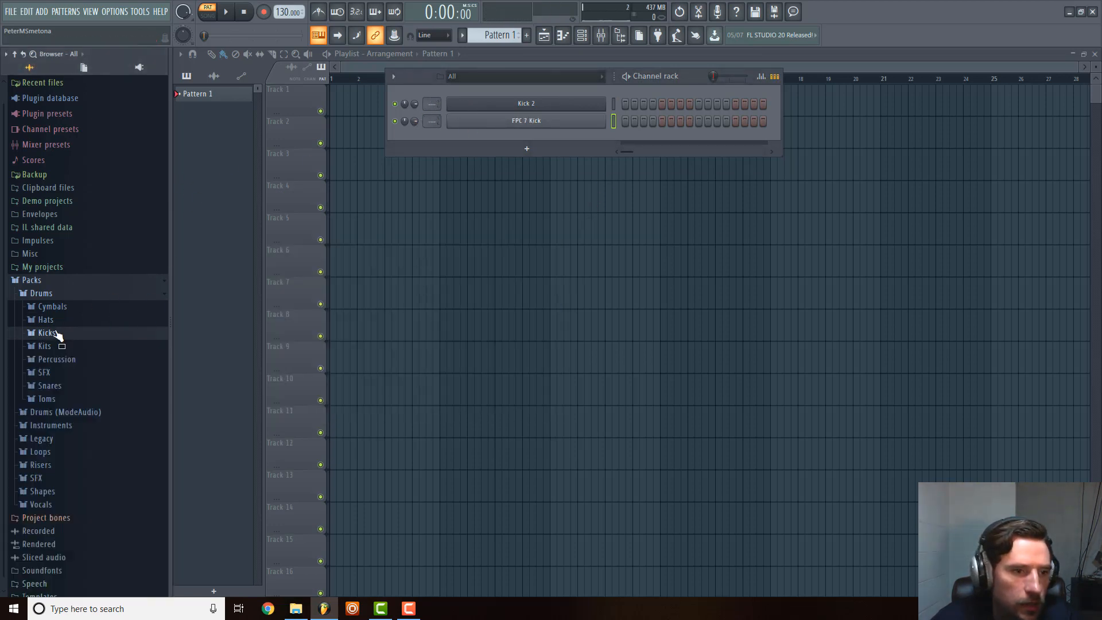
left_click(60, 385)
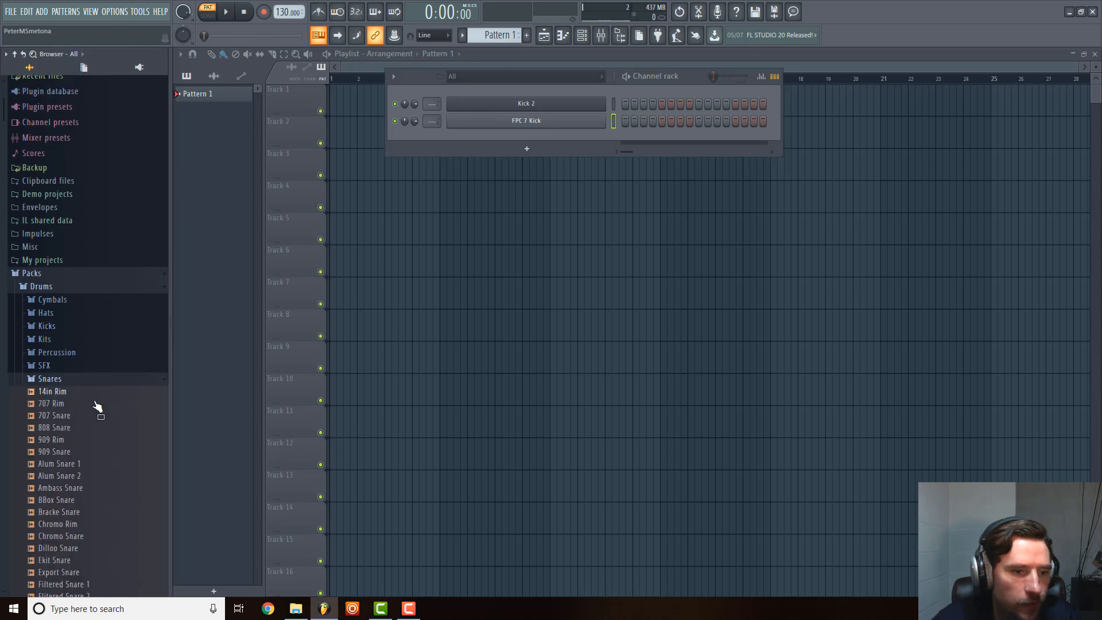
scroll(94, 402, "down", 3)
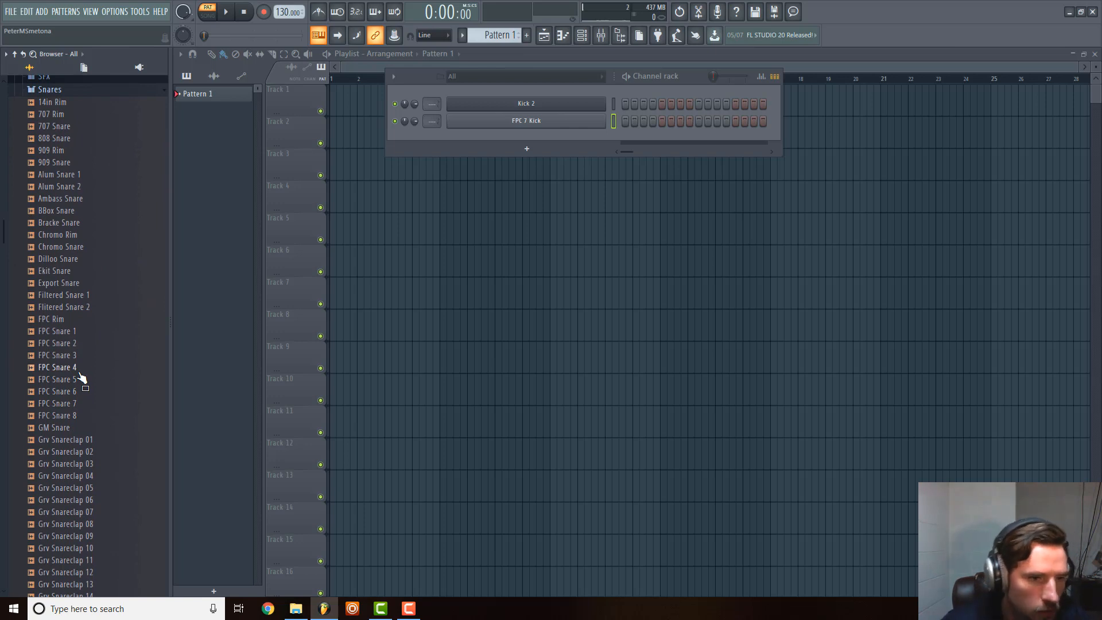
scroll(79, 379, "down", 12)
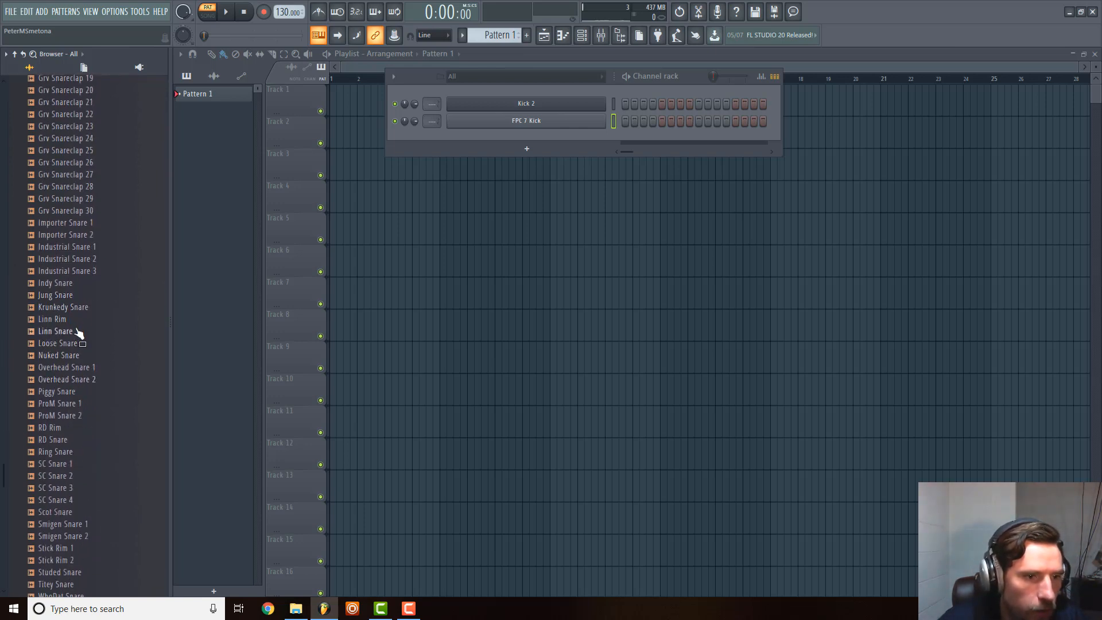
left_click_drag(74, 343, 619, 150)
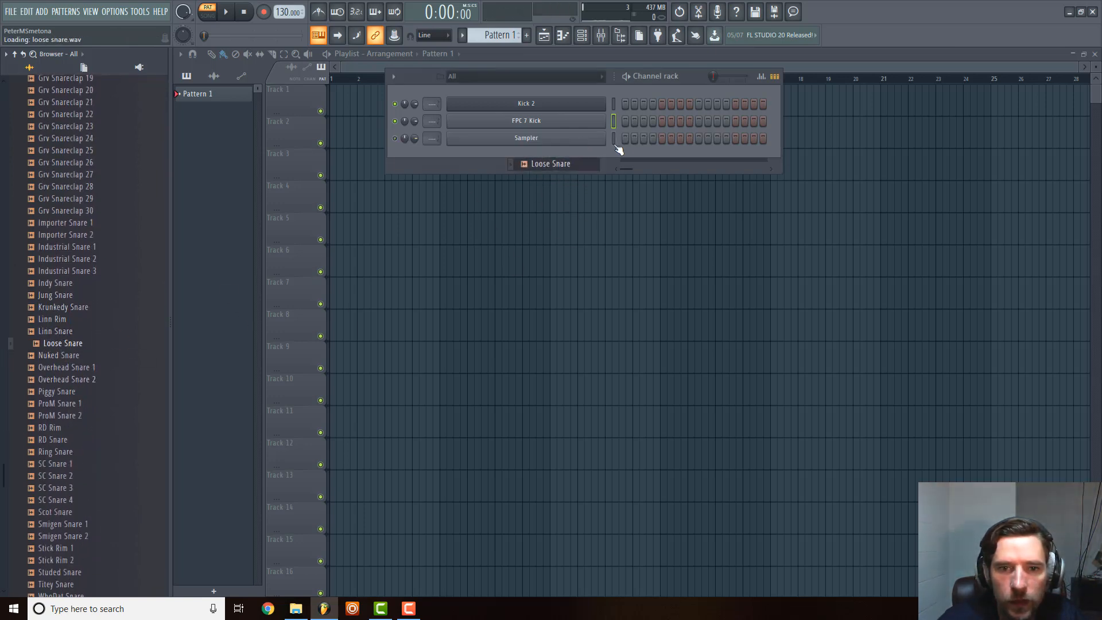
Look through the Snares folder again and add 707 Rim as a new channel below Loose Snare.
scroll(77, 235, "up", 5)
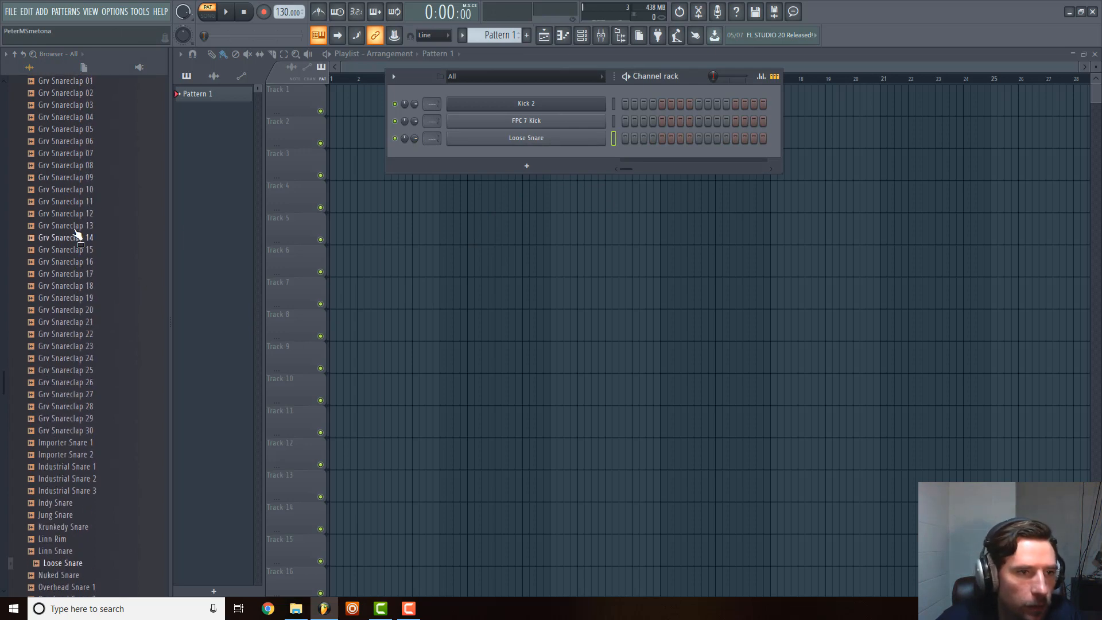
scroll(77, 235, "up", 20)
left_click(51, 249)
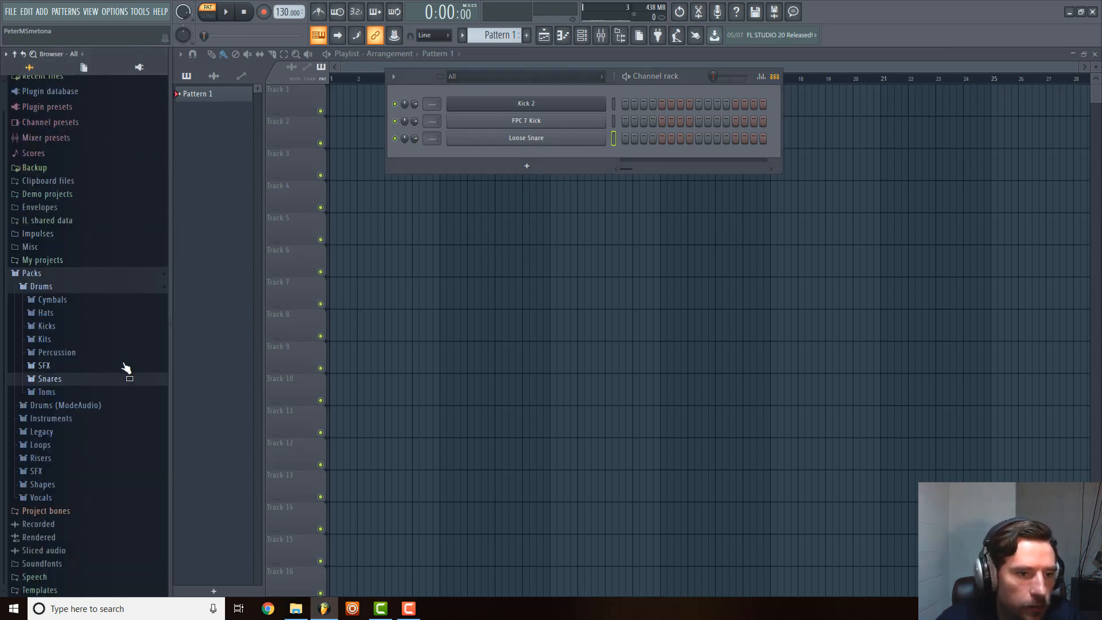
left_click(57, 382)
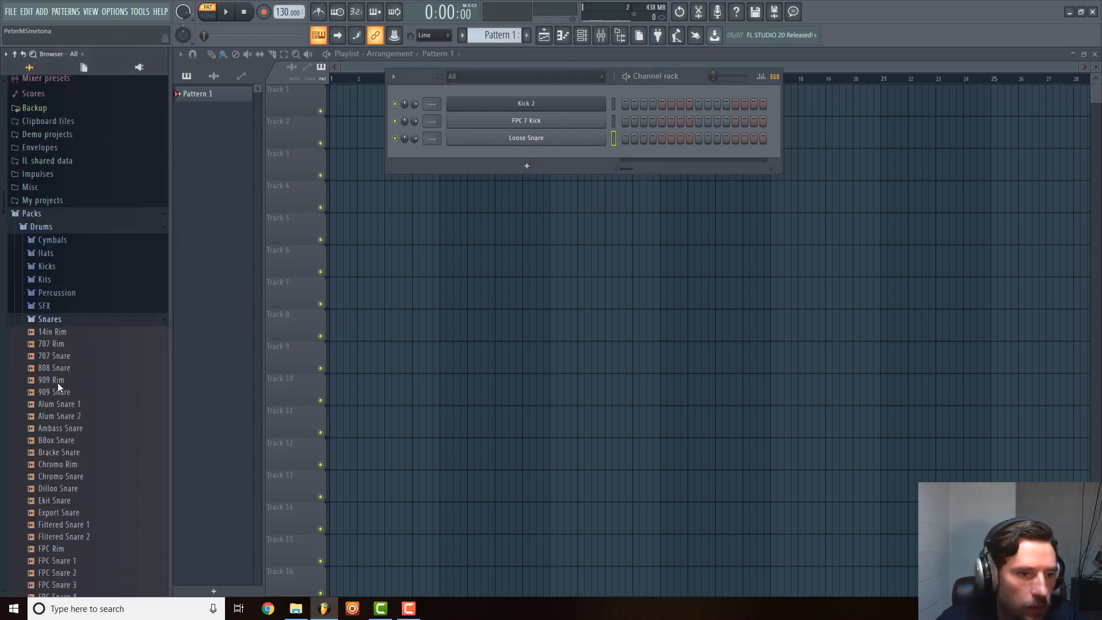
scroll(67, 384, "down", 20)
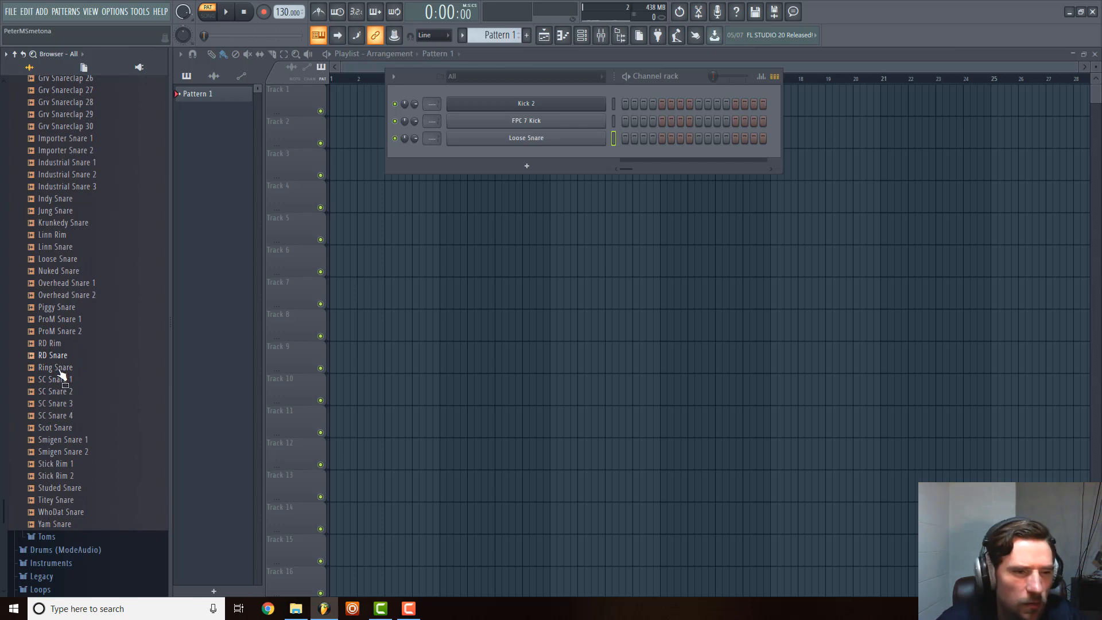
scroll(81, 402, "up", 20)
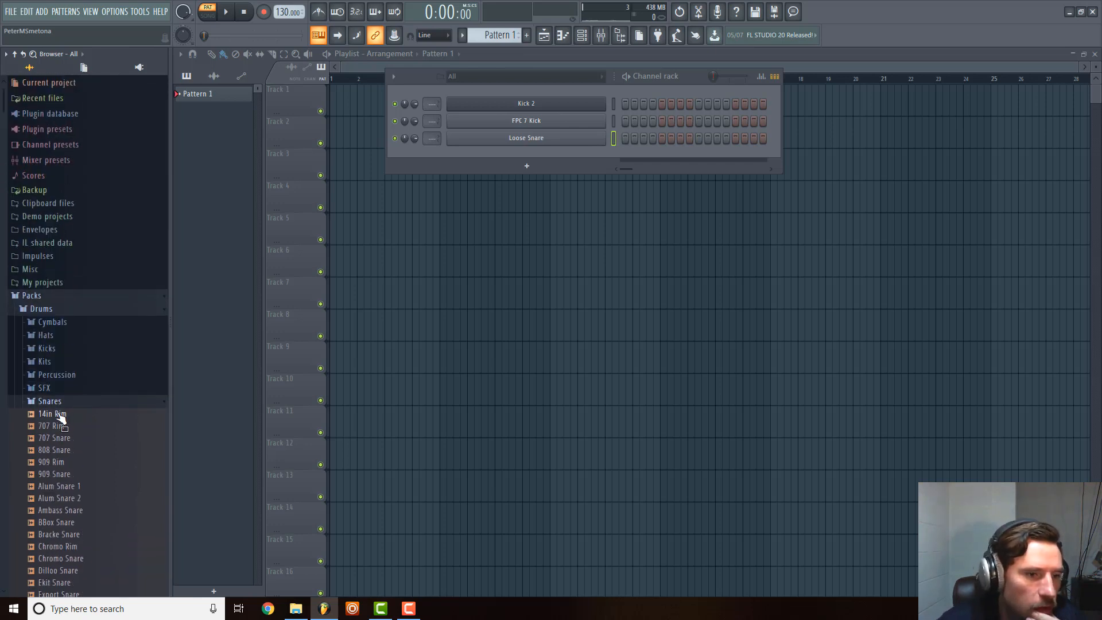
left_click_drag(58, 425, 535, 153)
From the Drums pack's Hats folder, add 808 CH and 909 OH as new channels below 707 Rim.
left_click(60, 335)
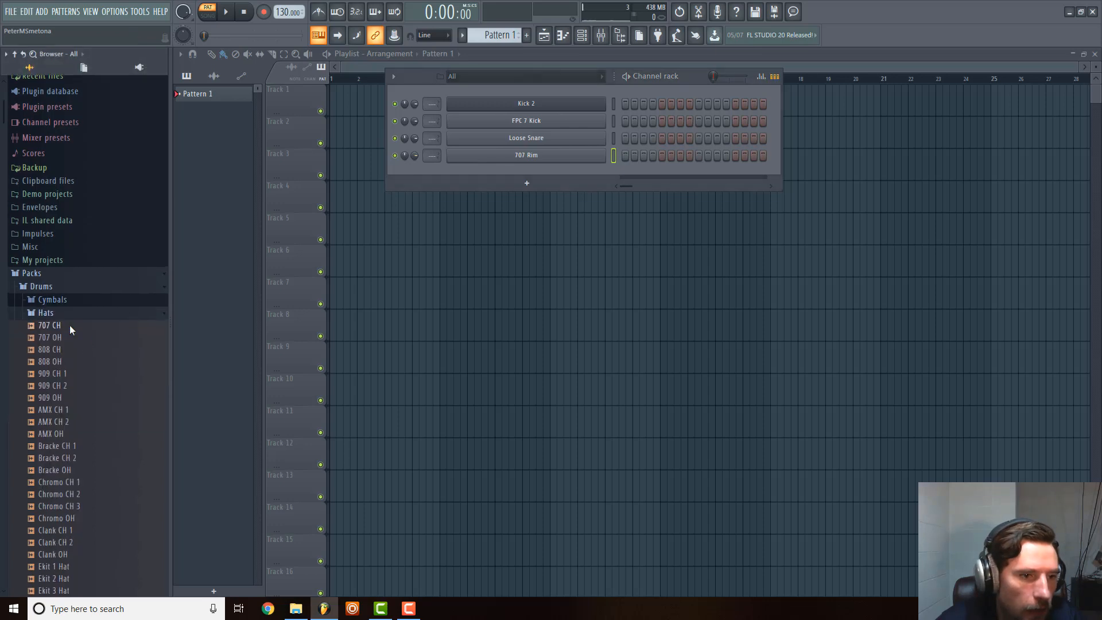
left_click_drag(60, 326, 532, 170)
left_click(58, 338)
left_click(59, 349)
left_click(59, 363)
left_click_drag(52, 405, 556, 219)
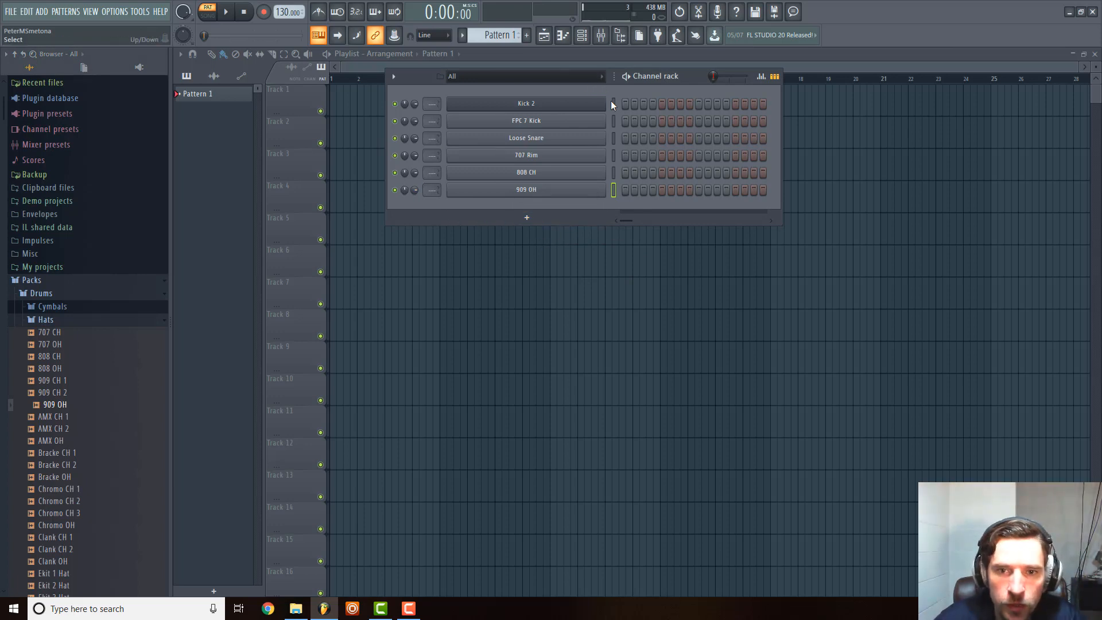
Select all six channels from Kick 2 to 909 OH and route them to mixer tracks 1 to 6.
left_click_drag(613, 104, 616, 191)
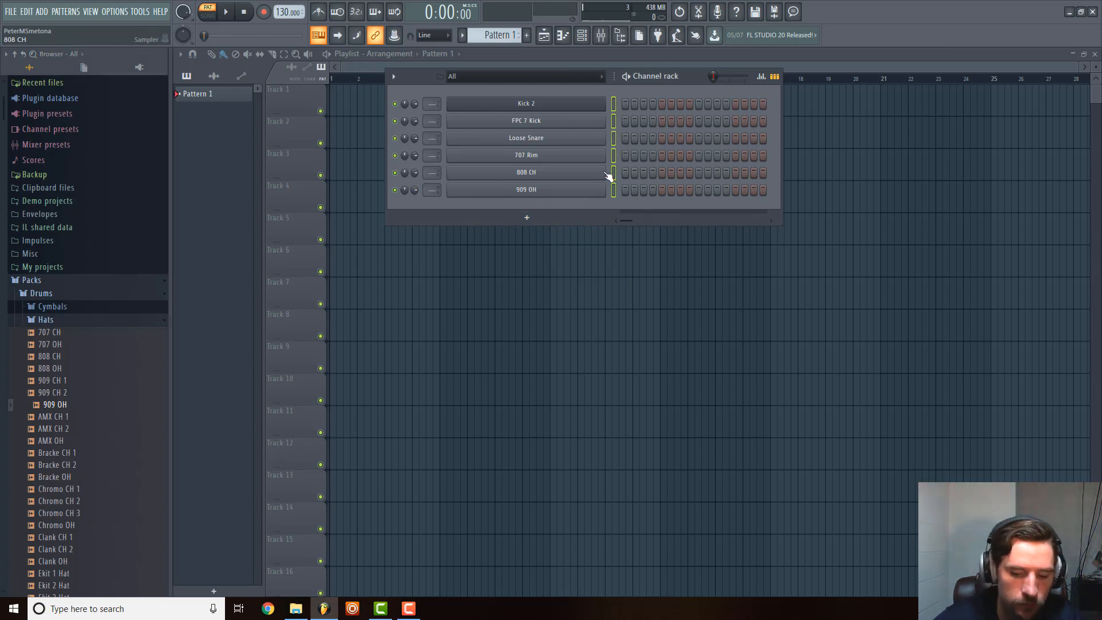
key("ctrl+l")
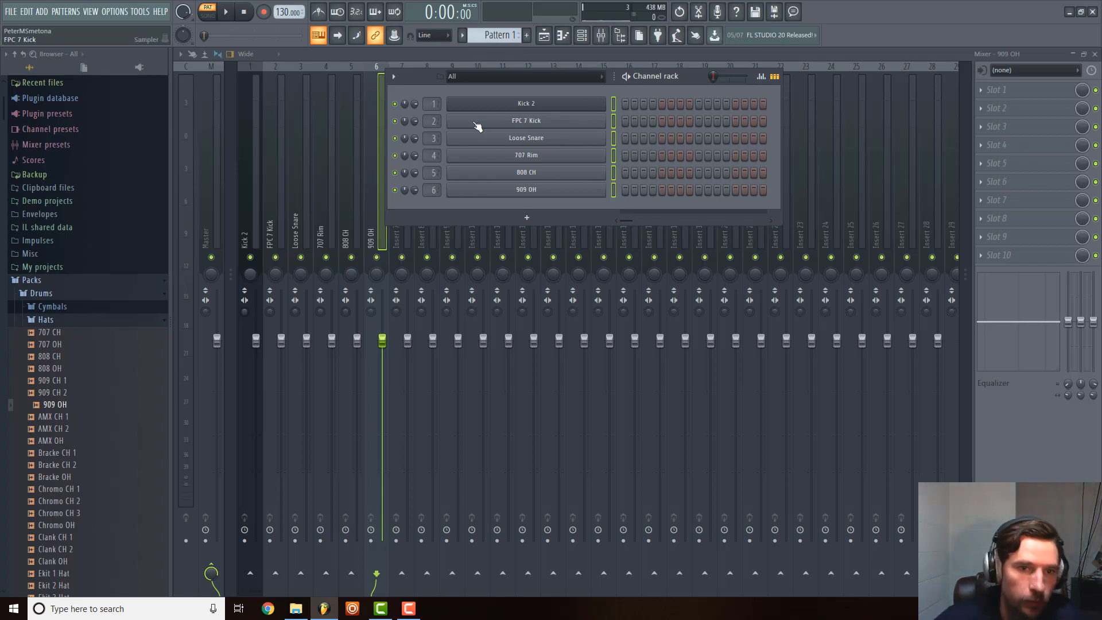
left_click(260, 143)
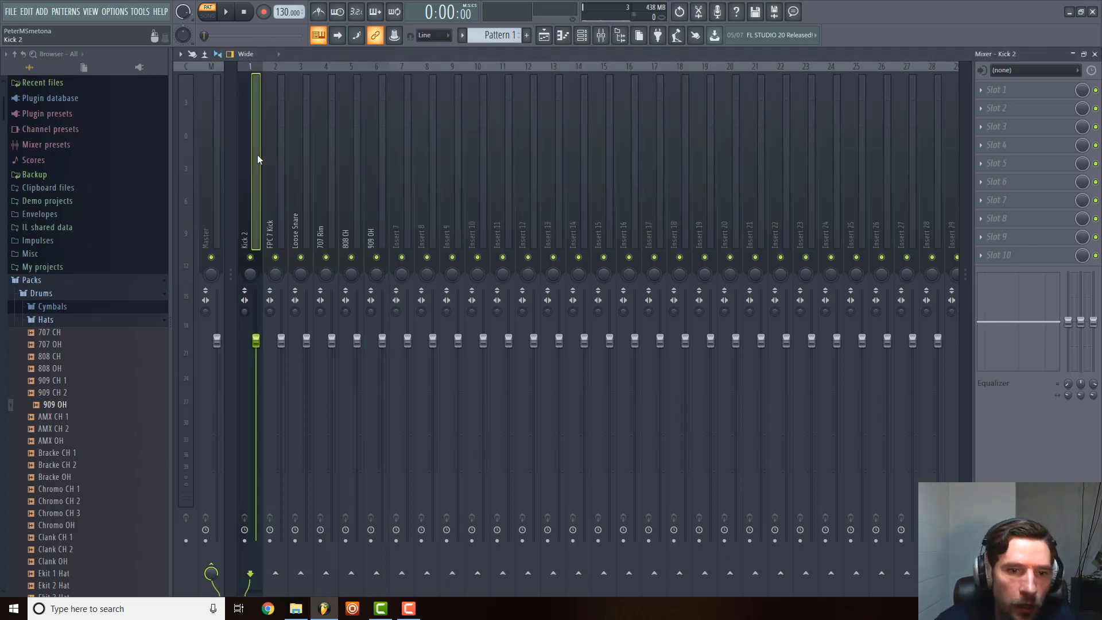
left_click_drag(381, 164, 246, 175)
left_click(408, 187)
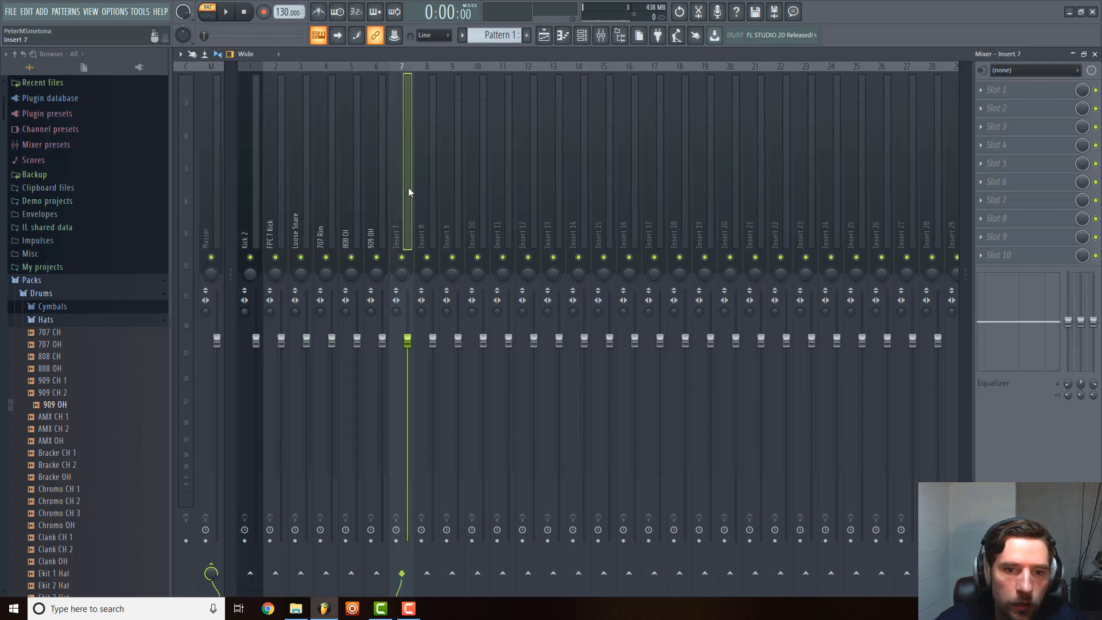
left_click(446, 190)
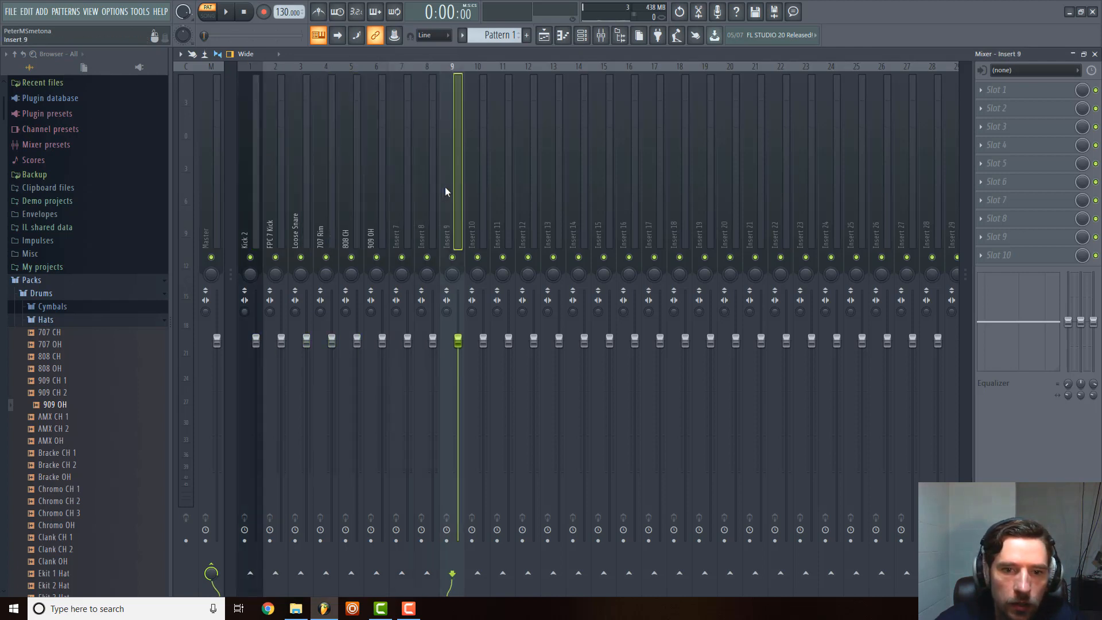
left_click(527, 190)
left_click_drag(406, 204, 502, 204)
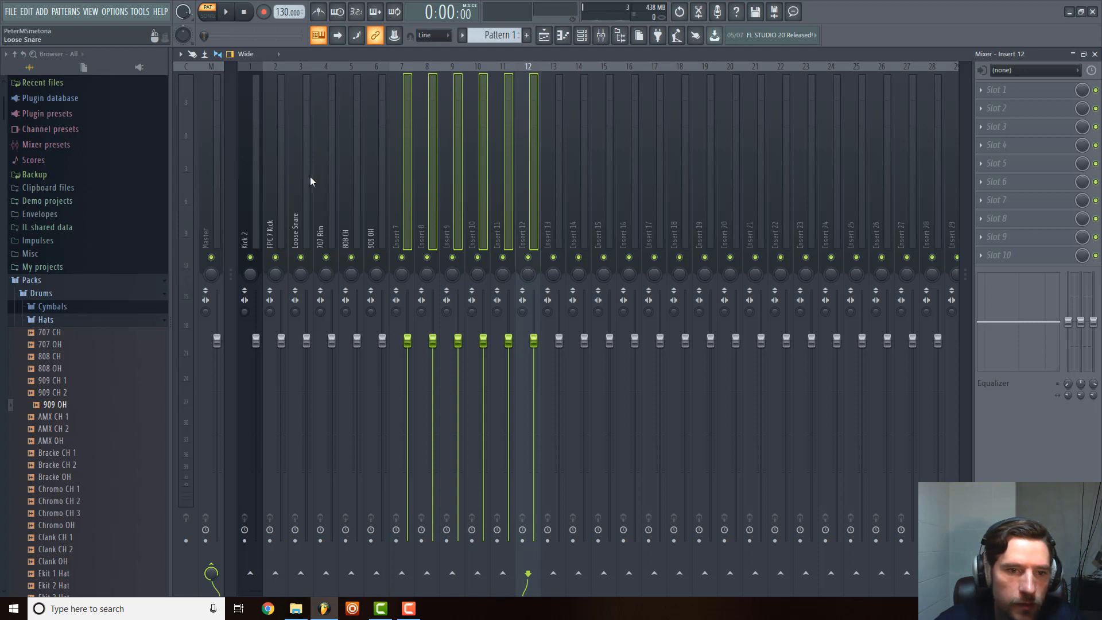
left_click(253, 189)
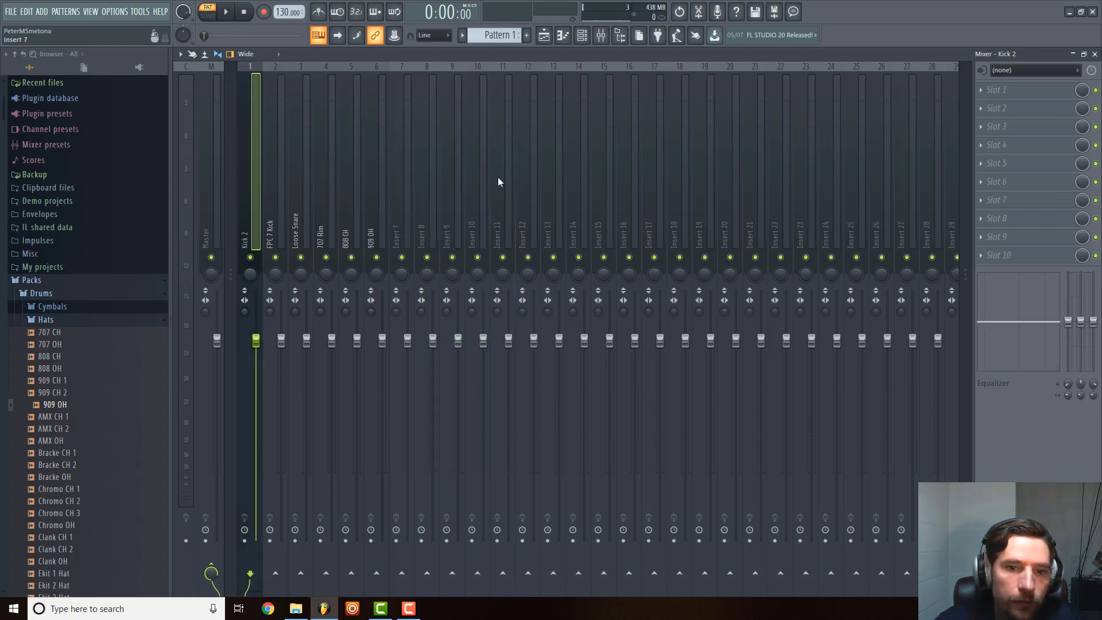
left_click(524, 197)
left_click(562, 197)
right_click(556, 182)
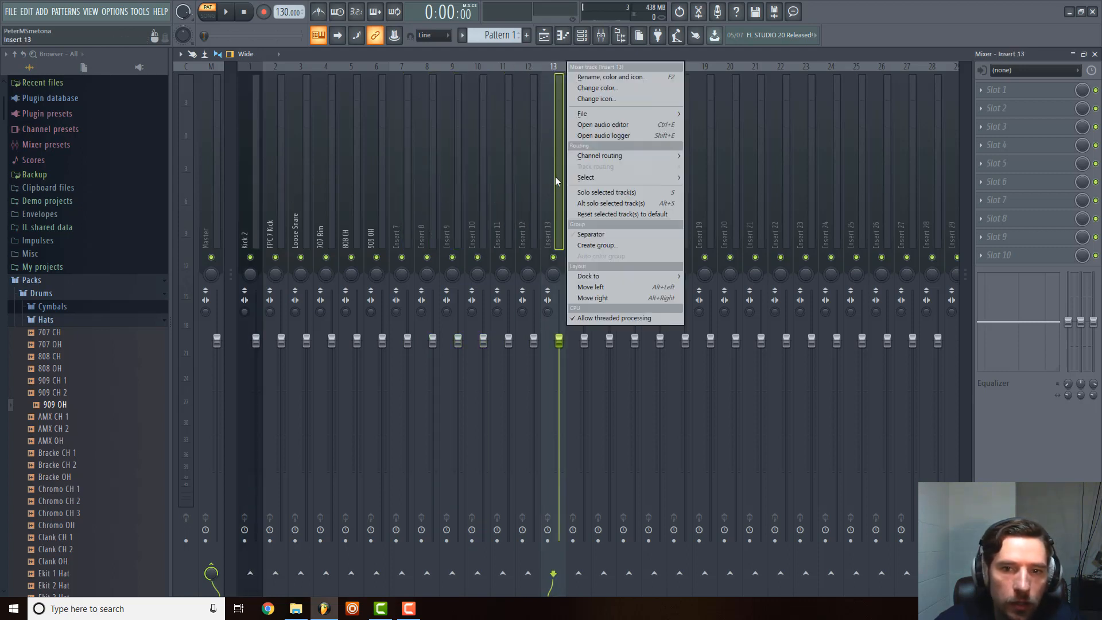
left_click(607, 78)
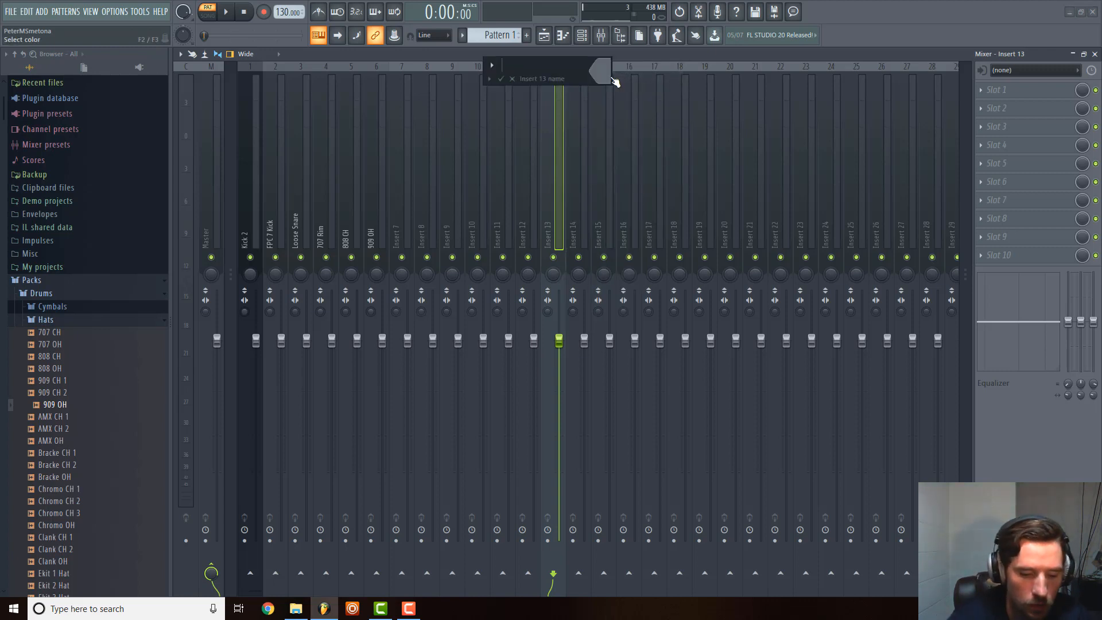
key("Escape")
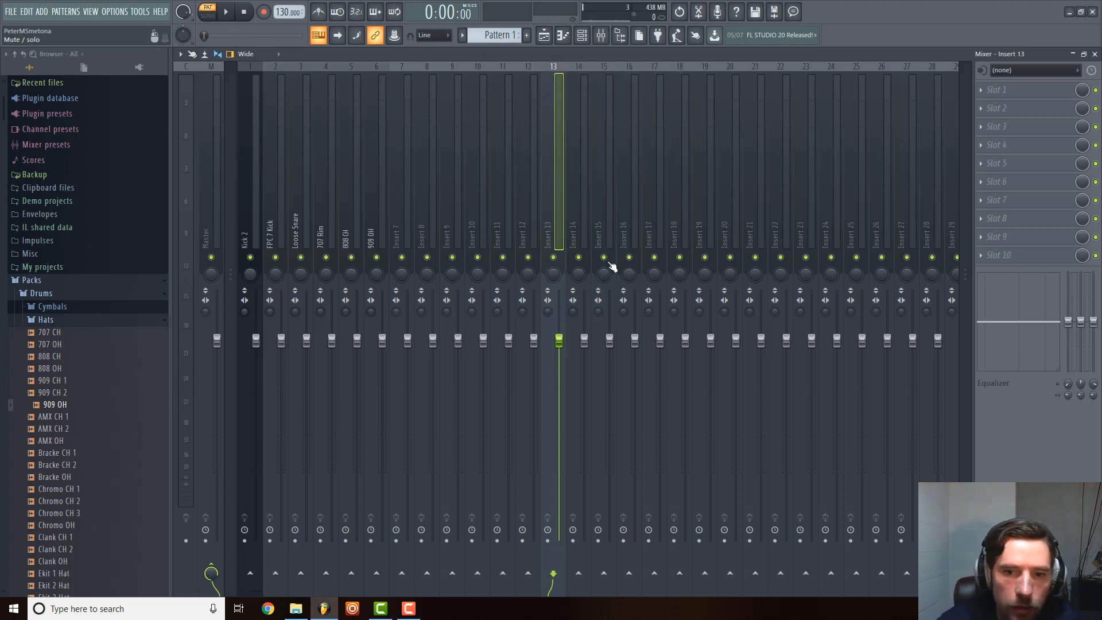
Move two empty mixer tracks to positions 3 and 4, between FPC 7 Kick and Loose Snare.
left_click(277, 166)
left_click(532, 186)
scroll(579, 188, "up", 10)
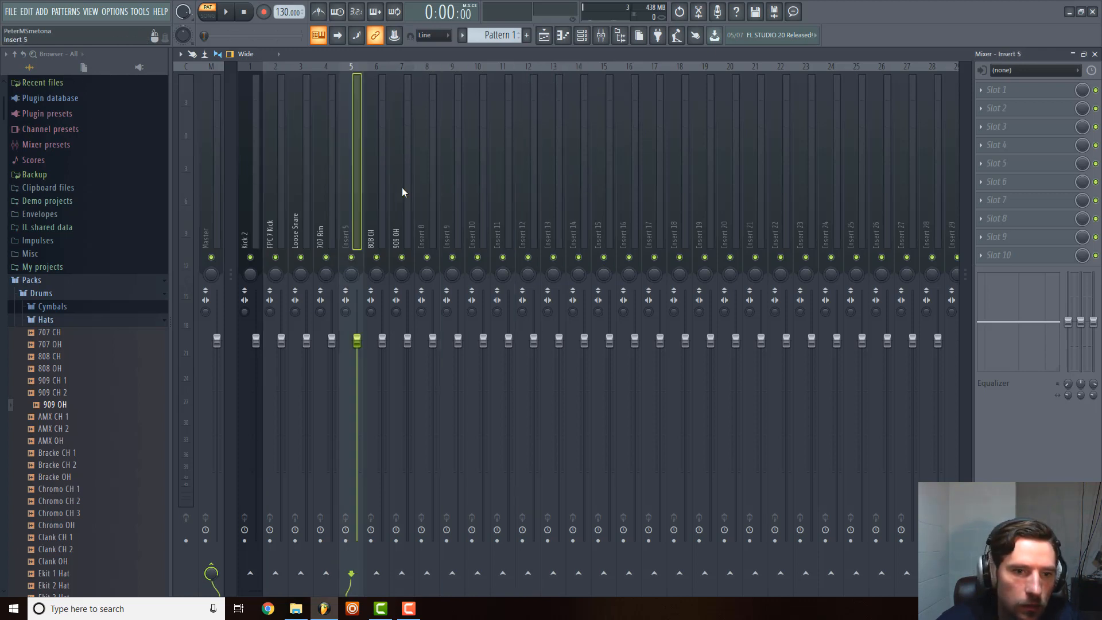
scroll(276, 188, "down", 1)
left_click(673, 208)
scroll(673, 209, "up", 12)
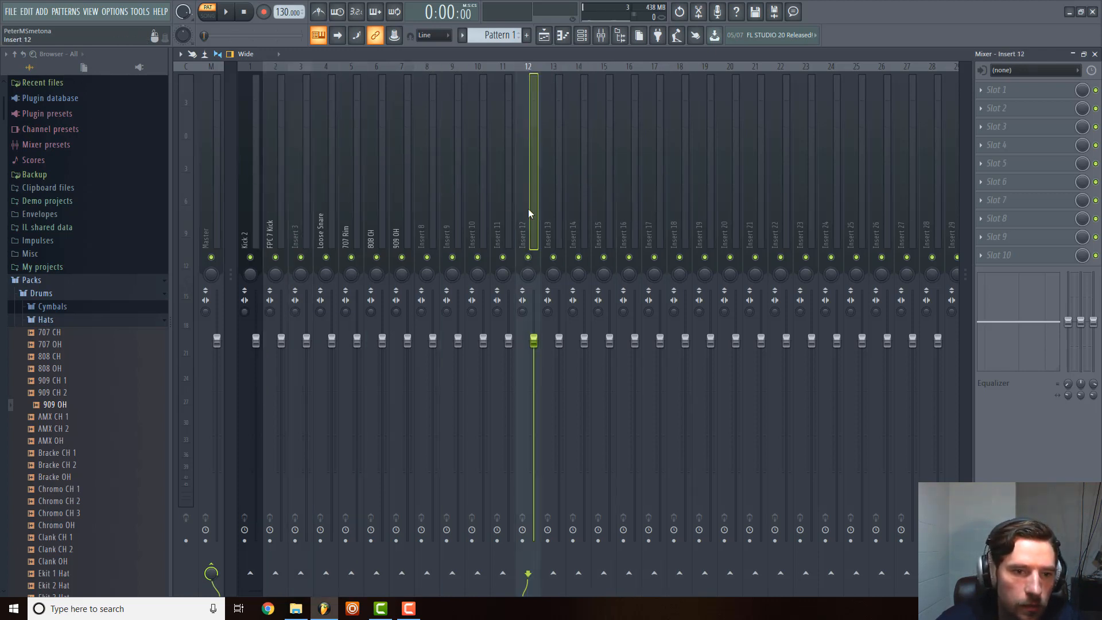
scroll(352, 209, "up", 2)
left_click(286, 216)
Route the Kick 2 and FPC 7 Kick mixer tracks to Insert 3 only and check their routing.
left_click(249, 224)
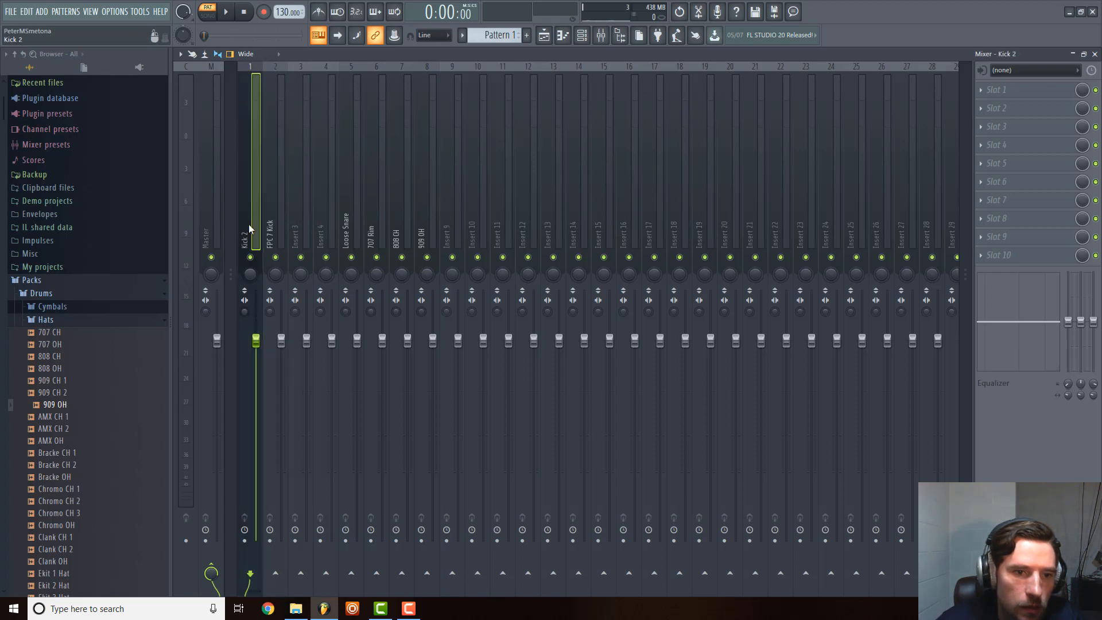
left_click(271, 224, "ctrl")
left_click(298, 219, "ctrl")
right_click(298, 218)
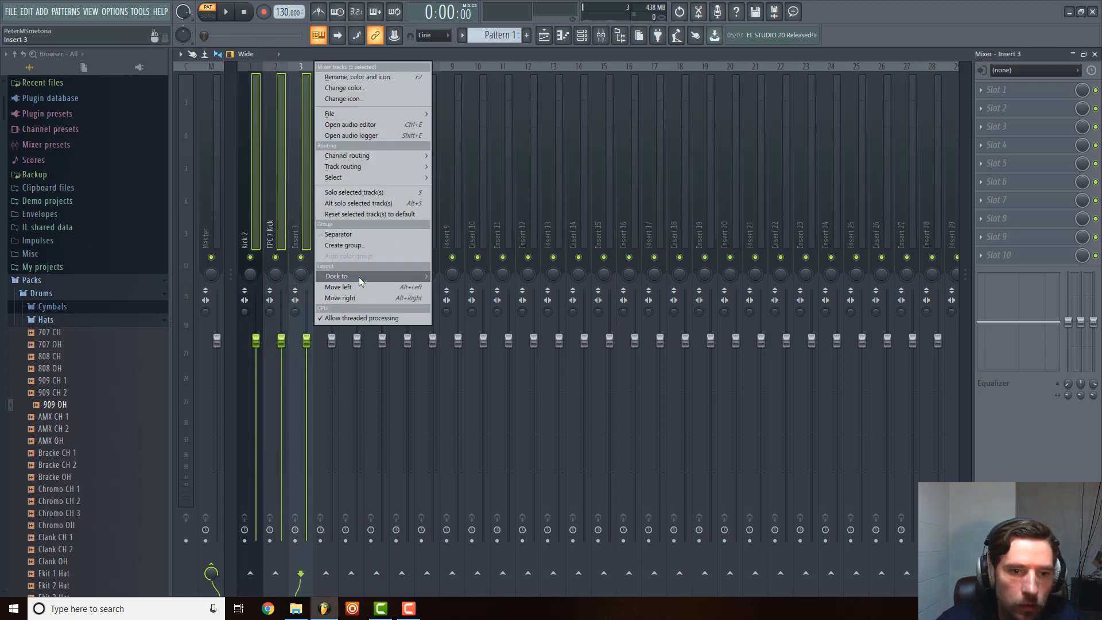
mouse_move(359, 276)
mouse_move(395, 167)
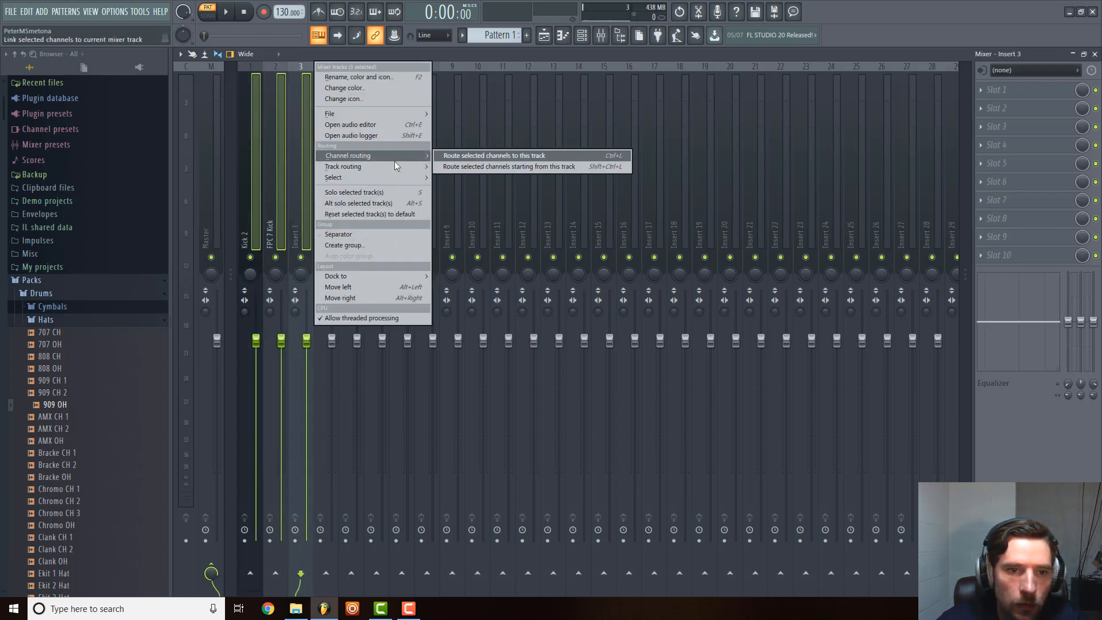
left_click(488, 186)
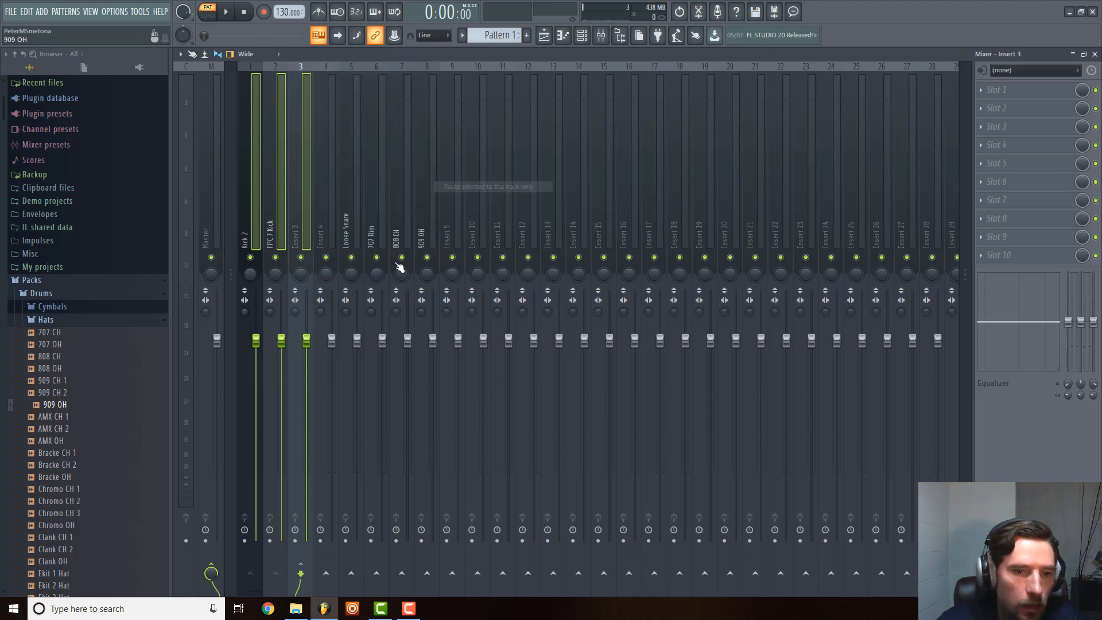
left_click(244, 210)
left_click(268, 212)
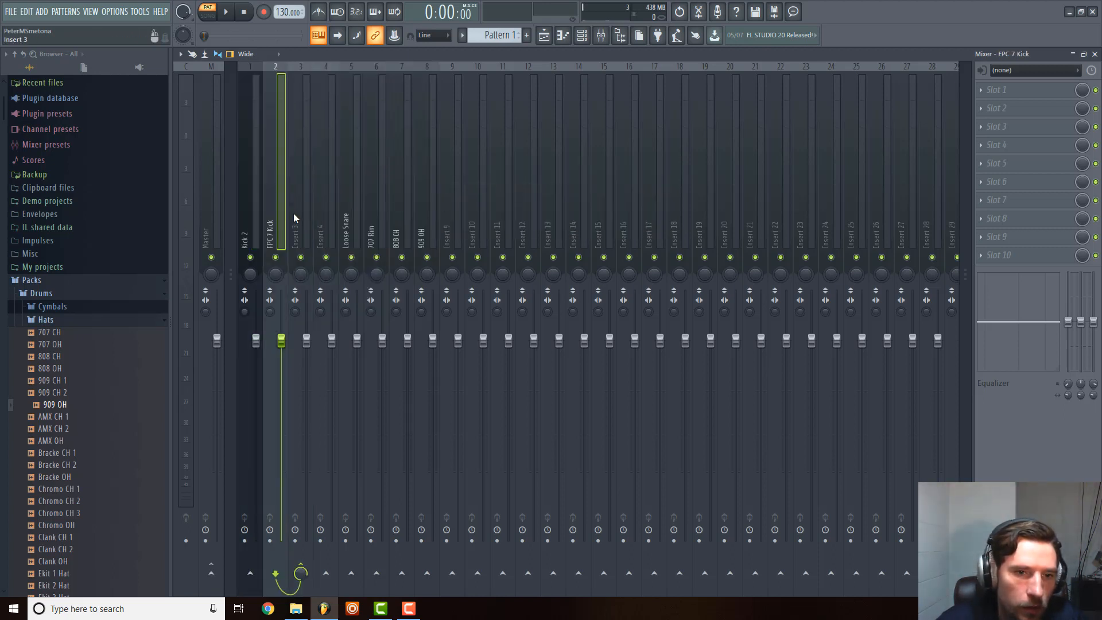
Rename mixer track Insert 3 as Kick Buss.
right_click(294, 213)
left_click(354, 76)
type("K")
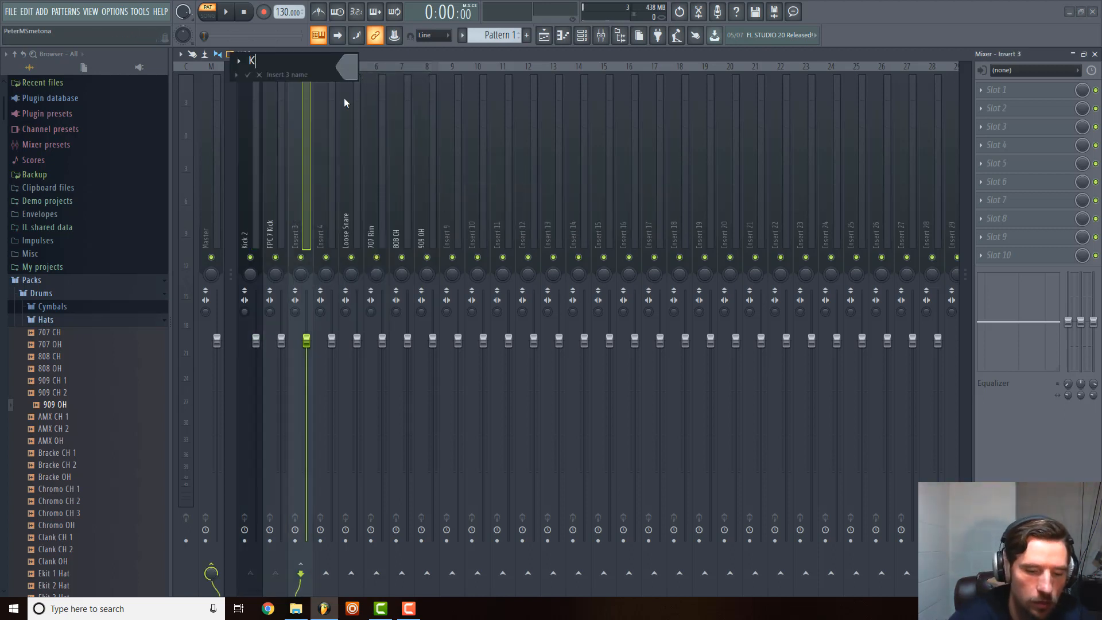
type("ick Buss")
key("Return")
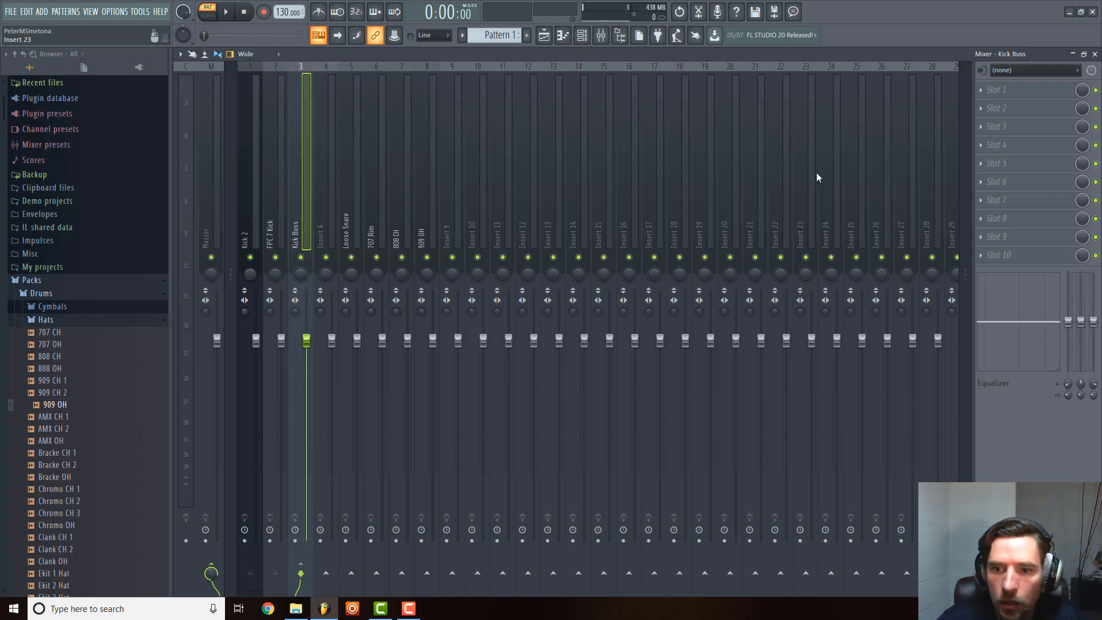
Dock the empty mixer track Insert 100 to the left, next to Master.
left_click(788, 187)
scroll(829, 201, "down", 15)
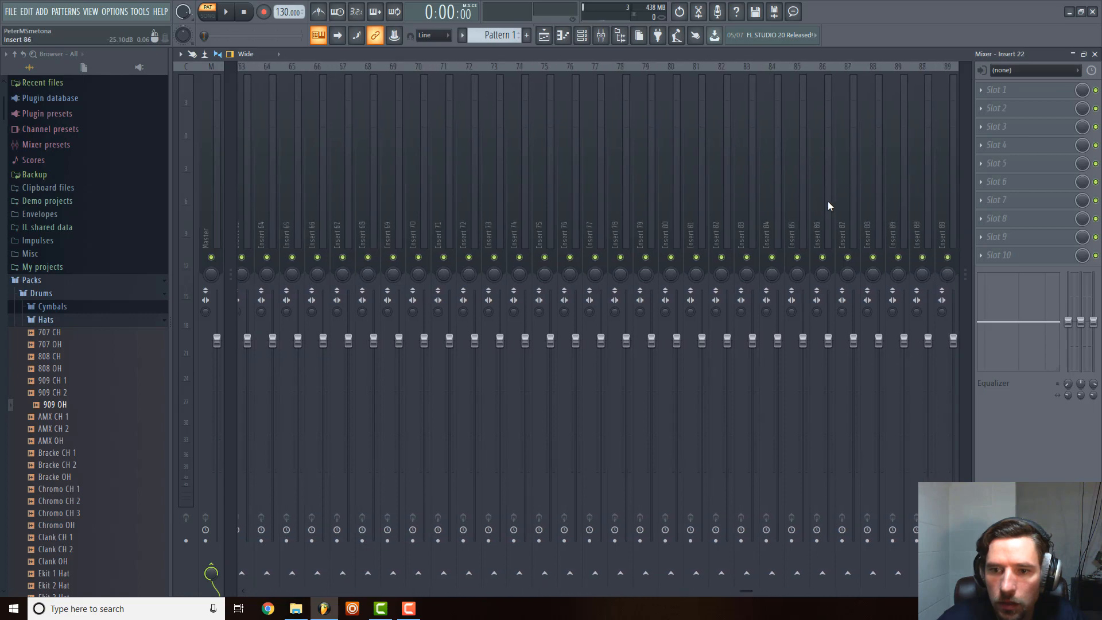
scroll(828, 206, "down", 5)
left_click(706, 181)
right_click(705, 180)
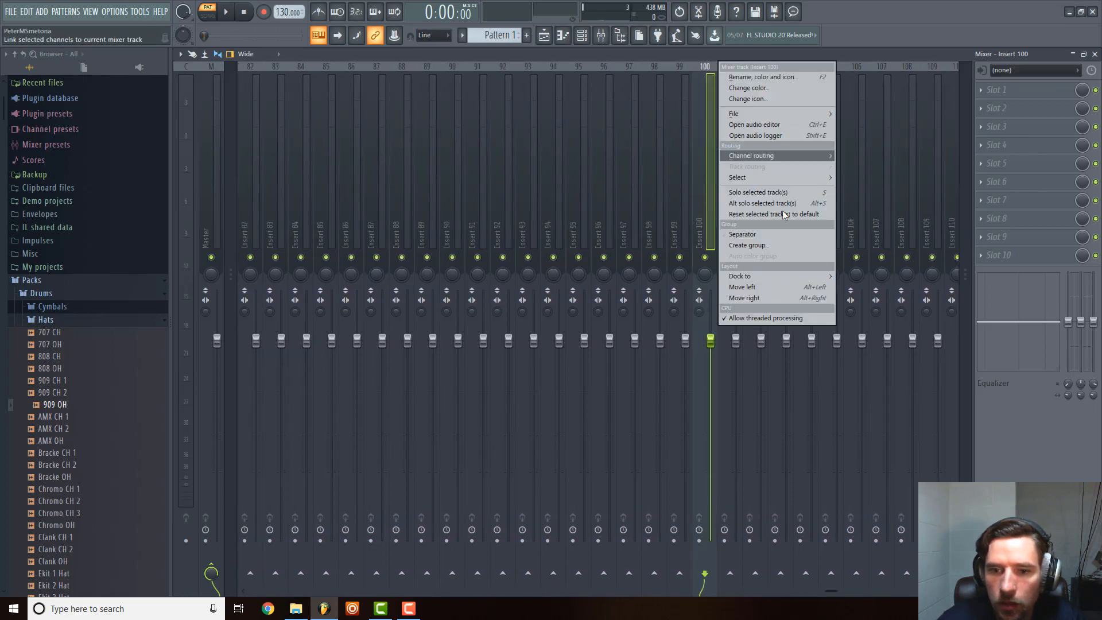
mouse_move(767, 276)
left_click(854, 277)
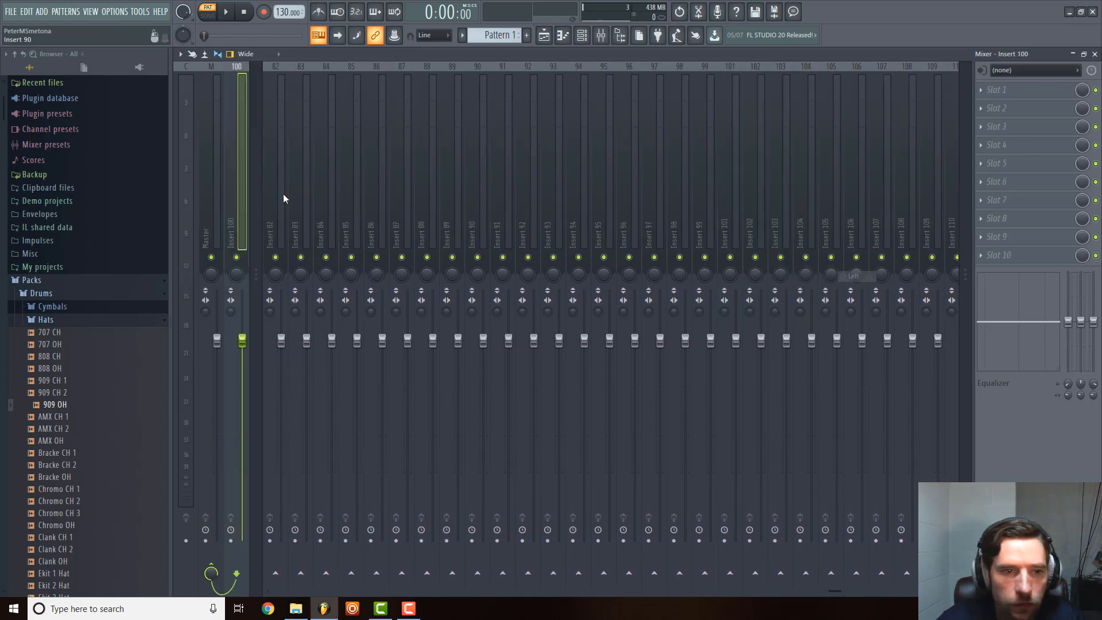
Rename the docked Insert 100 track as Pre-Master and compare its routing with the Master track.
right_click(247, 185)
left_click(291, 76)
type("P")
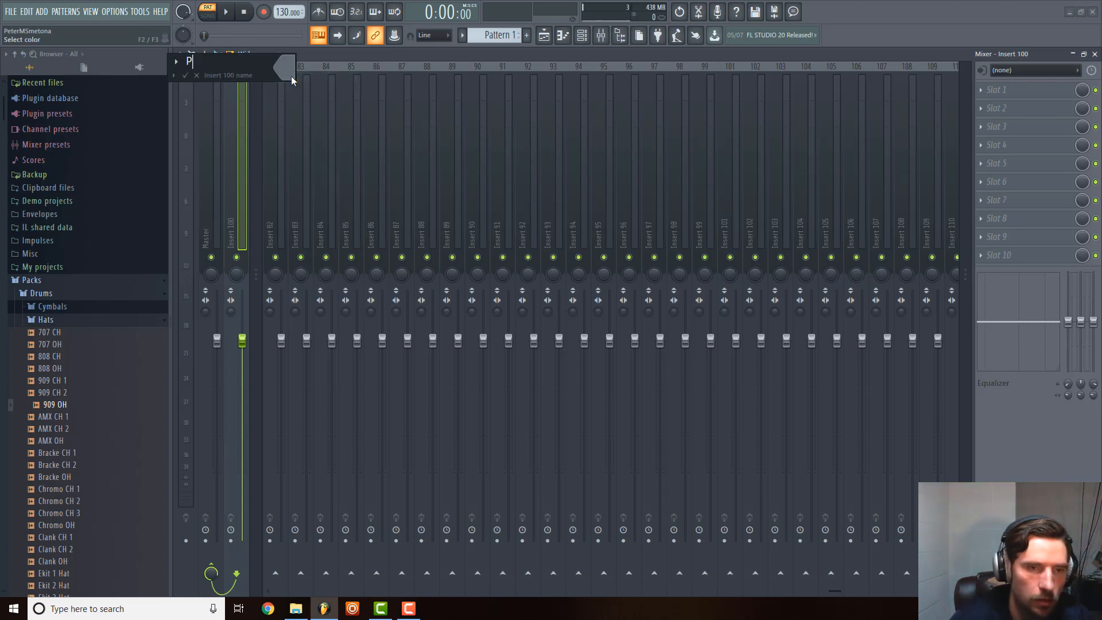
type("re-Master")
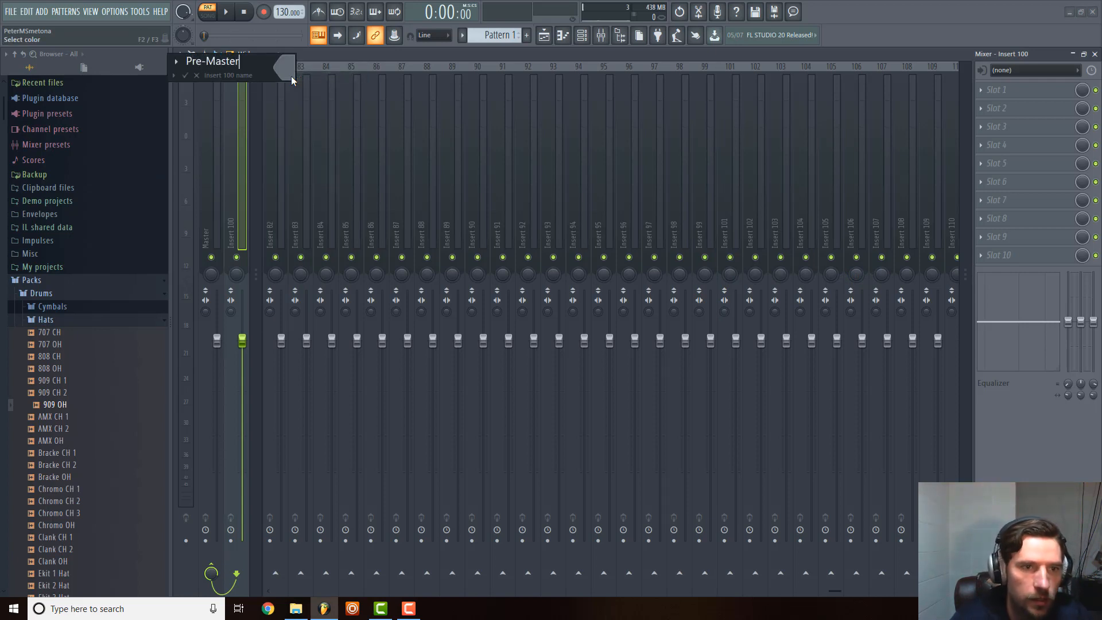
key("Return")
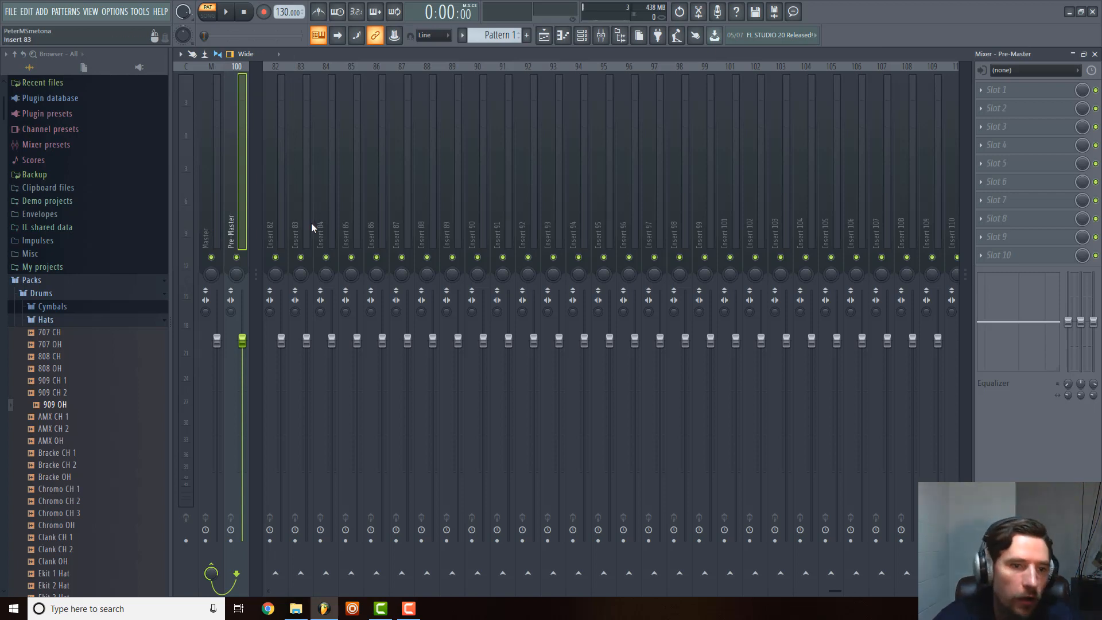
left_click(214, 245)
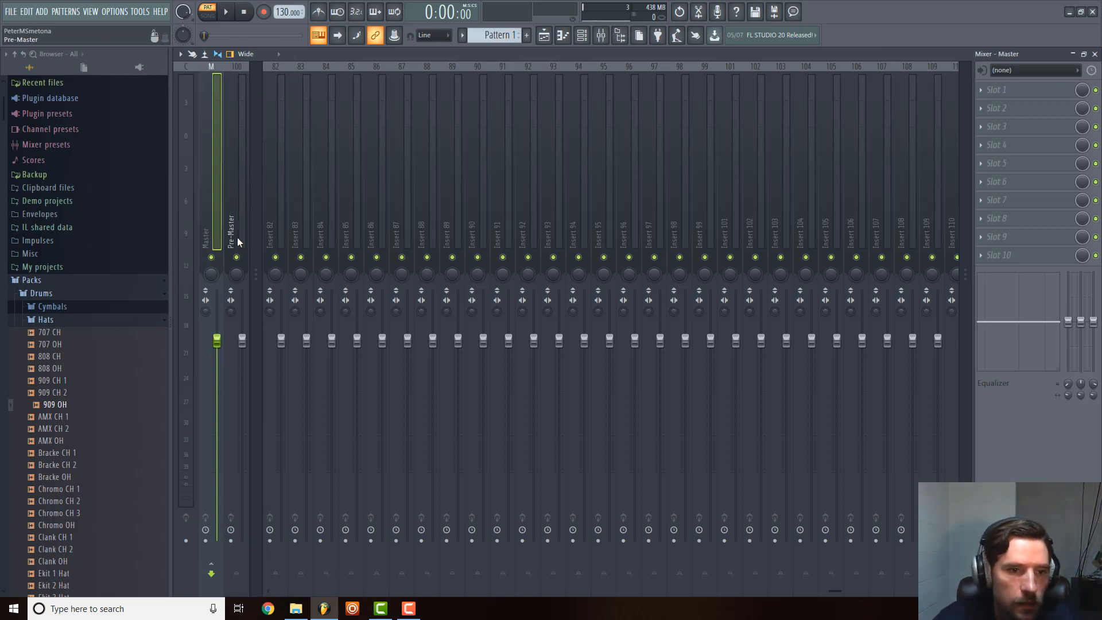
left_click(229, 227)
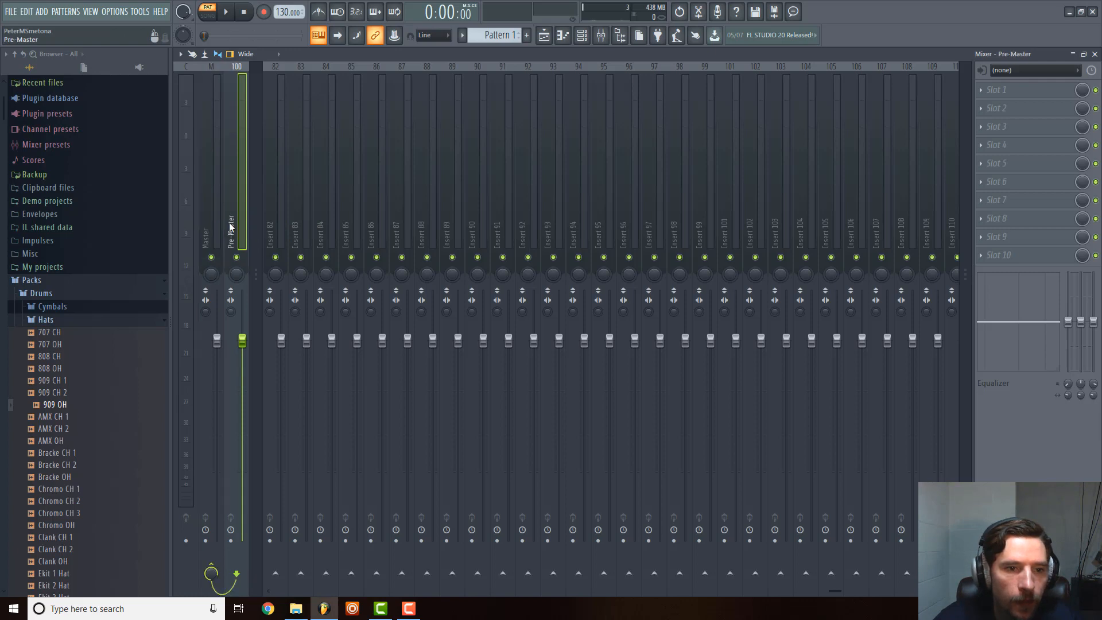
left_click_drag(177, 244, 256, 240)
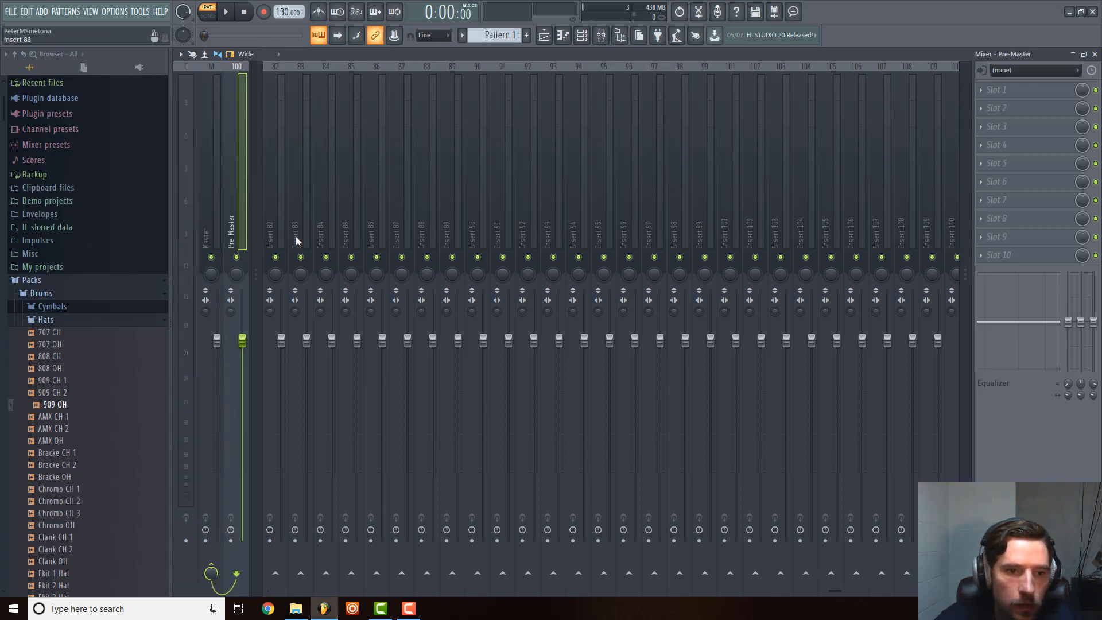
Move one more empty mixer track into the gap between Kick Buss and Loose Snare.
scroll(296, 236, "up", 10)
scroll(296, 236, "up", 3)
left_click(308, 218)
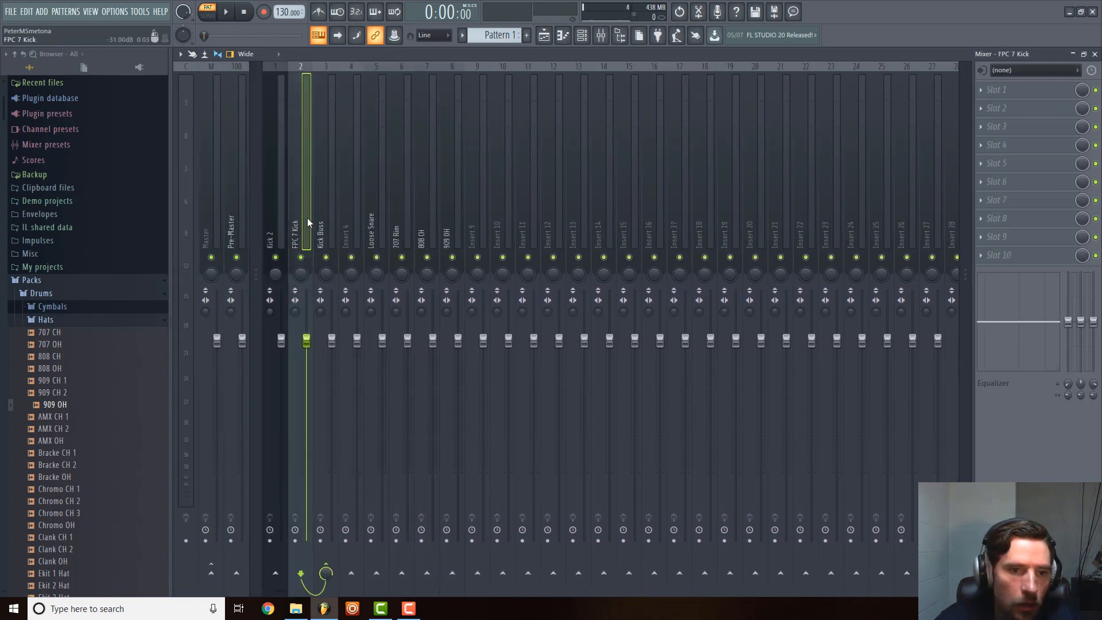
left_click(325, 217)
left_click(348, 215)
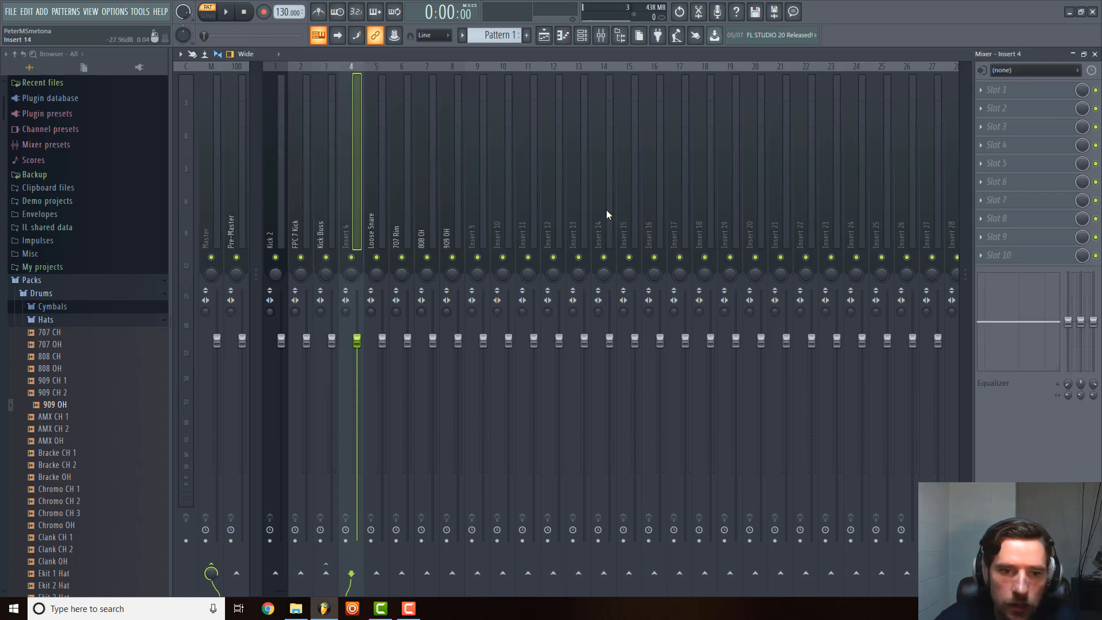
left_click(482, 211)
Rename mixer track Insert 4, beside Kick Buss, as Sub Bass.
left_click(353, 203)
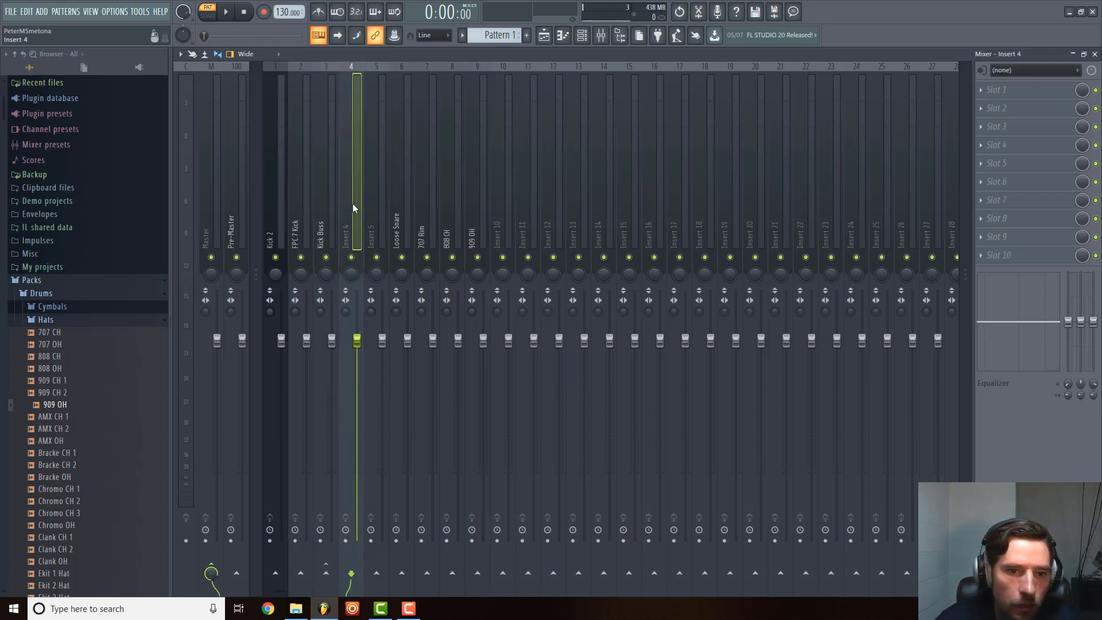
right_click(352, 203)
left_click(399, 77)
type("NB")
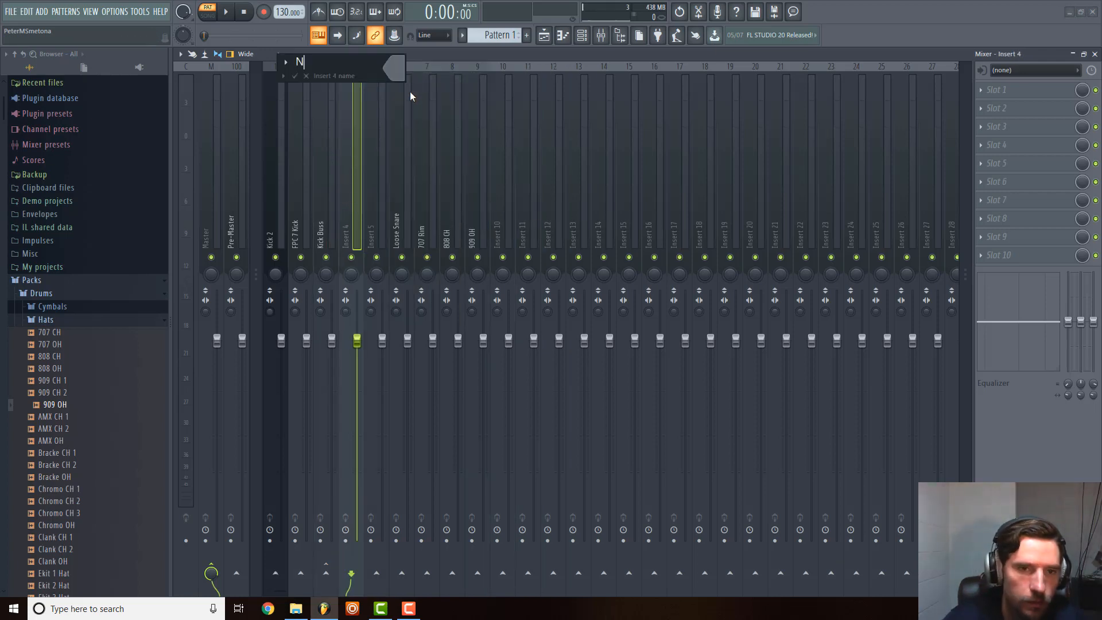
key("BackSpace")
key("BackSpace")
type("Bass")
key("BackSpace")
key("BackSpace")
key("BackSpace")
key("BackSpace")
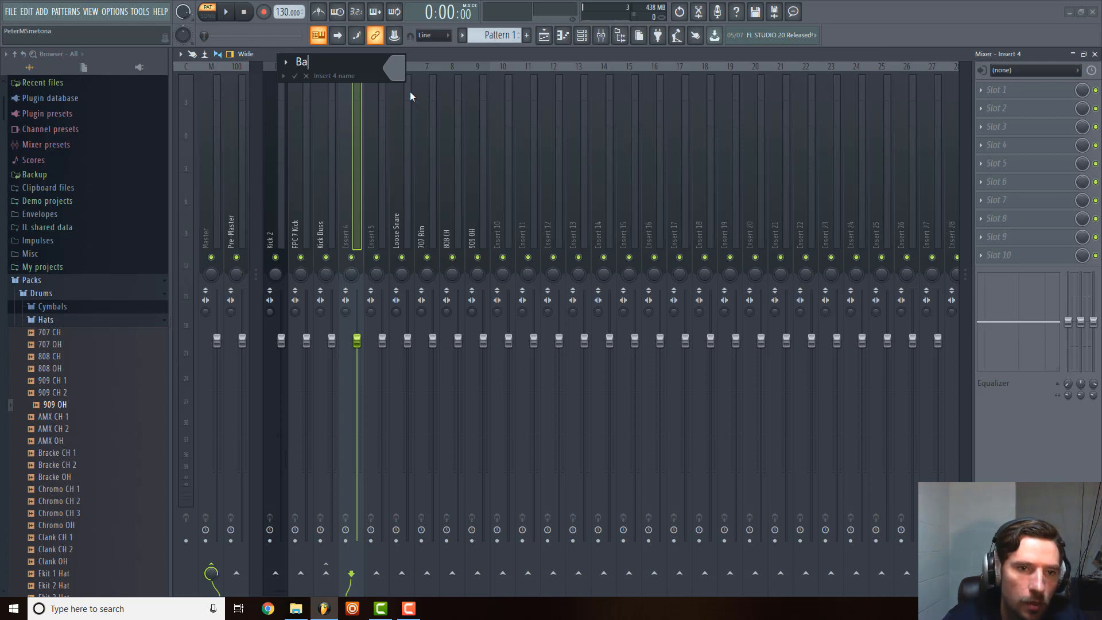
type("Sub B")
key("BackSpace")
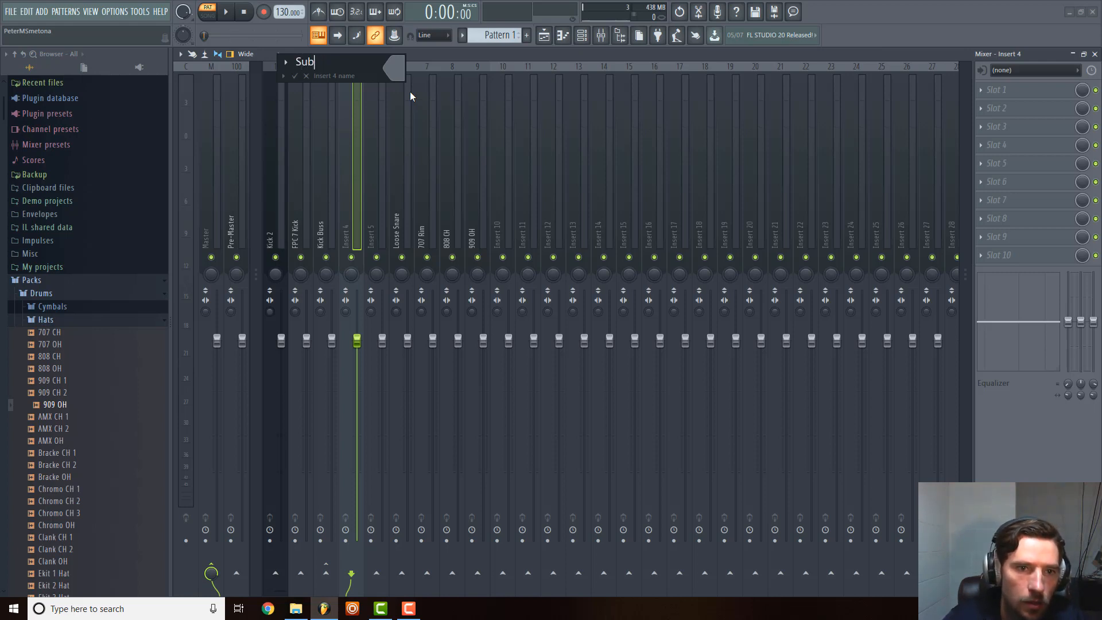
type("Bass")
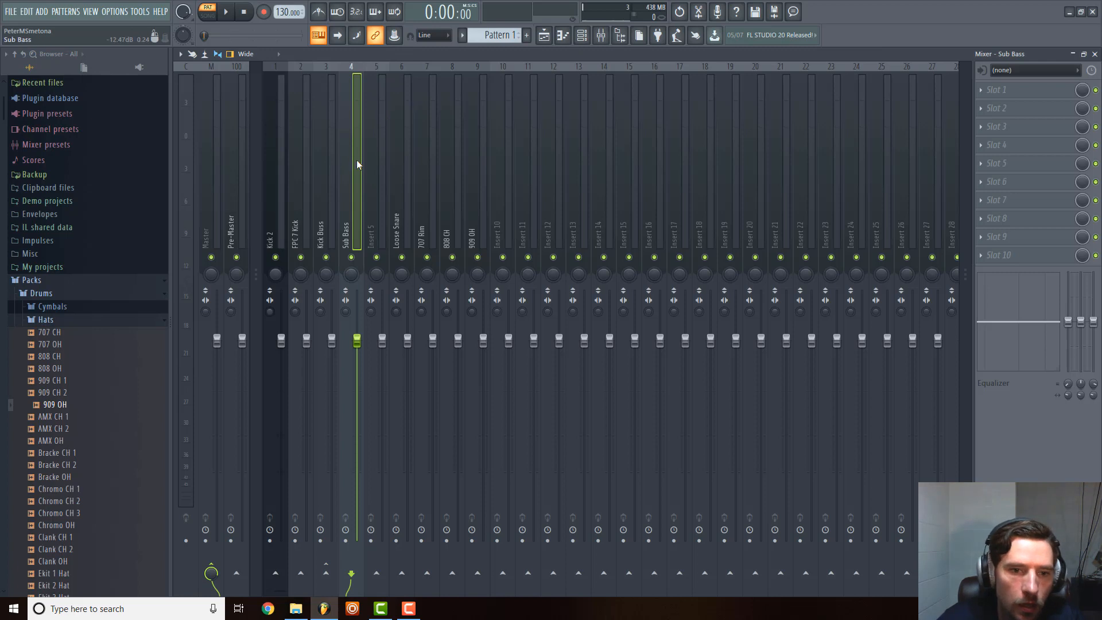
Rename the empty mixer track Insert 5, beside Sub Bass, as Bass.
left_click(370, 167)
right_click(370, 167)
left_click(437, 112)
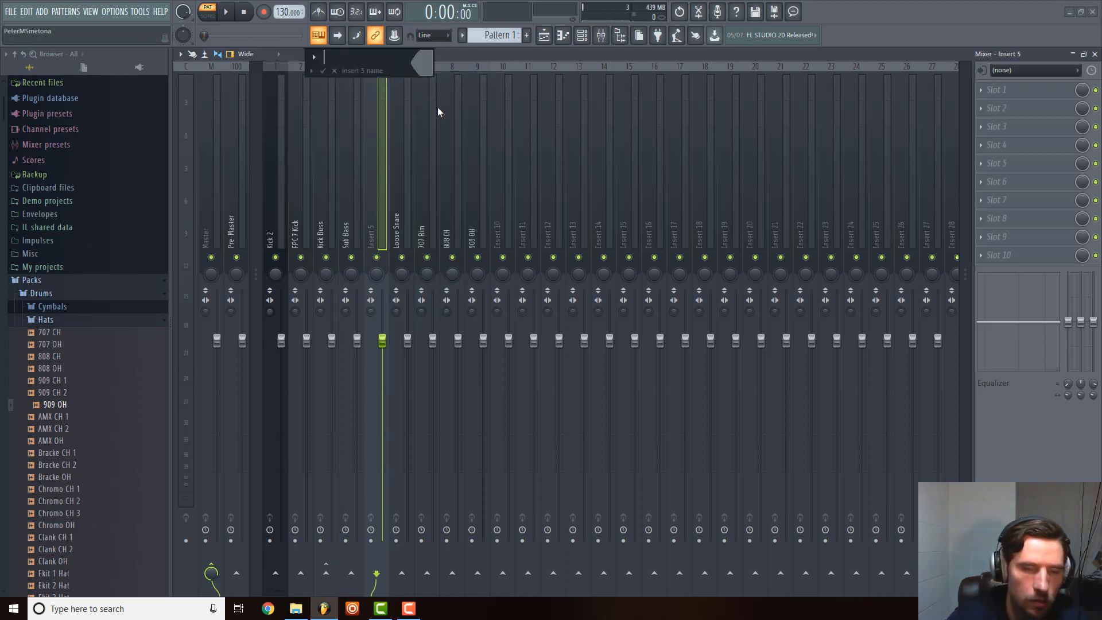
type("Bass")
key("Return")
Move two empty mixer tracks into the space between Bass and Loose Snare.
left_click_drag(503, 177, 398, 179)
left_click(352, 184)
left_click(282, 194)
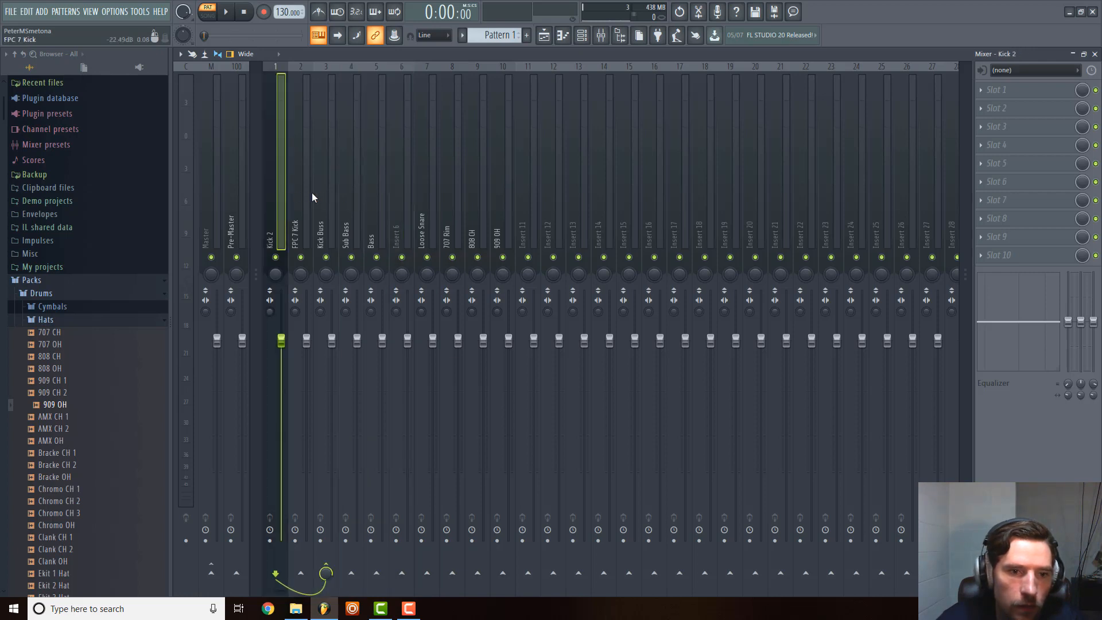
left_click(343, 239)
left_click(334, 237)
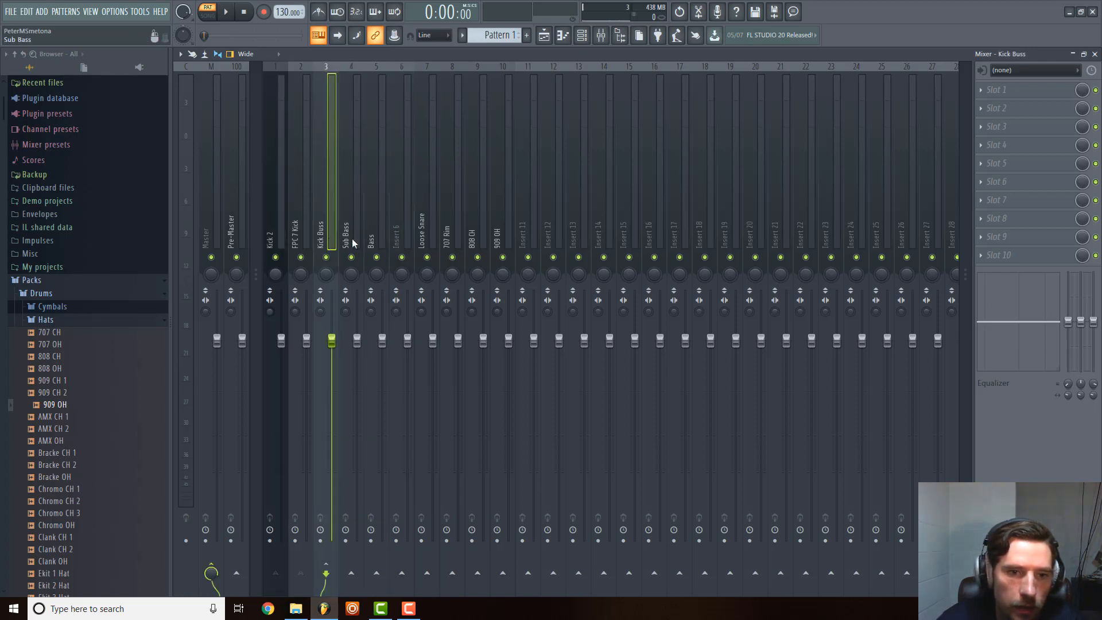
left_click(372, 237)
left_click(347, 236)
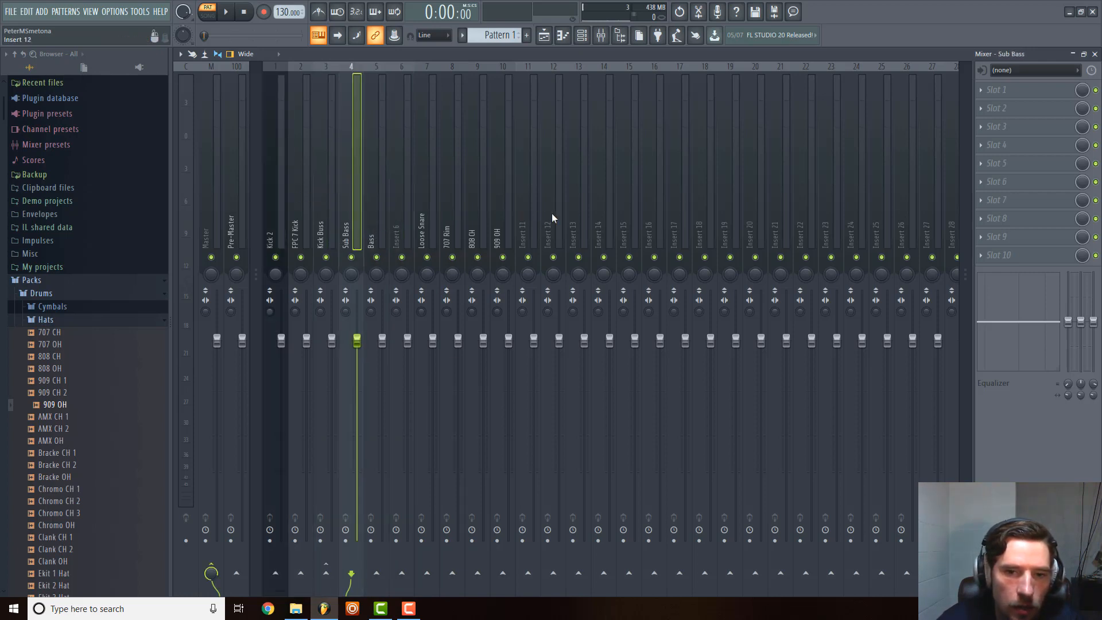
left_click(529, 213)
key("alt+Left")
key("alt+Left")
key("alt+Left")
key("alt+Left")
key("alt+Left")
Select Sub Bass, Bass and the adjacent Insert 6 together and rename all three mixer tracks as Bass.
left_click(353, 227)
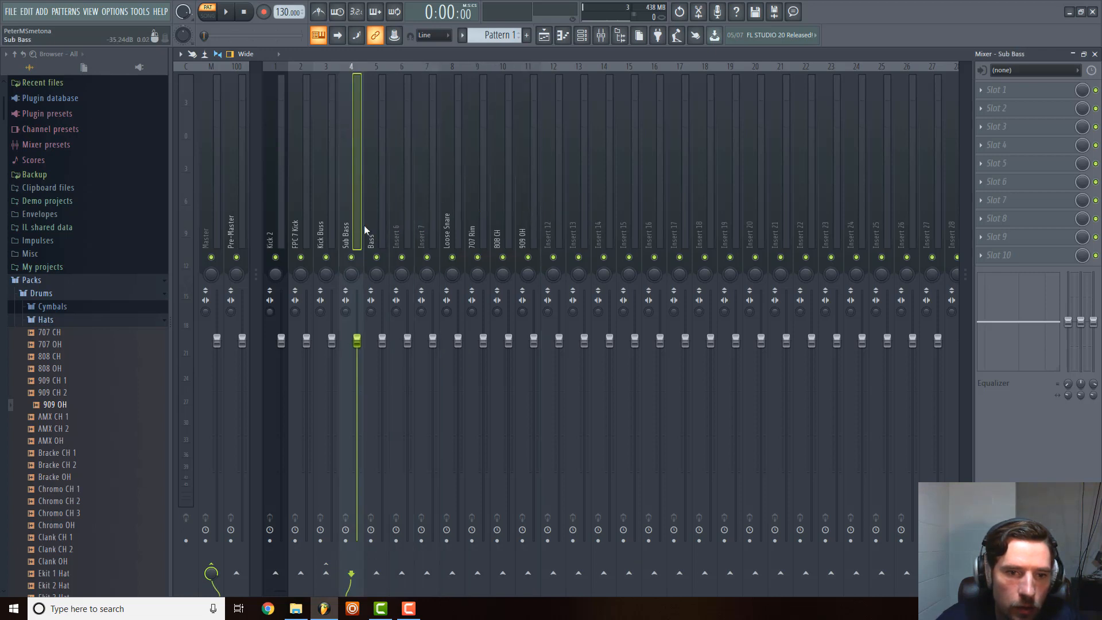
left_click(375, 224, "ctrl+shift")
left_click(396, 219, "ctrl+shift")
right_click(398, 218)
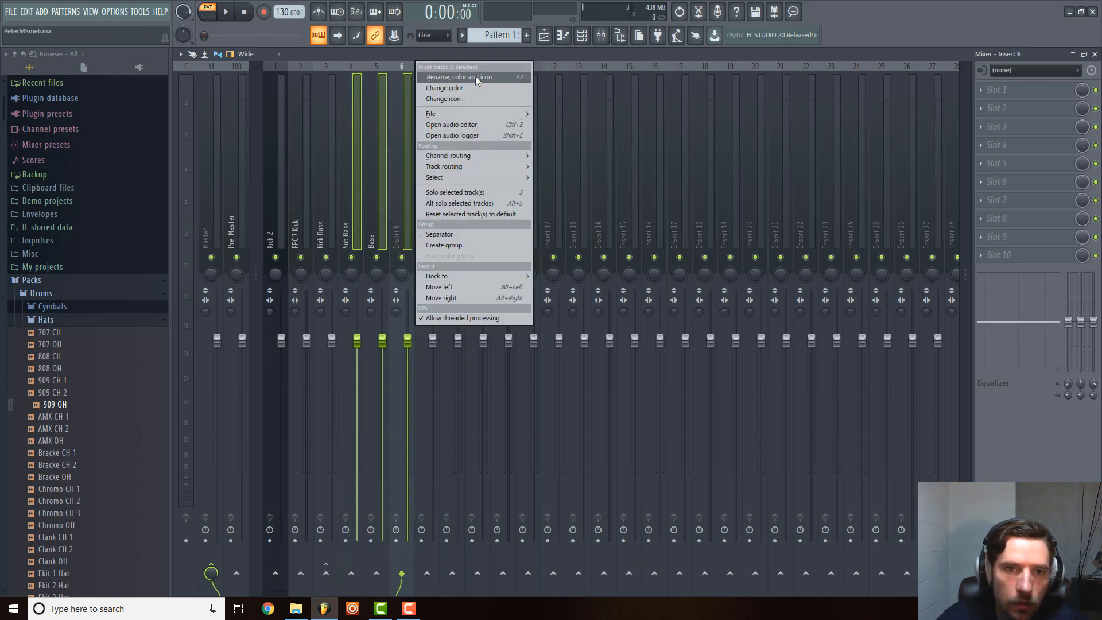
left_click(476, 76)
key("Escape")
right_click(411, 195)
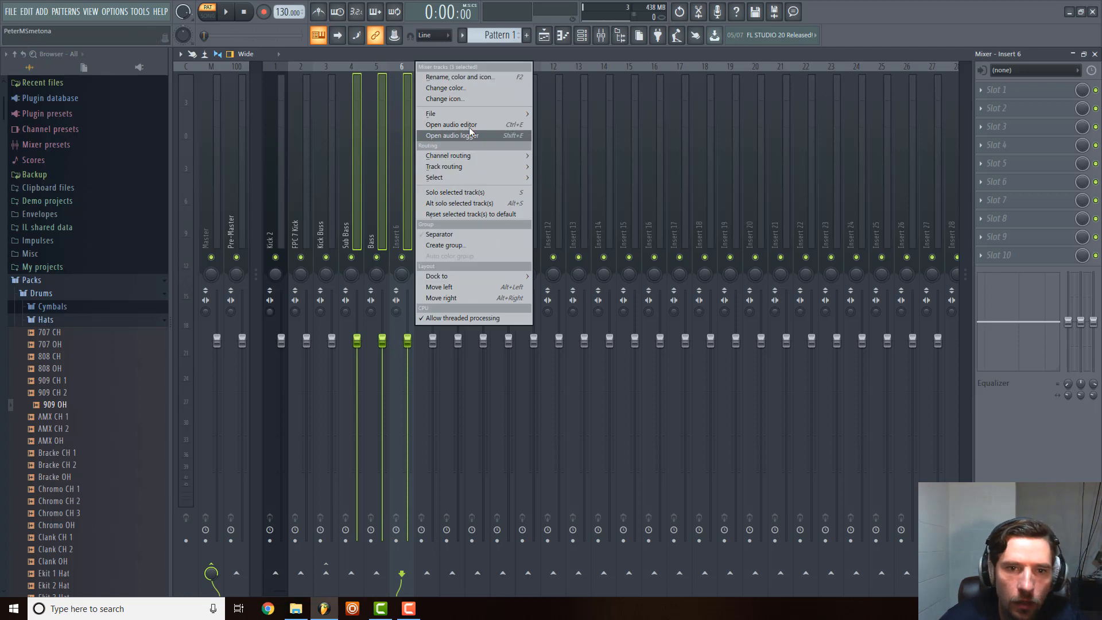
left_click(486, 80)
type("B")
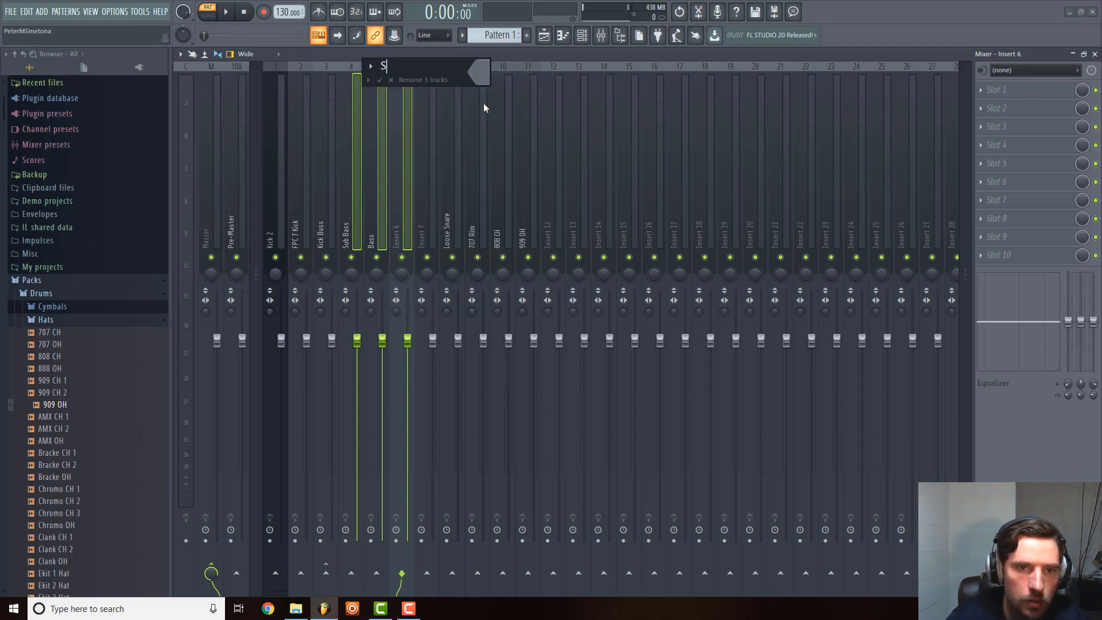
type("ass")
key("Return")
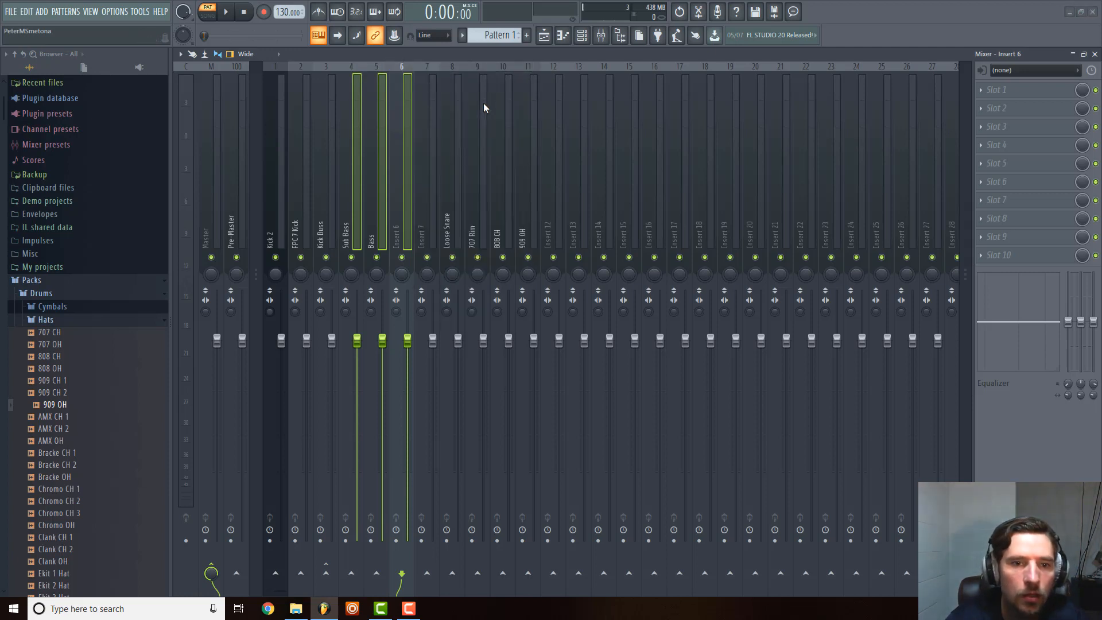
Try to undo the renaming of the three bass mixer tracks.
left_click(374, 227)
right_click(362, 207)
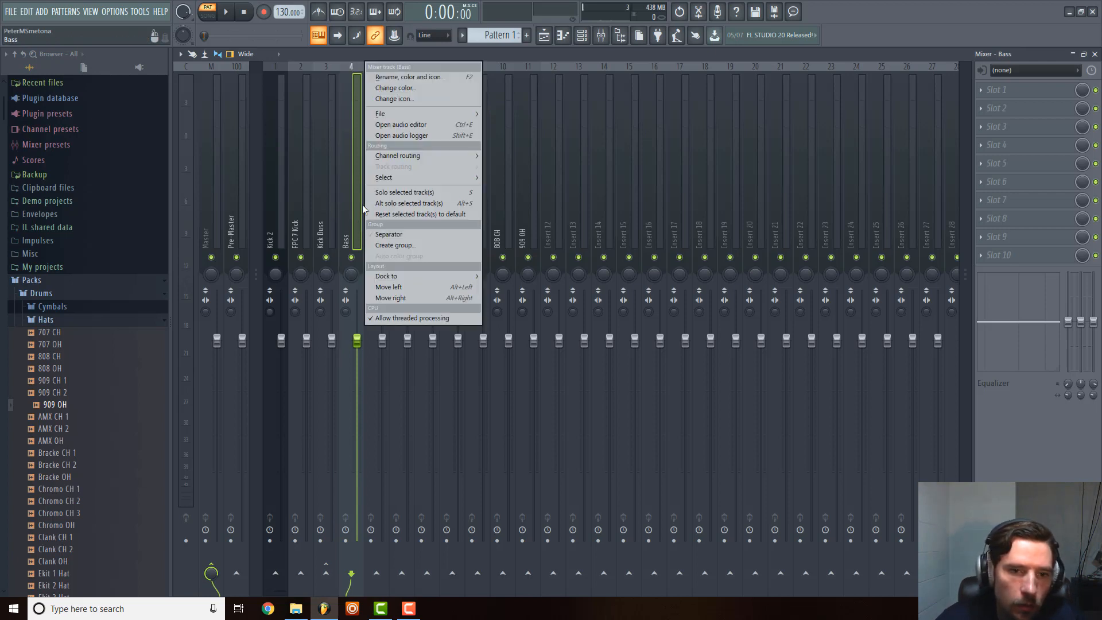
left_click(576, 229)
key("ctrl+z")
left_click(329, 204)
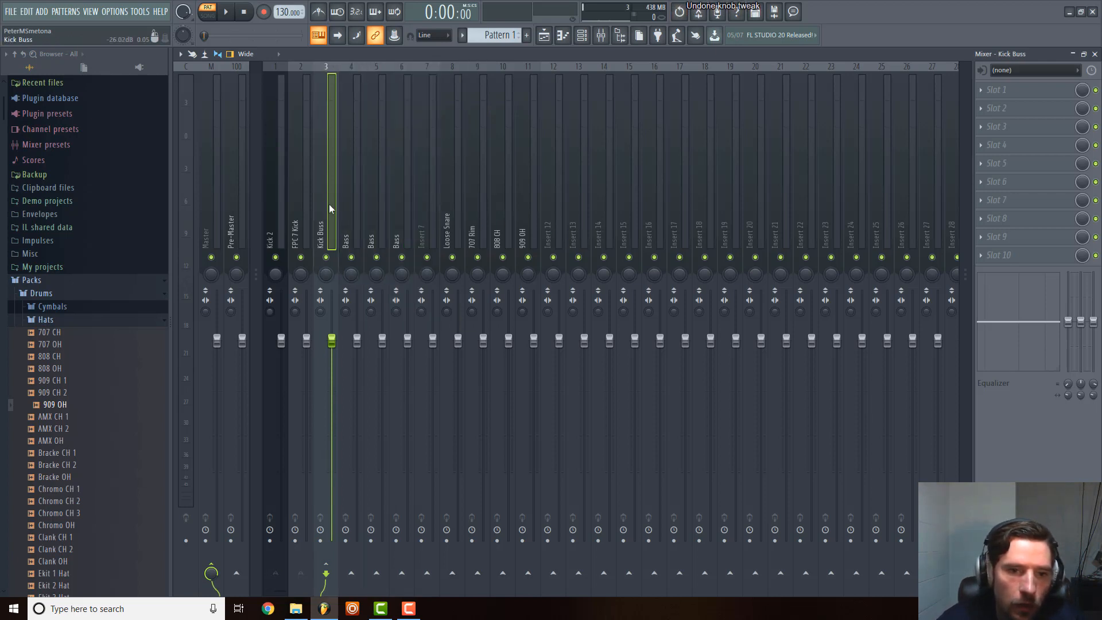
Rename mixer track 4, the first Bass track beside Kick Buss, as Sub.
left_click(345, 202)
right_click(346, 202)
left_click(416, 82)
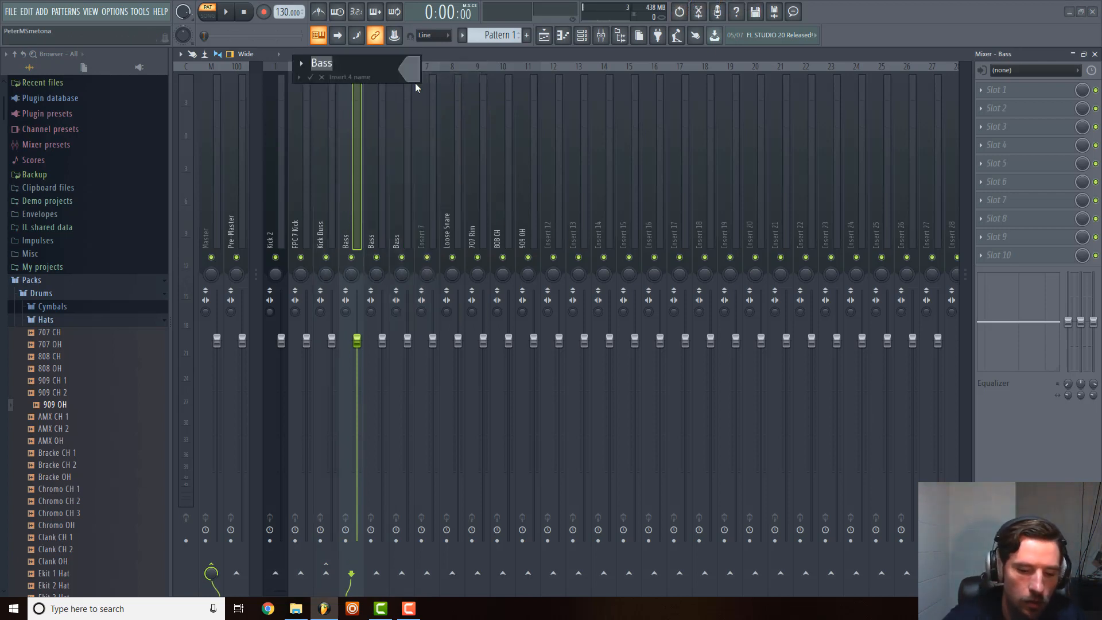
type("Sub")
key("Return")
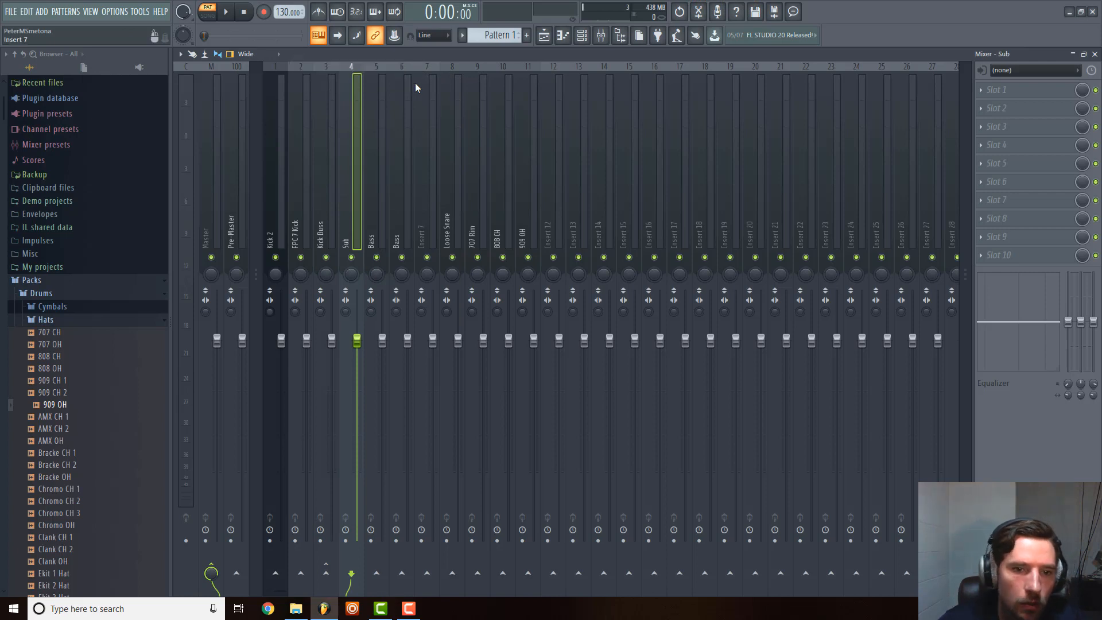
Rename mixer track 6, the last of the Bass tracks, as Bass Bus.
right_click(381, 150)
left_click(384, 131)
right_click(399, 132)
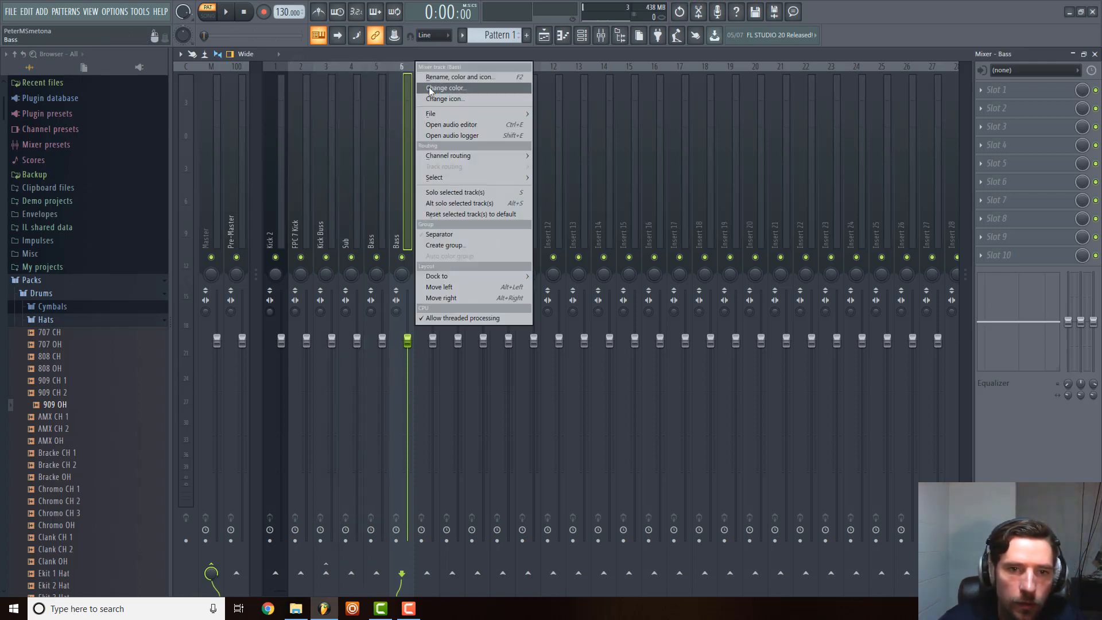
left_click(431, 89)
key("End")
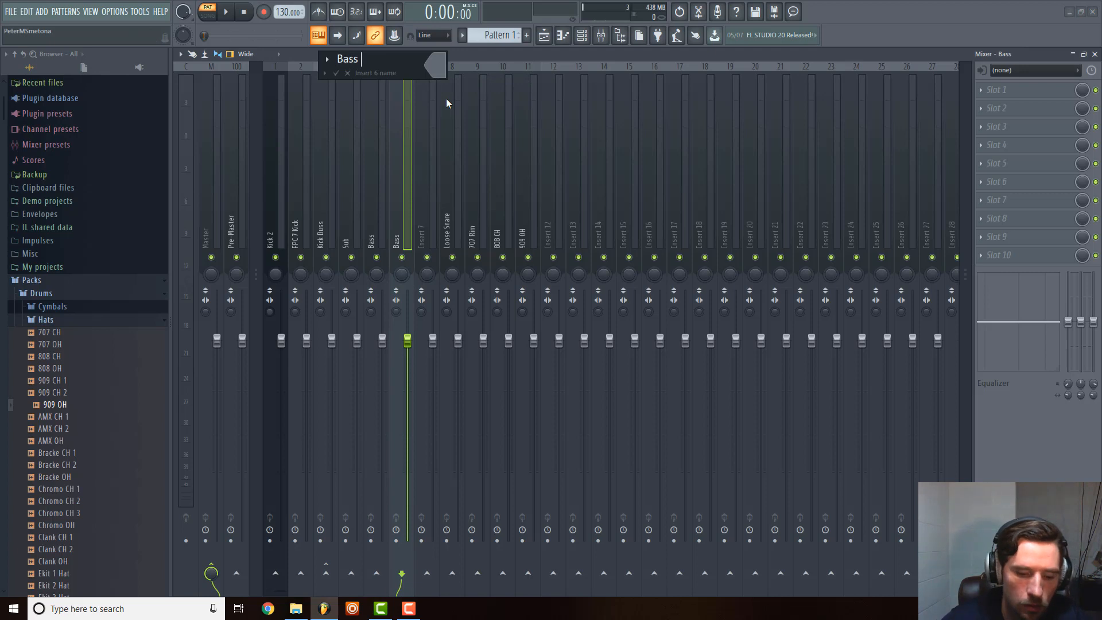
type("Bus")
key("Return")
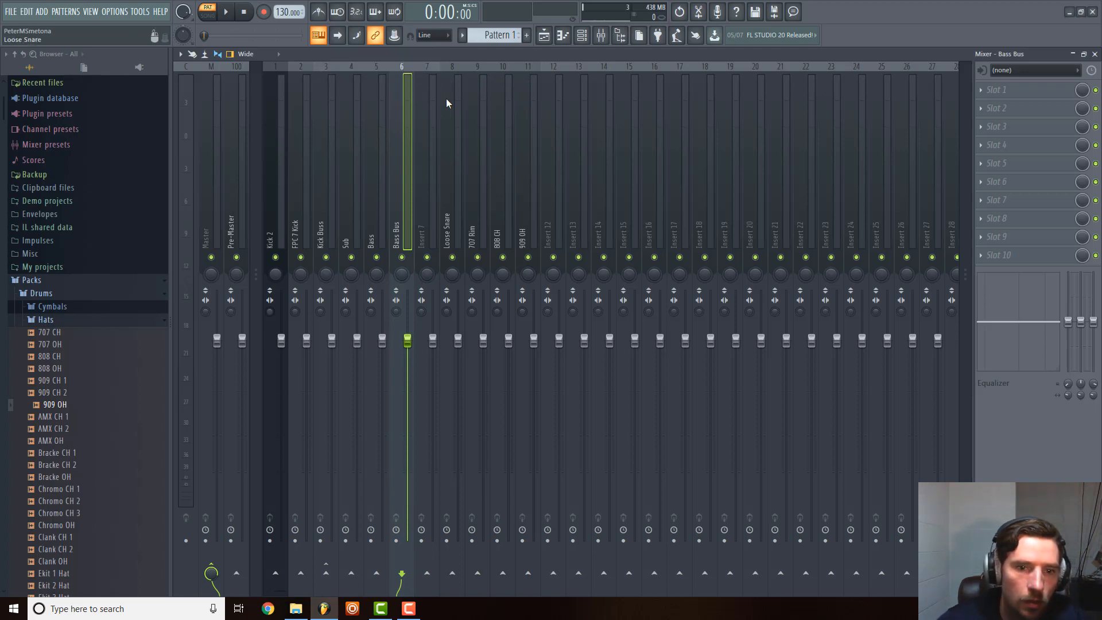
Select the Kick 2, FPC 7 Kick and Kick Buss mixer tracks together and colour them dark red from the basic colours.
left_click(345, 210)
left_click(295, 205)
left_click(268, 206, "ctrl+shift")
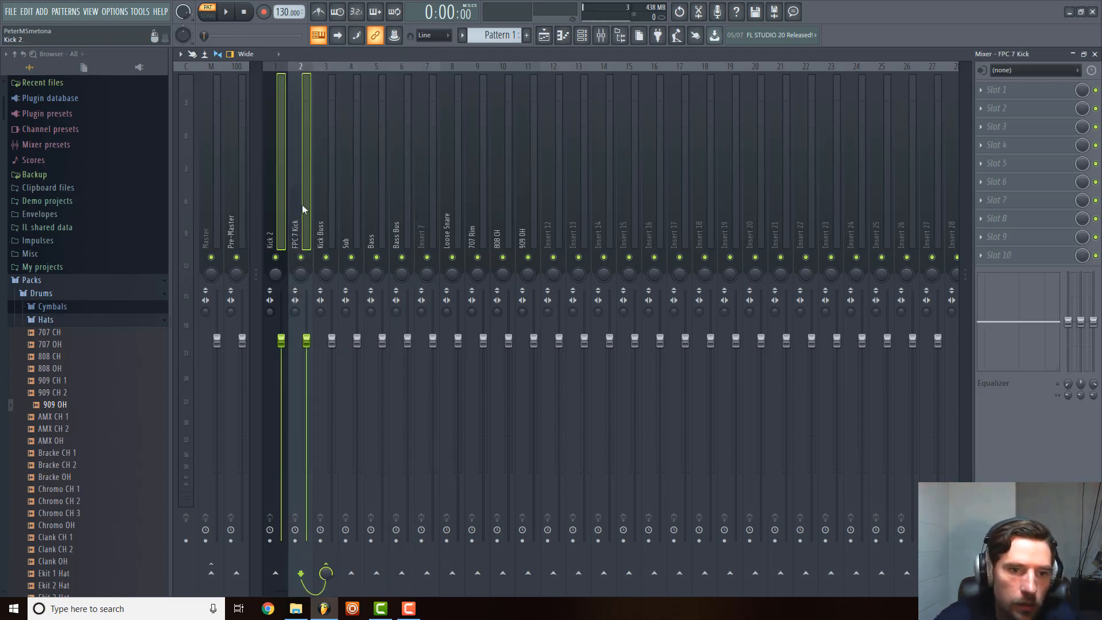
left_click(320, 206, "ctrl+shift")
right_click(338, 63)
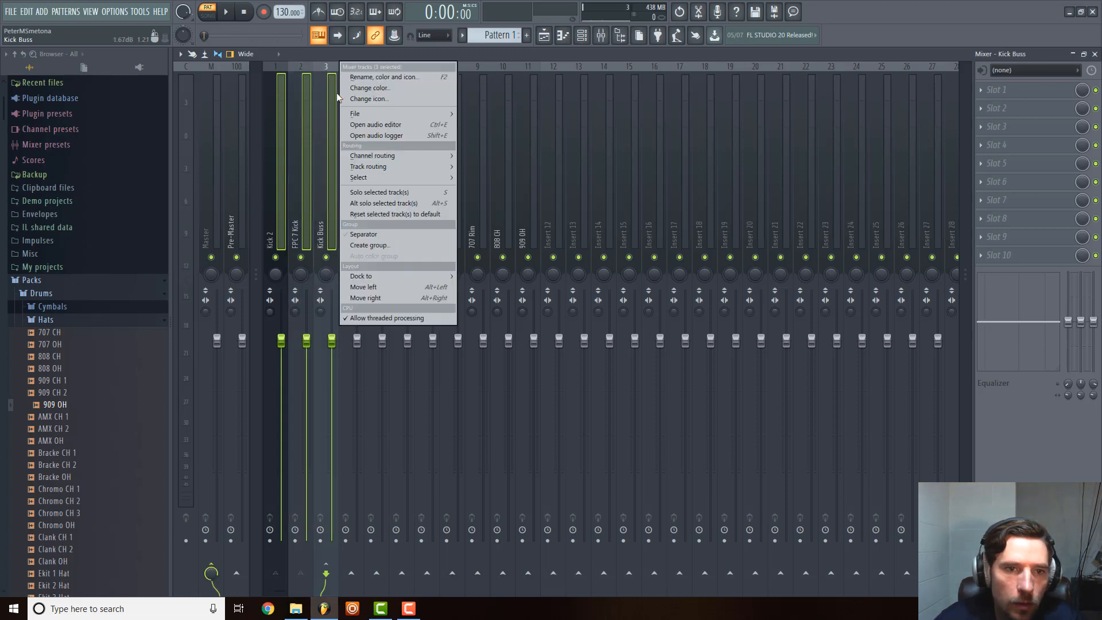
left_click(386, 77)
mouse_move(387, 81)
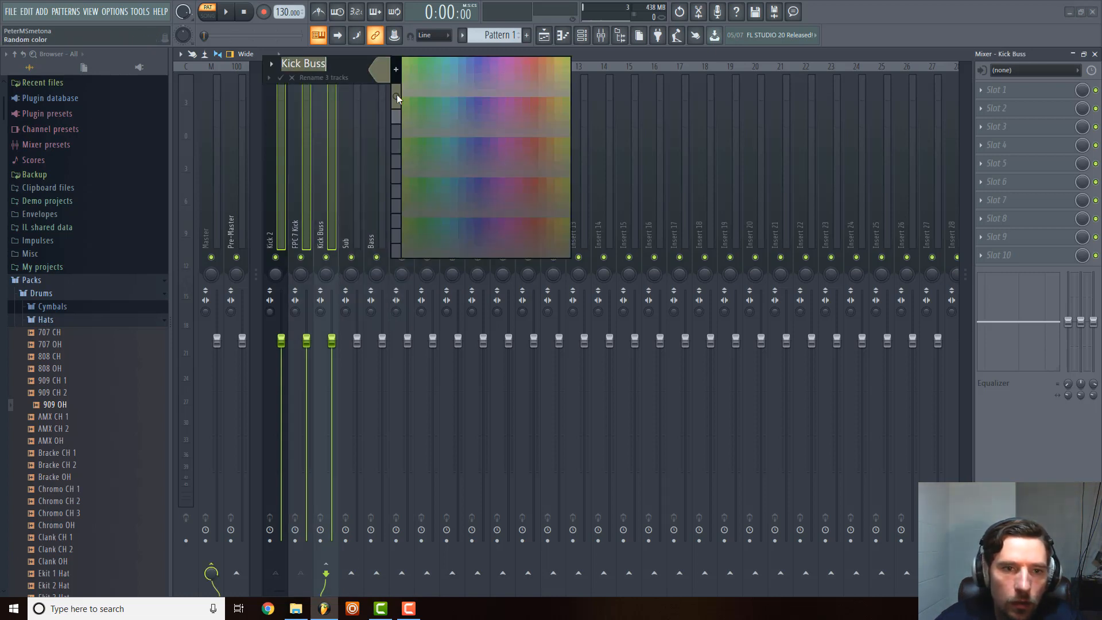
key("Return")
right_click(319, 130)
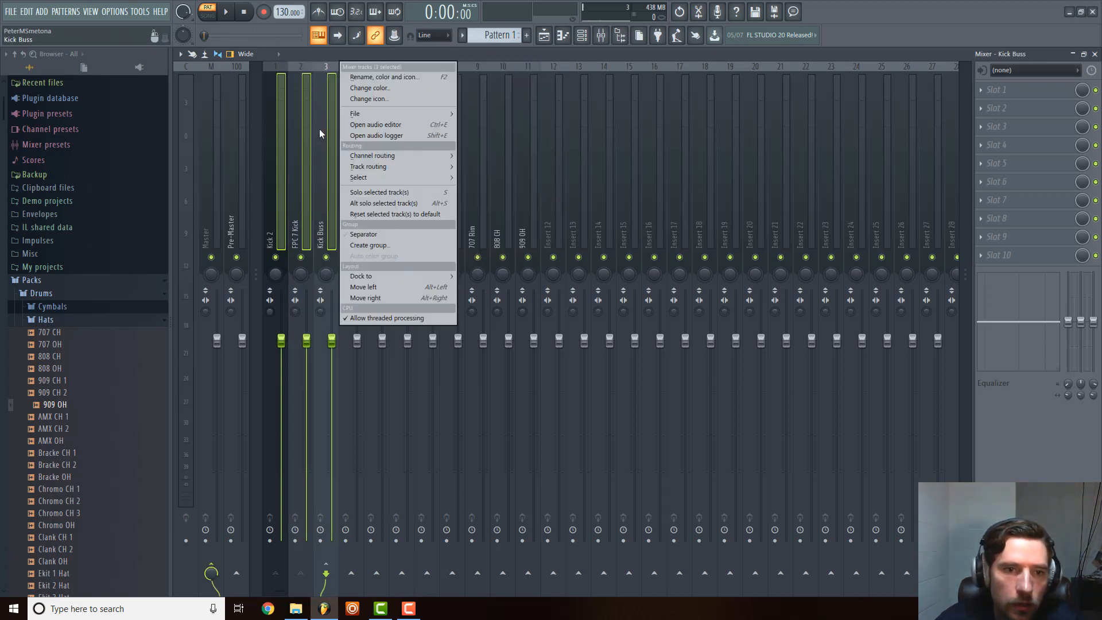
left_click(394, 88)
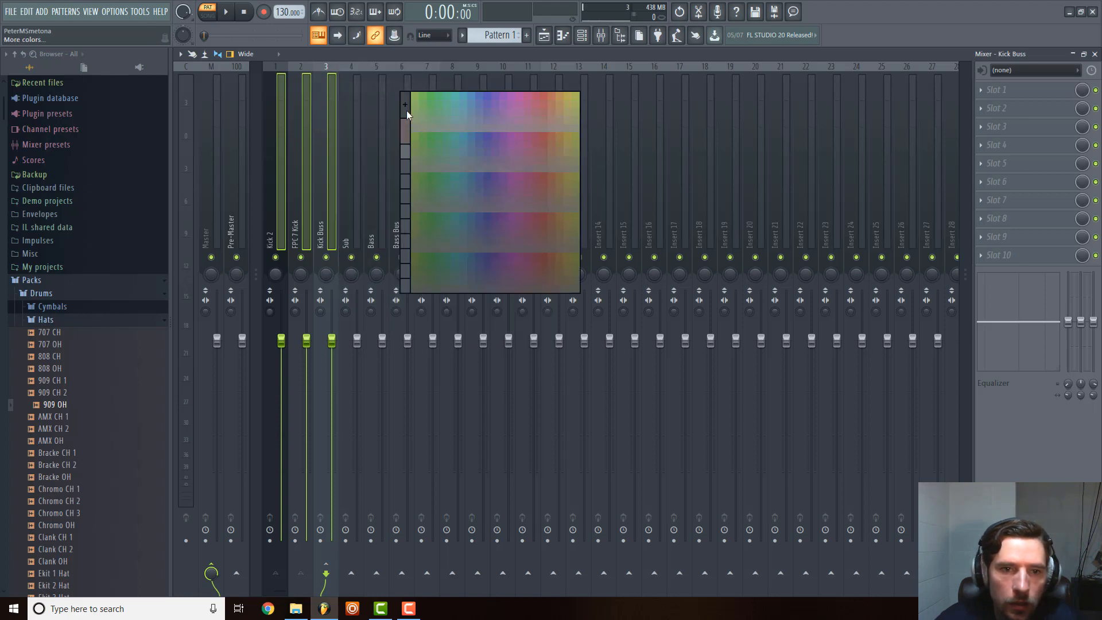
left_click(406, 110)
left_click(434, 192)
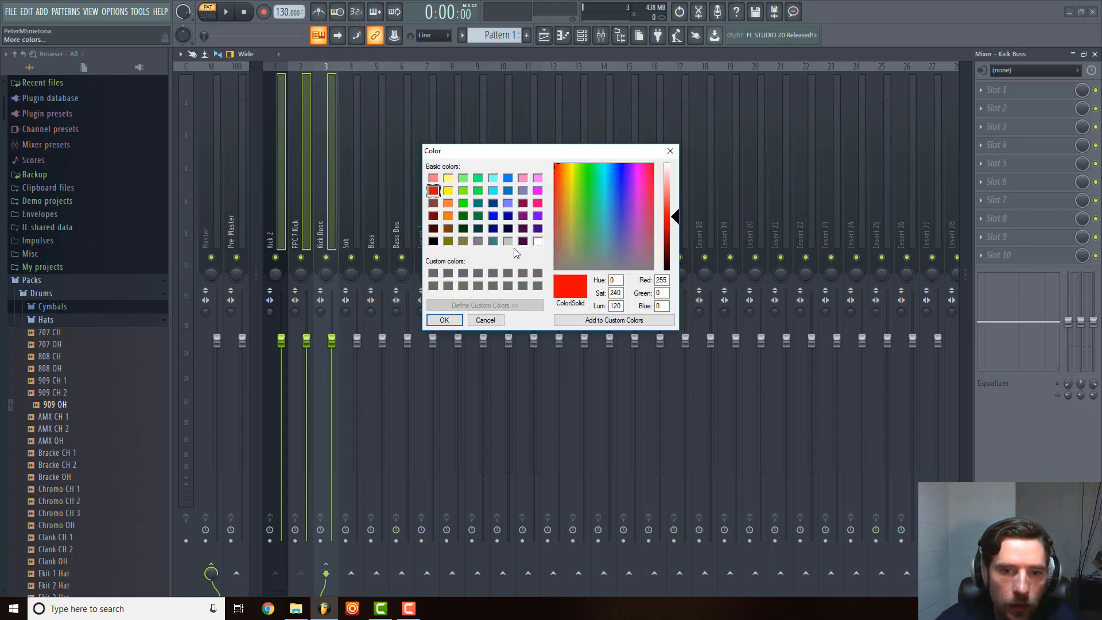
left_click(435, 216)
left_click(444, 319)
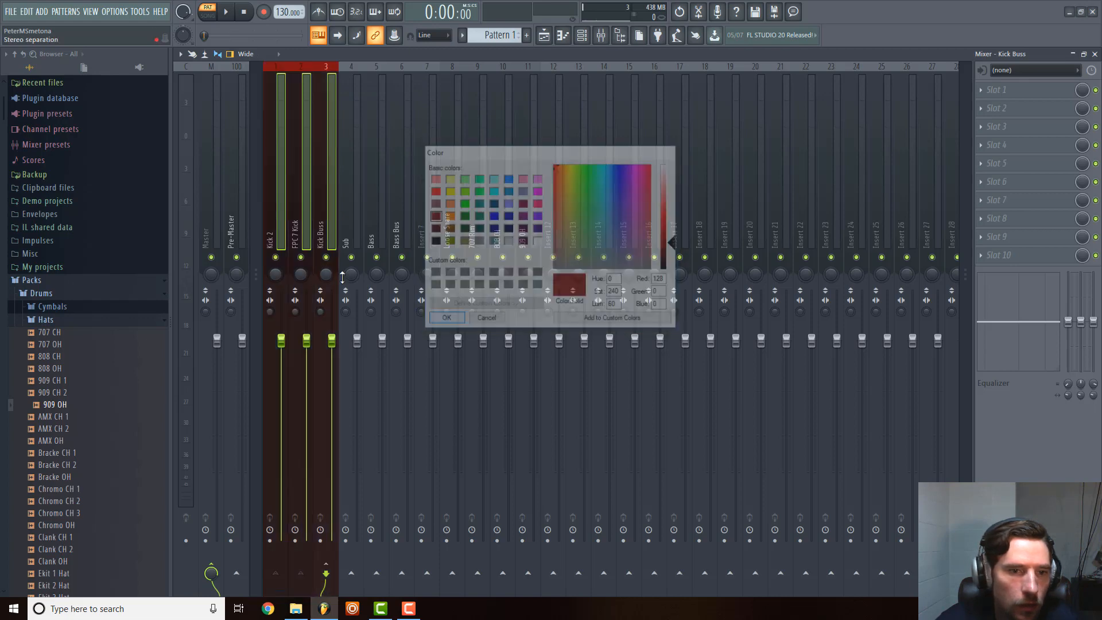
Select the Sub, Bass and Bass Bus mixer tracks together and colour them blue from the basic colours.
left_click(356, 187)
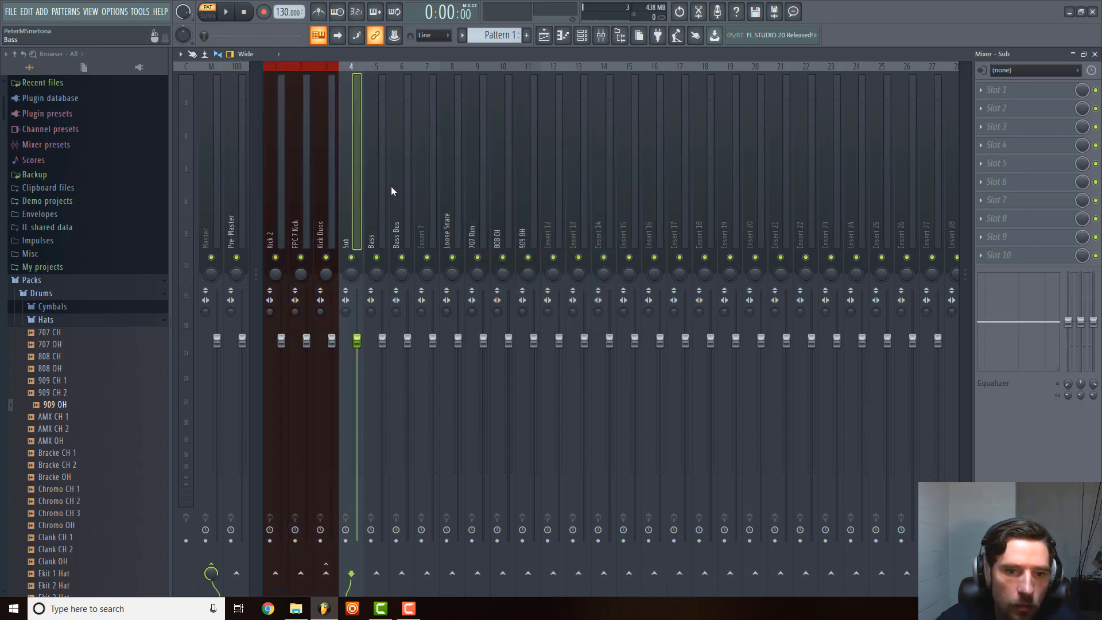
left_click(407, 186, "ctrl")
left_click(382, 189, "ctrl")
right_click(404, 180)
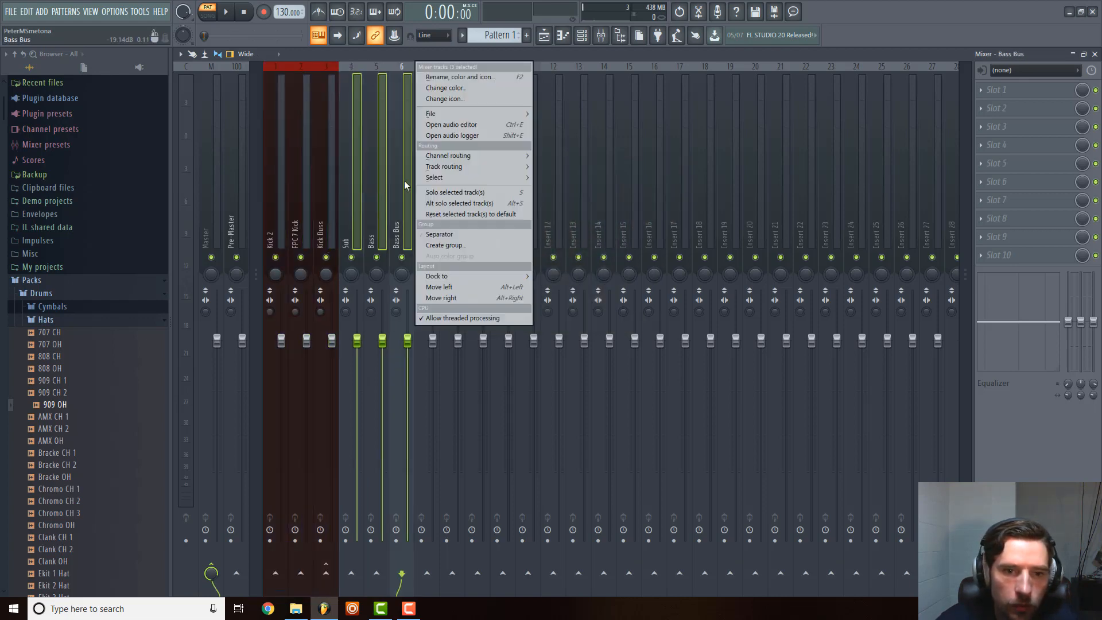
left_click(486, 86)
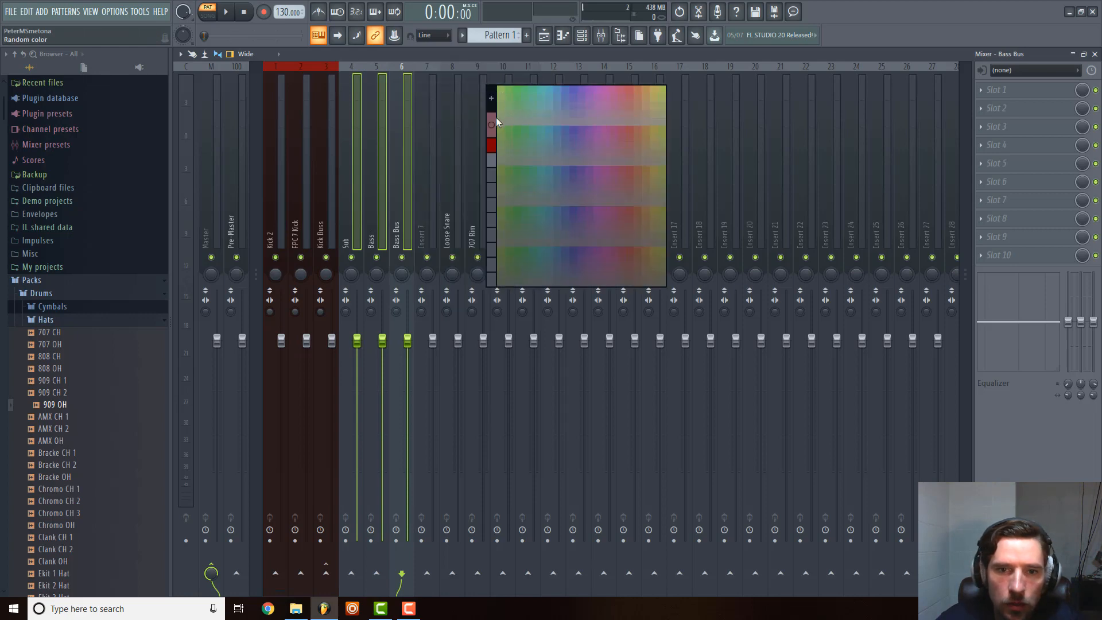
left_click(494, 96)
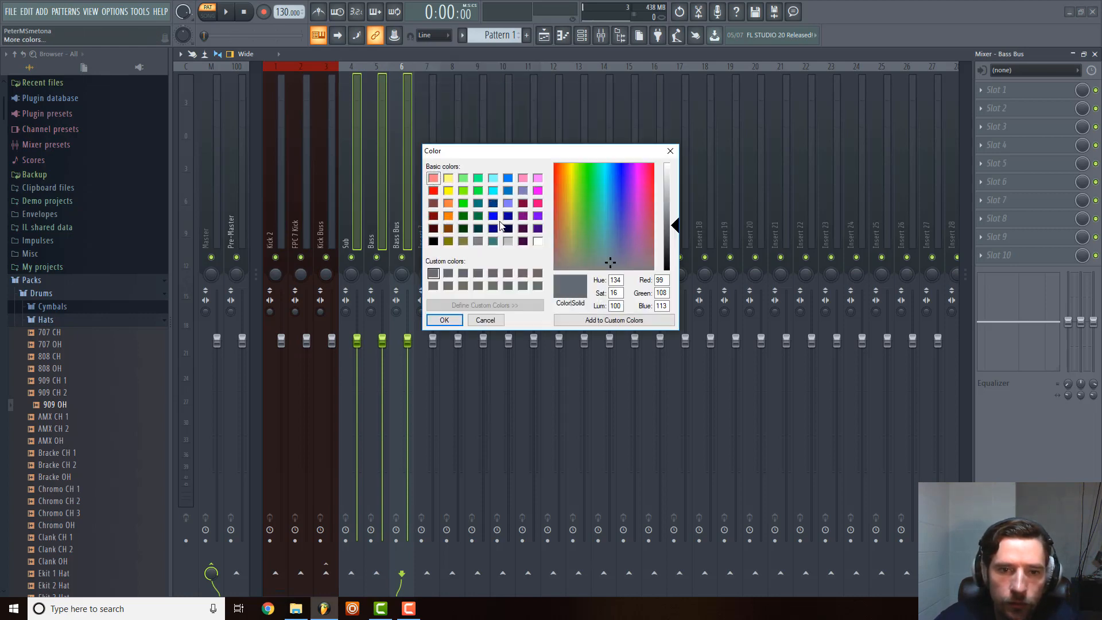
left_click(494, 216)
left_click(444, 321)
Rename the empty mixer track Insert 7, beside Bass Bus, as Kick & Bass.
left_click(480, 208)
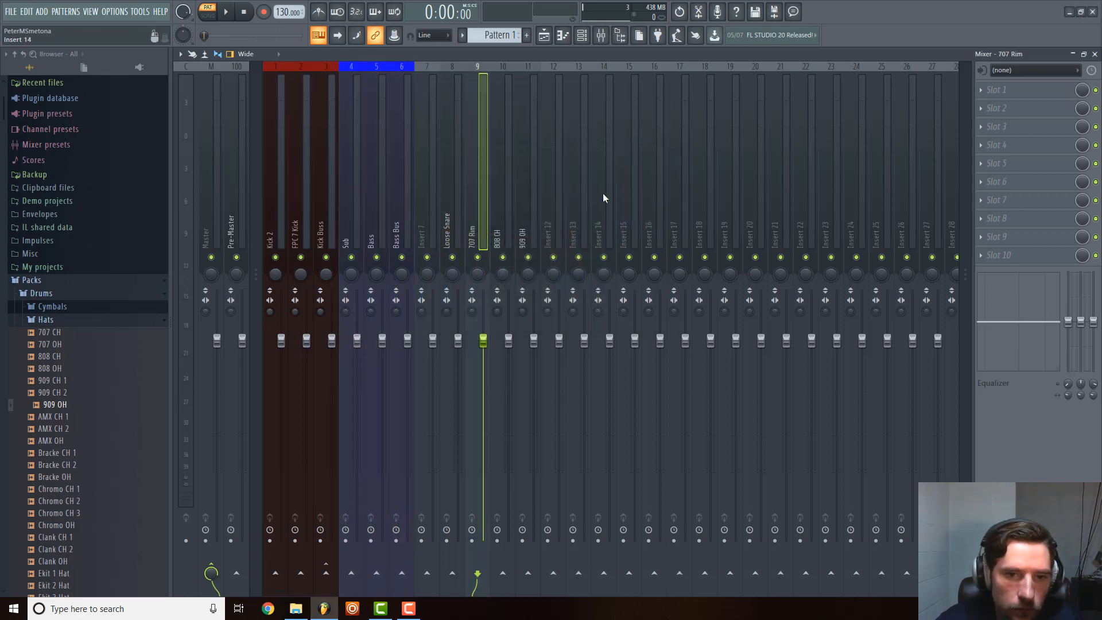
left_click(602, 193)
left_click(401, 202)
right_click(429, 195)
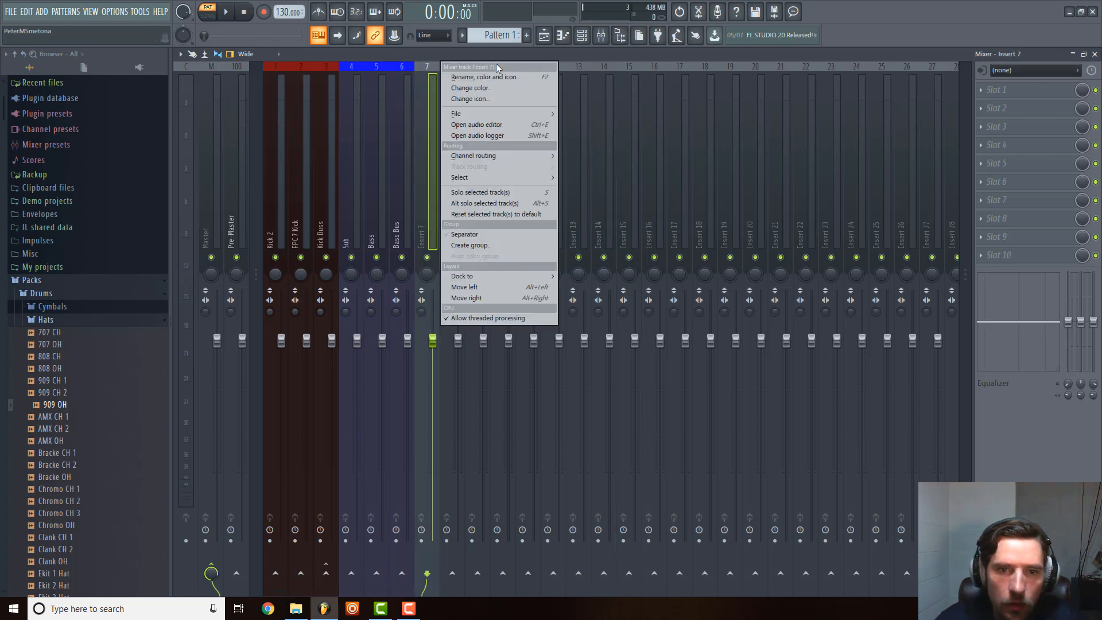
left_click(497, 79)
type("K")
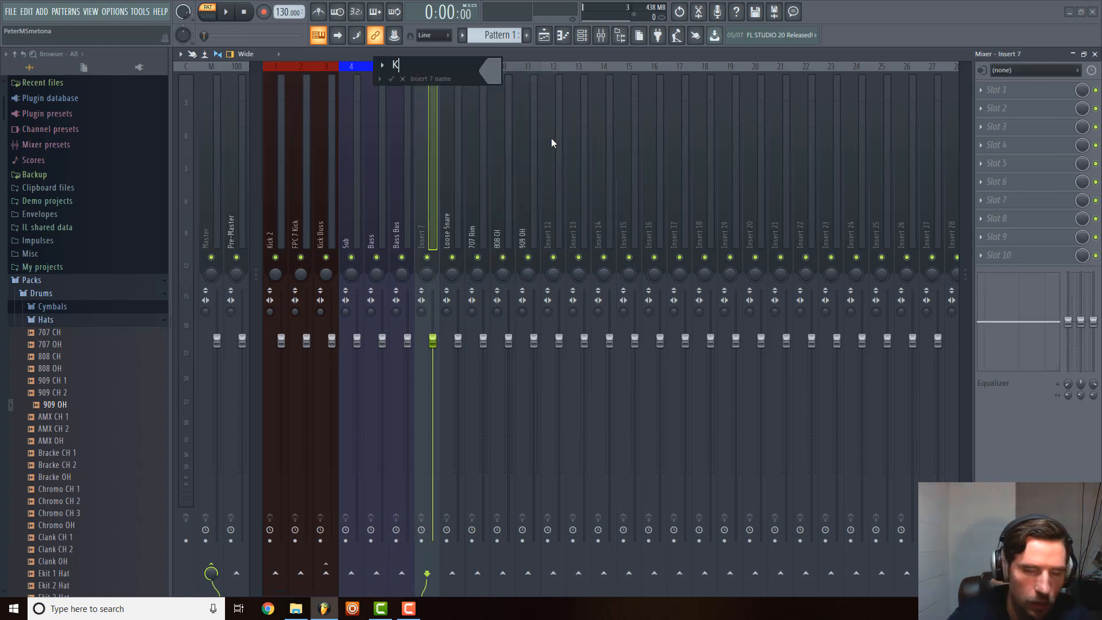
type("ick & Bass")
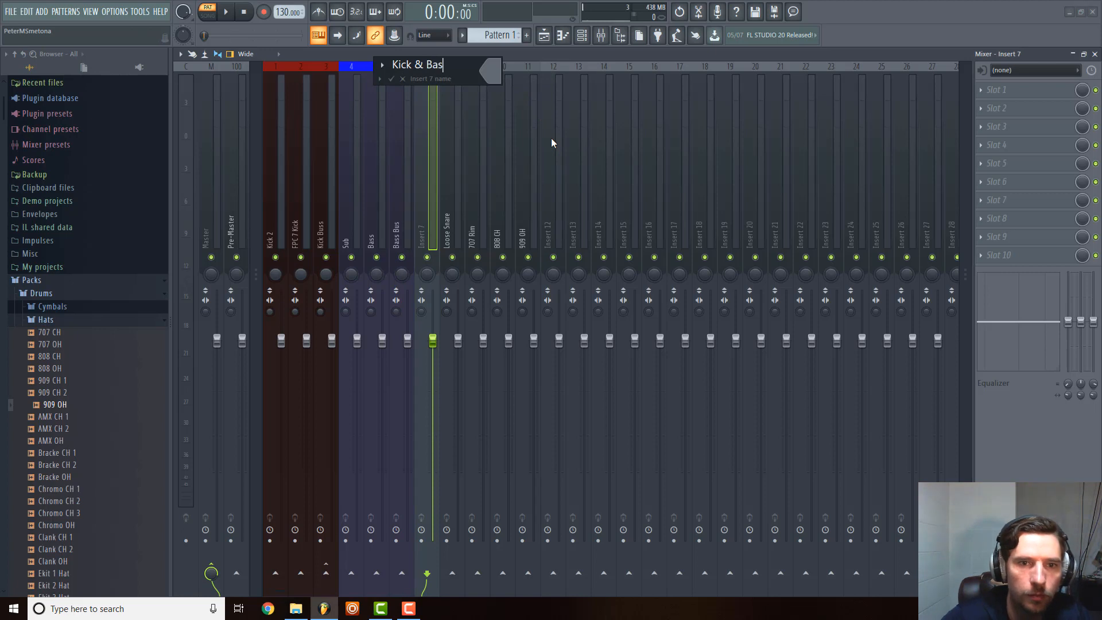
key("Return")
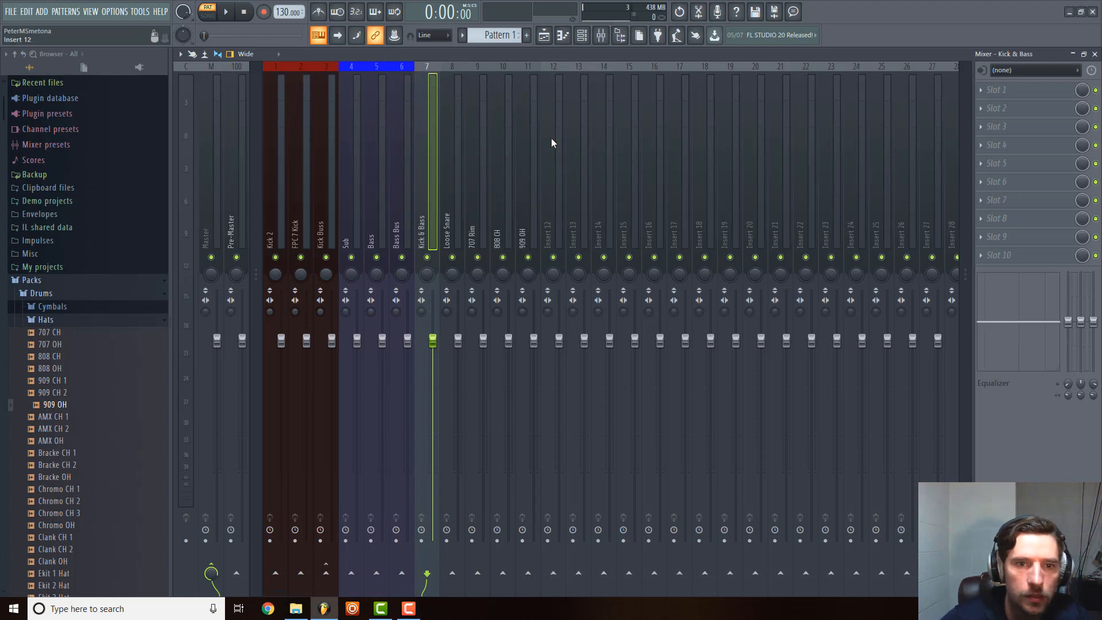
right_click(423, 142)
mouse_move(527, 271)
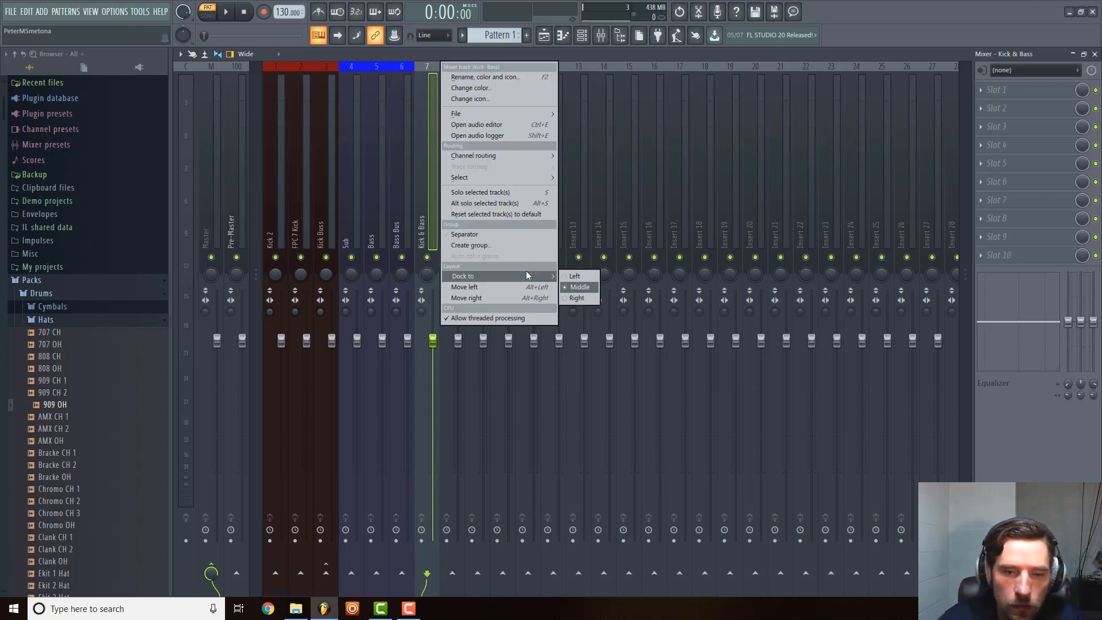
left_click(576, 298)
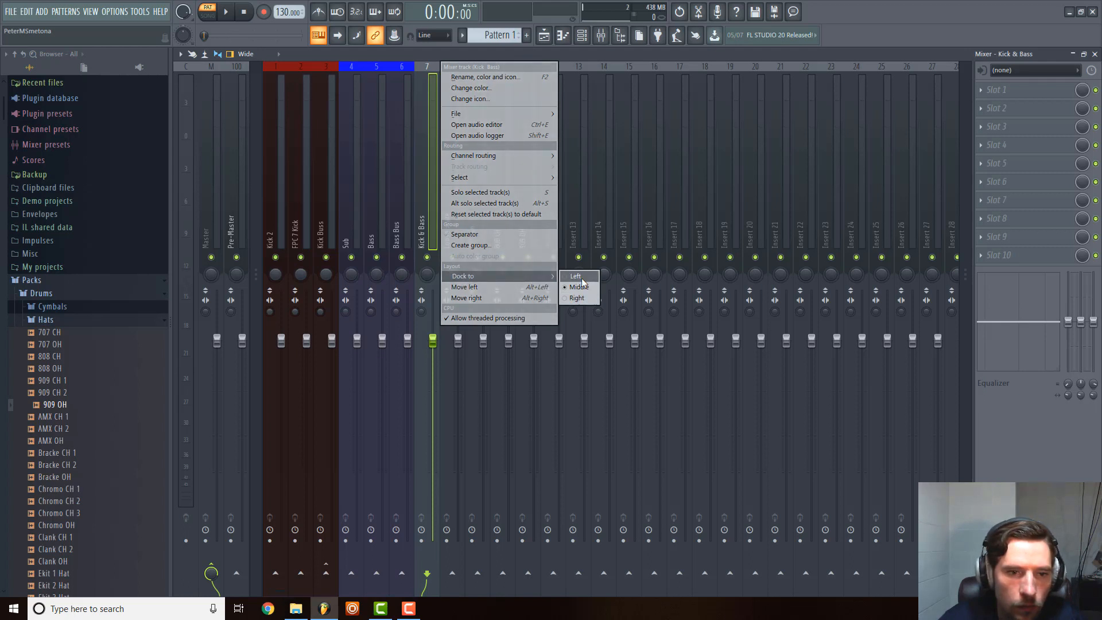
right_click(423, 231)
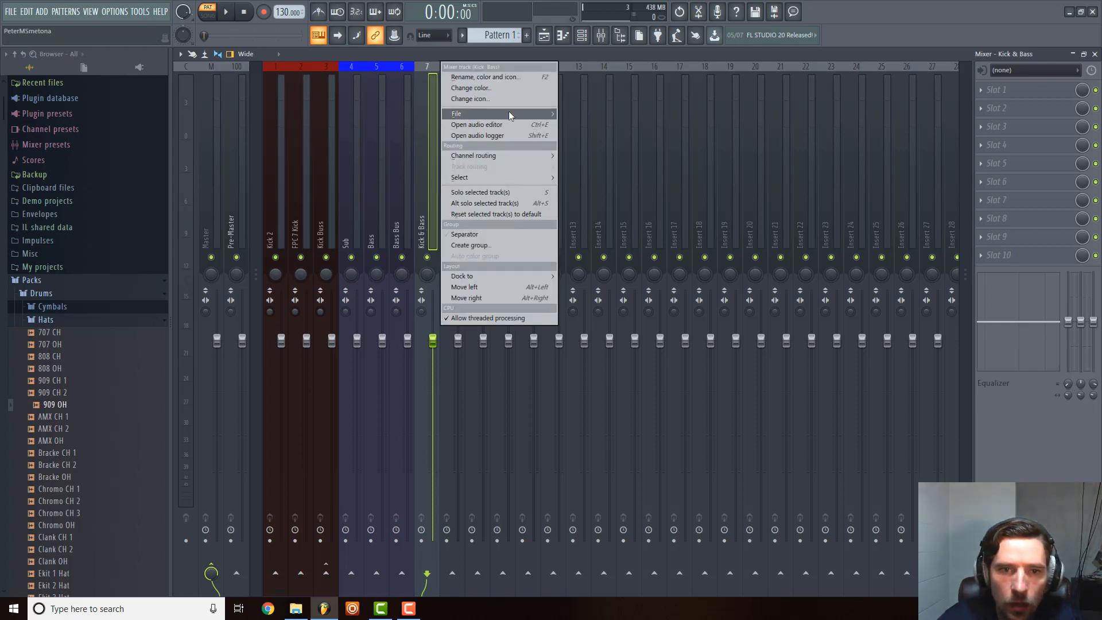
left_click(636, 195)
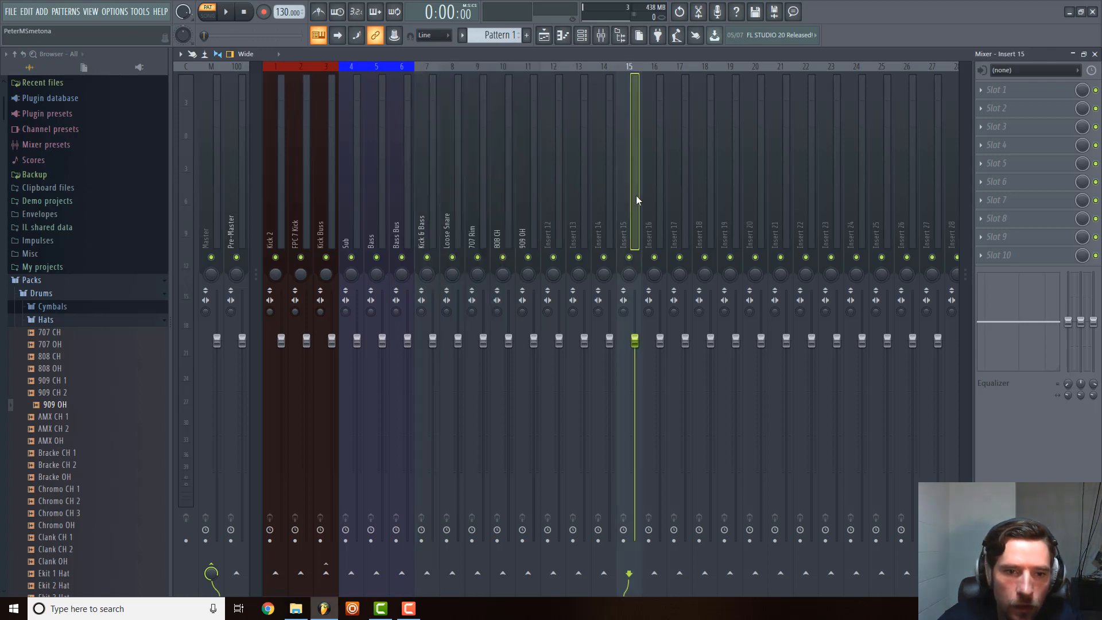
Select the Sub, Bass and Bass Bus mixer tracks together and route the selection to Bass Bus.
left_click(383, 211)
left_click(356, 217)
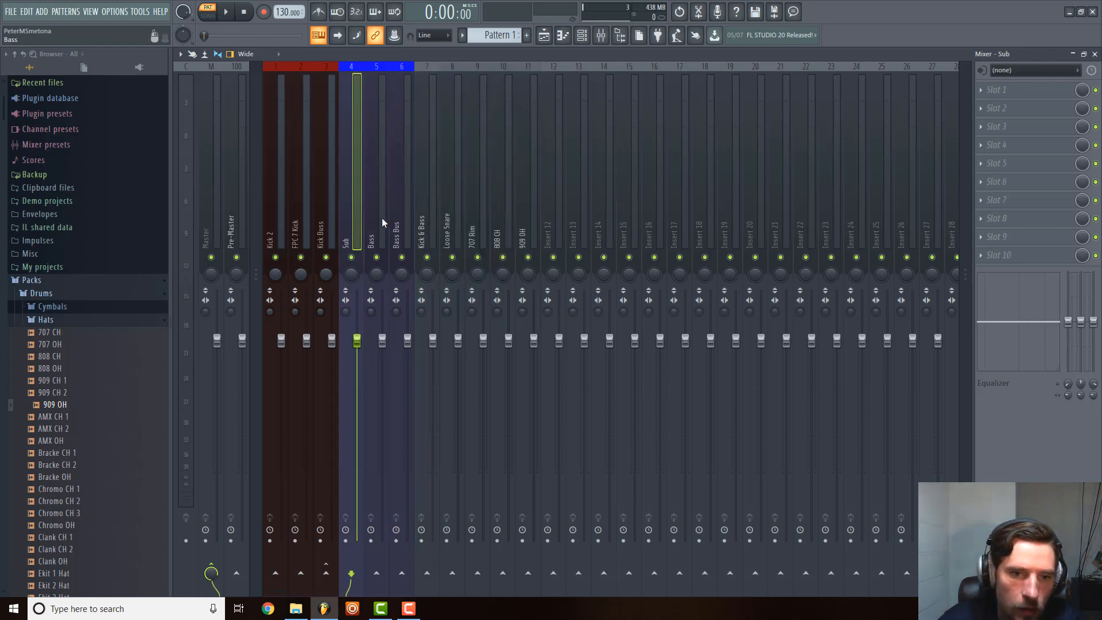
left_click(381, 219)
left_click(357, 221, "ctrl+shift")
left_click(405, 217, "ctrl+shift")
right_click(402, 216)
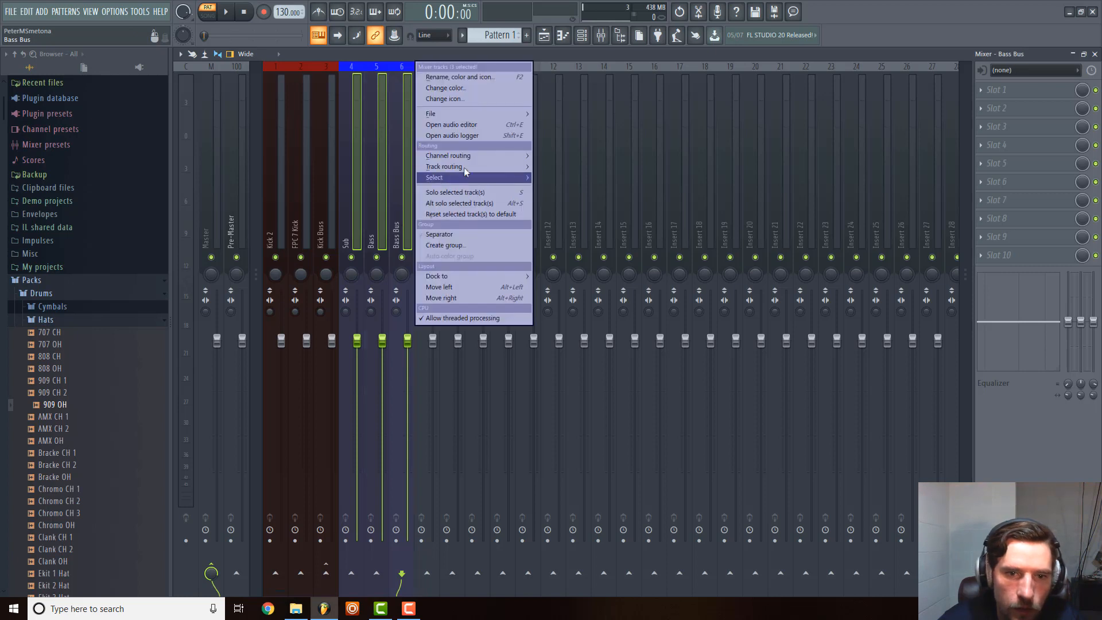
mouse_move(476, 167)
left_click(581, 176)
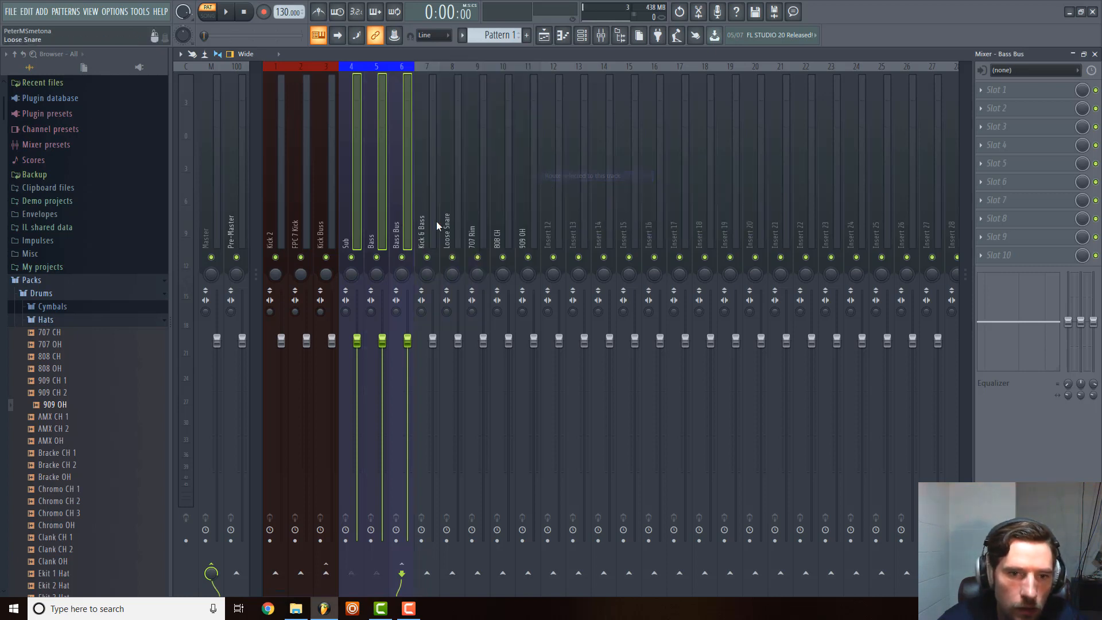
Route Bass Bus and Kick Buss into Kick & Bass, and send Kick & Bass to the Pre-Master instead of the Master.
left_click(427, 573)
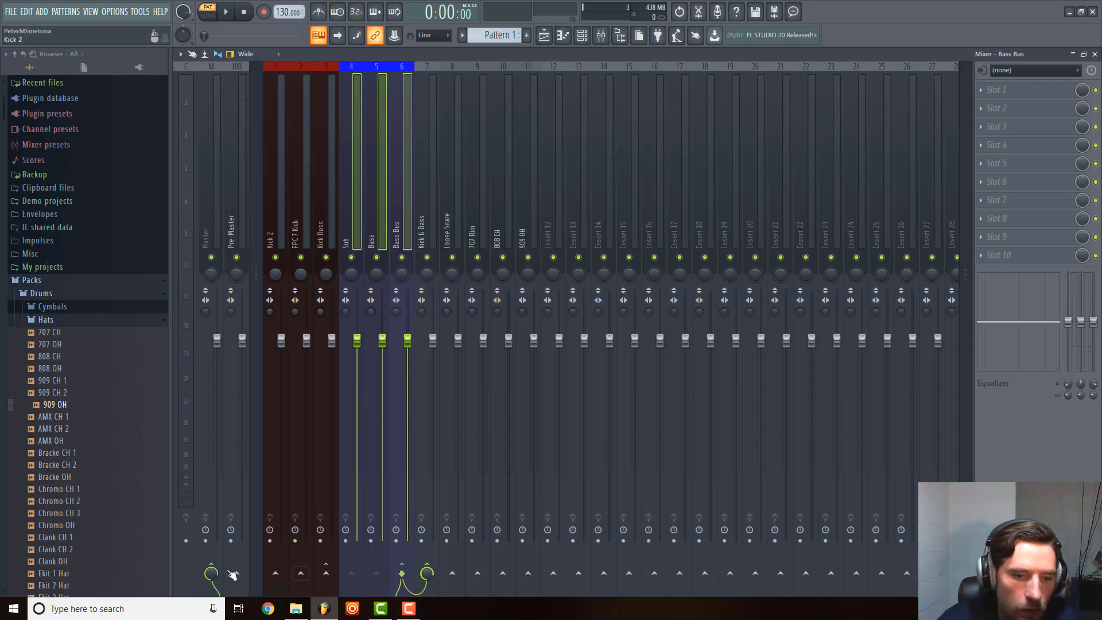
left_click(329, 220)
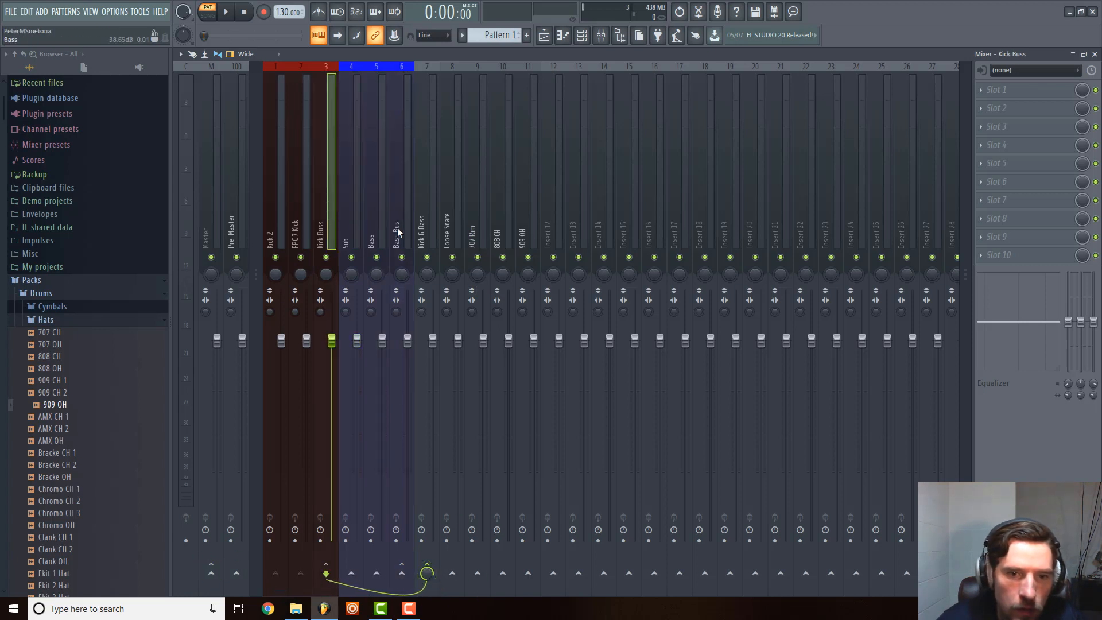
left_click(424, 227)
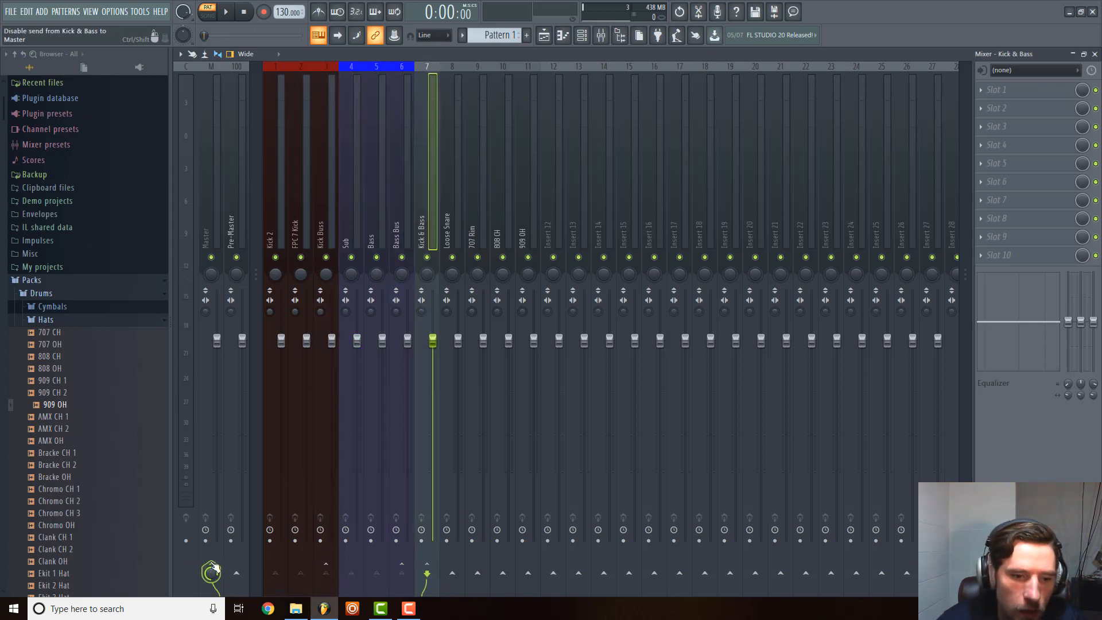
left_click(236, 573)
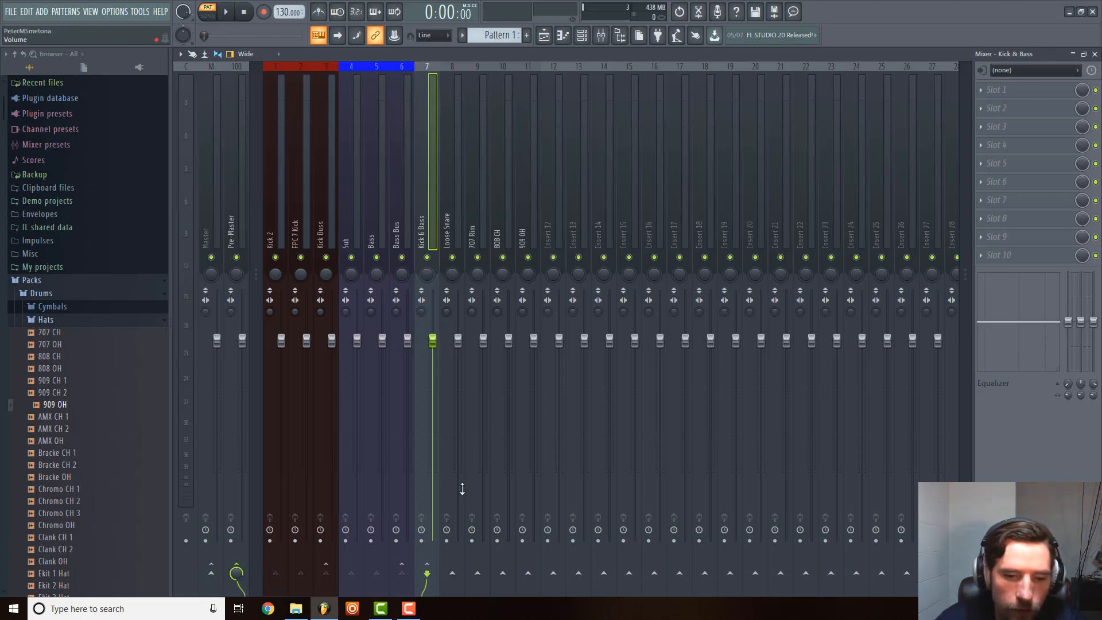
left_click(395, 201)
left_click(380, 209)
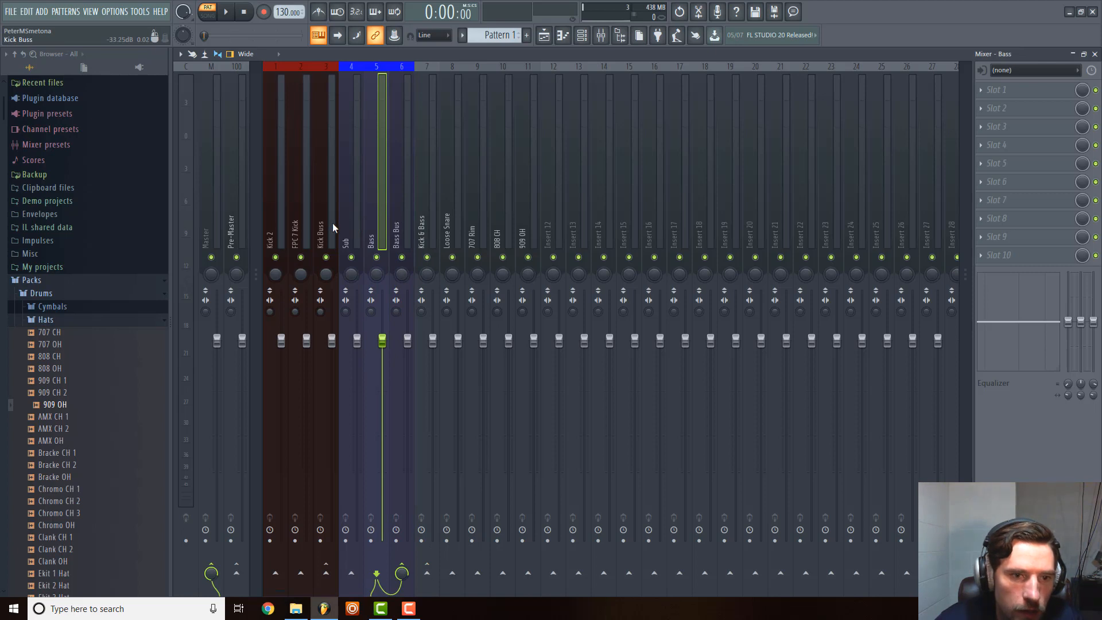
left_click(276, 217)
left_click(308, 212)
left_click(332, 212)
left_click(382, 213)
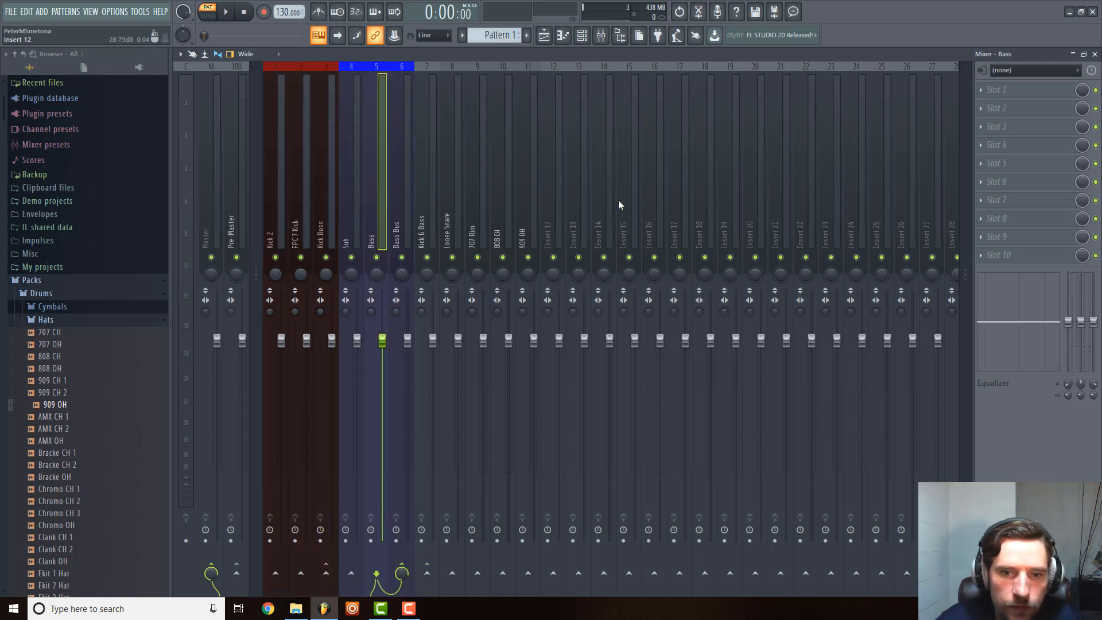
left_click(427, 200)
right_click(425, 197)
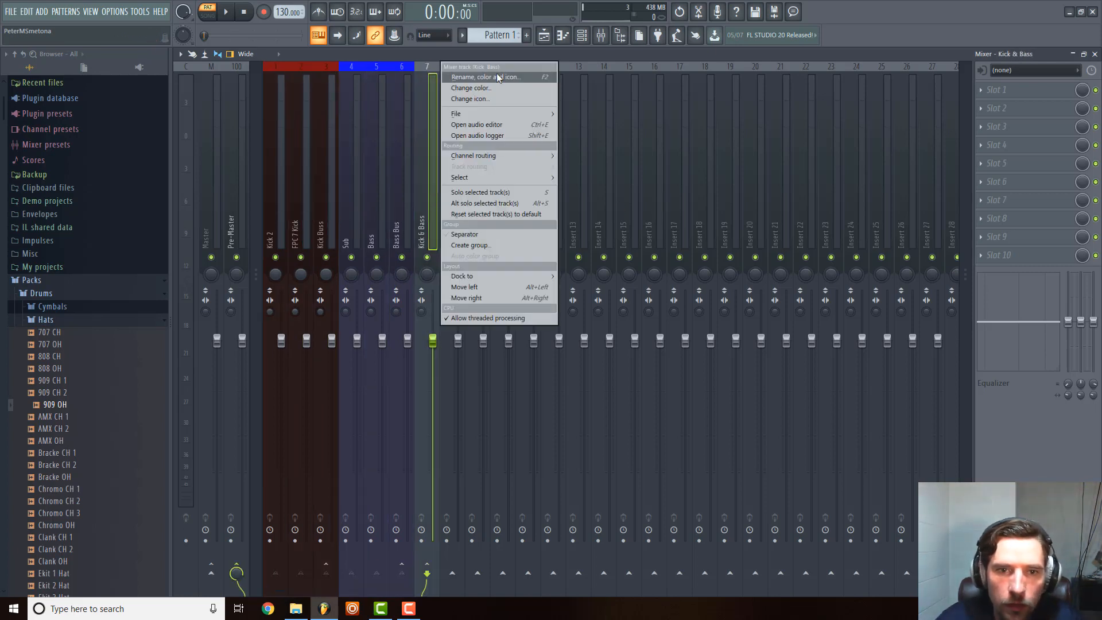
left_click(670, 139)
left_click_drag(429, 212, 515, 216)
left_click(601, 219)
left_click(553, 233)
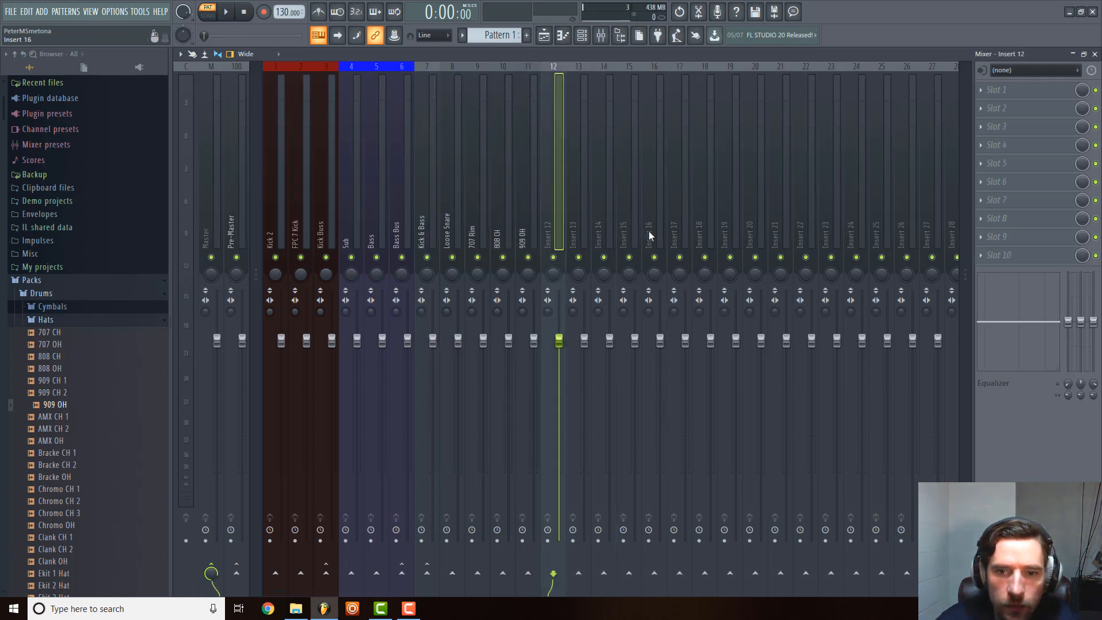
left_click(611, 237)
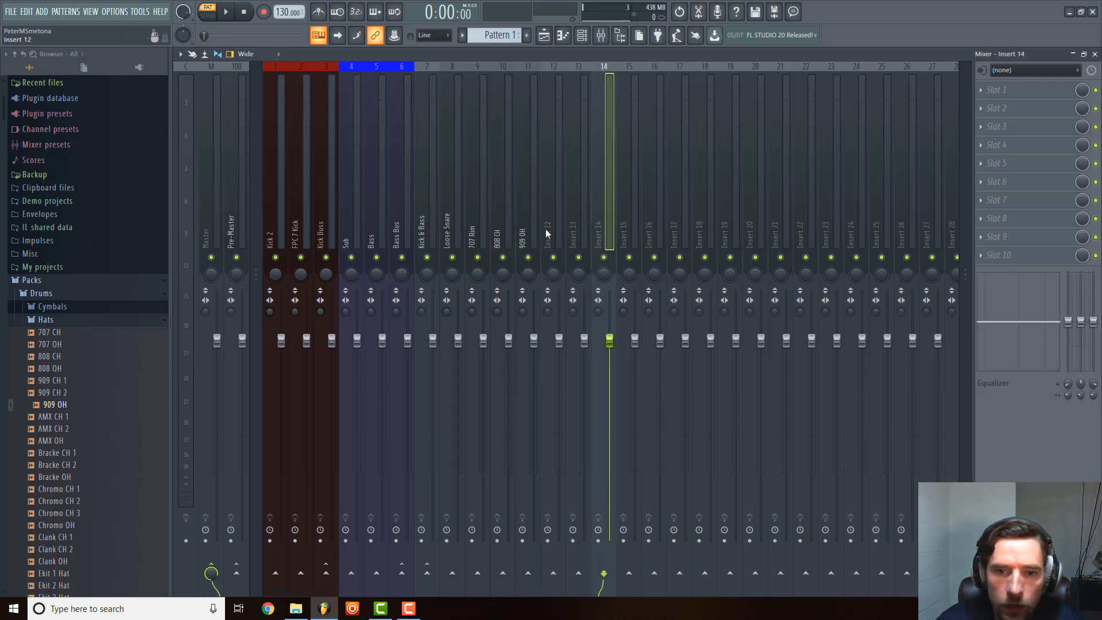
left_click(547, 233)
Select mixer tracks 7 to 16, from Kick & Bass to Insert 16, and colour them bright red from the basic colours.
left_click(652, 226)
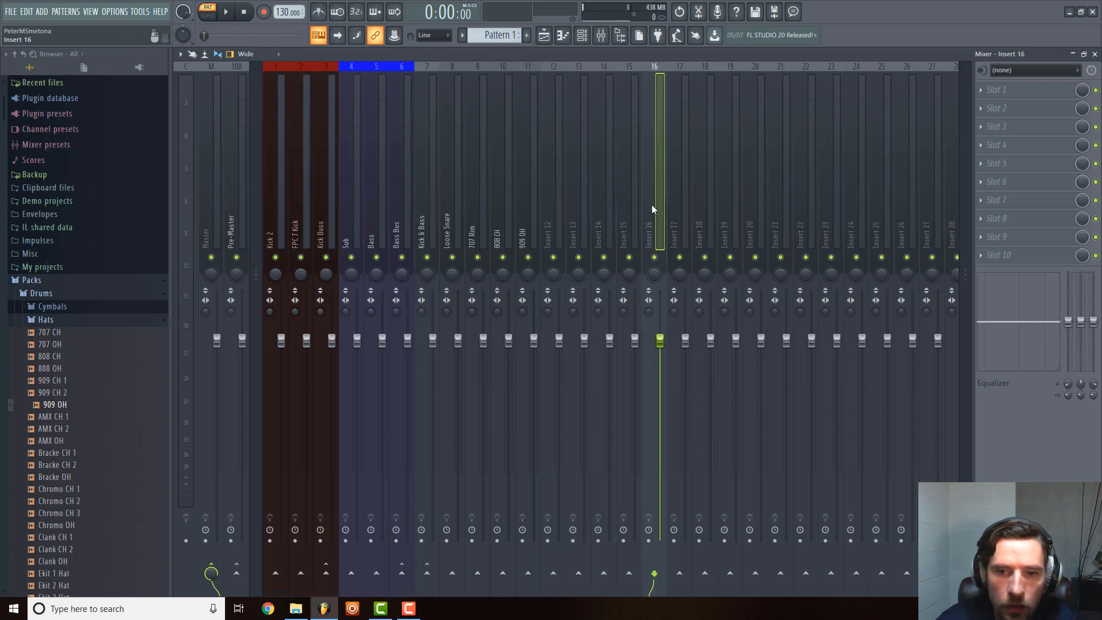
left_click_drag(656, 202, 432, 209)
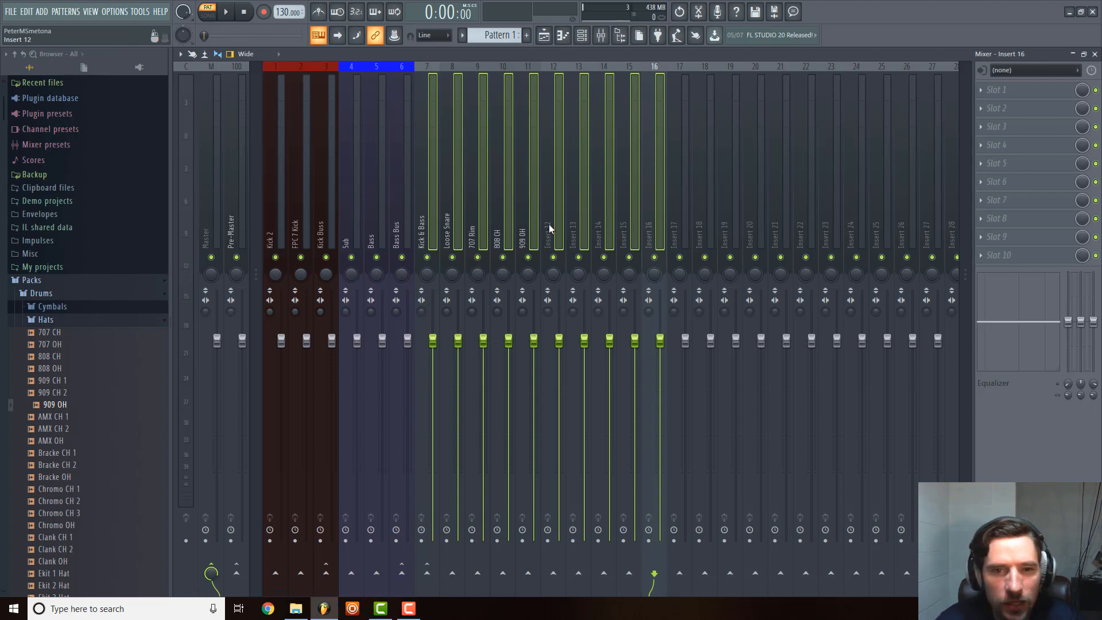
right_click(553, 169)
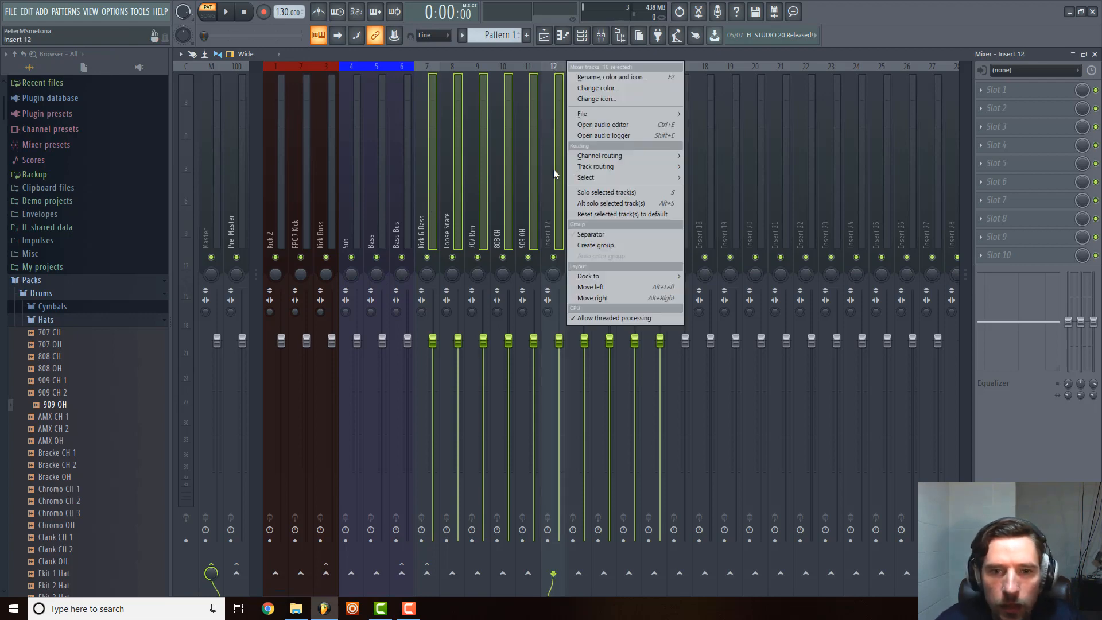
left_click(621, 87)
left_click(627, 103)
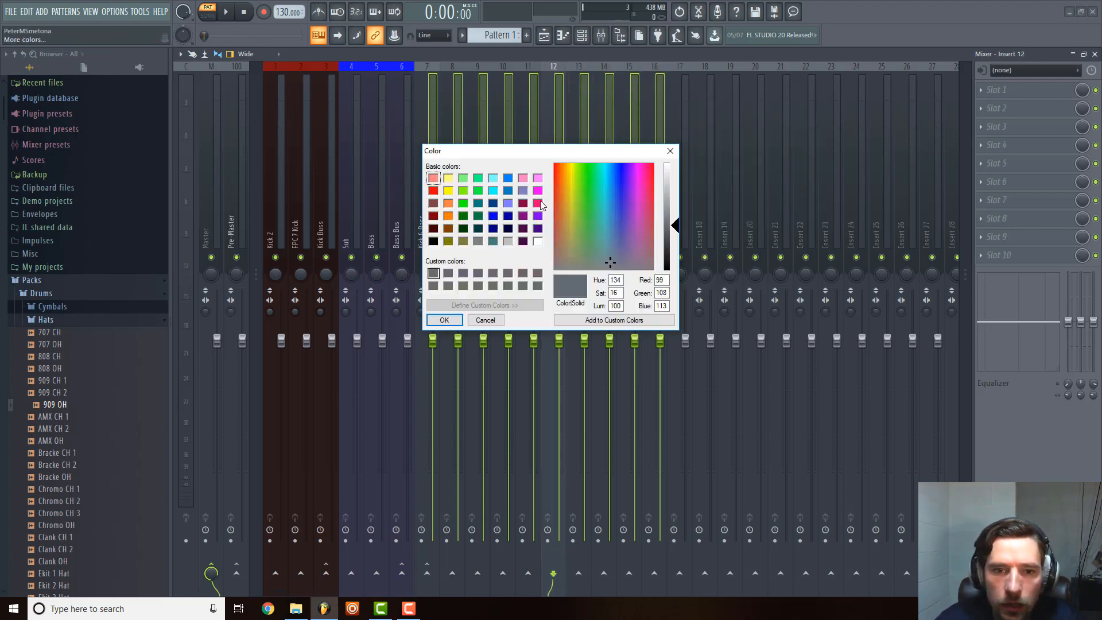
left_click(434, 191)
left_click(444, 319)
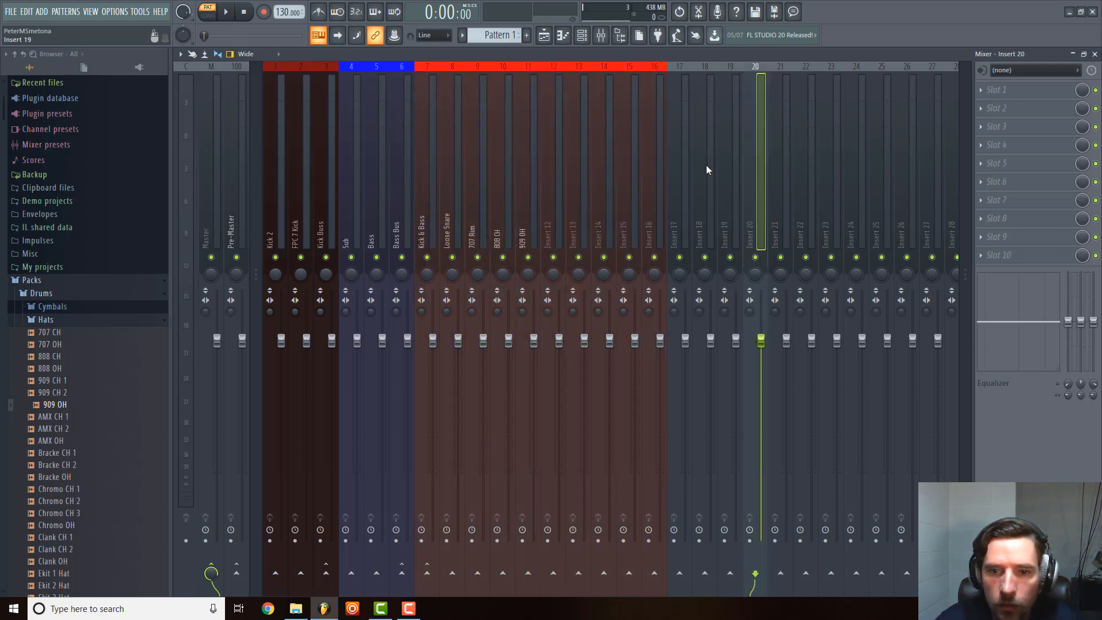
Rename mixer track Insert 16, the last of the bright red tracks, as Drums.
left_click(673, 169)
right_click(673, 169)
left_click(650, 174)
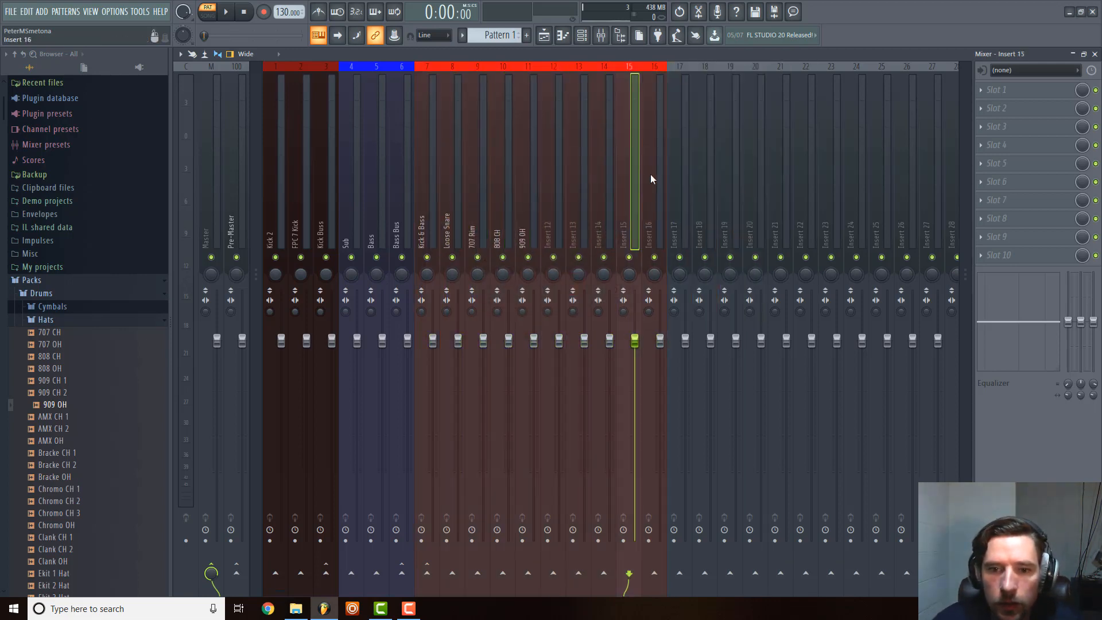
right_click(670, 137)
right_click(654, 139)
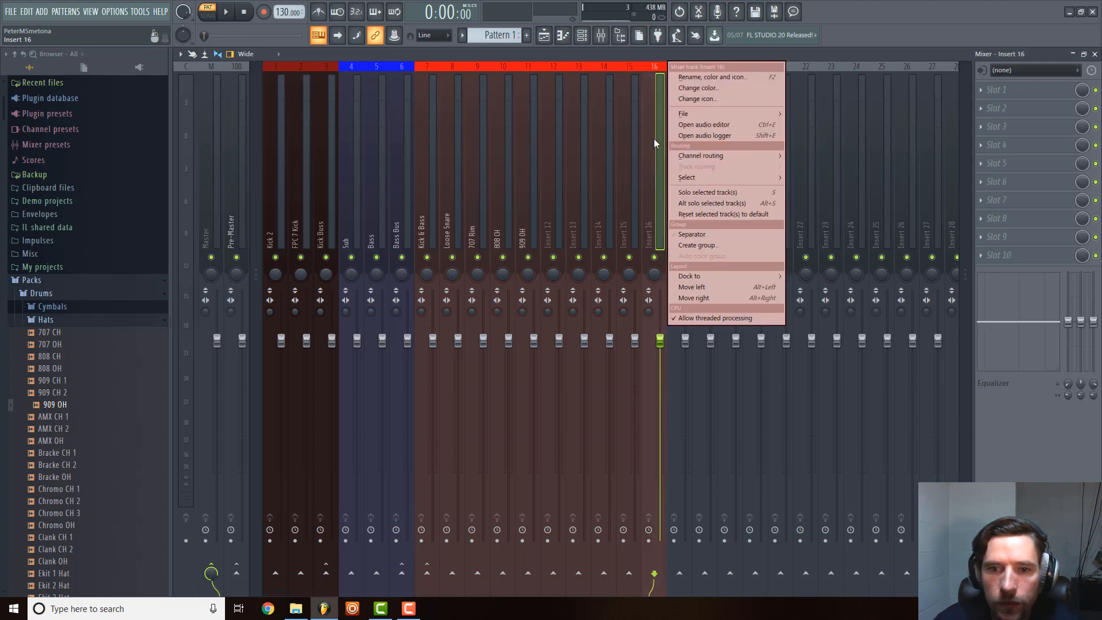
left_click(696, 88)
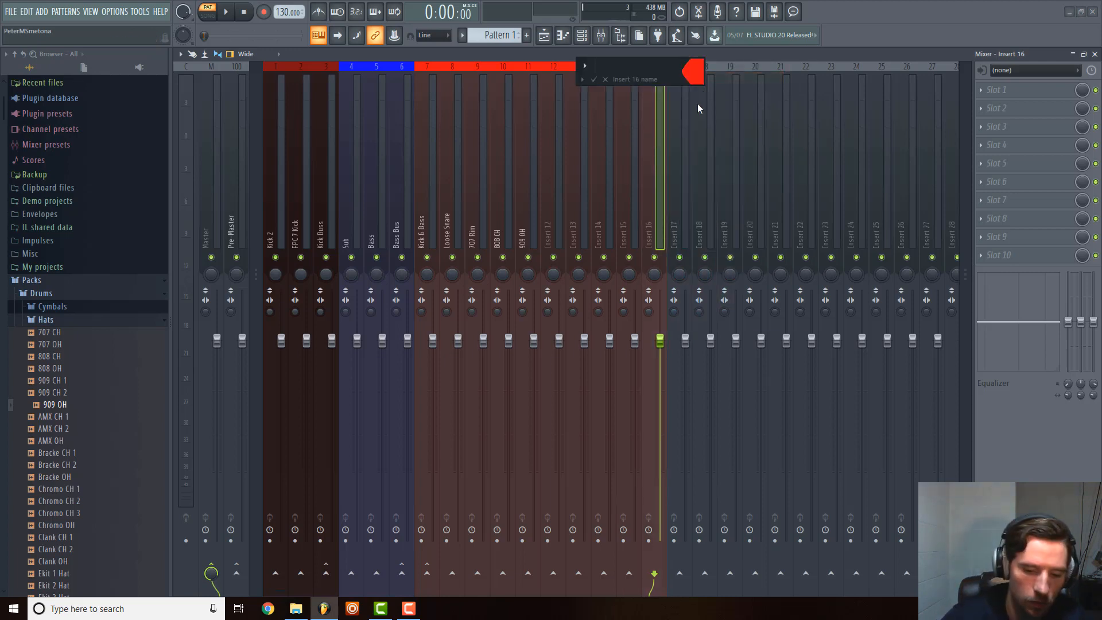
type("Drums")
key("Return")
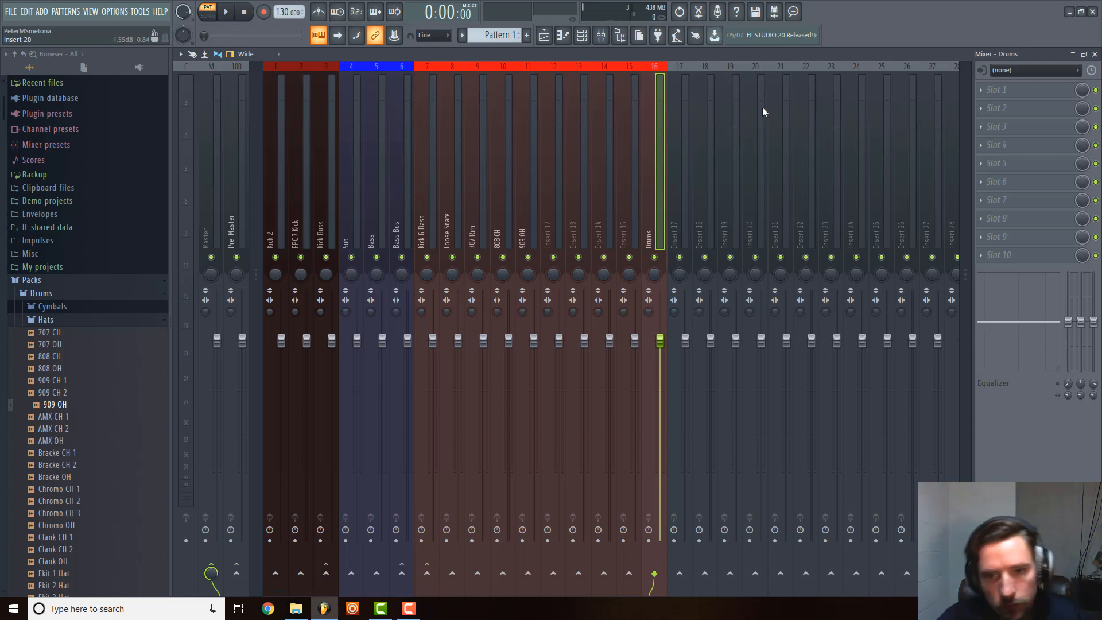
Select mixer tracks 7 to 16 together and route the selection to the Drums track only.
left_click_drag(427, 218, 640, 220)
right_click(639, 218)
mouse_move(762, 162)
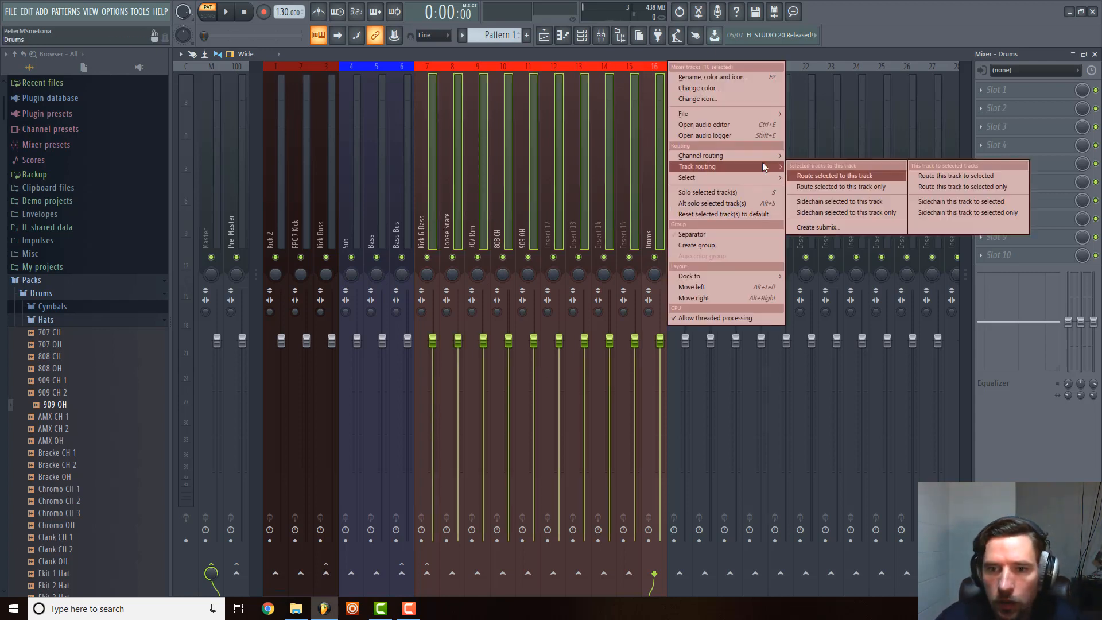
left_click(843, 181)
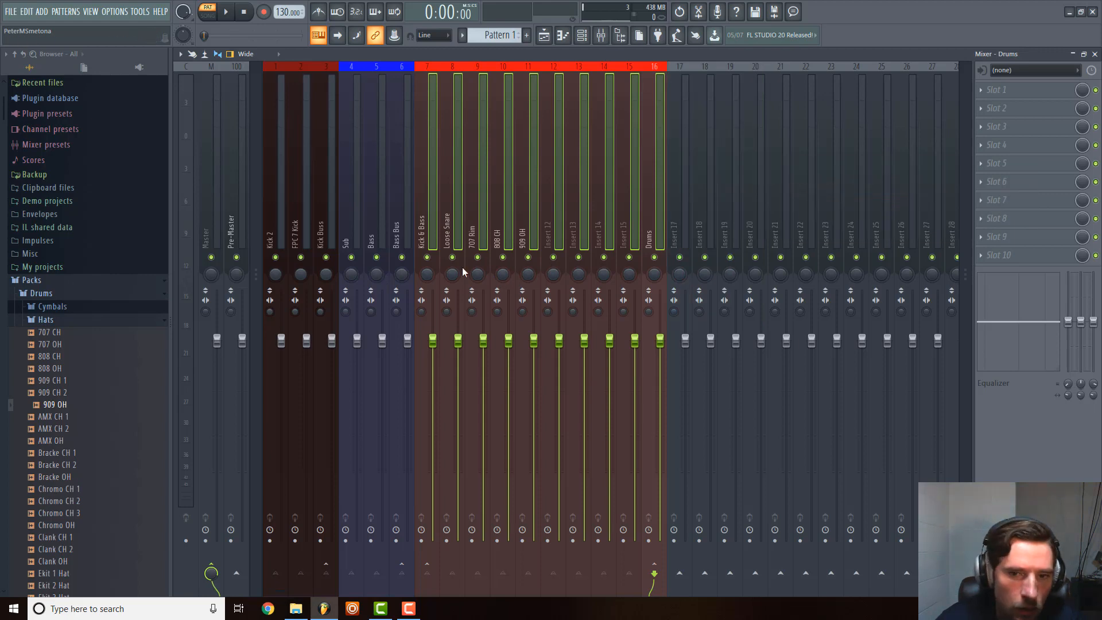
left_click(529, 230)
left_click(610, 207)
left_click(640, 213)
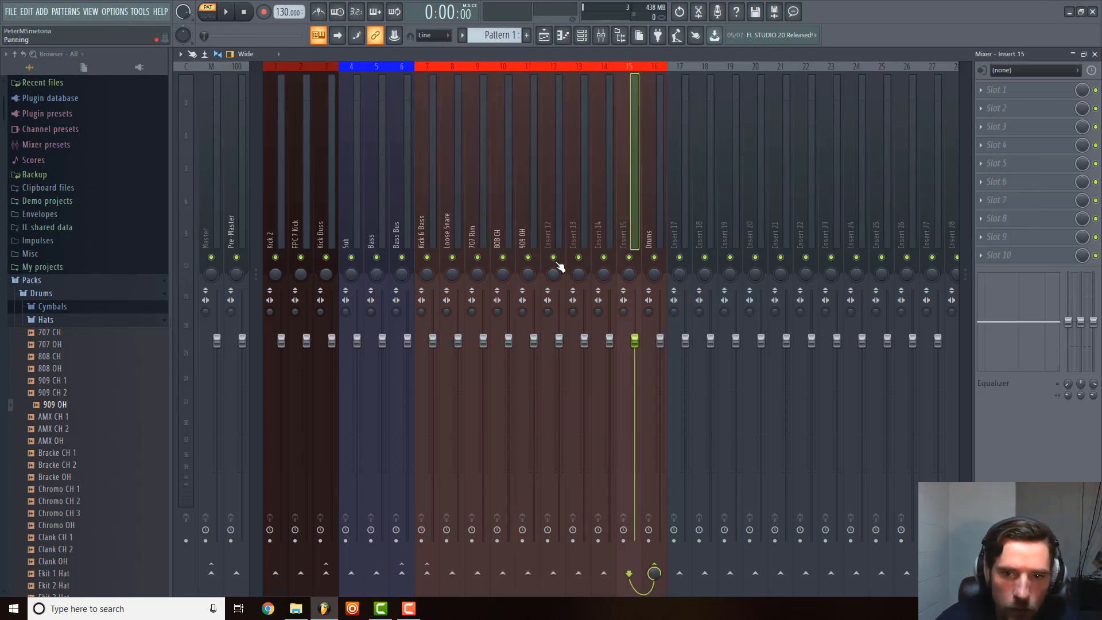
Send the Drums mixer track to the Pre-Master instead of the Master.
left_click(647, 230)
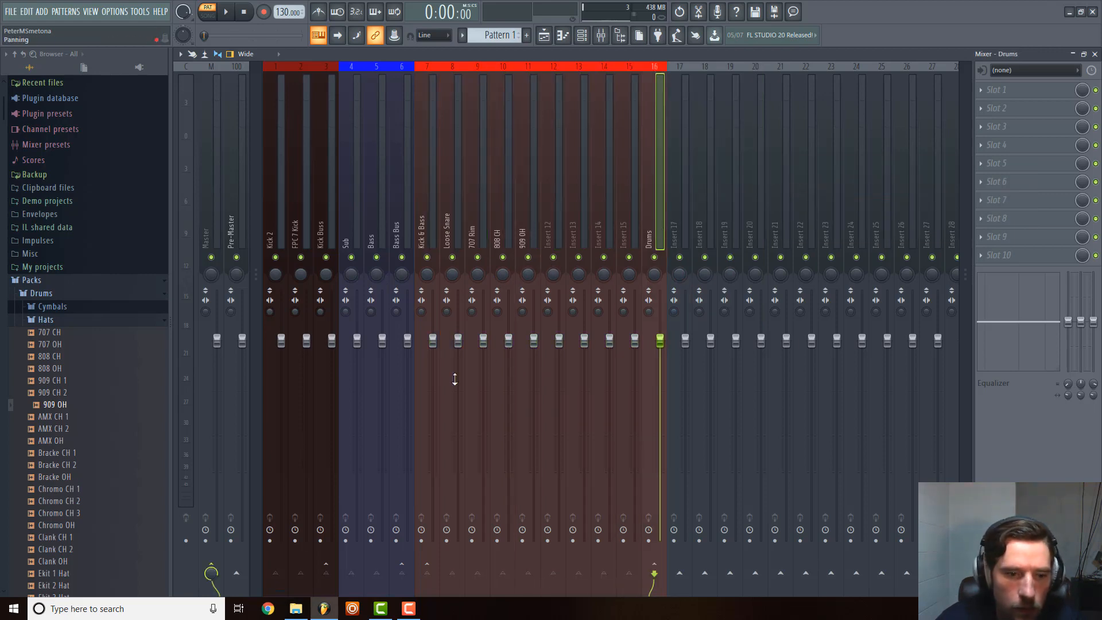
left_click(236, 573)
right_click(232, 576)
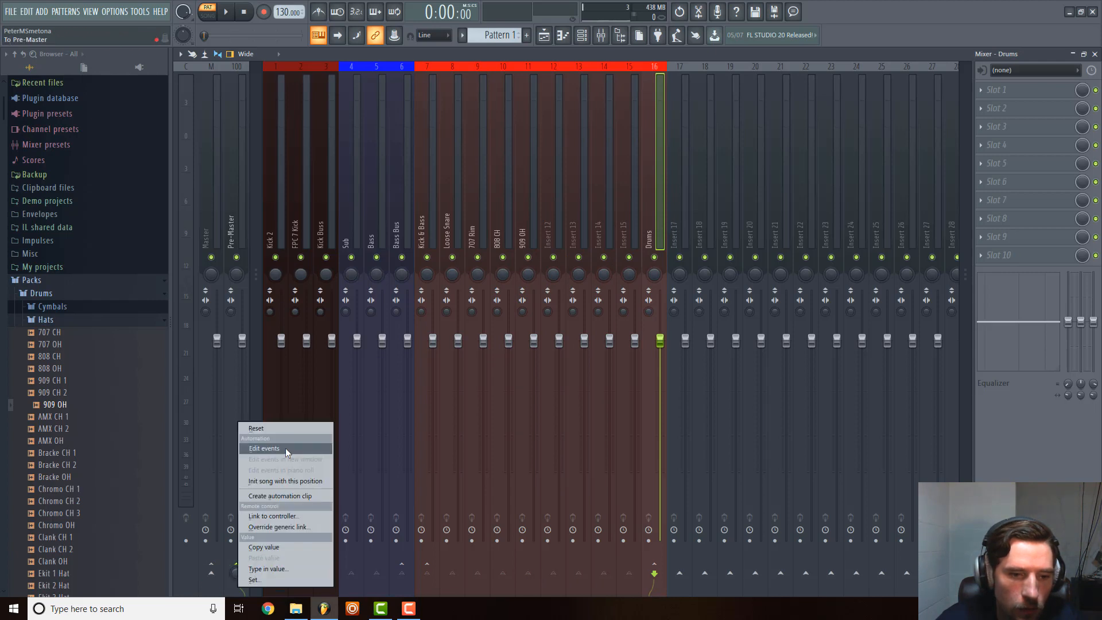
left_click(235, 570)
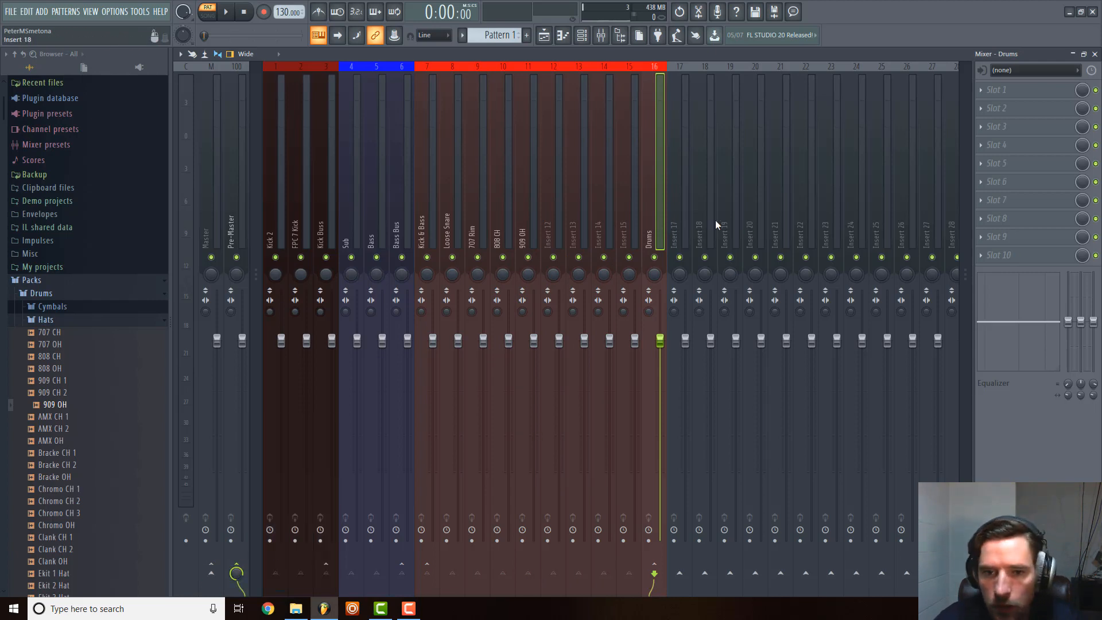
Examine where the Sub, Bass and Bass Bus mixer tracks are routed.
left_click(678, 212)
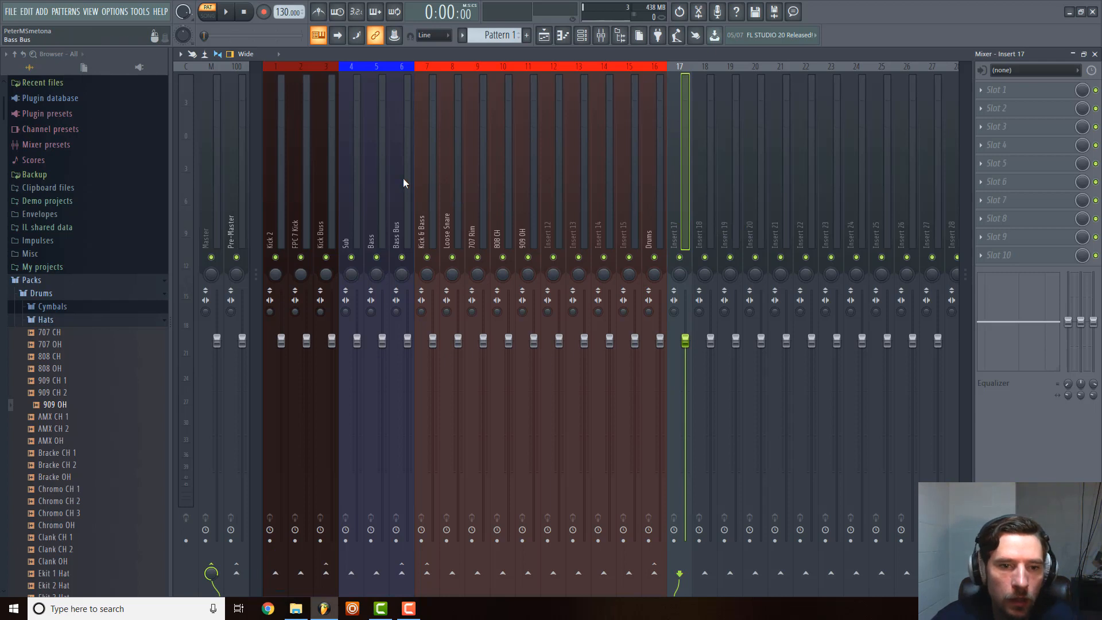
left_click(347, 191)
left_click(371, 186)
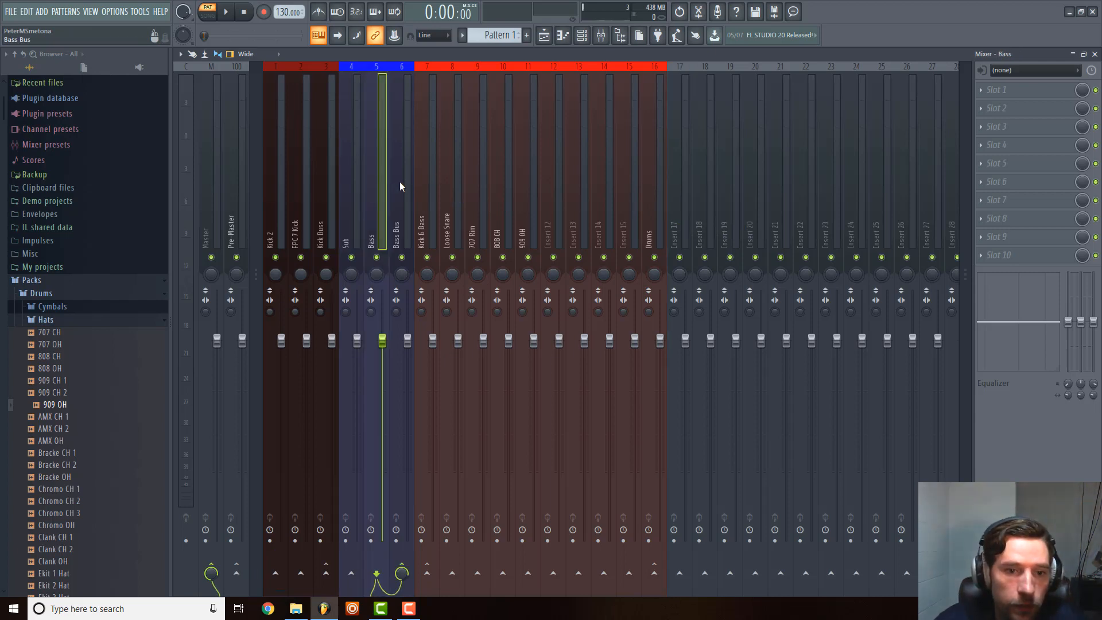
left_click(400, 182)
left_click(352, 192)
left_click(375, 191)
left_click(353, 194)
left_click(372, 193)
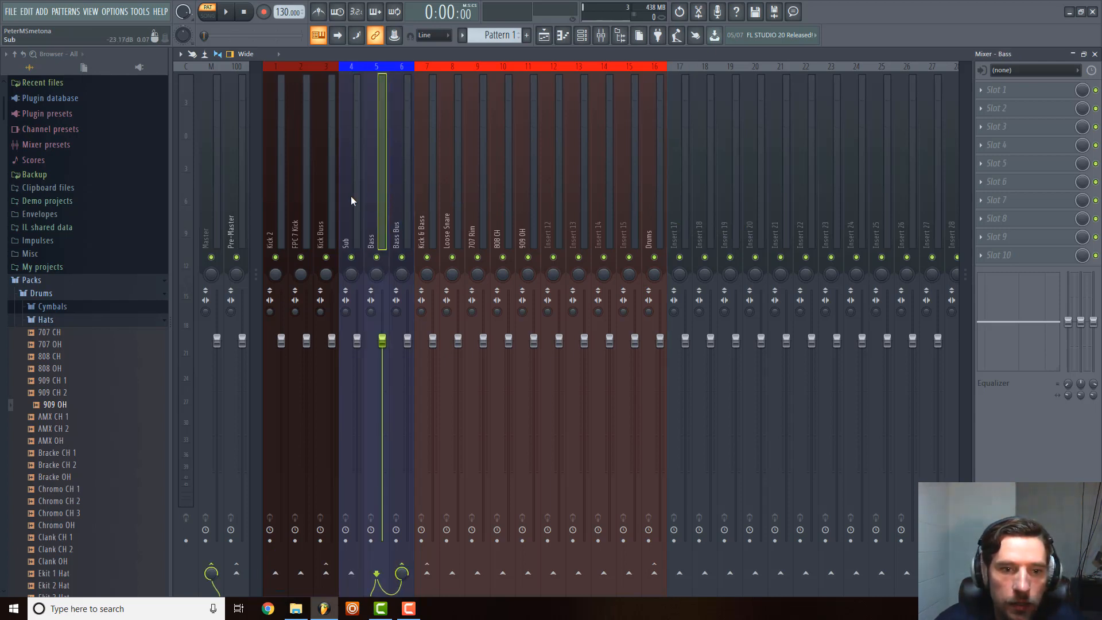
left_click(350, 196)
Show the channel rack and route the 909 OH channel to mixer track 11.
left_click(582, 35)
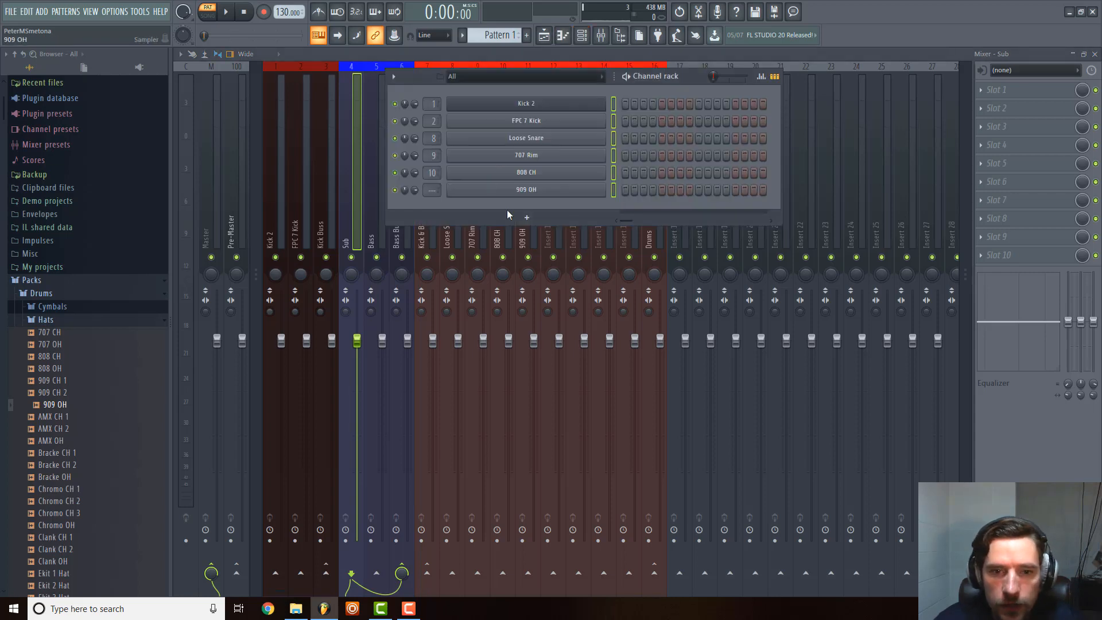
left_click(511, 211)
left_click(435, 209)
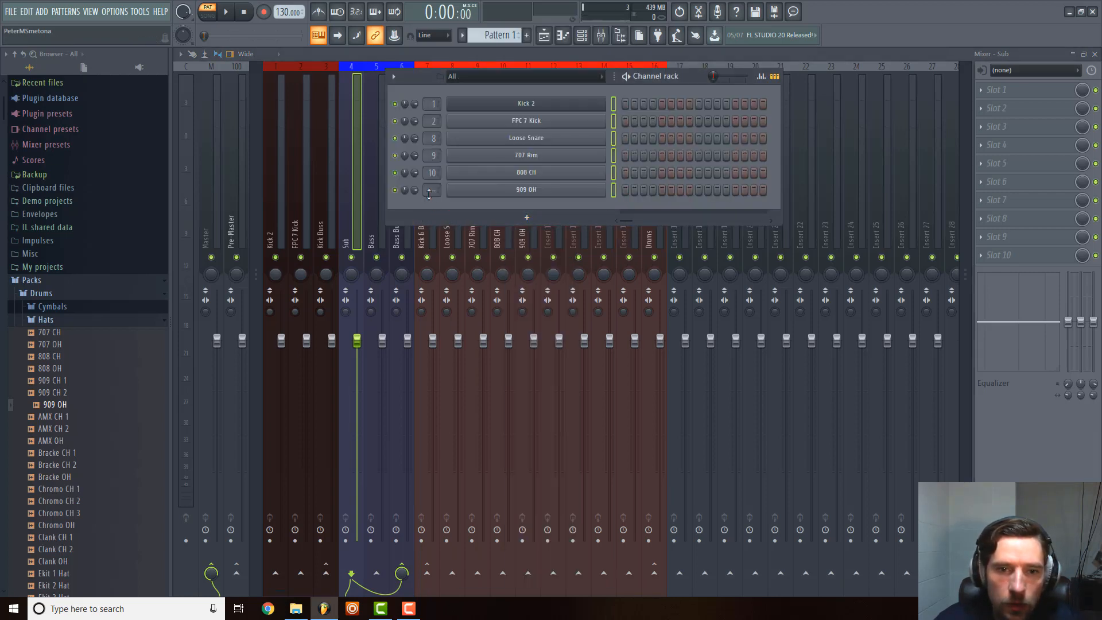
left_click_drag(432, 188, 433, 144)
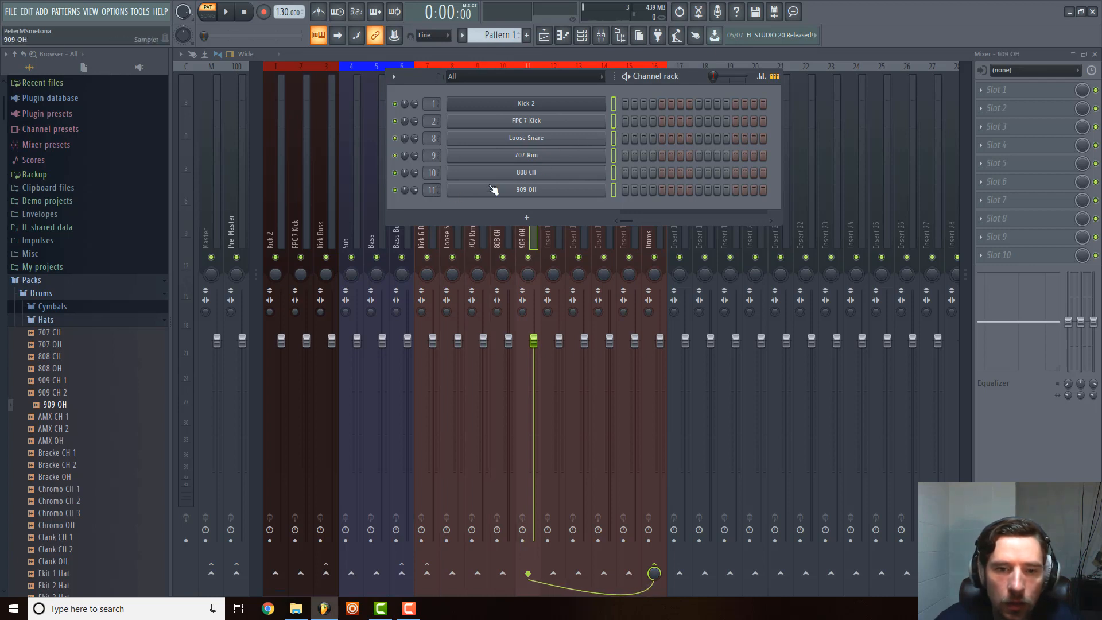
Add a Sytrus generator as a new channel and load its Default preset.
left_click(540, 219)
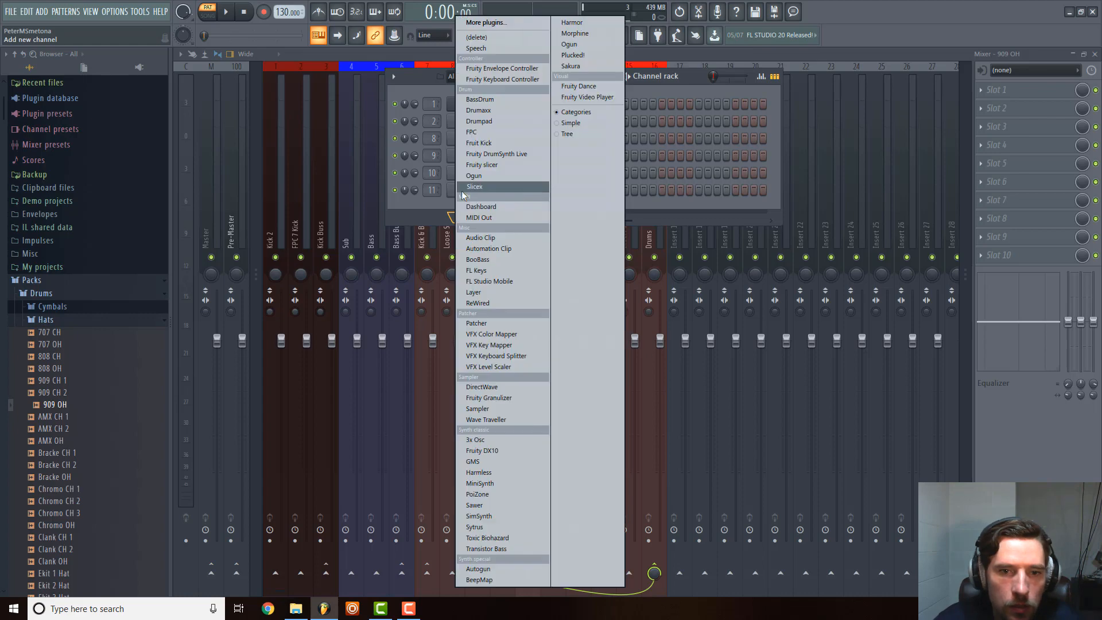
left_click(512, 24)
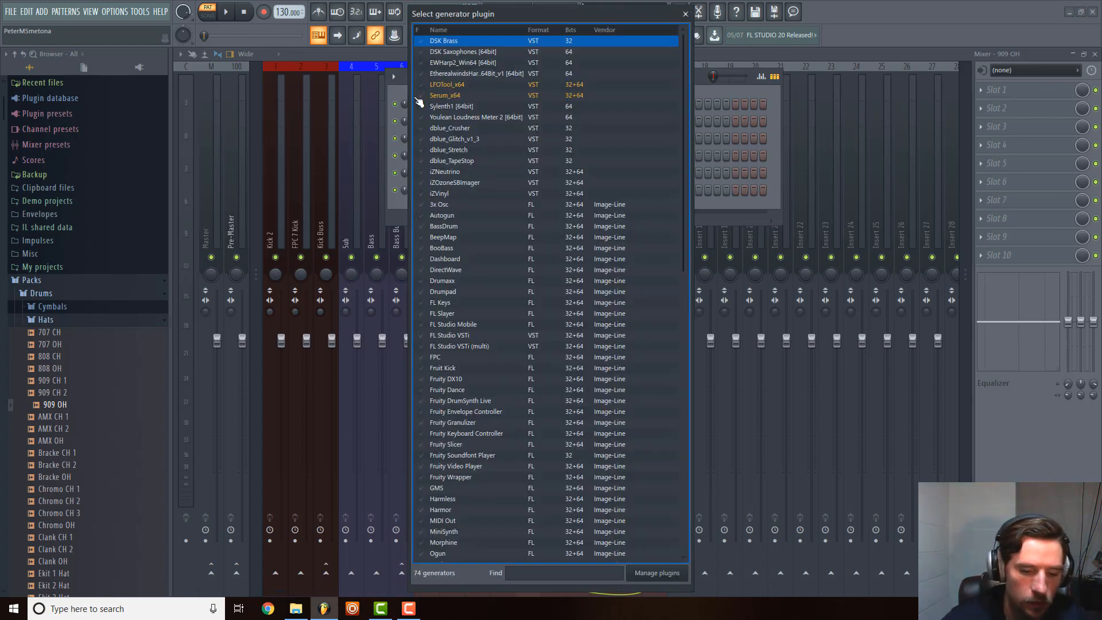
type("sytus")
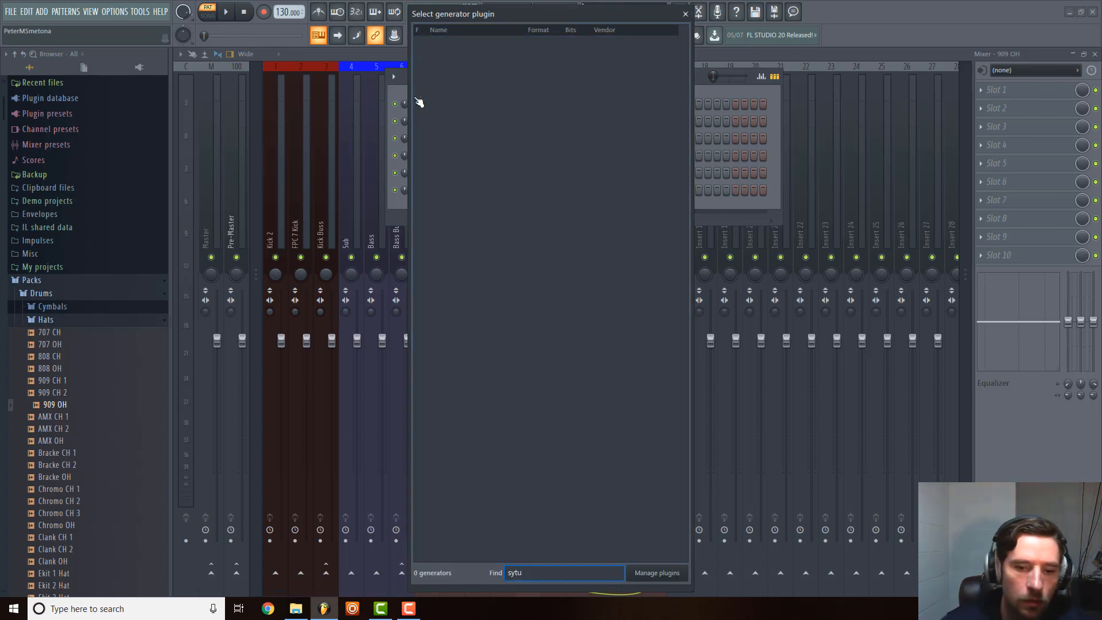
key("BackSpace")
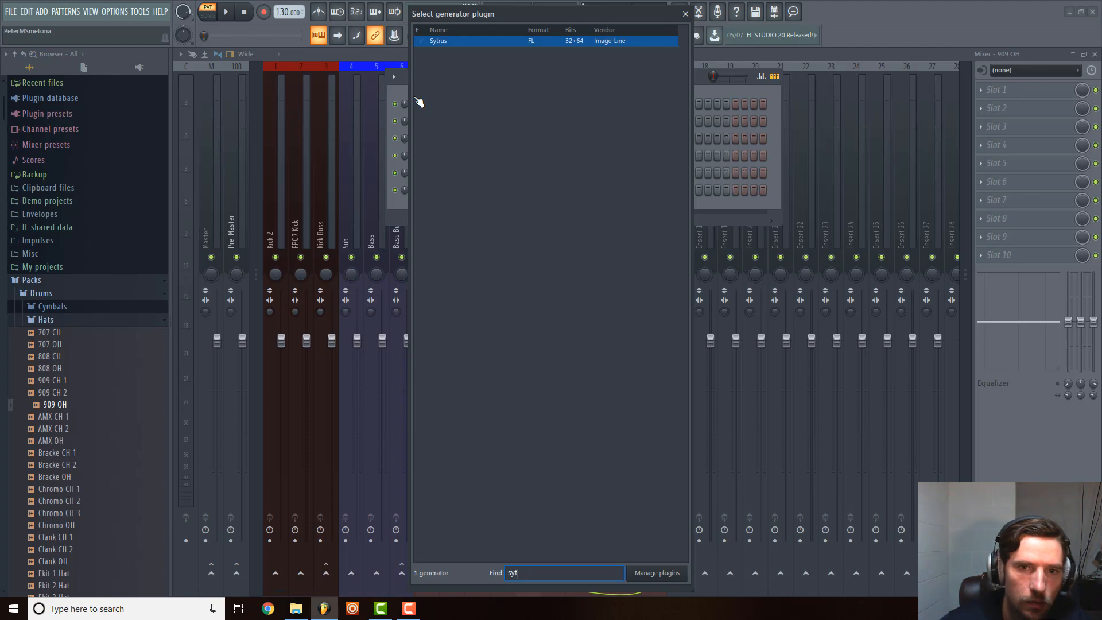
double_click(569, 42)
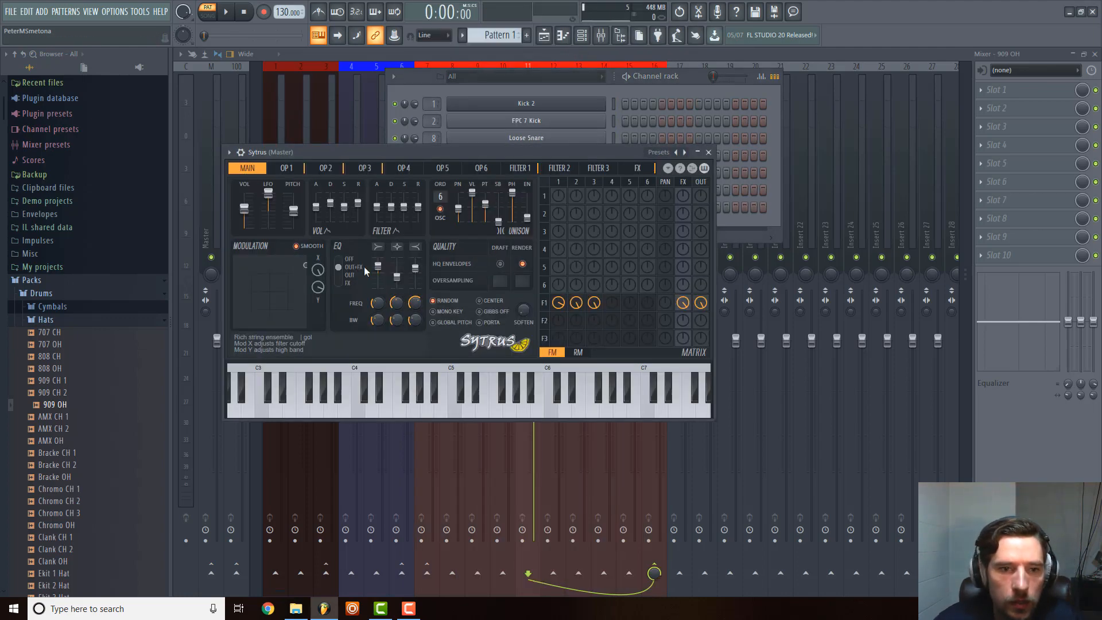
left_click(230, 152)
mouse_move(253, 175)
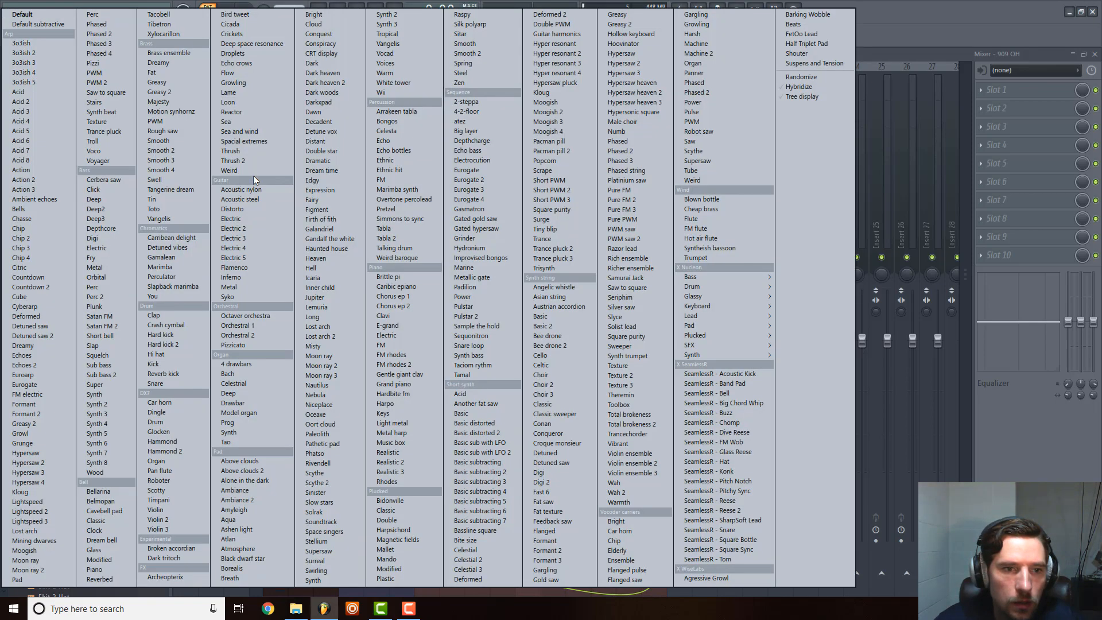
left_click(23, 14)
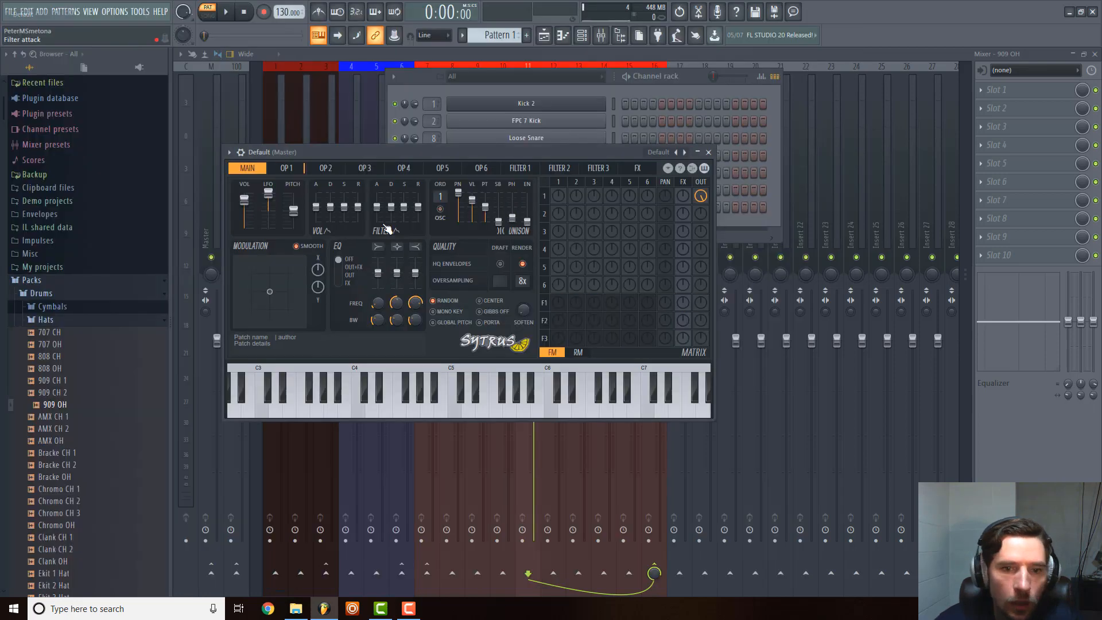
Set the frequency ratio of Sytrus Operator 1 to 0.5000, audition it with low test notes and close the plugin window.
left_click(290, 168)
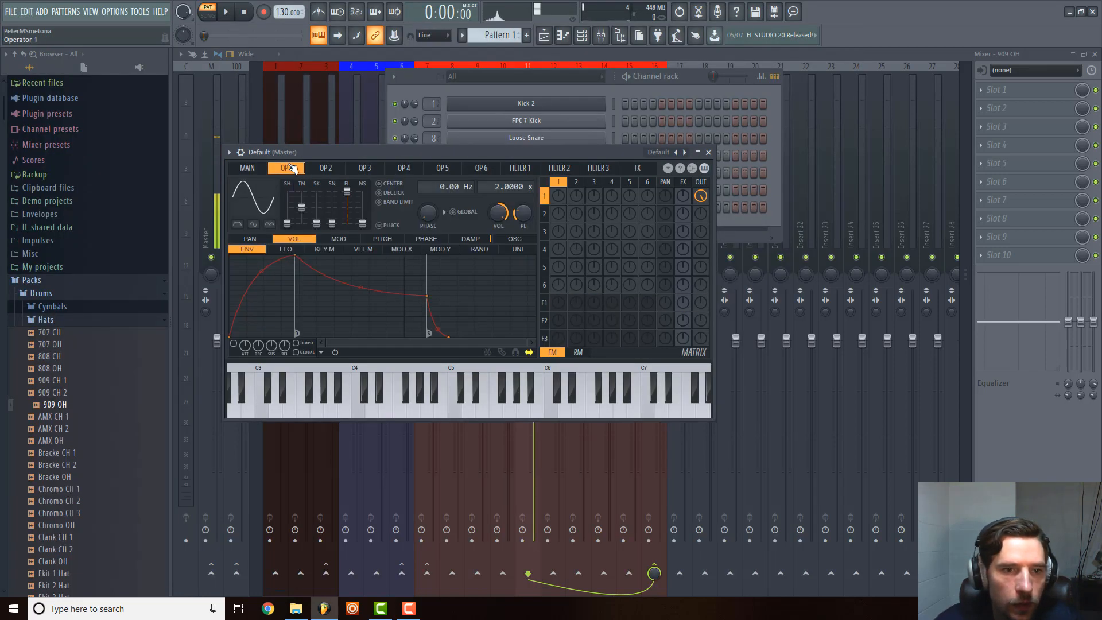
key("c")
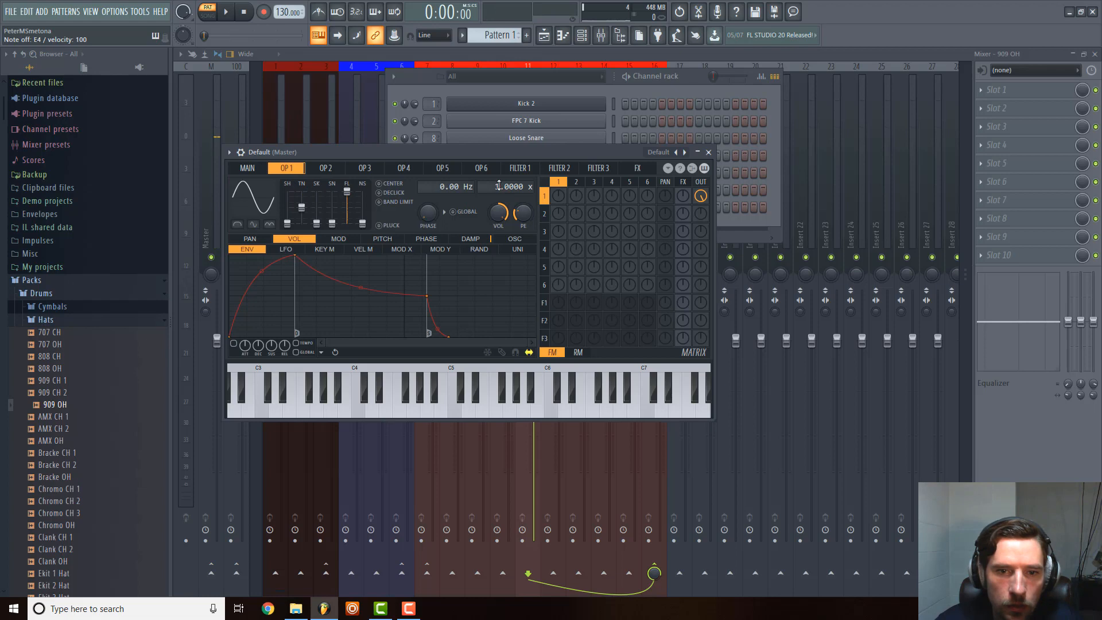
key("c")
scroll(499, 186, "down", 1)
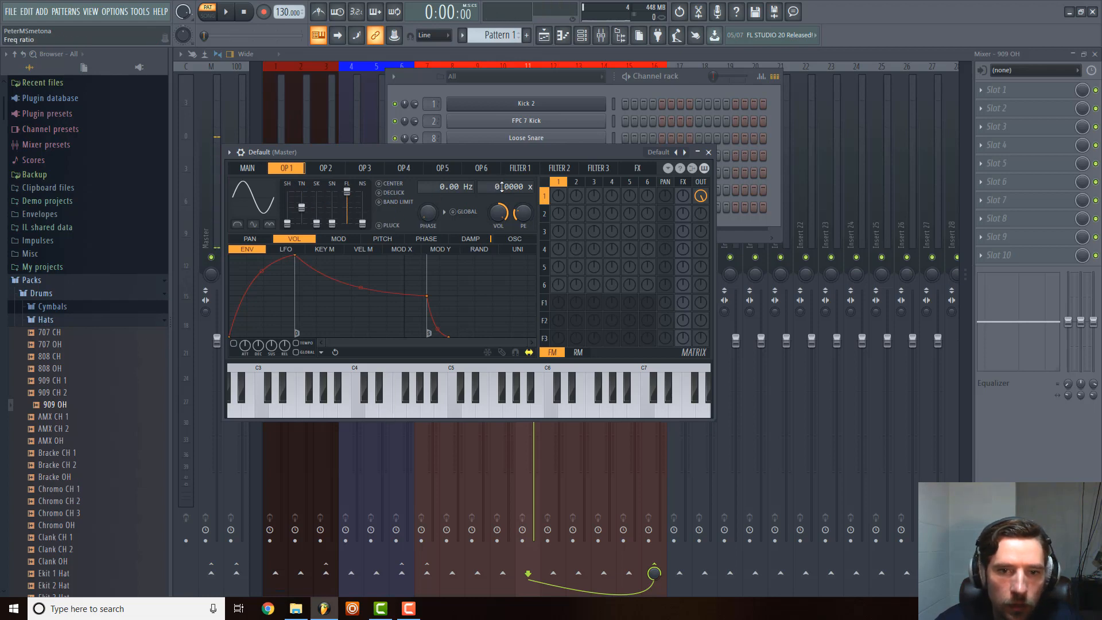
key("c")
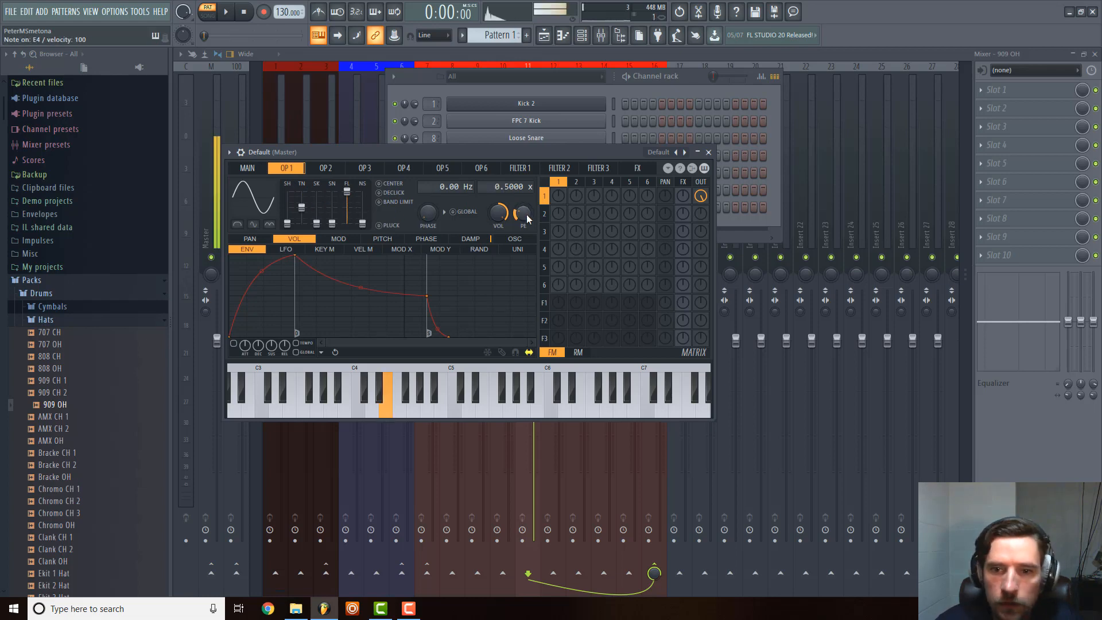
key("c")
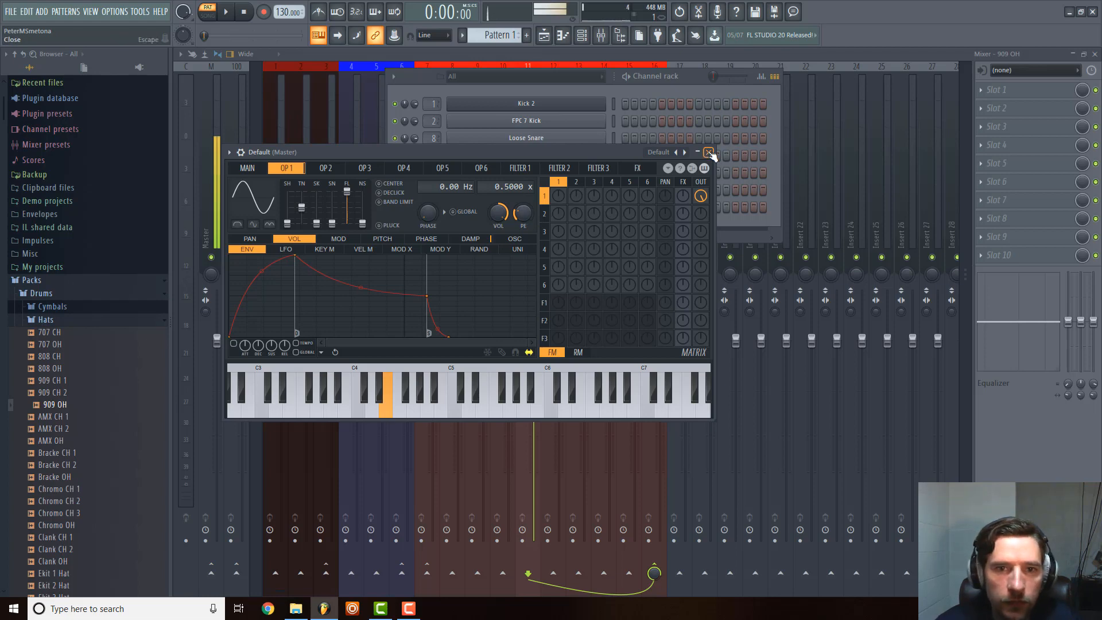
key("z")
key("x")
key("c")
left_click(709, 153)
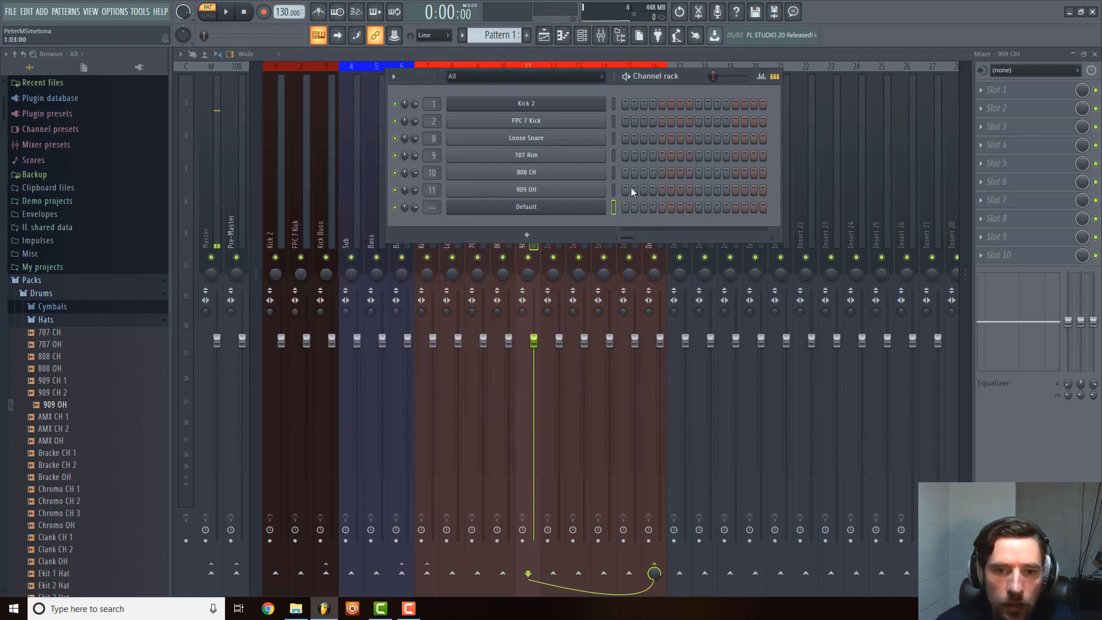
Rename the new Sytrus channel as Sub.
right_click(604, 206)
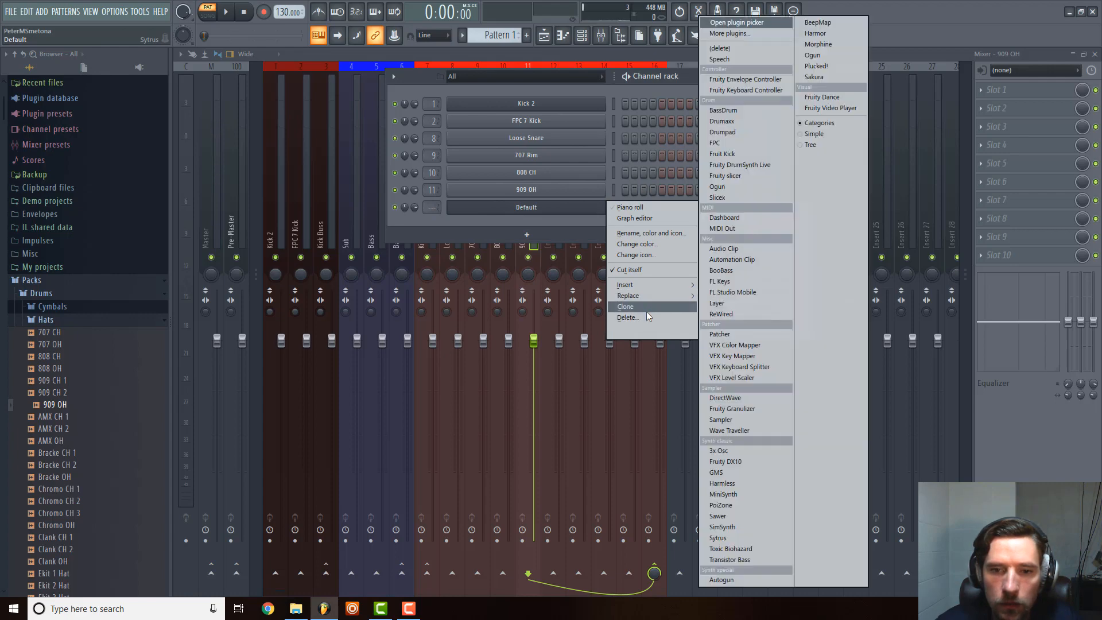
left_click(636, 234)
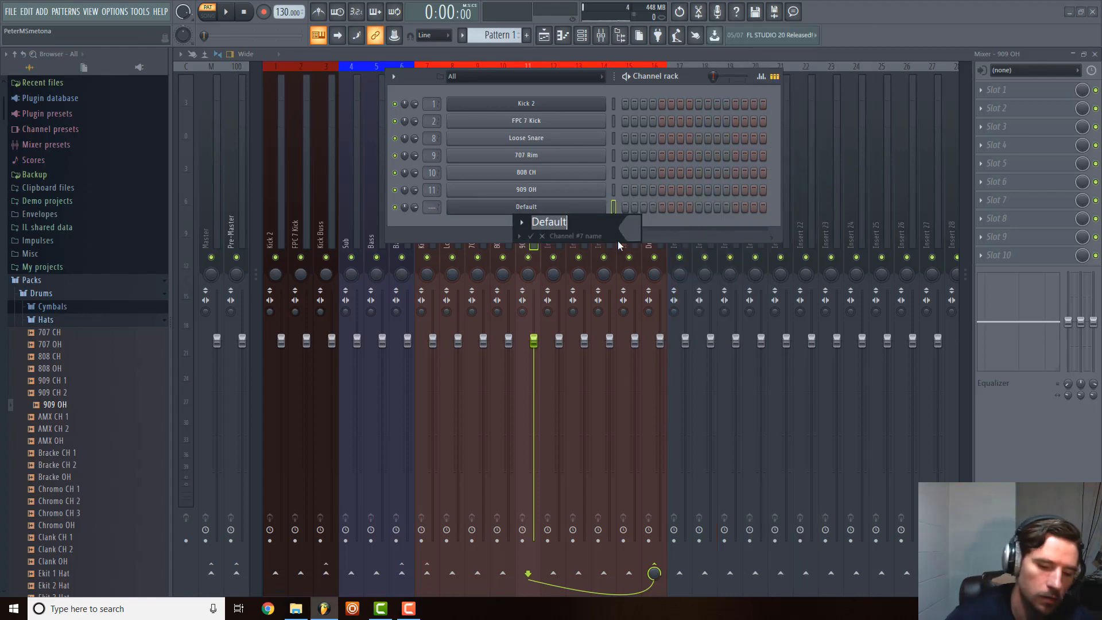
type("Sub")
key("Return")
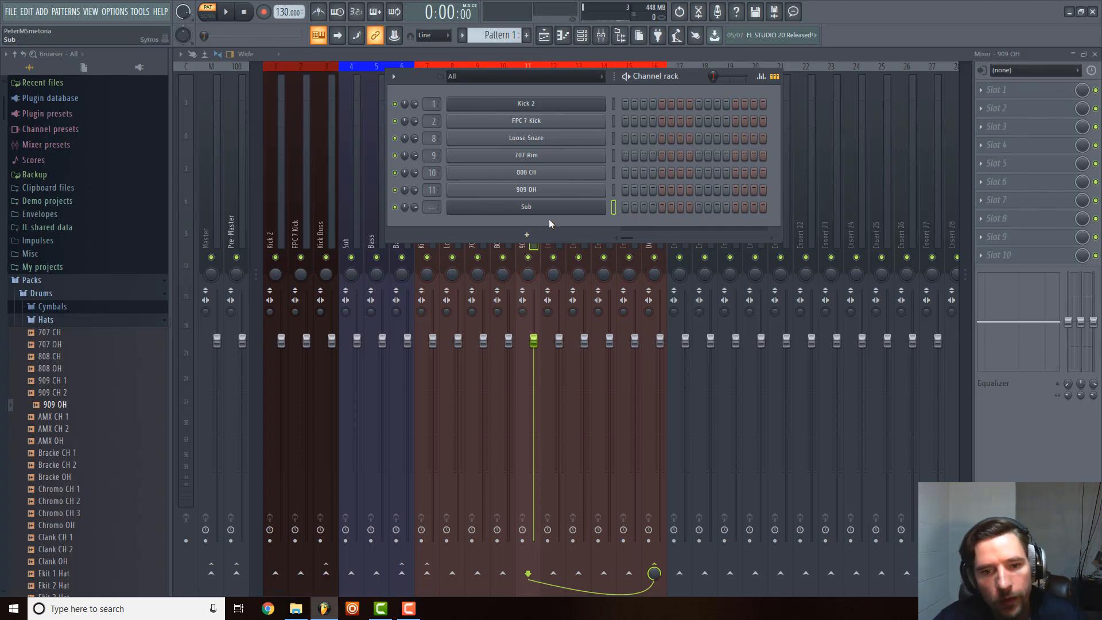
Add a Serum_x64 generator channel, and route the Sub channel to mixer track 4 and Serum_x64 to track 5.
left_click(527, 234)
left_click(495, 23)
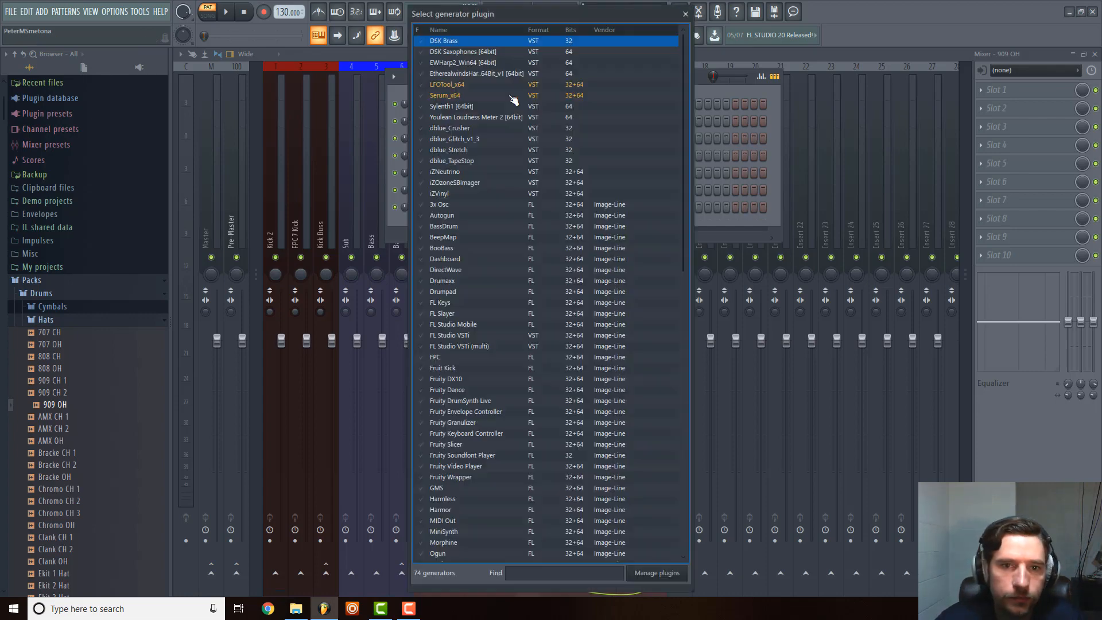
double_click(451, 95)
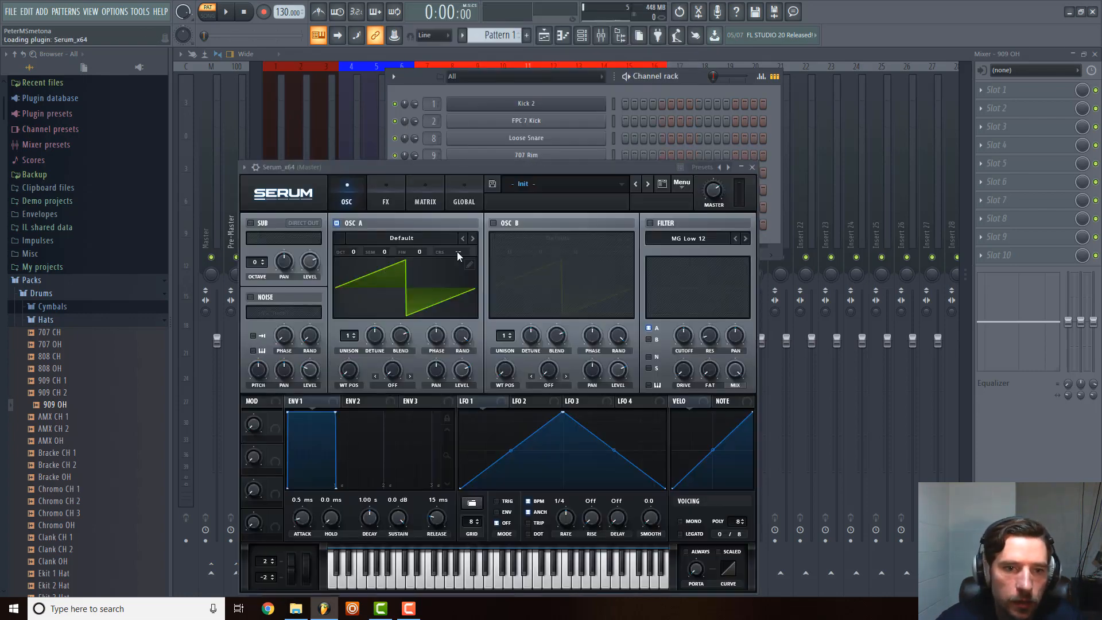
left_click(752, 167)
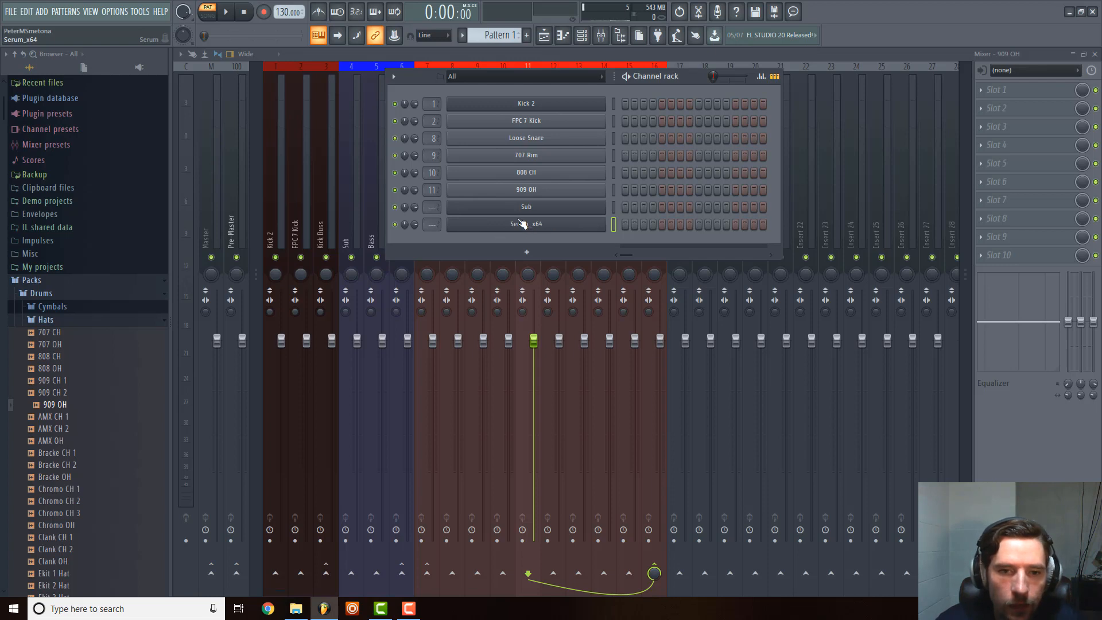
mouse_move(430, 212)
left_mouse_down()
mouse_move(429, 198)
mouse_move(434, 229)
left_mouse_up()
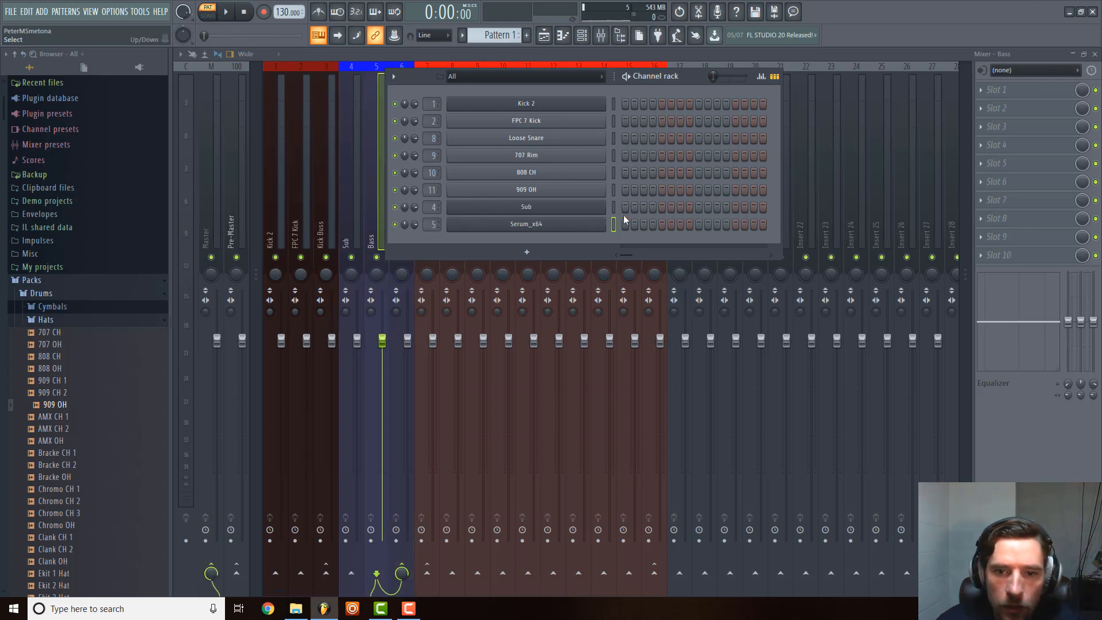
Colour the Sub and Serum_x64 channels with the recently used blue of the bass mixer tracks.
right_click(547, 206)
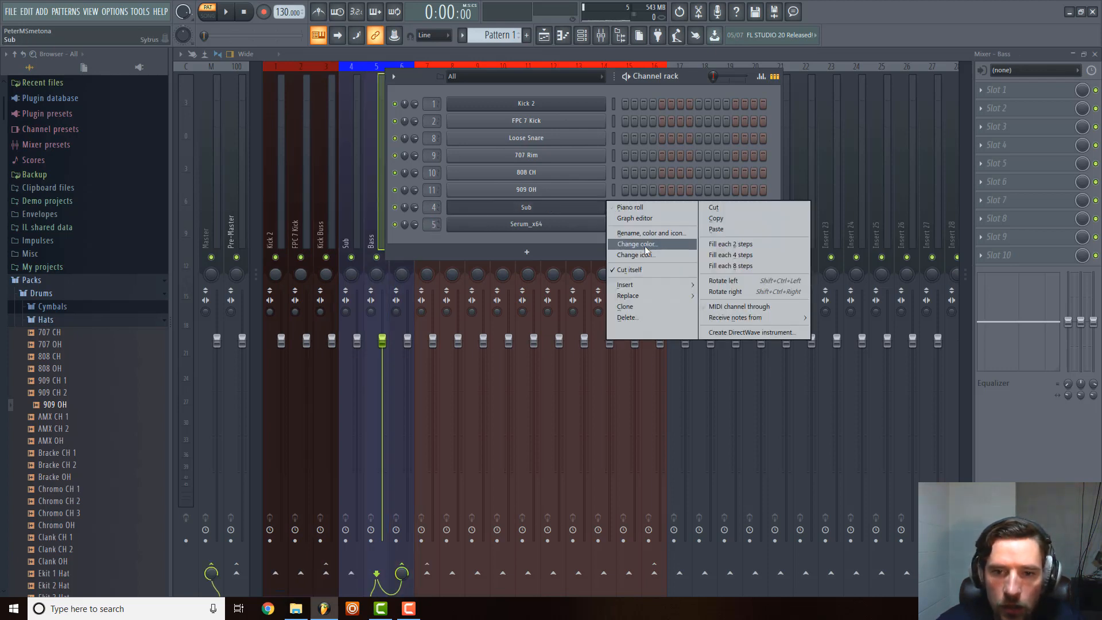
left_click(646, 246)
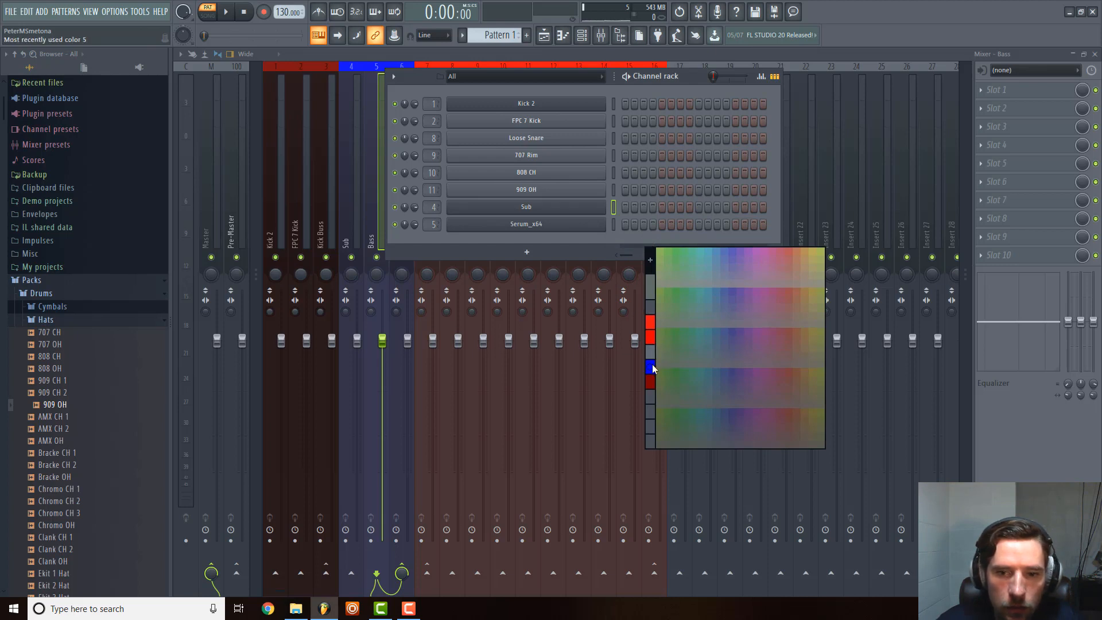
left_click(651, 366)
right_click(568, 227)
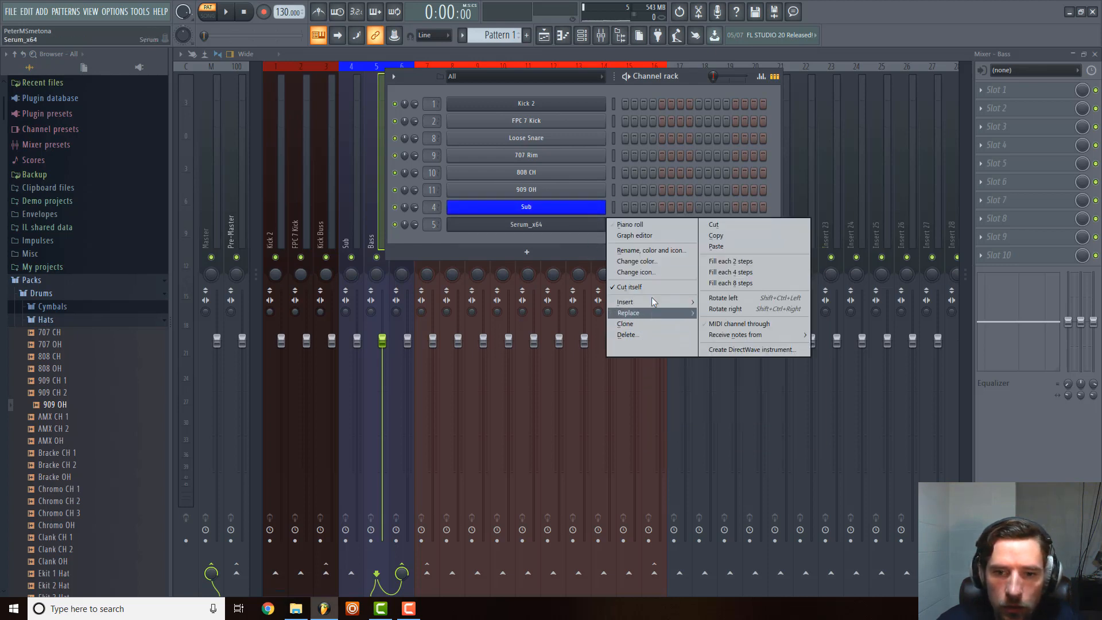
left_click(658, 263)
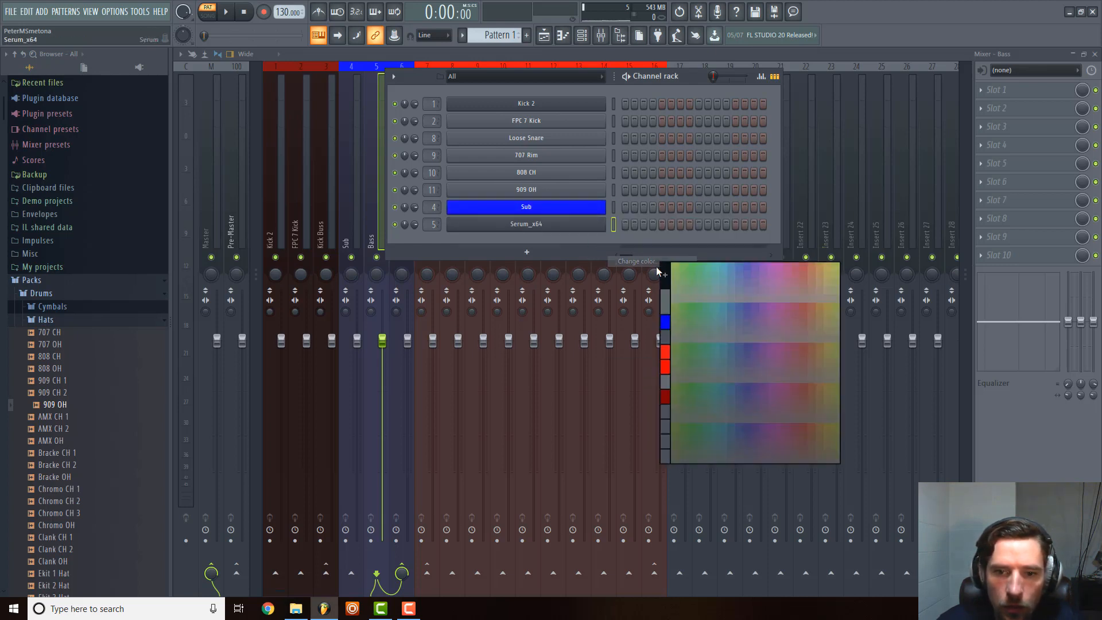
left_click(666, 321)
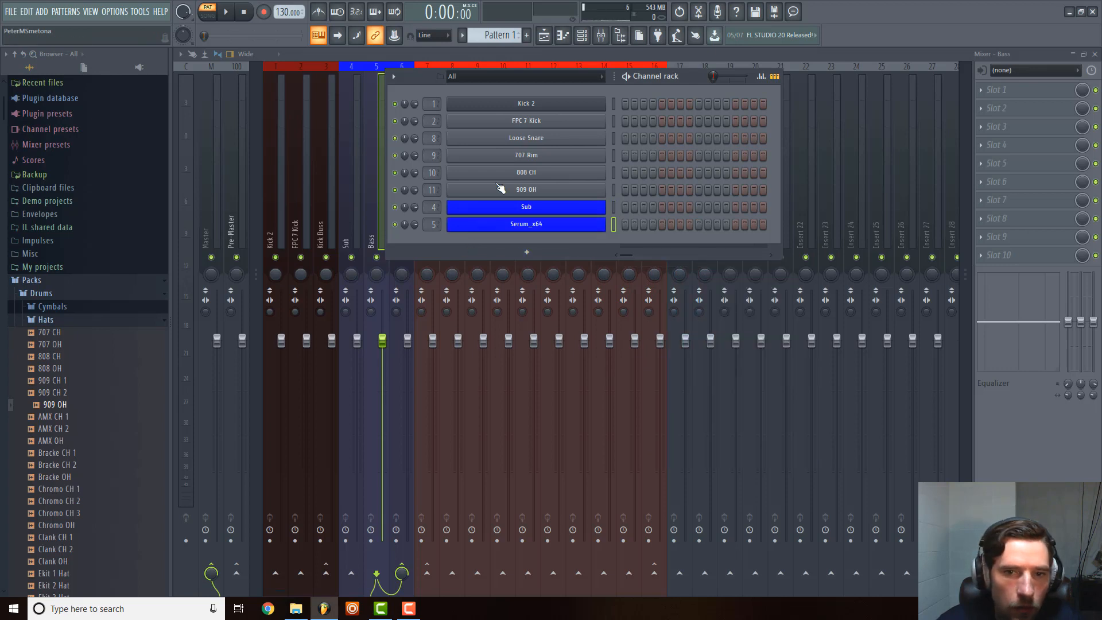
left_click(566, 112)
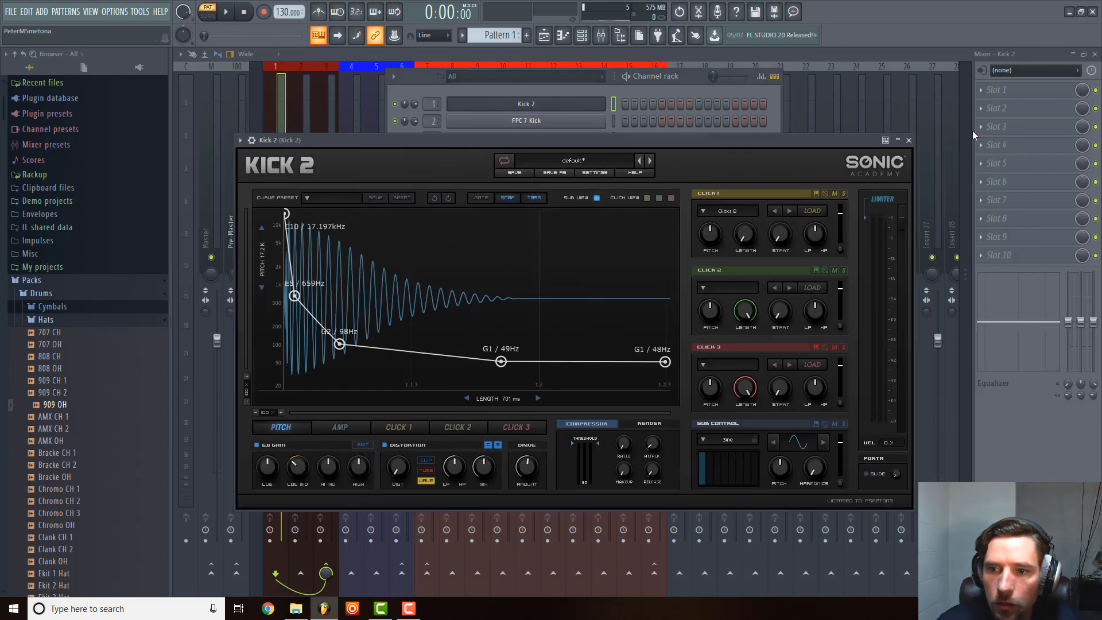
left_click(908, 140)
right_click(603, 102)
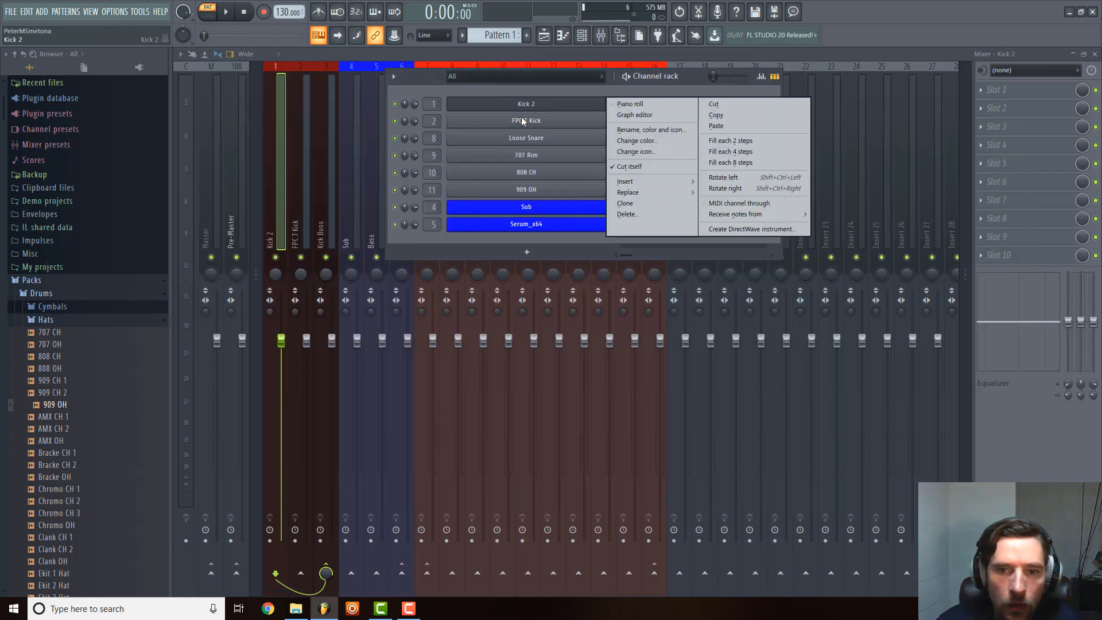
left_click(654, 142)
left_click(667, 278)
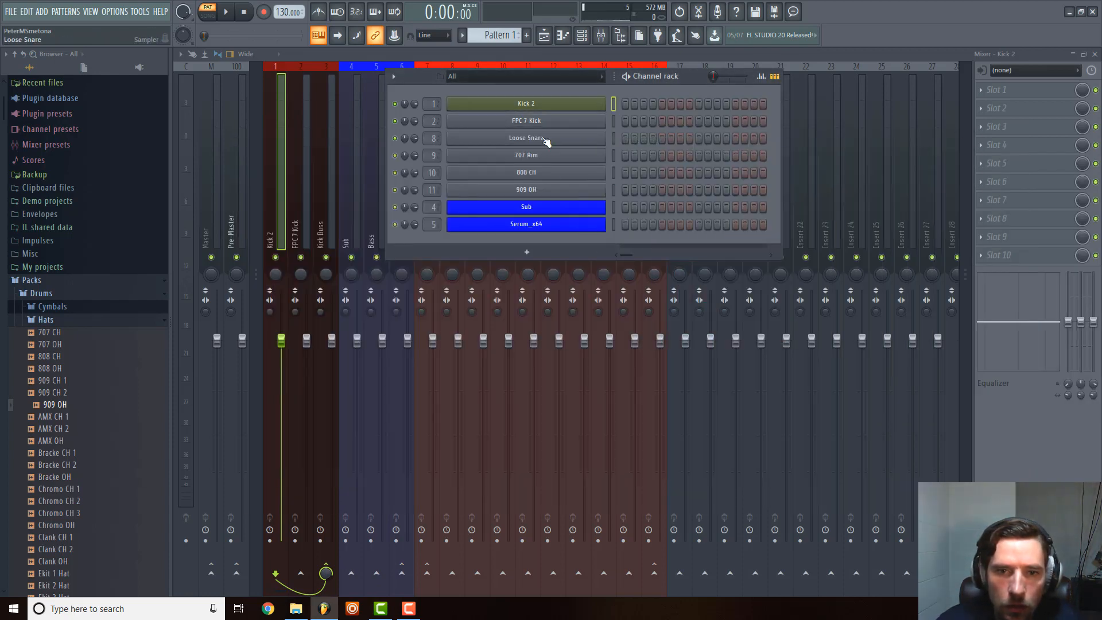
Colour the Kick 2 channel with the recently used dark red and the FPC 7 Kick channel a muted red.
right_click(604, 103)
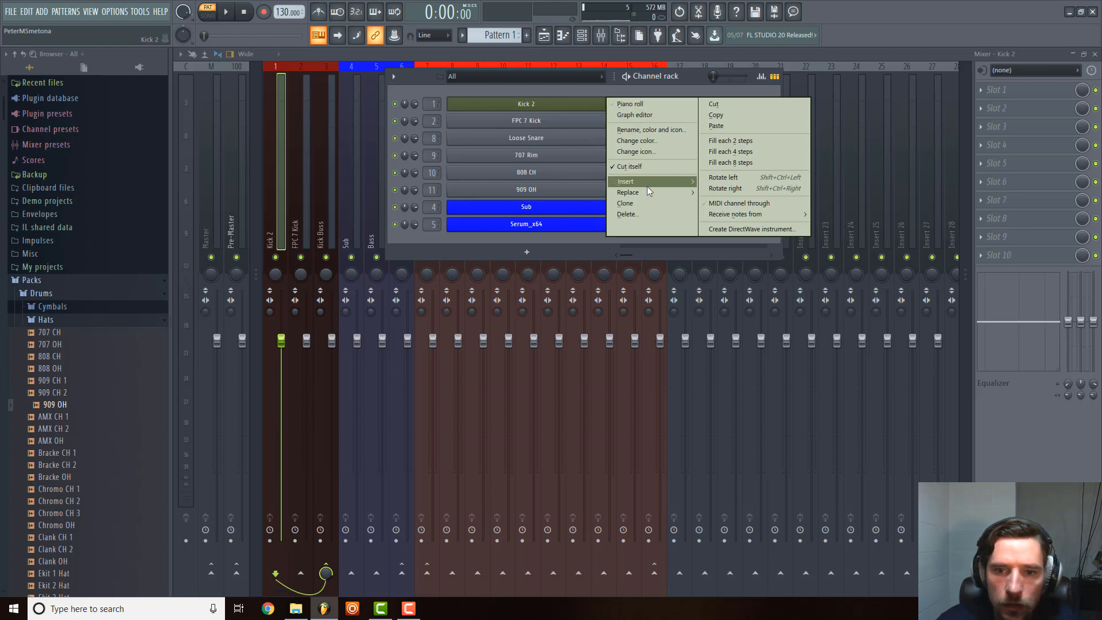
left_click(653, 142)
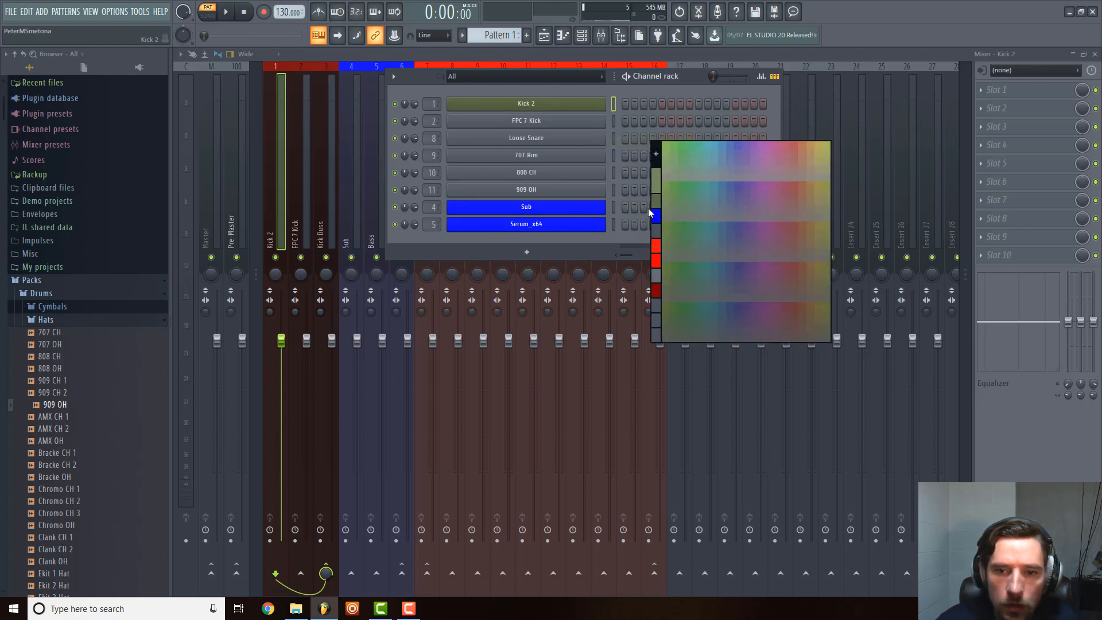
left_click(659, 287)
right_click(540, 121)
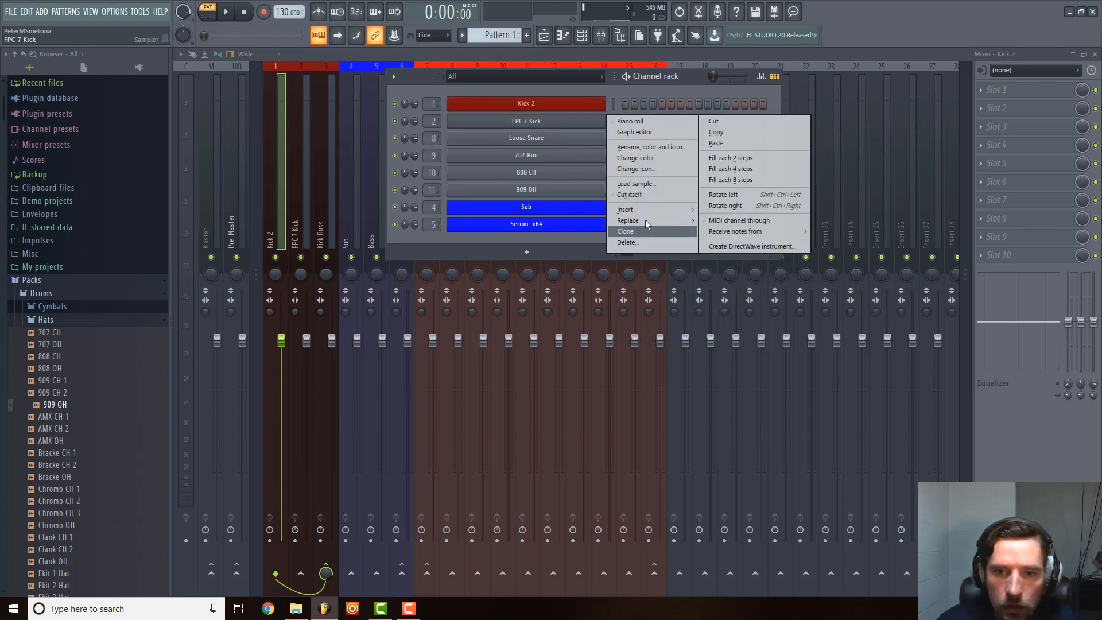
left_click(655, 160)
left_click(666, 223)
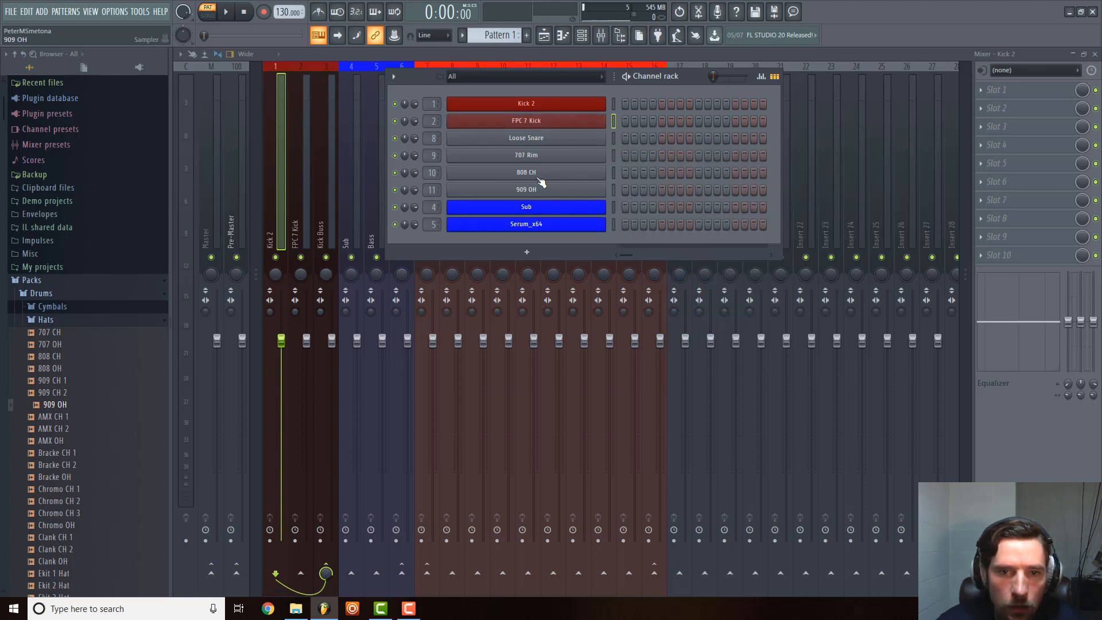
Colour the Loose Snare and 707 Rim channels with the recently used bright red of the drum mixer tracks.
right_click(527, 140)
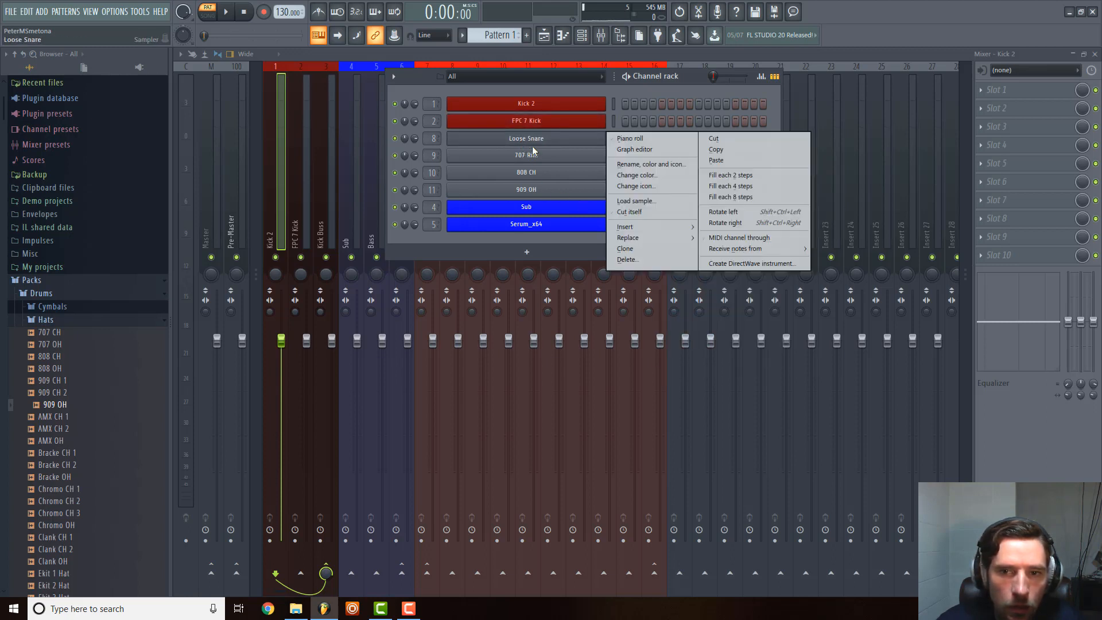
left_click(660, 174)
left_click(672, 273)
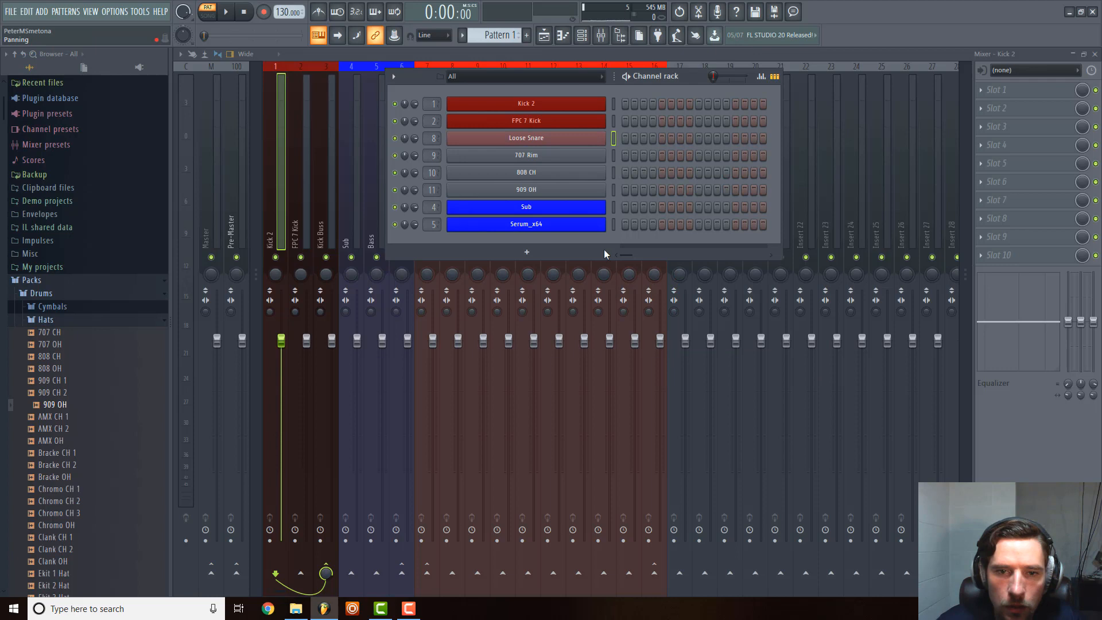
right_click(566, 162)
left_click(652, 191)
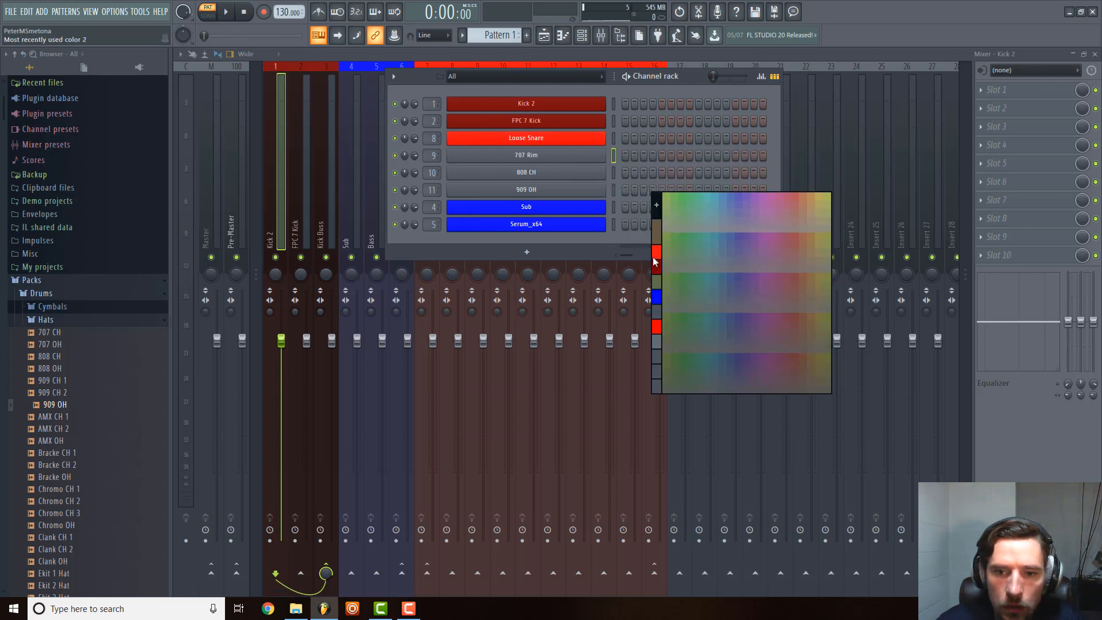
left_click(655, 259)
Apply the same recently used bright red to the 808 CH and 909 OH channels.
right_click(556, 173)
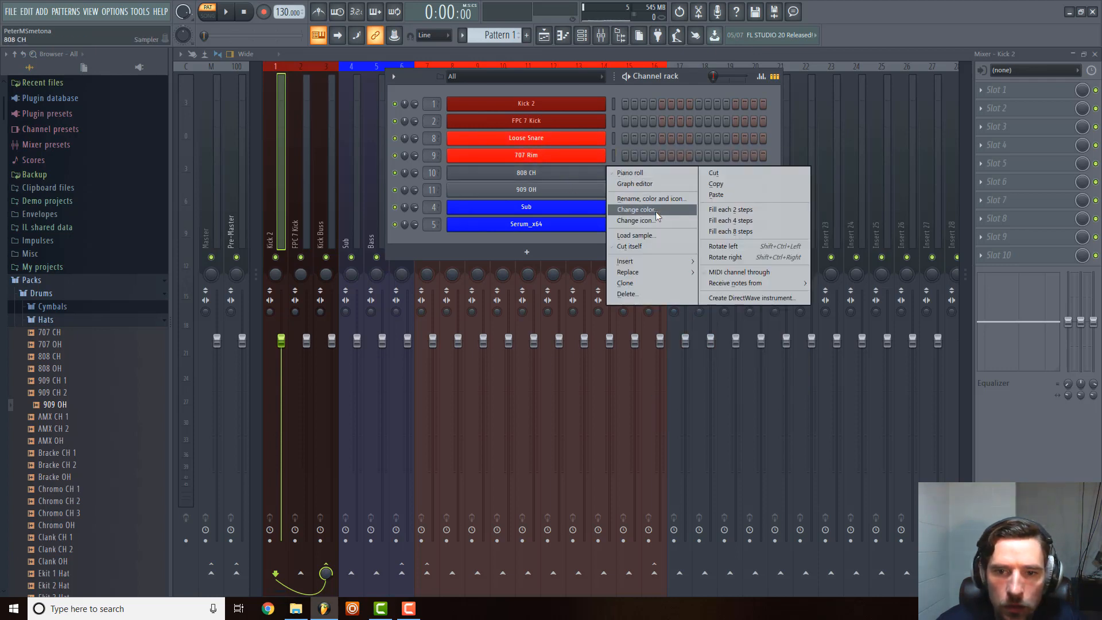
left_click(655, 212)
left_click(658, 279)
right_click(594, 189)
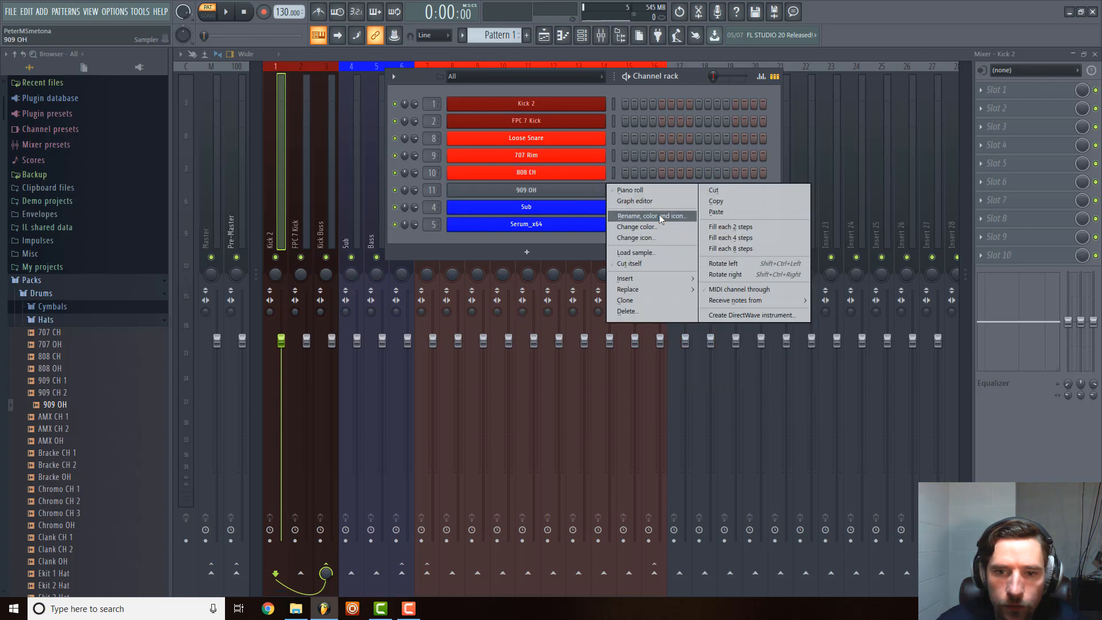
left_click(656, 226)
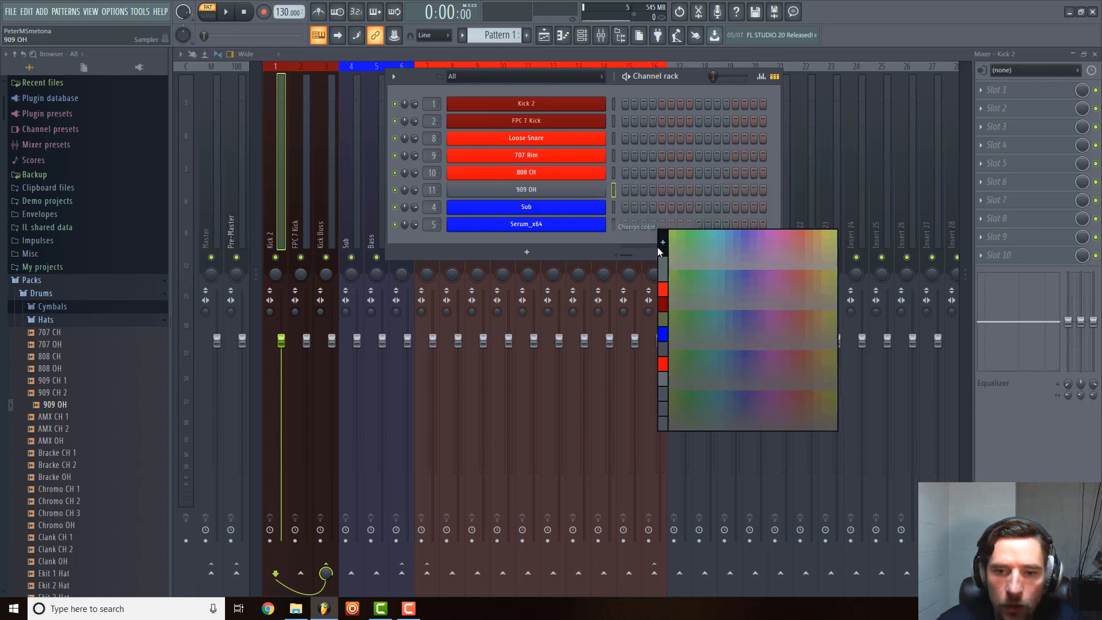
left_click(664, 290)
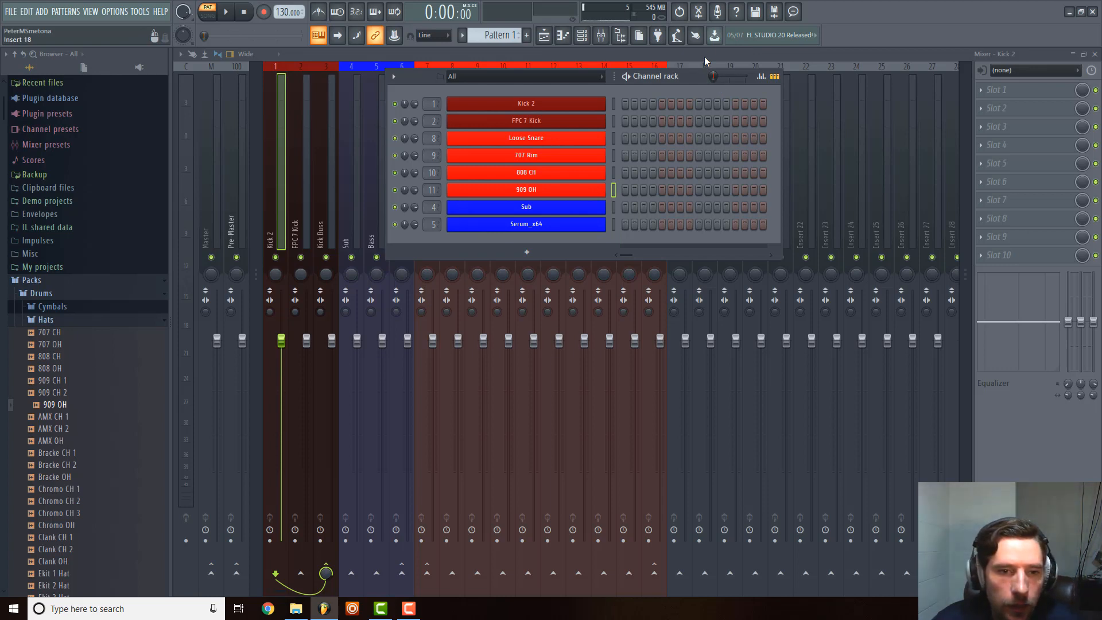
Hide the channel rack and load Fruity Parametric EQ 2 into the first effect slot of the Kick 2 mixer track.
key("F6")
left_click(379, 212)
left_click(351, 226)
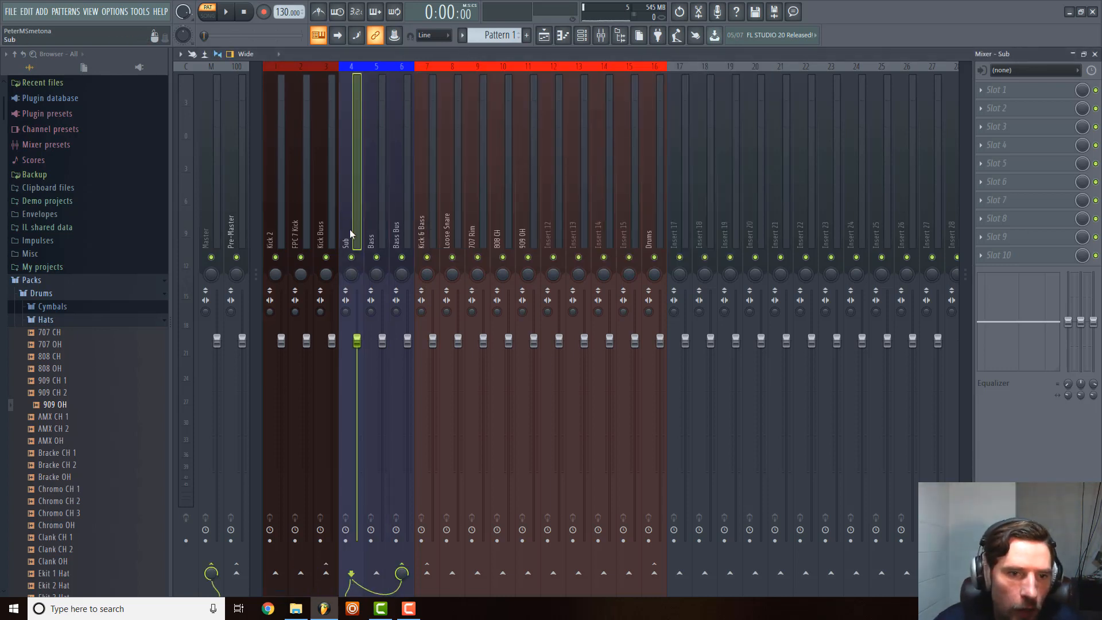
left_click(268, 208)
left_click(1001, 81)
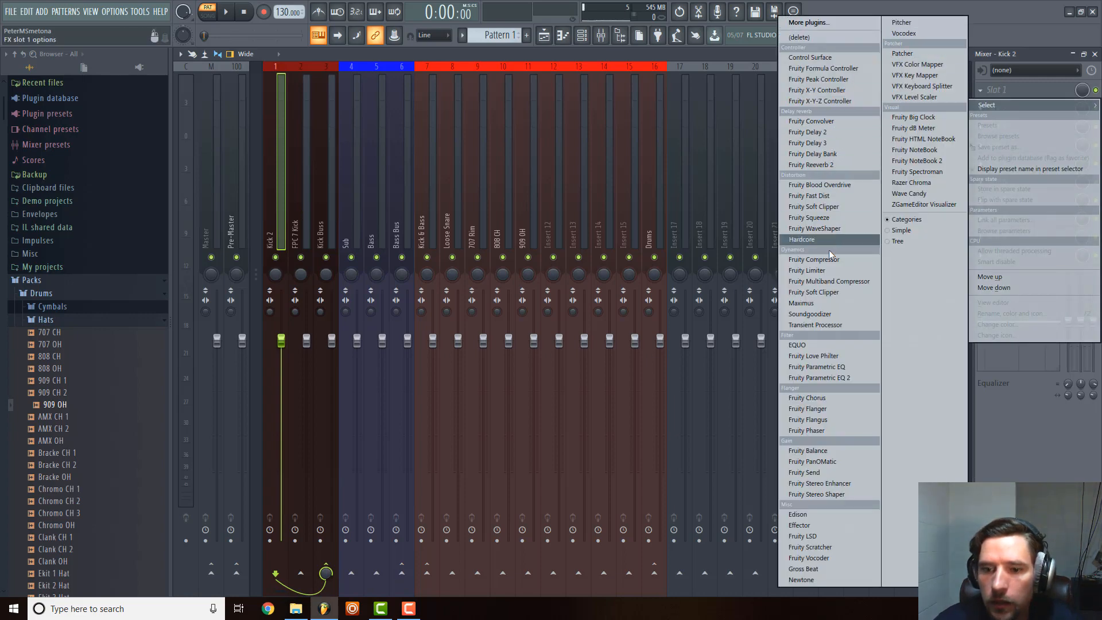
left_click(827, 377)
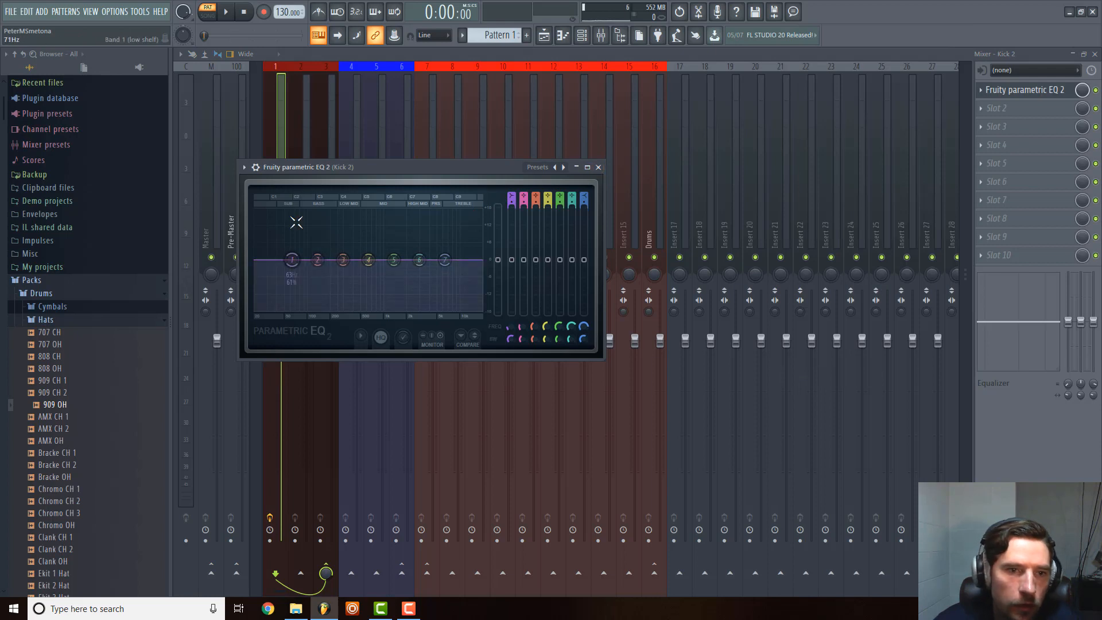
Change band 1 of the Kick 2 EQ to a high pass and lower its cutoff to the bottom of the spectrum.
right_click(445, 261)
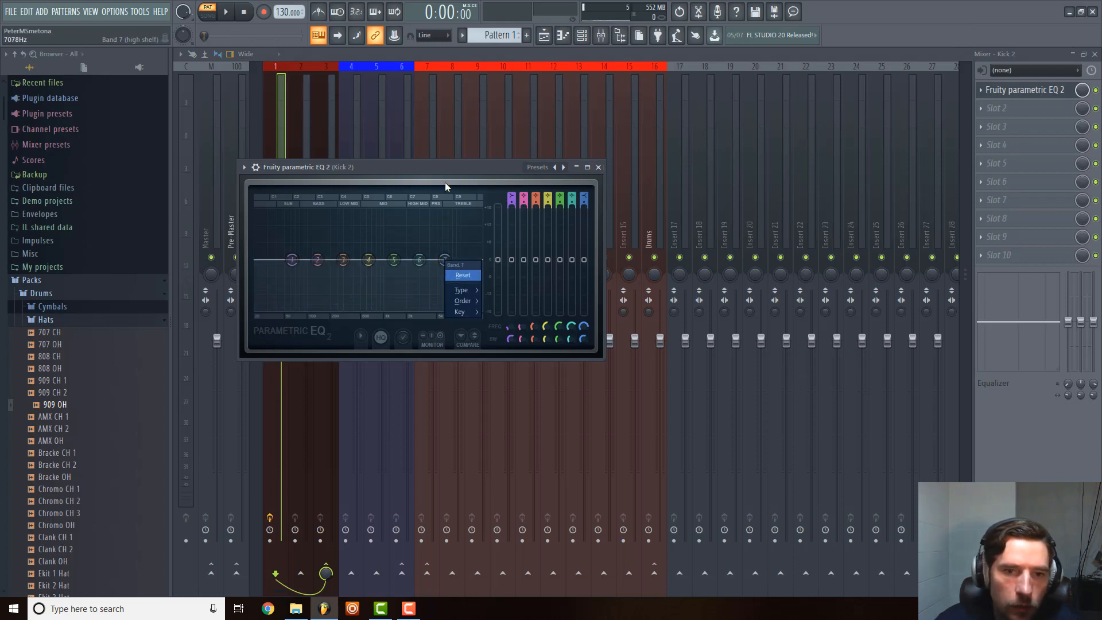
left_click(446, 187)
right_click(291, 260)
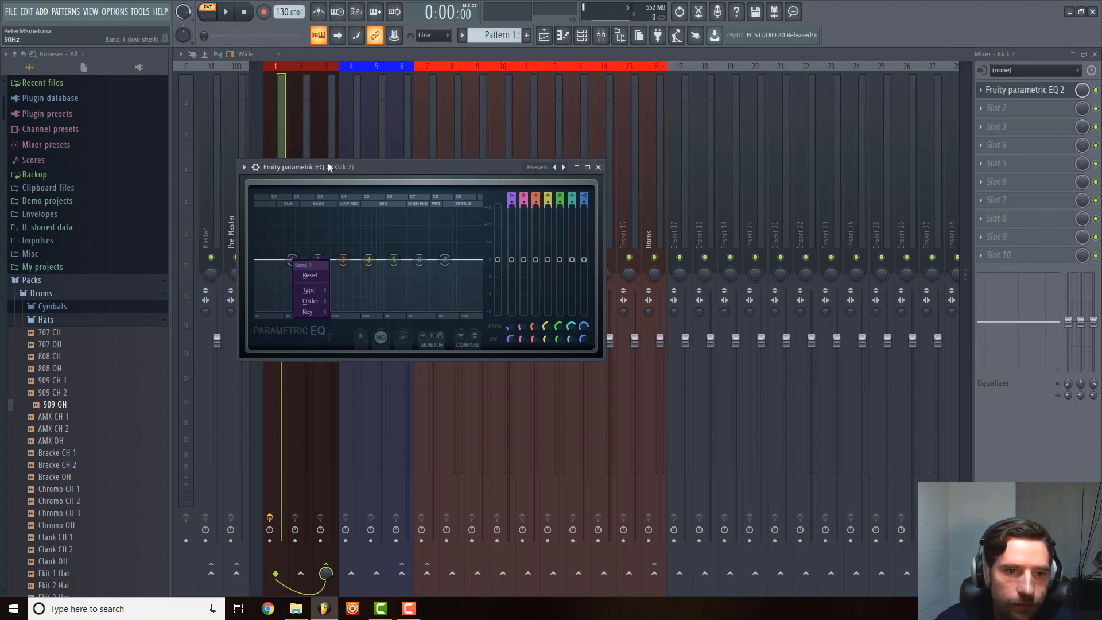
left_click(374, 163)
right_click(299, 262)
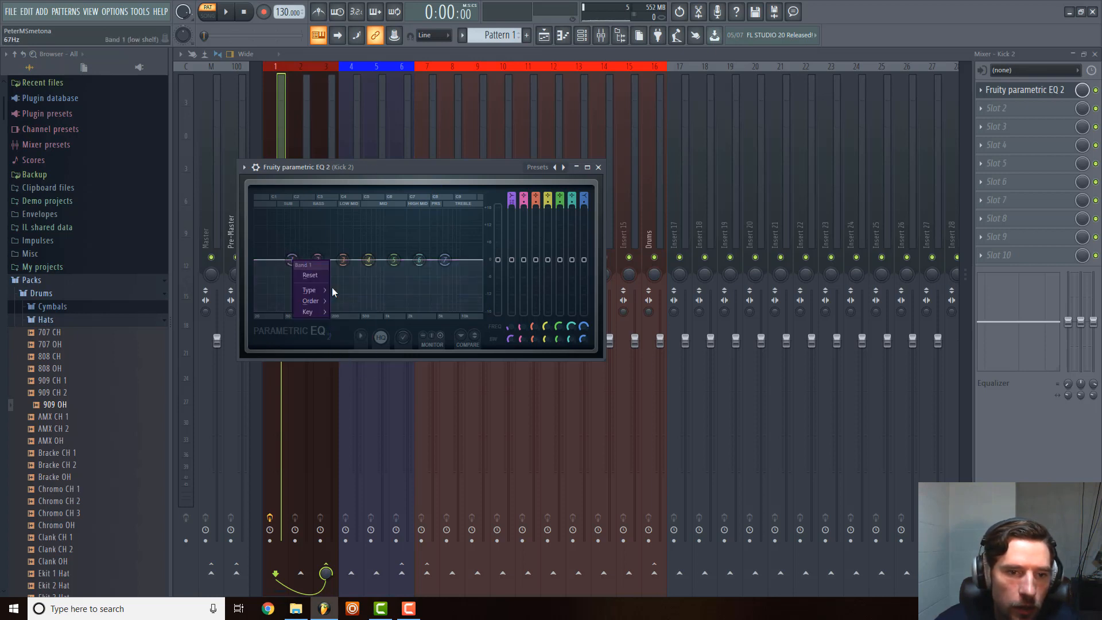
mouse_move(317, 290)
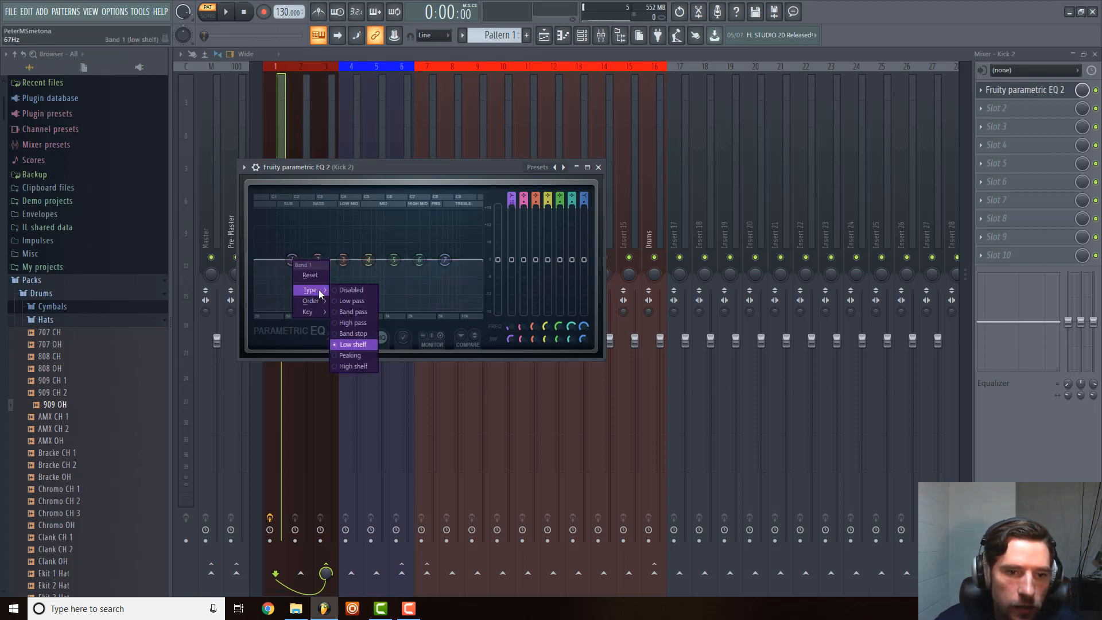
left_click(362, 324)
left_click_drag(291, 260, 259, 260)
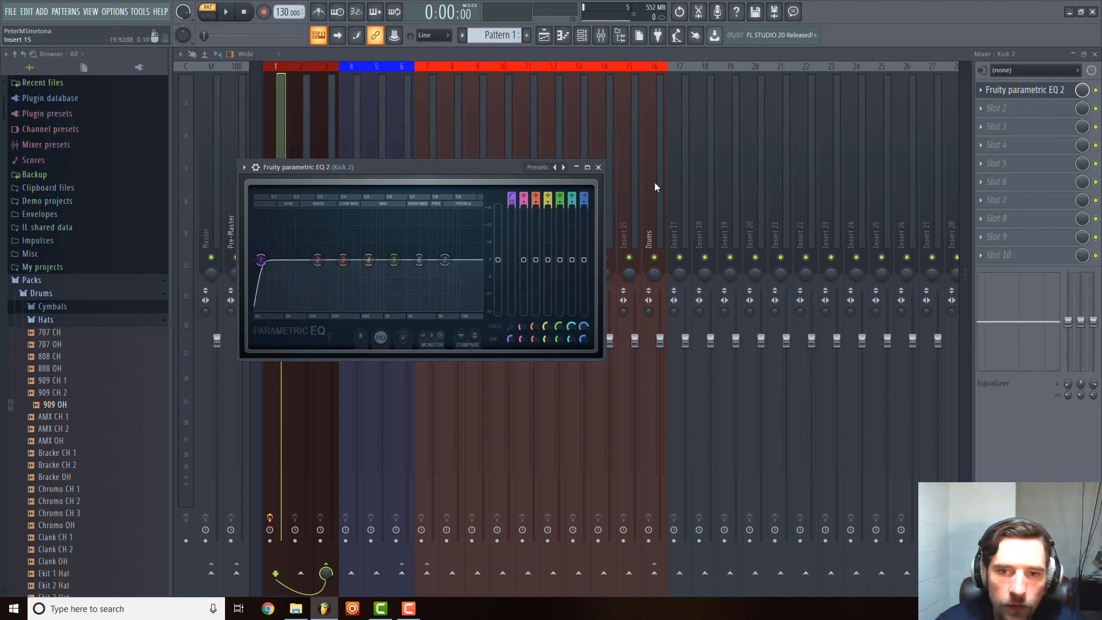
left_click(587, 167)
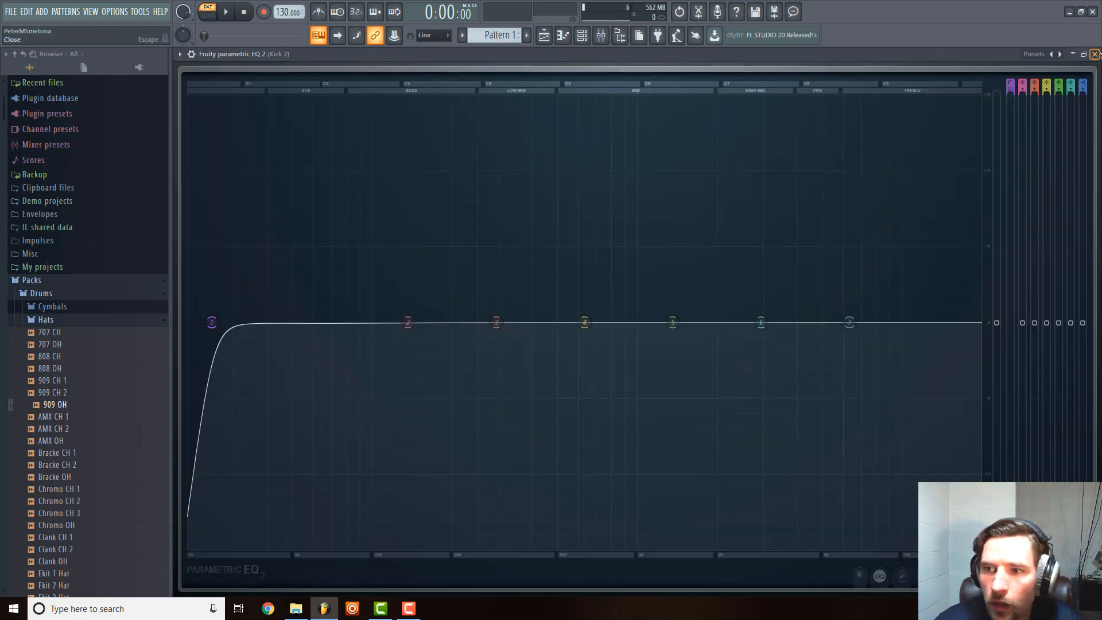
left_click(1095, 54)
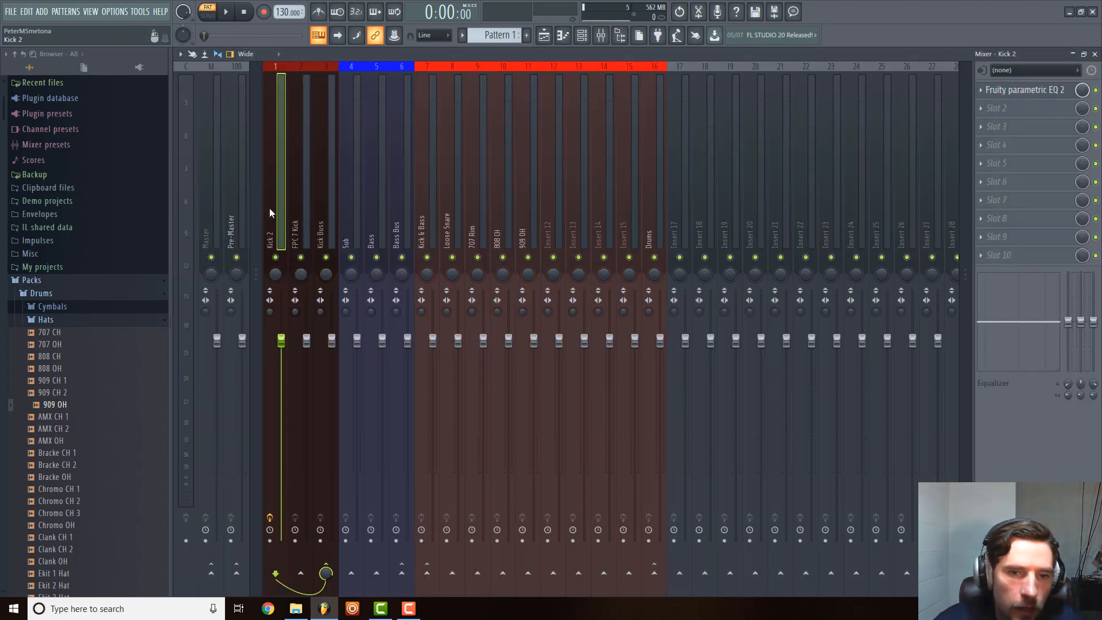
left_click(1019, 91)
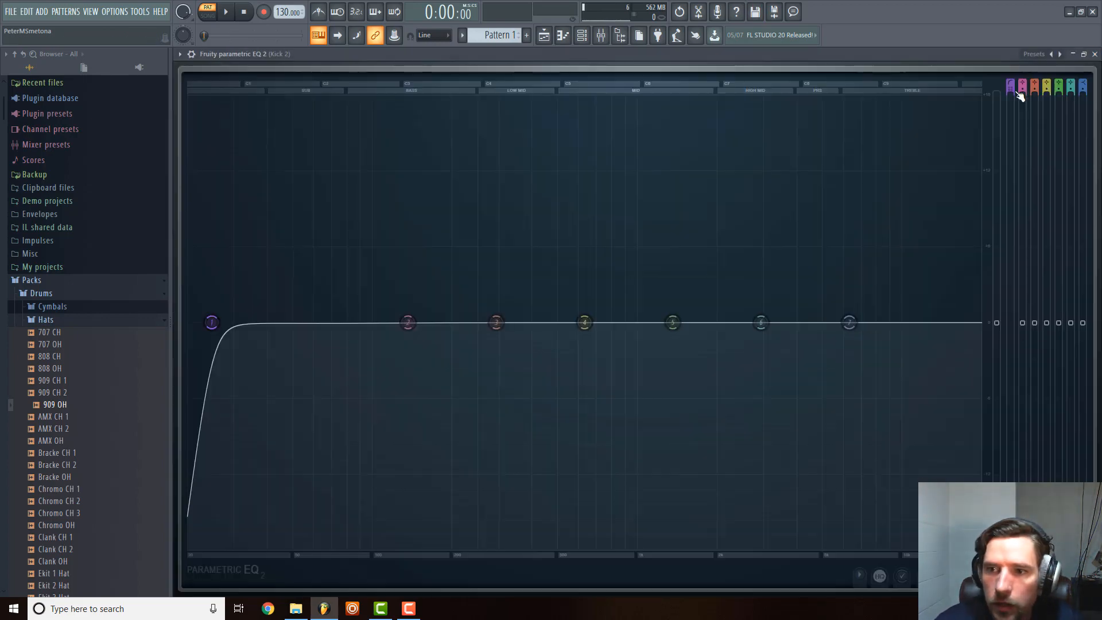
left_click(1084, 54)
left_click_drag(1059, 169, 127, 162)
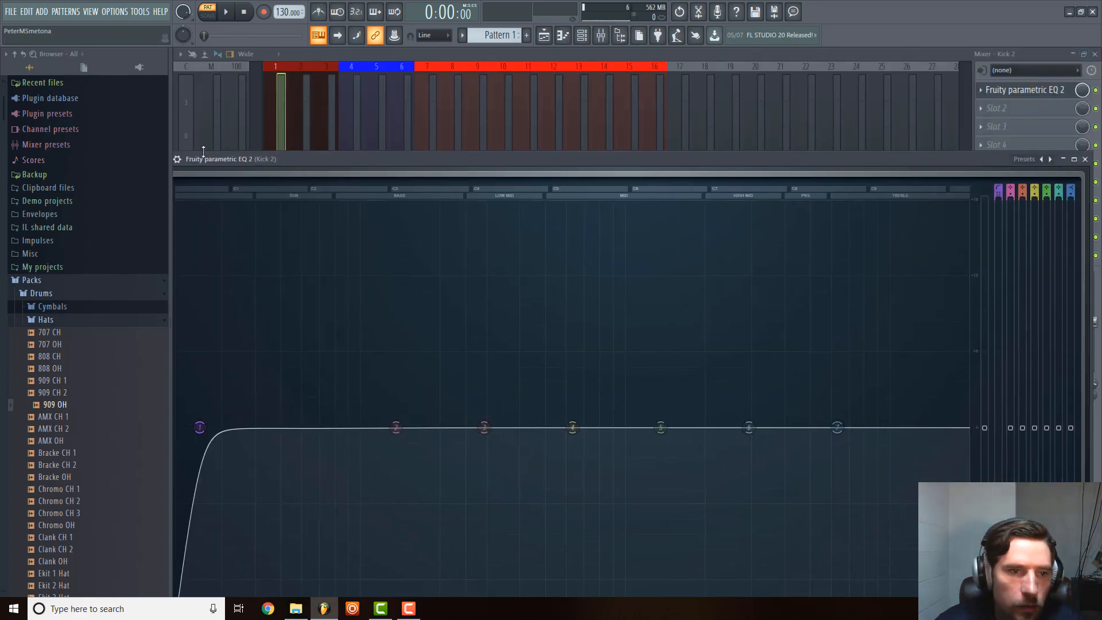
left_click_drag(309, 158, 325, 156)
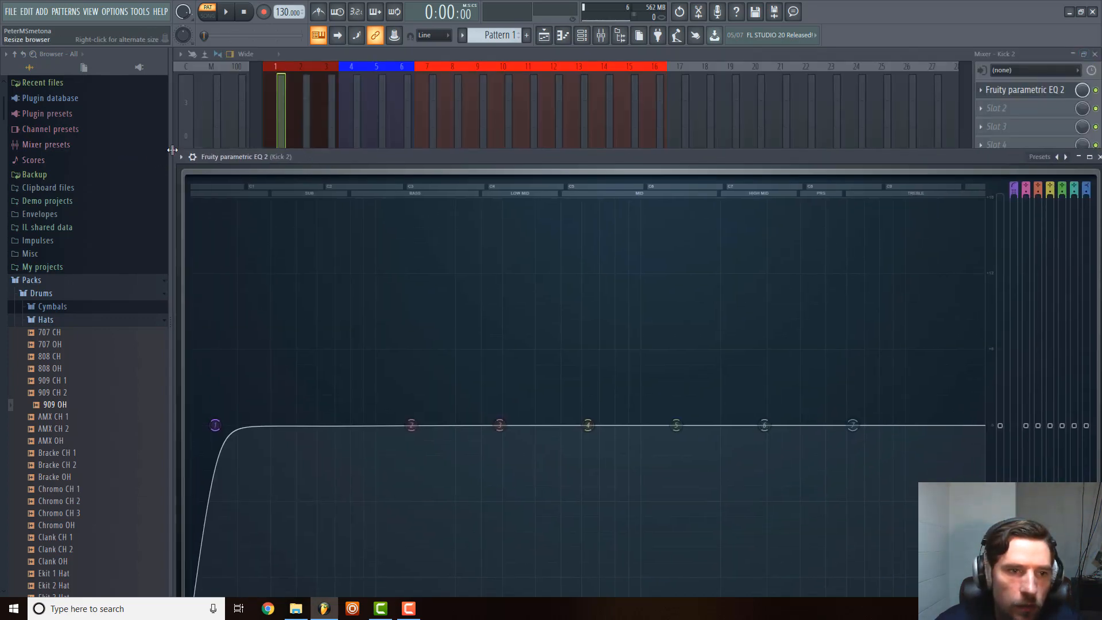
left_click_drag(174, 149, 743, 499)
left_click_drag(1054, 515, 763, 185)
left_click(817, 182)
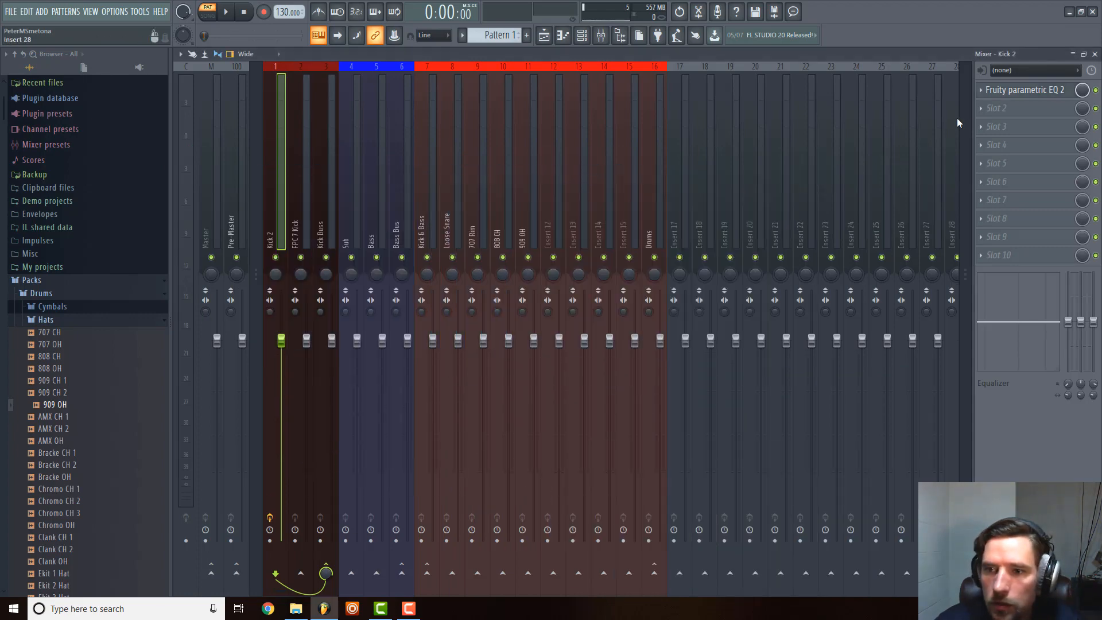
Copy the Kick 2 EQ with its settings onto the FPC 7 Kick track and raise band 1's cutoff to about 200 Hz.
left_click(981, 90)
left_click_drag(1014, 150, 298, 168)
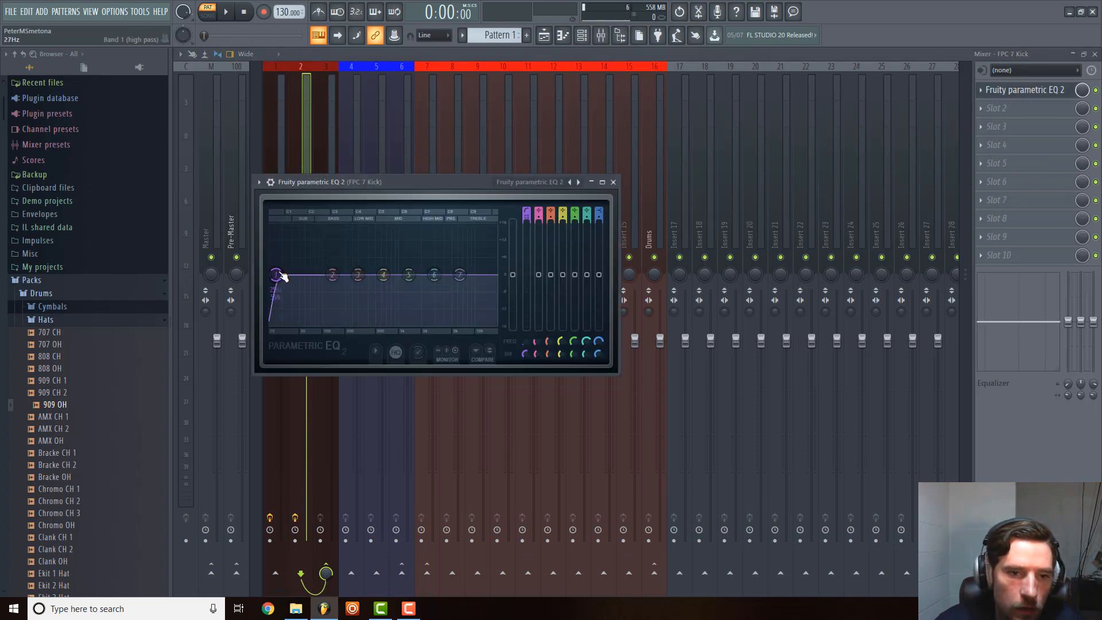
left_click_drag(276, 274, 346, 274)
Set the order of the FPC 7 Kick EQ's band 1 to 2, raise its cutoff into the low mids, and close the EQ.
right_click(346, 274)
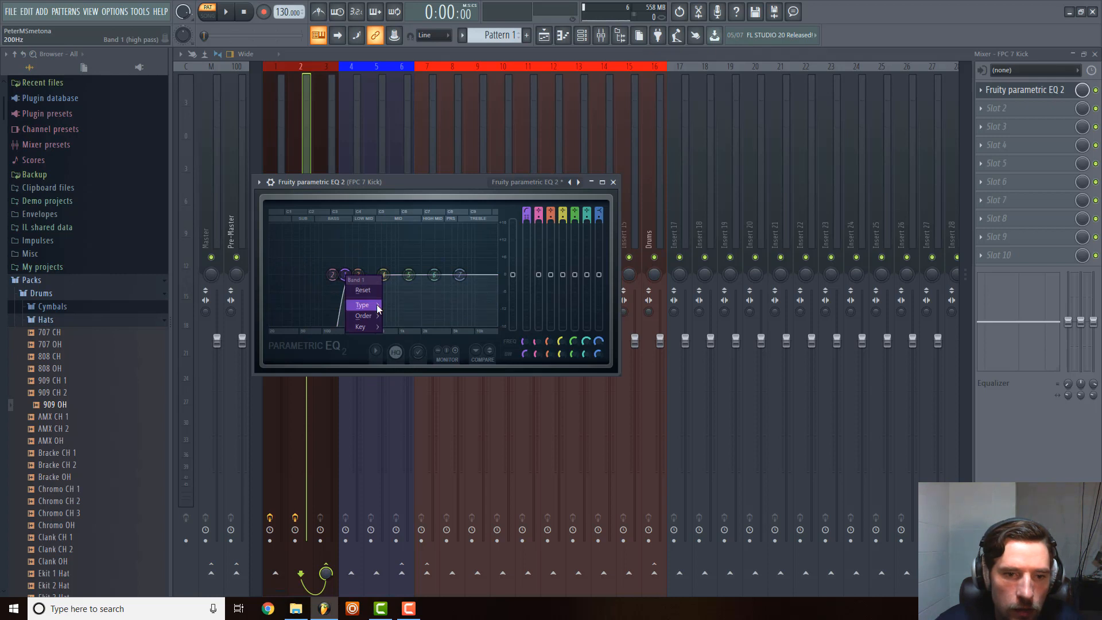
mouse_move(376, 316)
left_click(411, 382)
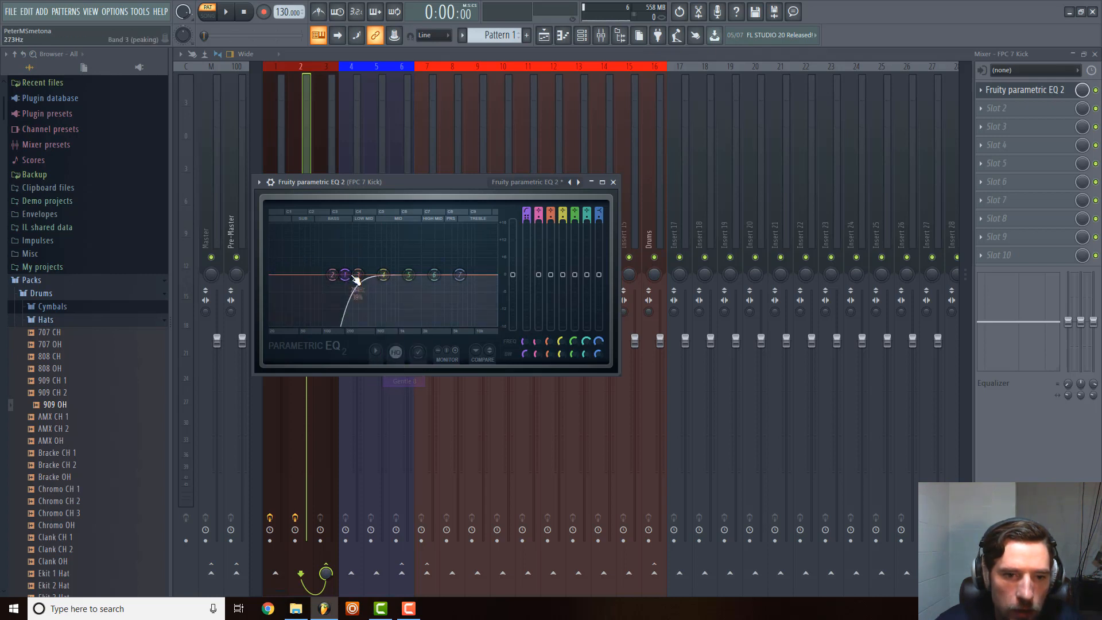
right_click(346, 275)
mouse_move(370, 316)
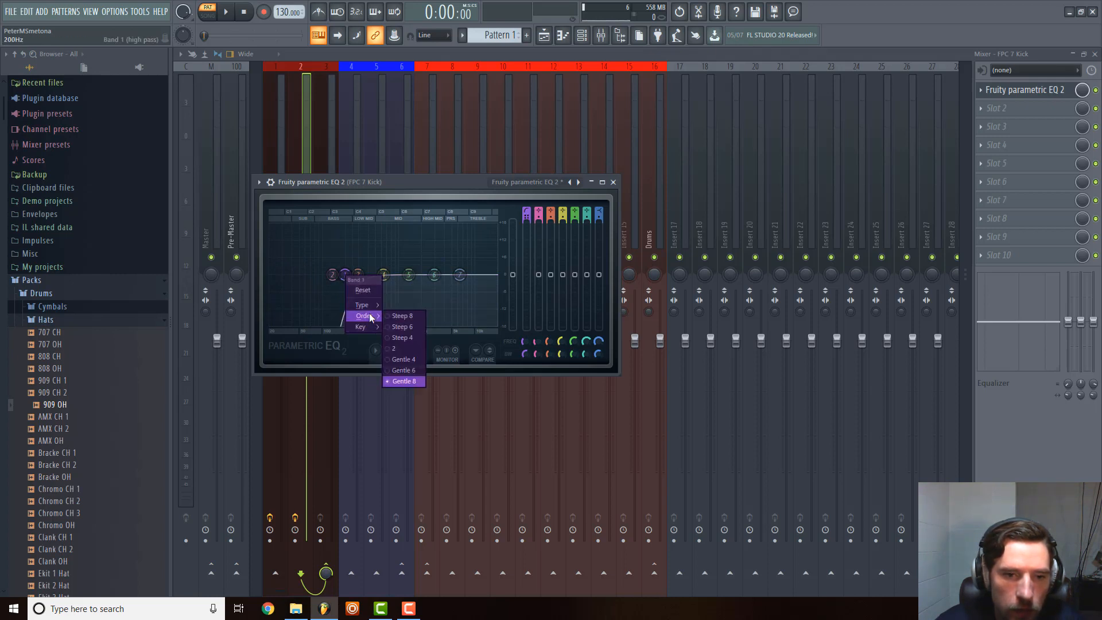
left_click(403, 349)
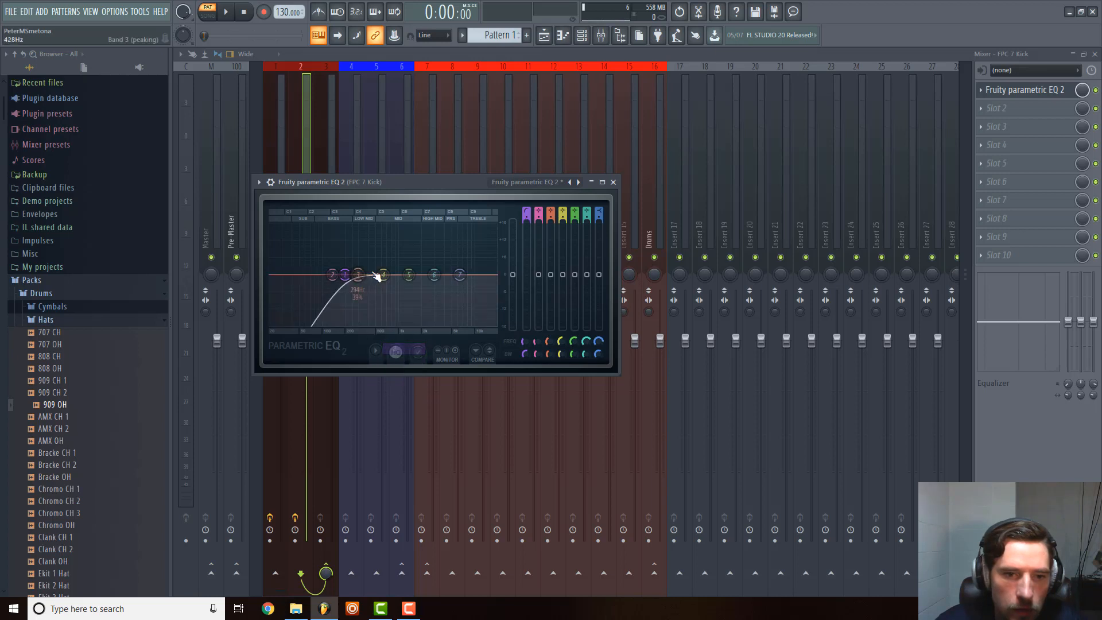
left_click_drag(345, 275, 367, 275)
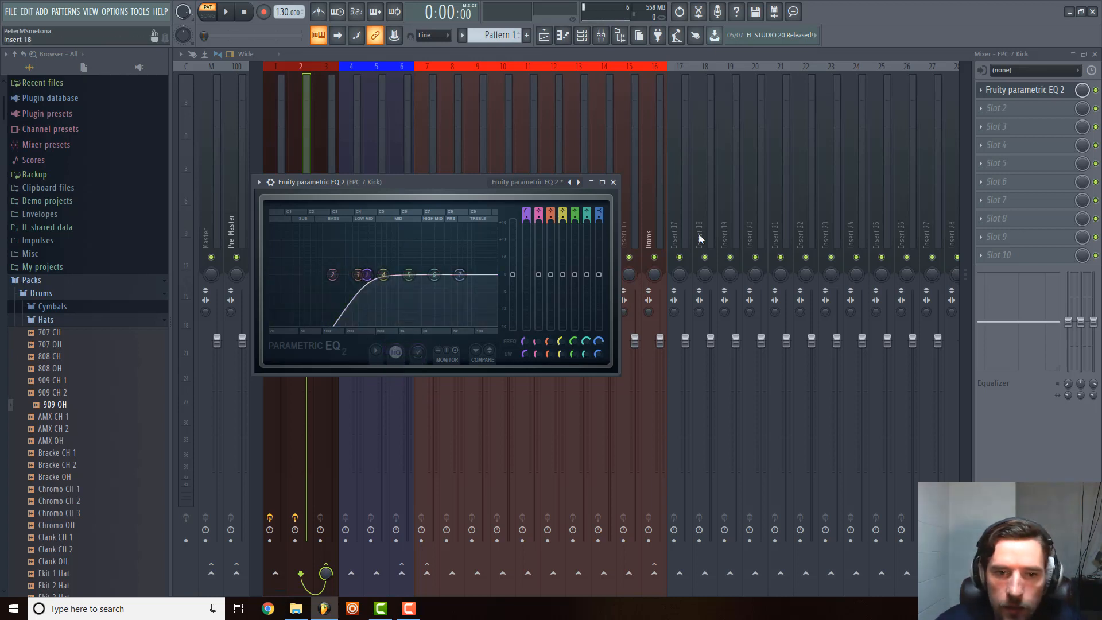
left_click(614, 182)
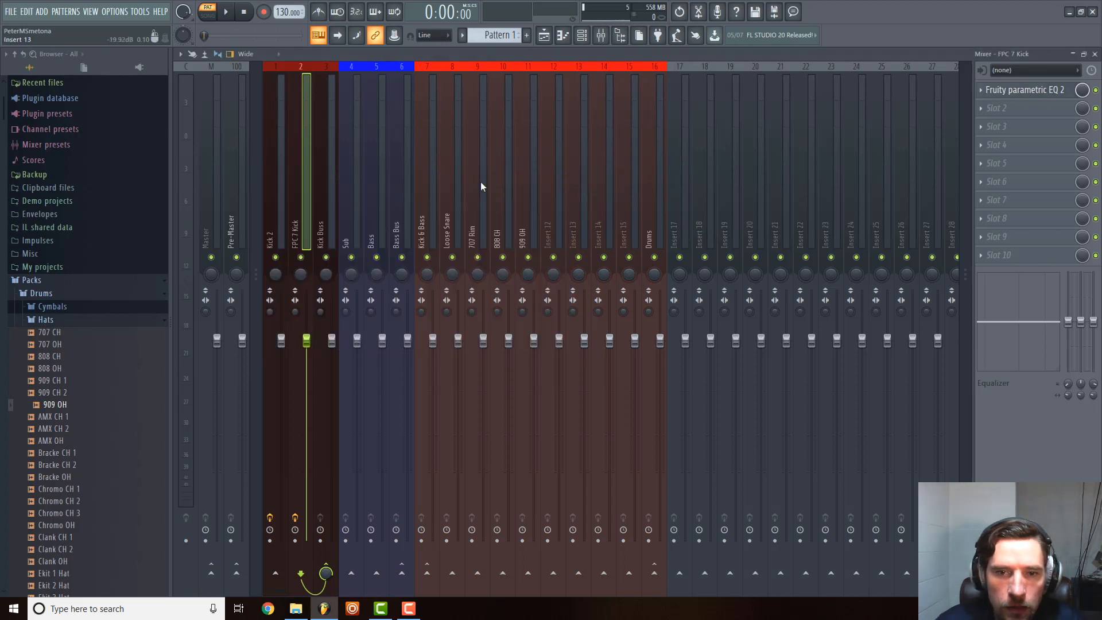
Load Fruity Limiter into the first effect slot of the Kick Buss mixer track and close its window.
left_click(319, 198)
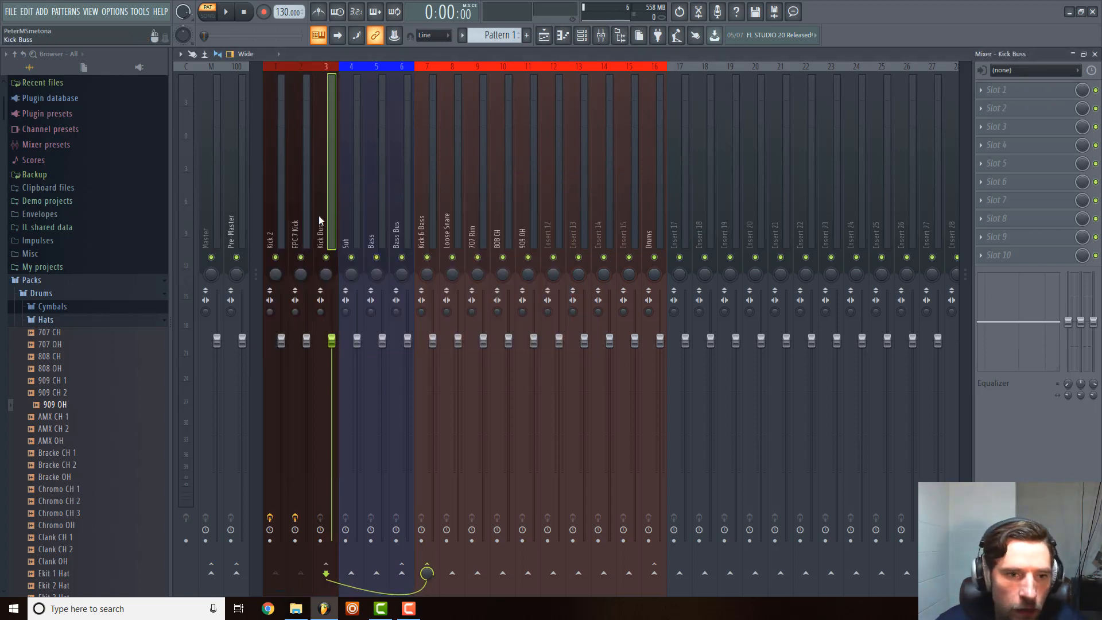
left_click(1050, 93)
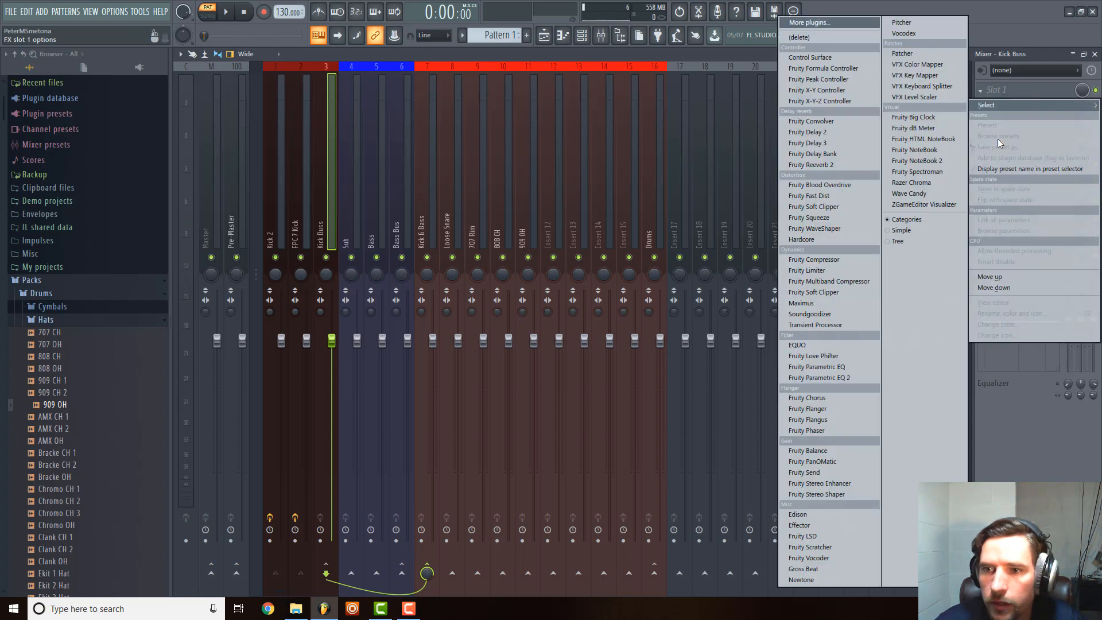
left_click(840, 270)
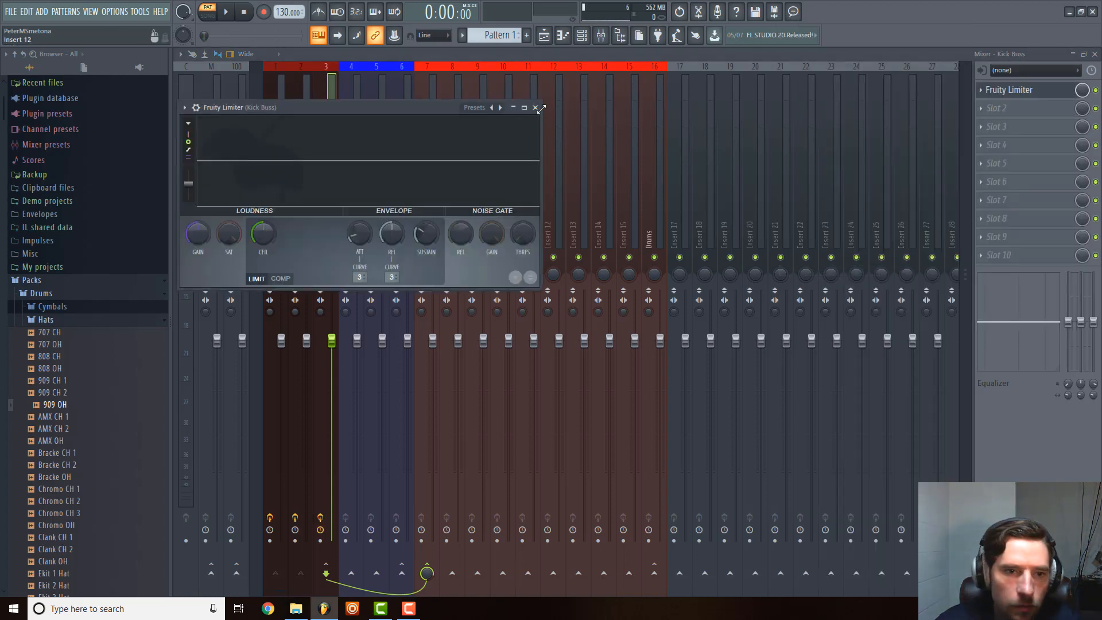
left_click(535, 108)
Copy the Kick 2 track's high-pass EQ onto the Sub mixer track, close its window, and reselect the Kick 2 track.
left_click(356, 213)
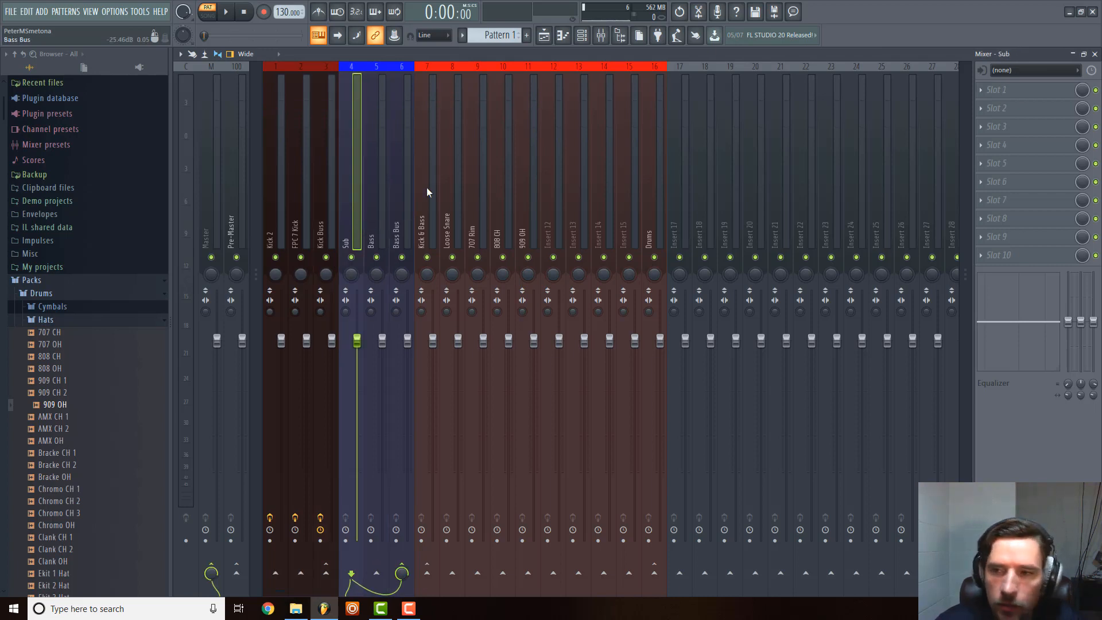
left_click(279, 192)
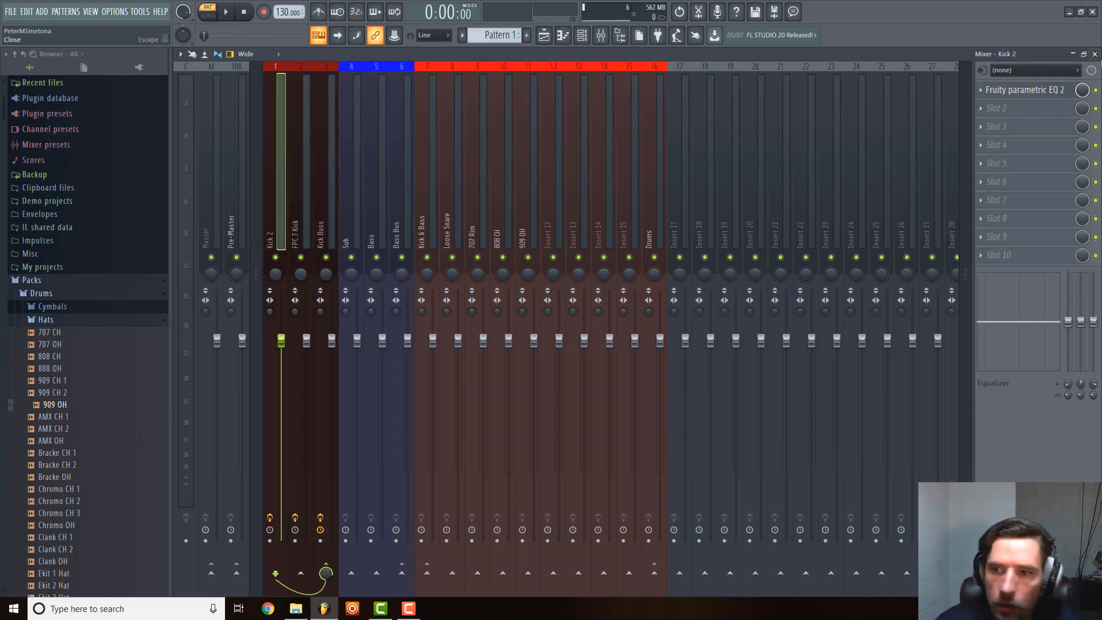
left_click(981, 90)
left_click_drag(1006, 147, 351, 191)
left_click(570, 138)
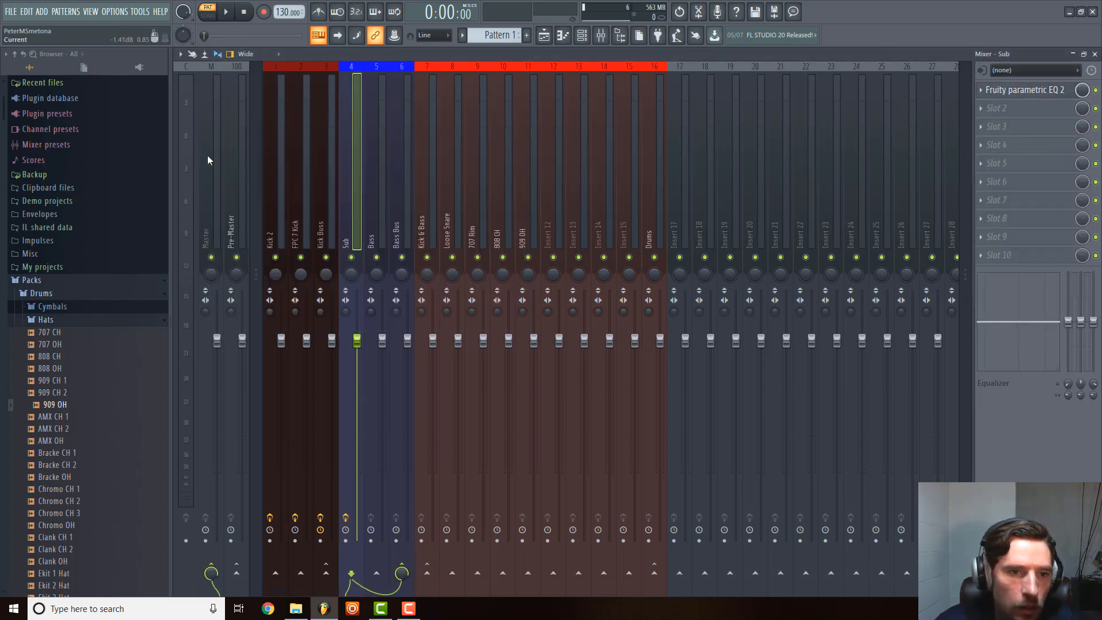
left_click(276, 223)
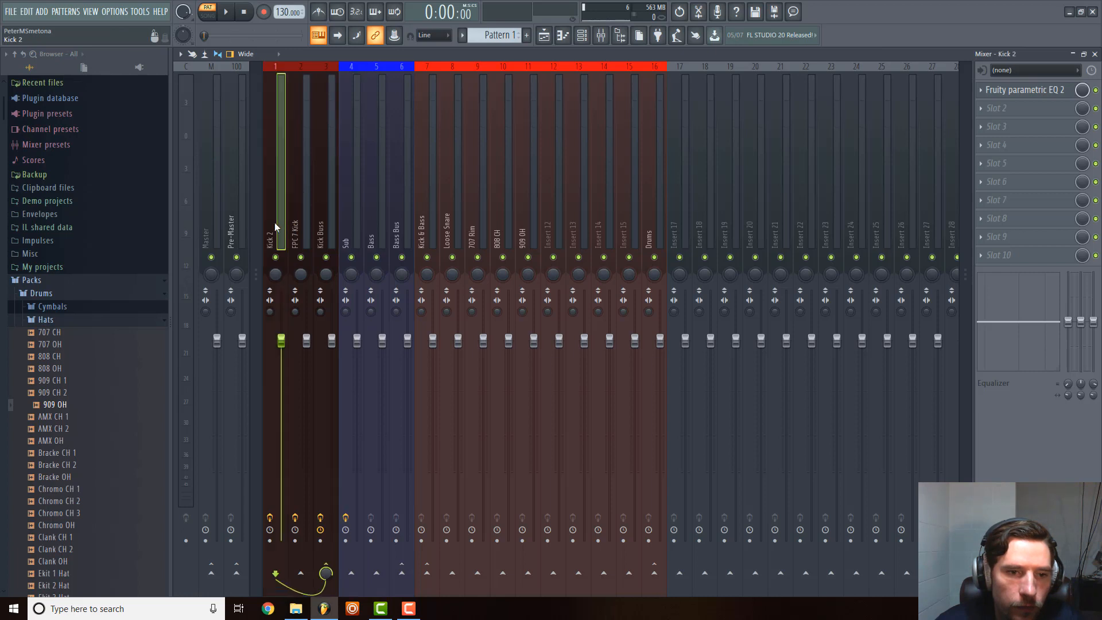
Copy the Fruity Parametric EQ 2 with its settings from the FPC 7 Kick track onto the Bass mixer track and close its window.
left_click(349, 218)
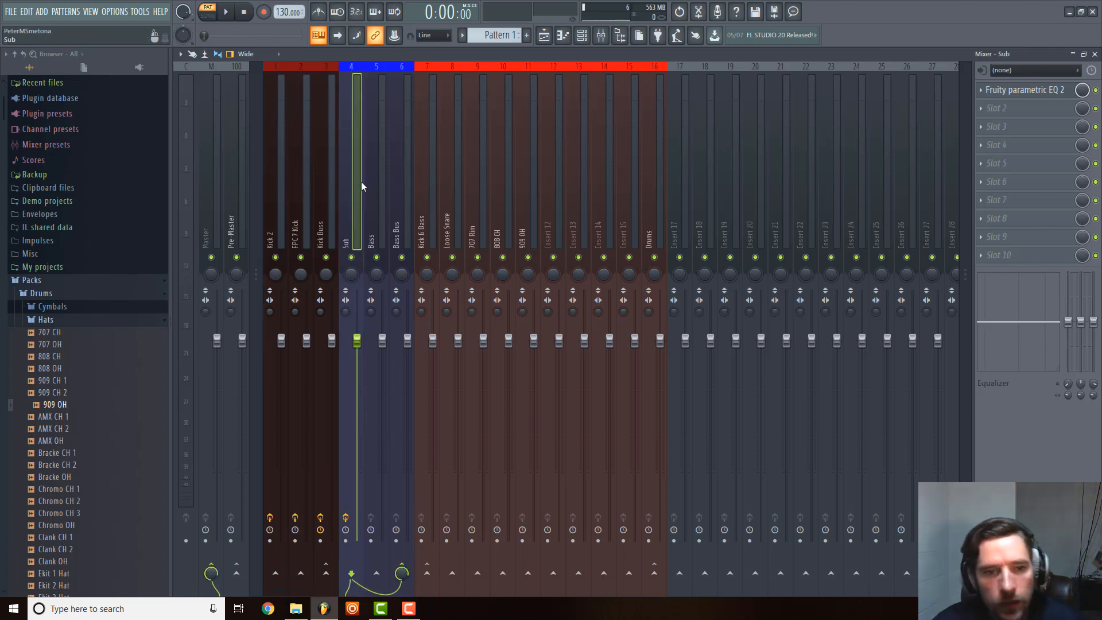
left_click(375, 175)
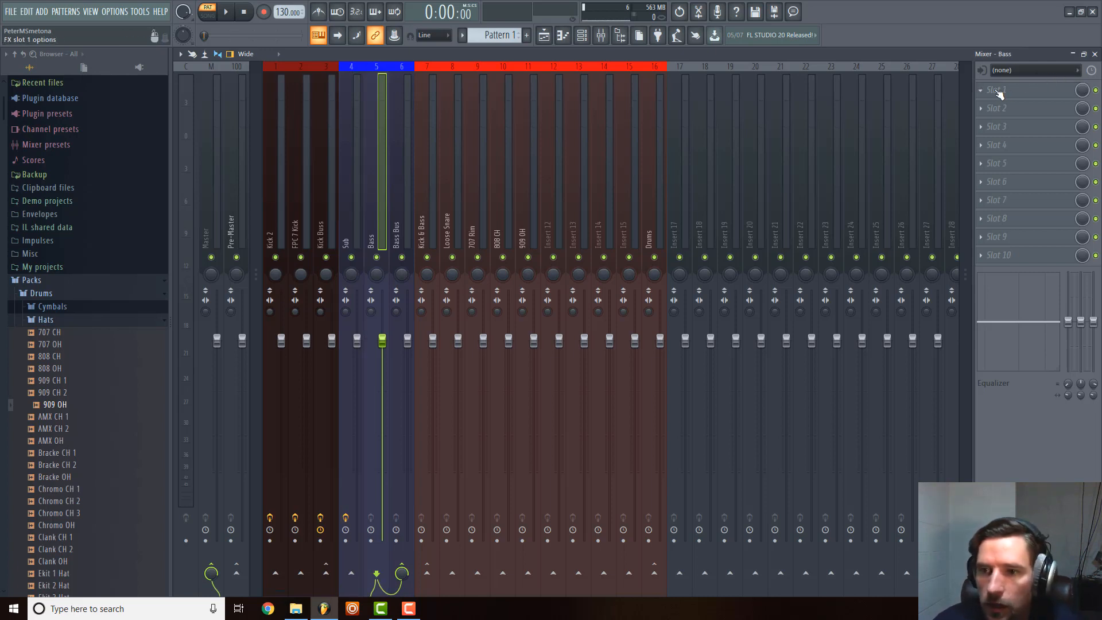
left_click(305, 218)
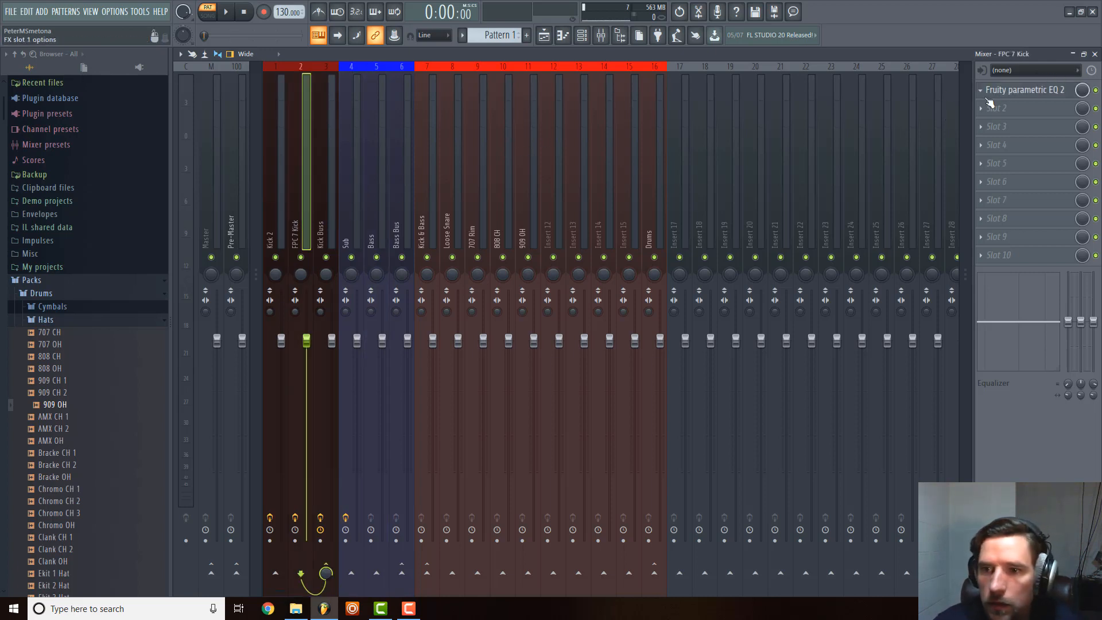
left_click(982, 90)
left_click_drag(1003, 147, 370, 198)
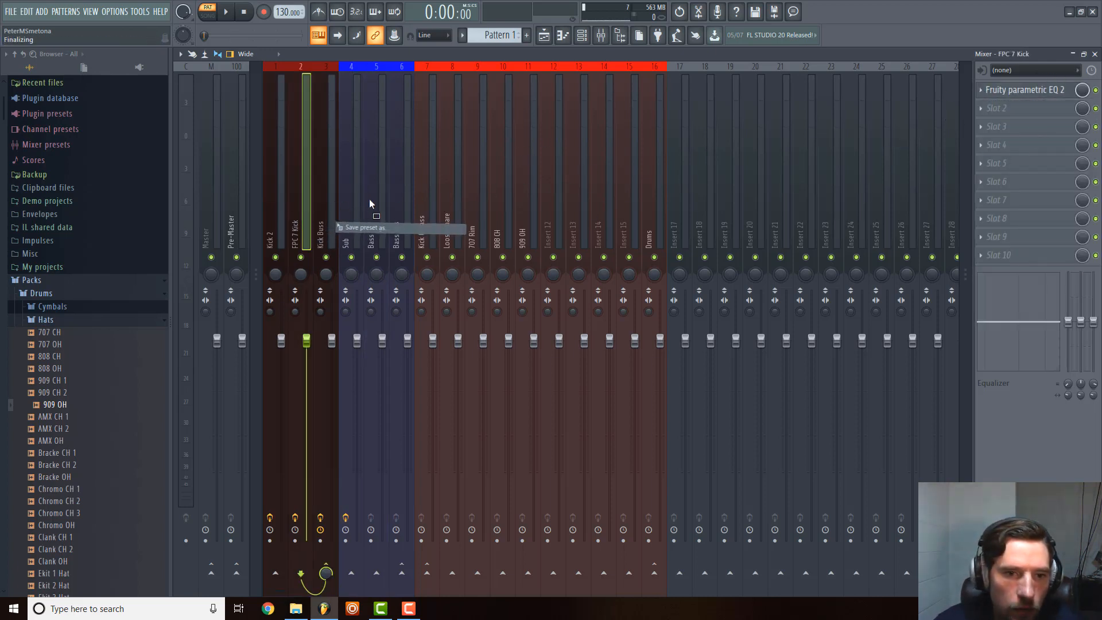
left_click(598, 167)
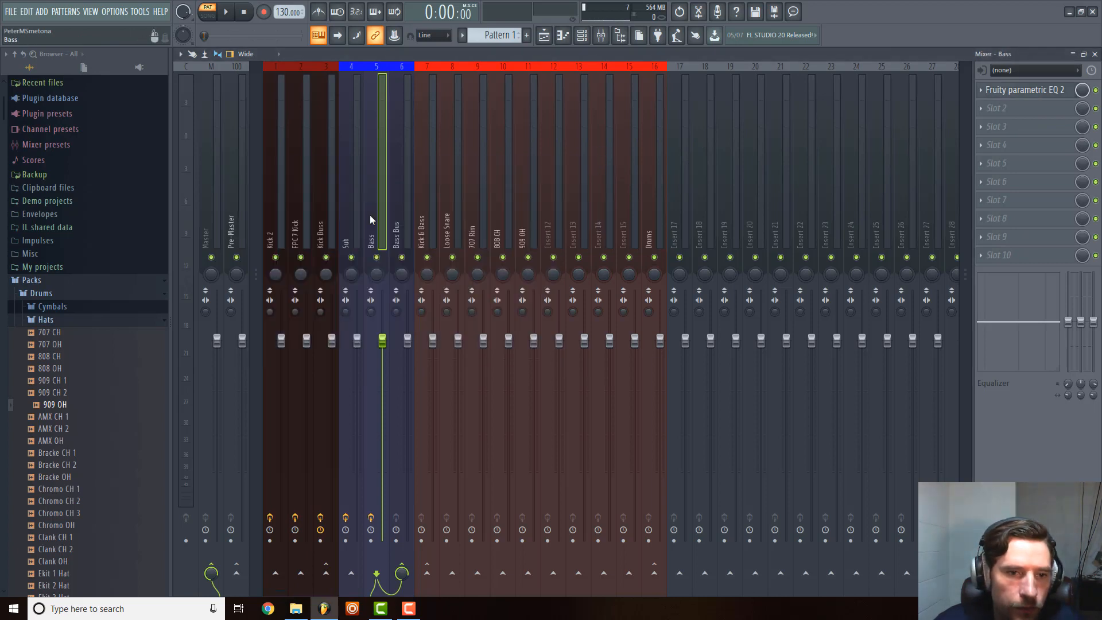
Copy the Fruity Limiter from the Kick Buss track onto the Bass Bus mixer track and close its window.
left_click(308, 218)
left_click(327, 210)
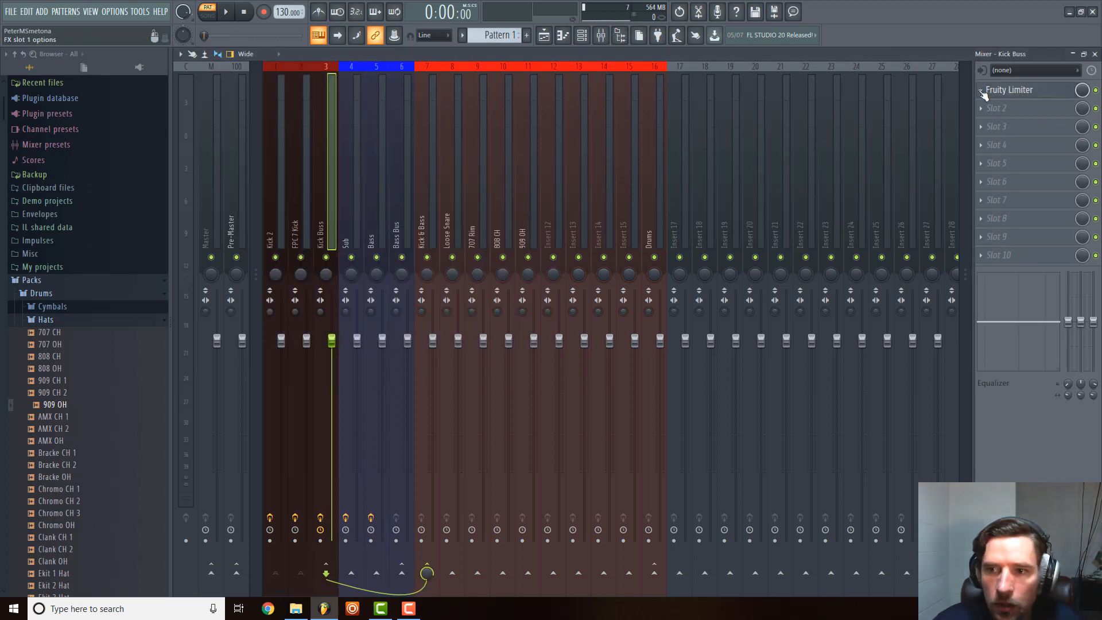
left_click(982, 90)
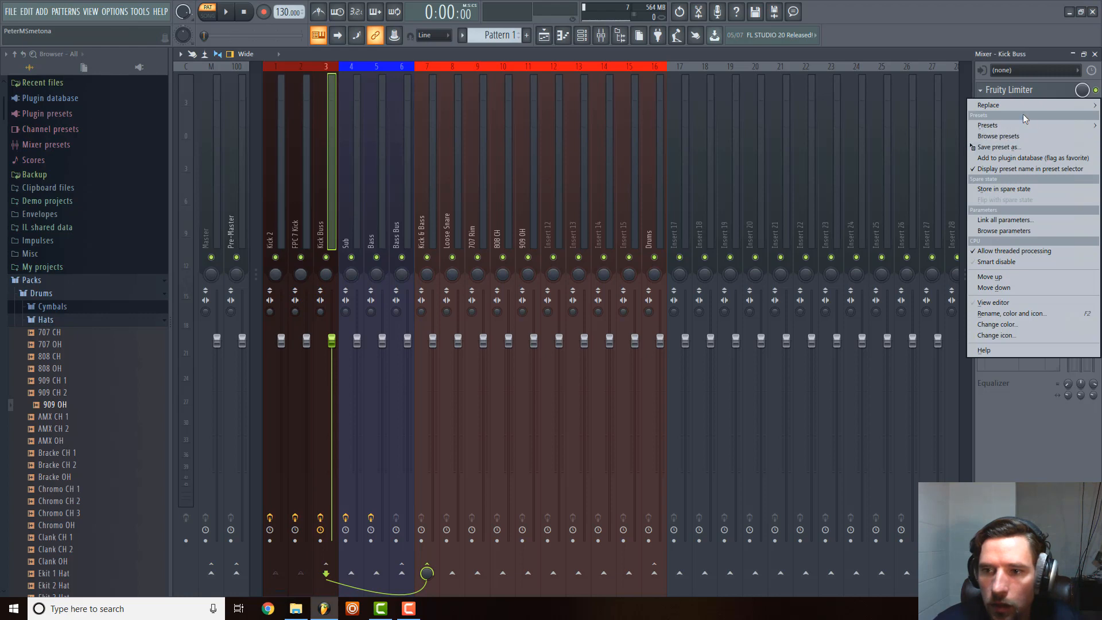
left_click_drag(999, 147, 394, 210)
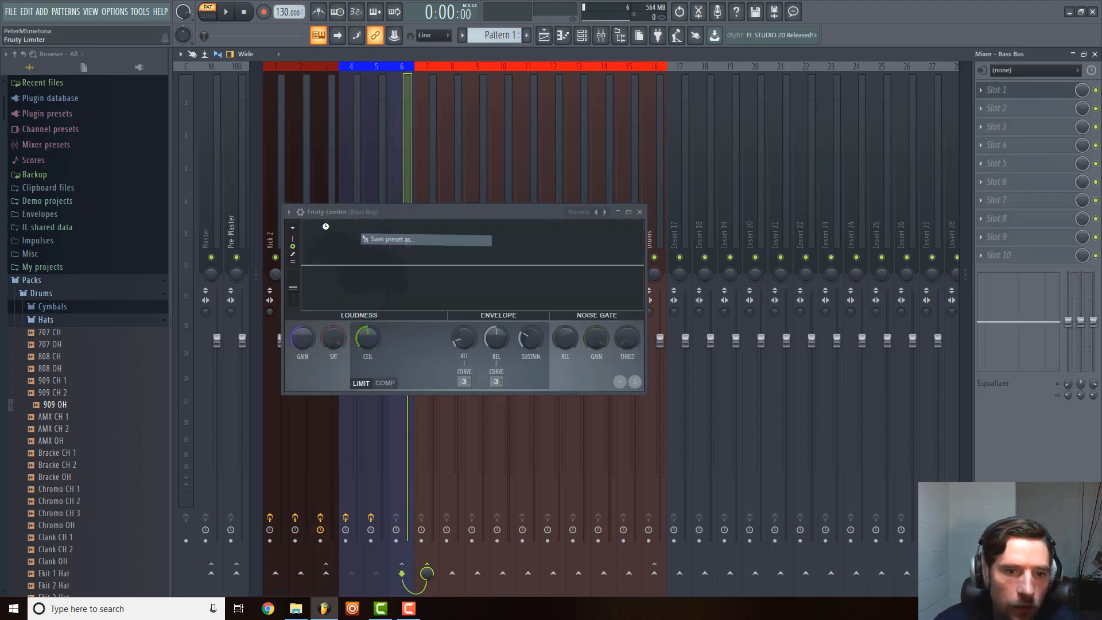
left_click(651, 212)
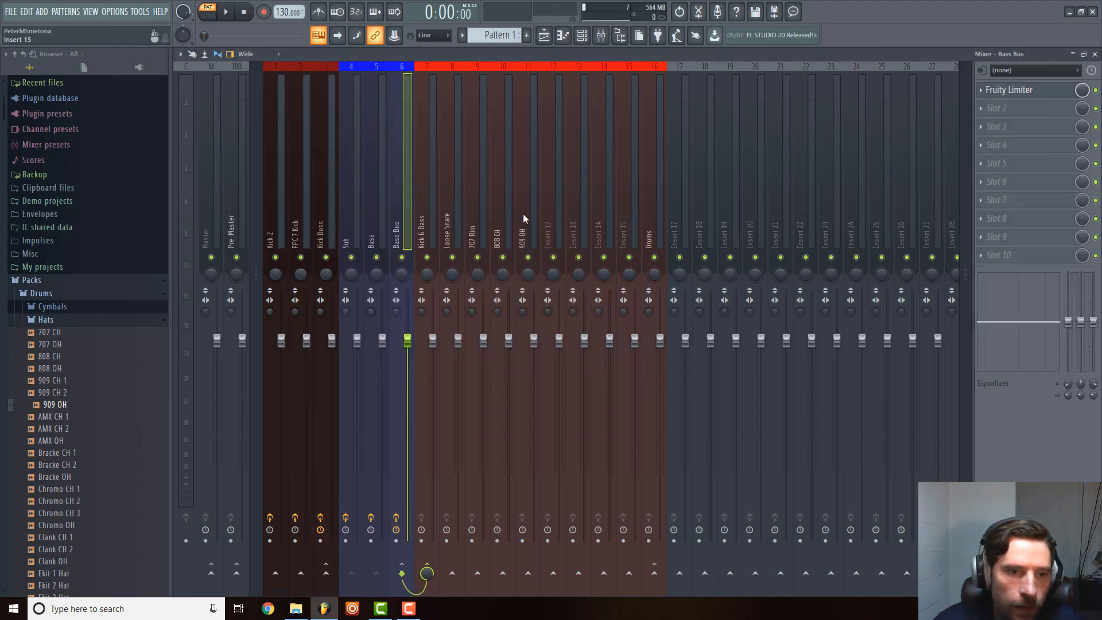
Load Fruity Parametric EQ 2 into slot 1 and Fruity Limiter into slot 10 of the Pre-Master track, closing both plugin windows.
left_click(231, 188)
left_click(1001, 93)
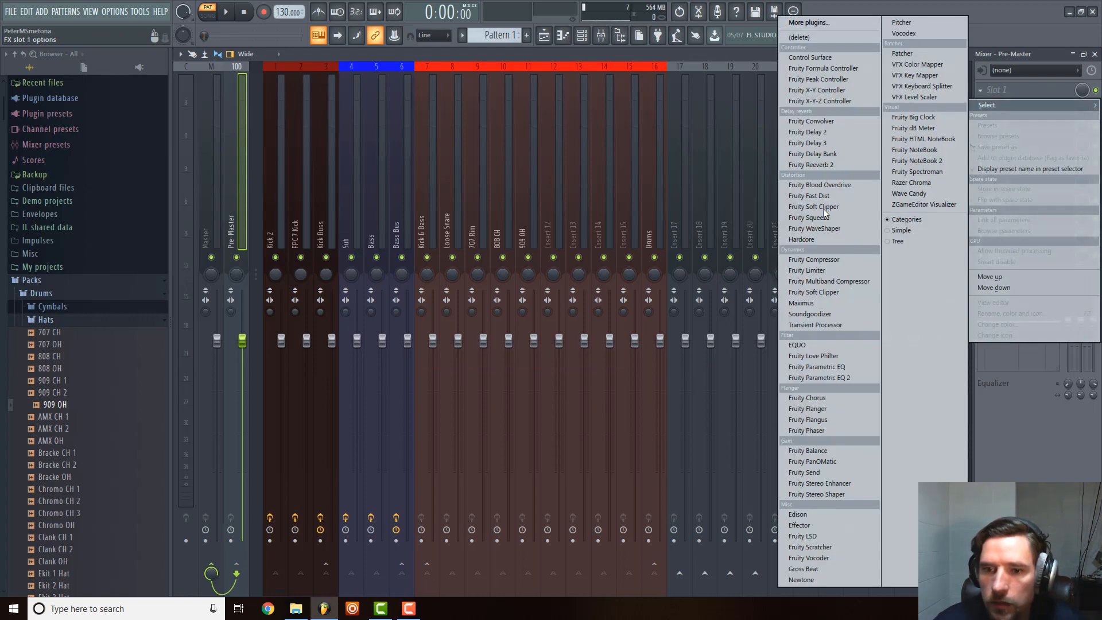
left_click(811, 377)
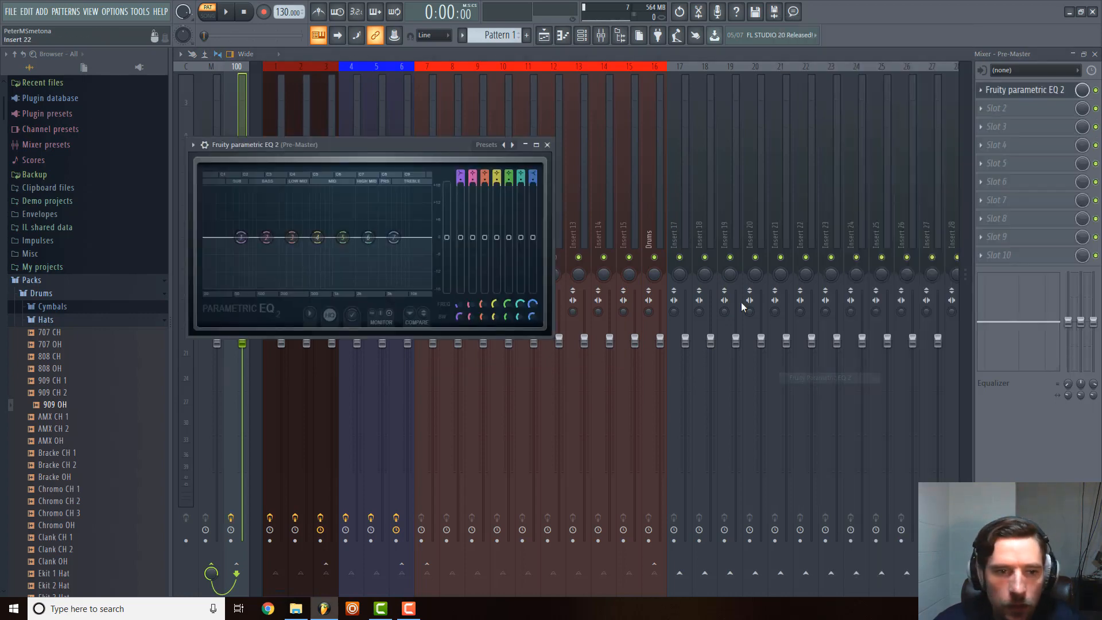
left_click(548, 145)
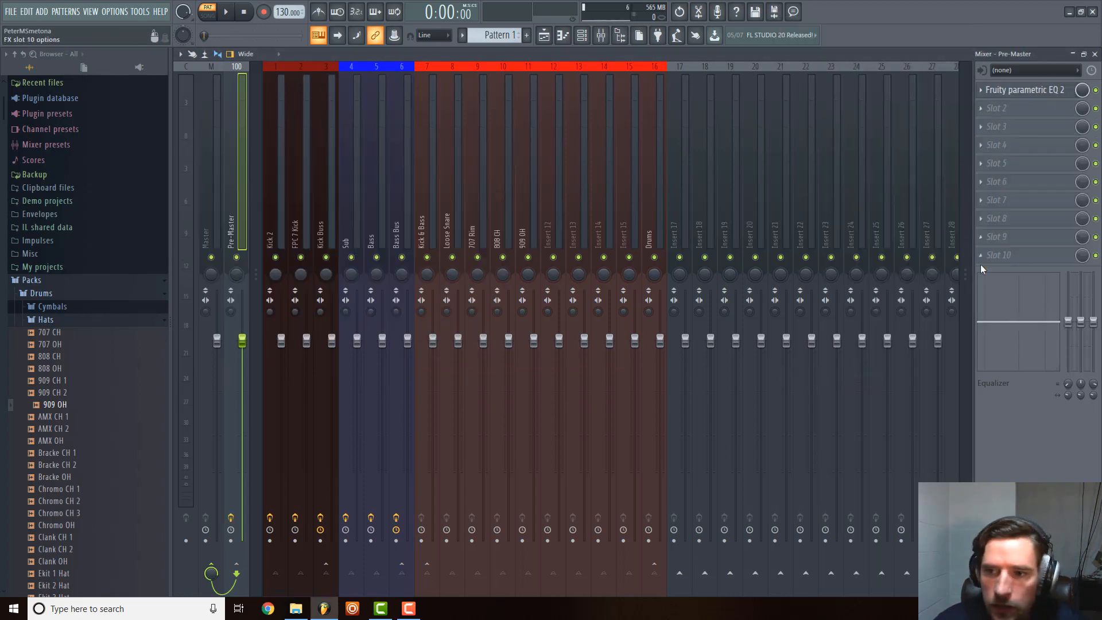
left_click(993, 255)
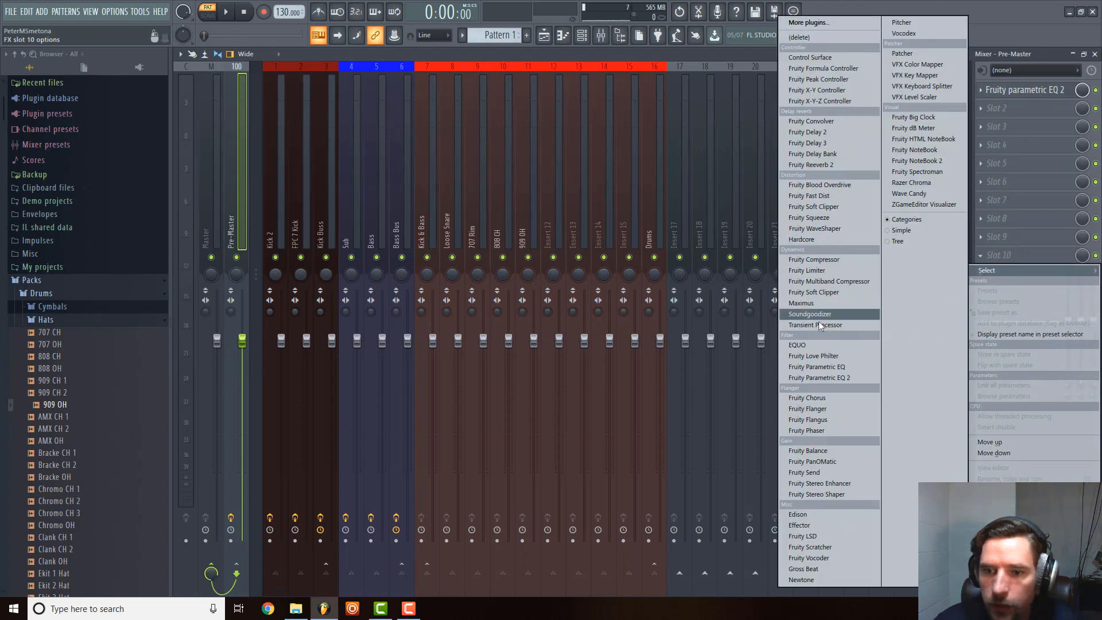
left_click(830, 271)
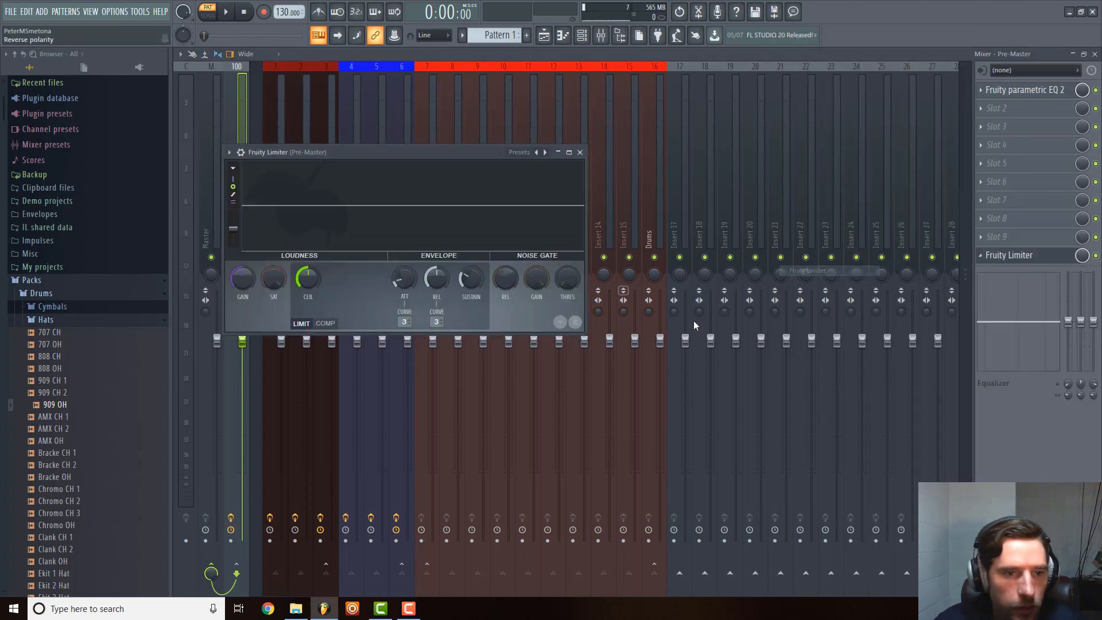
left_click(580, 152)
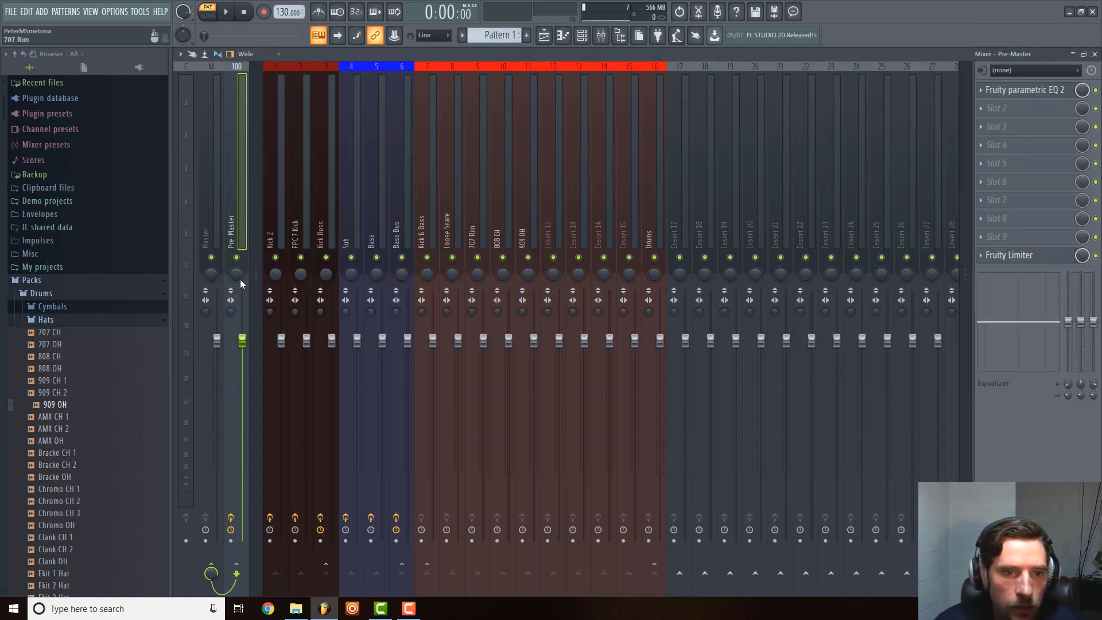
Add separators in front of the Kick & Bass and Sub mixer tracks.
right_click(423, 206)
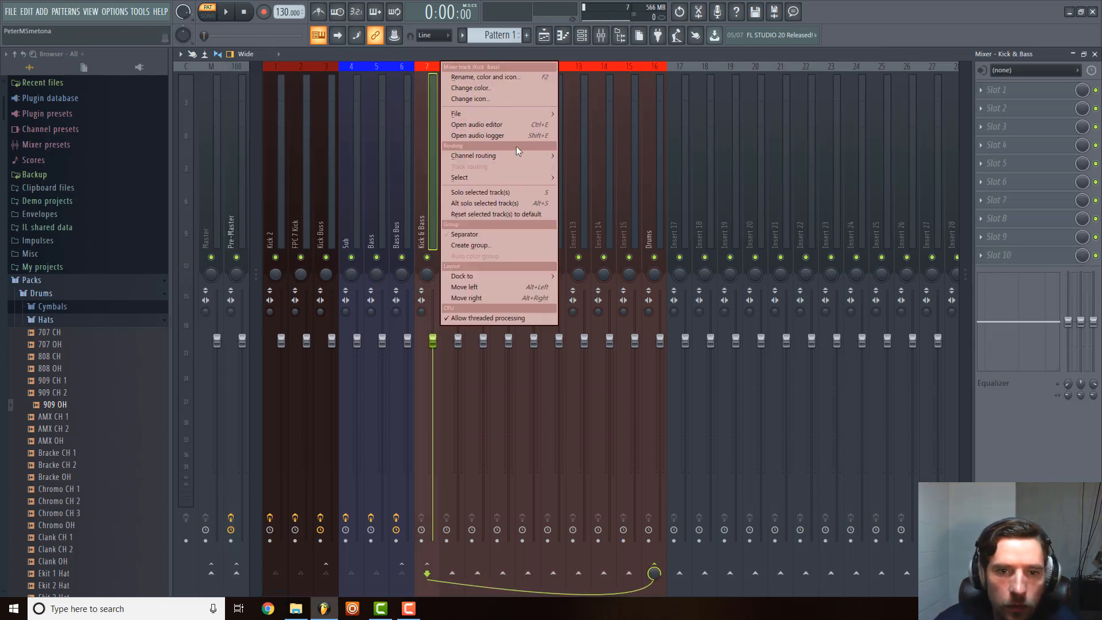
left_click(500, 237)
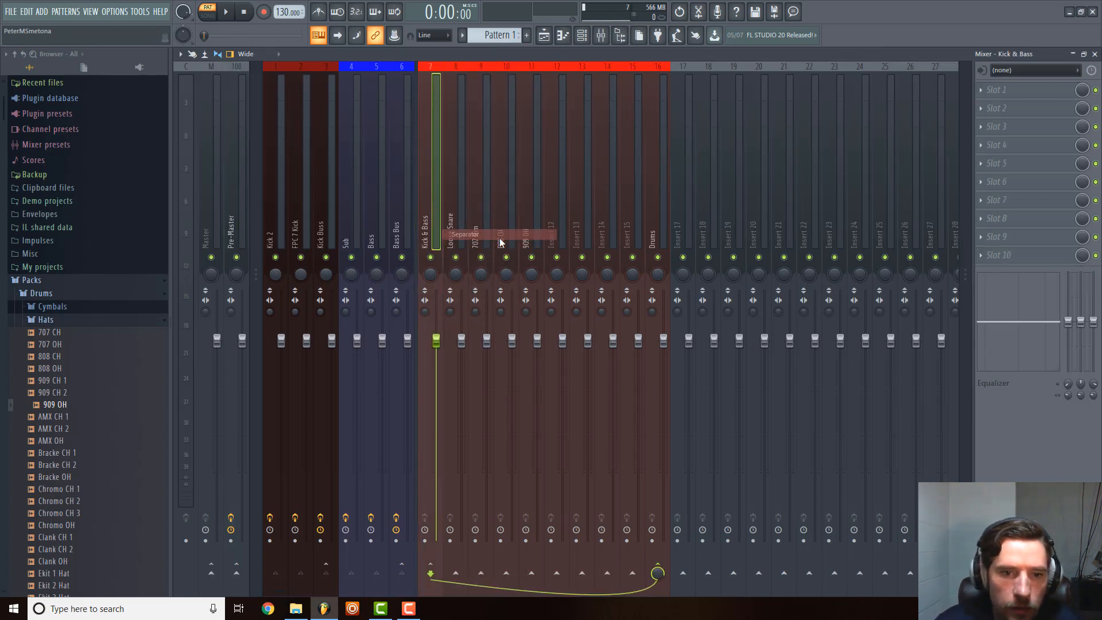
right_click(339, 221)
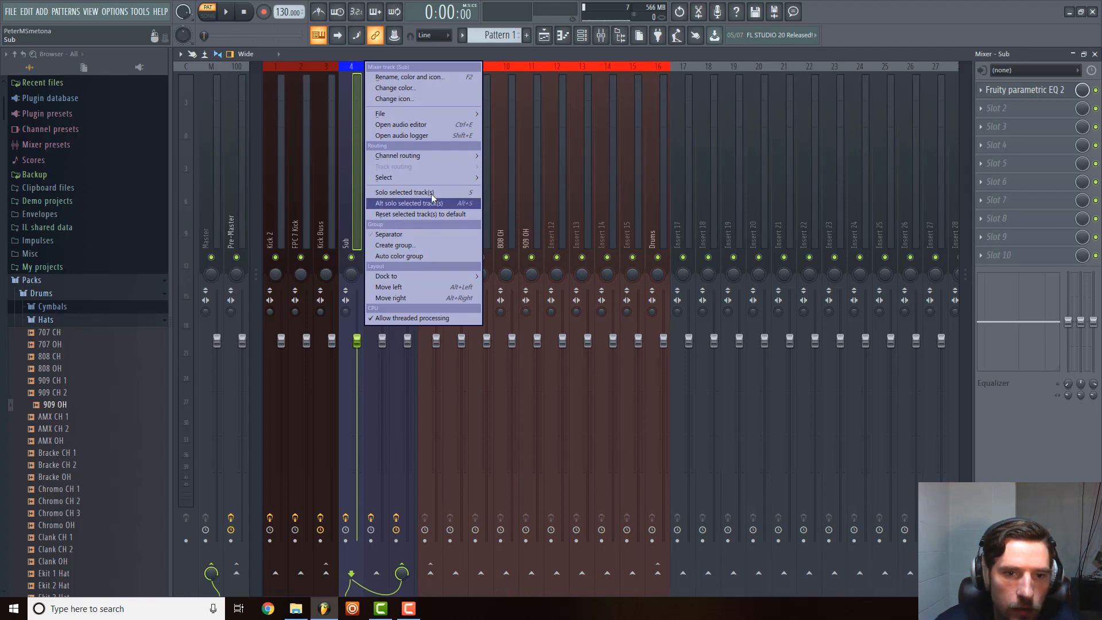
left_click(421, 235)
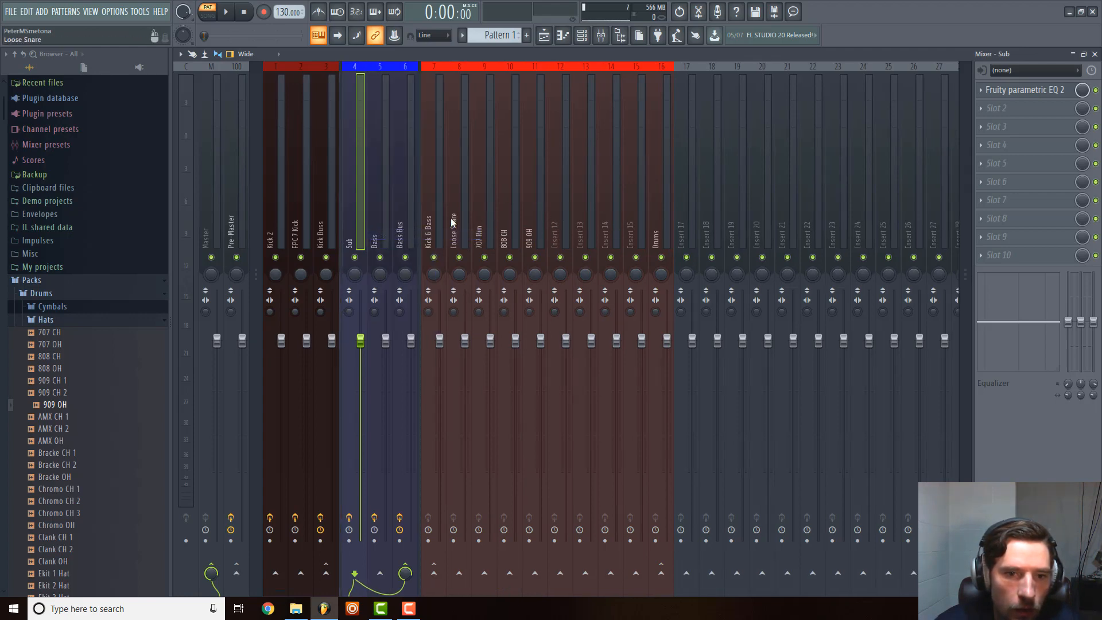
left_click(433, 219)
left_click(676, 211)
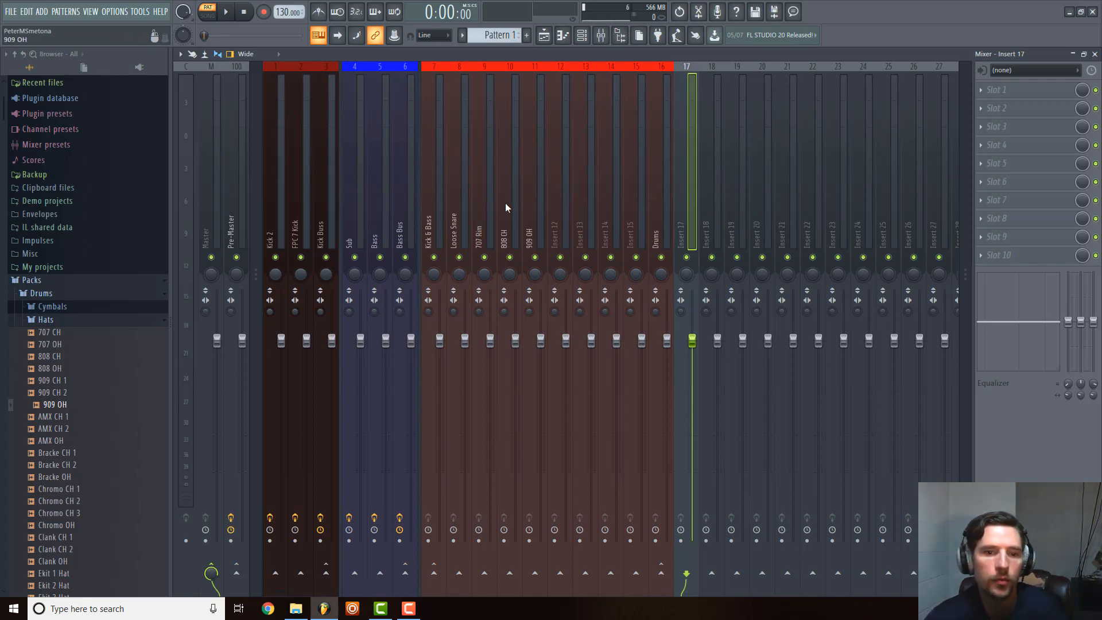
left_click(438, 193)
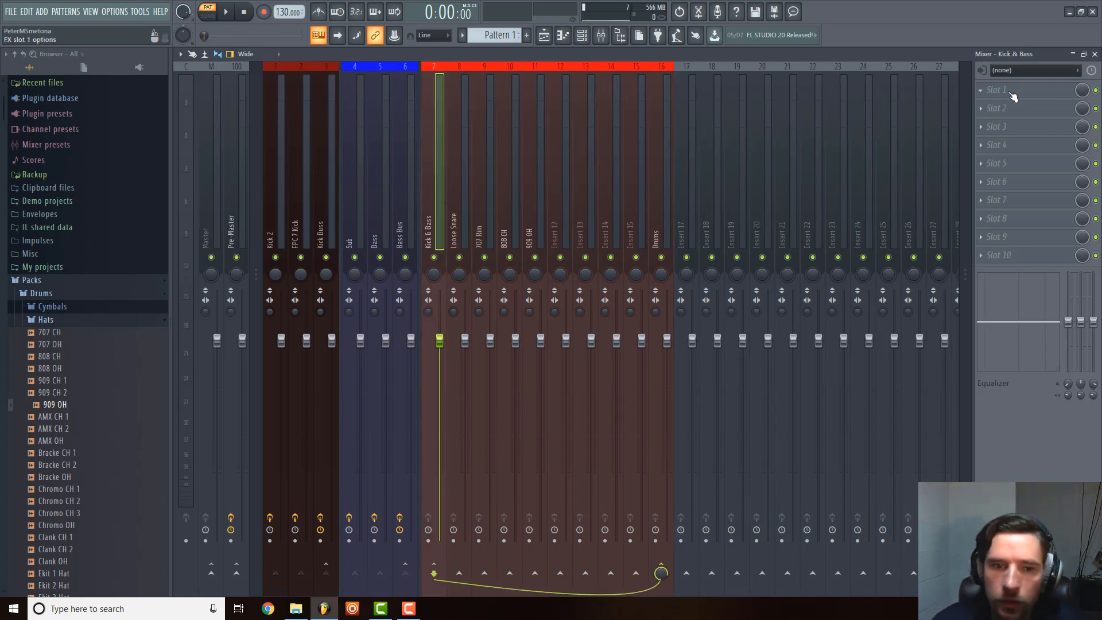
left_click(992, 92)
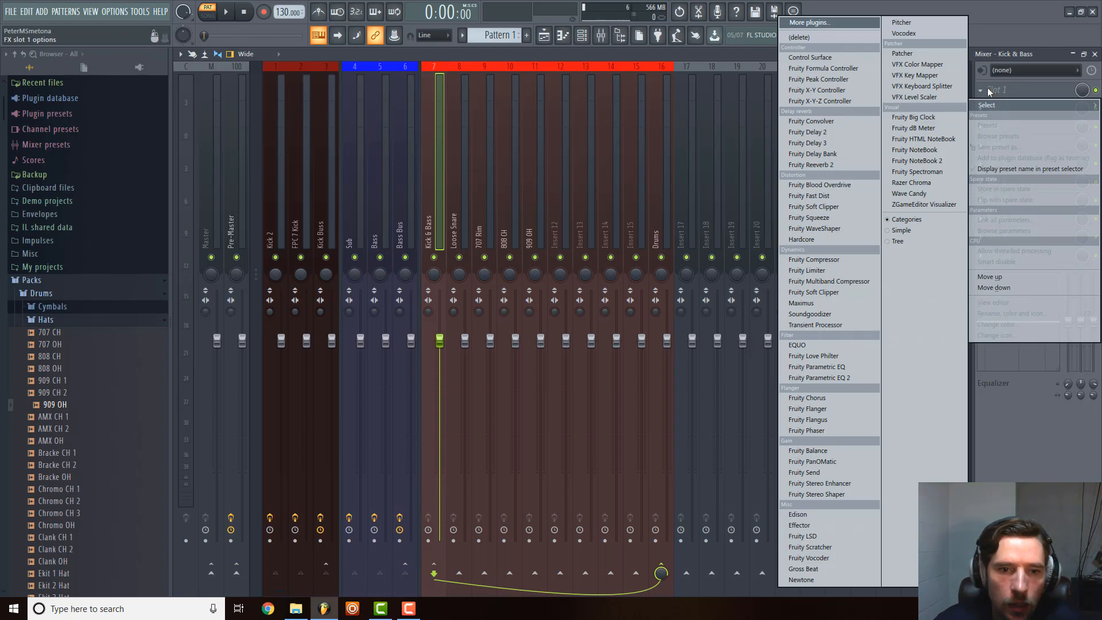
left_click(428, 195)
left_click(463, 188)
Recolour the Kick & Bass mixer track from red to dark blue using the basic colours.
left_click(436, 194)
right_click(436, 195)
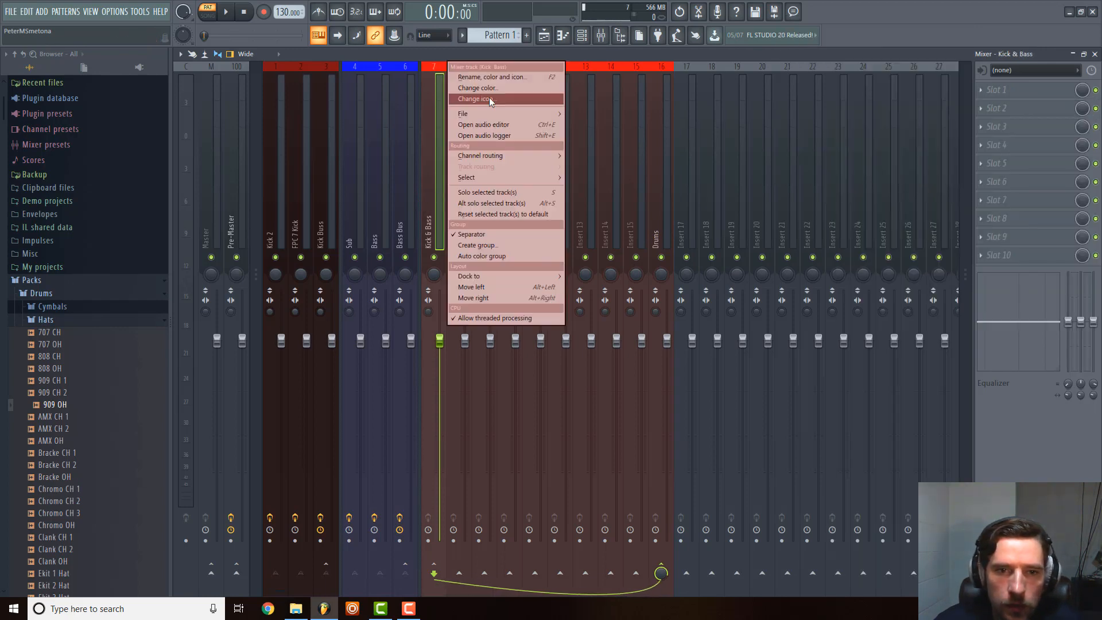
left_click(504, 88)
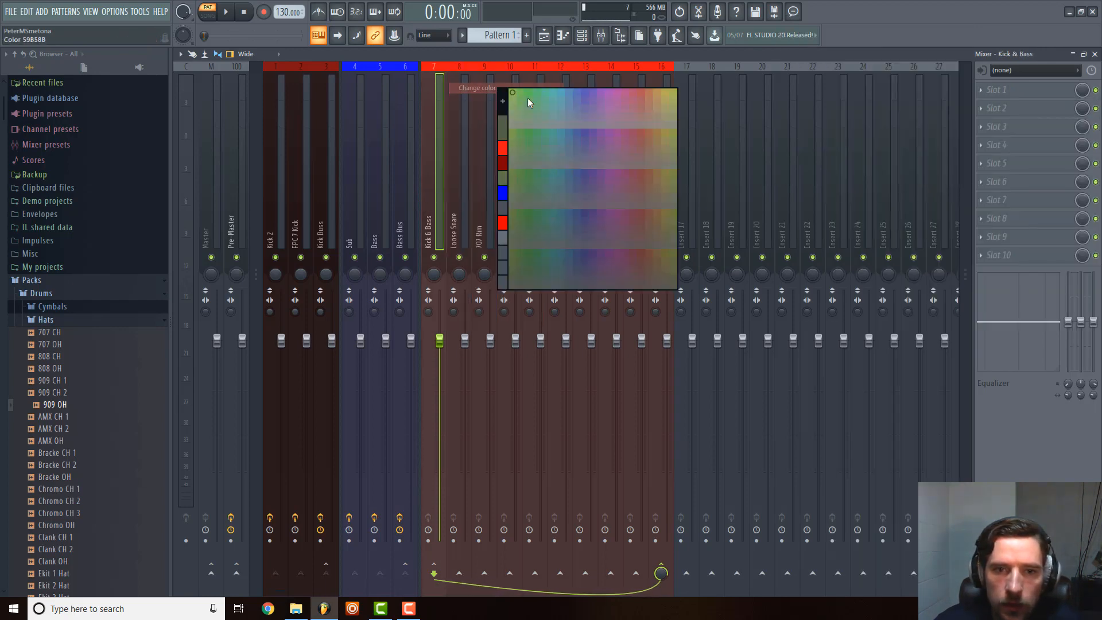
left_click(504, 196)
right_click(436, 153)
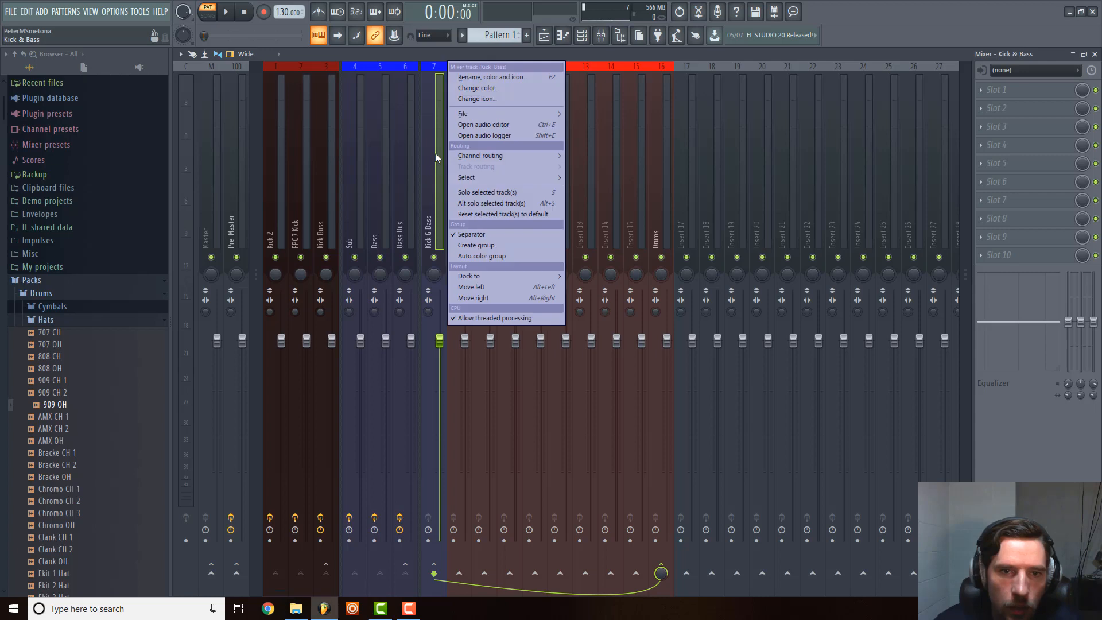
left_click(503, 88)
left_click(507, 101)
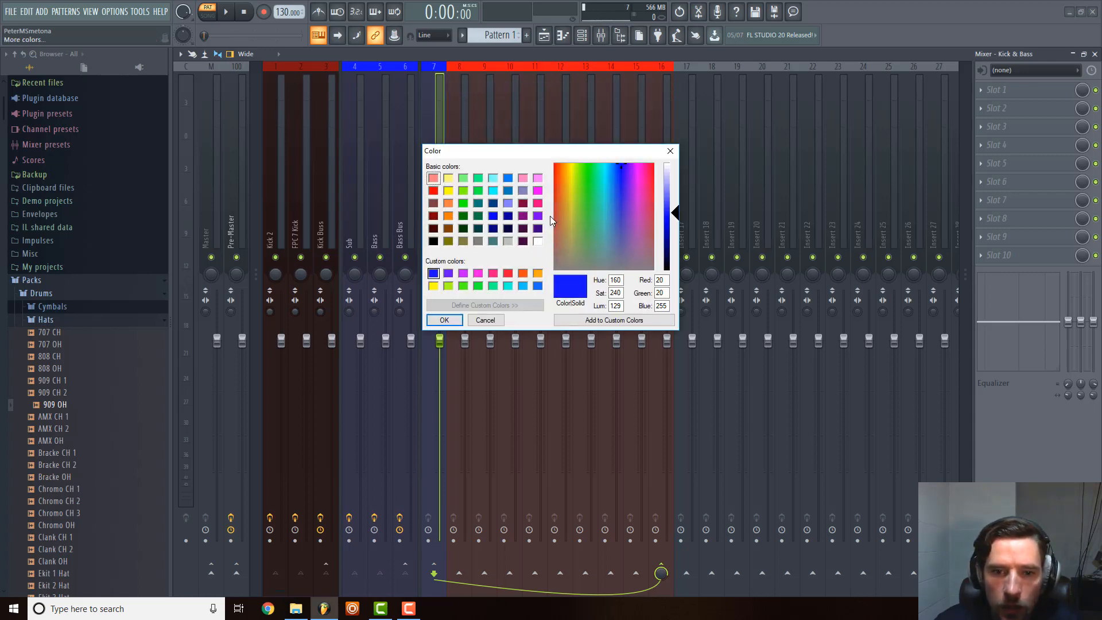
left_click(508, 218)
left_click(444, 320)
left_click(517, 156)
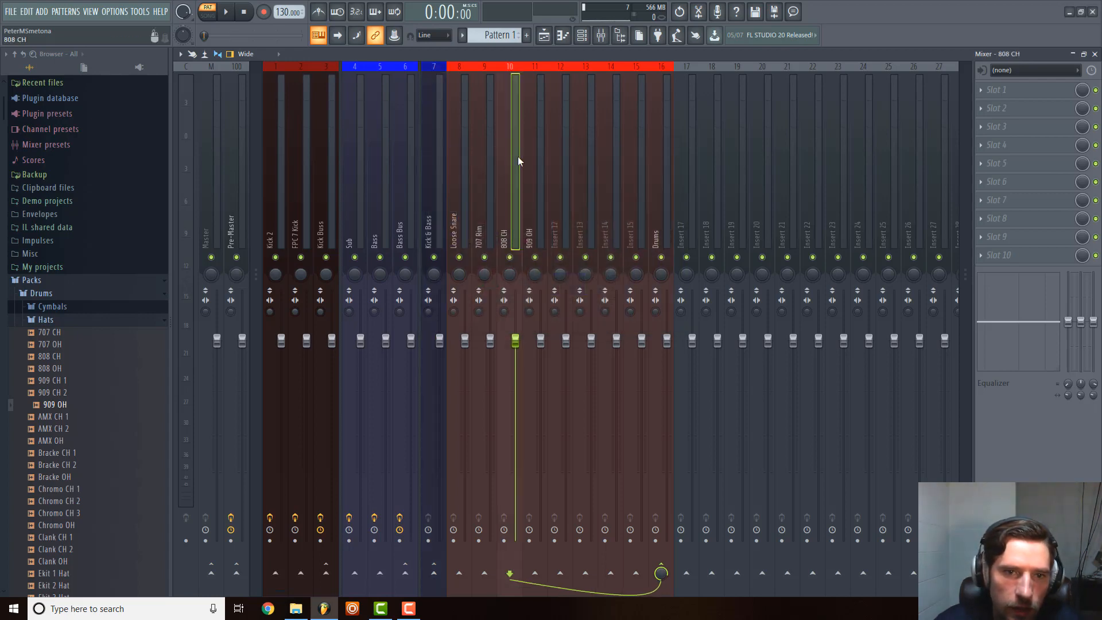
Add a separator in front of the Loose Snare track and route the Kick & Bass track to Pre-Master instead of Drums.
left_click(433, 160)
right_click(457, 173)
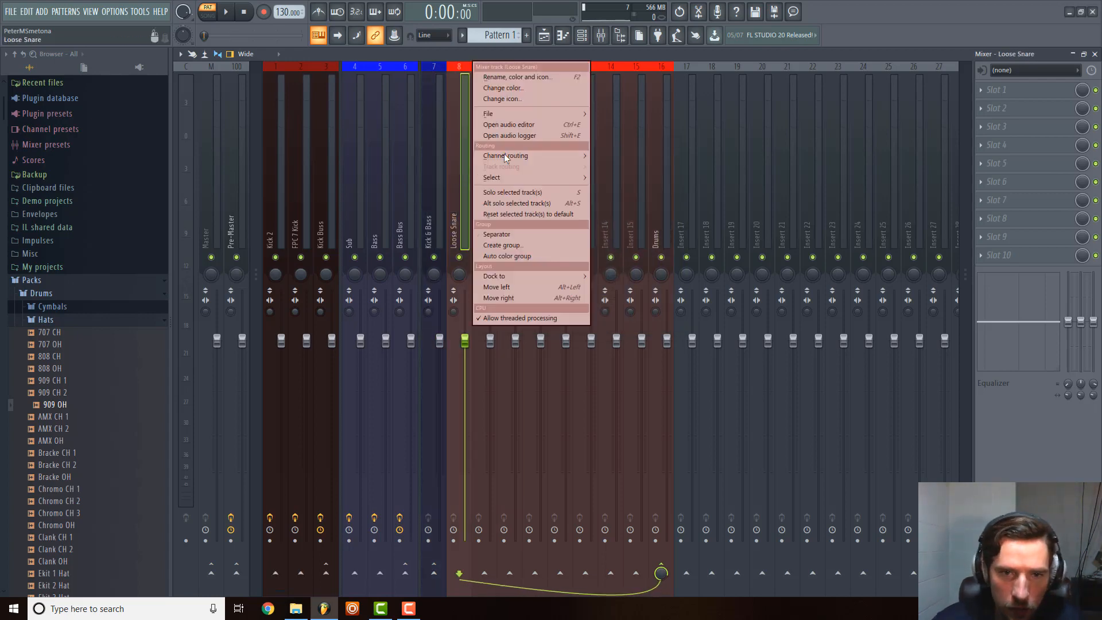
left_click(428, 205)
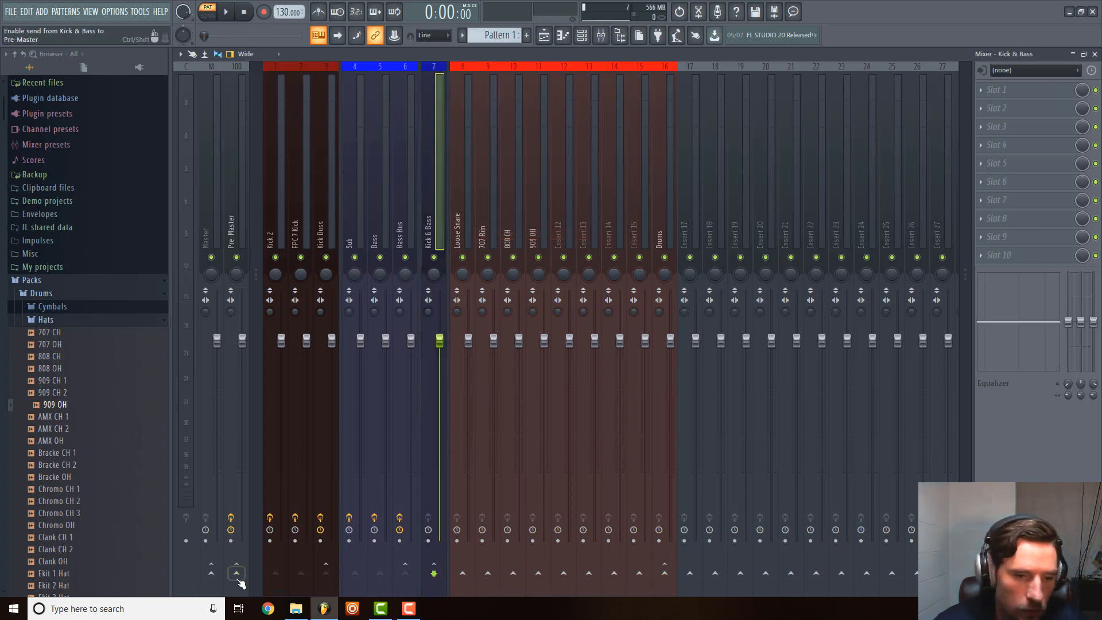
left_click(407, 185)
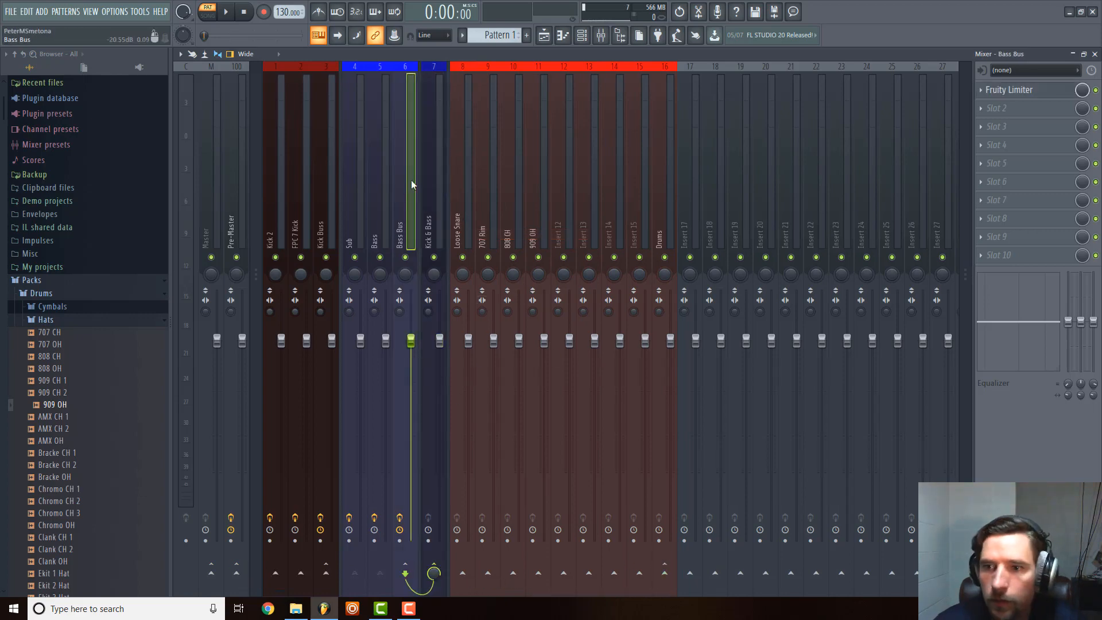
Load Fruity Parametric EQ 2 into slot 1 and Fruity Limiter into slot 2 of the Kick & Bass track, closing both plugin windows.
left_click(440, 163)
left_click(999, 90)
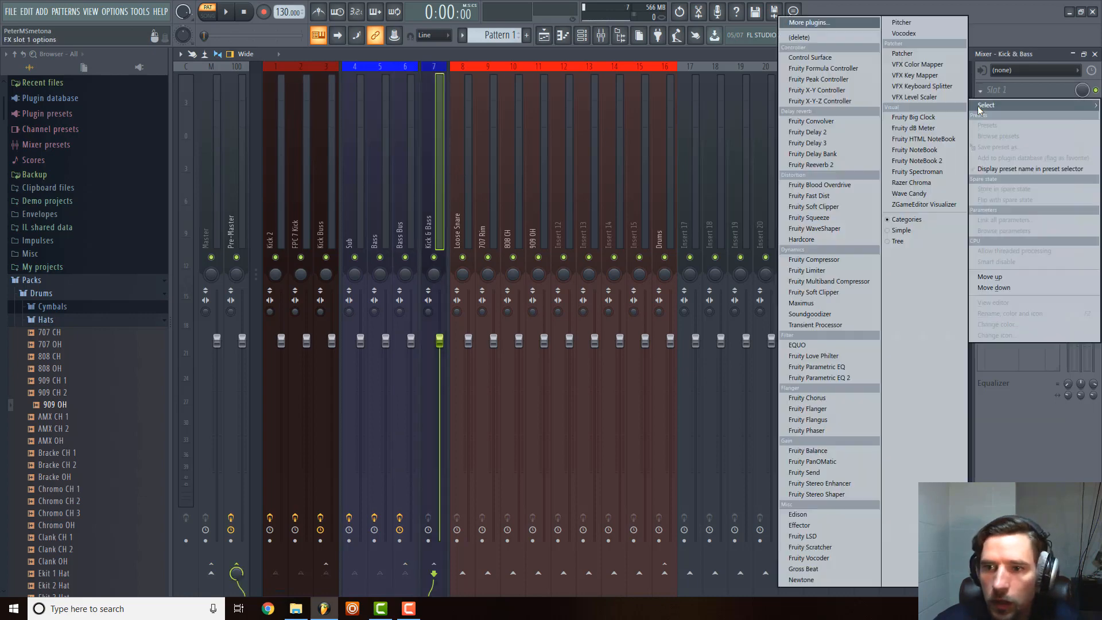
left_click(835, 378)
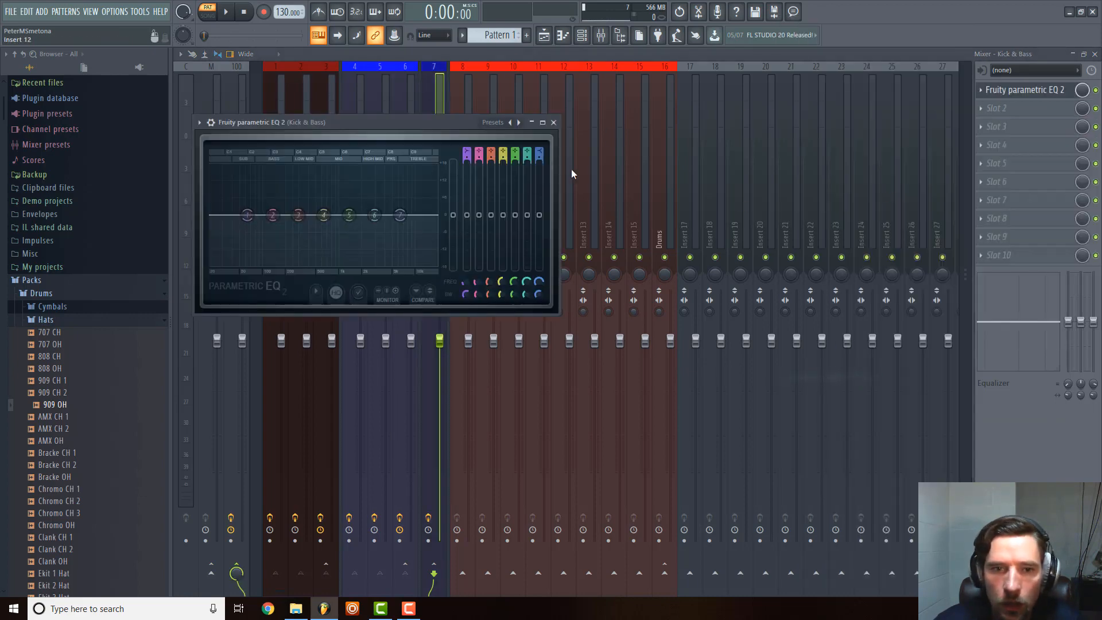
left_click(560, 124)
left_click(1014, 108)
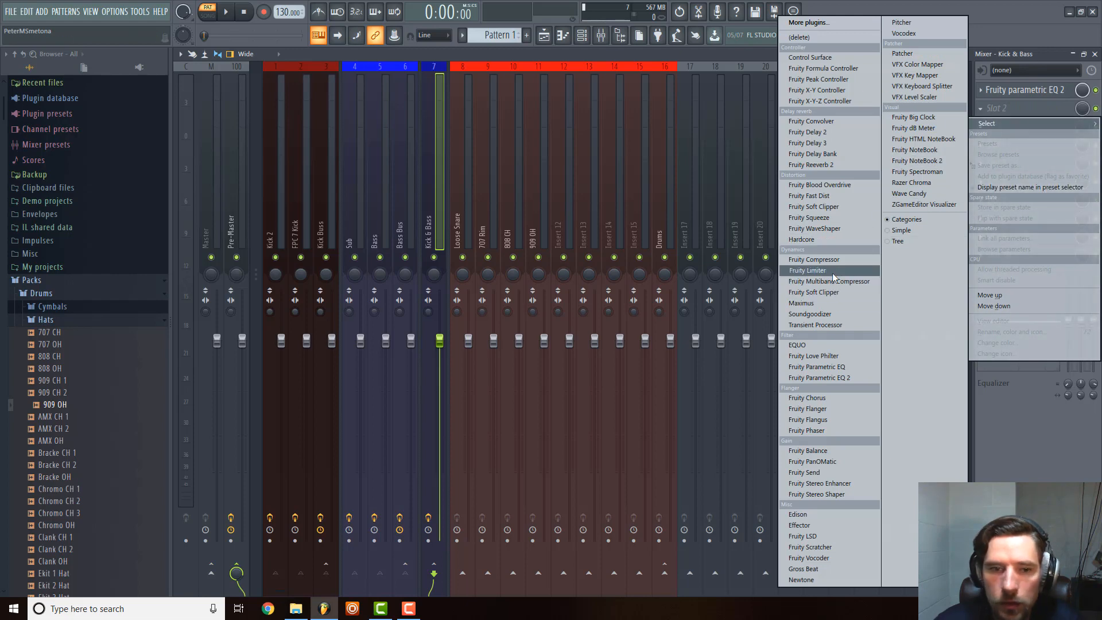
left_click(810, 270)
left_click(535, 108)
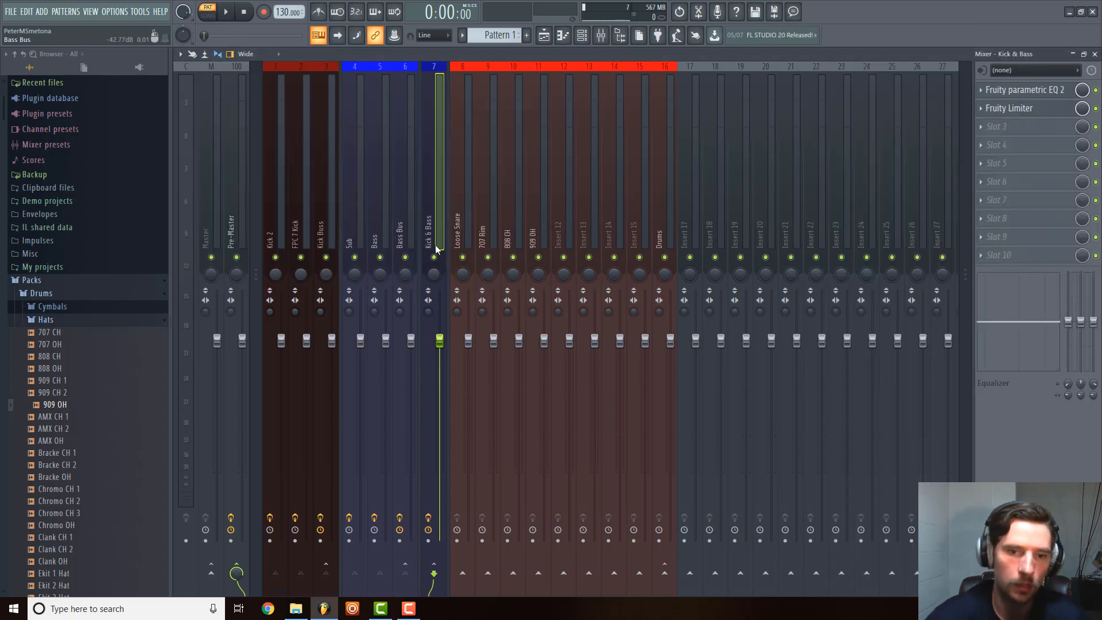
Find the Decapitator plugin with "dec", load it into slot 2 of the FPC 7 Kick track, and close its window.
left_click(302, 204)
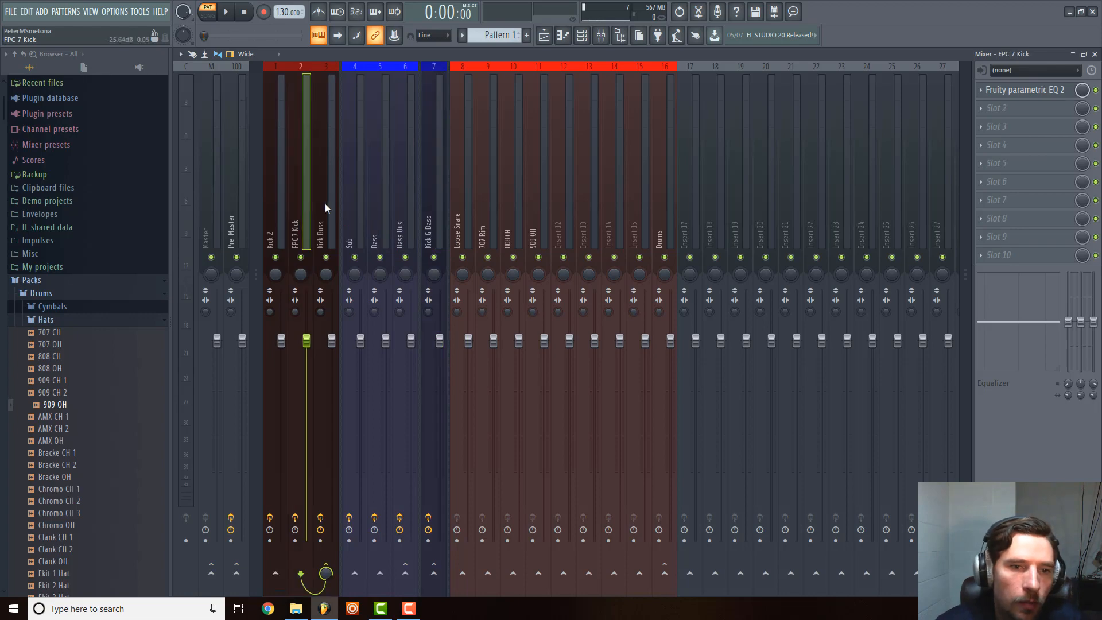
left_click(988, 108)
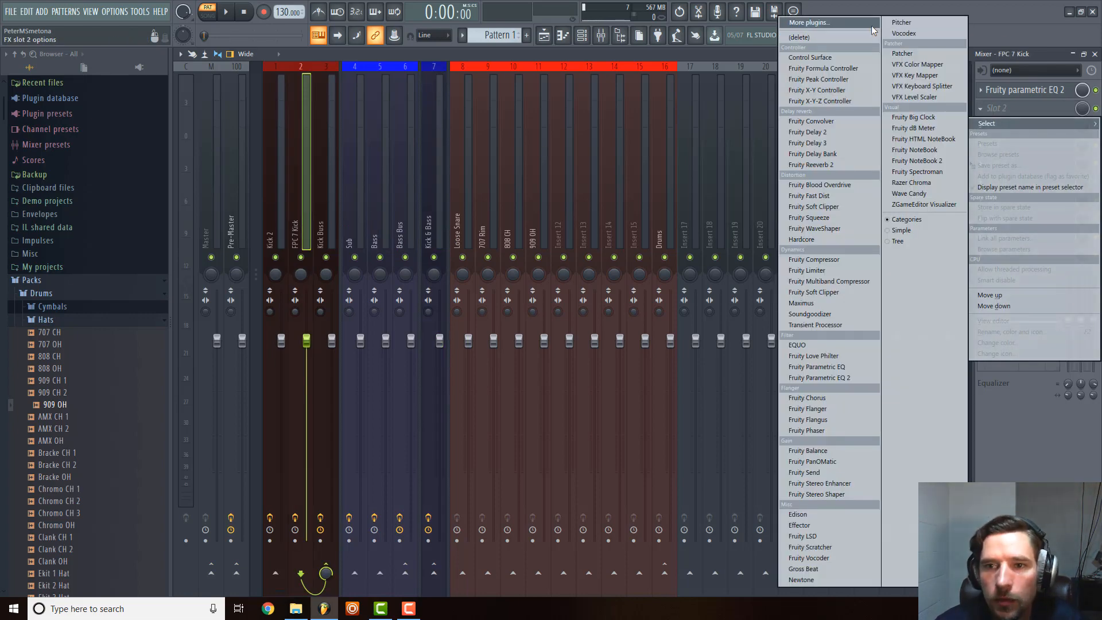
left_click(810, 23)
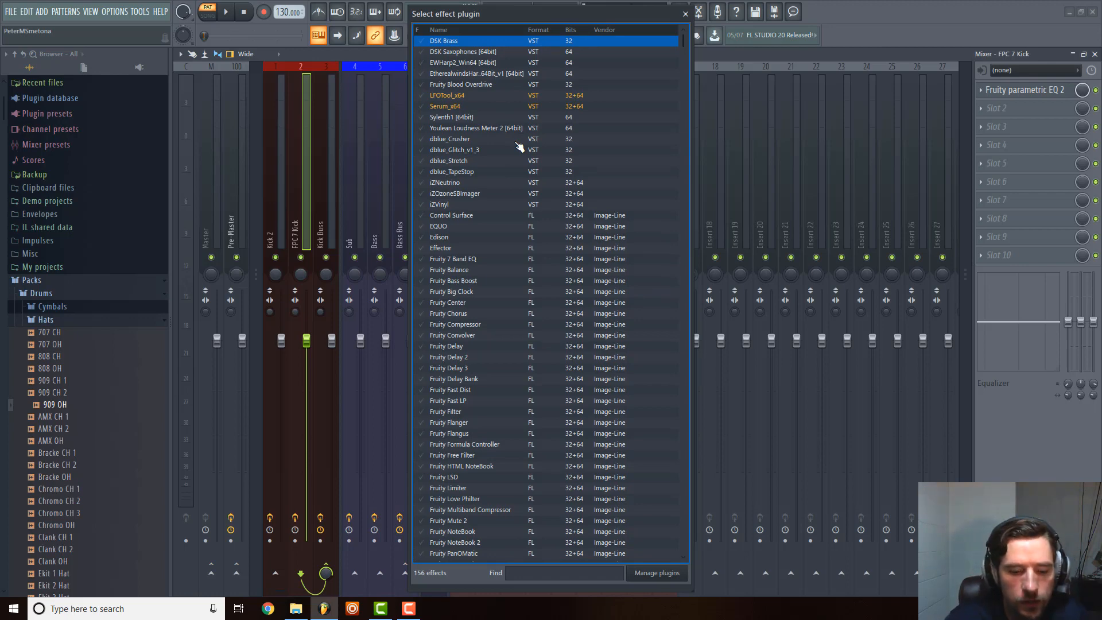
type("dec")
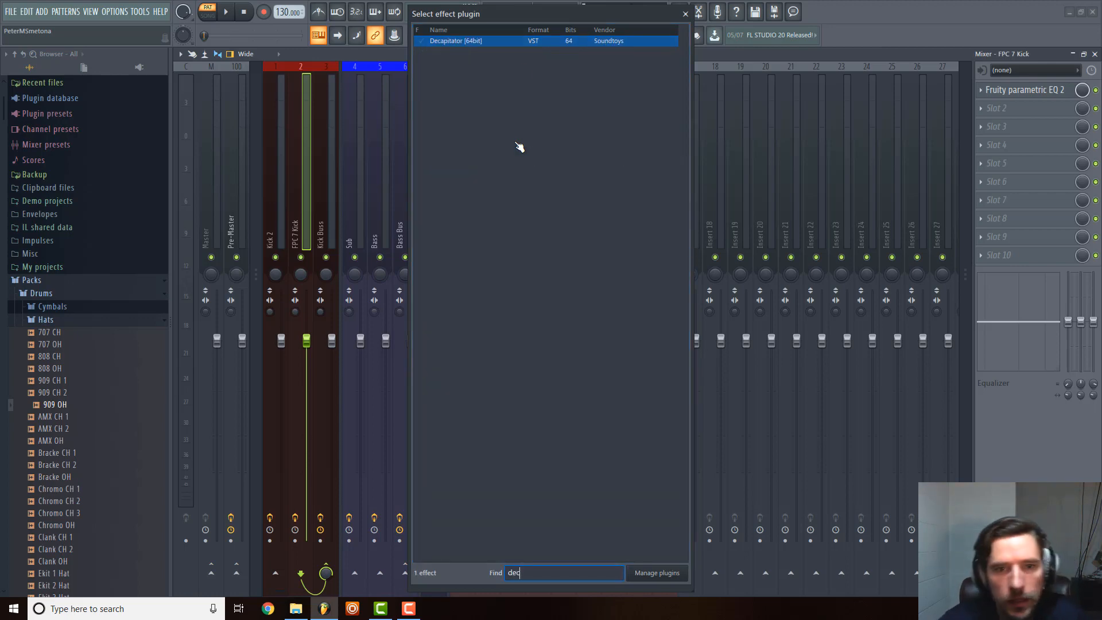
double_click(509, 42)
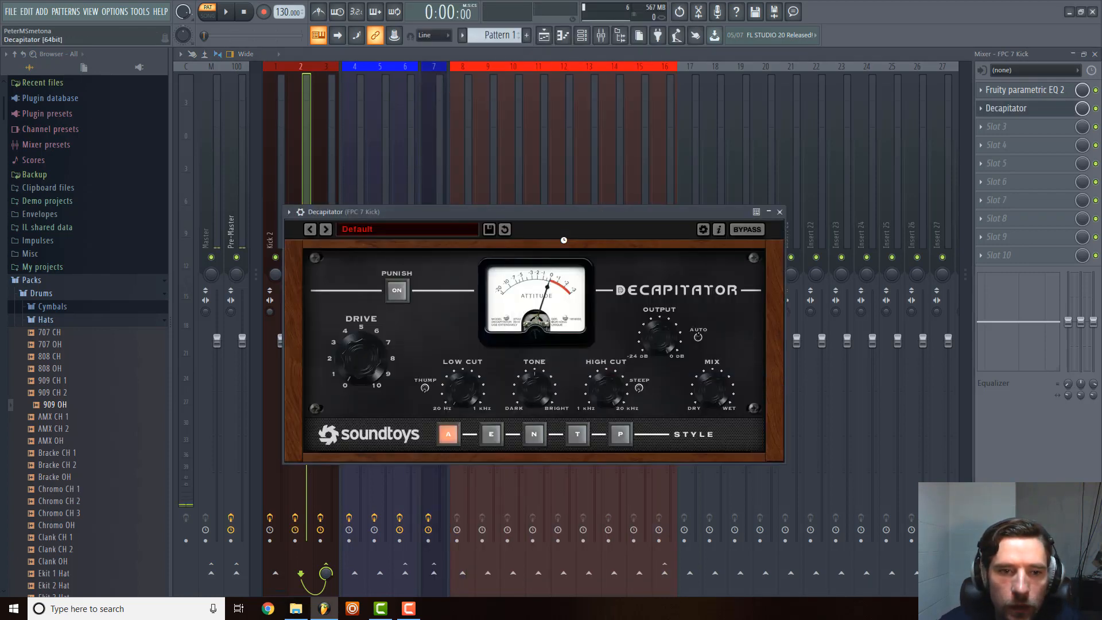
left_click(781, 217)
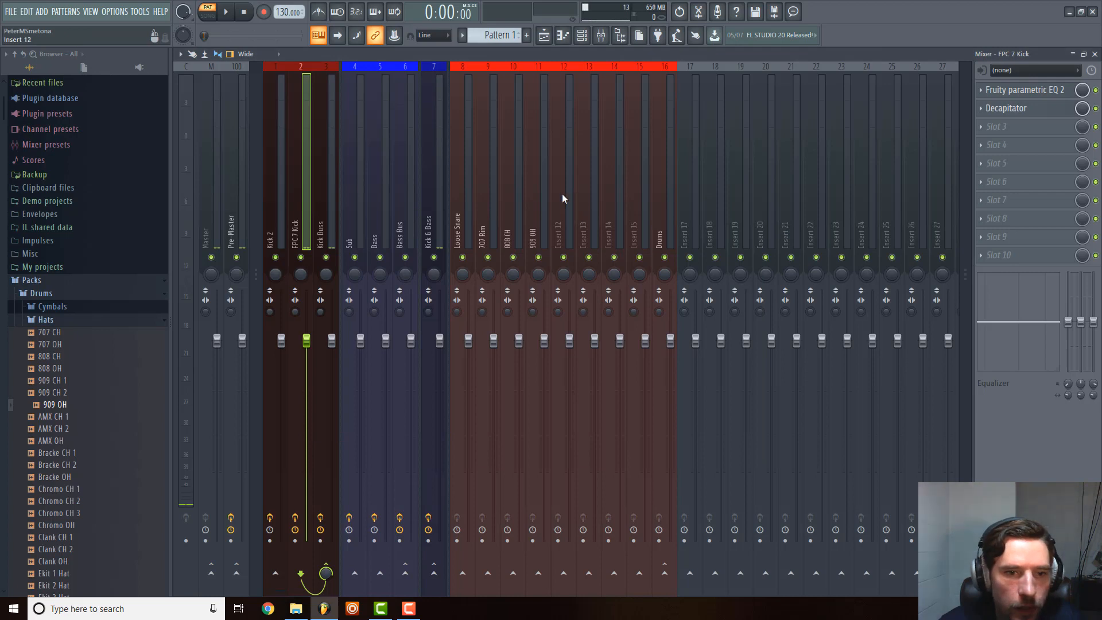
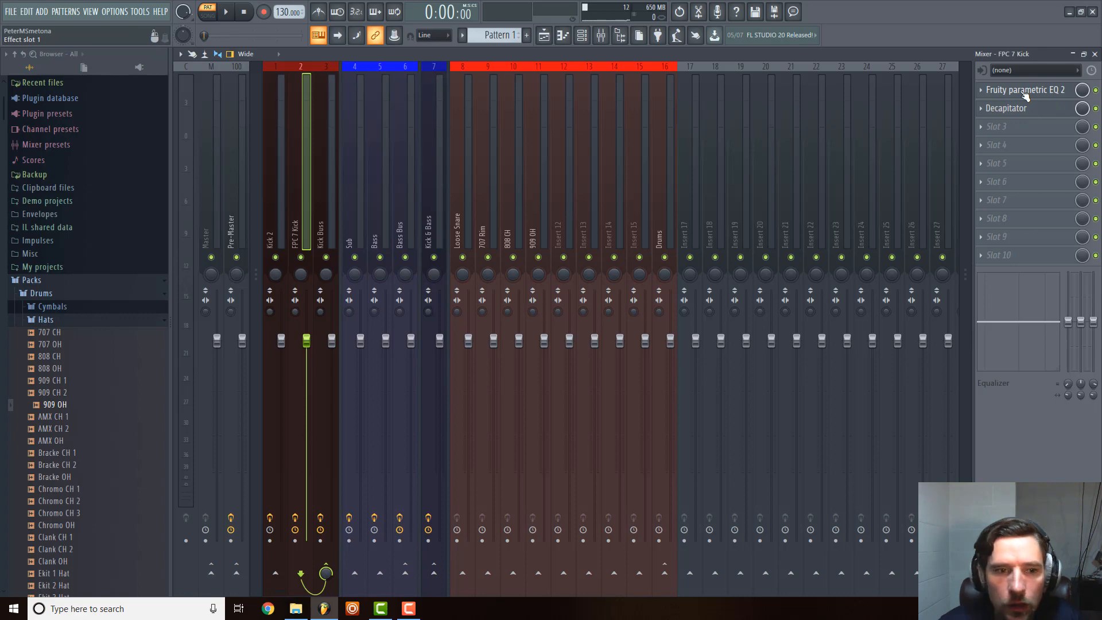
Load Fruity Parametric EQ 2 into slot 3 of the FPC 7 Kick track and close its window.
left_click(981, 90)
left_click(987, 95)
left_click(988, 127)
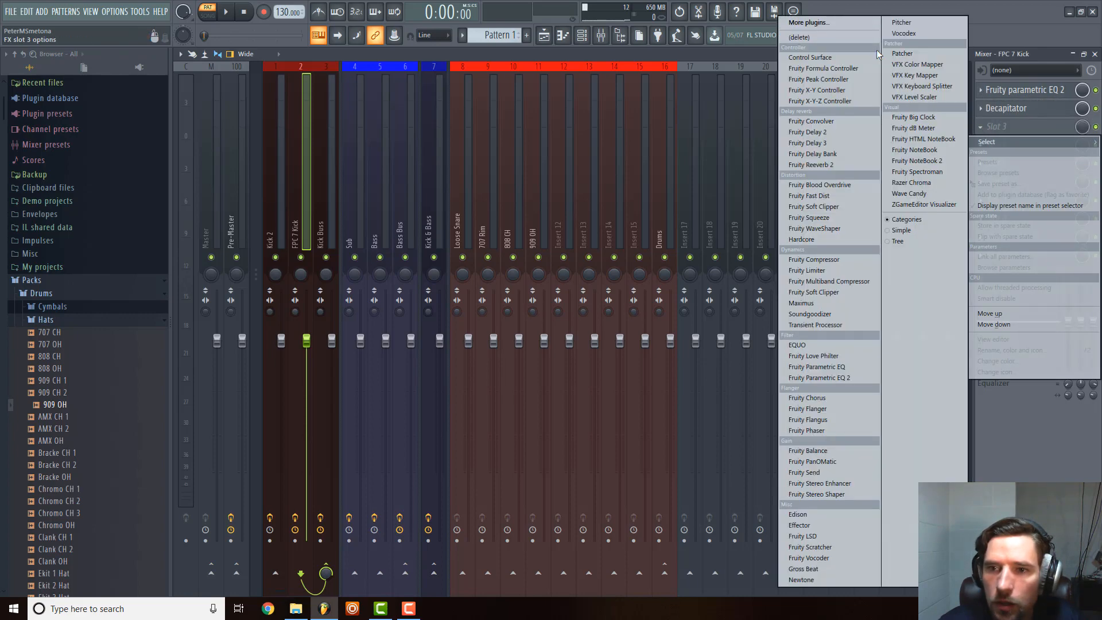
left_click(821, 378)
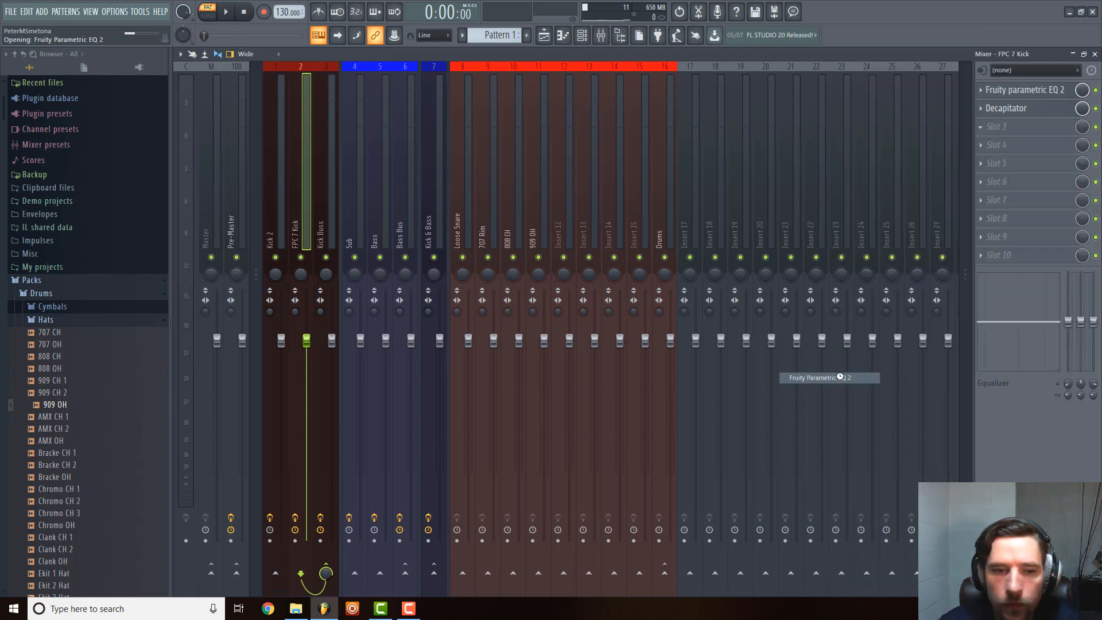
left_click(540, 108)
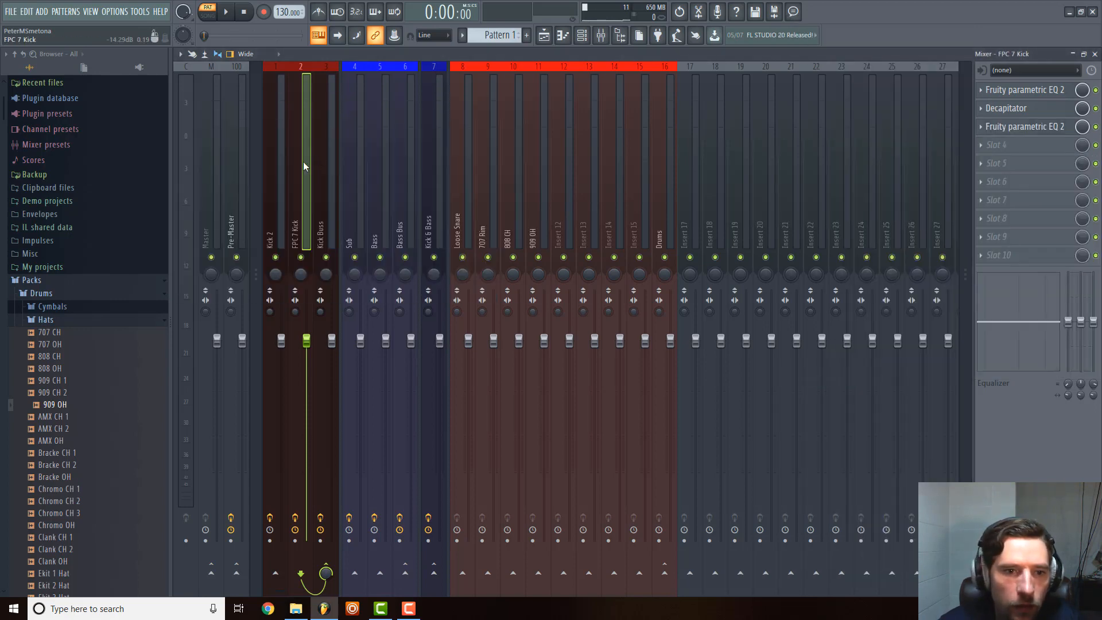
Copy the slot 1 Fruity Parametric EQ 2 preset from the FPC 7 Kick track to the Loose Snare track and close its window.
left_click(335, 175)
left_click(501, 183)
left_click(468, 181)
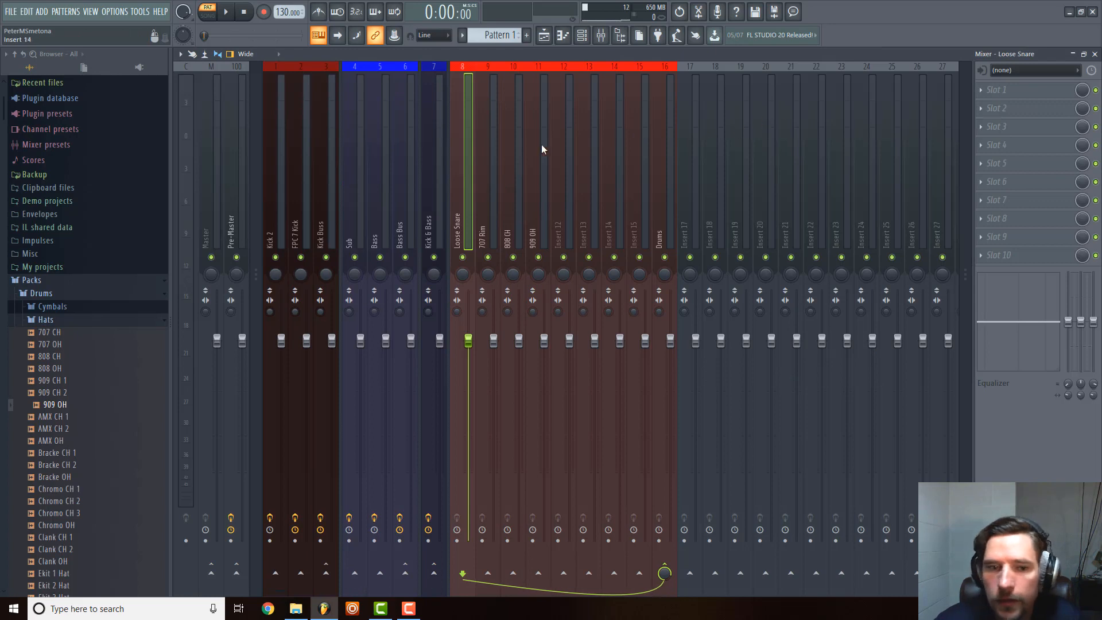
left_click(305, 185)
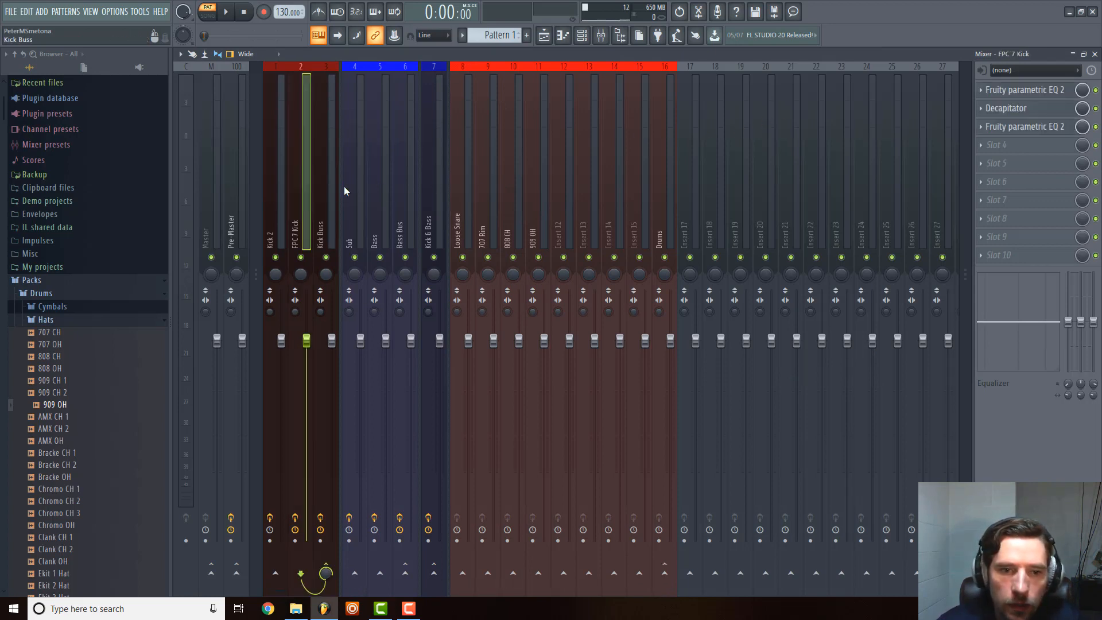
left_click(981, 90)
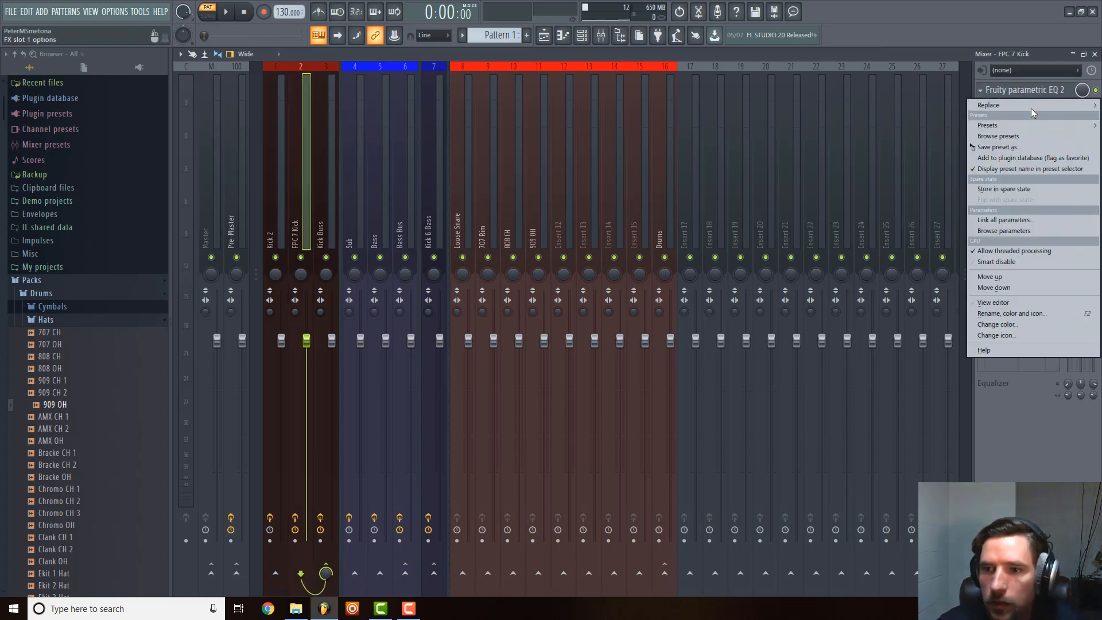
left_click_drag(1023, 148, 476, 187)
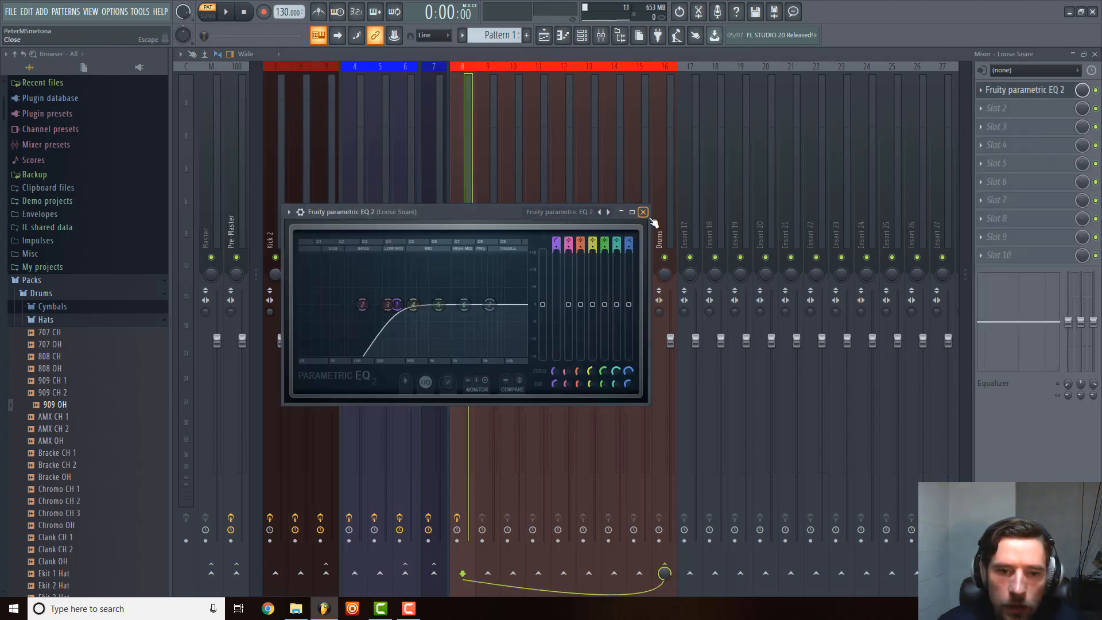
left_click(643, 212)
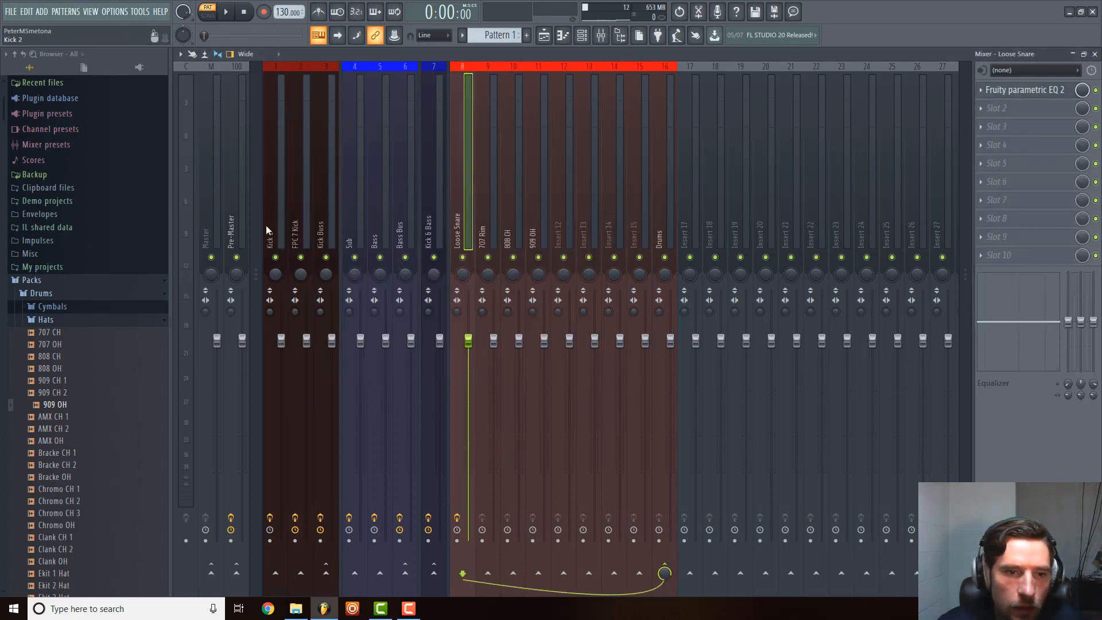
Copy the Loose Snare track's Fruity Parametric EQ 2 preset onto the 707 Rim track and close the plugin window.
right_click(460, 201)
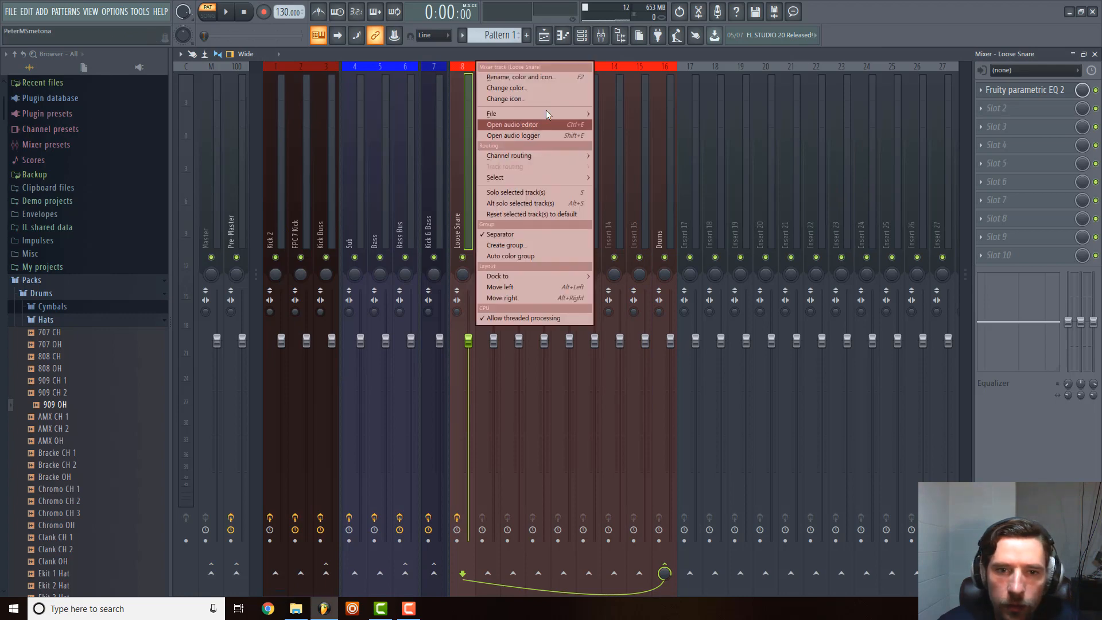
left_click(982, 90)
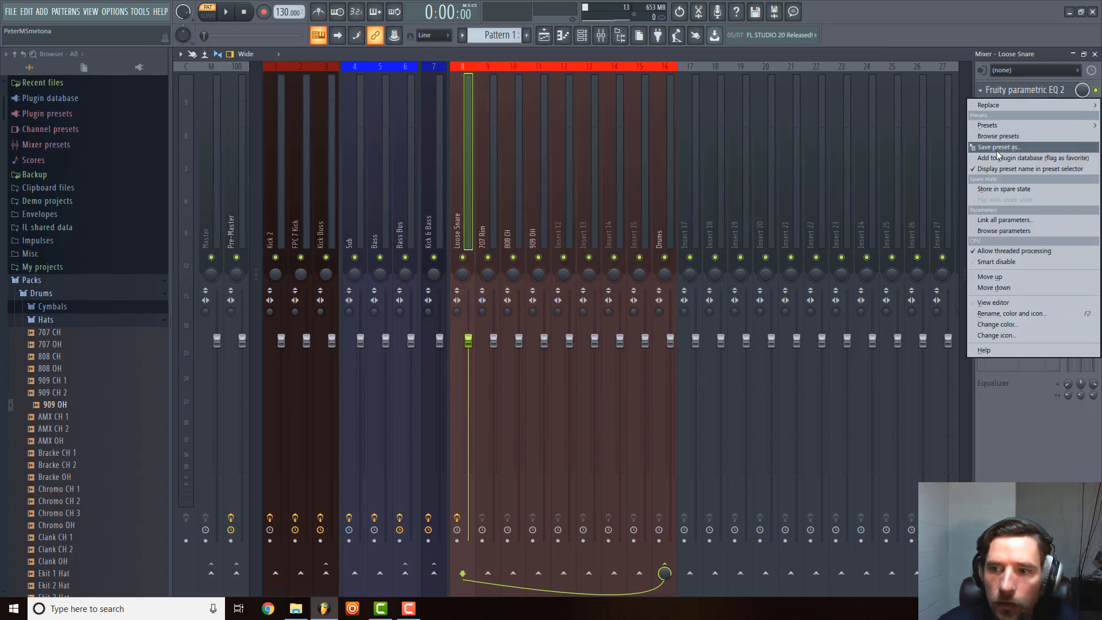
left_click_drag(997, 151, 498, 207)
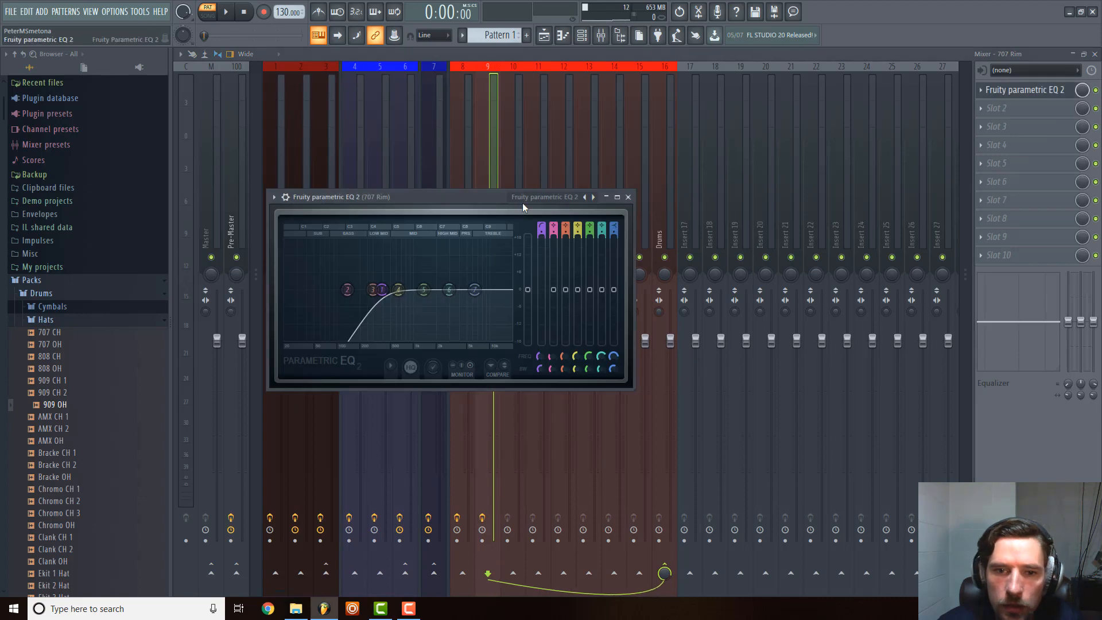
left_click(1022, 90)
Copy the same Fruity Parametric EQ 2 preset onto the 808 CH and 909 OH tracks, closing each plugin window.
left_click(982, 91)
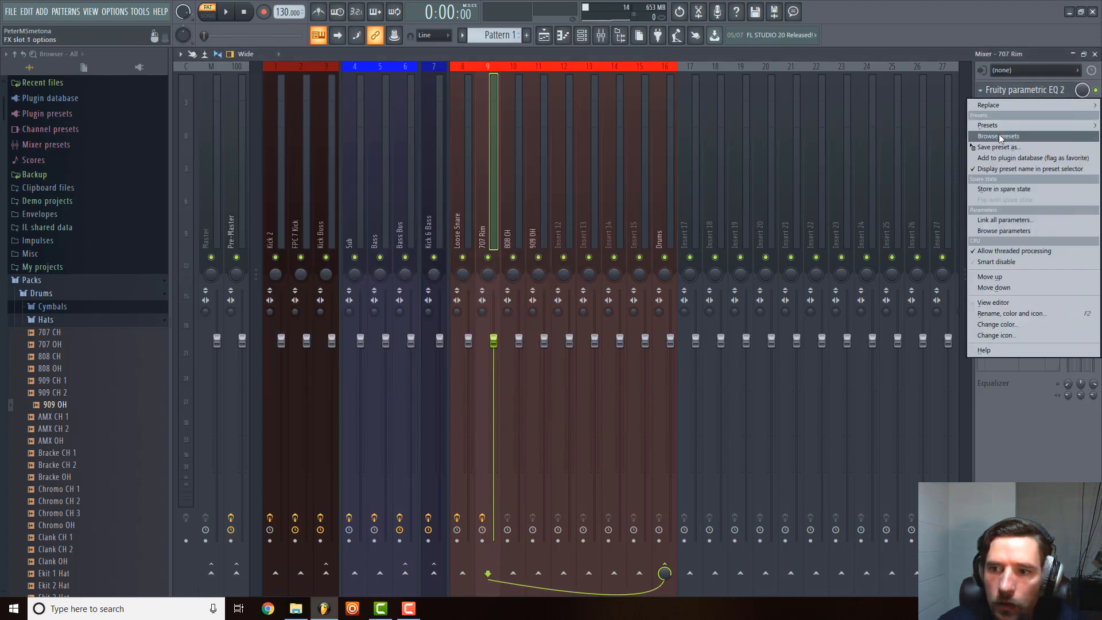
left_click_drag(999, 147, 515, 207)
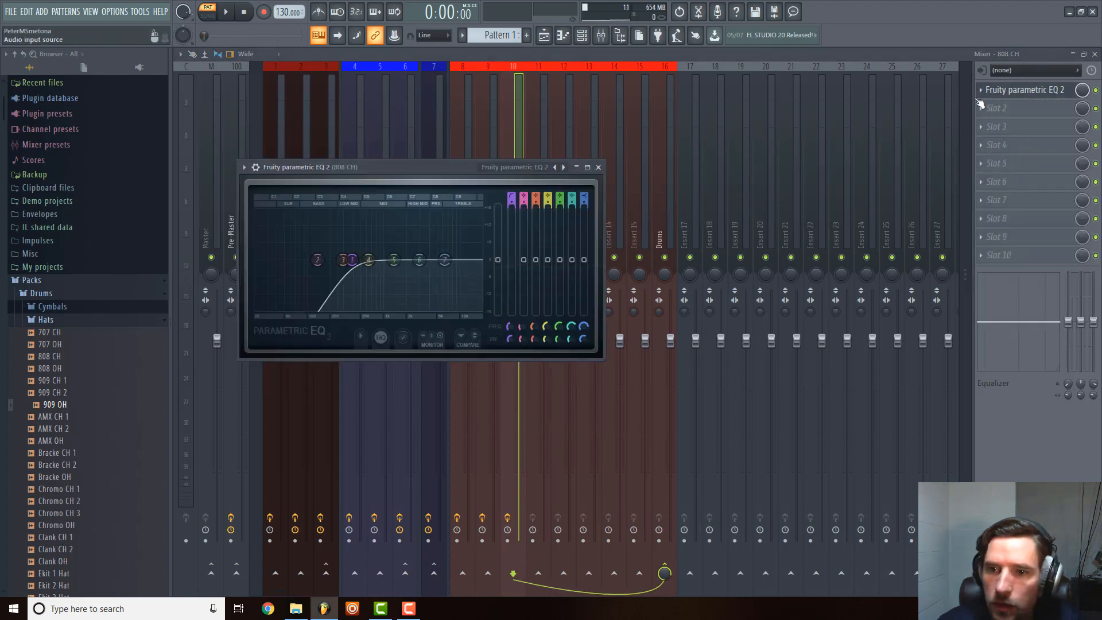
left_click(1016, 91)
left_click(982, 91)
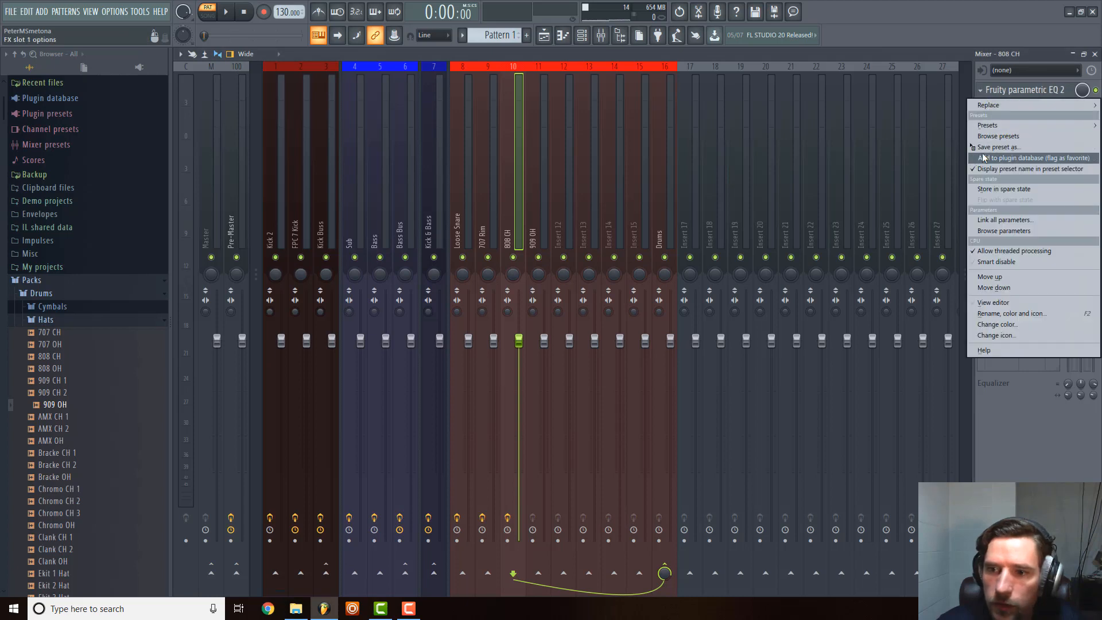
left_click_drag(987, 147, 537, 212)
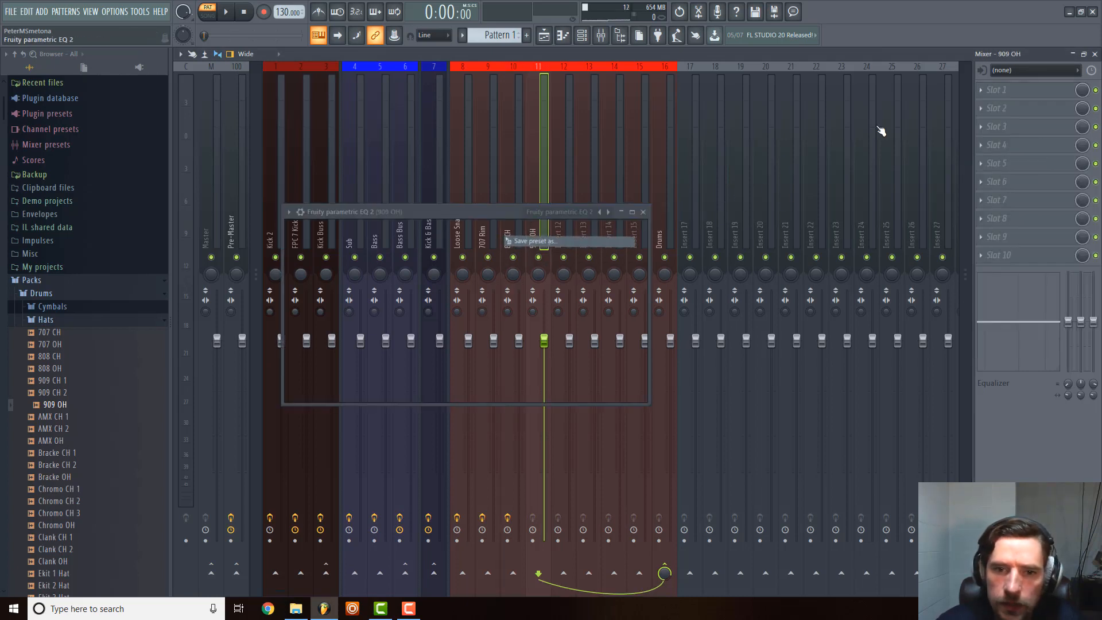
left_click(642, 211)
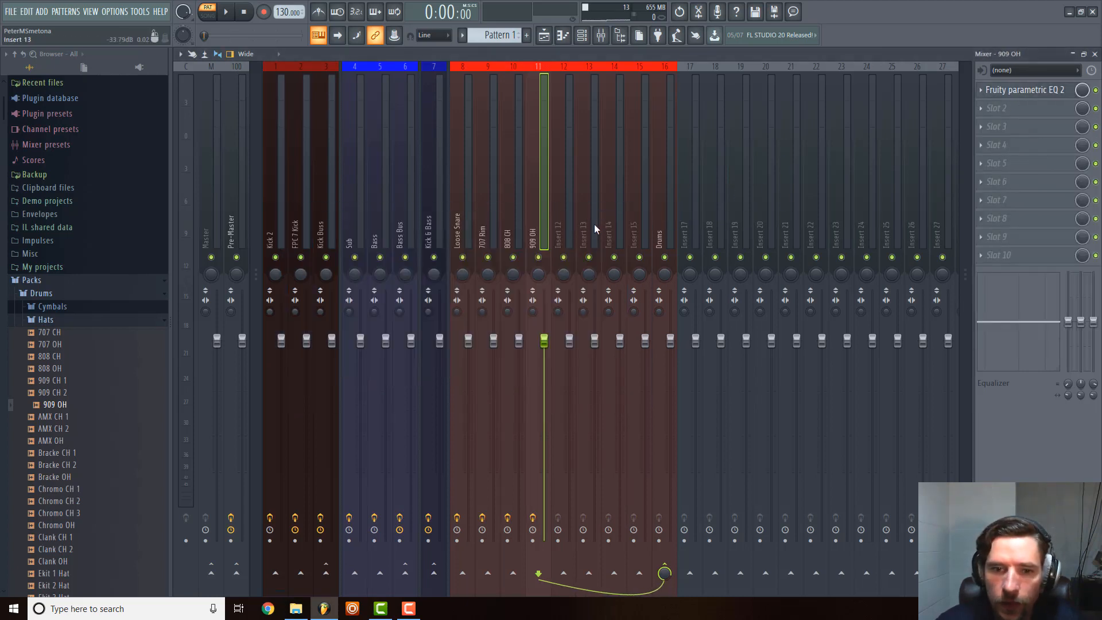
Load Fruity Parametric EQ 2 into slot 1 and Fruity Limiter into slot 2 of the Drums track, closing both plugin windows.
left_click(674, 147)
left_click(986, 98)
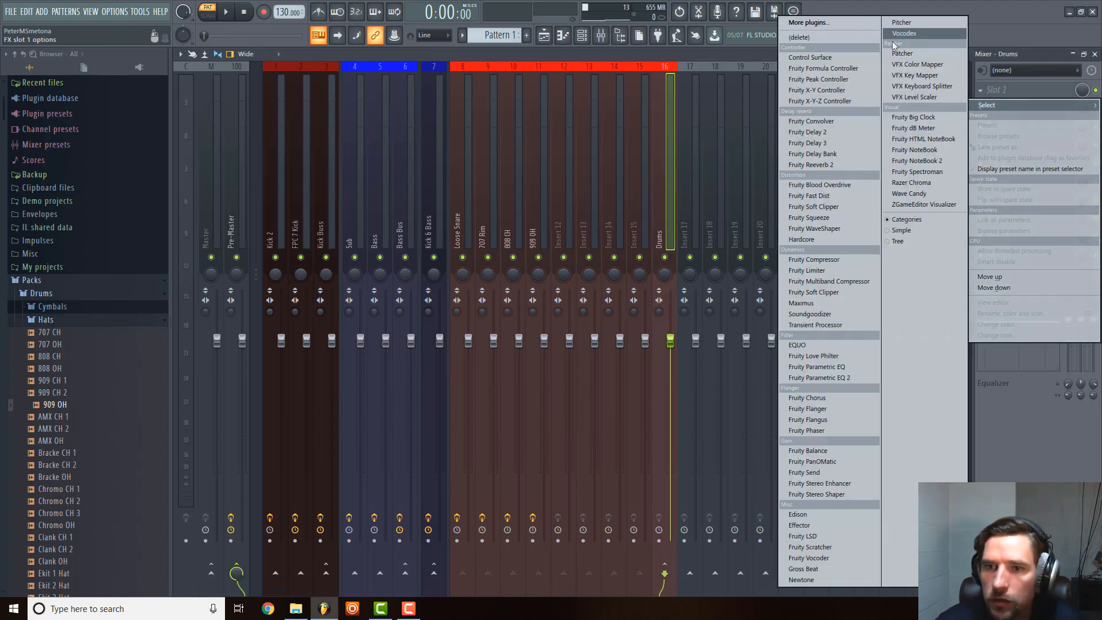
left_click(835, 381)
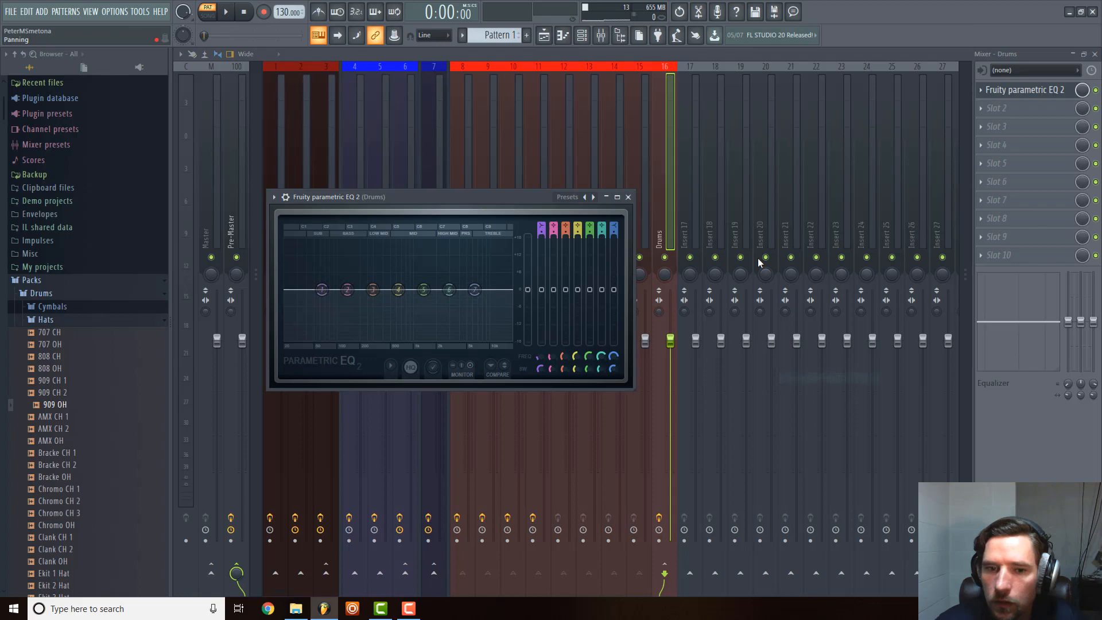
left_click(629, 198)
left_click(986, 115)
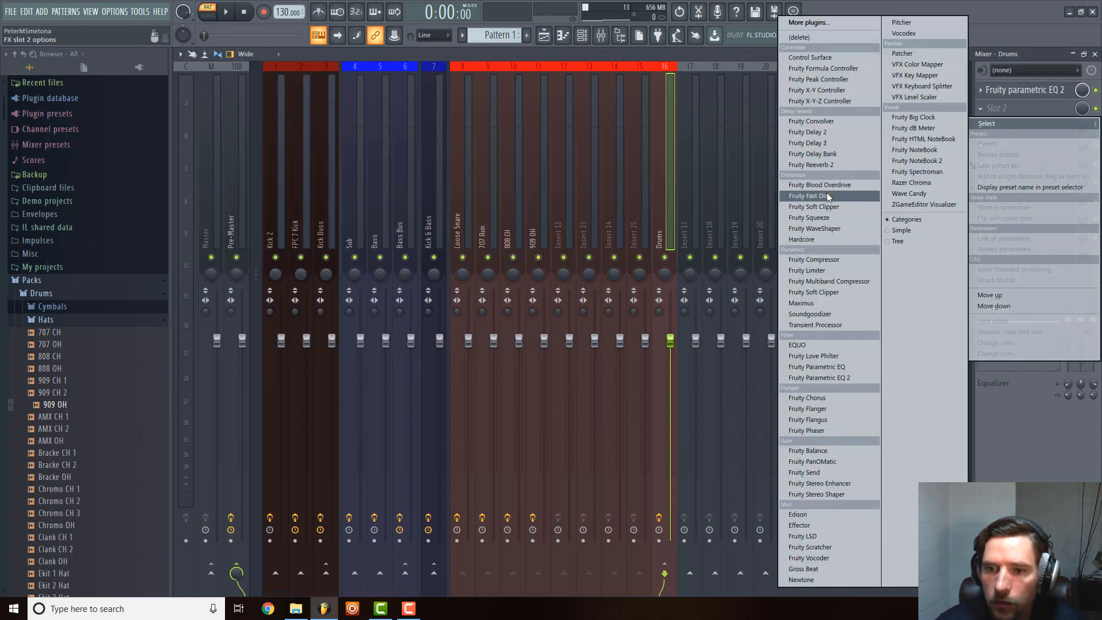
left_click(835, 271)
left_click(639, 212)
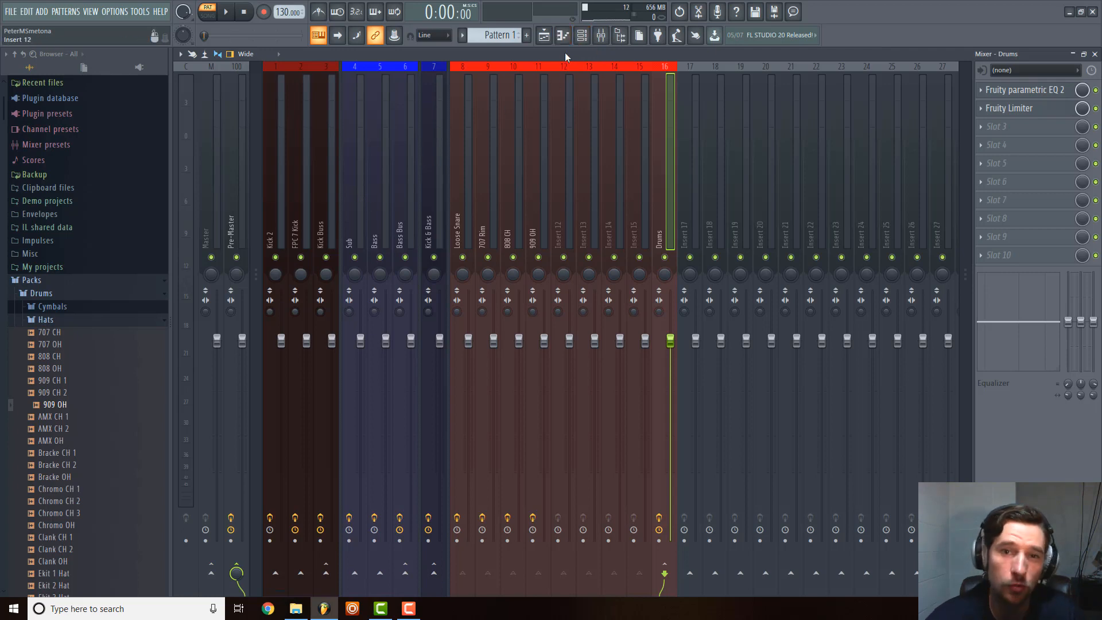
Add the 808 Kick sample from the Packs Drums Kicks folder as a new channel in the channel rack.
left_click(581, 35)
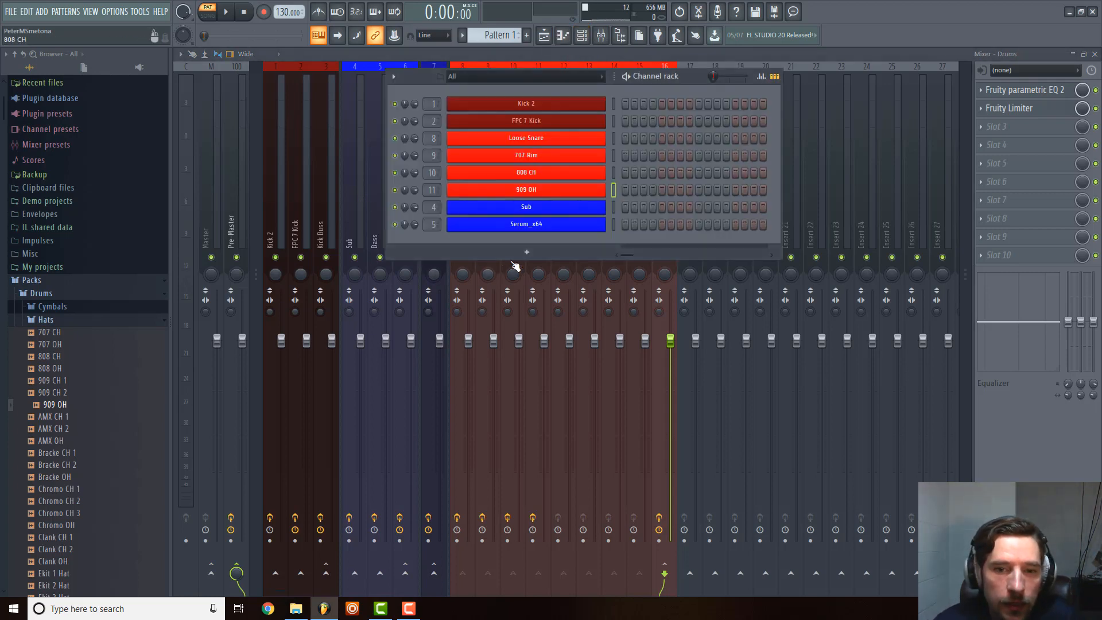
left_click(517, 254)
left_click(494, 256)
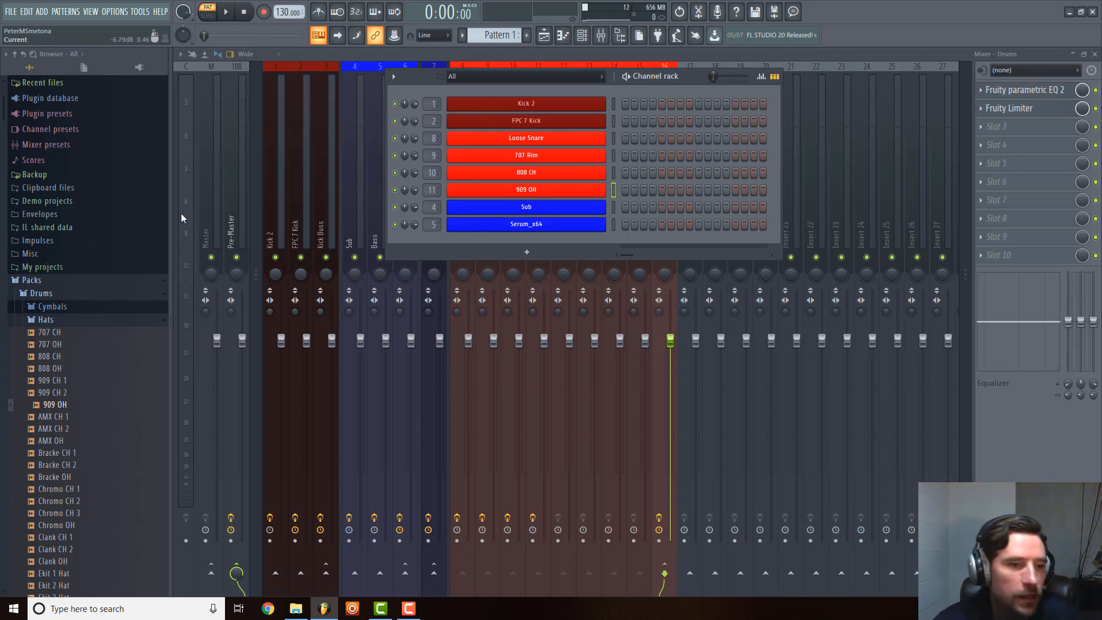
left_click(41, 293)
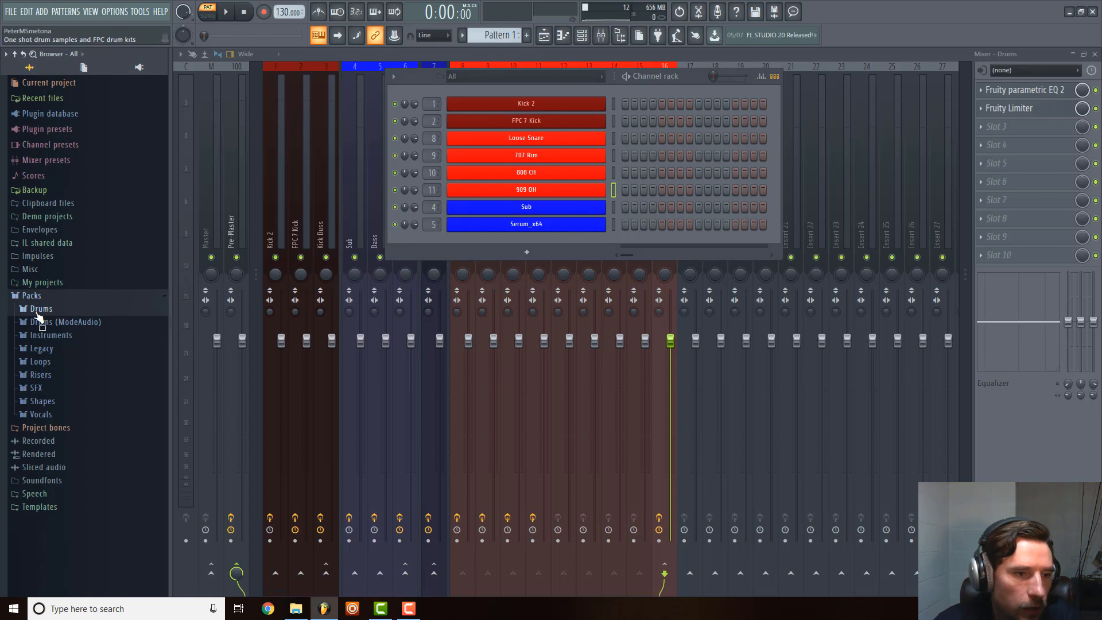
left_click(38, 313)
left_click(56, 335)
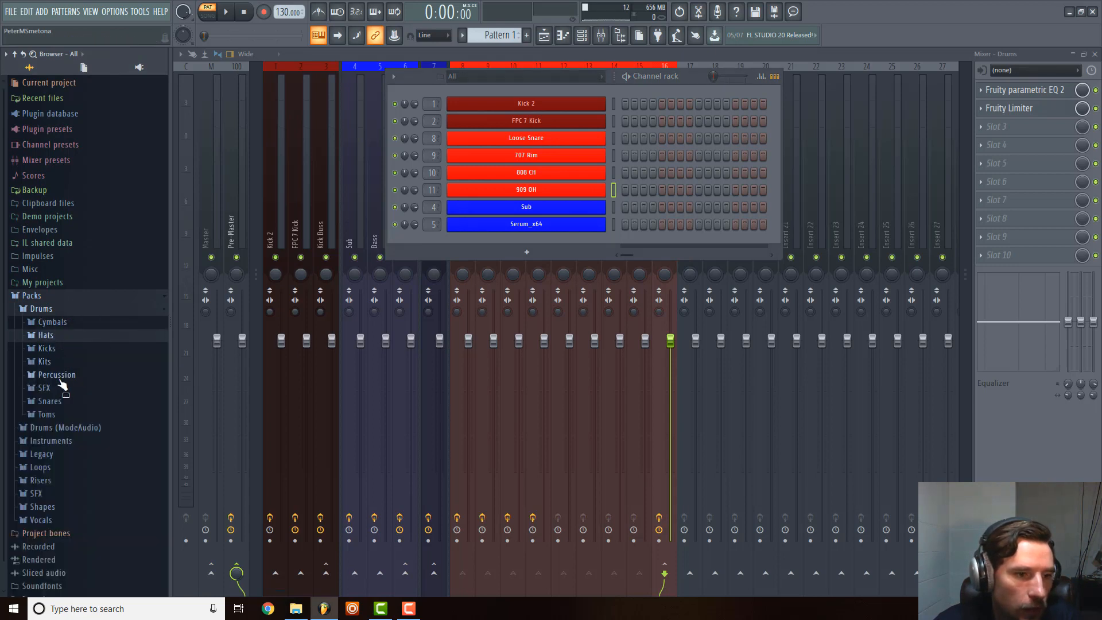
left_click(46, 362)
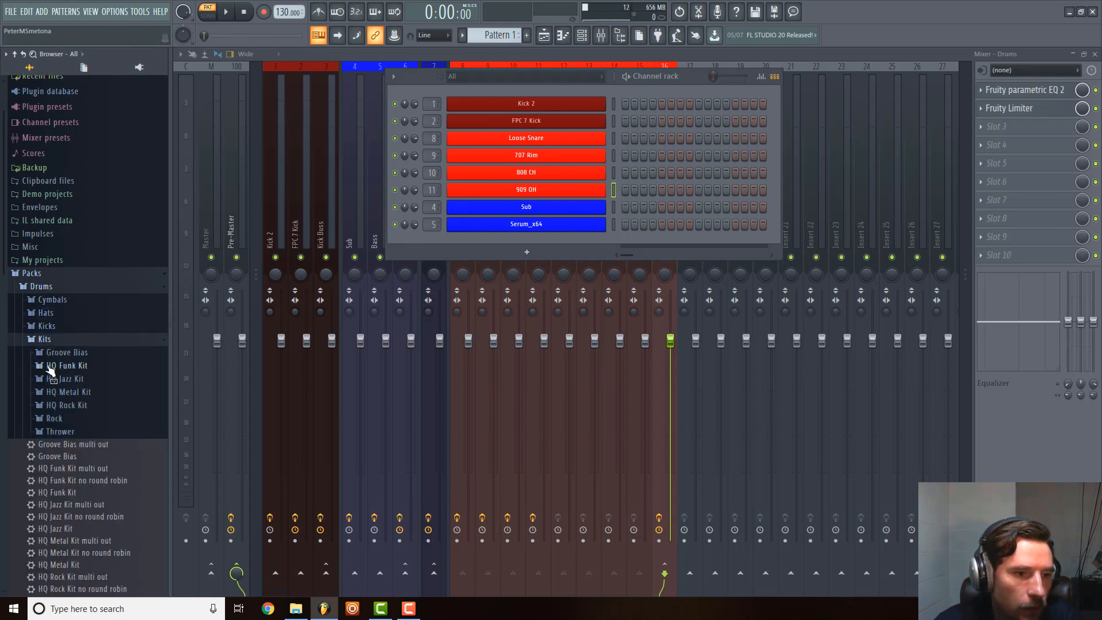
left_click(47, 326)
left_click(57, 363)
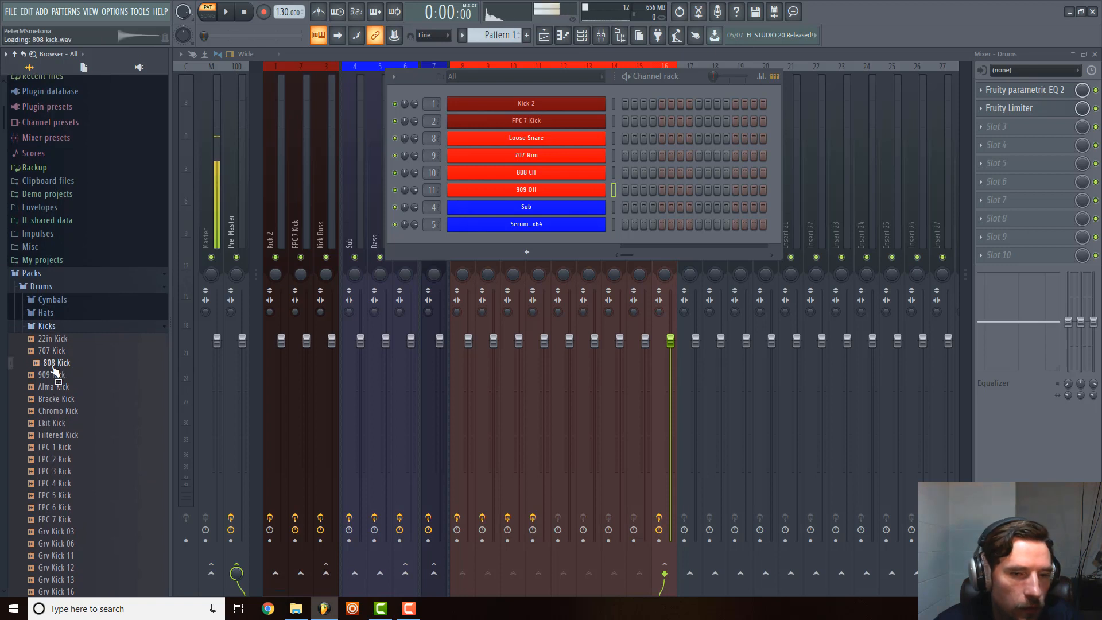
left_click_drag(55, 370, 552, 247)
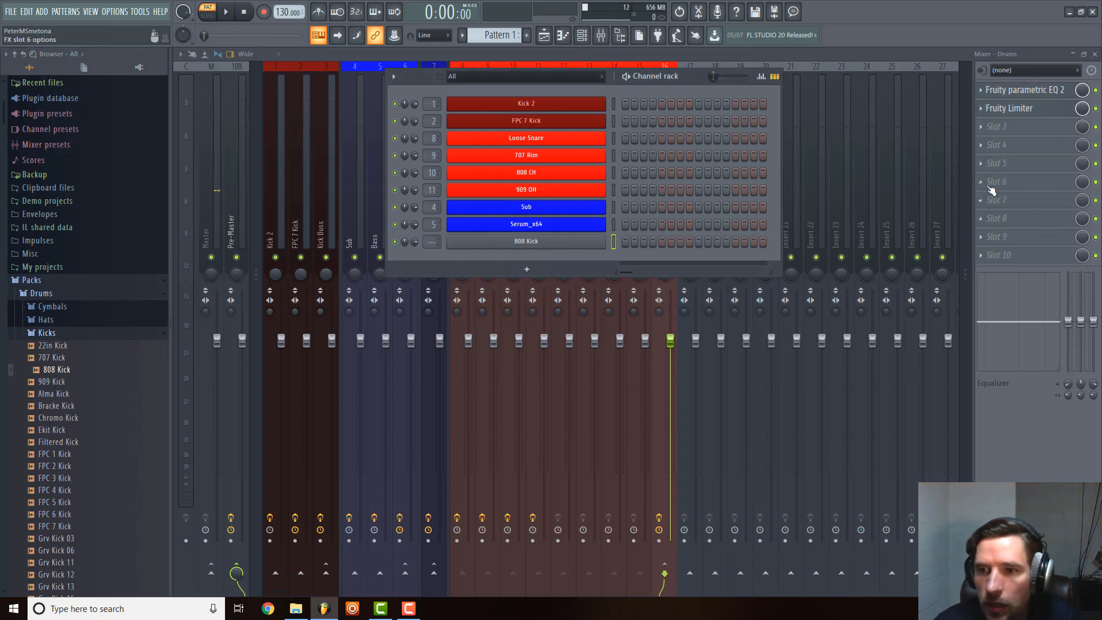
Route the selected 808 Kick channel to mixer track Insert 101.
left_click(881, 188)
scroll(880, 184, "down", 10)
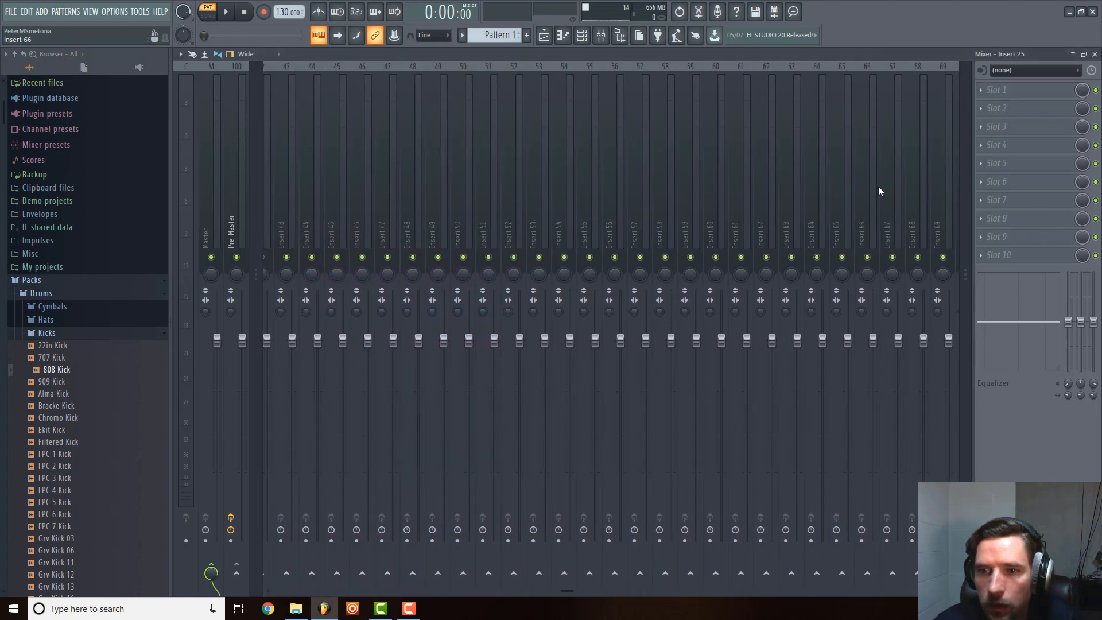
scroll(723, 198, "down", 3)
left_click(592, 207)
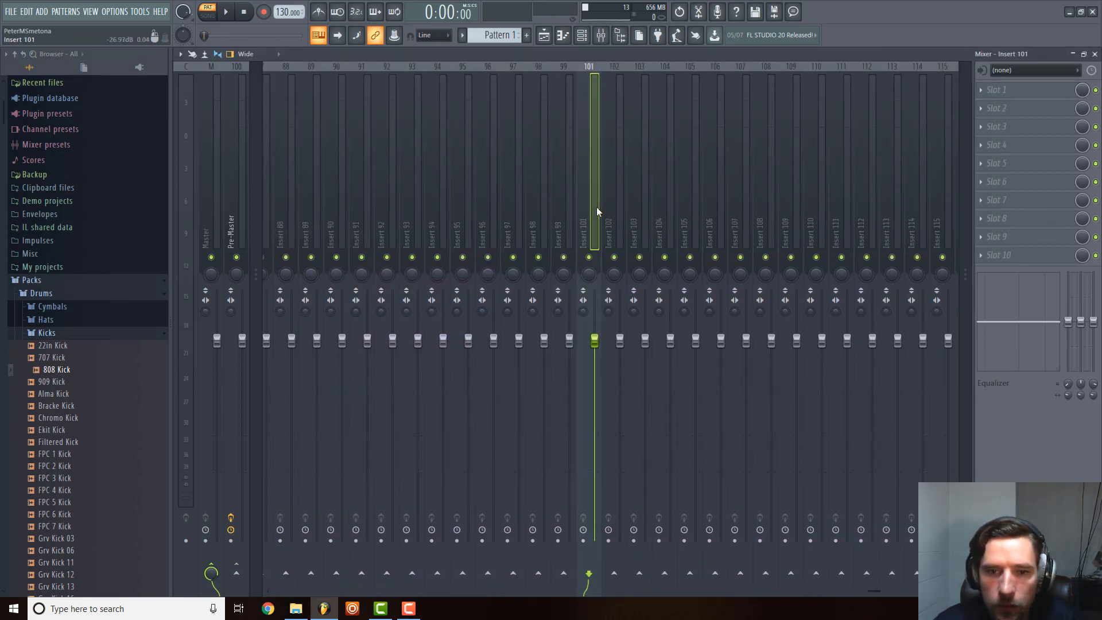
right_click(584, 209)
mouse_move(660, 155)
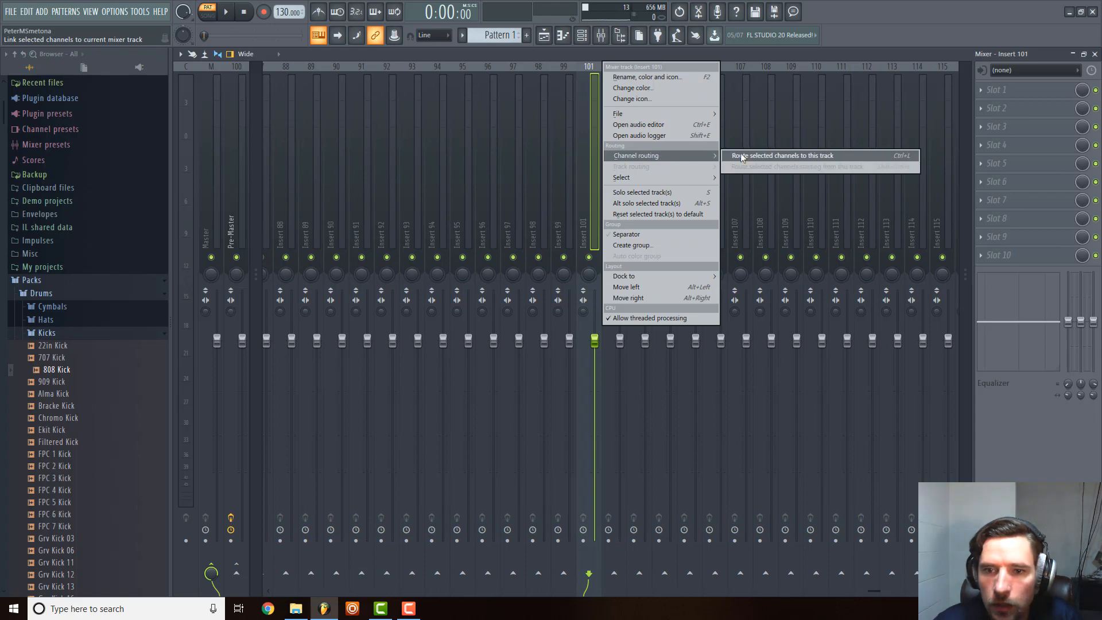
left_click(746, 153)
Rename the 808 Kick mixer track as S/C Control.
right_click(594, 175)
left_click(655, 80)
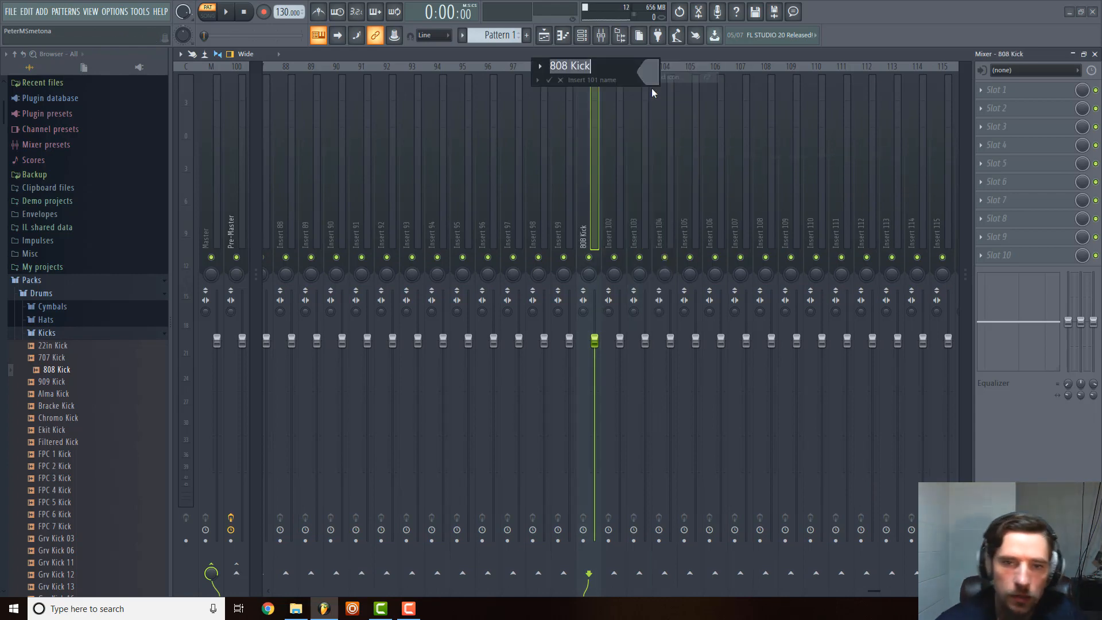
type("S/C ")
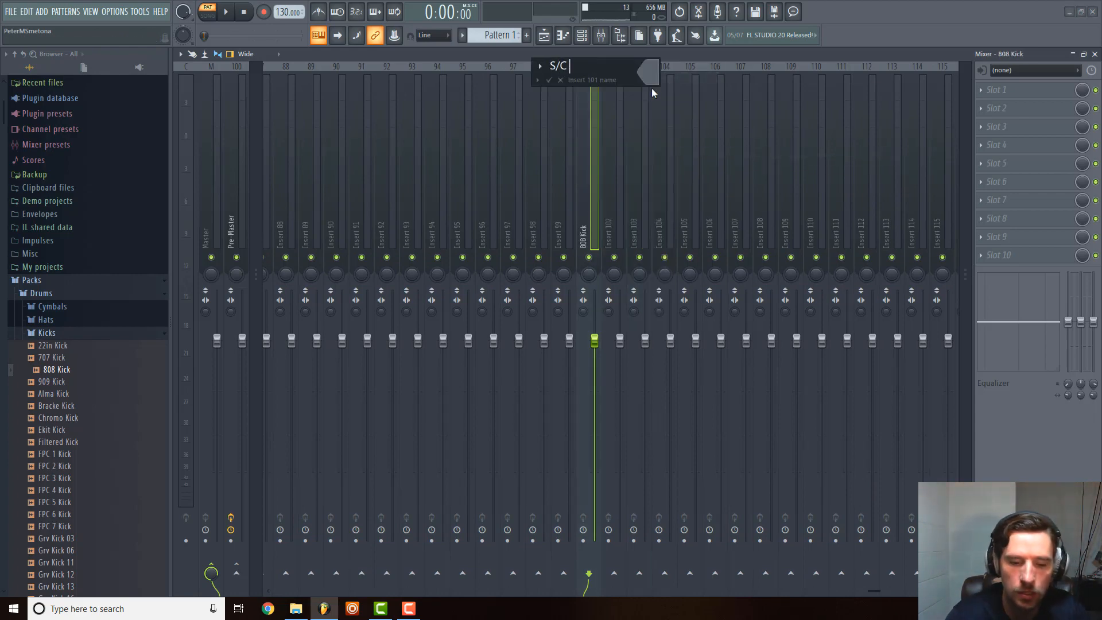
type("Control")
key("Return")
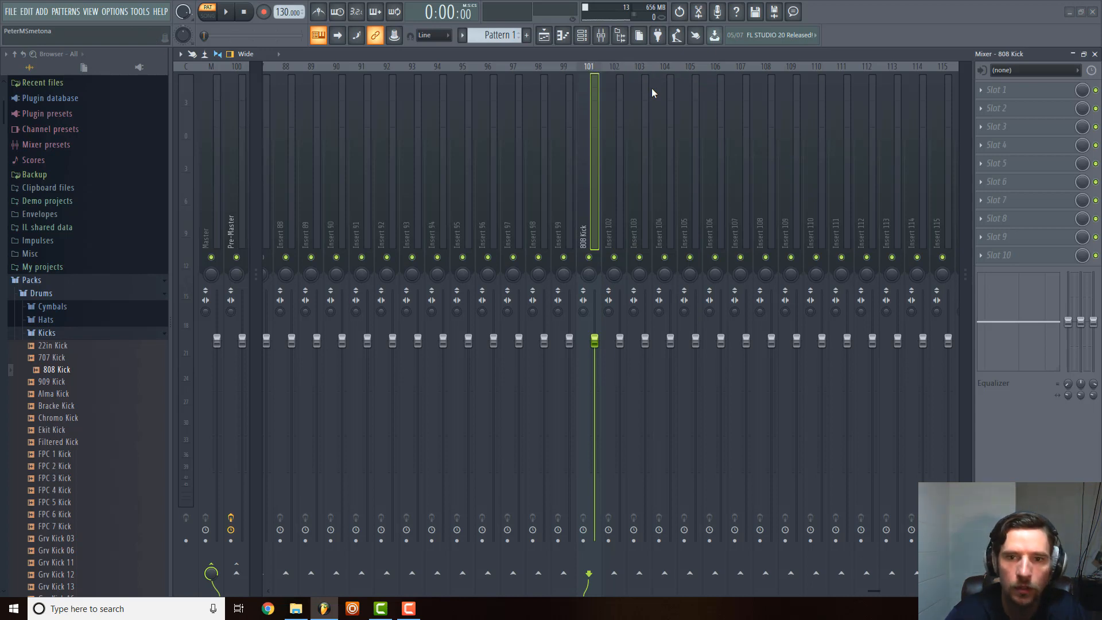
Dock the S/C Control mixer track to the right section of the mixer.
right_click(591, 194)
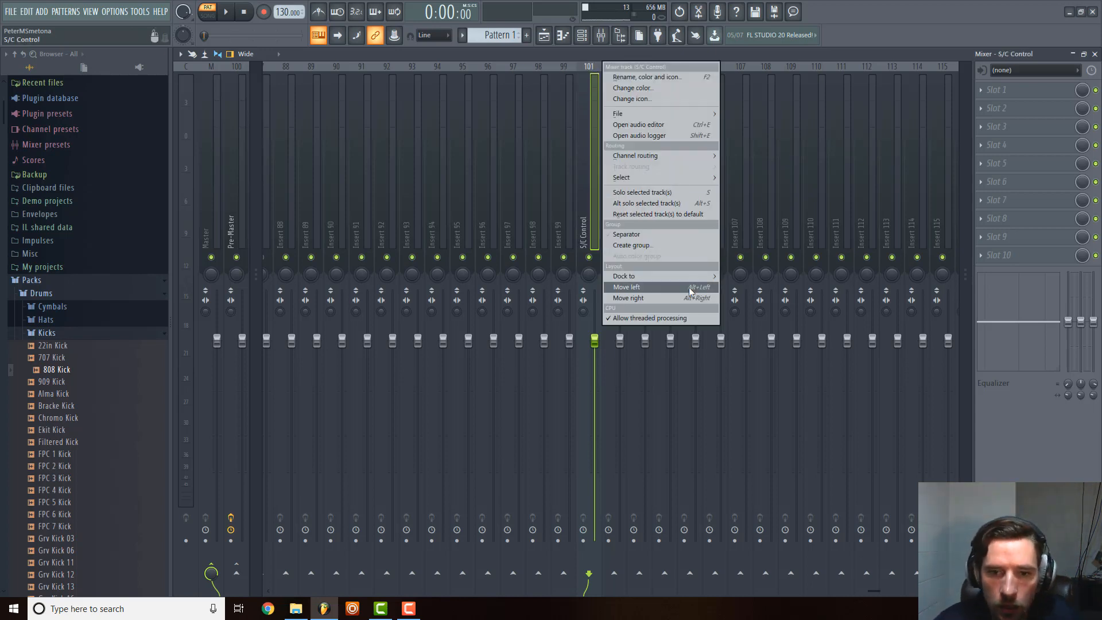
mouse_move(705, 273)
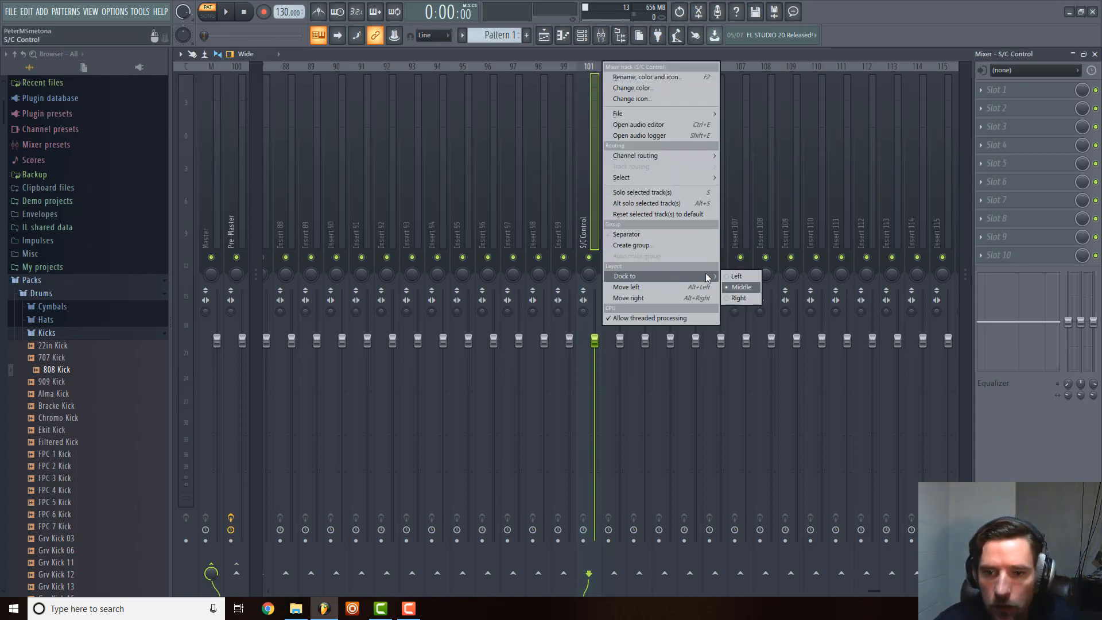
left_click(748, 294)
scroll(411, 255, "up", 20)
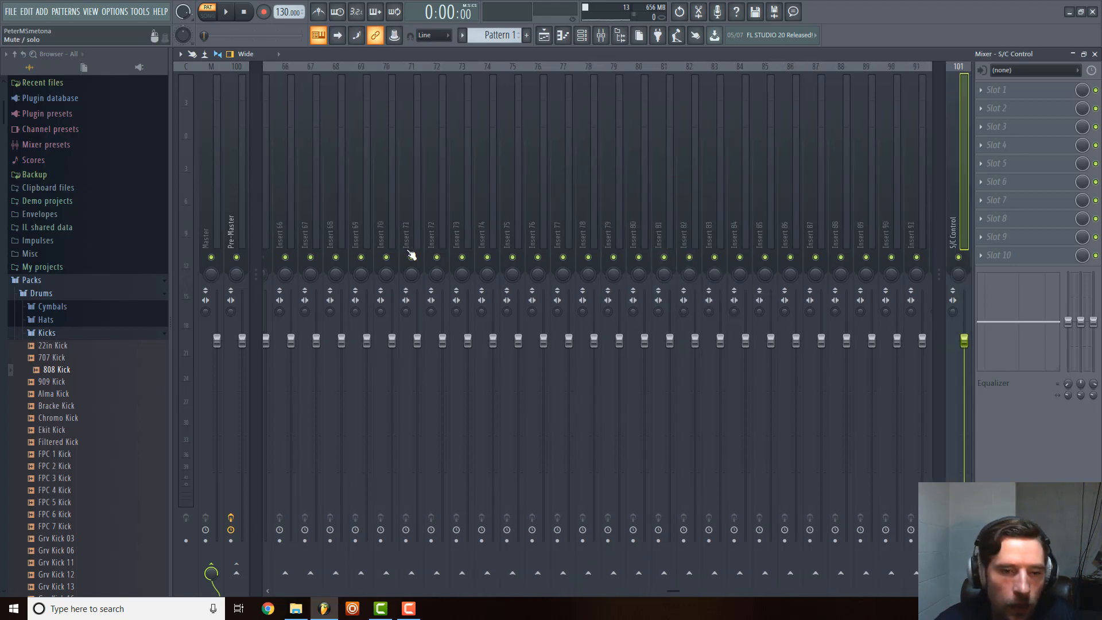
scroll(459, 241, "down", 3)
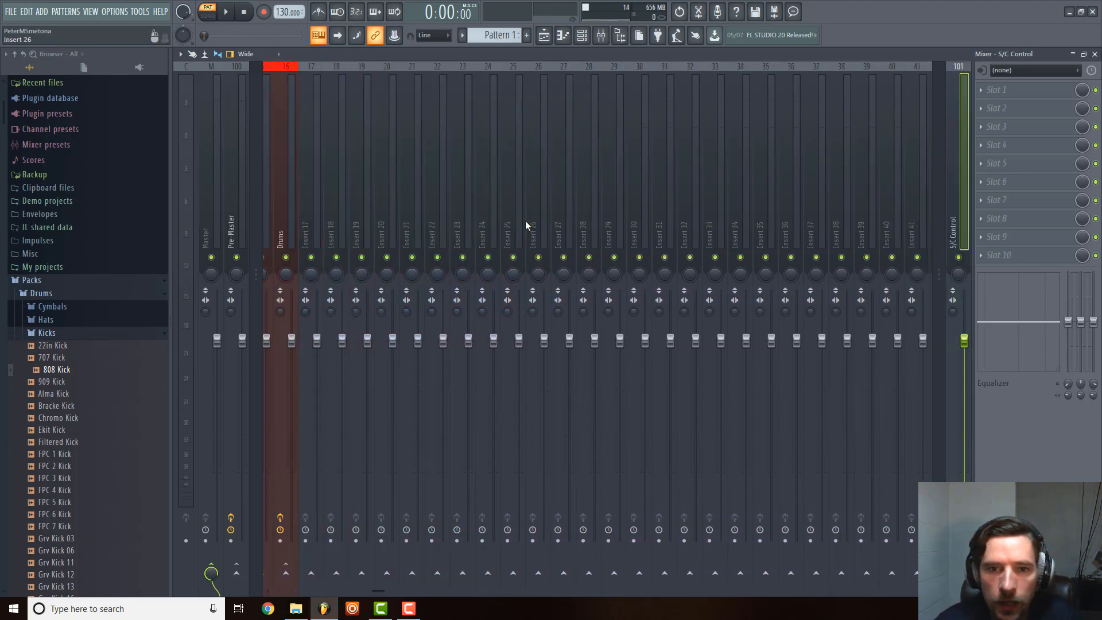
left_click(591, 177)
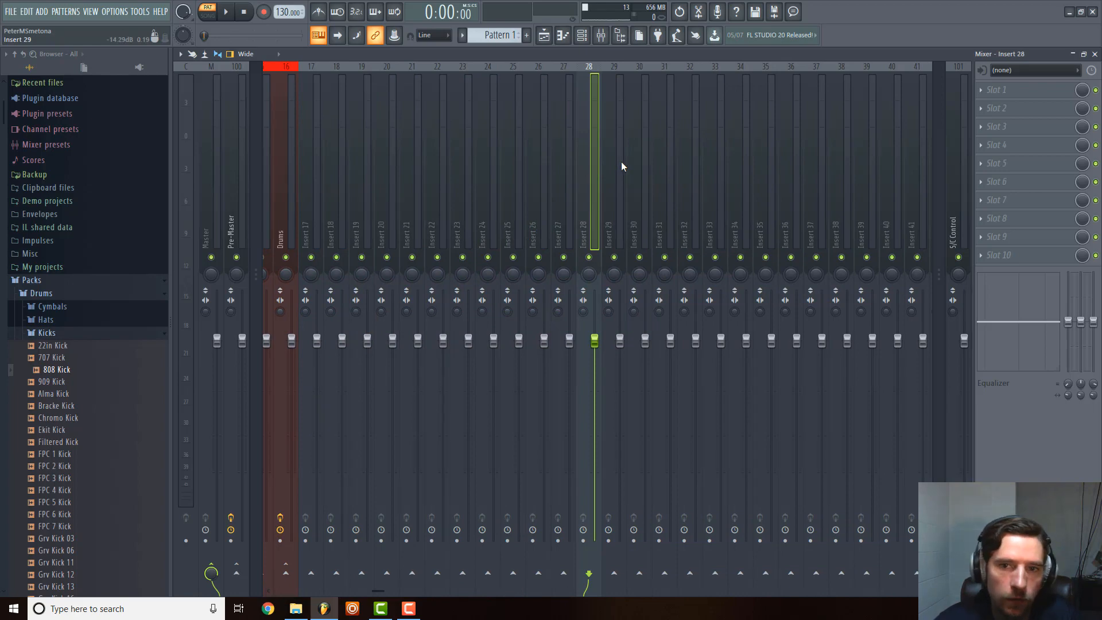
left_click(645, 164)
right_click(645, 161)
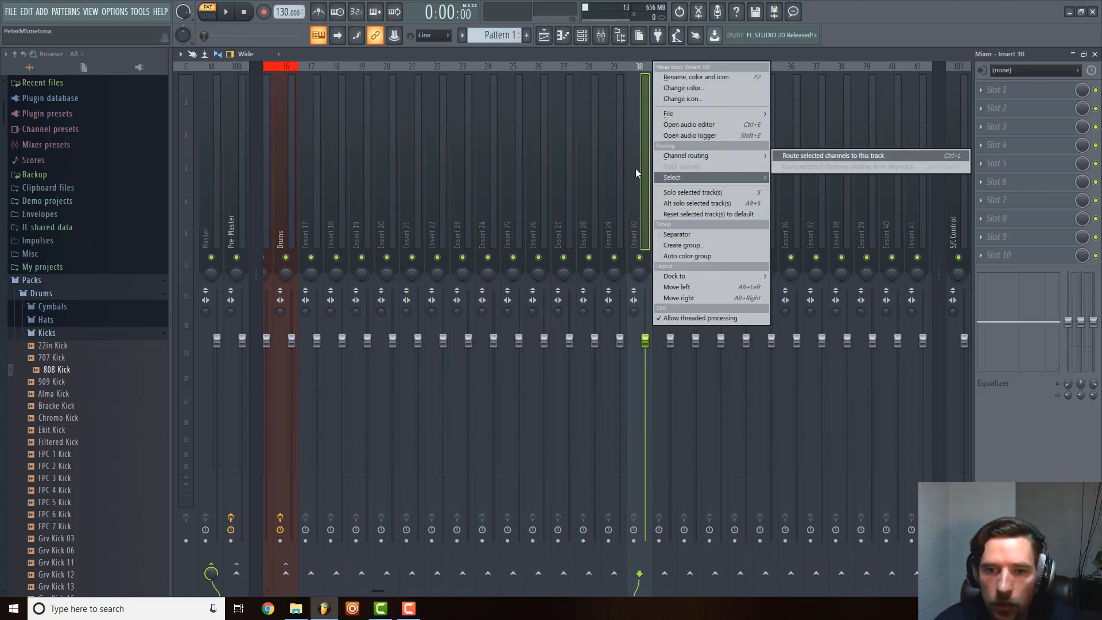
left_click(593, 168)
Rename mixer track Insert 45 as Delay.
scroll(677, 152, "down", 3)
left_click(718, 140)
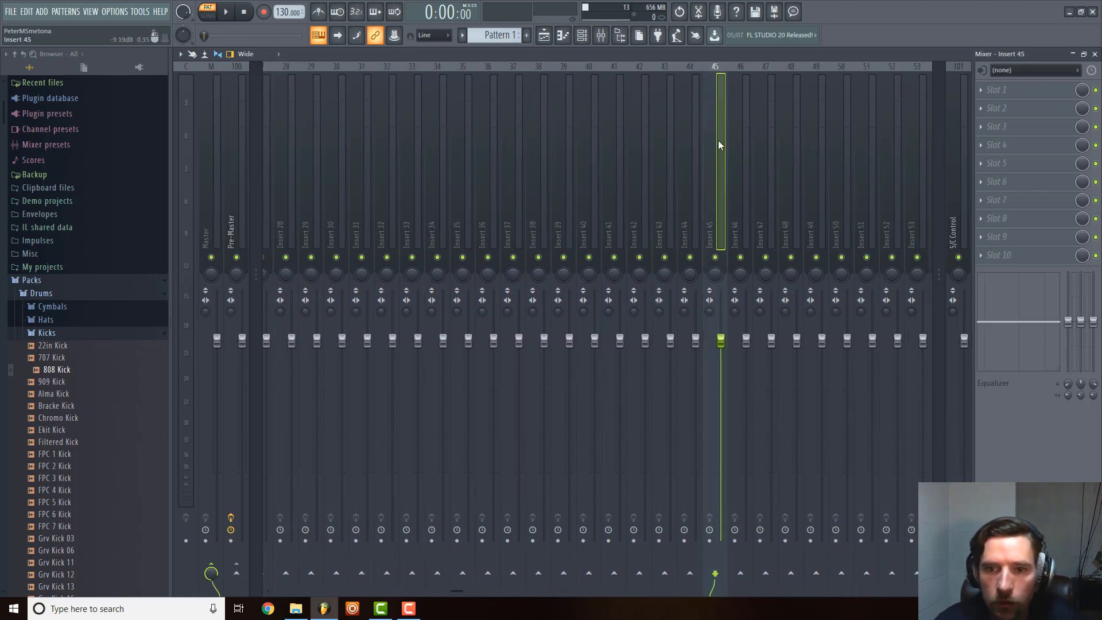
right_click(718, 140)
left_click(791, 76)
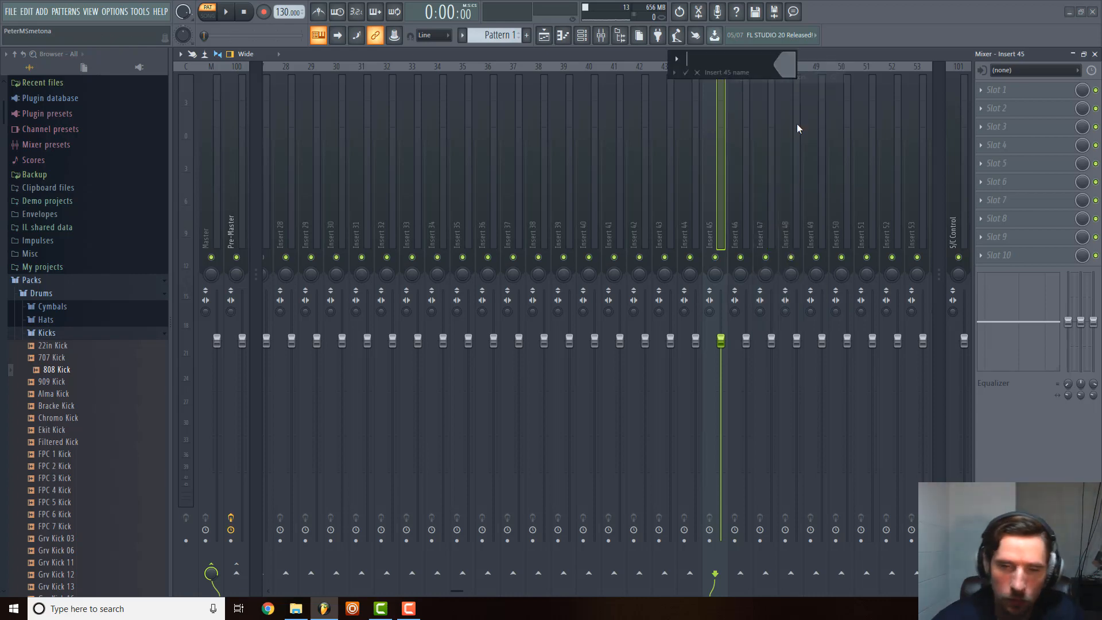
type("Delay")
key("Return")
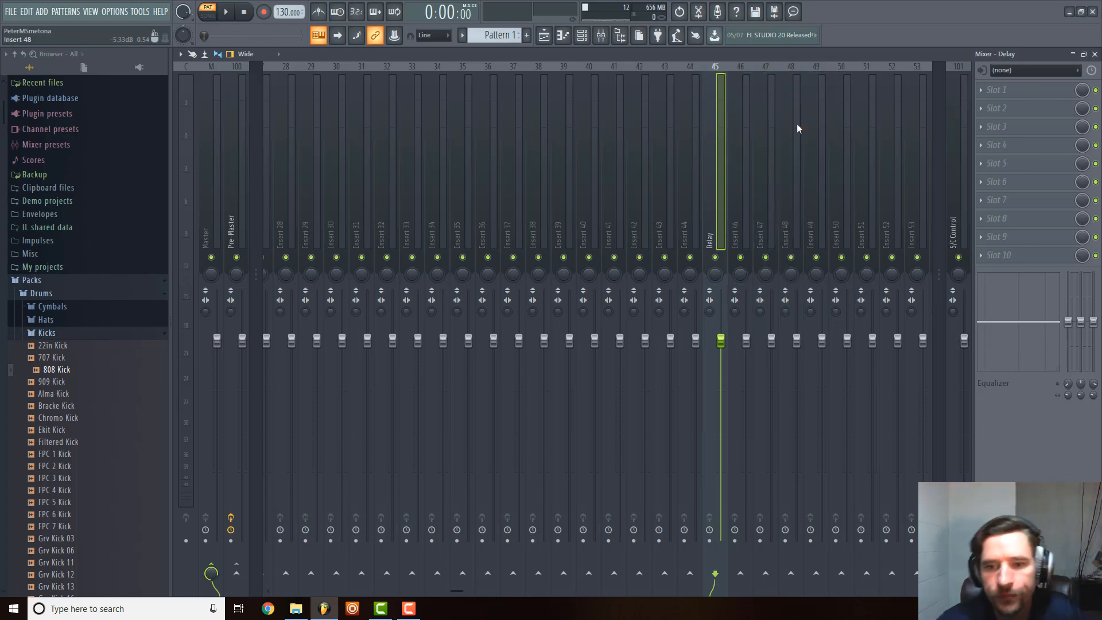
Rename mixer track Insert 46 as Short Reverb.
right_click(751, 166)
left_click(819, 78)
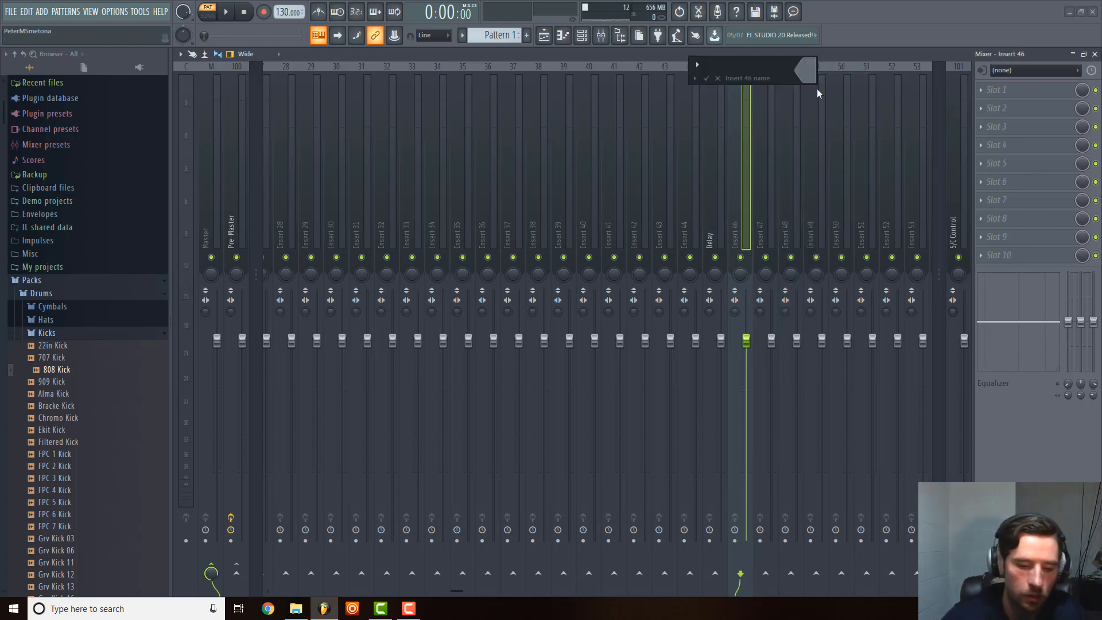
type("Short Reverb")
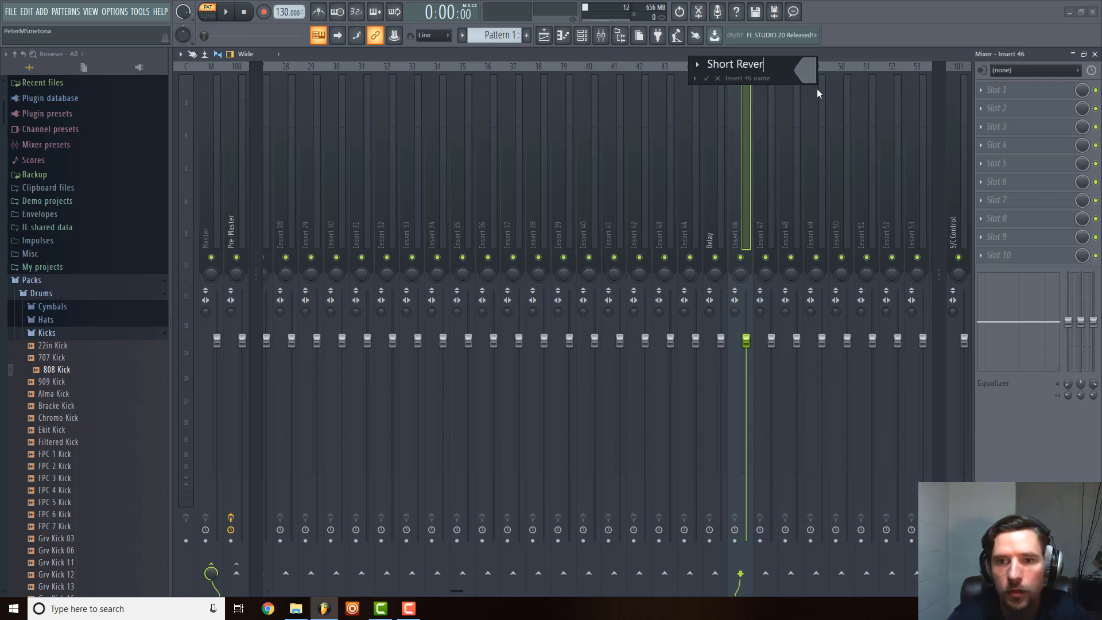
key("Return")
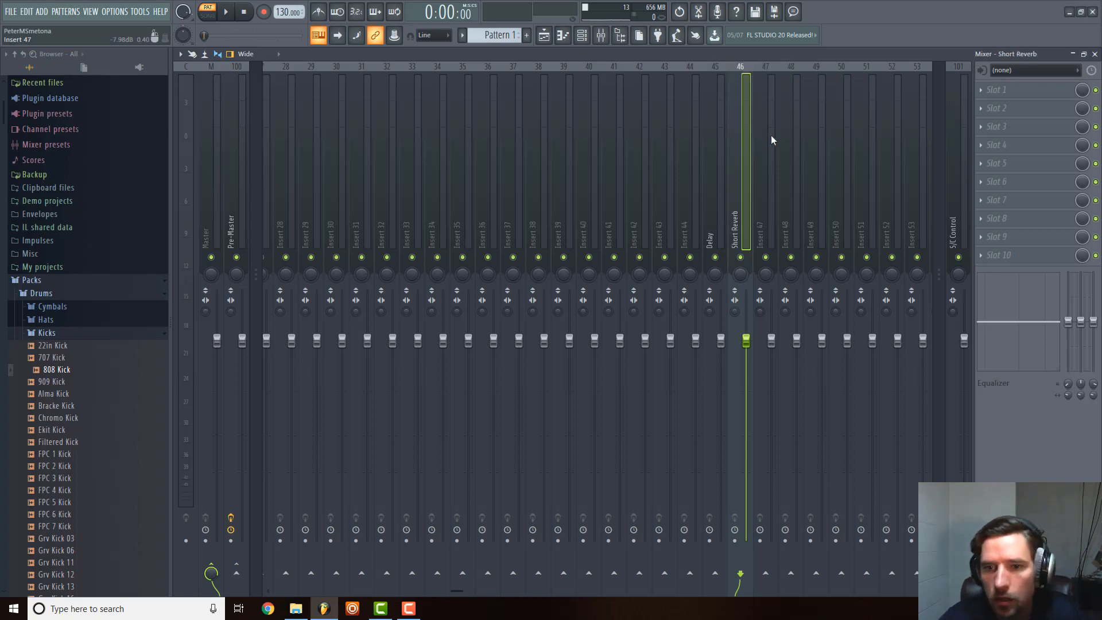
Rename mixer track Insert 47 as Long Reverb.
right_click(771, 136)
left_click(821, 77)
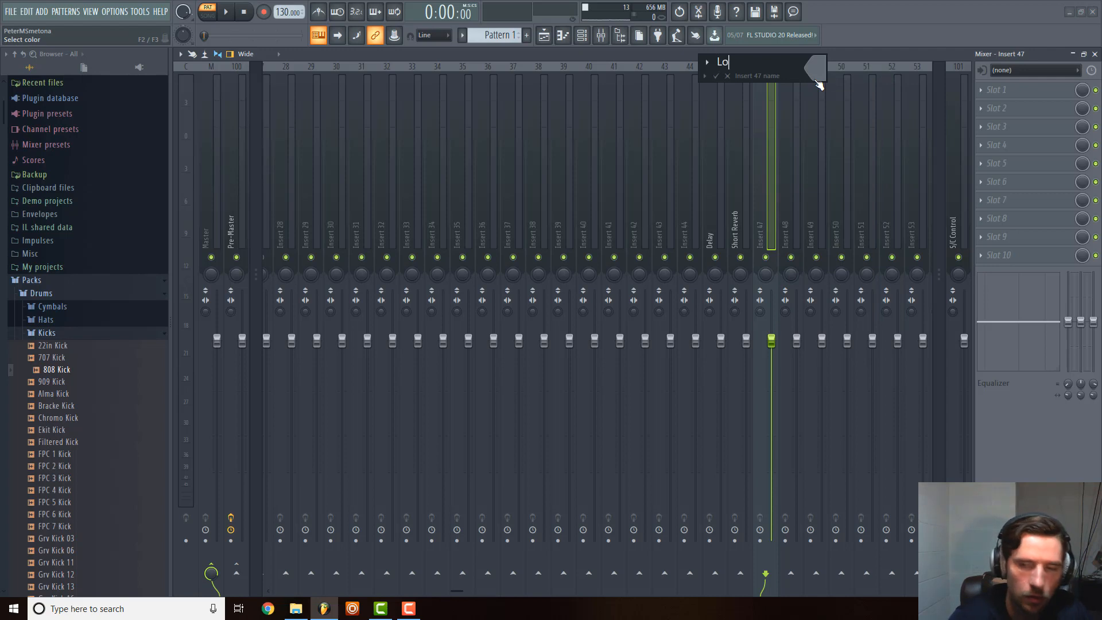
type("Long Reverb")
key("Return")
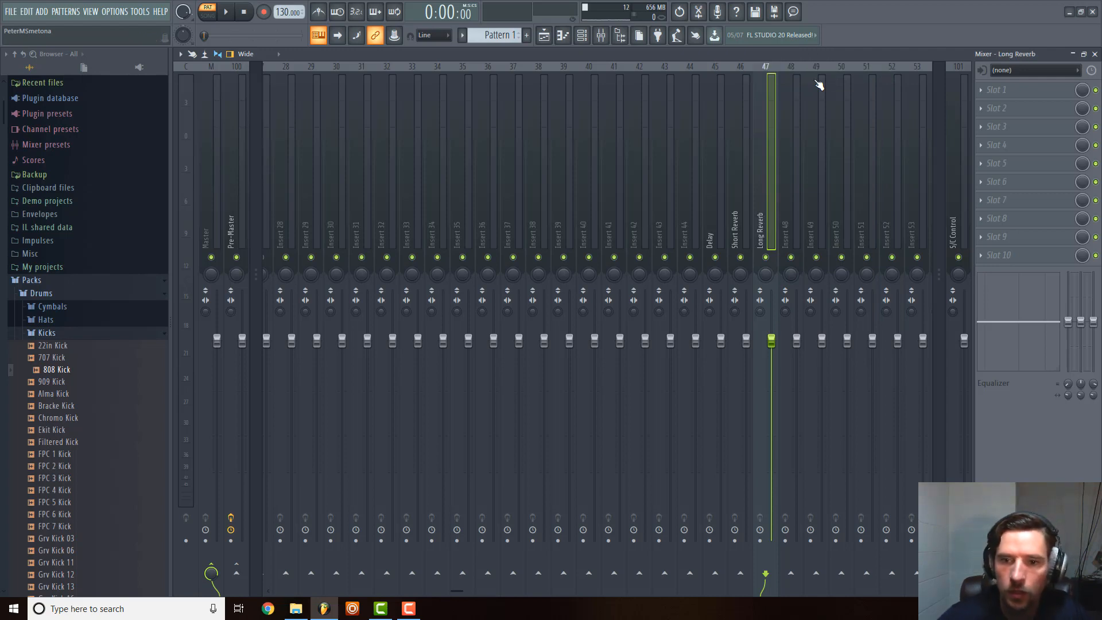
Dock the Delay, Short Reverb and Long Reverb tracks together to the right section of the mixer.
right_click(763, 208)
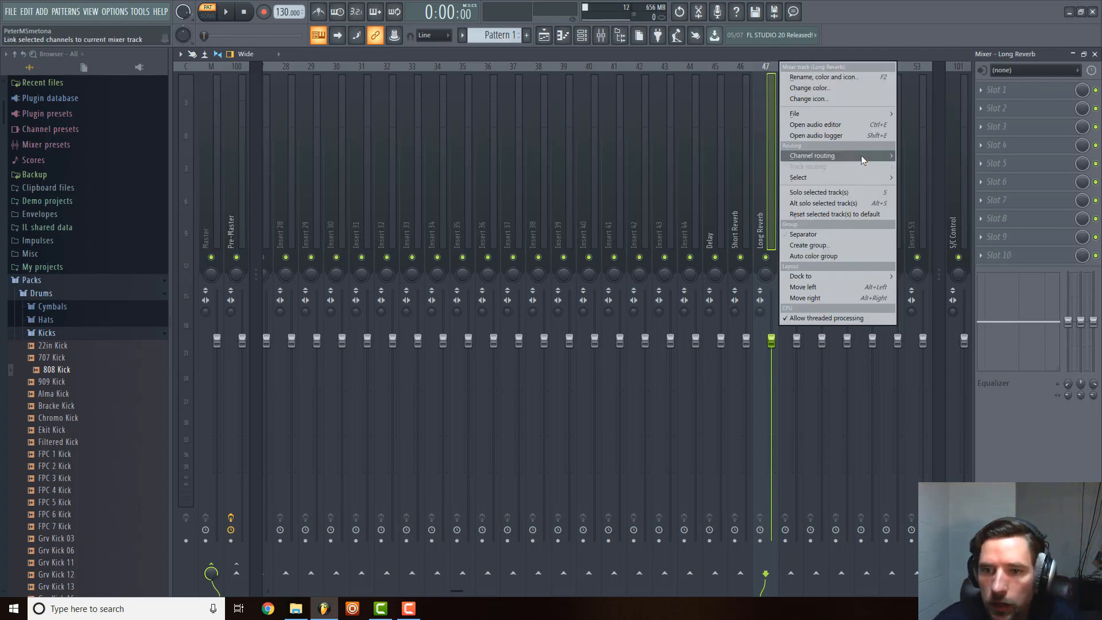
left_click(716, 216)
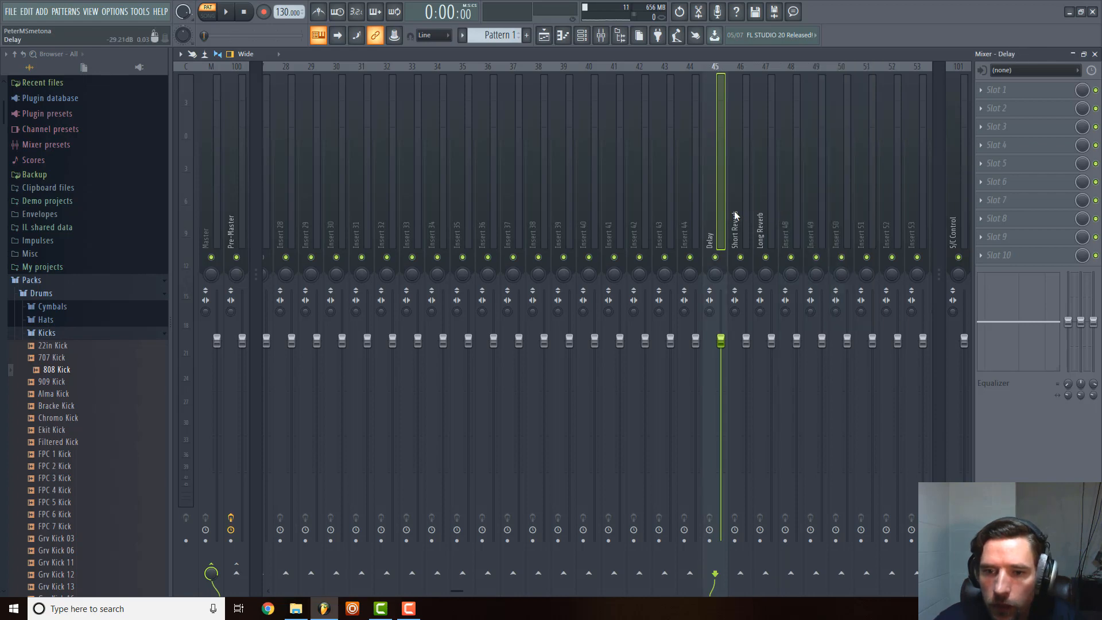
left_click(763, 208, "ctrl+shift")
left_click(744, 208, "ctrl+shift")
right_click(761, 206)
mouse_move(834, 276)
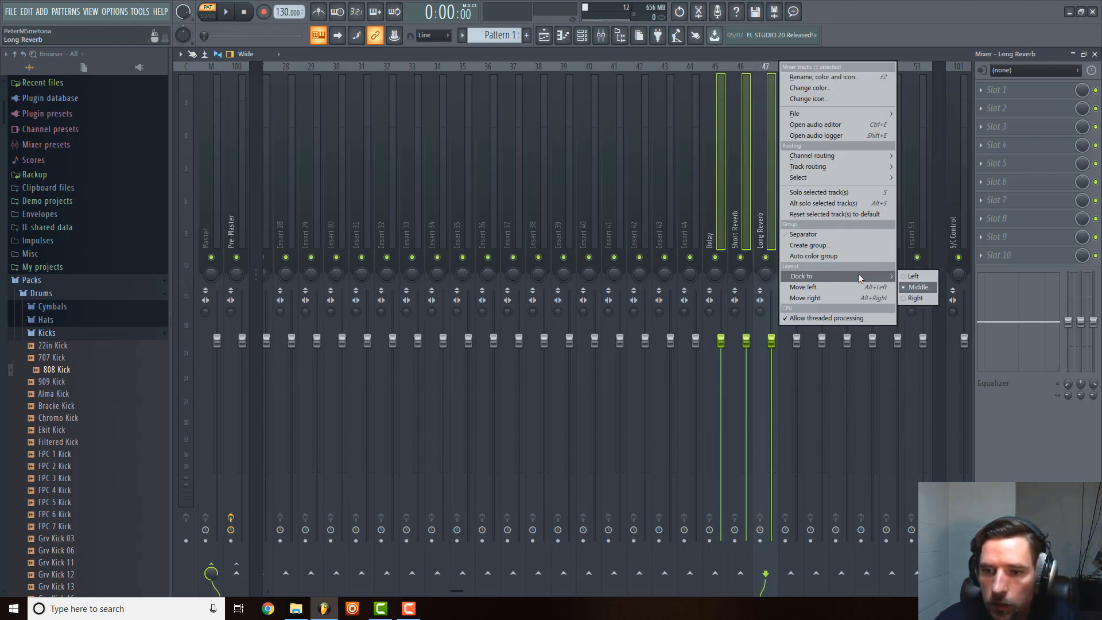
left_click(929, 296)
Colour the Short Reverb and Long Reverb mixer tracks bright pink using a basic colour.
left_click(917, 229)
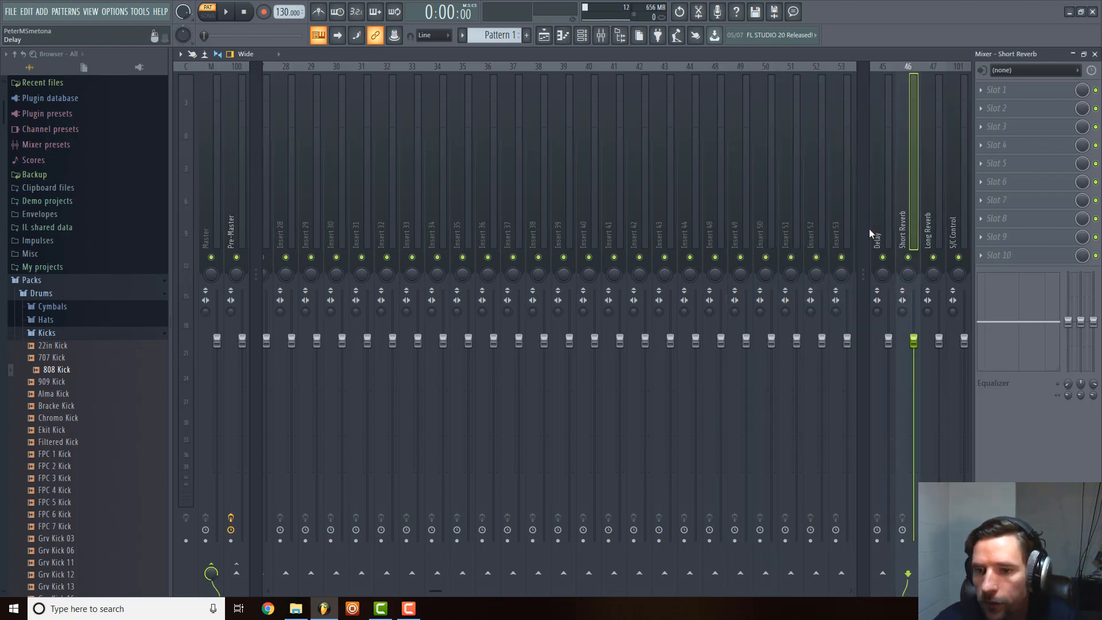
left_click(881, 212)
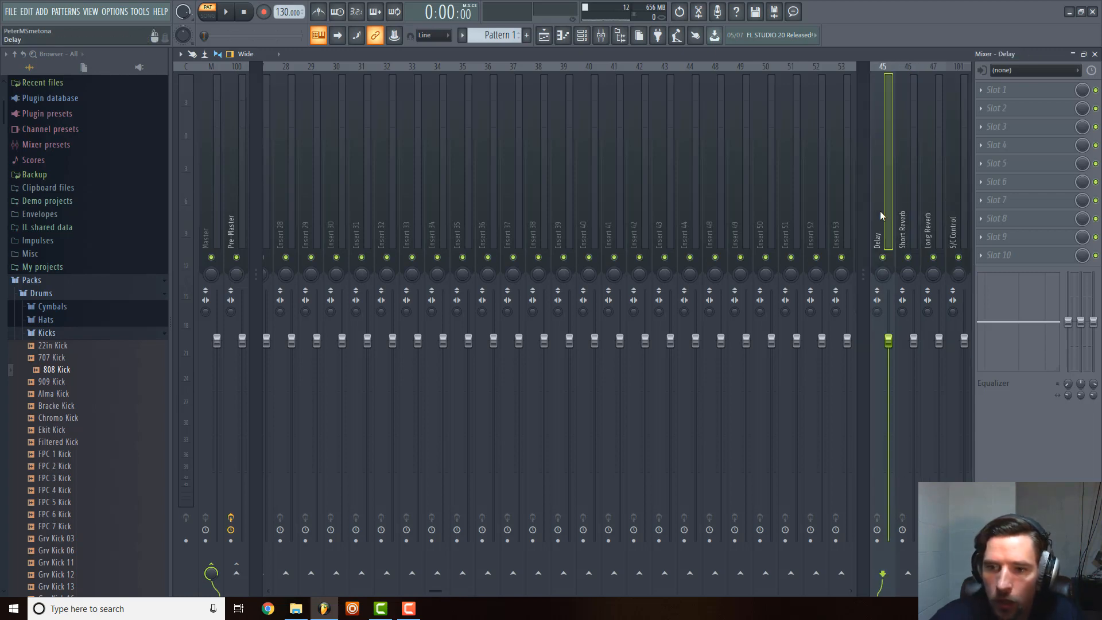
right_click(894, 200)
left_click(886, 184)
left_click(904, 187)
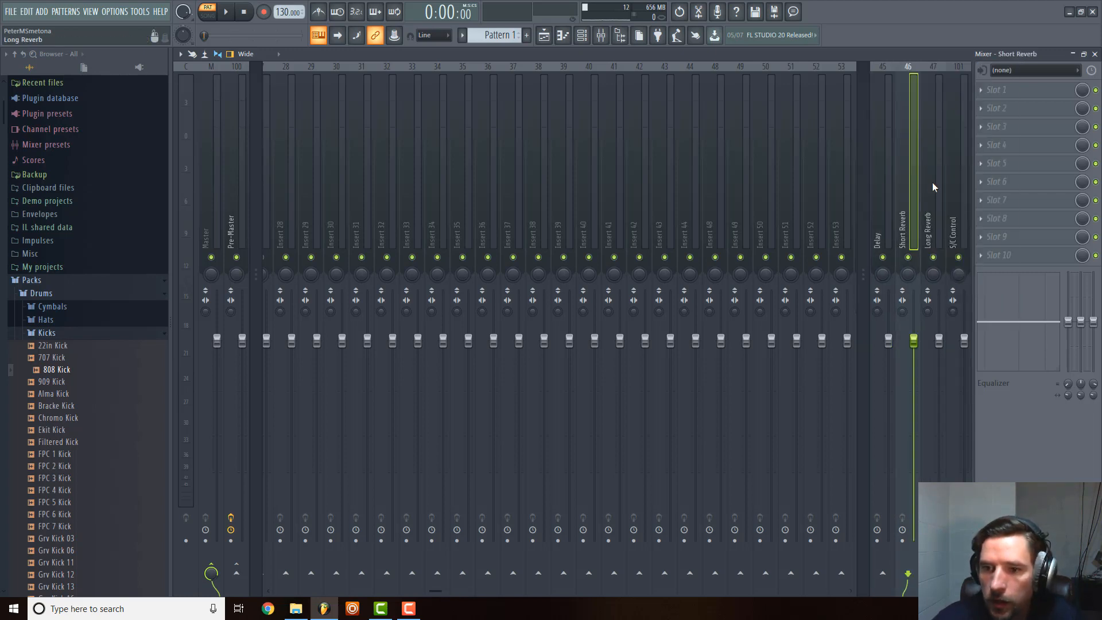
left_click(932, 182, "ctrl")
right_click(910, 181)
left_click(972, 91)
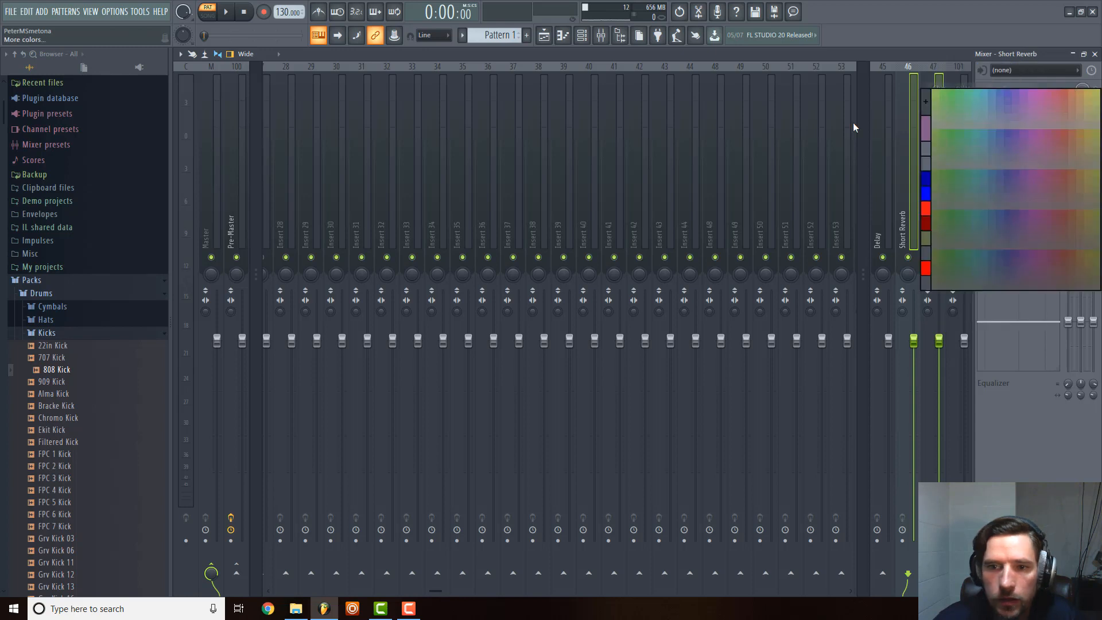
left_click(953, 92)
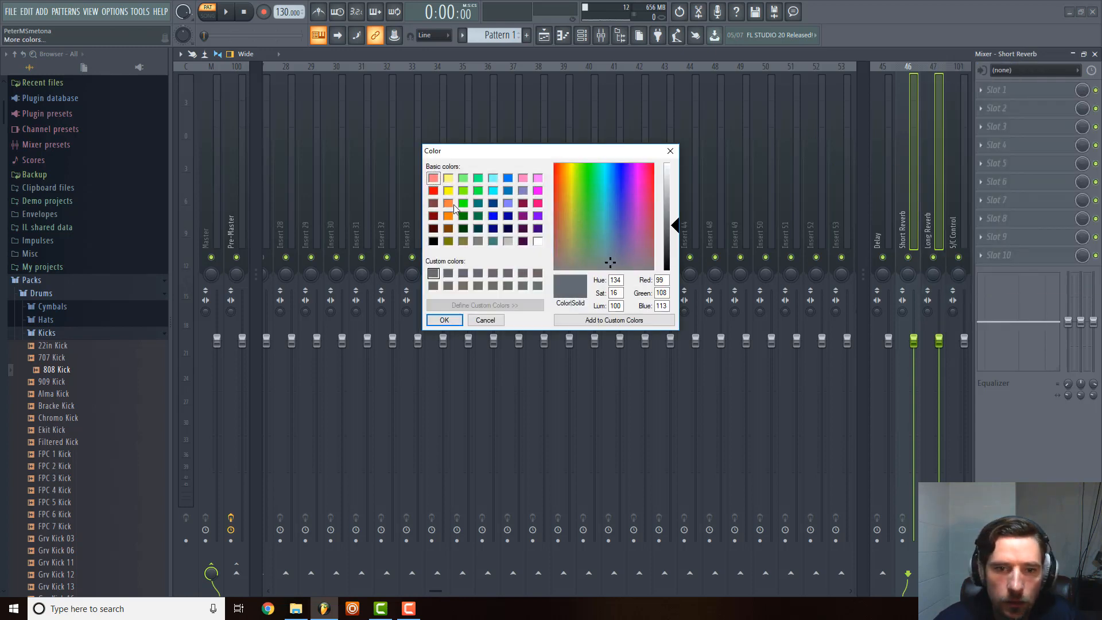
left_click(538, 203)
left_click(444, 320)
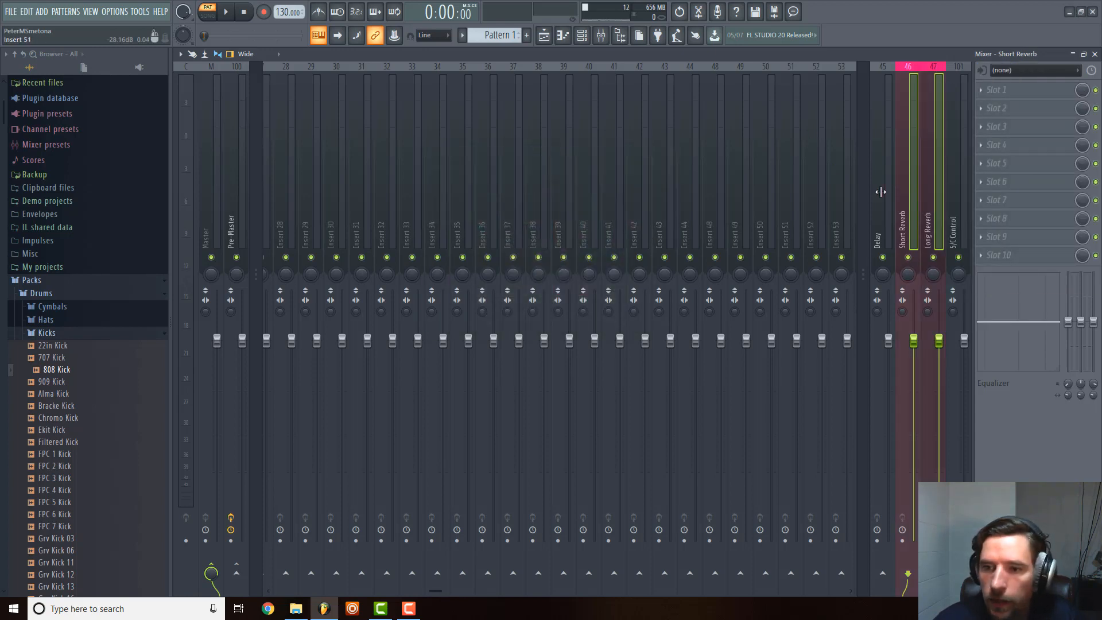
Colour the Delay mixer track orange (red 255, green 128, blue 0).
right_click(900, 184)
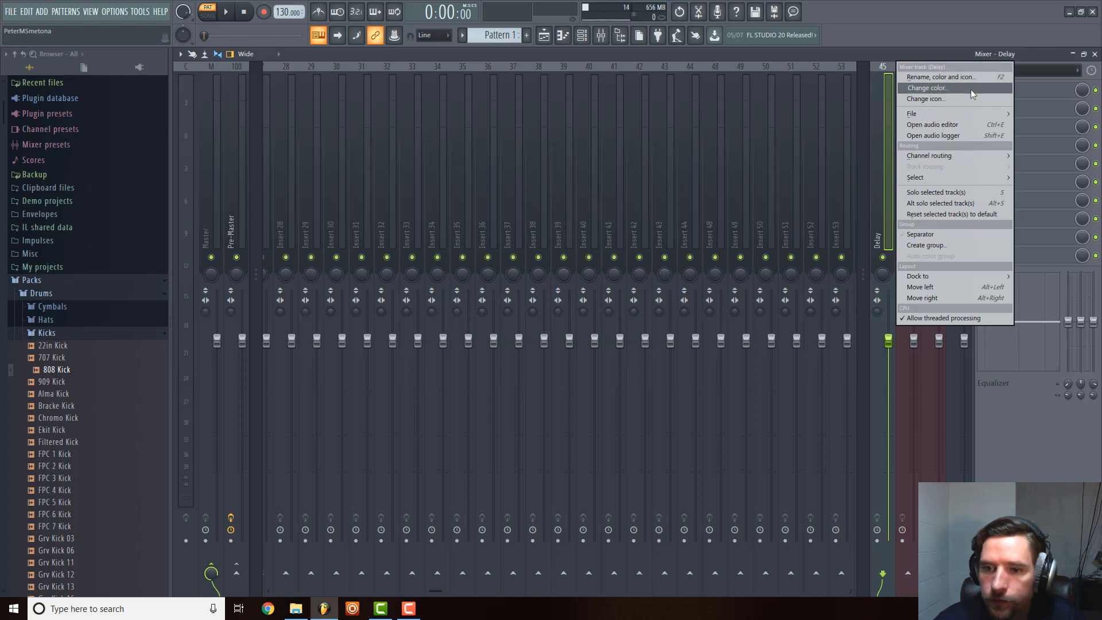
left_click(970, 88)
left_click(929, 107)
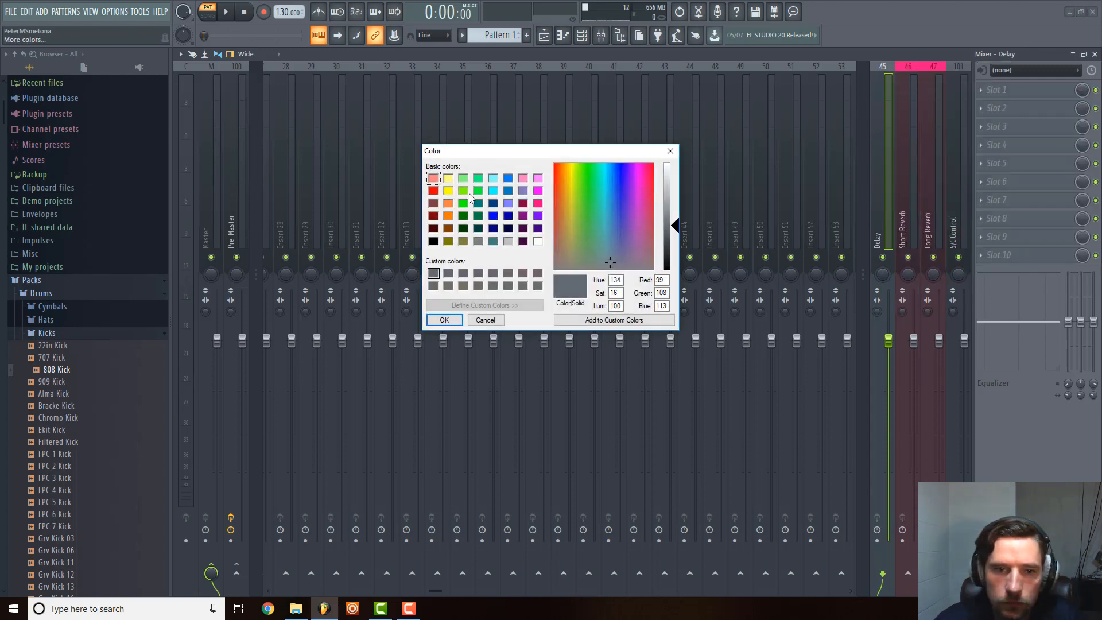
left_click(448, 217)
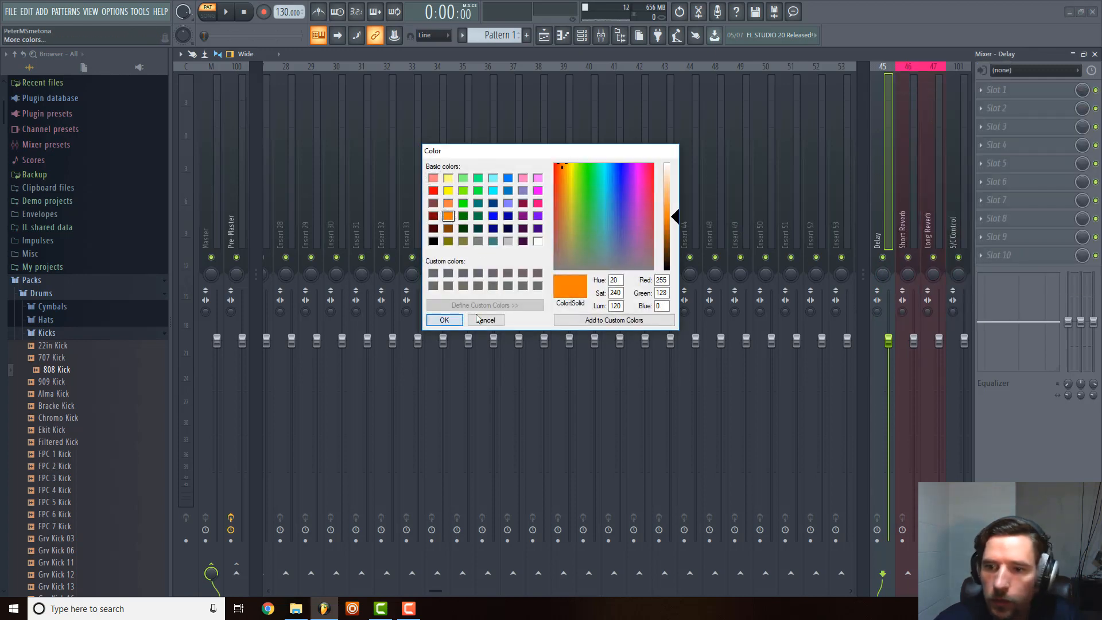
left_click(444, 320)
Colour the S/C Control mixer track light grey (red, green and blue 192).
left_click(952, 213)
right_click(953, 212)
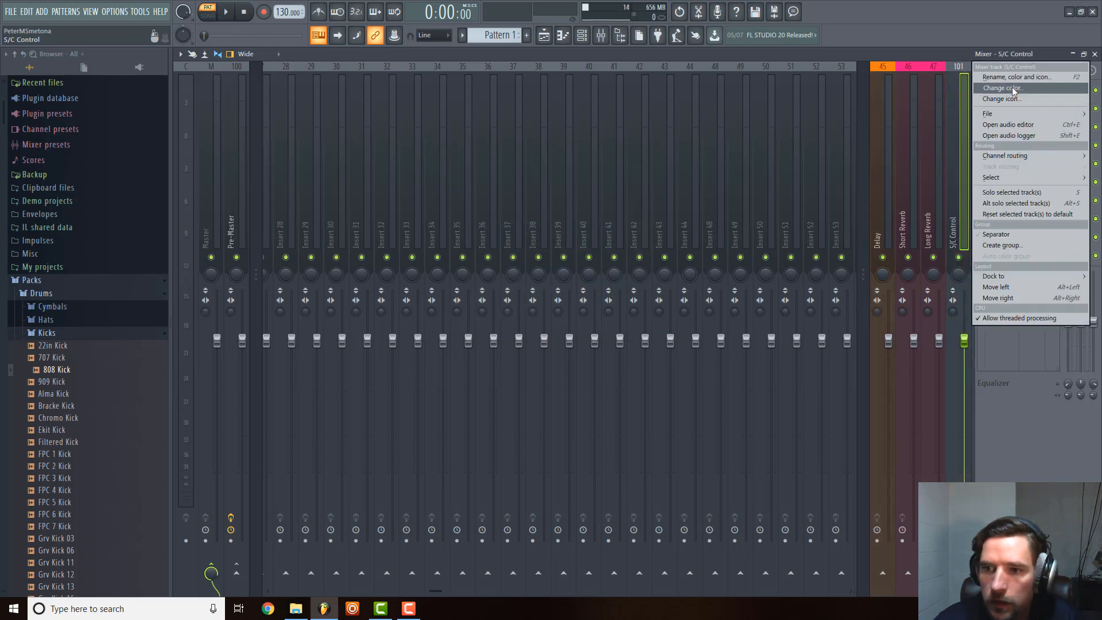
left_click(1034, 88)
left_click(926, 102)
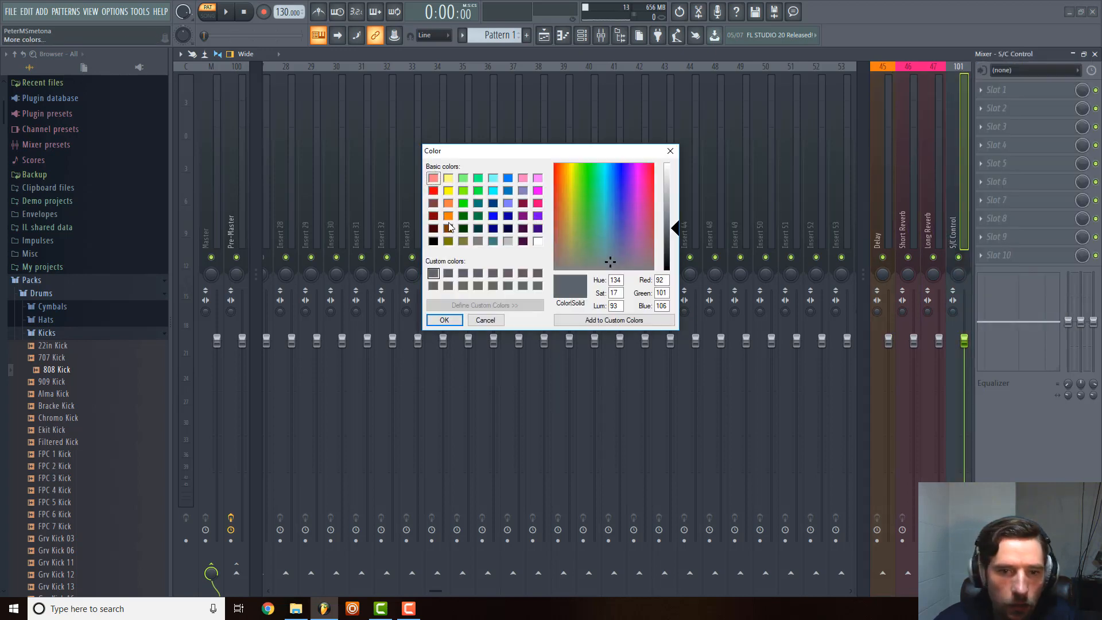
left_click(508, 241)
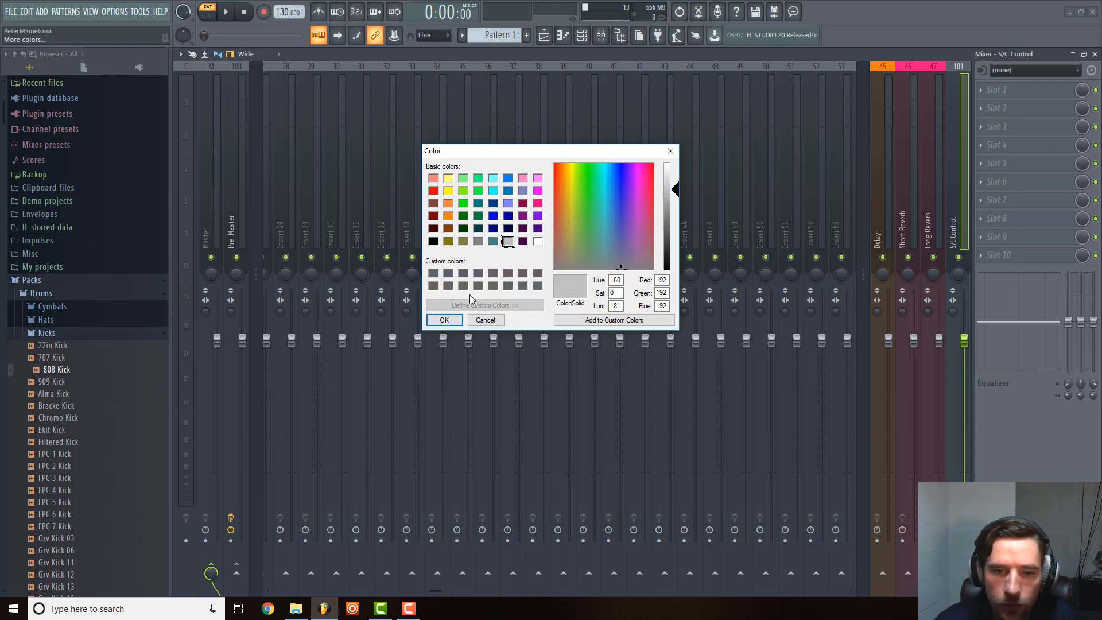
left_click(447, 320)
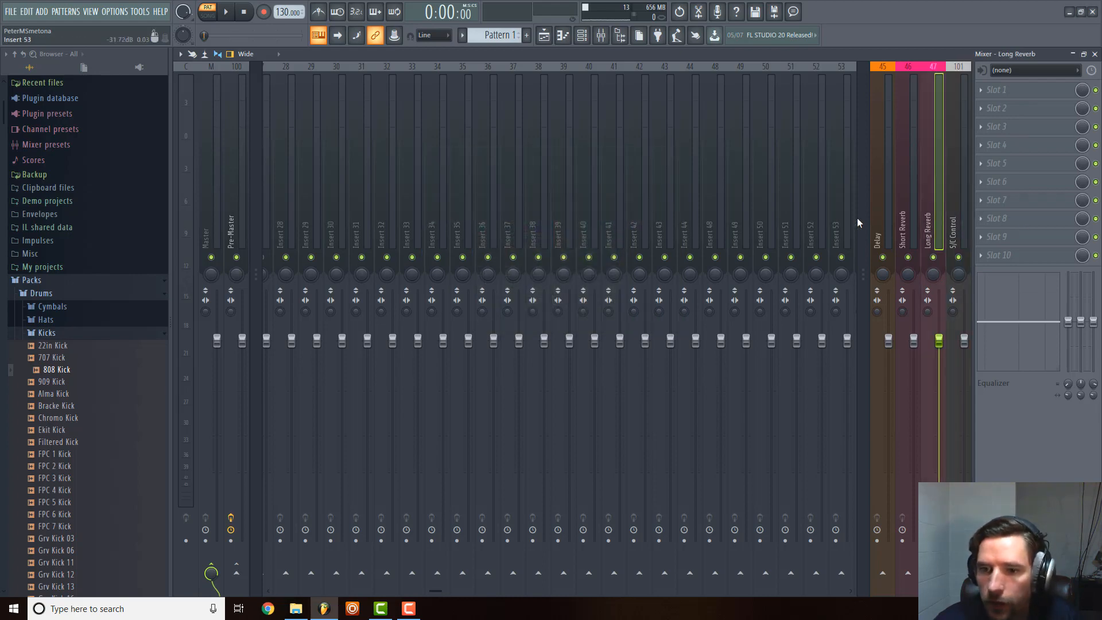
left_click(909, 210)
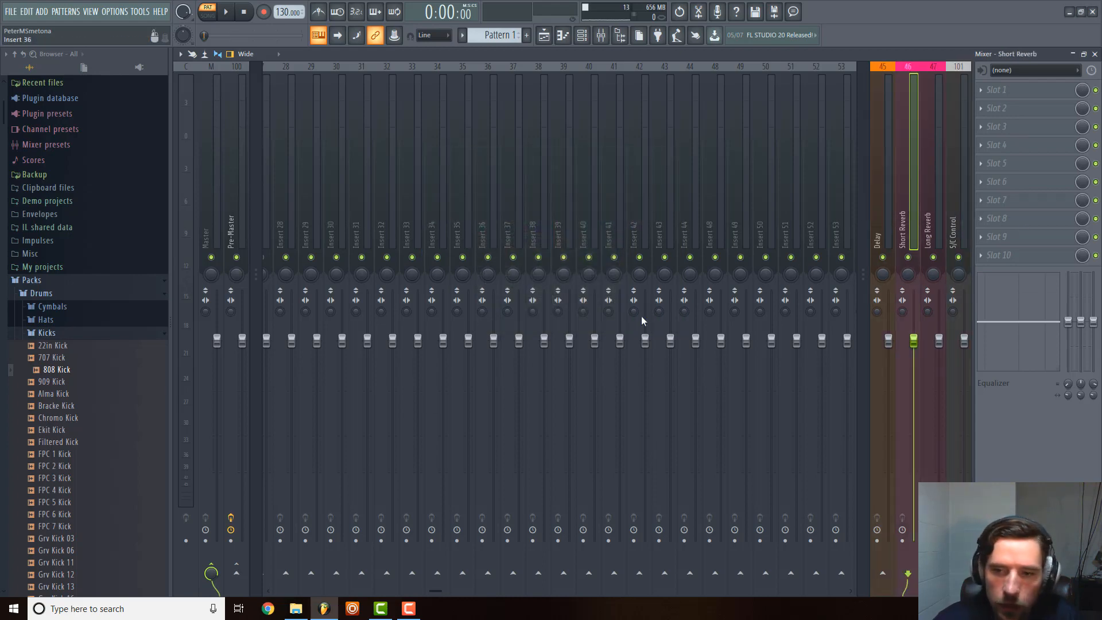
left_click(884, 209)
left_click(925, 208, "ctrl")
left_click(913, 209, "ctrl")
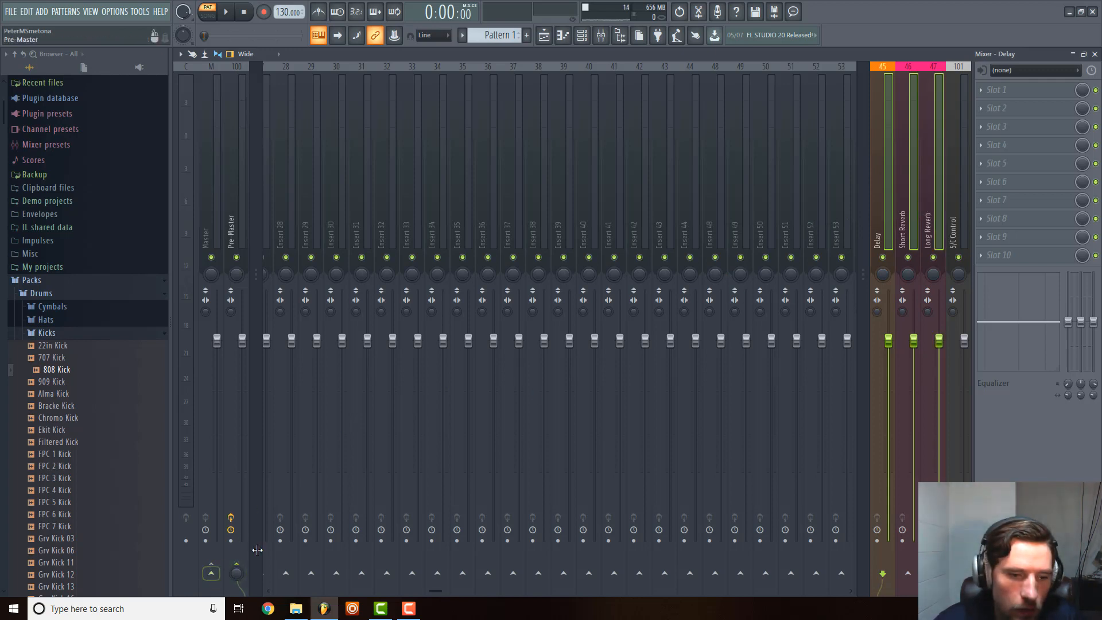
right_click(237, 570)
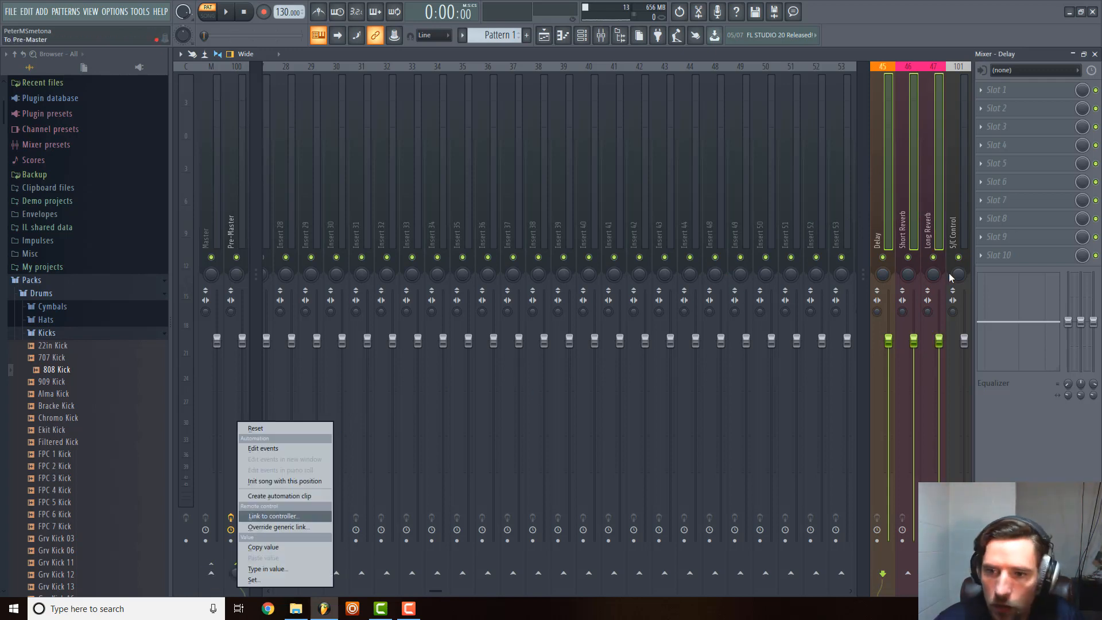
Route the Delay, Short Reverb and Long Reverb tracks only to the Pre-Master track and check each track's routing.
left_click(933, 247)
left_click_drag(885, 231, 905, 233)
left_click(233, 226, "ctrl")
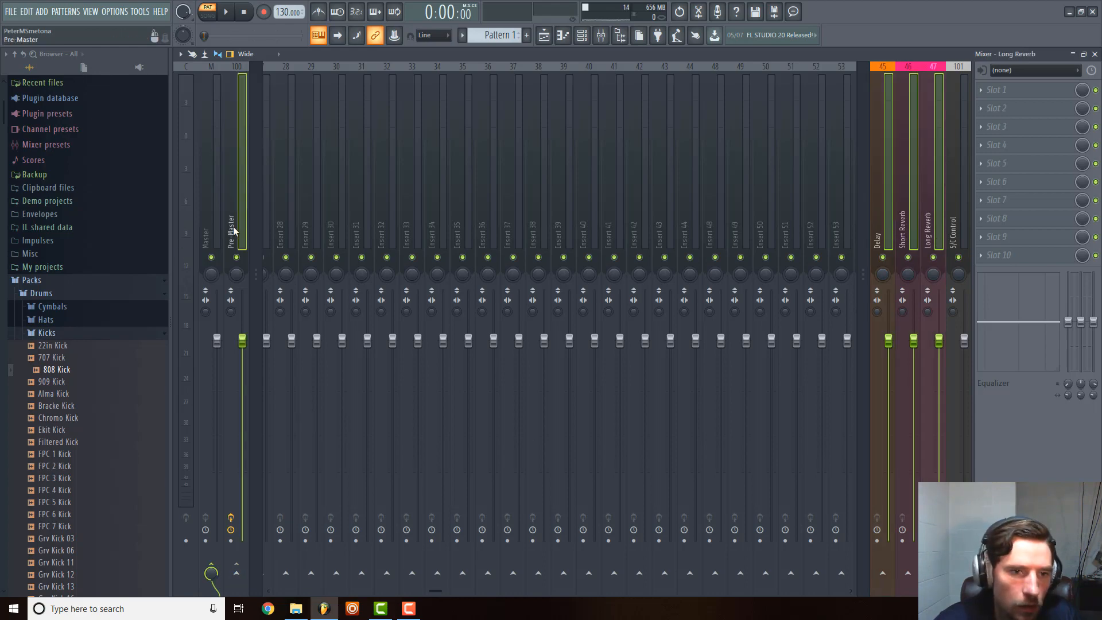
right_click(233, 226)
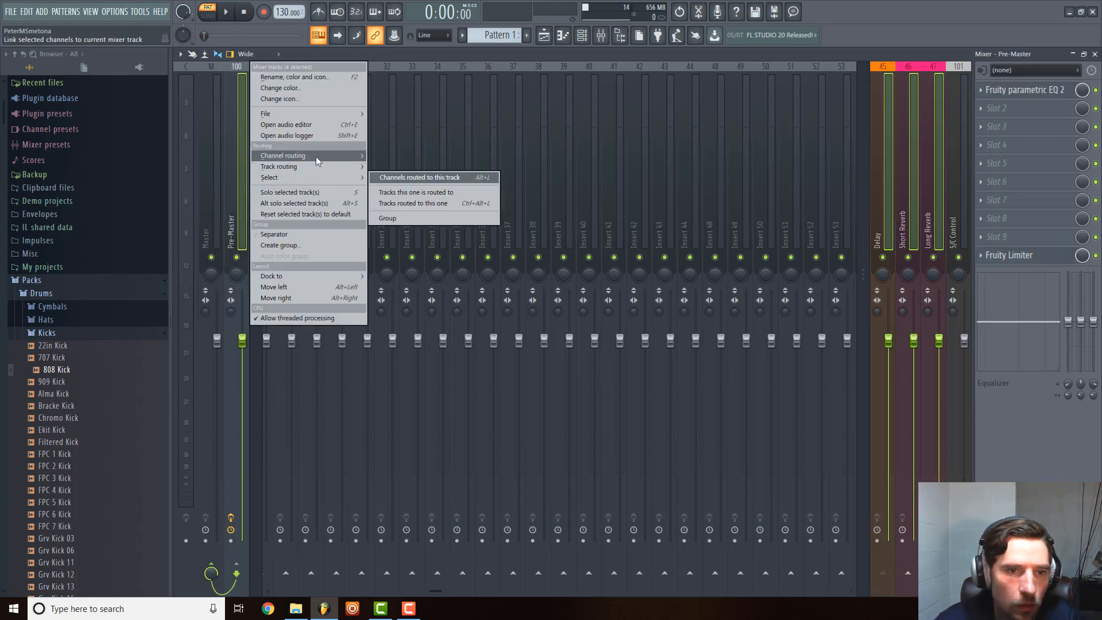
mouse_move(316, 165)
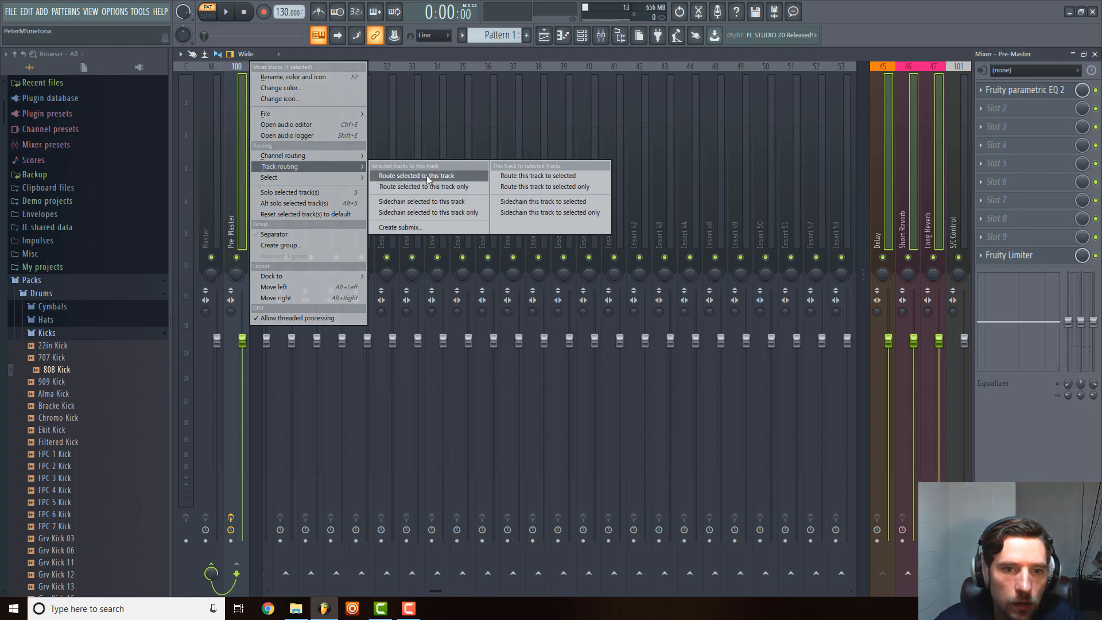
left_click(422, 188)
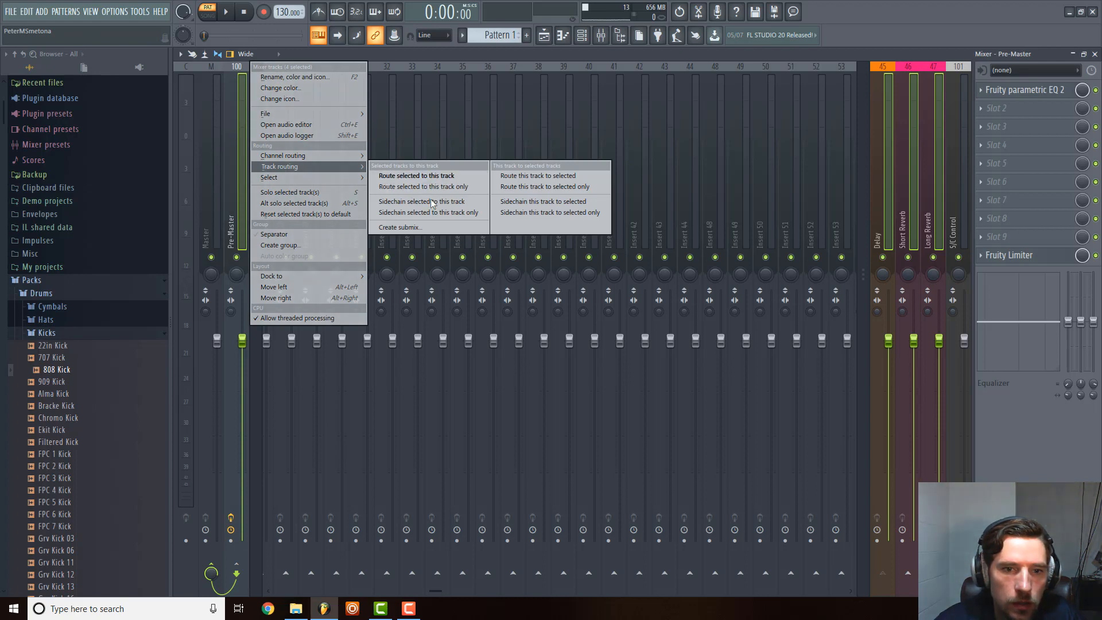
left_click(882, 213)
left_click(907, 201)
left_click(937, 195)
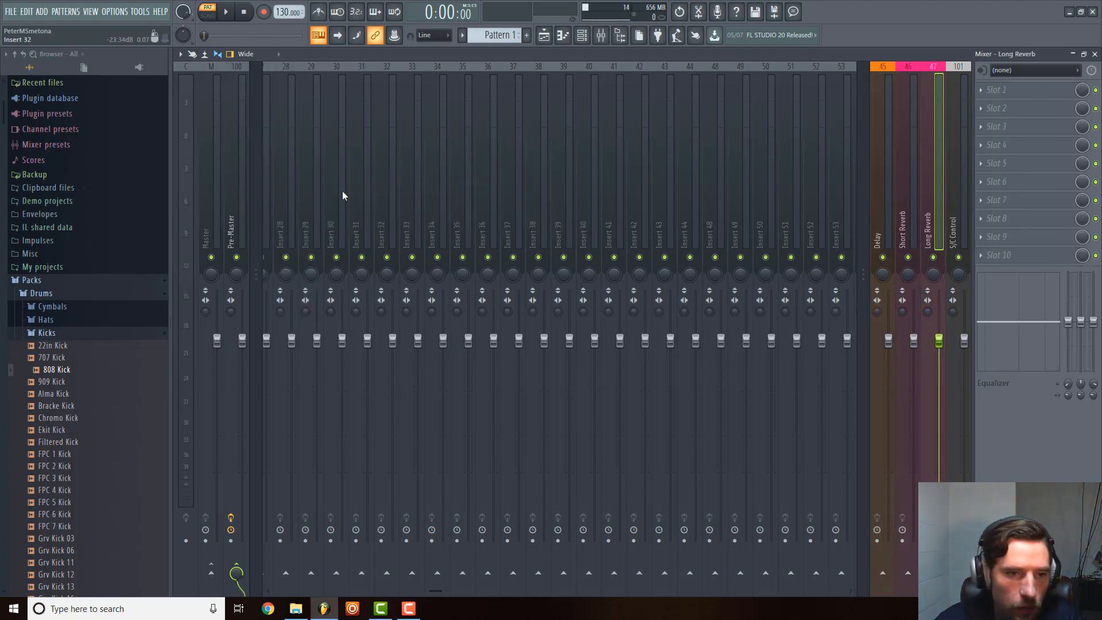
left_click(236, 212)
left_click(921, 181)
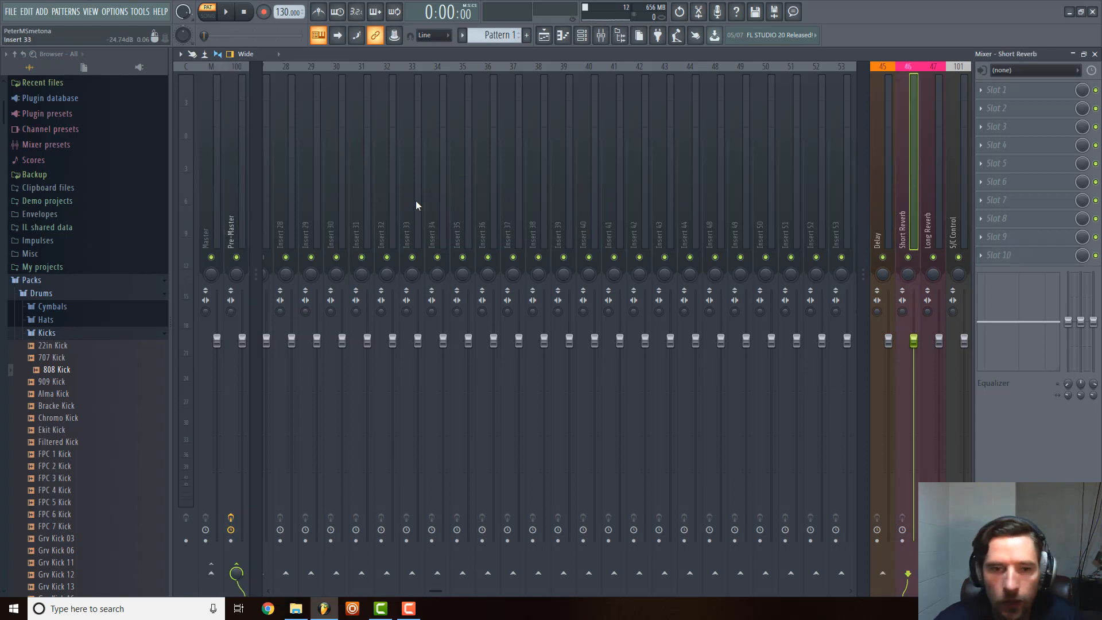
scroll(415, 201, "up", 10)
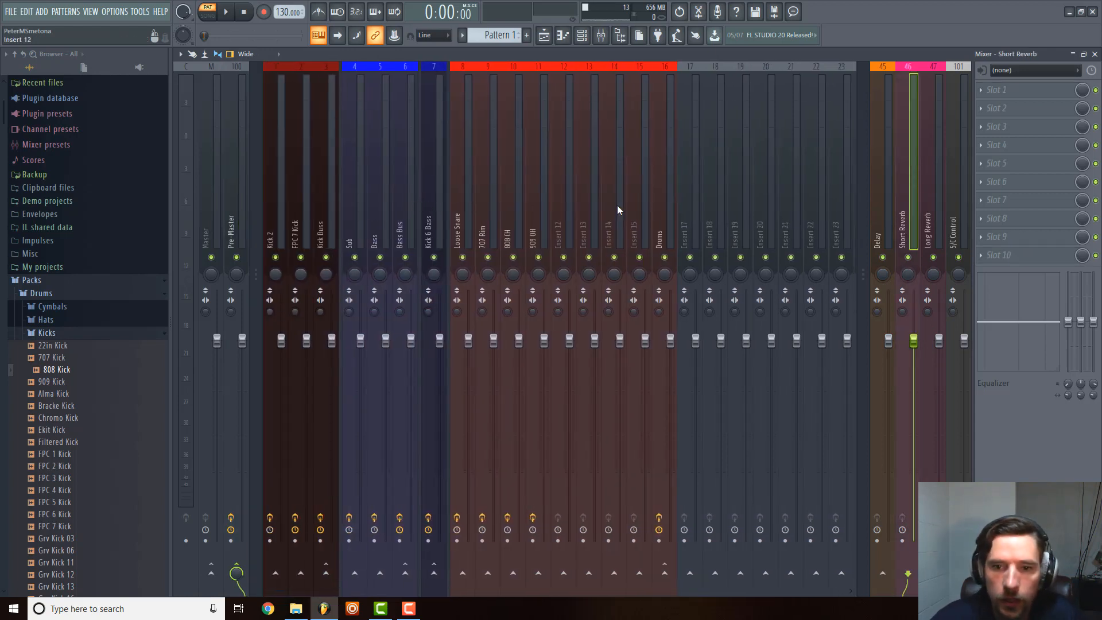
left_click(691, 203)
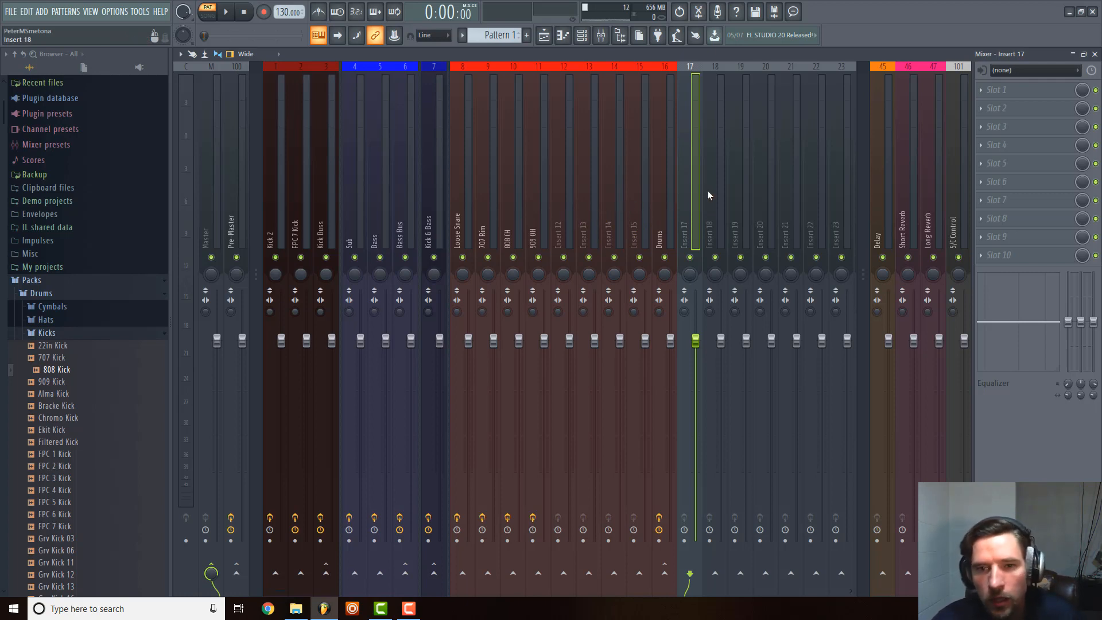
scroll(707, 195, "right", 3)
left_click(565, 203)
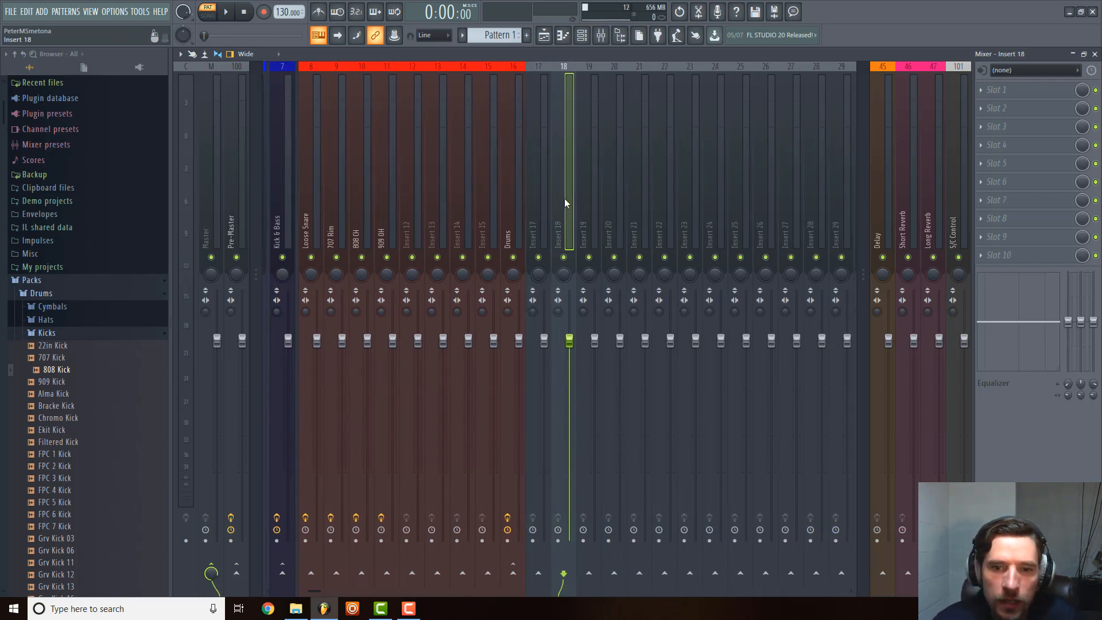
key("Right")
left_click(541, 211)
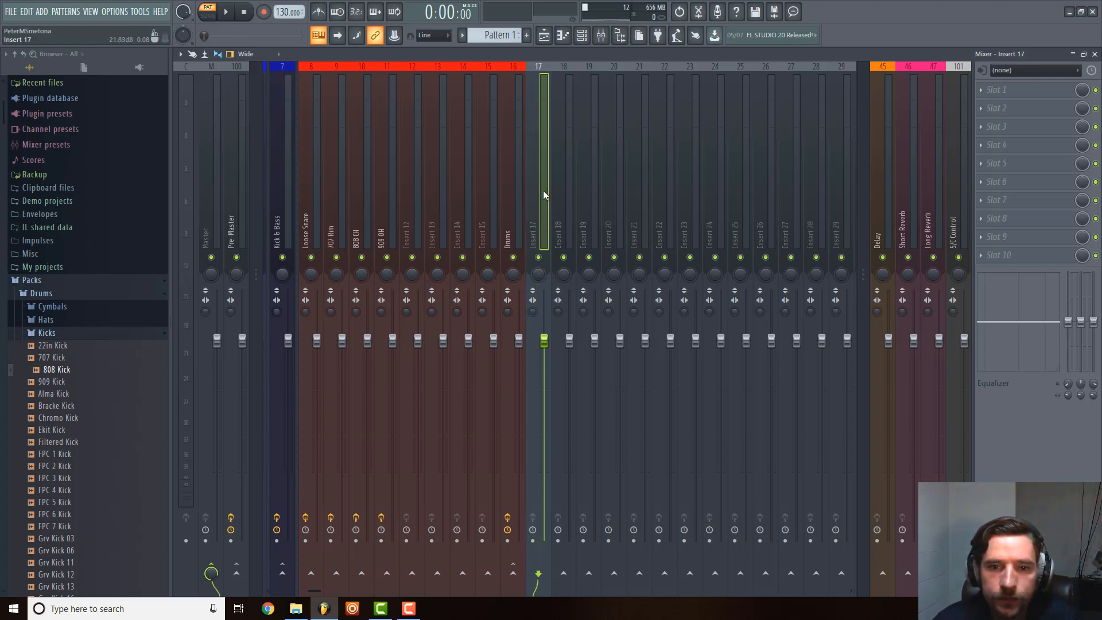
Recolour the Drums mixer track with the dark red from the previously used colours.
left_click(515, 189)
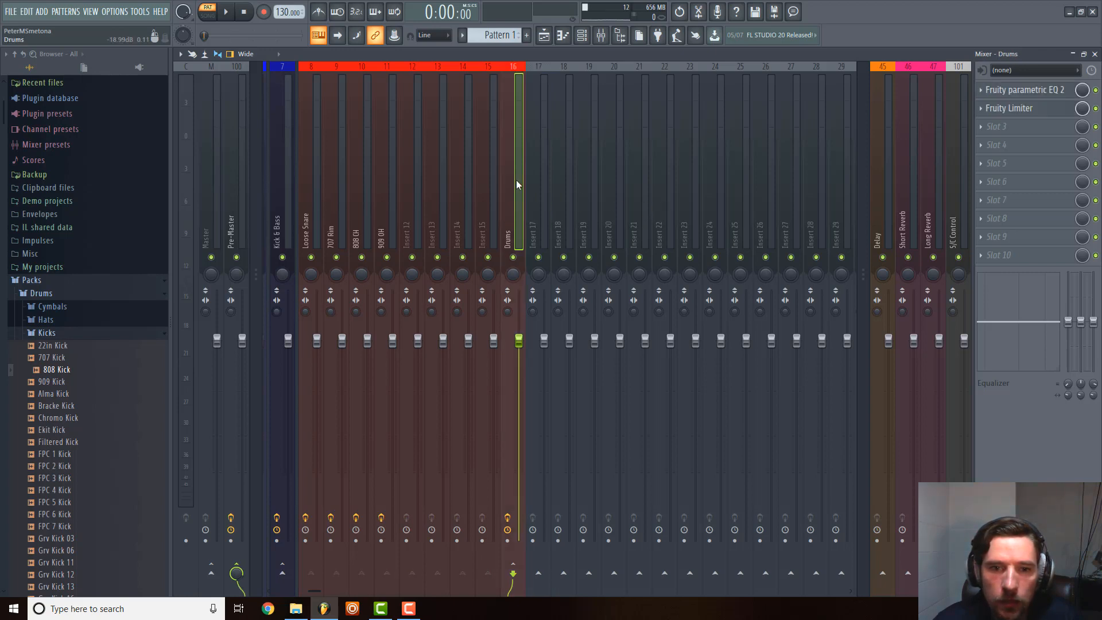
right_click(517, 66)
left_click(584, 93)
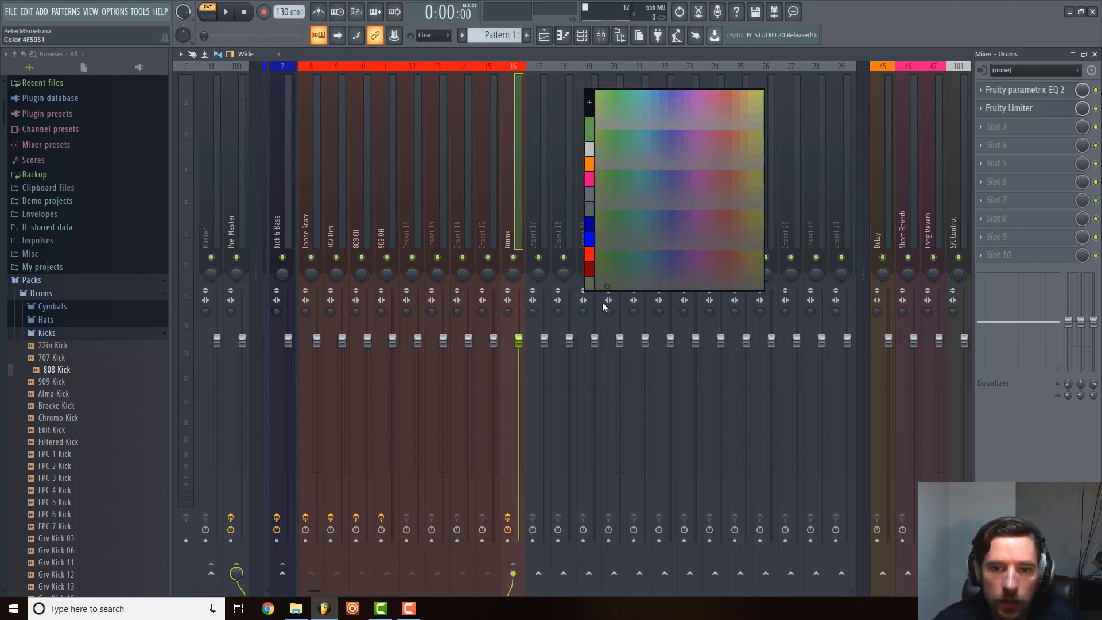
left_click(590, 269)
left_click(558, 176)
Colour mixer tracks Insert 17 to Insert 21 bright yellow (red 255, green 255, blue 0).
left_click(536, 206)
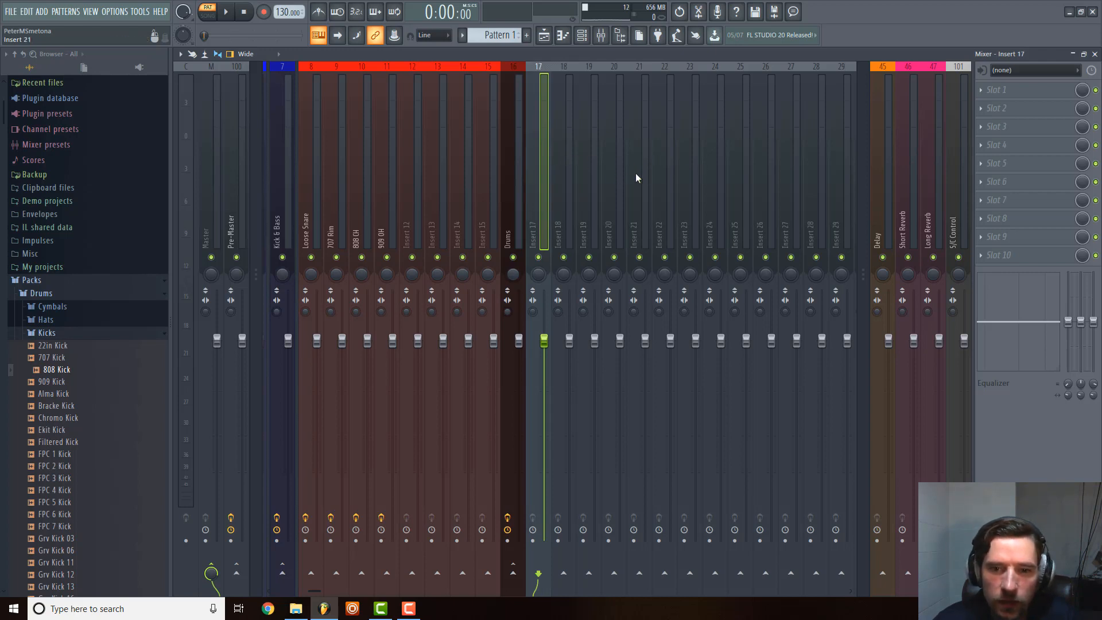
left_click_drag(642, 226, 573, 216)
right_click(638, 152)
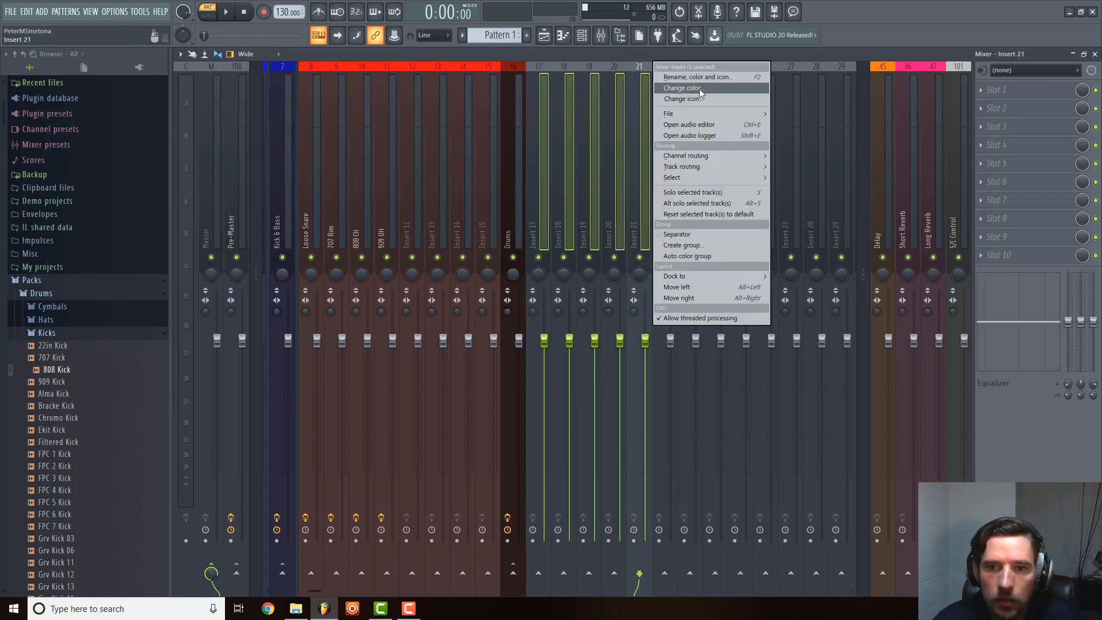
left_click(671, 100)
left_click(707, 101)
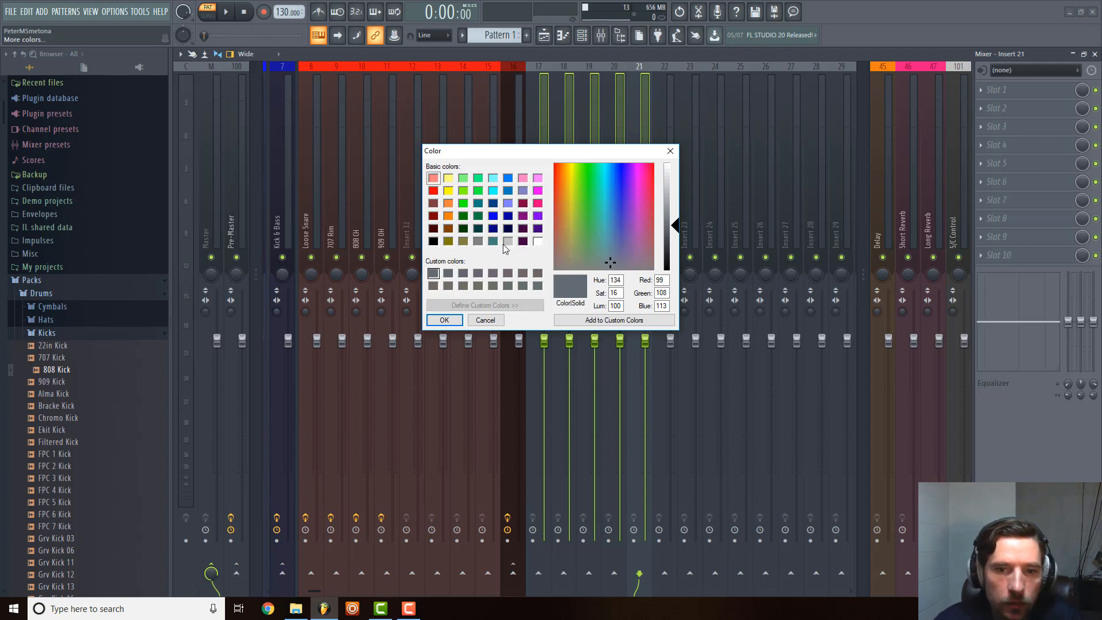
left_click(448, 191)
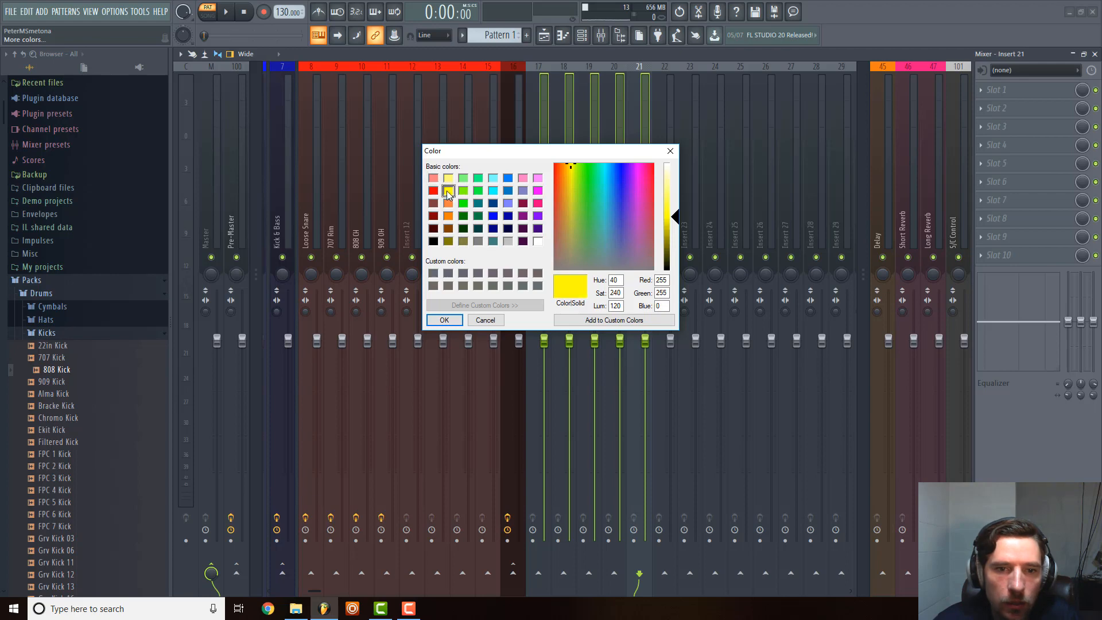
left_click(445, 320)
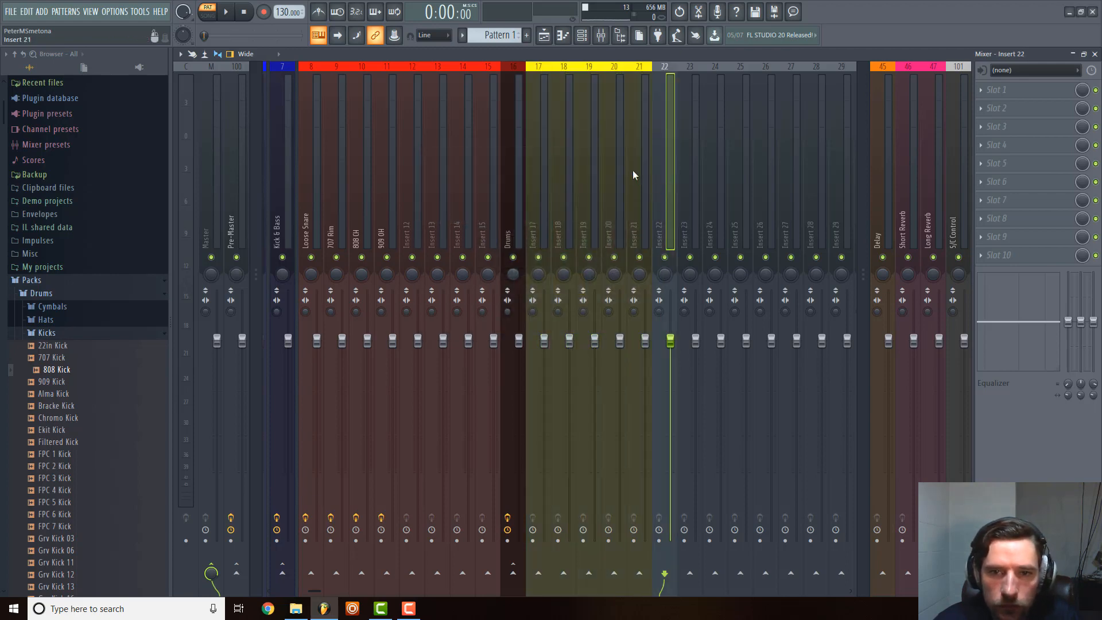
Colour the Insert 22 mixer track amber with a custom colour of red 248, green 201, blue 16.
right_click(667, 161)
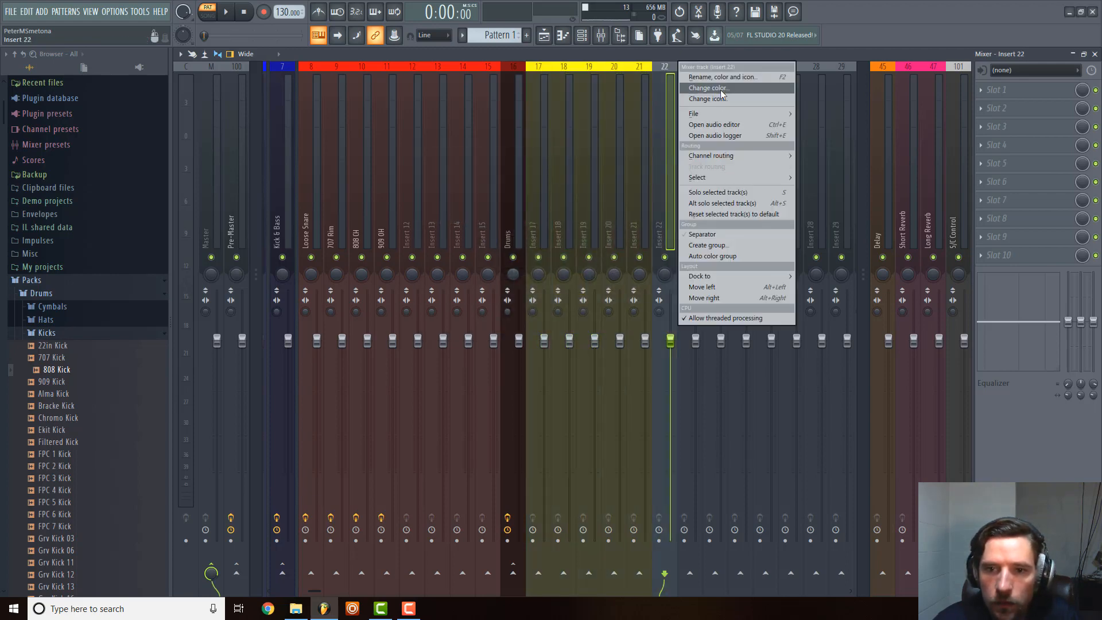
left_click(764, 89)
left_click(727, 103)
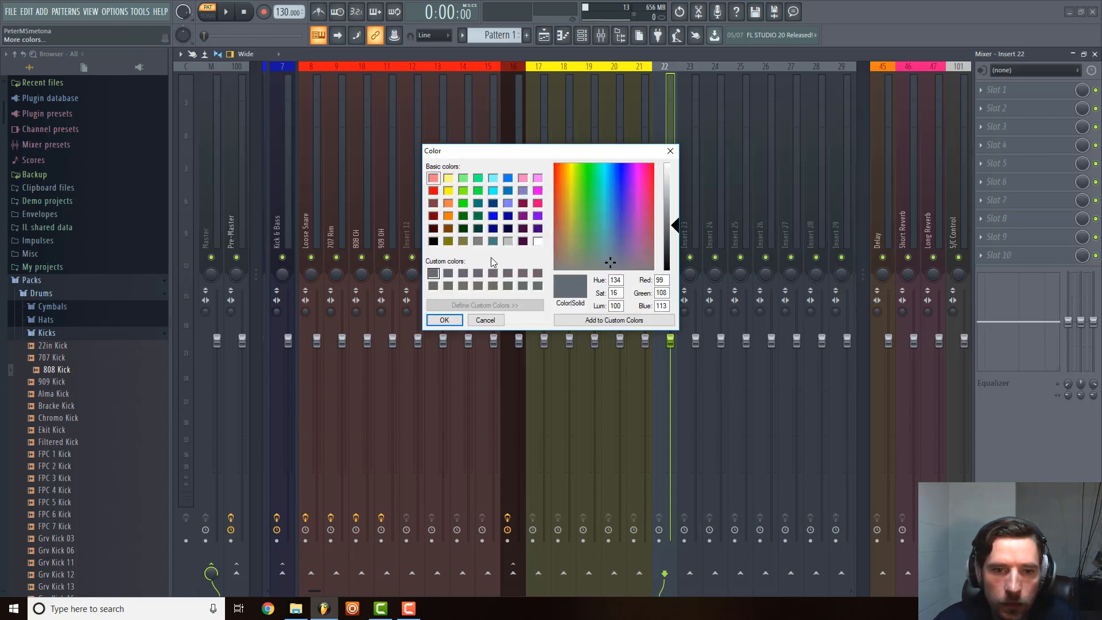
left_click(449, 189)
mouse_move(681, 219)
left_mouse_down()
mouse_move(678, 231)
mouse_move(677, 219)
left_mouse_up()
left_click(566, 167)
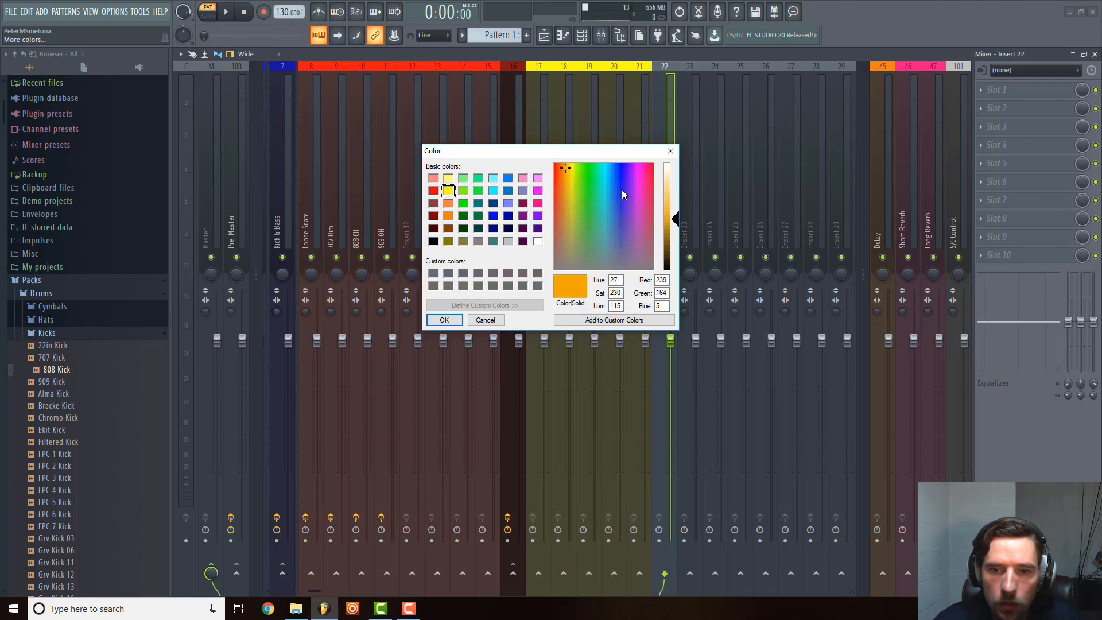
left_click(676, 216)
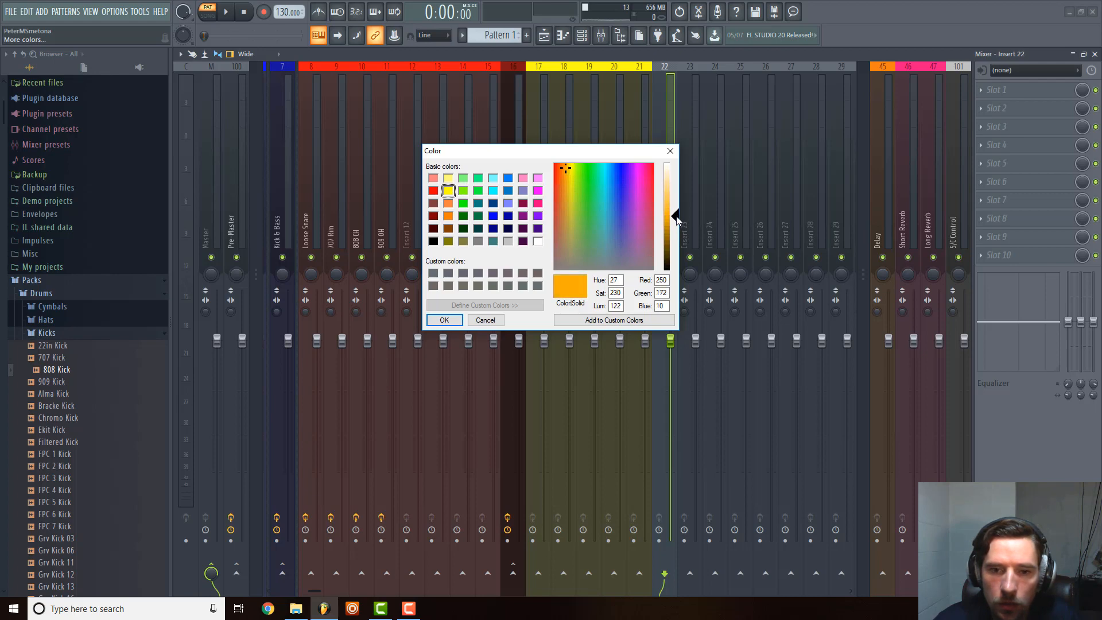
left_click(570, 170)
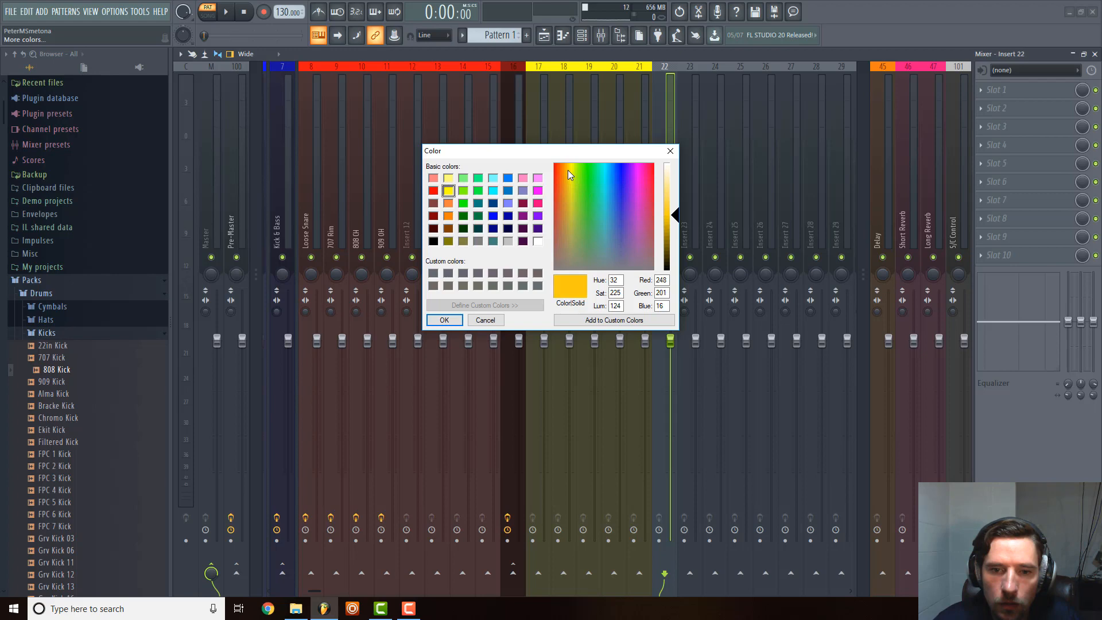
left_click(445, 320)
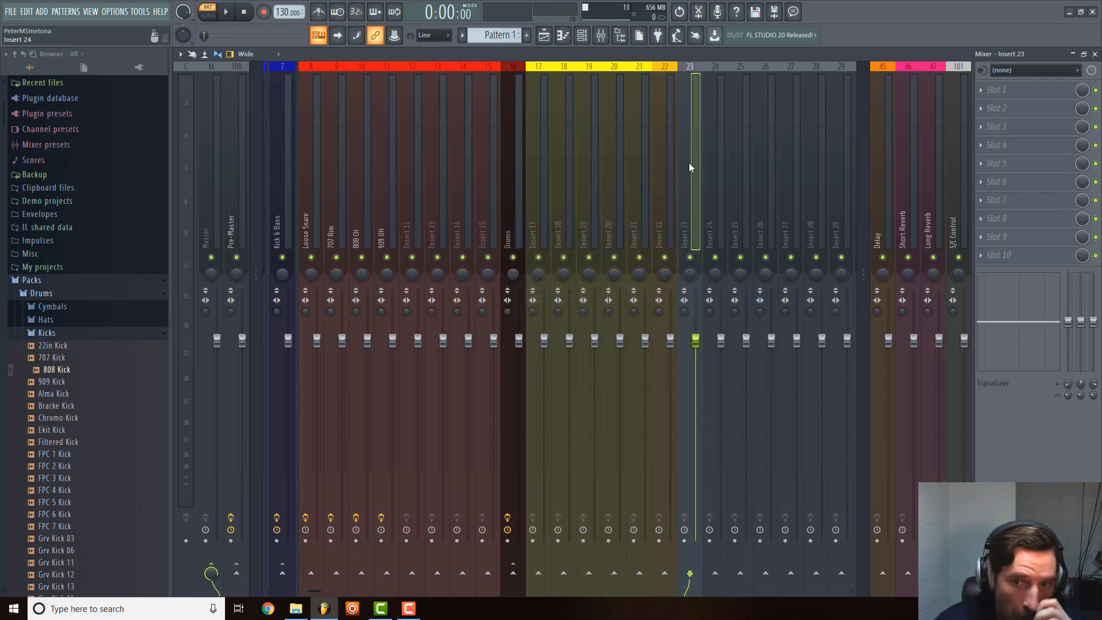
Rename the amber Insert 22 mixer track to Sound FX.
right_click(671, 148)
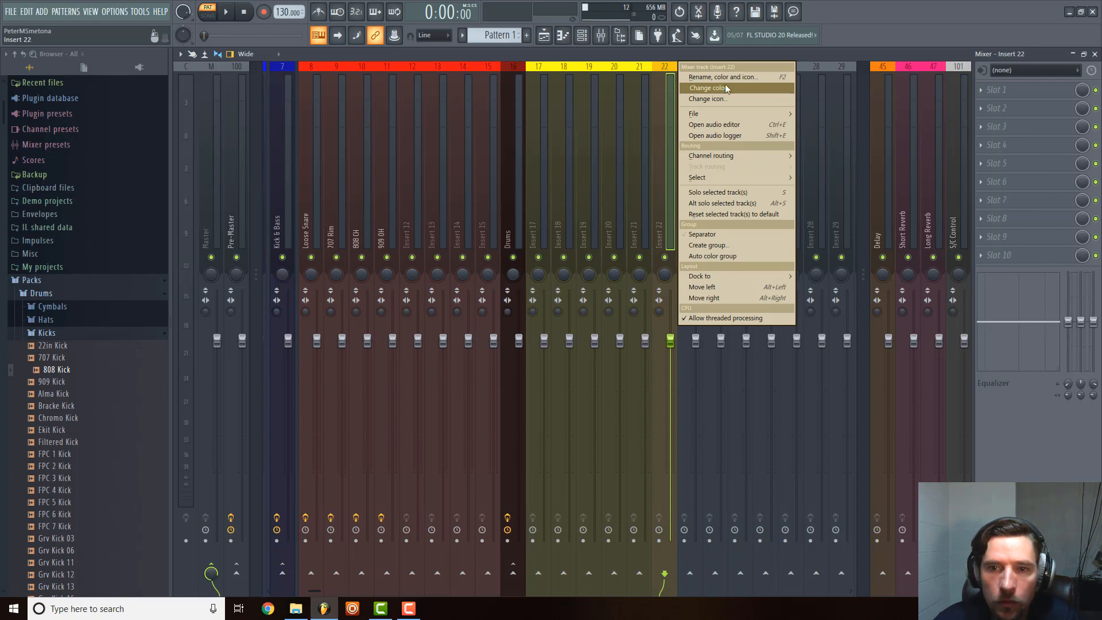
left_click(726, 88)
type("Sound FX")
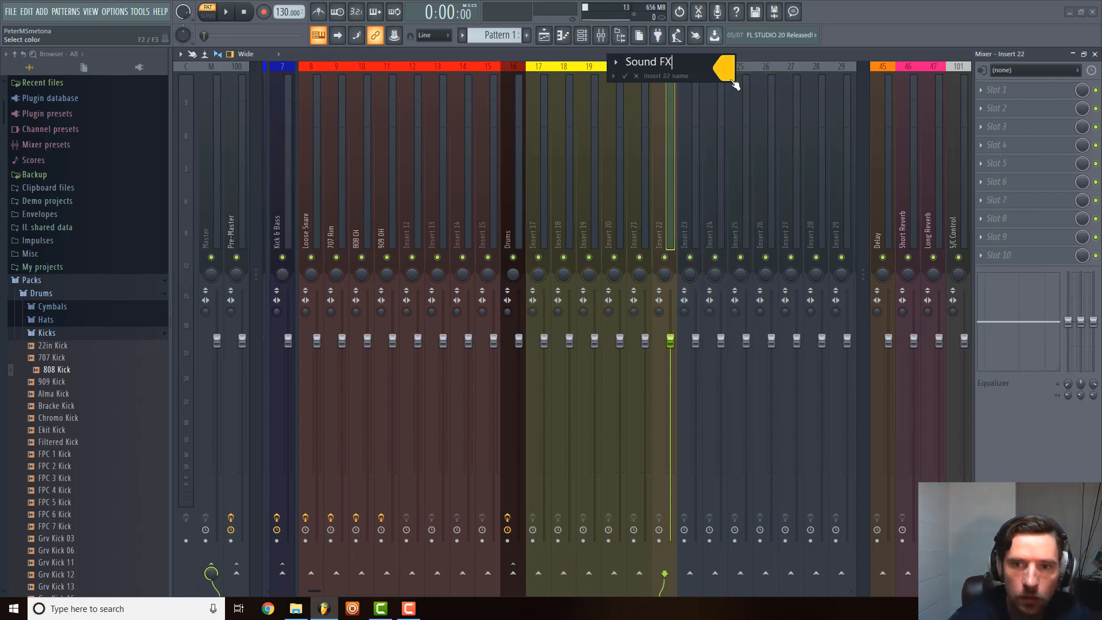
key("Return")
Route the yellow tracks Insert 17 to Insert 21 only to the Sound FX track.
right_click(674, 146)
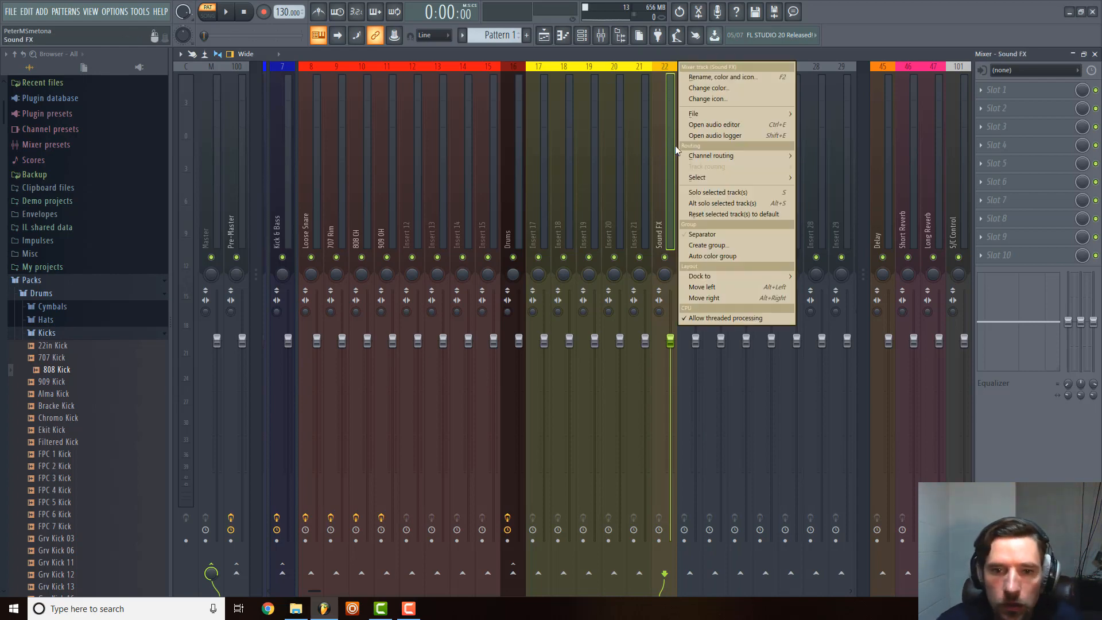
left_click(640, 151)
left_click_drag(545, 178, 665, 180)
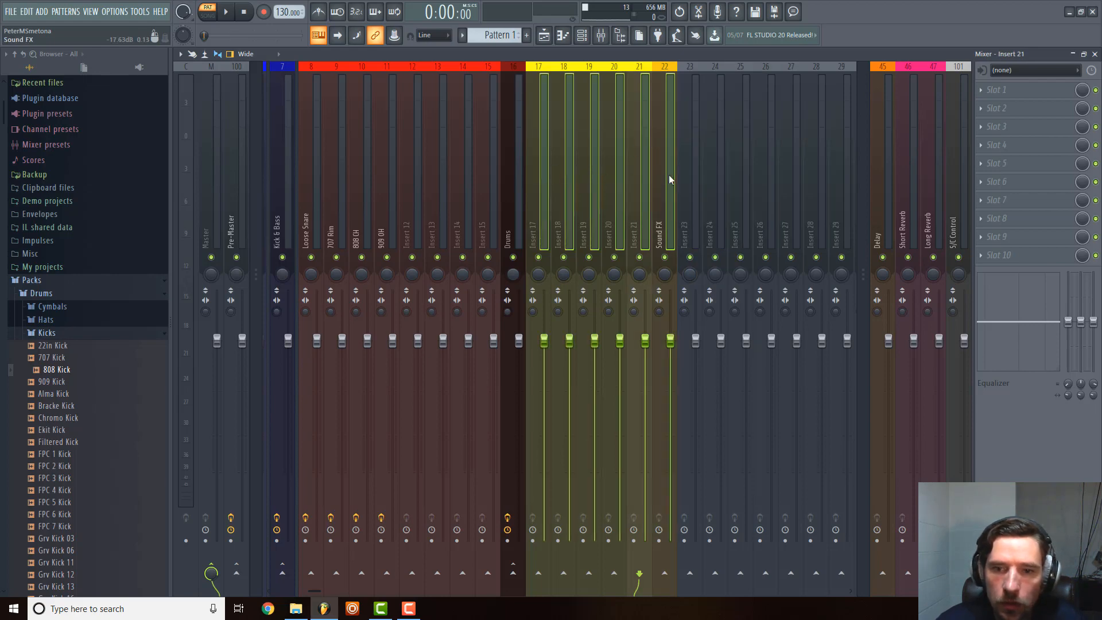
right_click(670, 174)
mouse_move(734, 164)
left_click(838, 187)
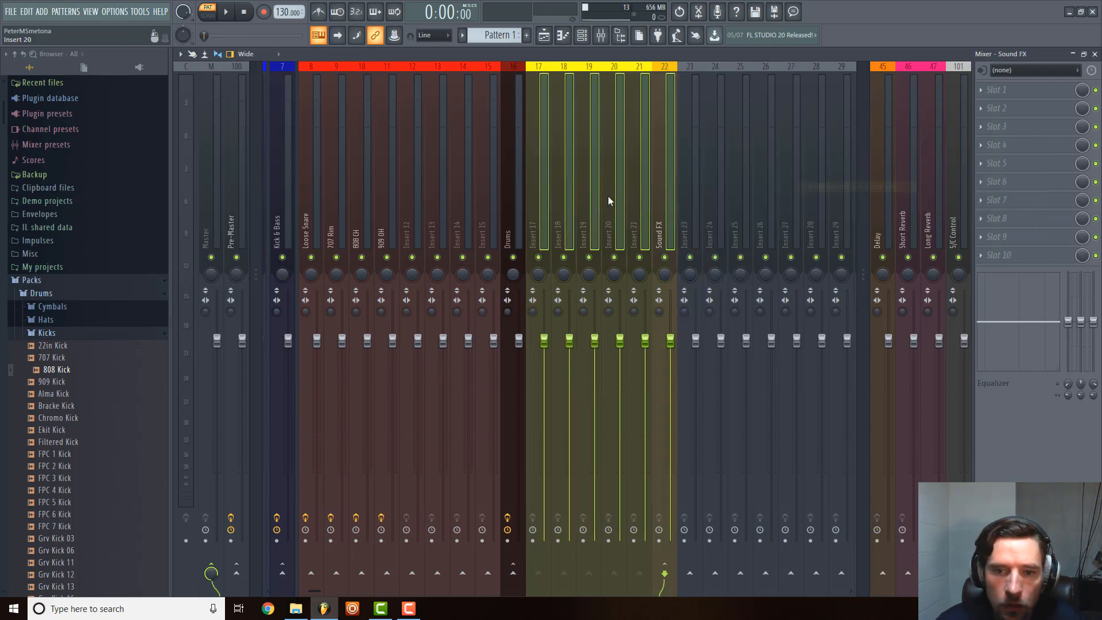
left_click(646, 194)
left_click(659, 192)
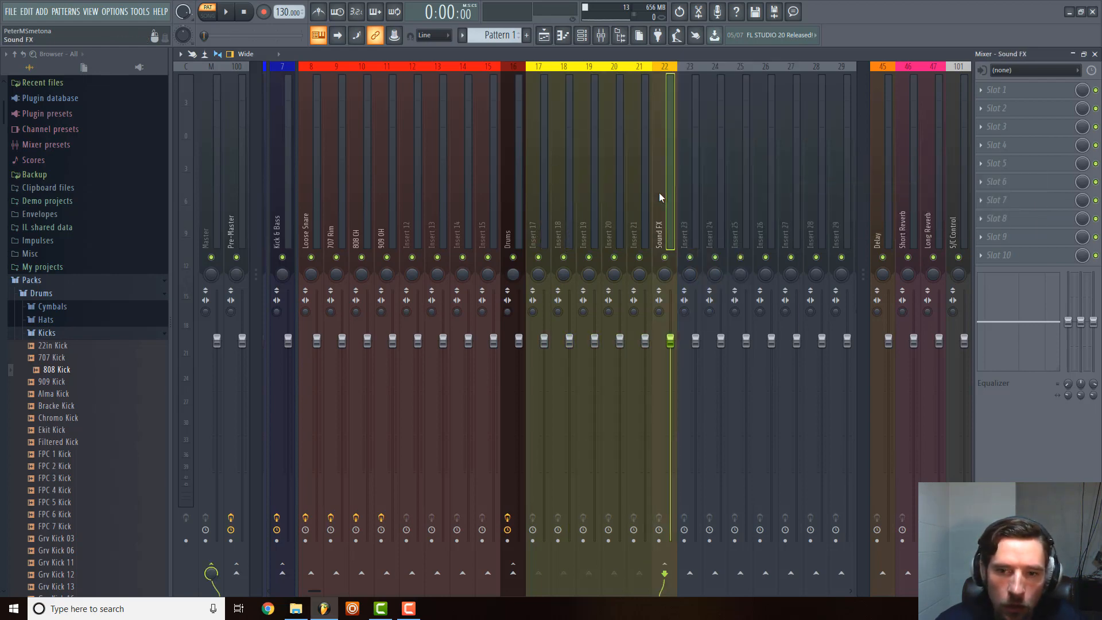
Remove the Sound FX track's send to the Master and route it to the Pre-Master instead.
left_click(211, 565)
left_click(236, 573)
right_click(236, 575)
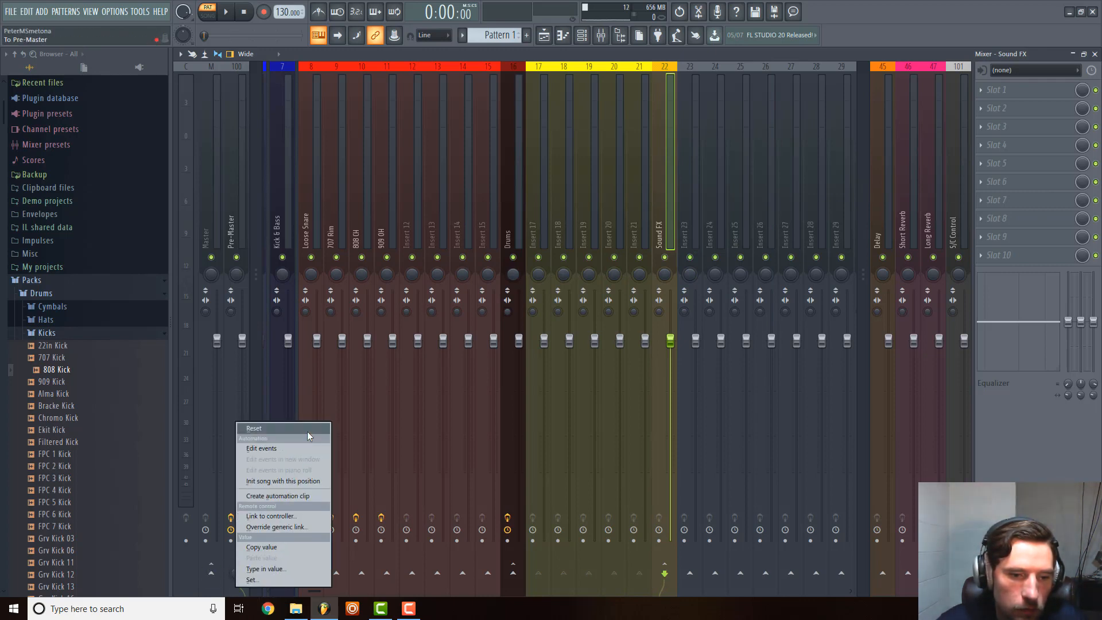
left_click(242, 576)
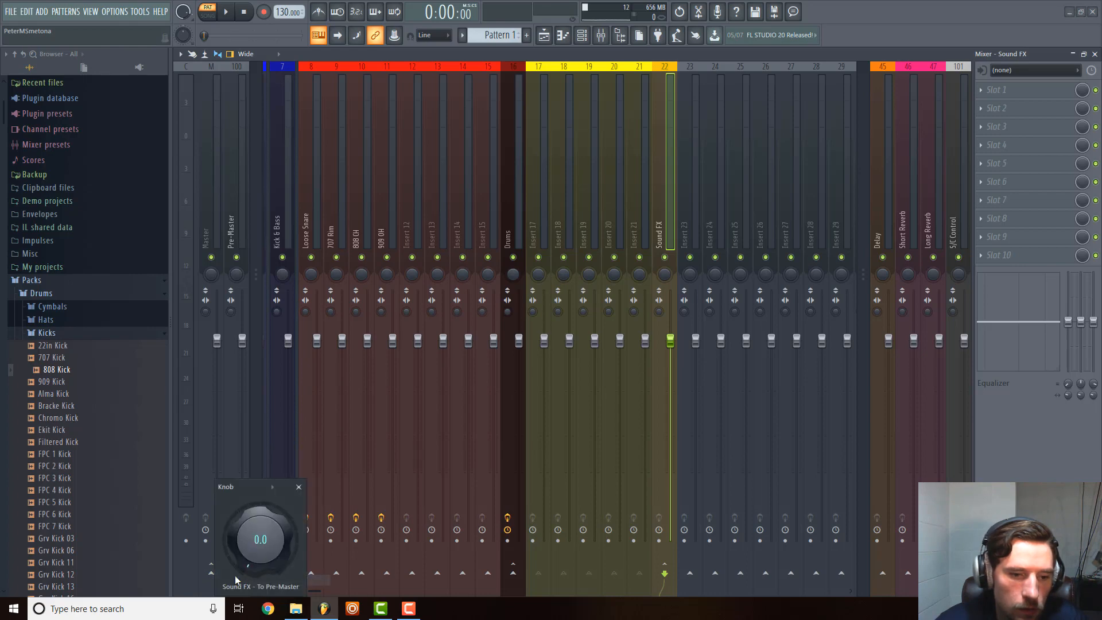
left_click(299, 487)
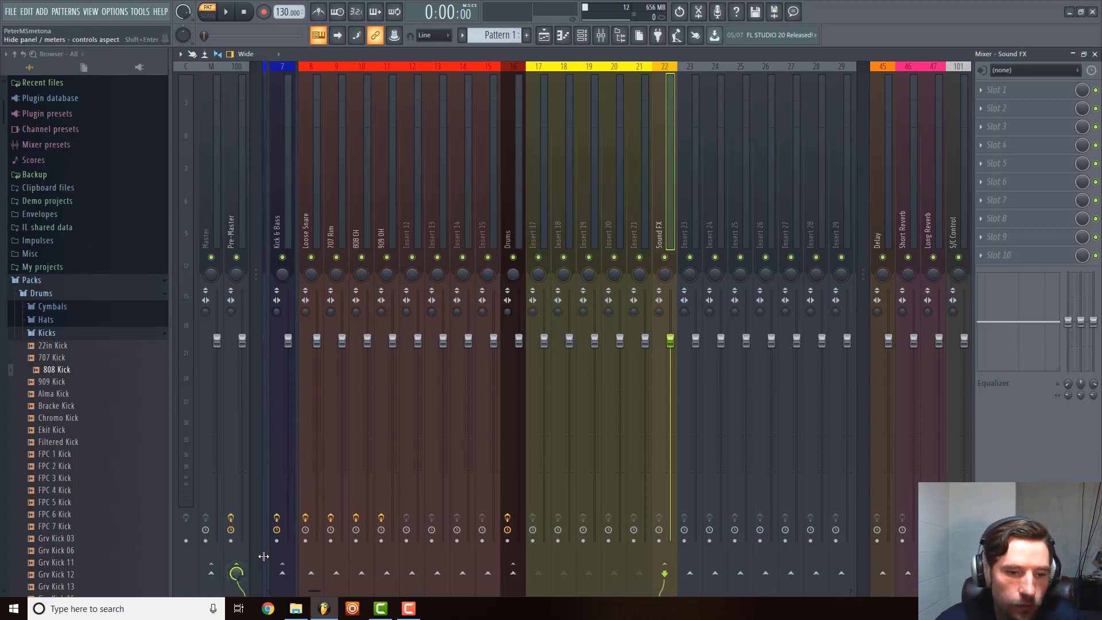
Add a separator in front of the yellow Insert 17 mixer track.
left_click(713, 244)
right_click(702, 202)
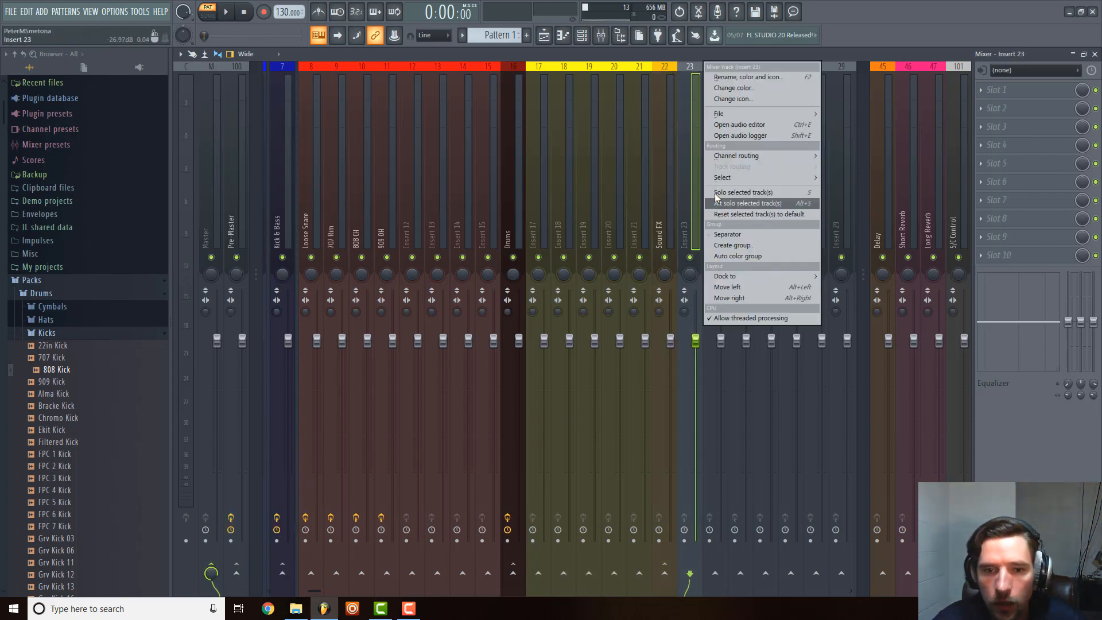
left_click(536, 201)
right_click(536, 203)
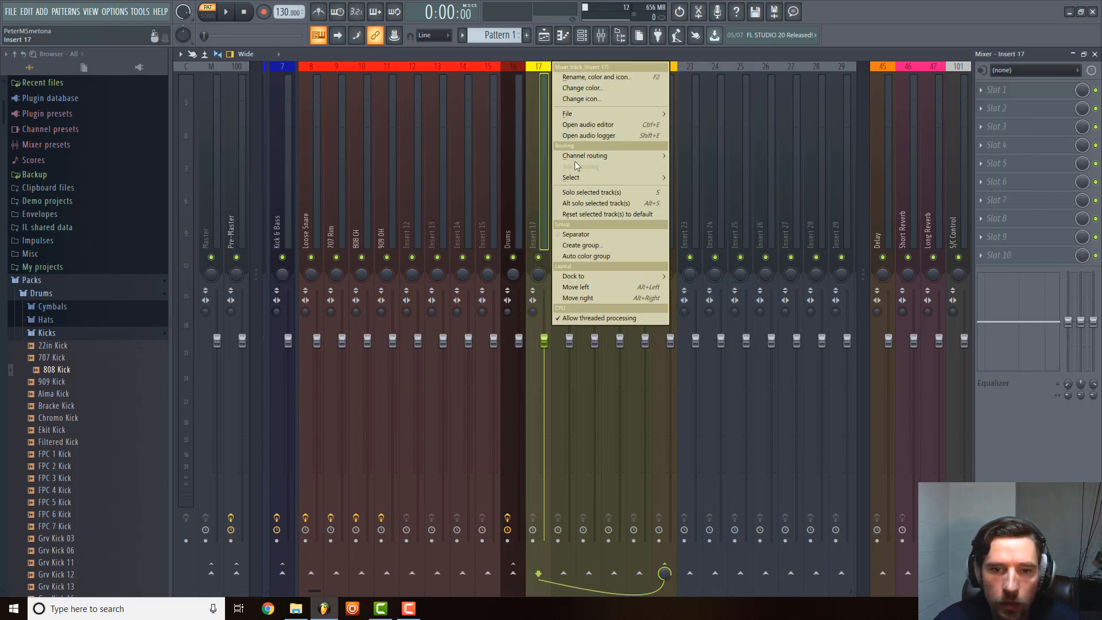
left_click(591, 235)
left_click(677, 217)
left_click(689, 214)
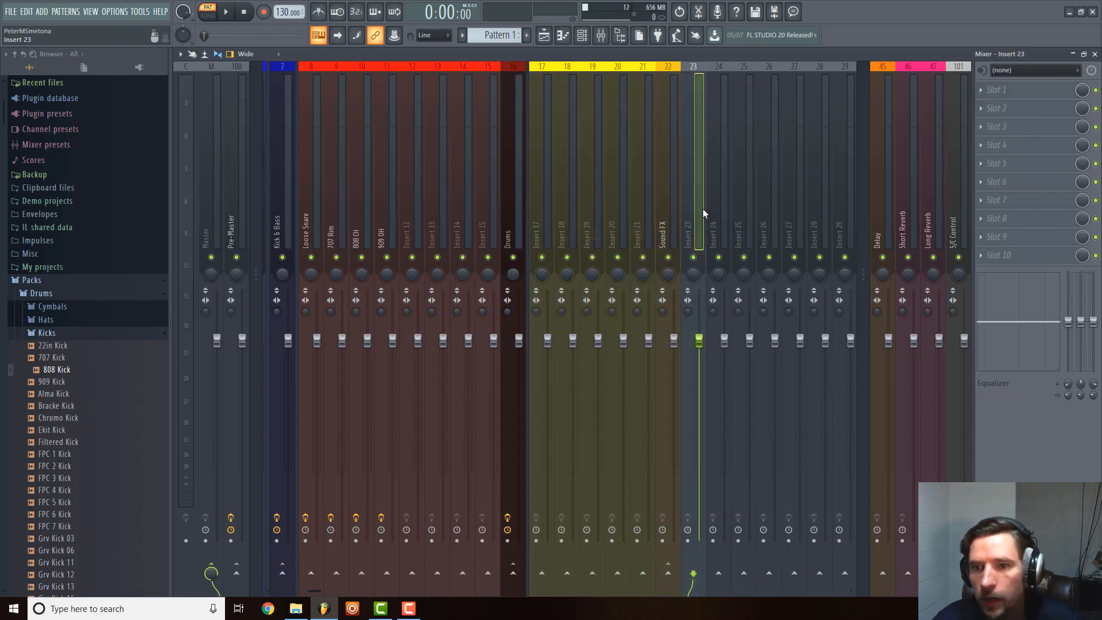
Colour the mixer tracks Insert 23 to Insert 32 bright green with red 0, green 255, blue 0.
scroll(703, 208, "down", 3)
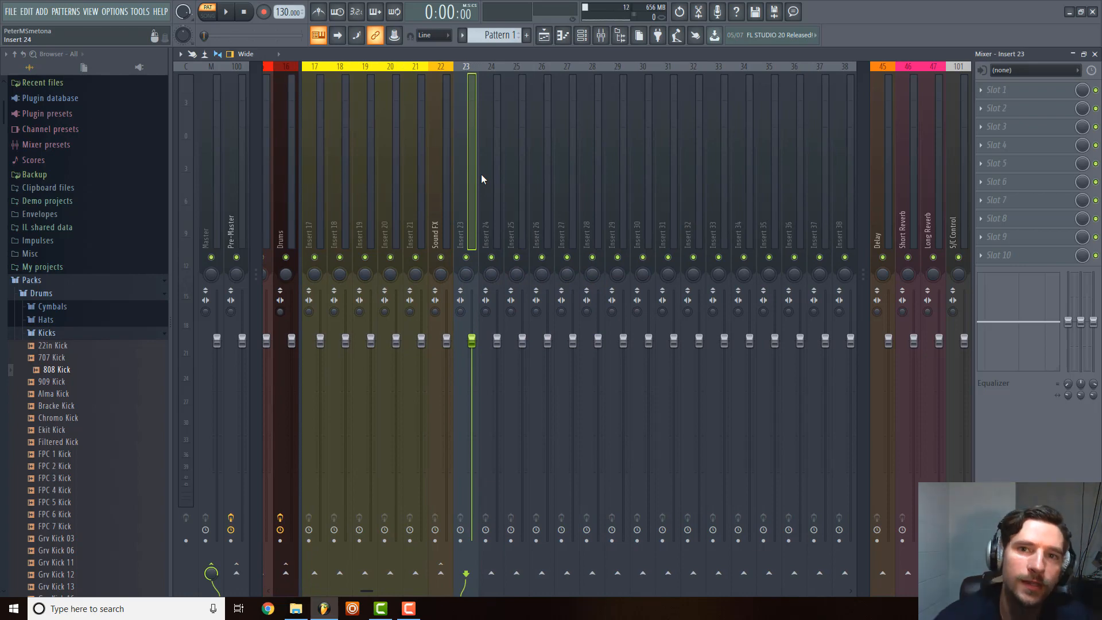
right_click(476, 140)
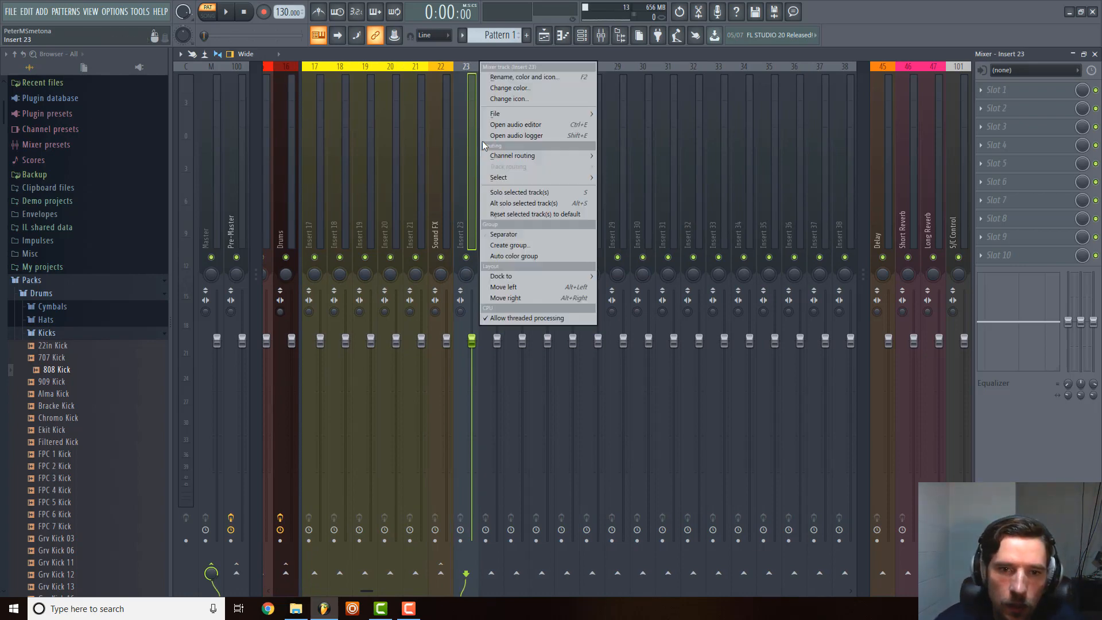
left_click(708, 157)
left_click(467, 178)
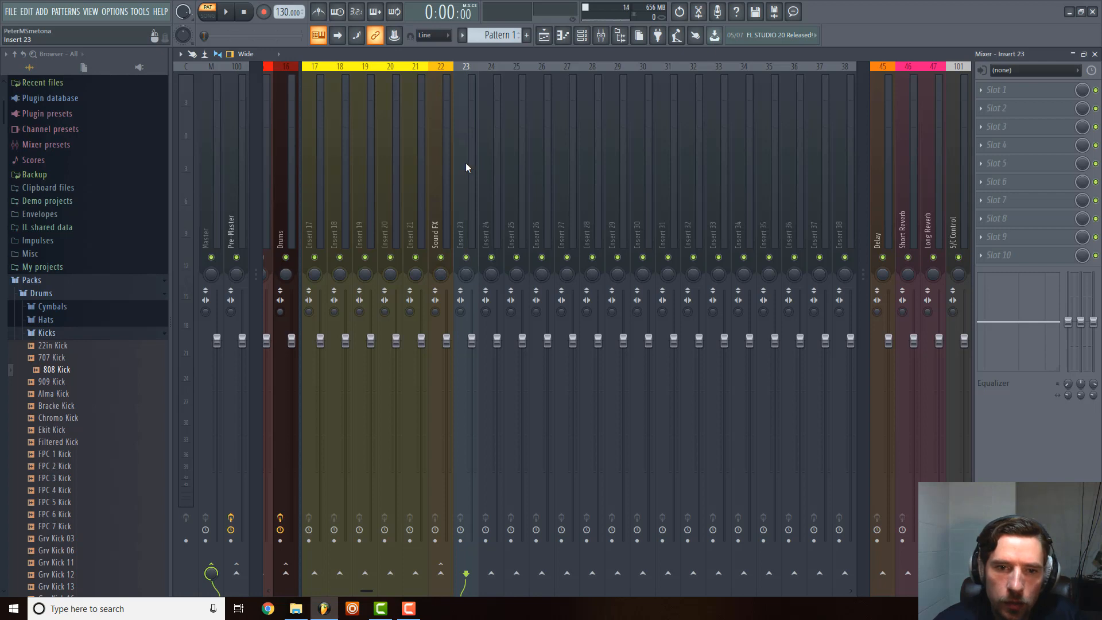
left_click_drag(466, 167, 658, 176)
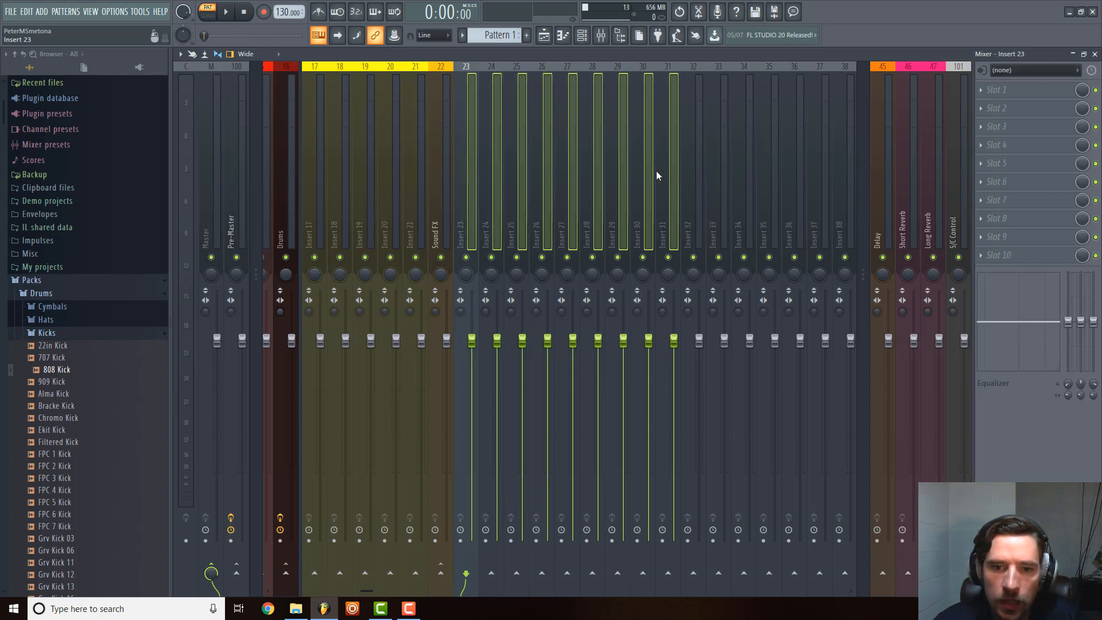
left_click_drag(656, 171, 697, 170)
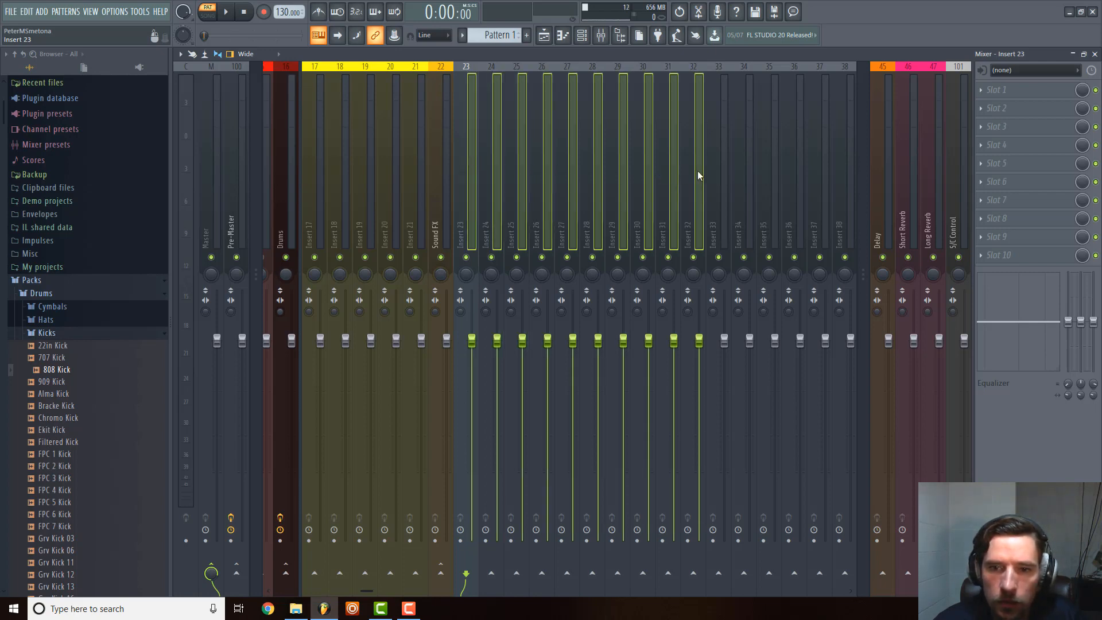
right_click(697, 143)
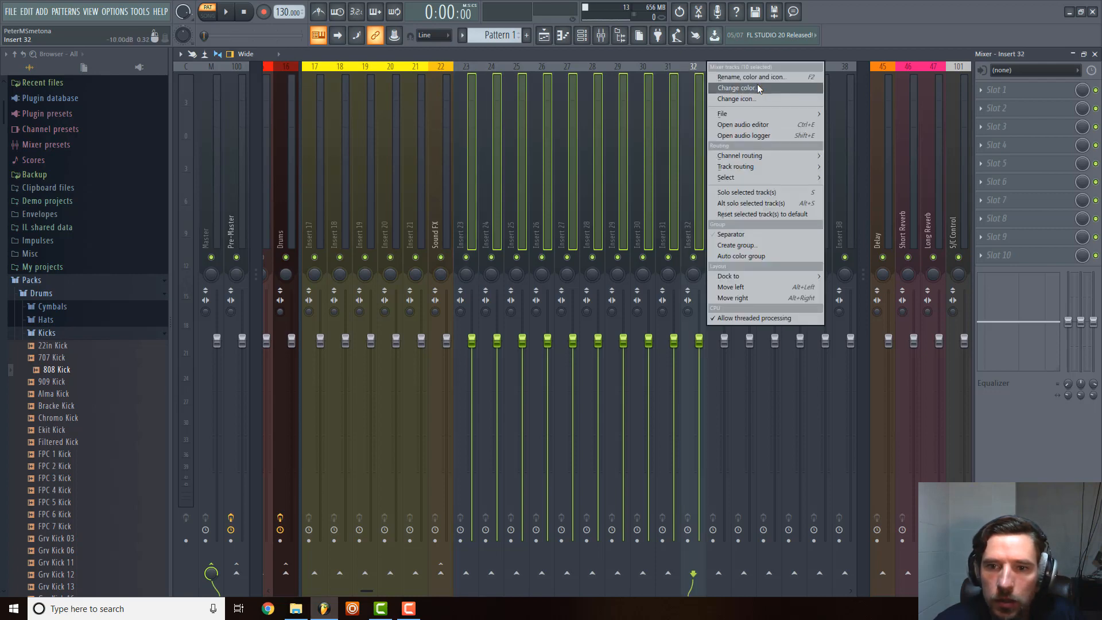
left_click(757, 89)
left_click(760, 112)
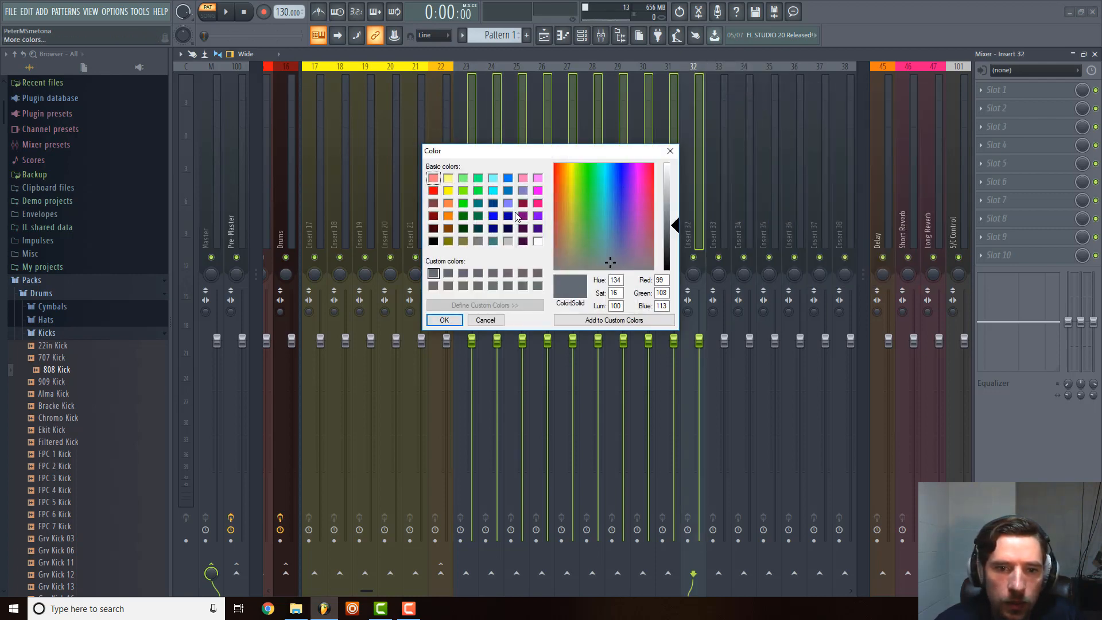
left_click(464, 203)
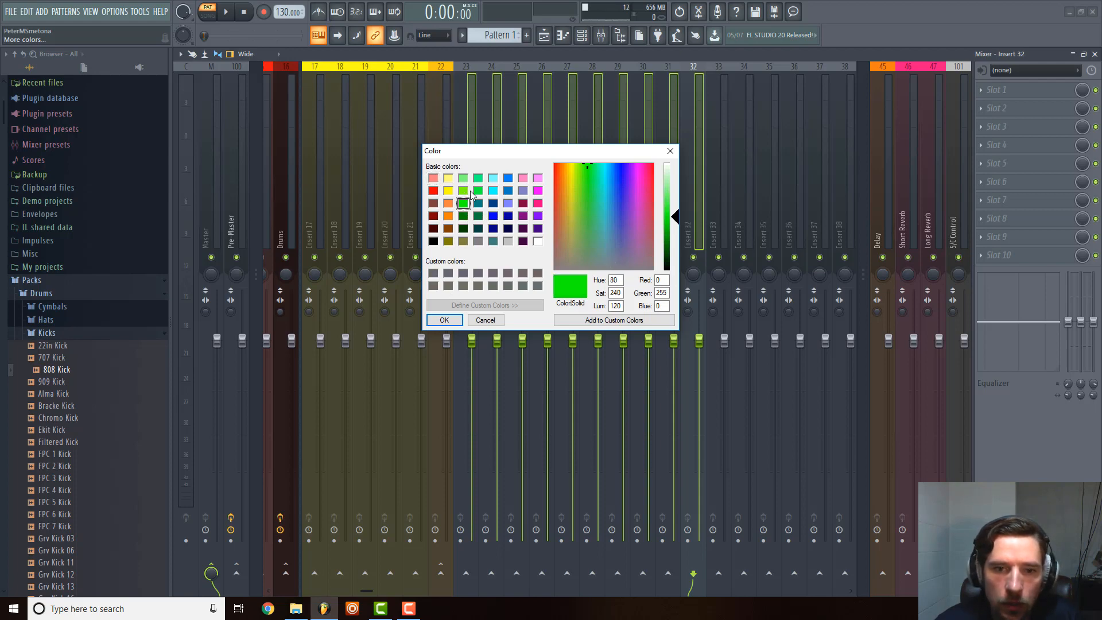
left_click(477, 193)
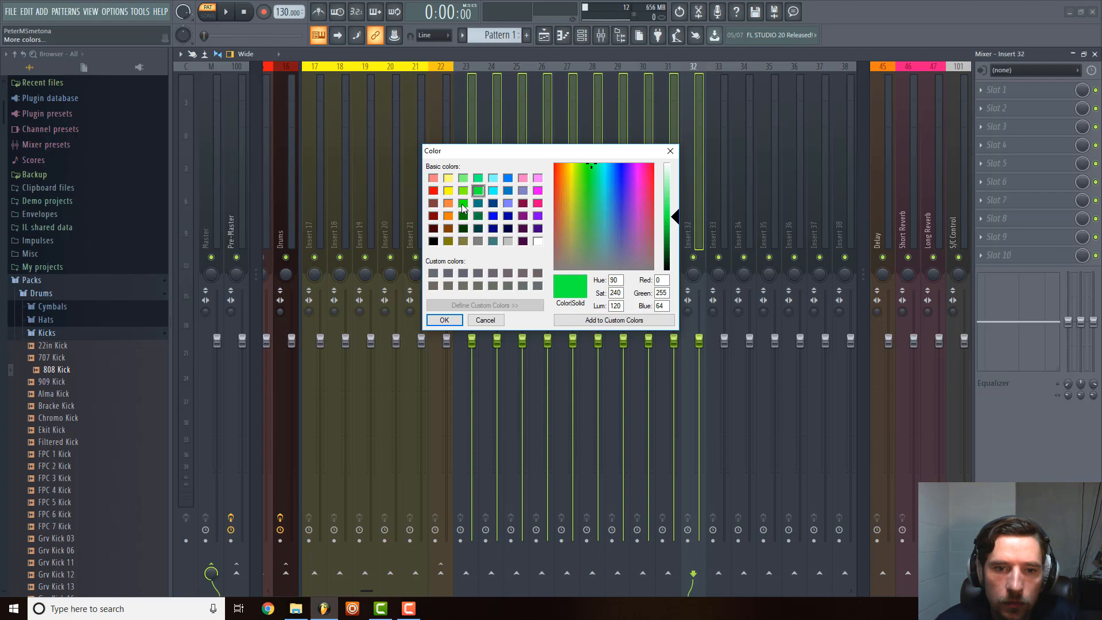
left_click(463, 204)
left_click(445, 320)
Colour the Insert 33 mixer track dark green.
right_click(726, 156)
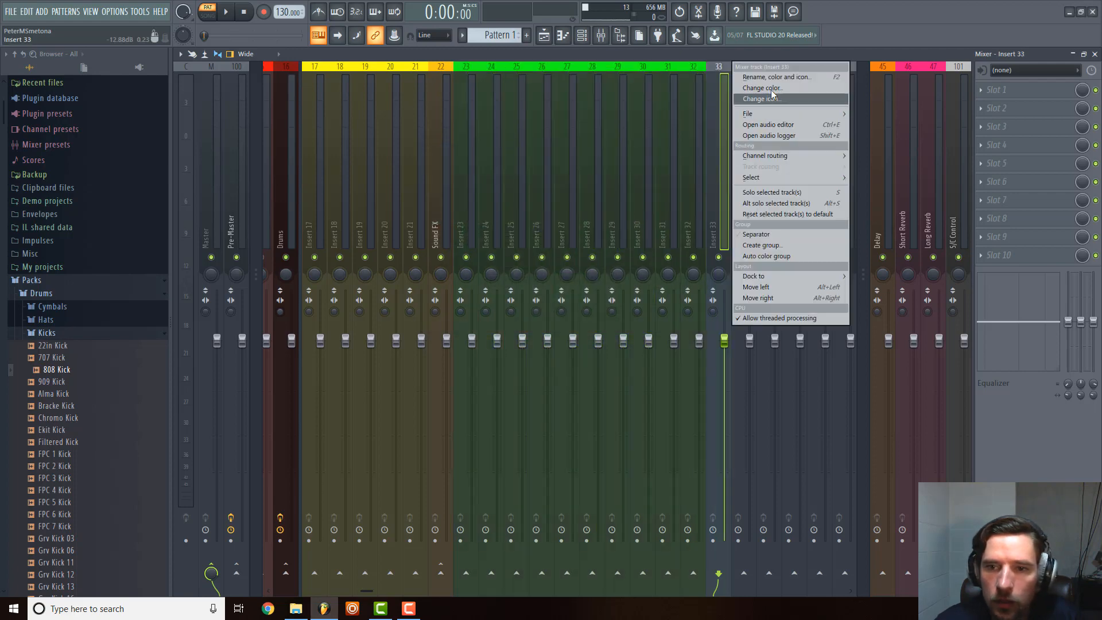
left_click(771, 89)
left_click(780, 99)
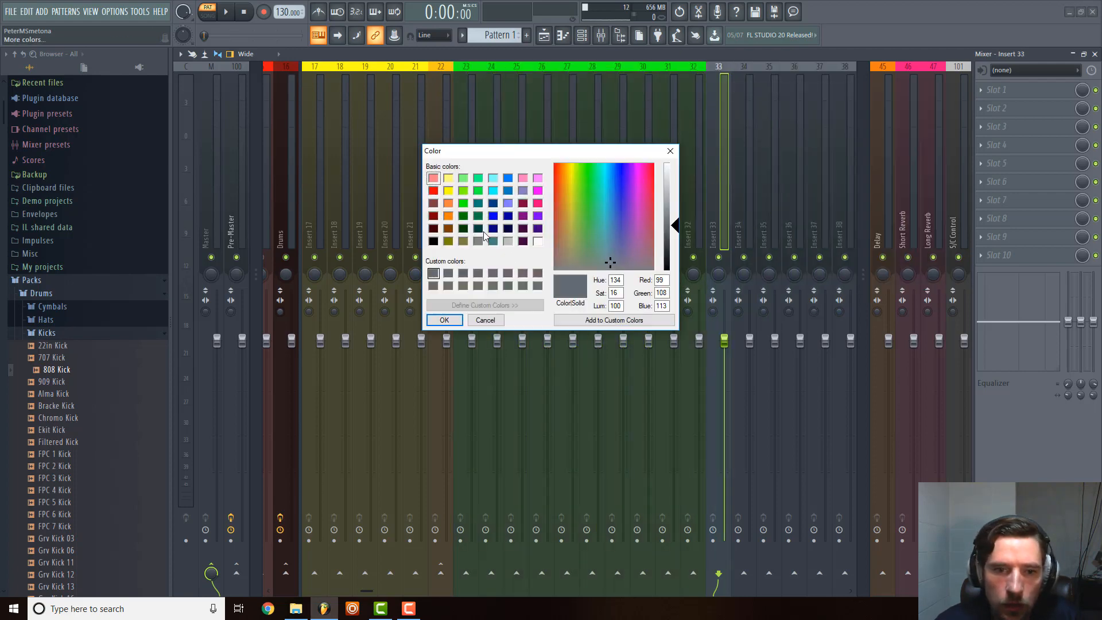
left_click(465, 218)
left_click(444, 320)
Add a separator in front of the green Insert 23 mixer track.
scroll(514, 182, "left", 8)
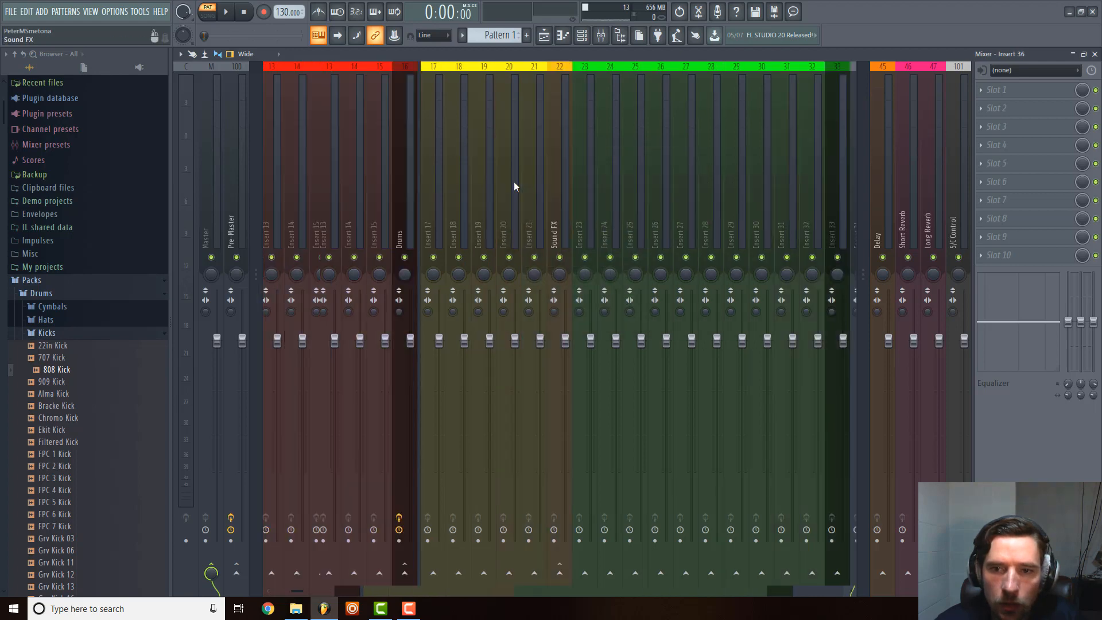
scroll(514, 183, "right", 10)
scroll(515, 184, "left", 4)
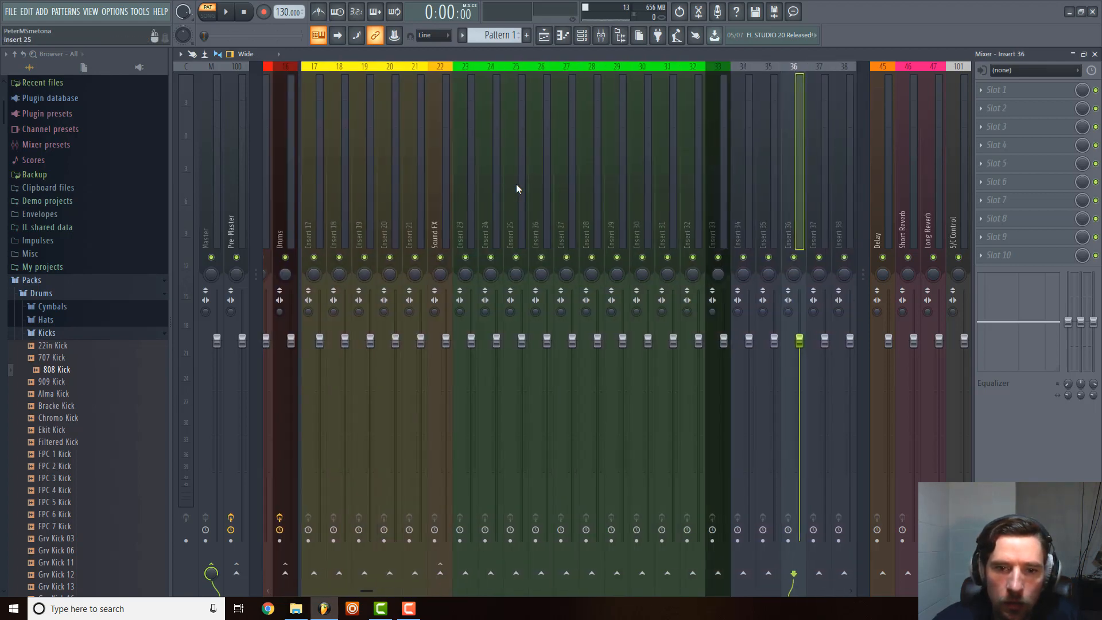
right_click(460, 218)
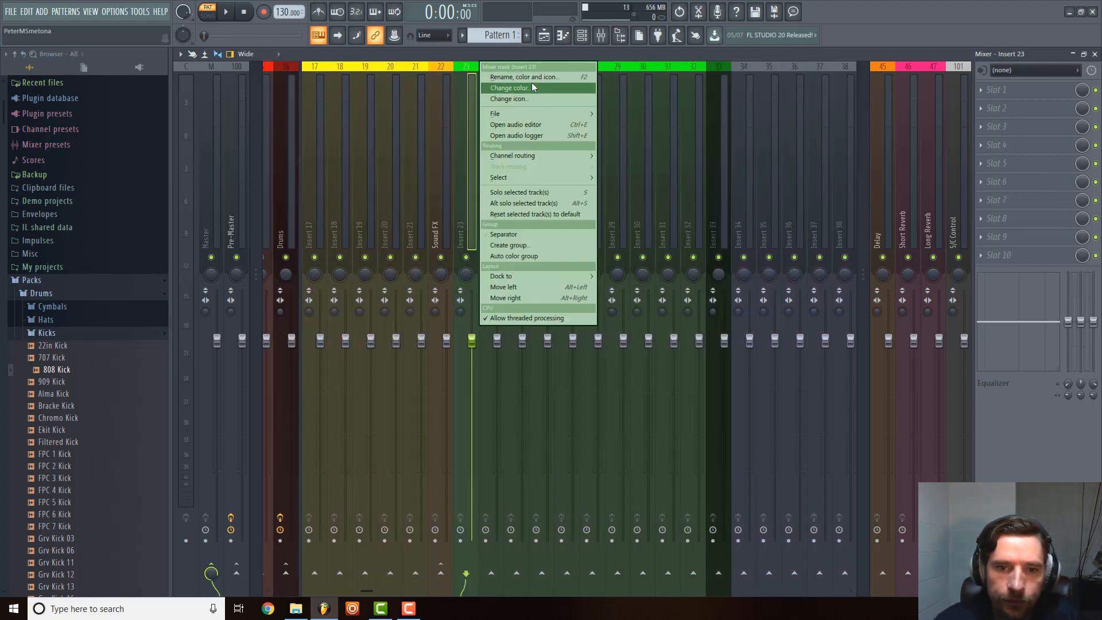
left_click(533, 236)
left_click(772, 209)
left_click(740, 212)
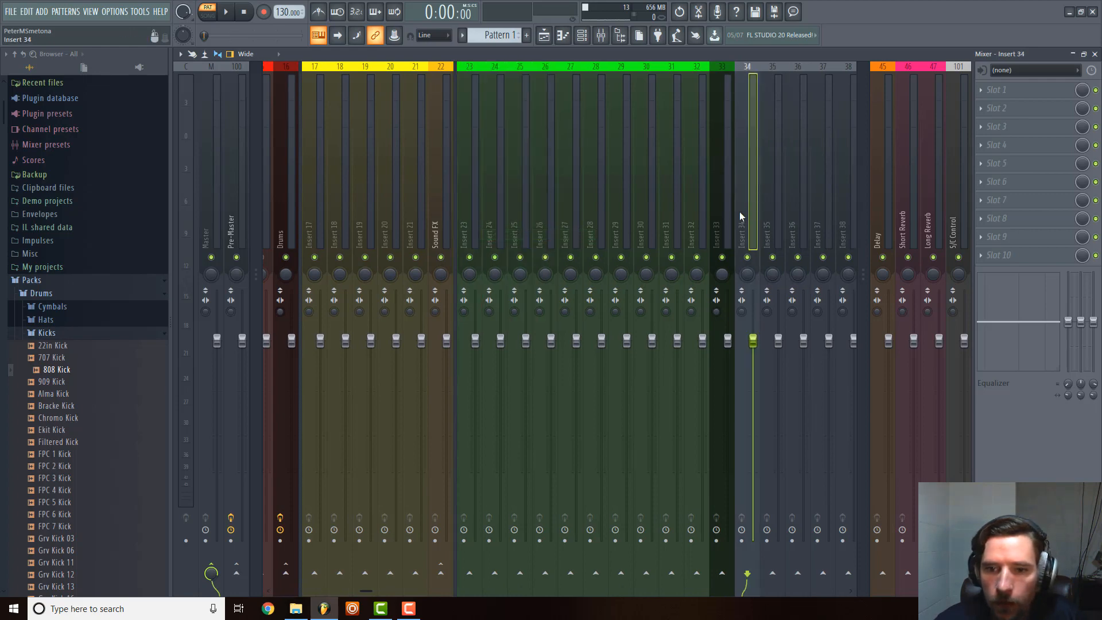
Route the dark green Insert 33 track to the Pre-Master and remove its send to the Master.
left_click(717, 244)
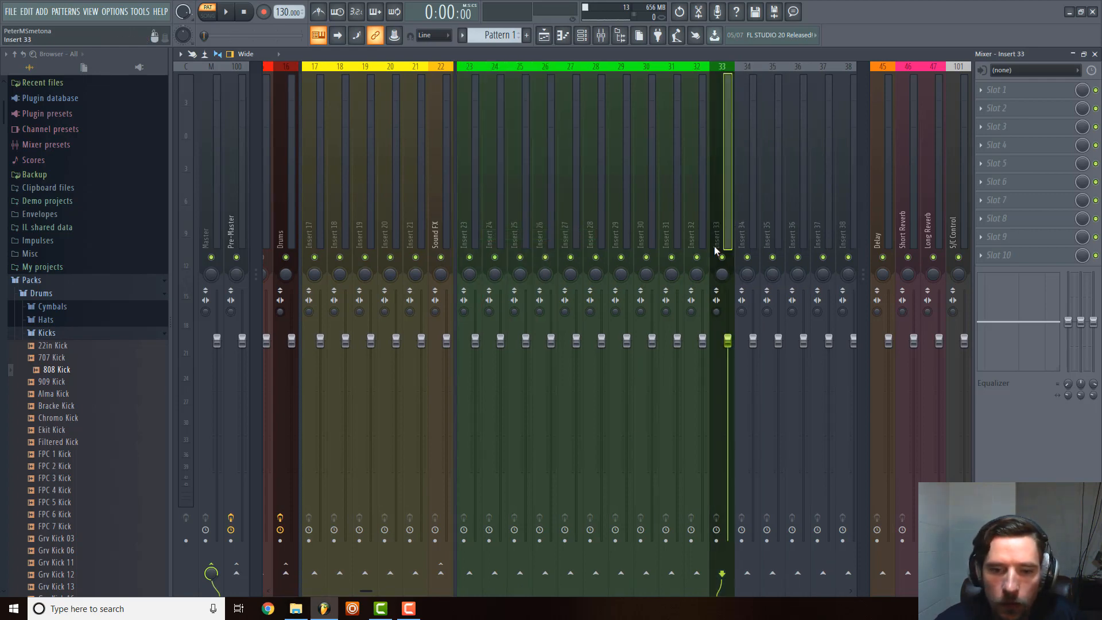
right_click(234, 573)
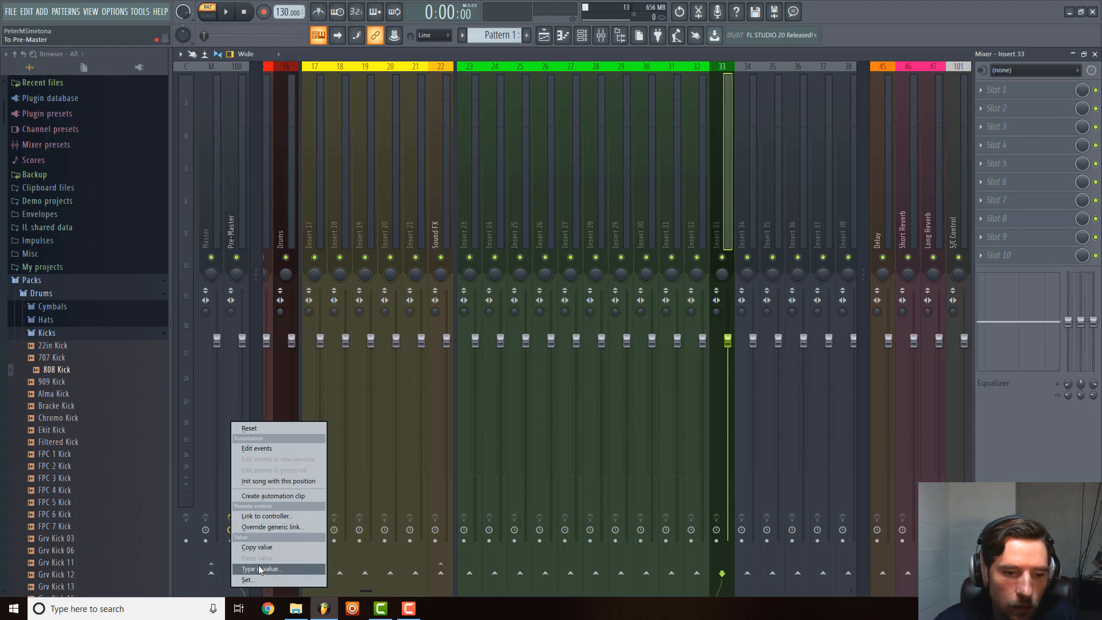
left_click(218, 560)
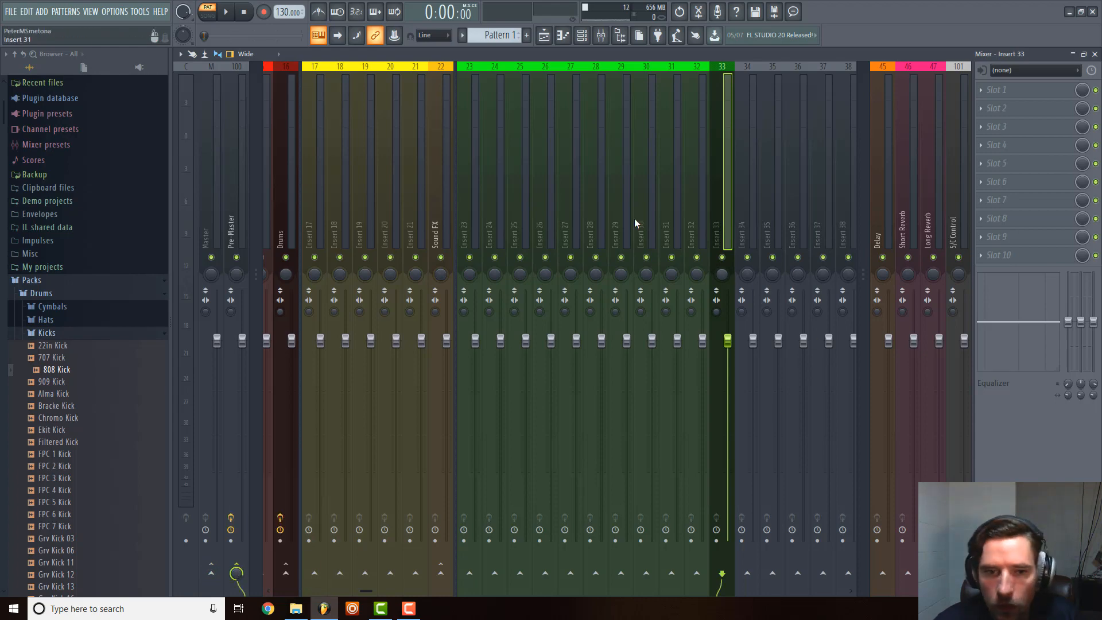
Route the green tracks Insert 23 to Insert 32 only to the dark green Insert 33 track.
left_click_drag(469, 216, 718, 212)
right_click(717, 212)
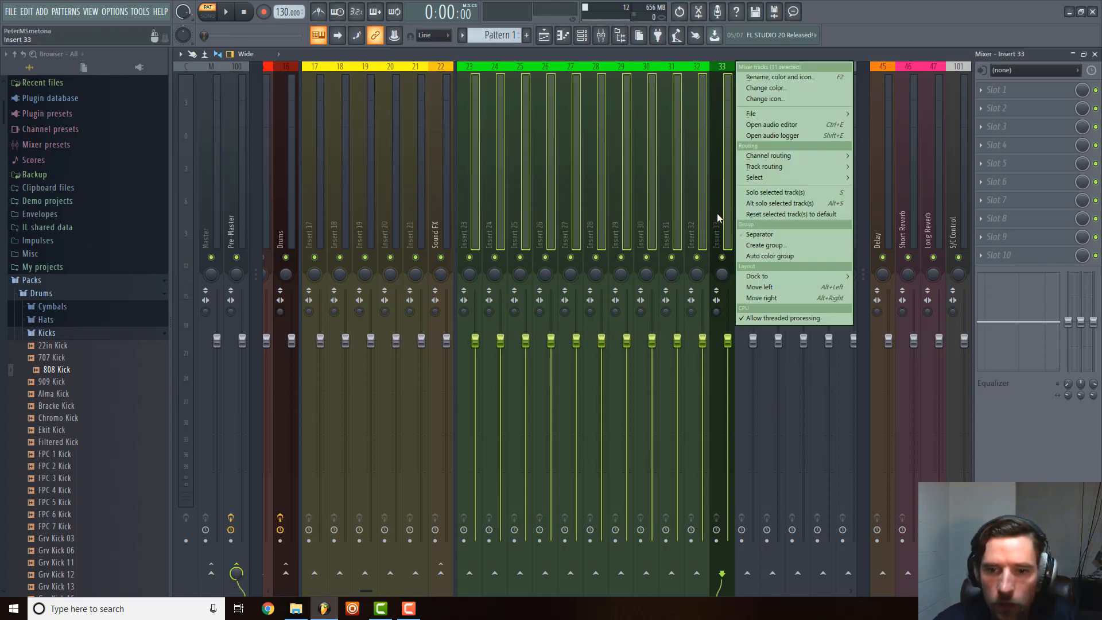
mouse_move(842, 167)
left_click(918, 187)
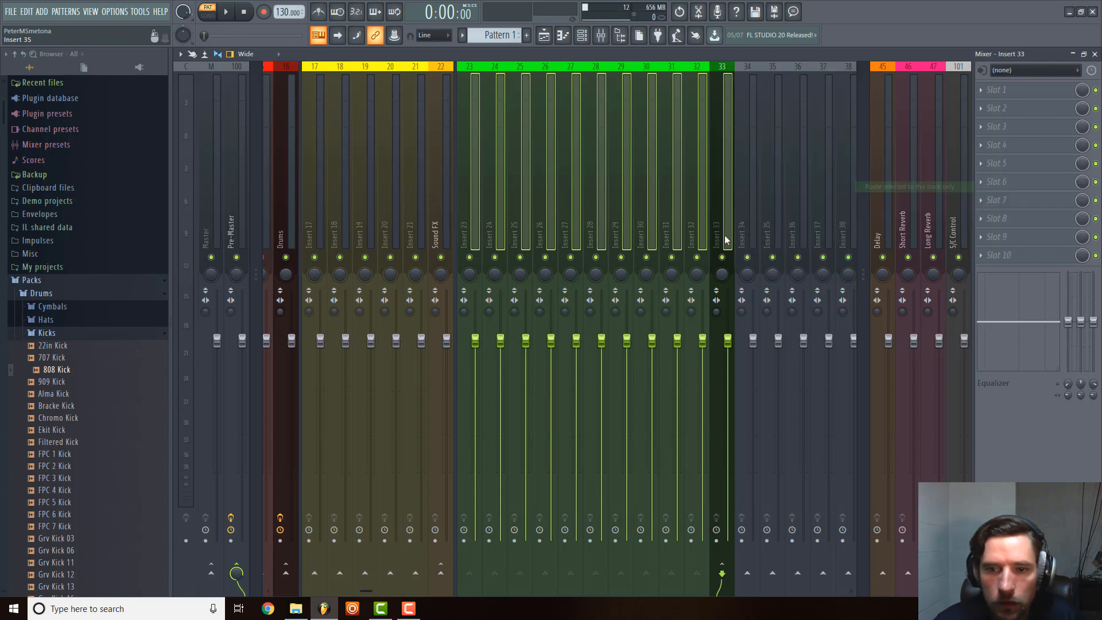
scroll(723, 218, "up", 3)
left_click(722, 213)
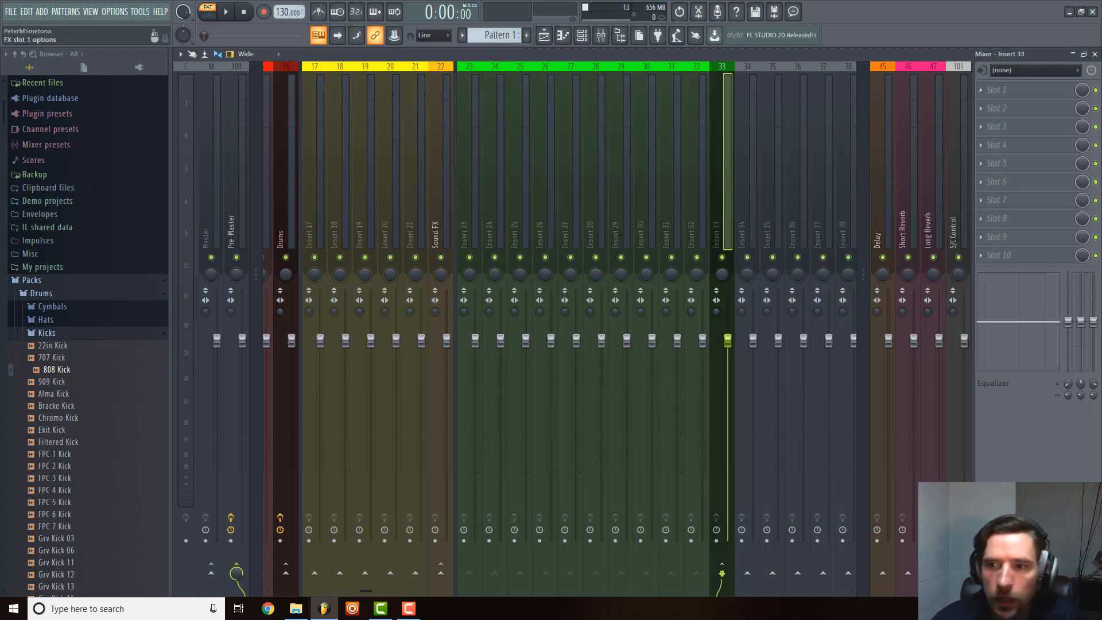
Load Fruity Parametric EQ 2 in effect slot 1 of the Insert 17 track and close its window.
scroll(480, 182, "up", 5)
left_click(626, 199)
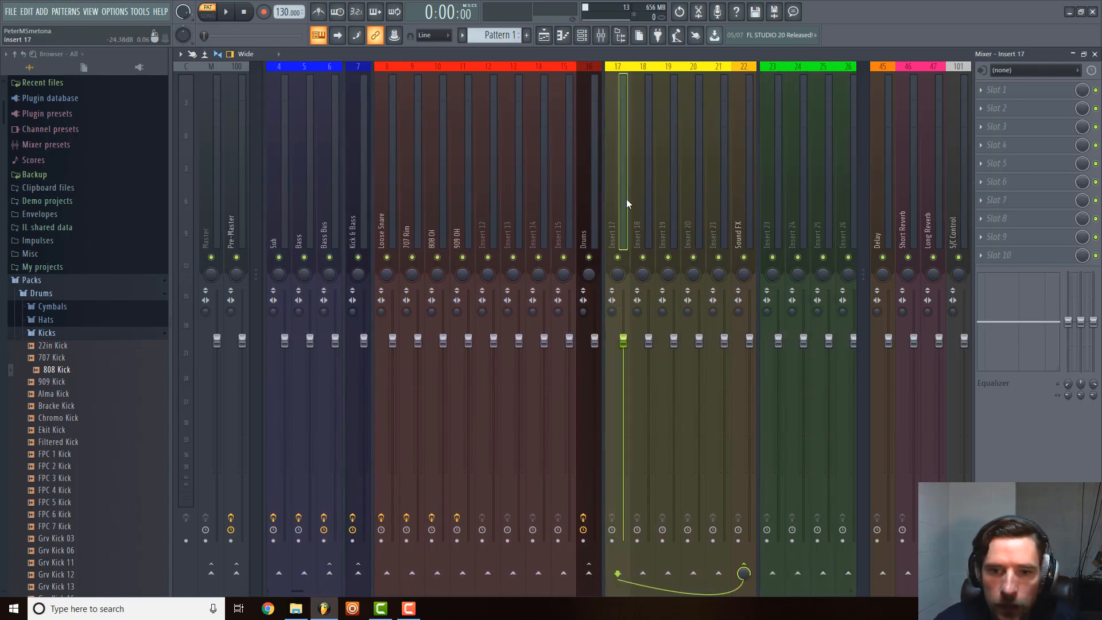
left_click(544, 184)
left_click(621, 180)
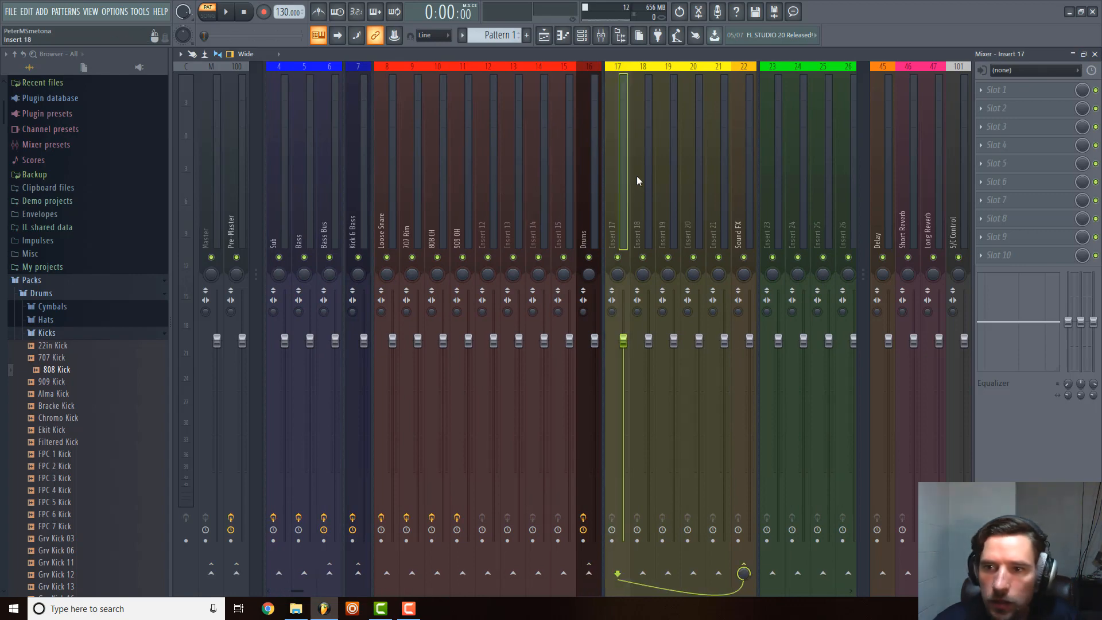
left_click(983, 91)
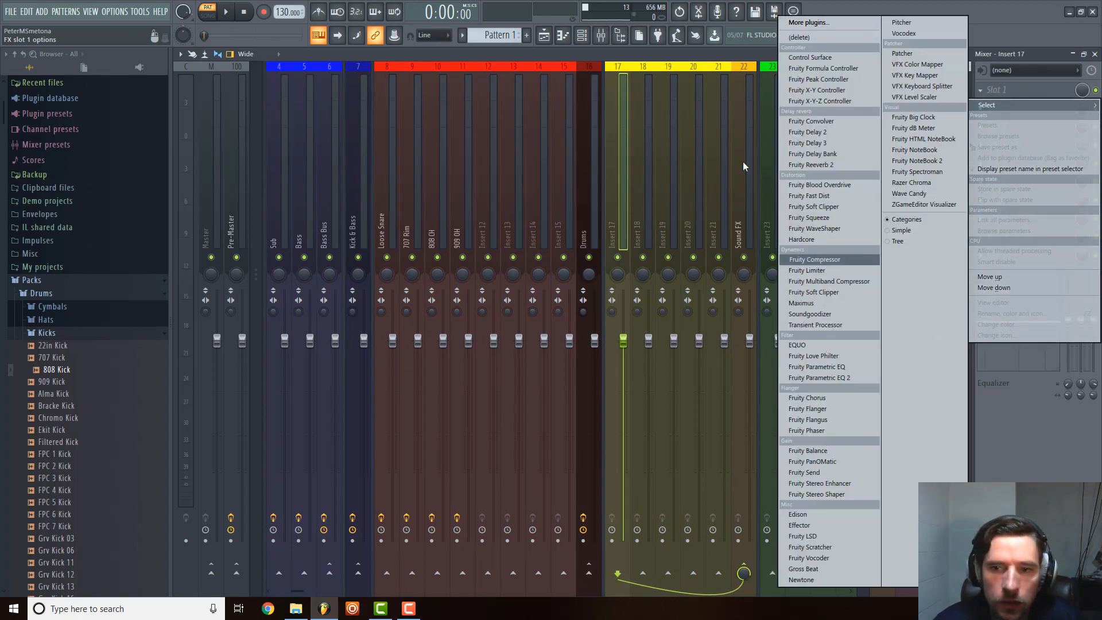
left_click(828, 379)
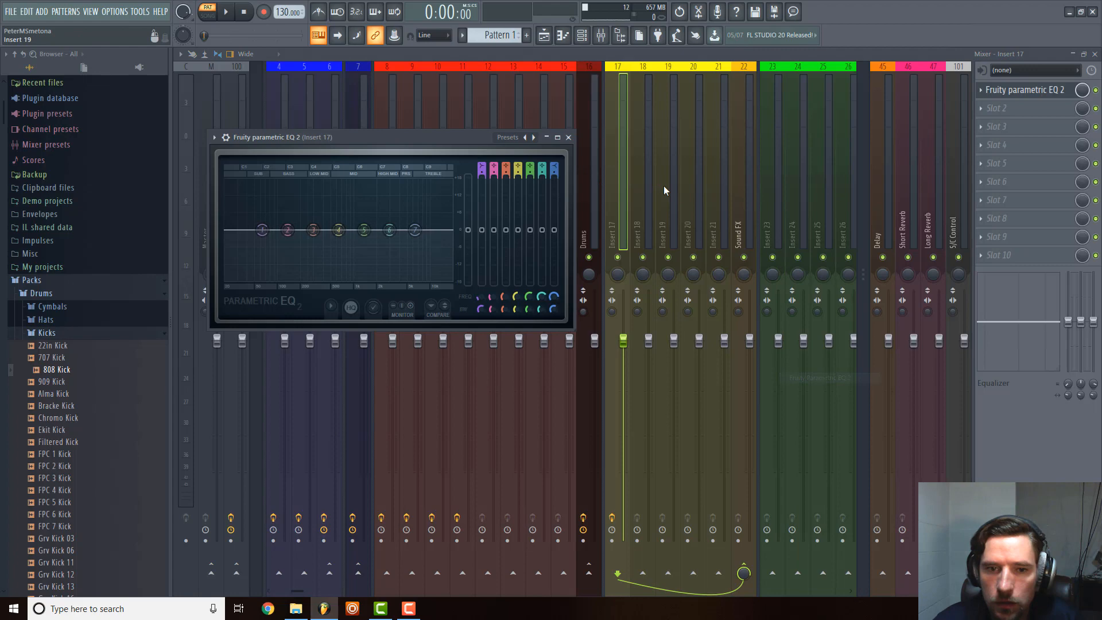
left_click(569, 139)
Copy the Insert 17 track's Fruity Parametric EQ 2 to Insert 18, Insert 19, Insert 20, Insert 21 and the Sound FX track.
left_click(983, 90)
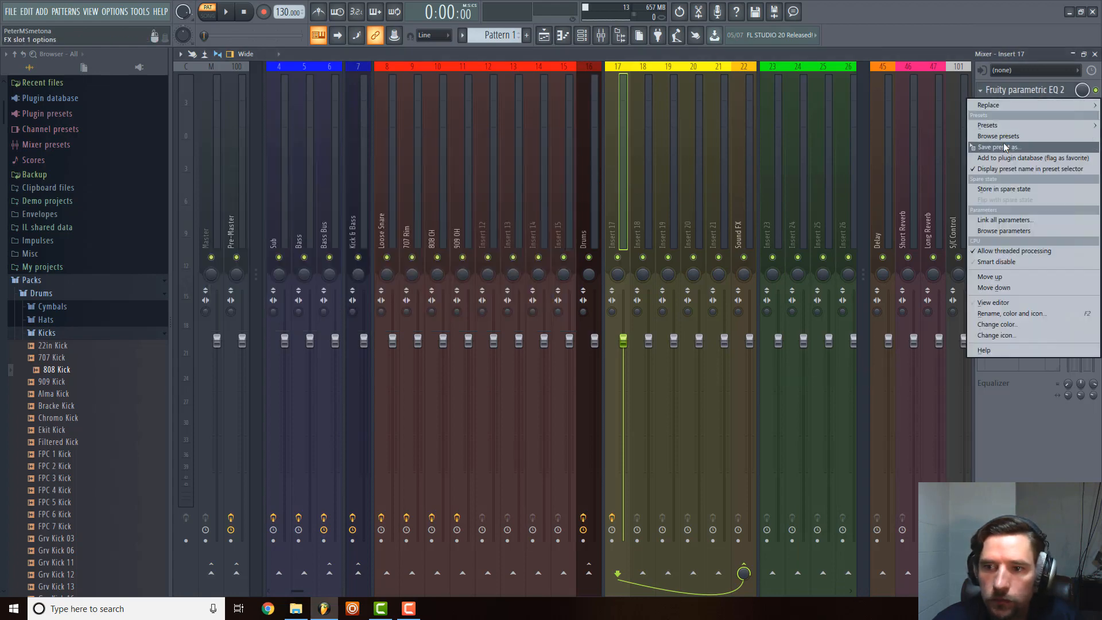
left_click_drag(1003, 145, 642, 192)
left_click(983, 90)
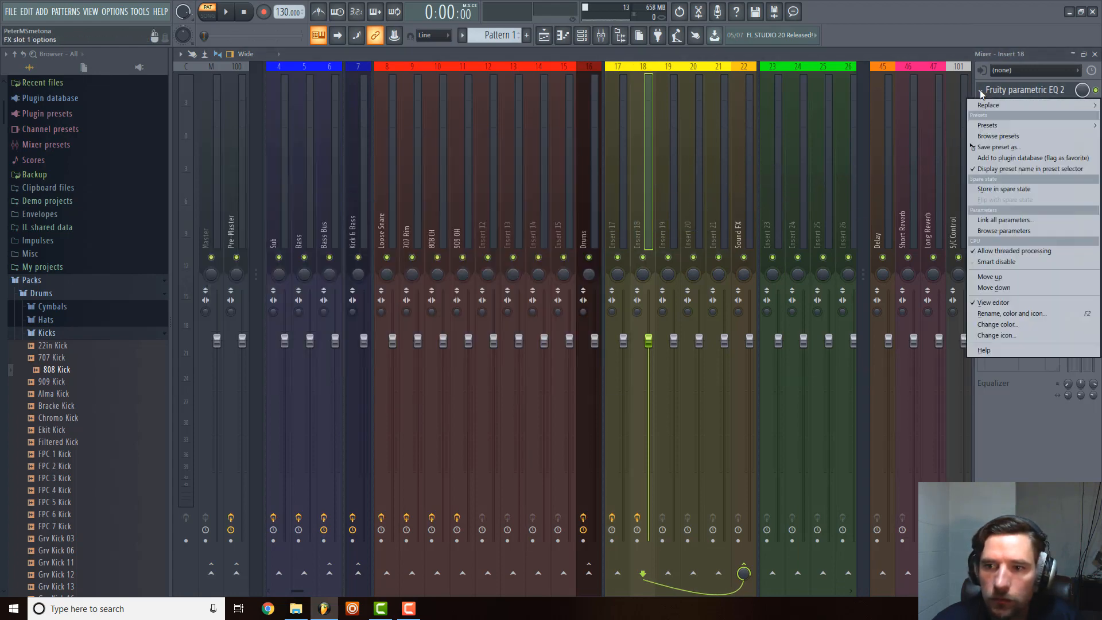
left_click_drag(996, 146, 668, 190)
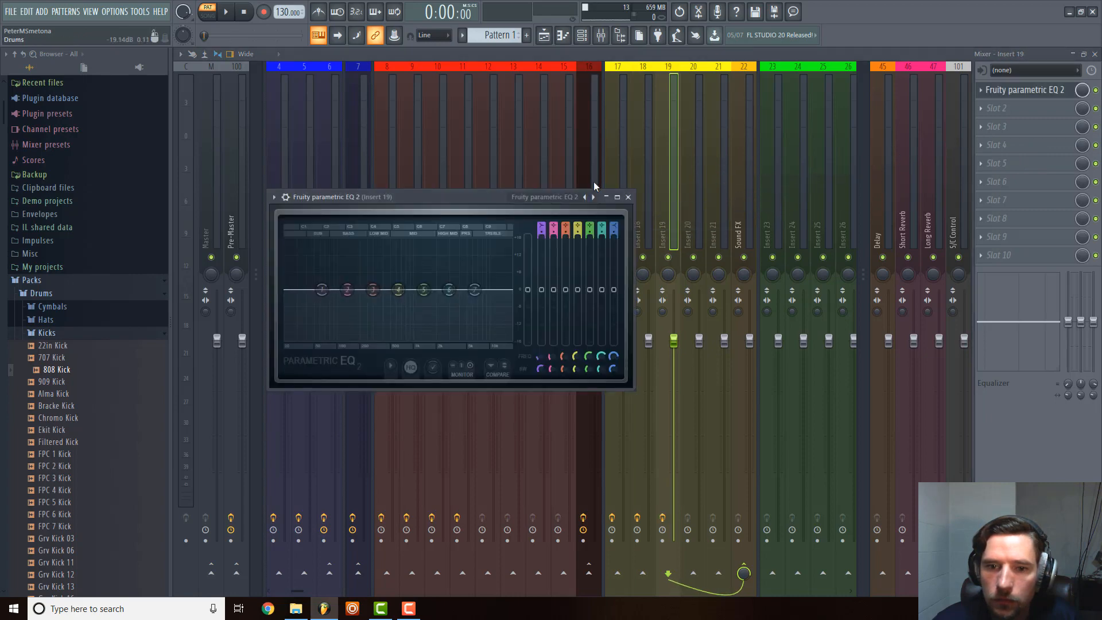
left_click(628, 198)
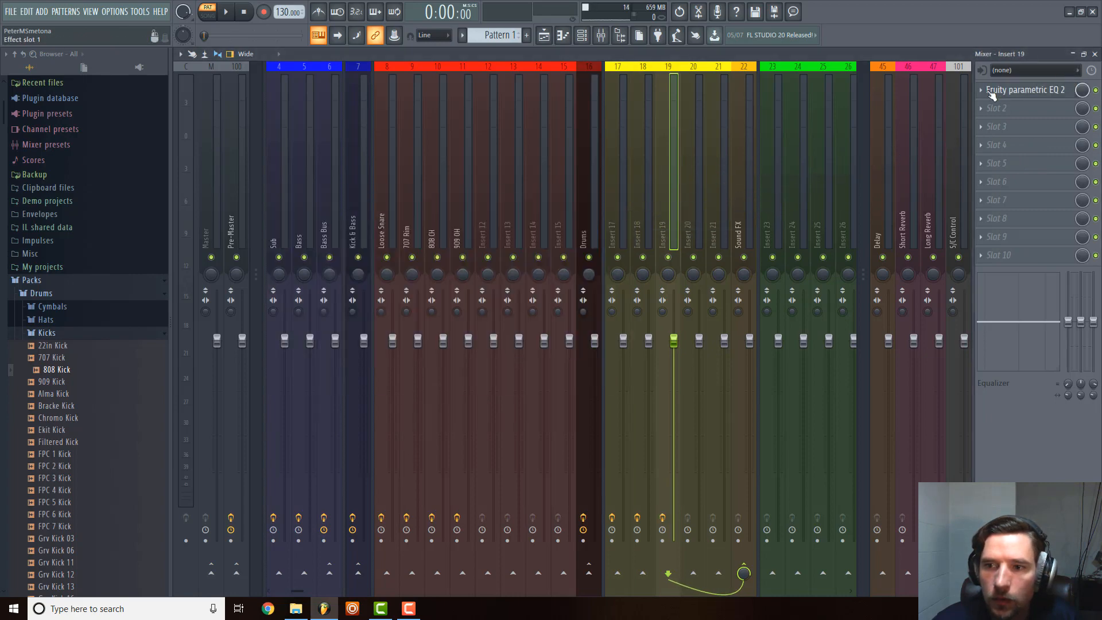
left_click(983, 90)
left_click_drag(996, 149, 699, 179)
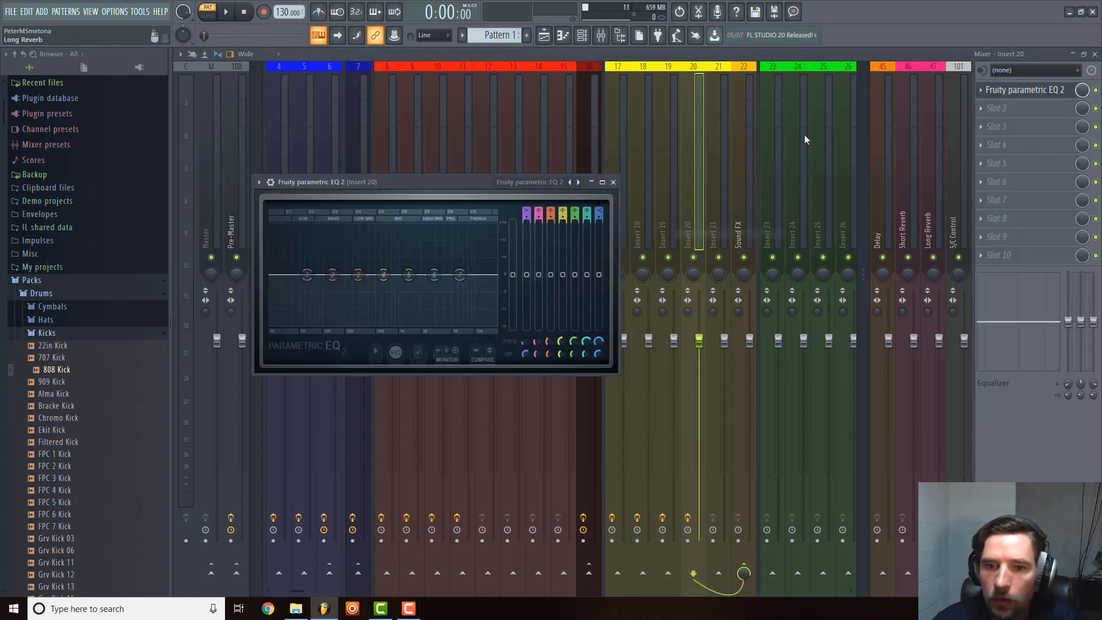
left_click(983, 90)
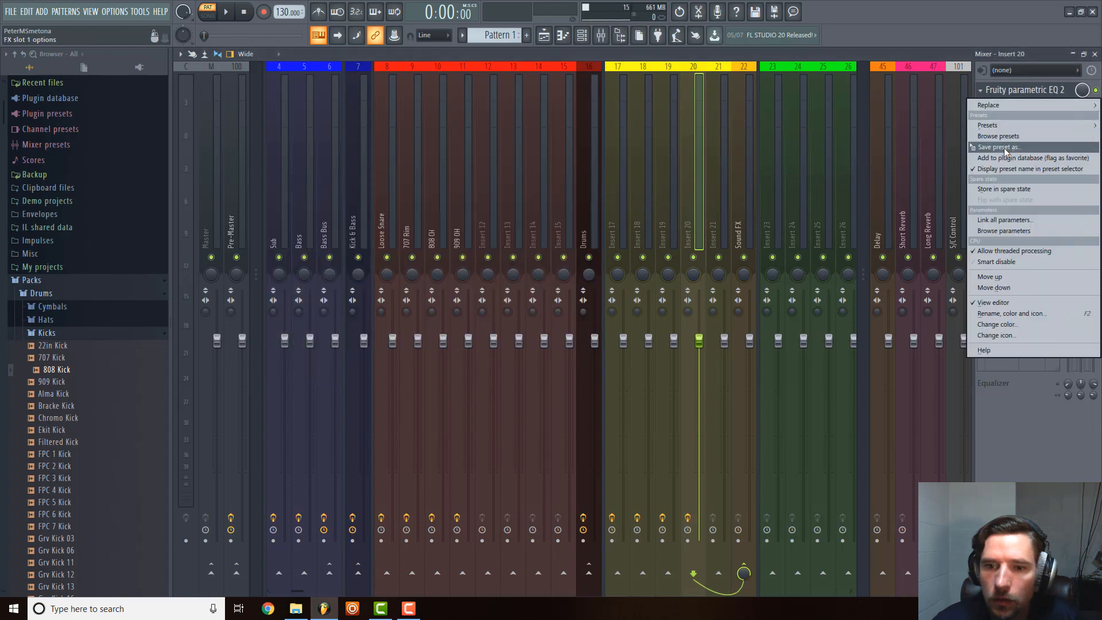
left_click_drag(995, 149, 718, 209)
left_click(983, 91)
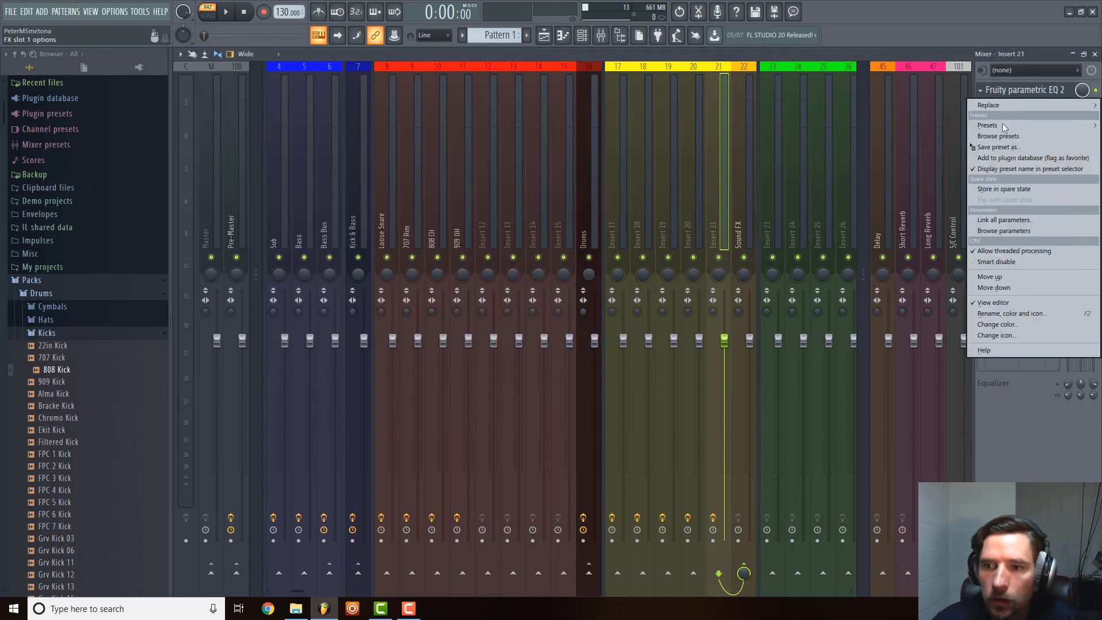
left_click_drag(987, 147, 739, 213)
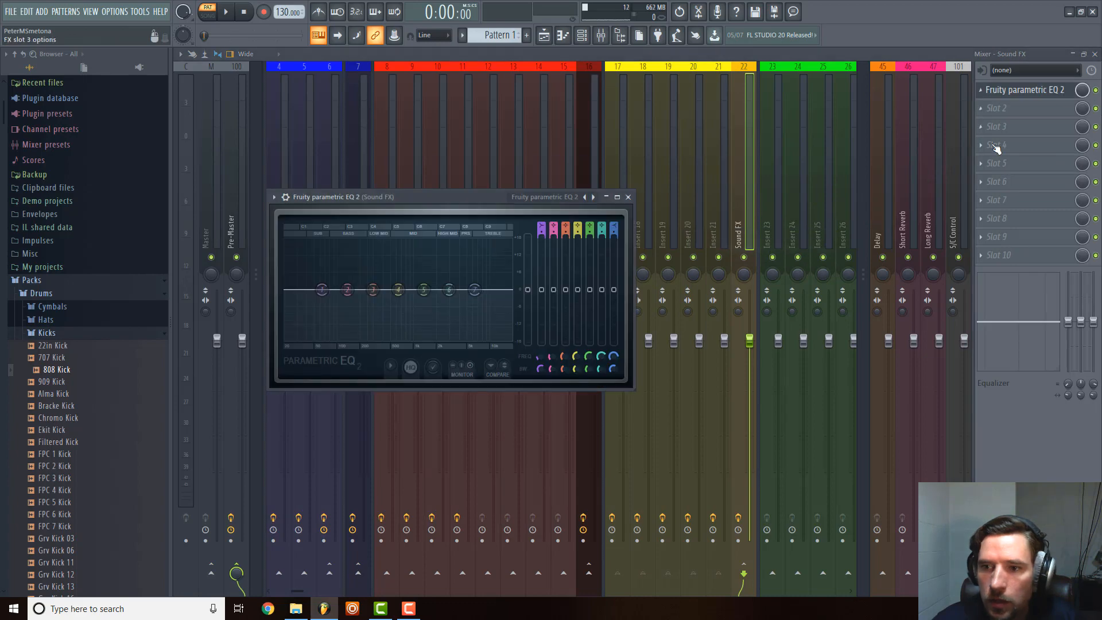
Load Fruity Limiter in effect slot 2 of the Sound FX track and close the plugin windows.
left_click(995, 107)
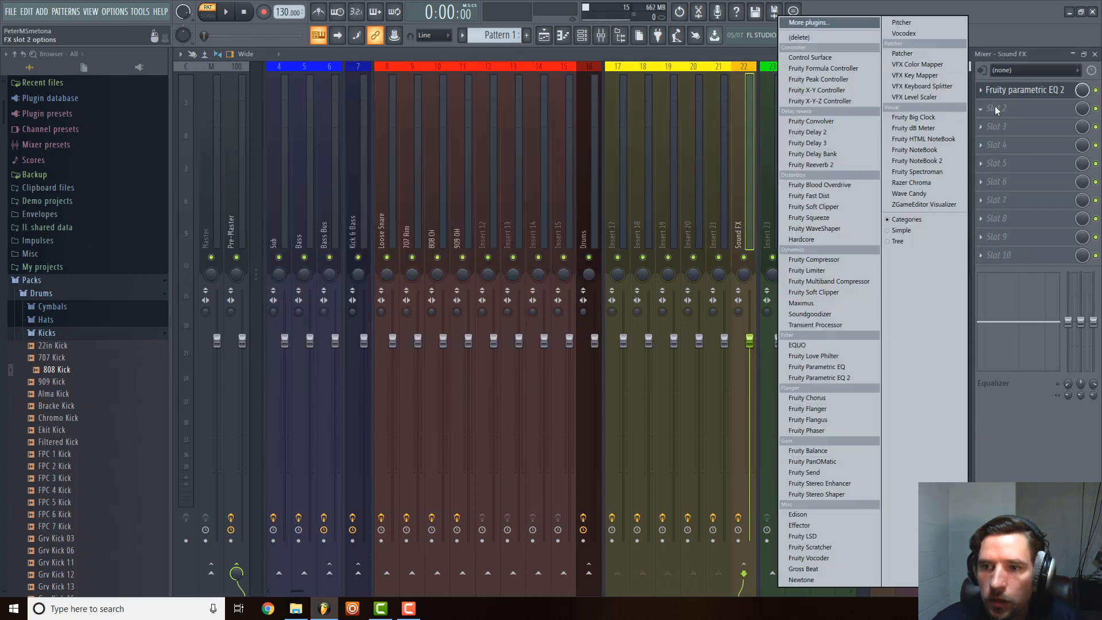
left_click(825, 270)
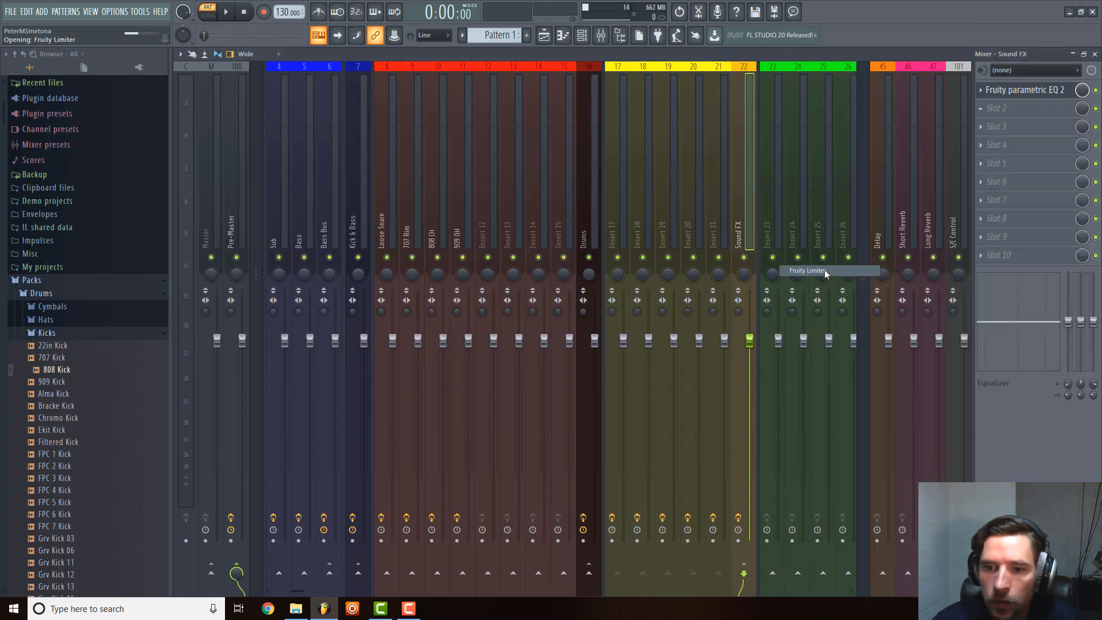
left_click(640, 212)
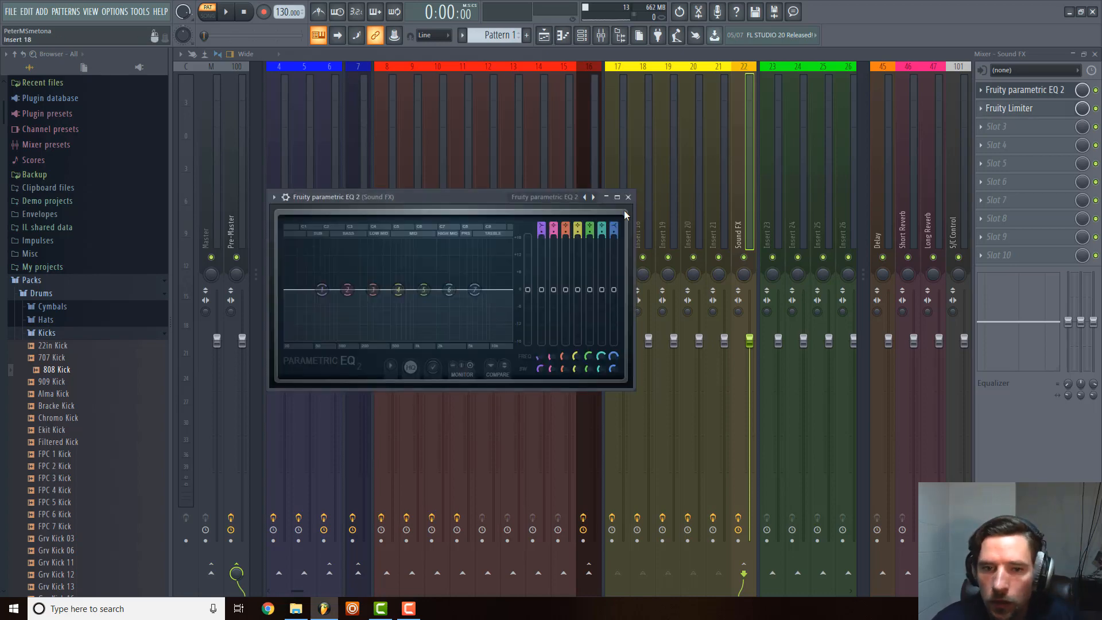
left_click(628, 198)
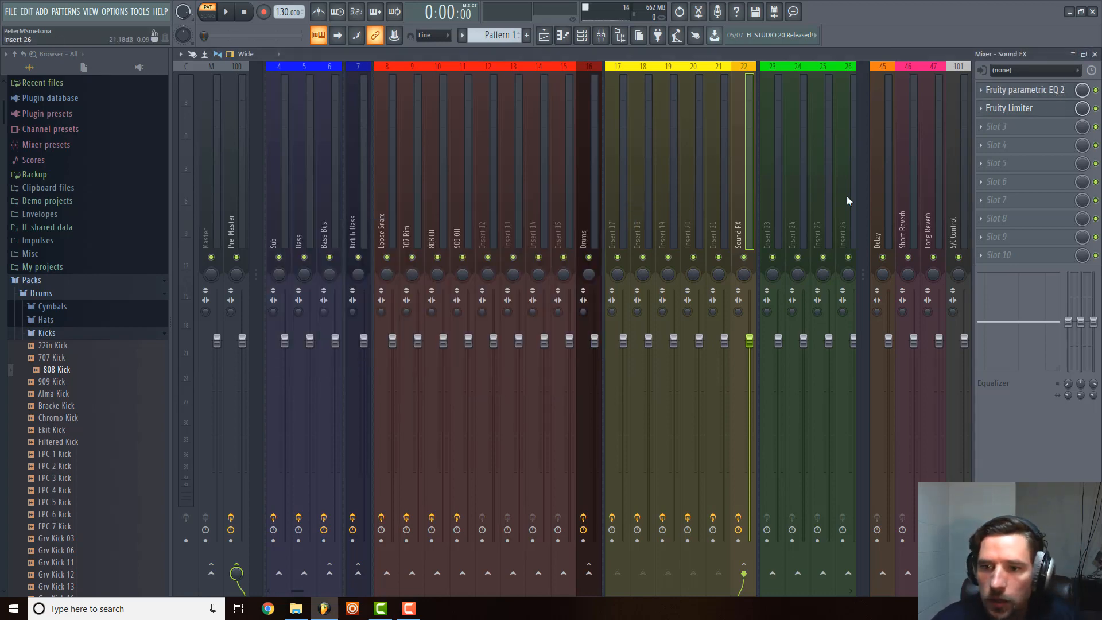
Load Fruity Delay 3 in effect slot 1 of the Delay track.
left_click(900, 181)
left_click(887, 178)
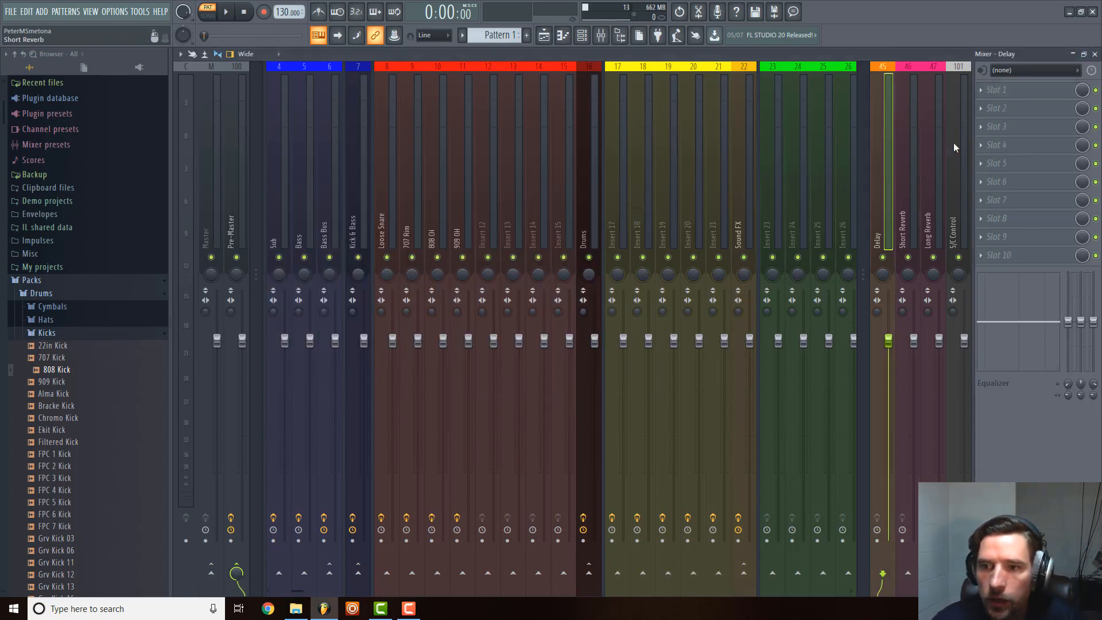
left_click(982, 91)
left_click(824, 22)
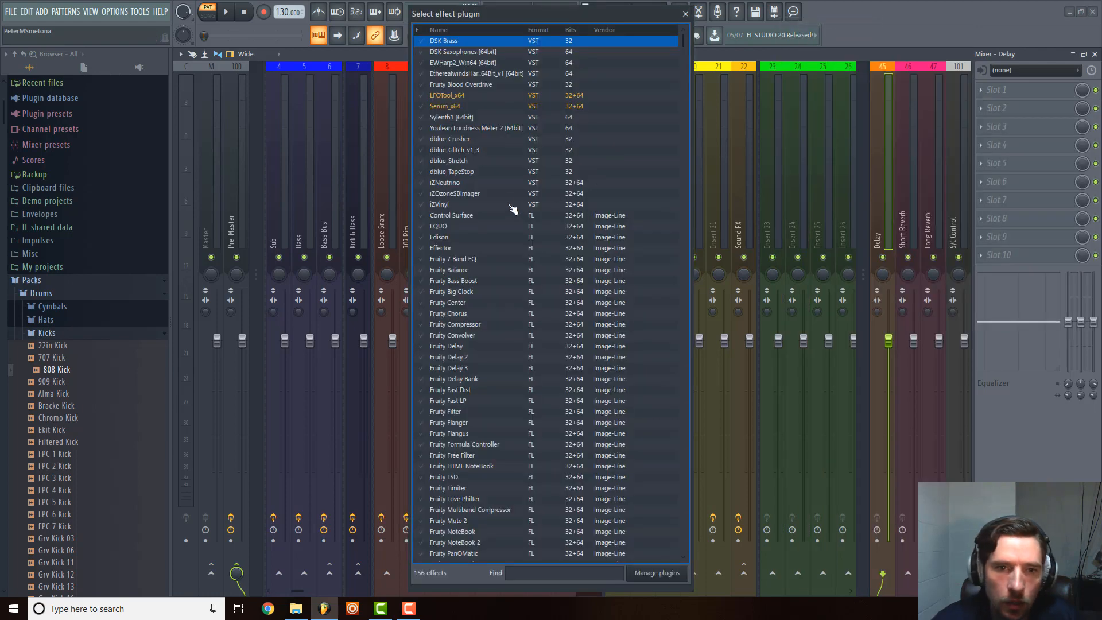
type("de")
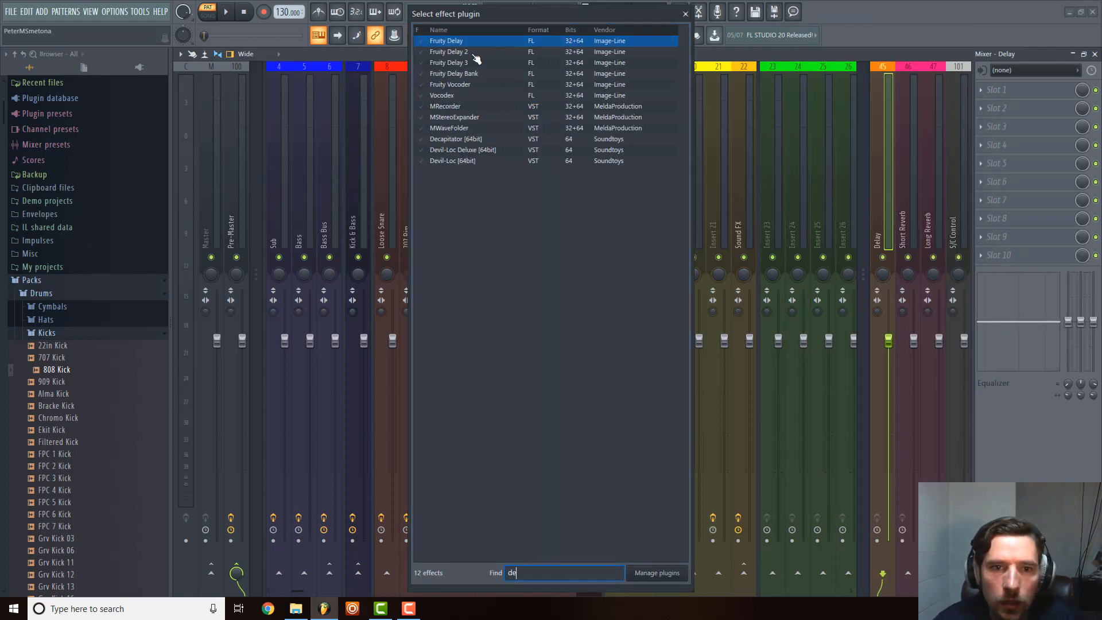
double_click(476, 63)
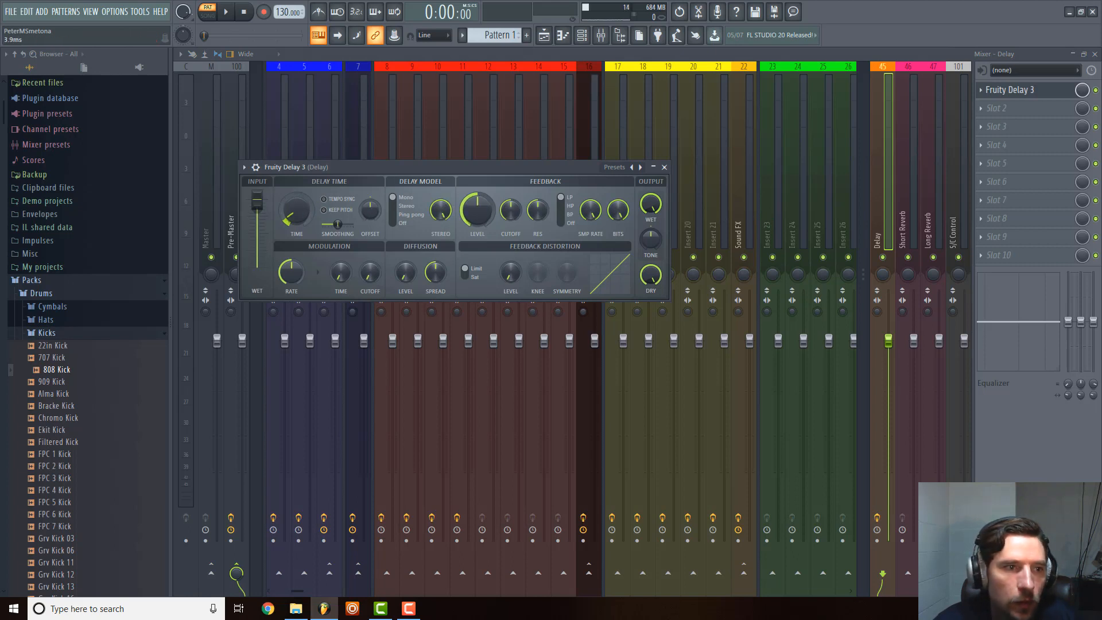
Set Fruity Delay 3 to the Ping pong model with tempo sync on and the dry output fully down, and close its window.
left_click_drag(296, 213, 296, 198)
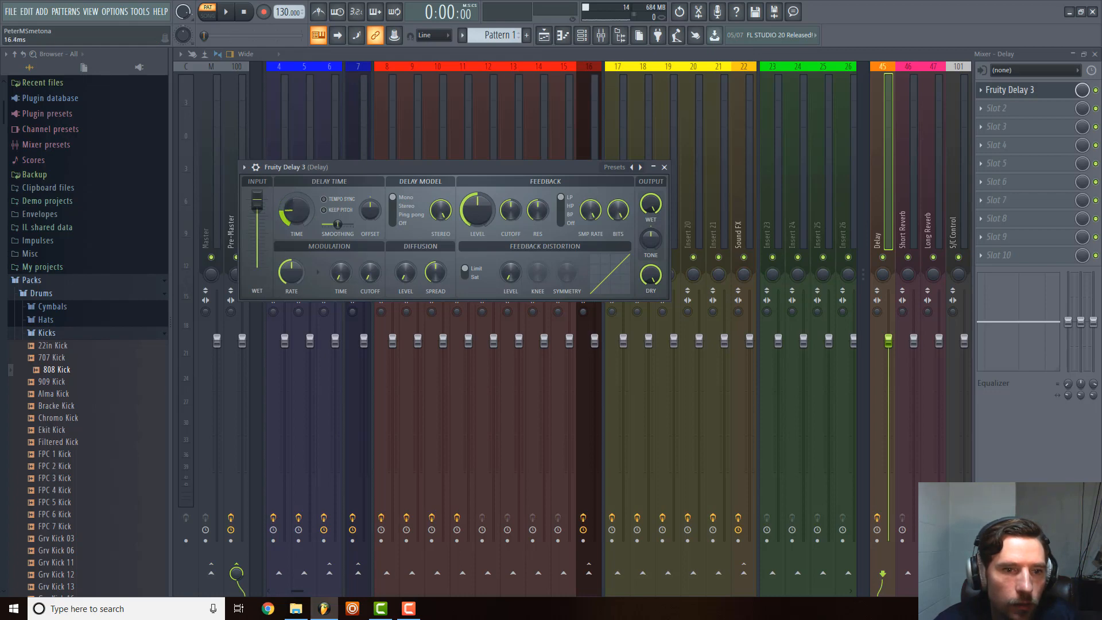
left_click(409, 214)
left_click(339, 201)
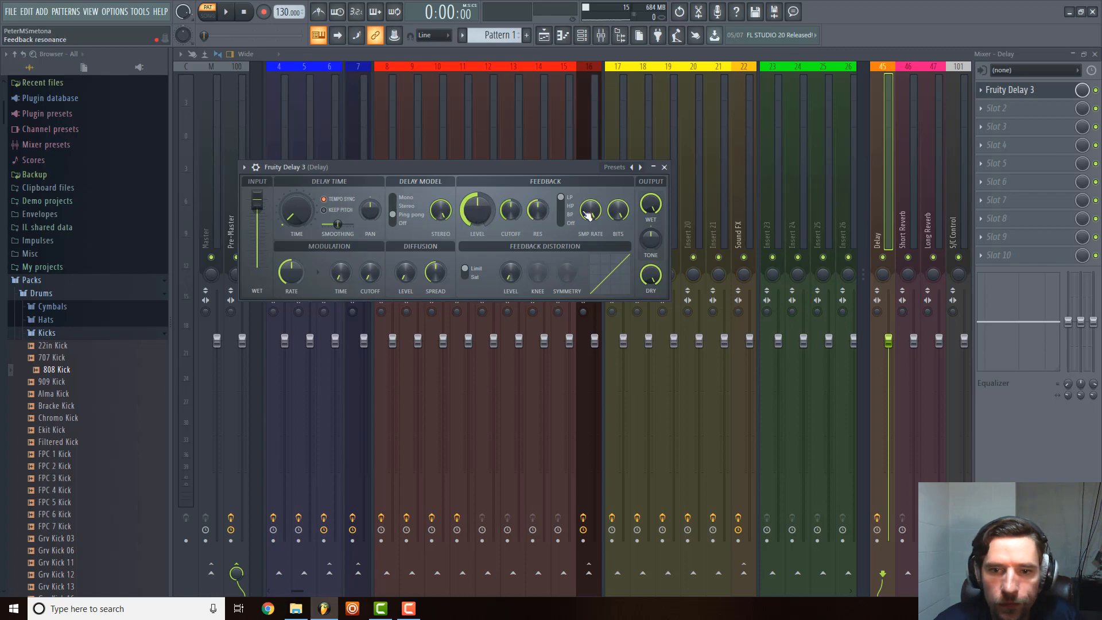
left_click_drag(652, 274, 654, 282)
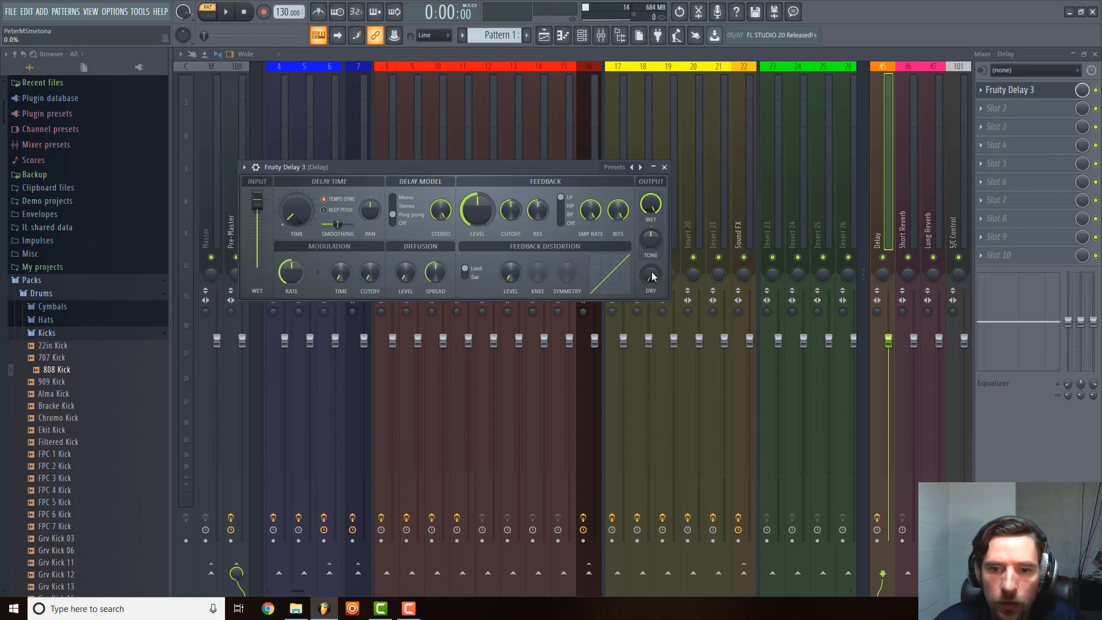
left_click(665, 167)
Load Fruity Parametric EQ 2 in slot 2 of the Delay track, with band 1 as high pass and band 7 as low pass.
left_click(997, 109)
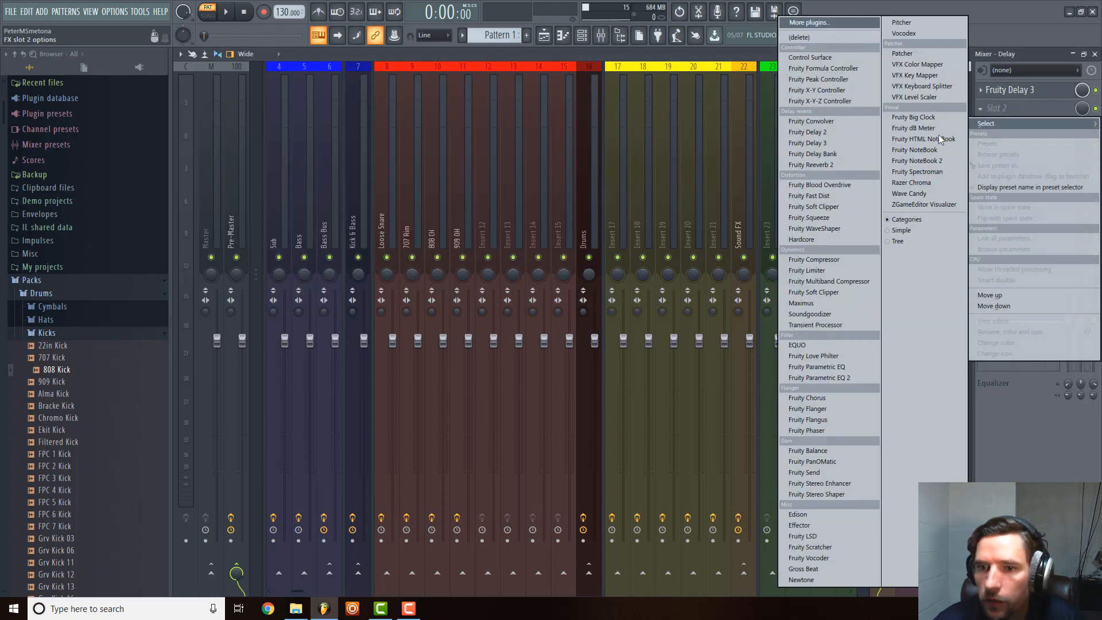
left_click(825, 379)
right_click(308, 276)
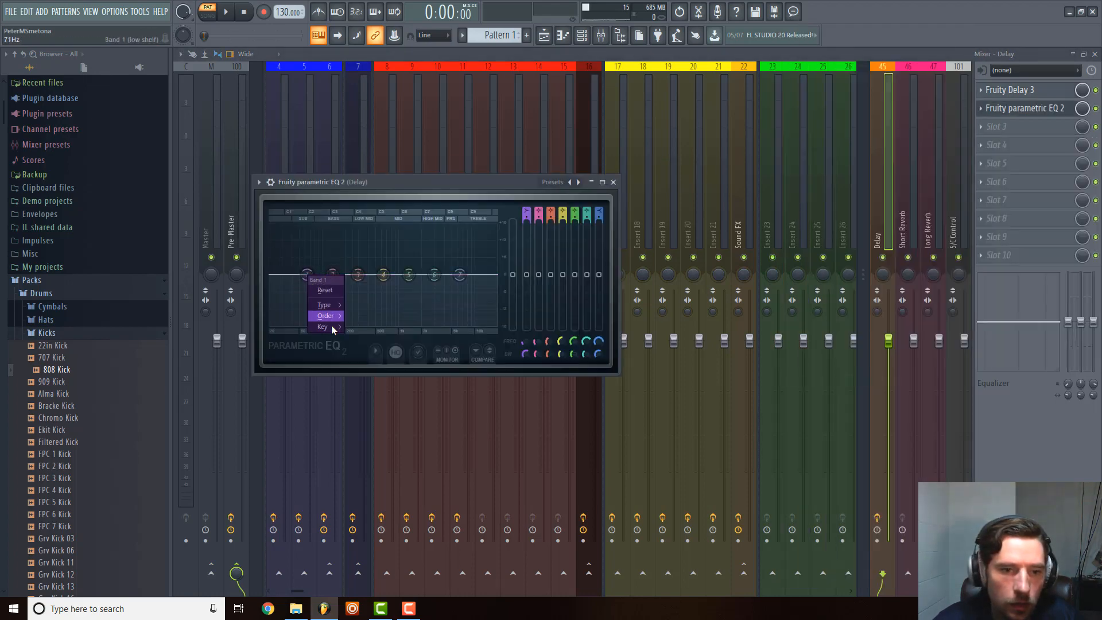
mouse_move(331, 308)
left_click(370, 330)
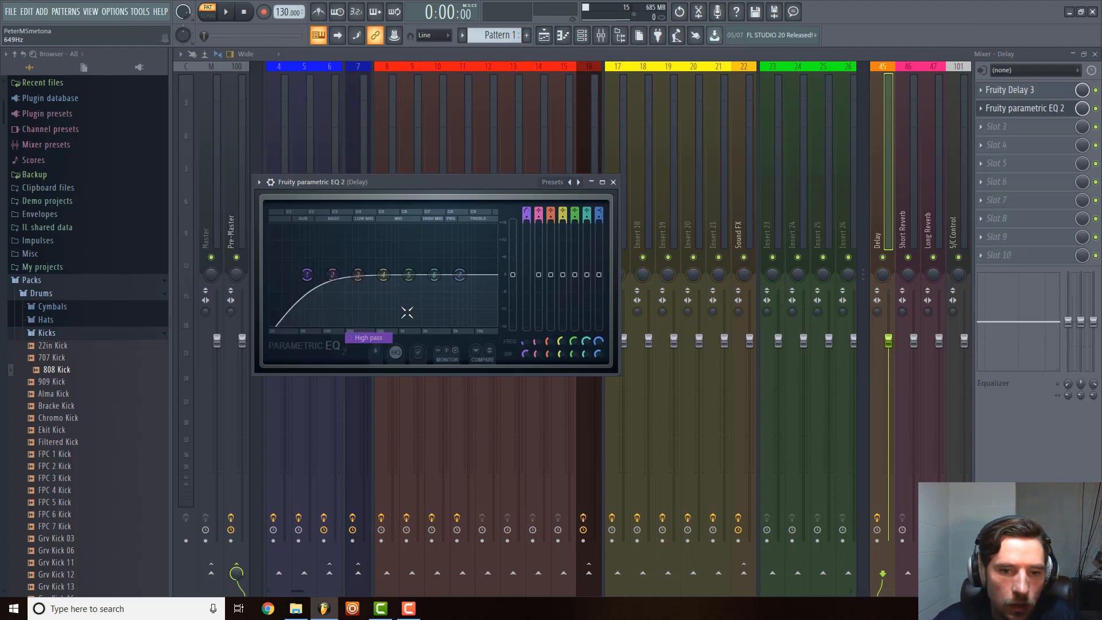
right_click(460, 275)
mouse_move(487, 316)
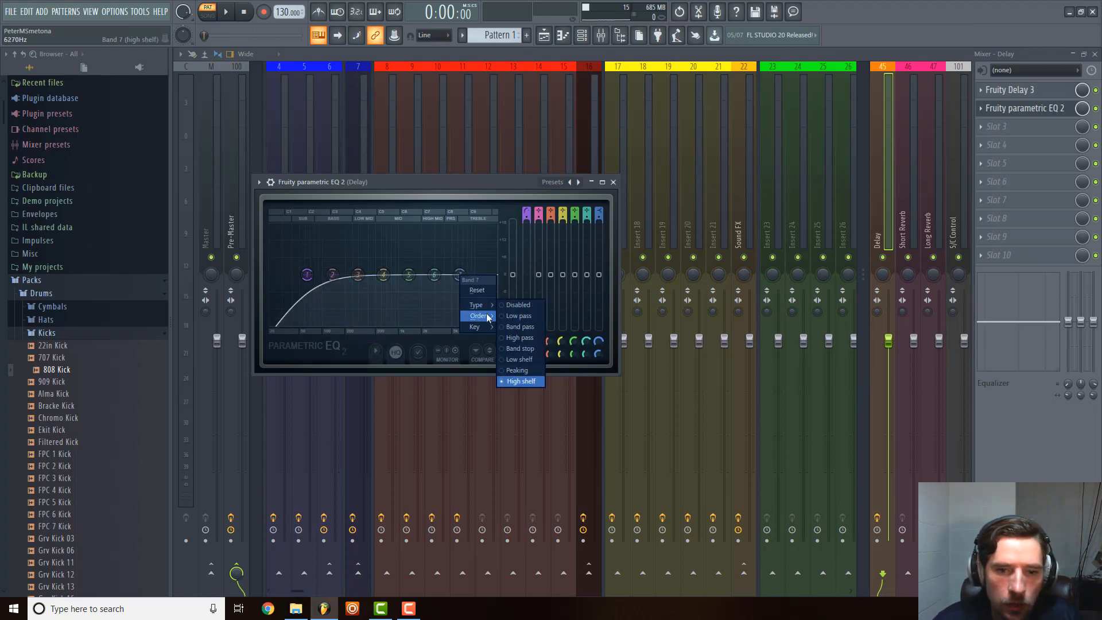
left_click(508, 311)
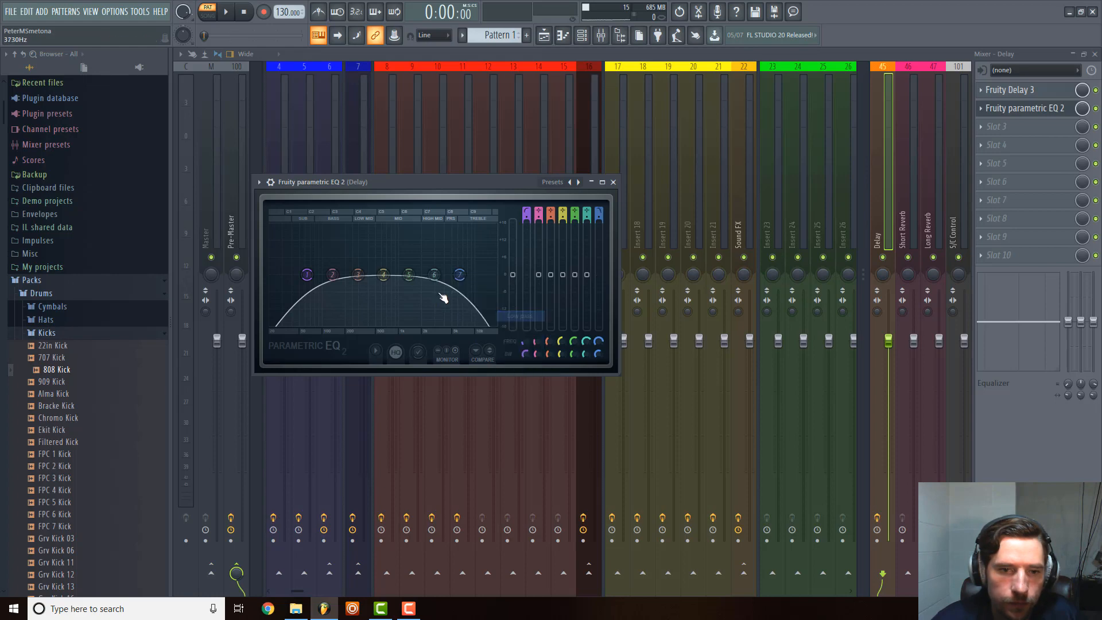
Lower the low-pass frequency, raise the high-pass band to about 109 Hz, and close the Delay track's EQ window.
left_click_drag(465, 284, 456, 284)
left_click_drag(307, 276, 323, 277)
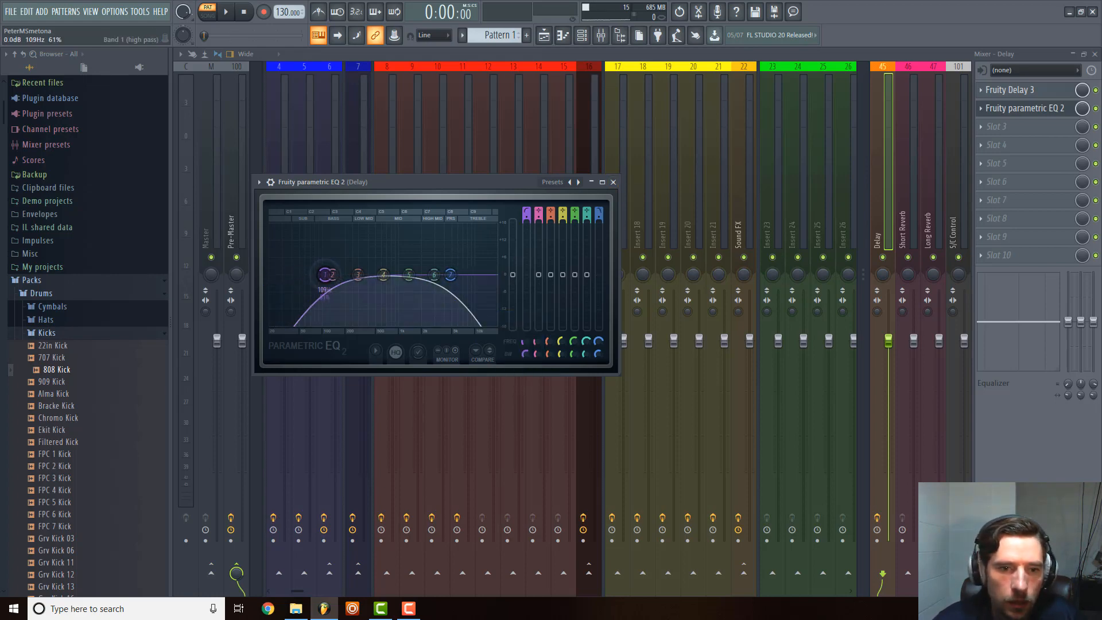
left_click(613, 182)
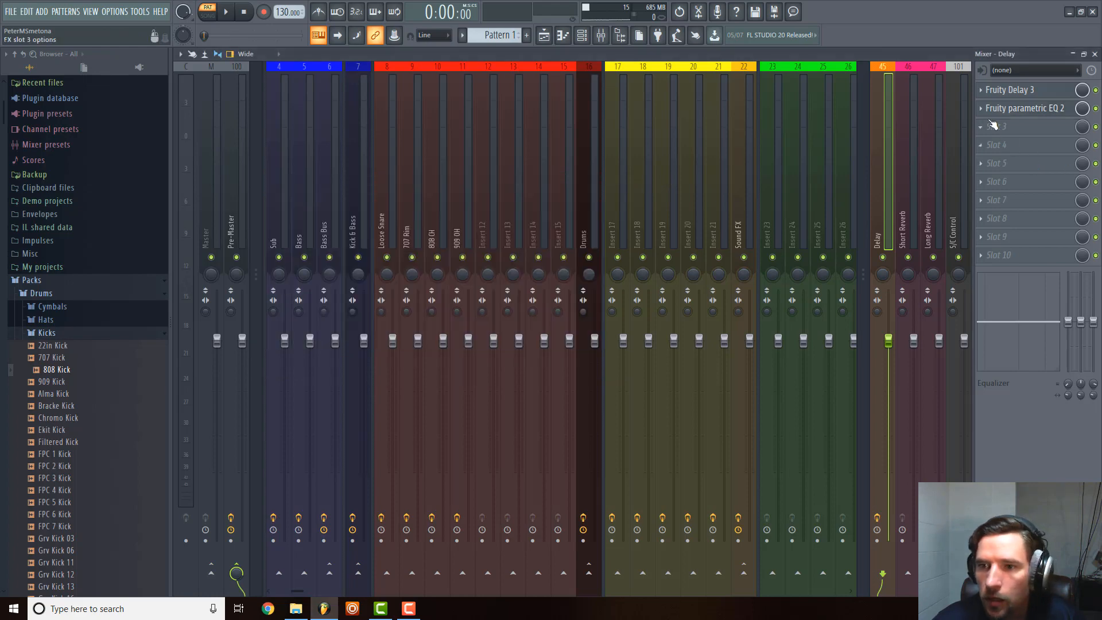
Copy the Delay track's Fruity Parametric EQ 2 to the Short Reverb and Long Reverb tracks.
left_click(992, 112)
left_click_drag(1022, 170, 913, 184)
left_click(632, 194)
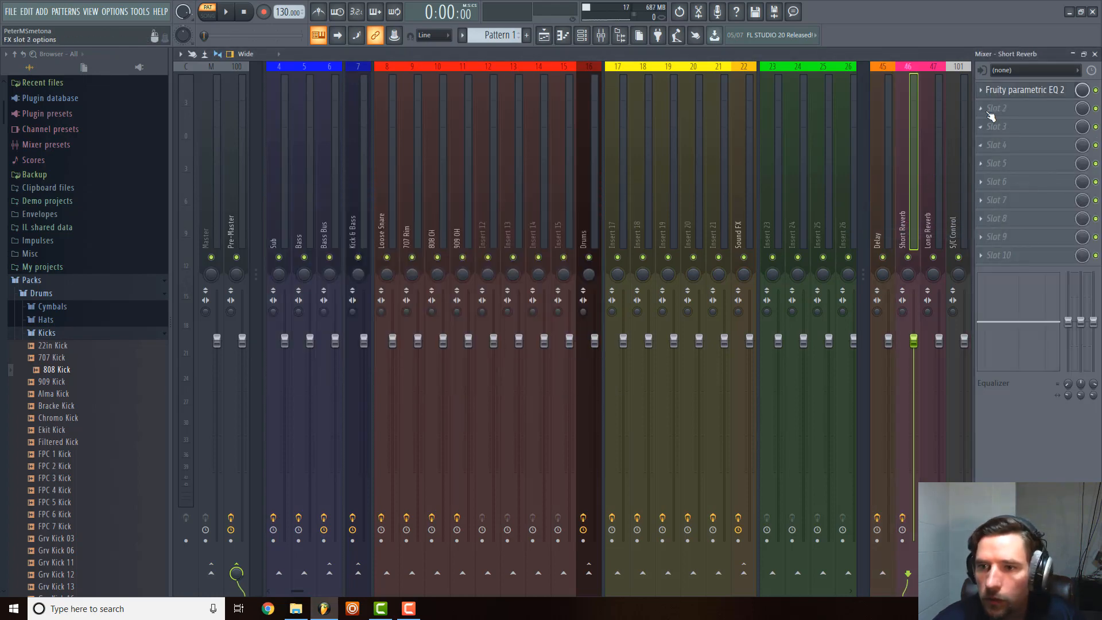
left_click(992, 115)
left_click_drag(1011, 148, 929, 170)
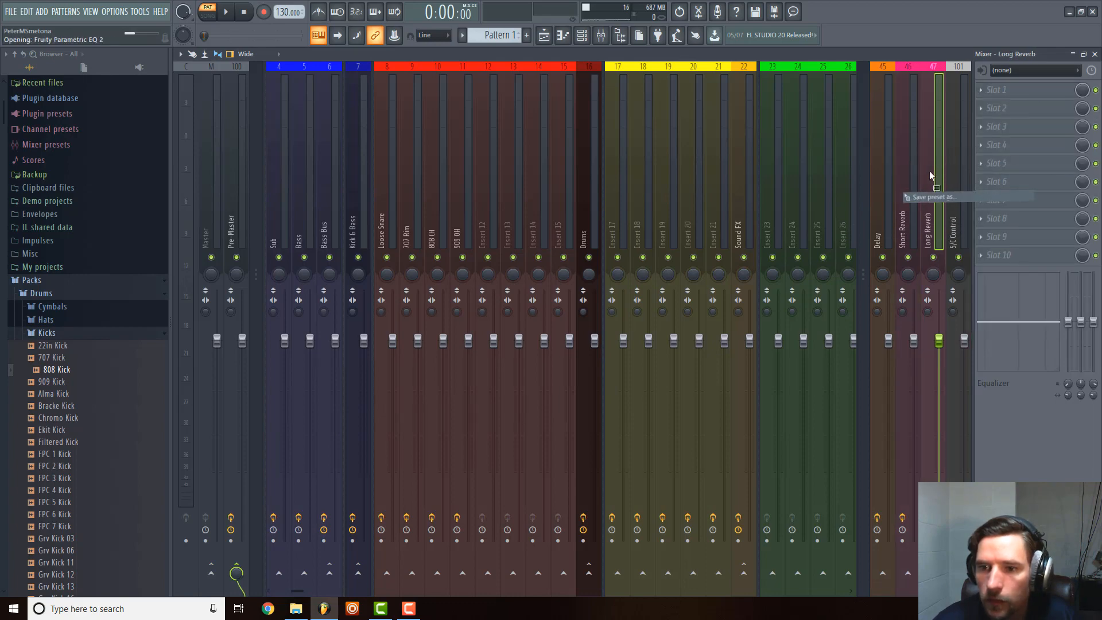
Move the Short Reverb track's EQ down to slot 2 and load Little Plate in slot 1.
left_click(899, 167)
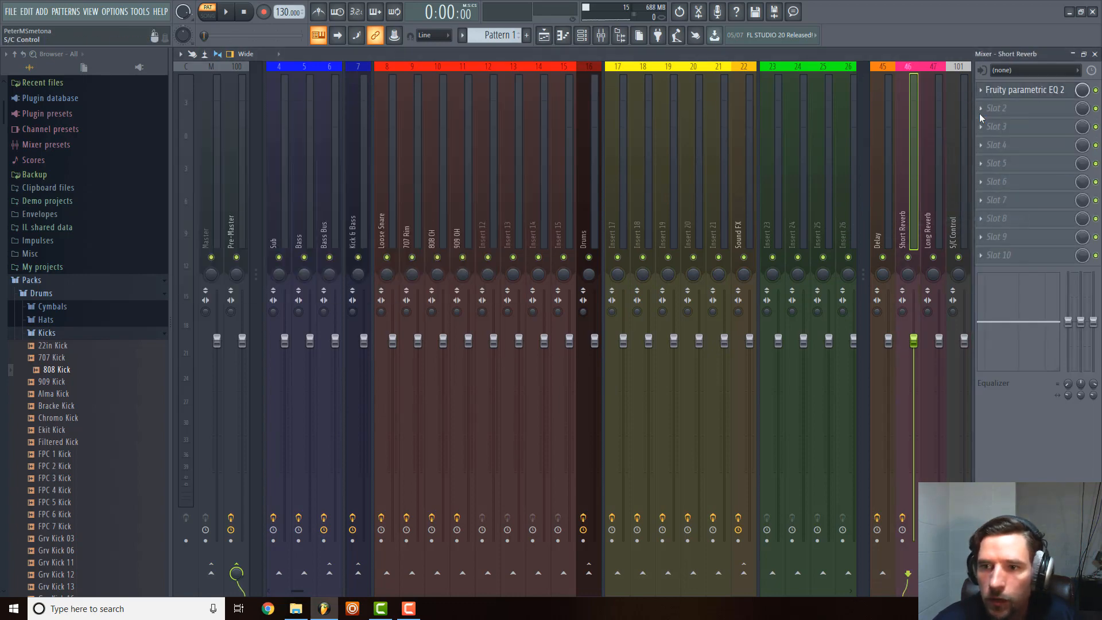
left_click(980, 92)
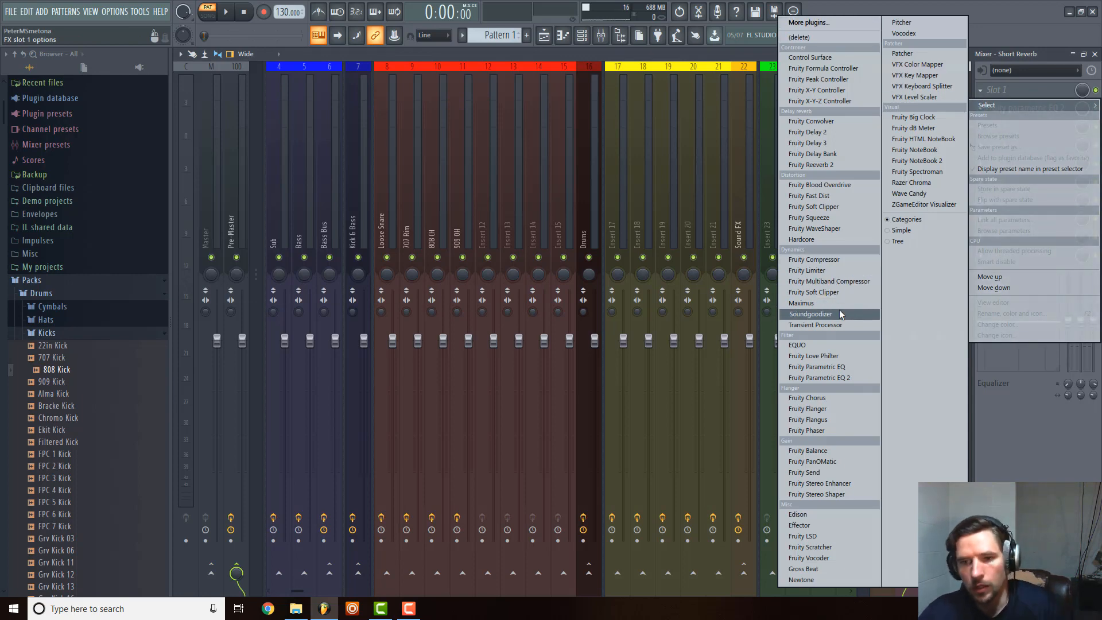
left_click(809, 23)
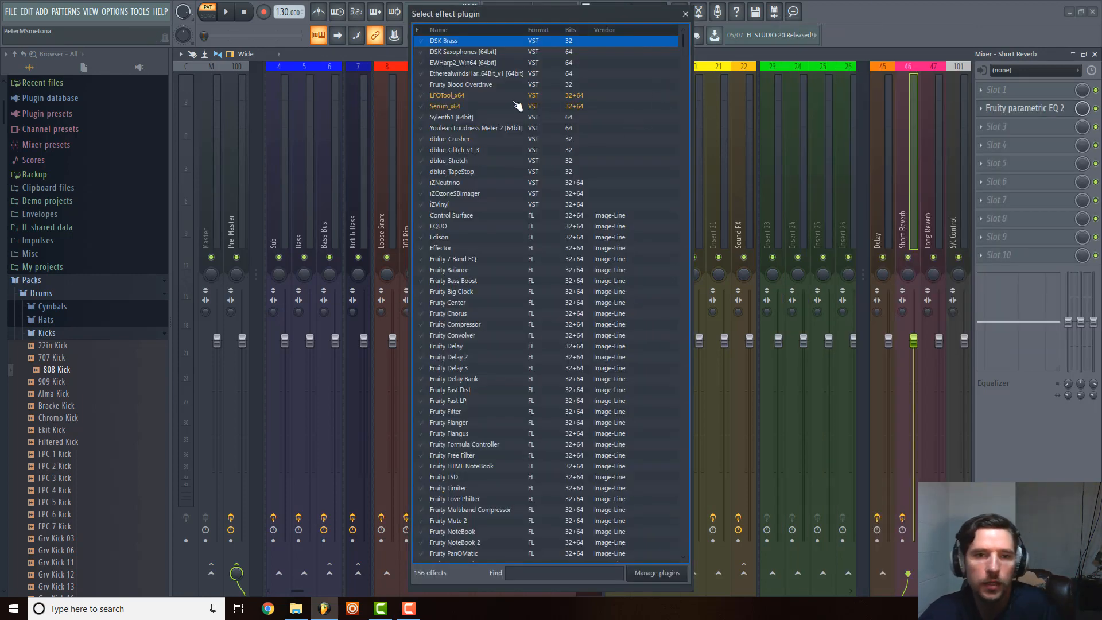
type("li")
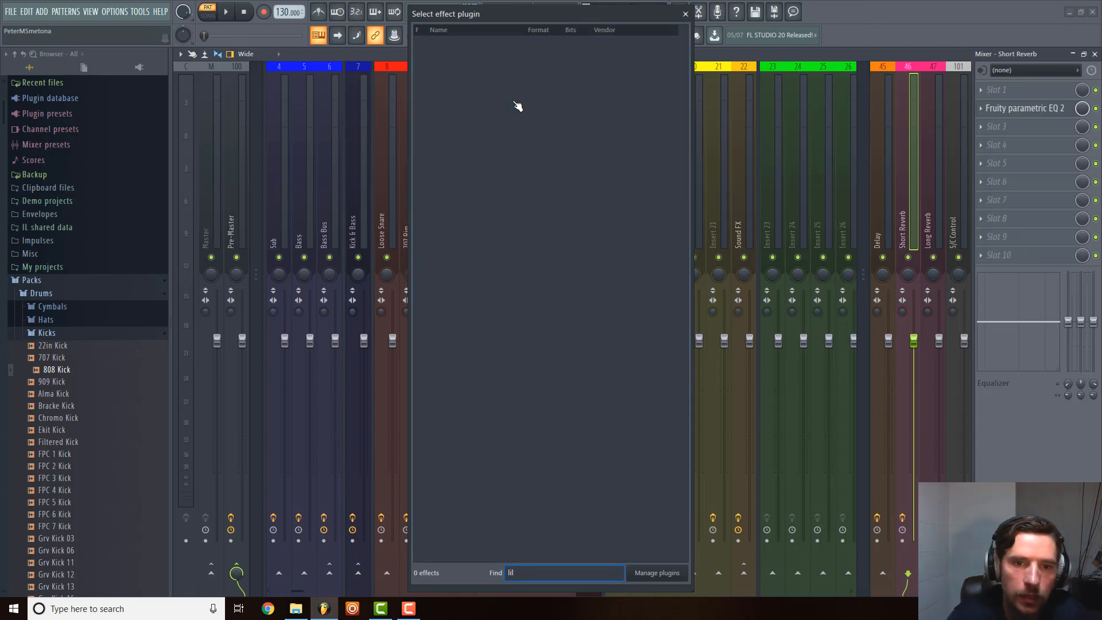
type("ttle")
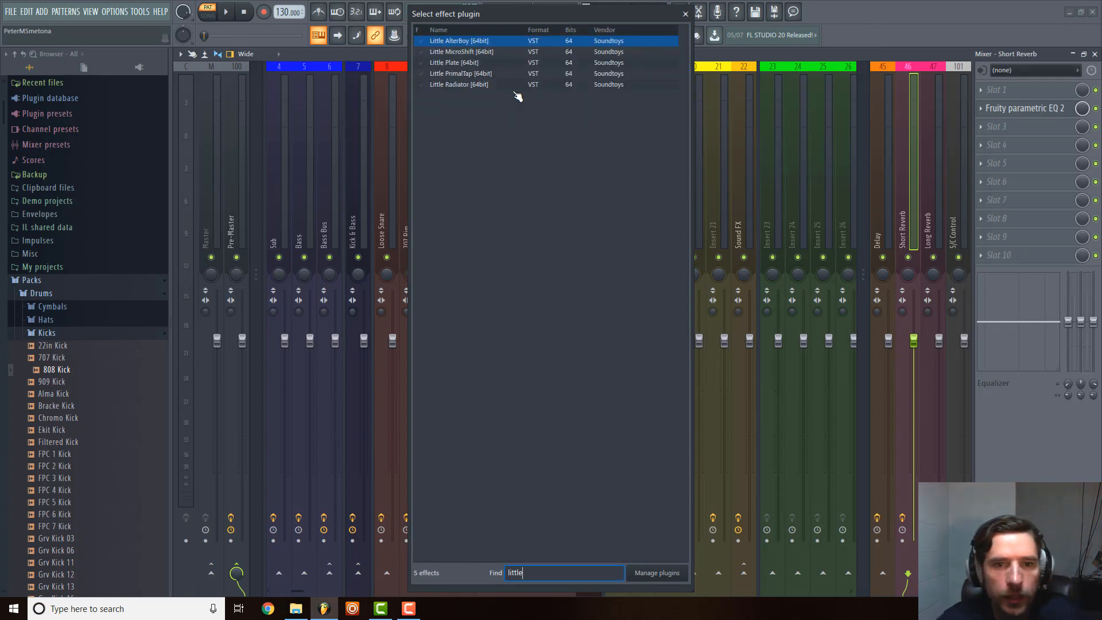
double_click(530, 63)
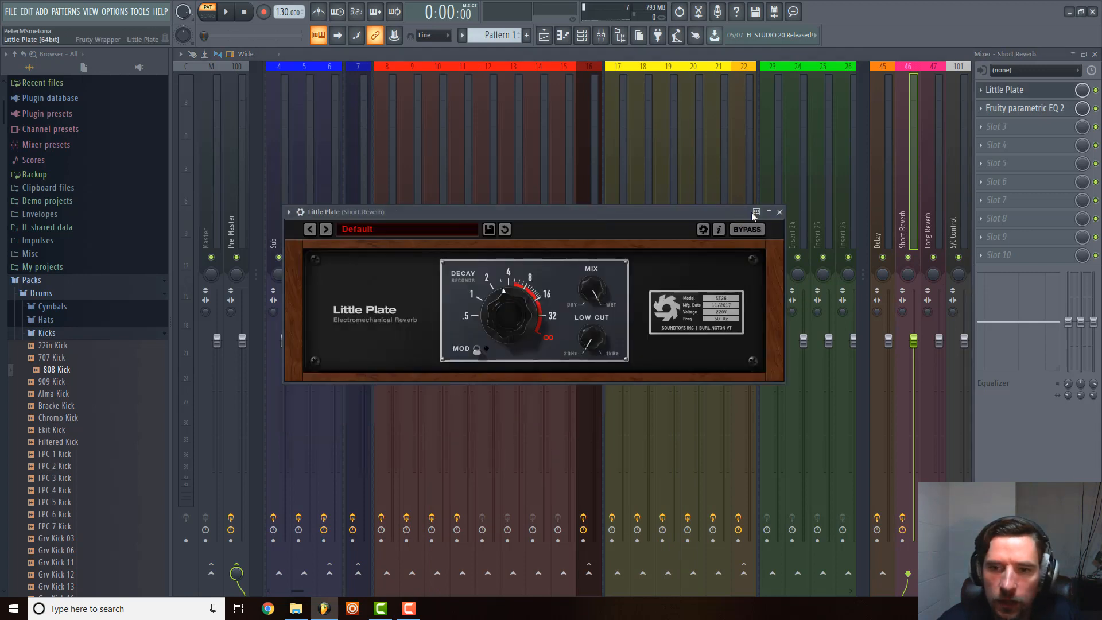
Shorten Little Plate's decay on the Short Reverb track, turn on its modulation, and close the plugin.
left_click_drag(512, 304, 508, 311)
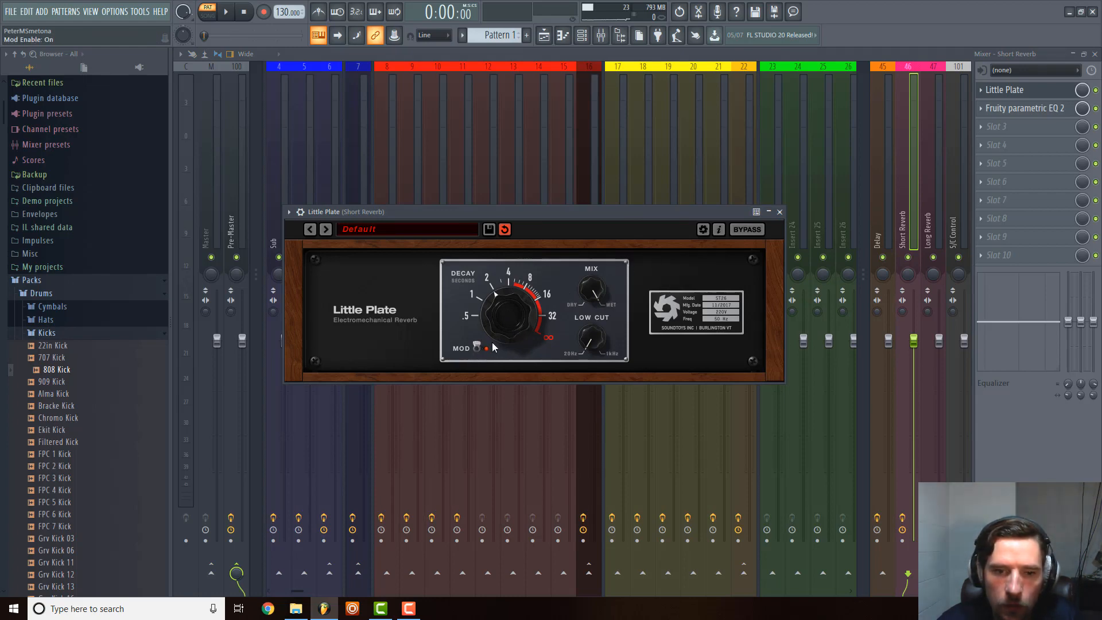
left_click(780, 212)
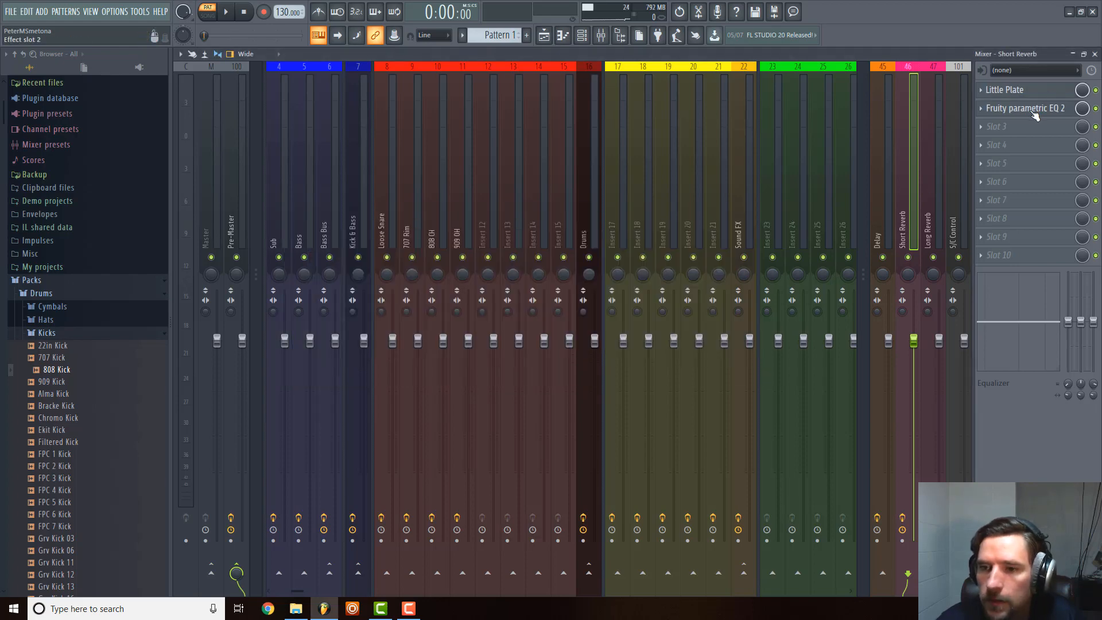
left_click_drag(1028, 90, 997, 109)
Move the Long Reverb track's EQ down to slot 2 and load ValhallaVintageVerb in slot 1.
left_click(931, 170)
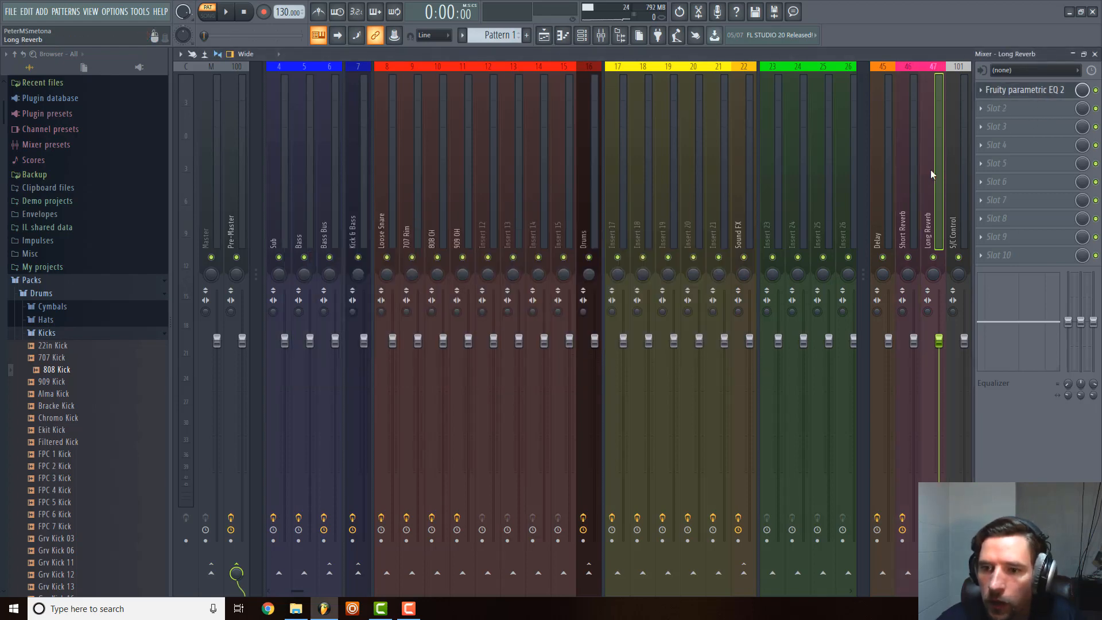
left_click_drag(1014, 96, 1011, 110)
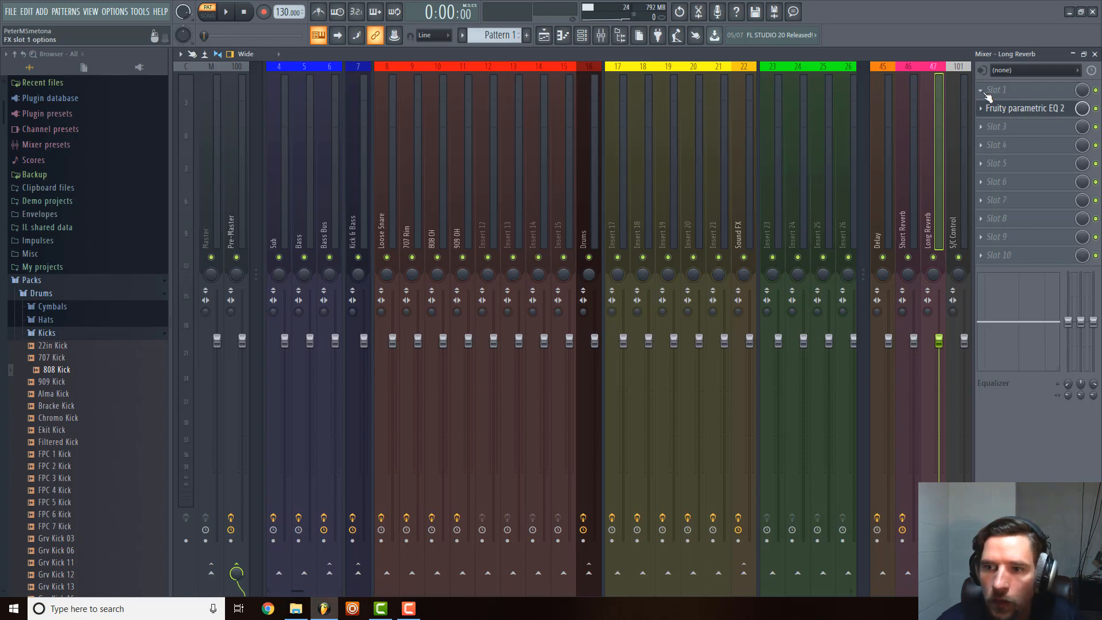
left_click(1000, 90)
left_click(814, 24)
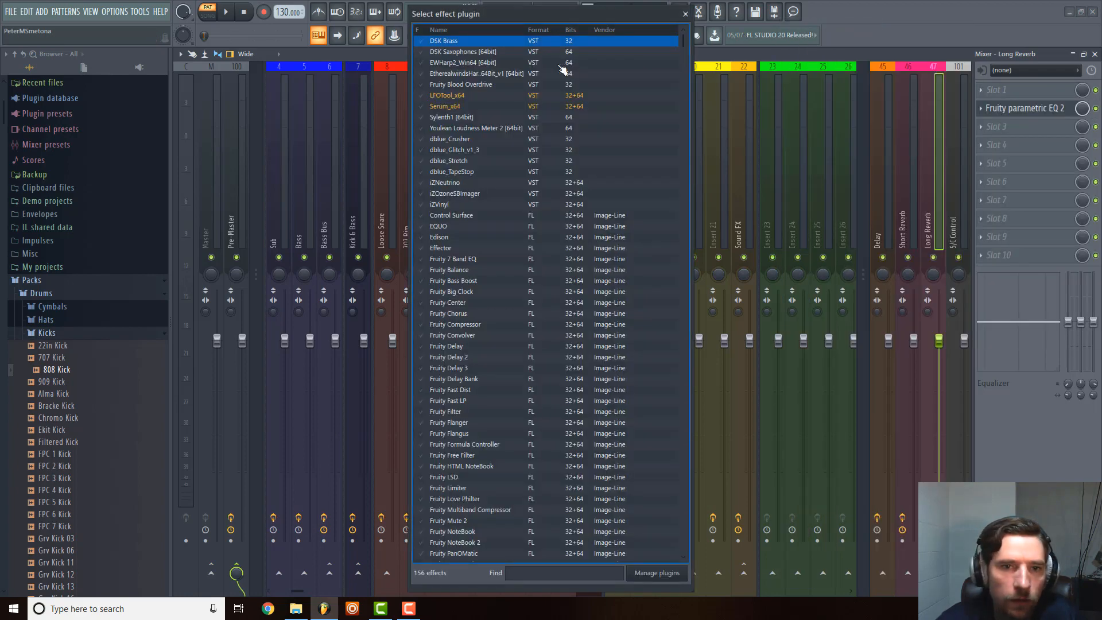
type("val")
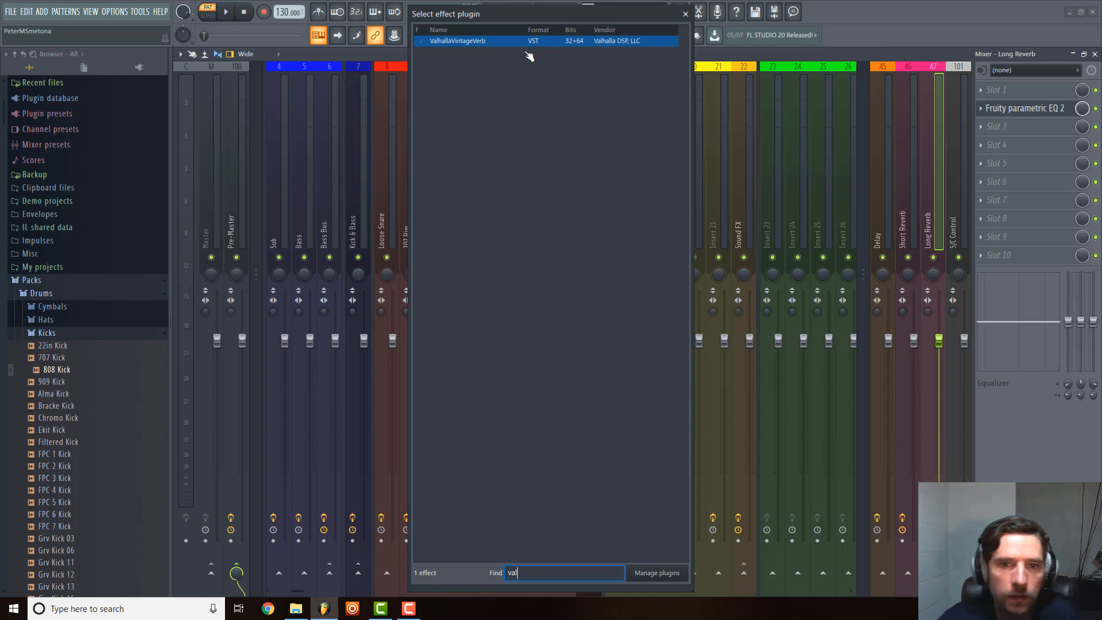
double_click(508, 42)
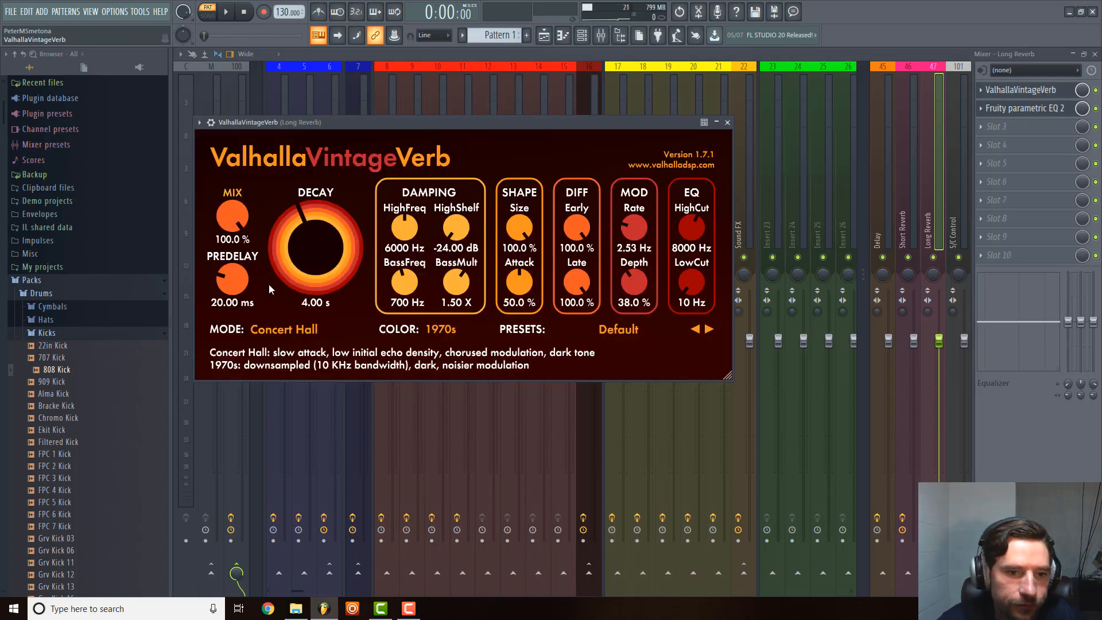
Set ValhallaVintageVerb to Bright Hall mode with a predelay of about 45 ms, and close the plugin.
left_click(277, 329)
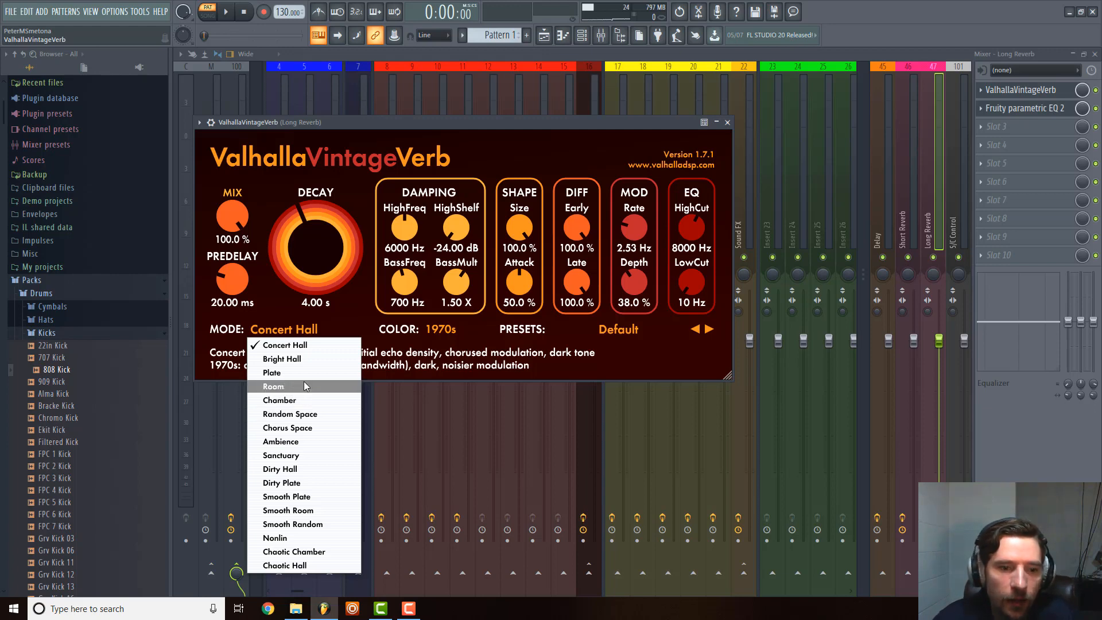
left_click(304, 360)
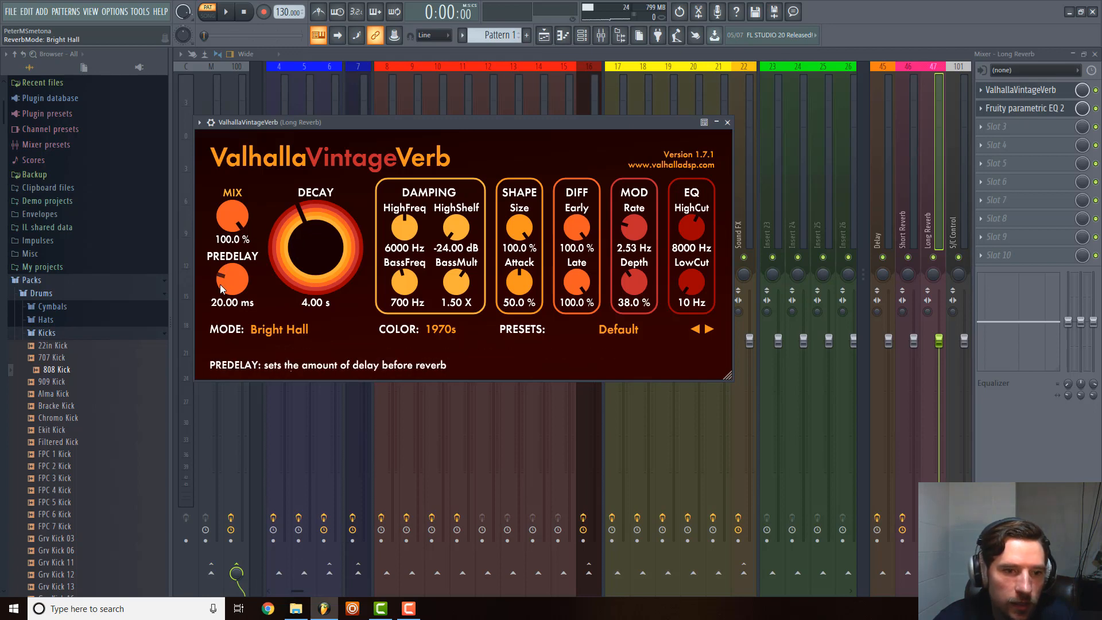
left_click_drag(219, 285, 229, 265)
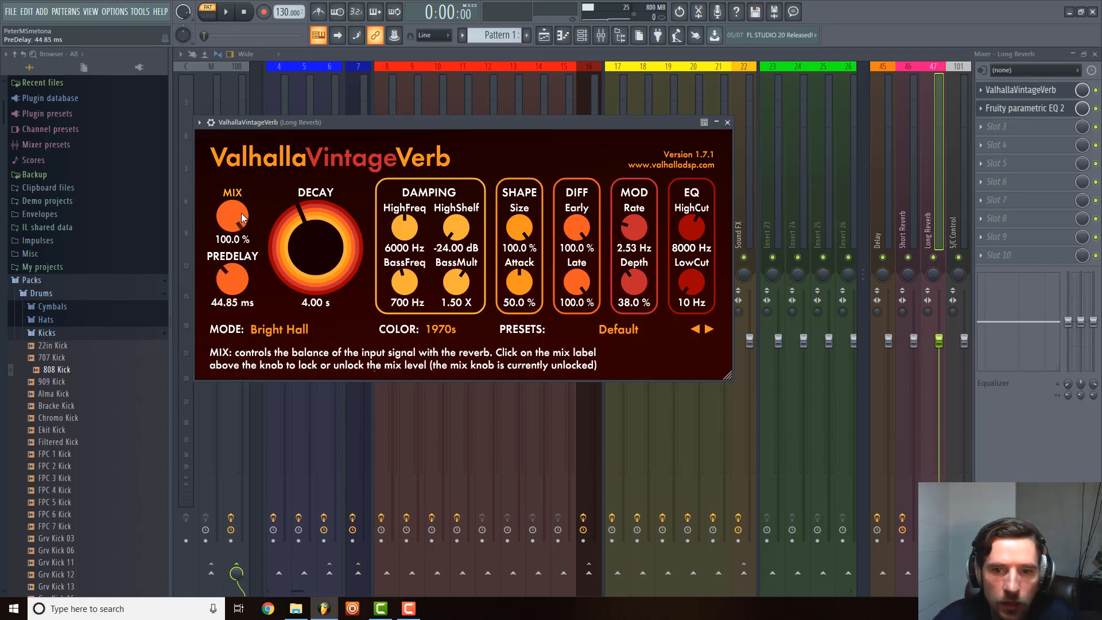
left_click(727, 121)
left_click(538, 108)
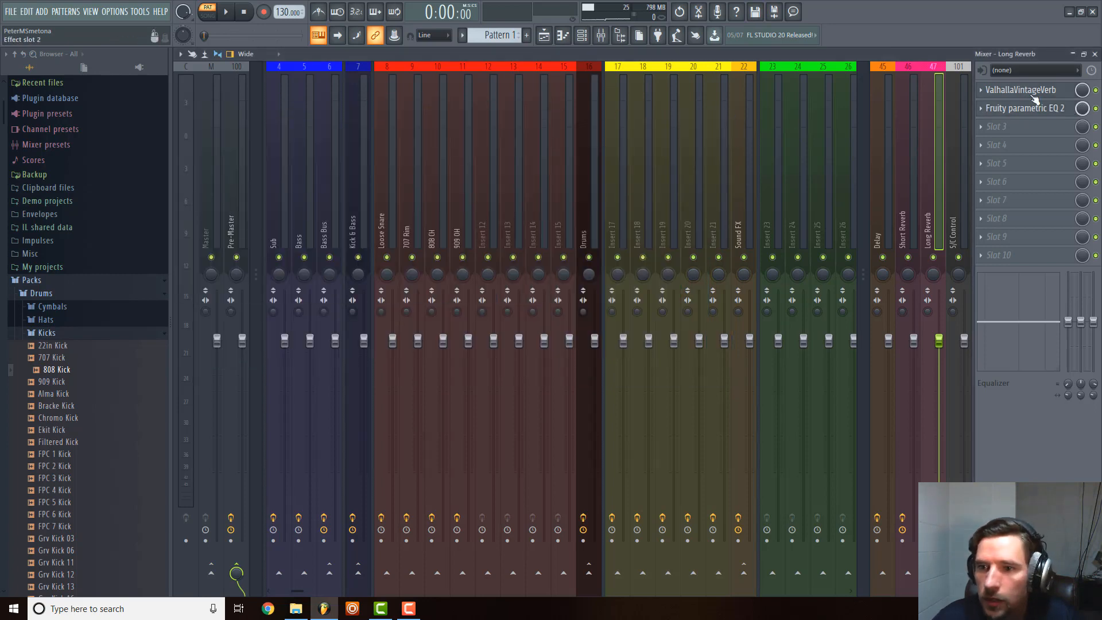
Colour the 808 Kick channel light grey in the channel rack to match the S/C Control mixer track.
left_click(960, 205)
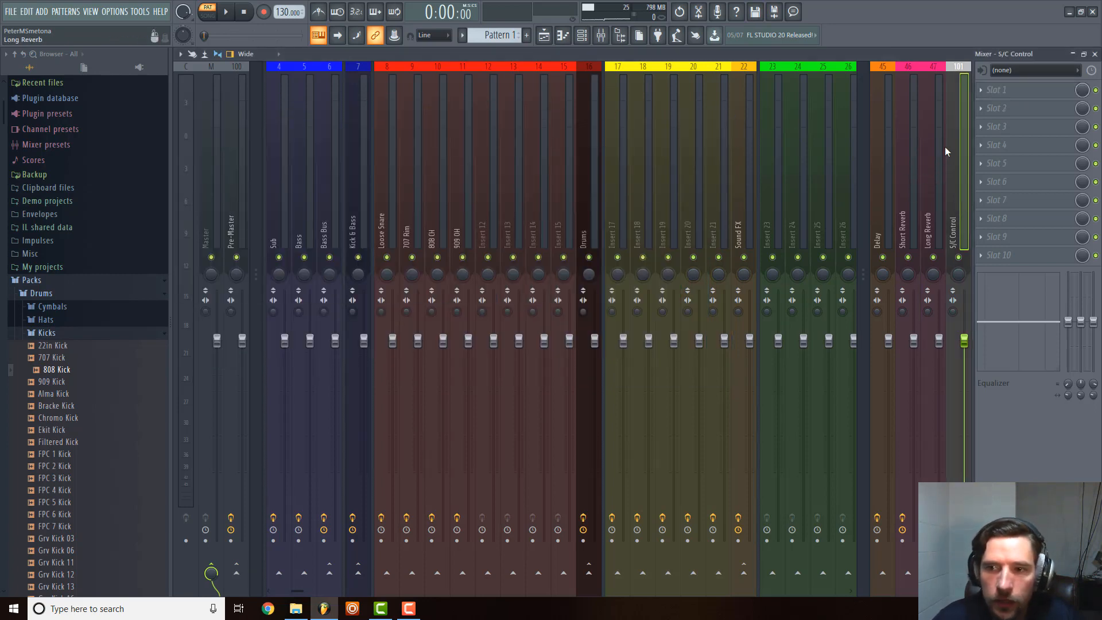
left_click(544, 35)
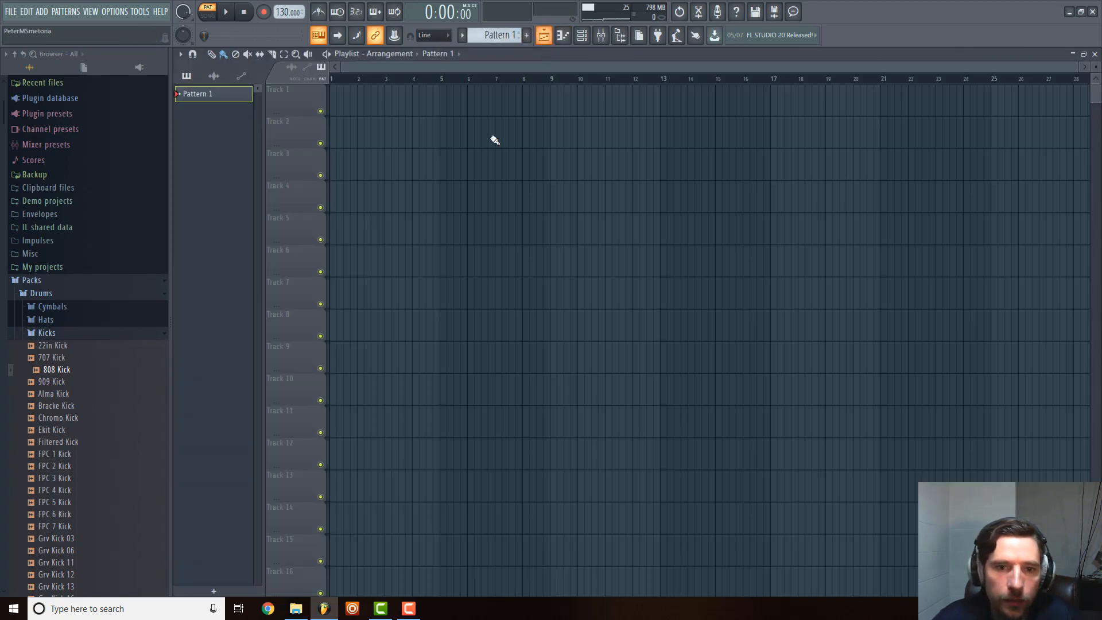
left_click(581, 35)
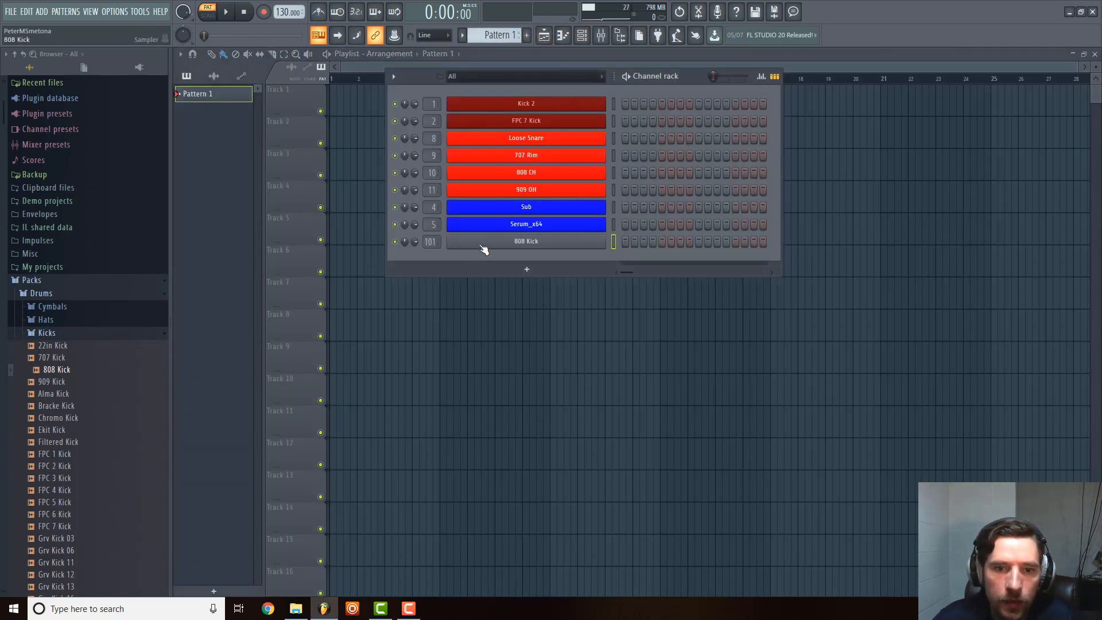
left_click(1097, 56)
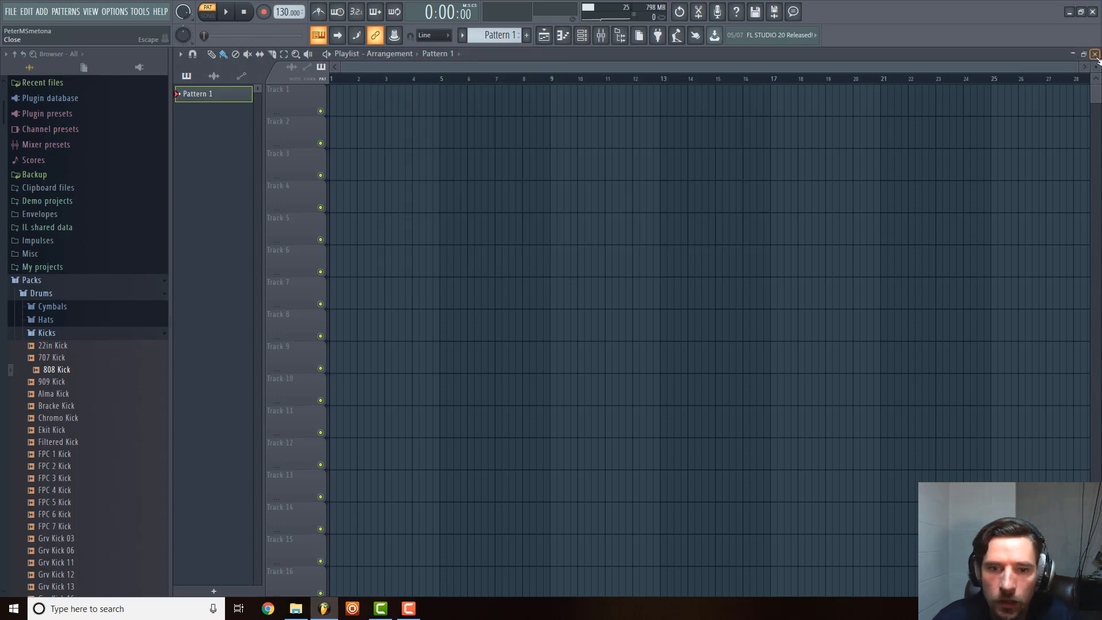
left_click(1096, 54)
right_click(497, 242)
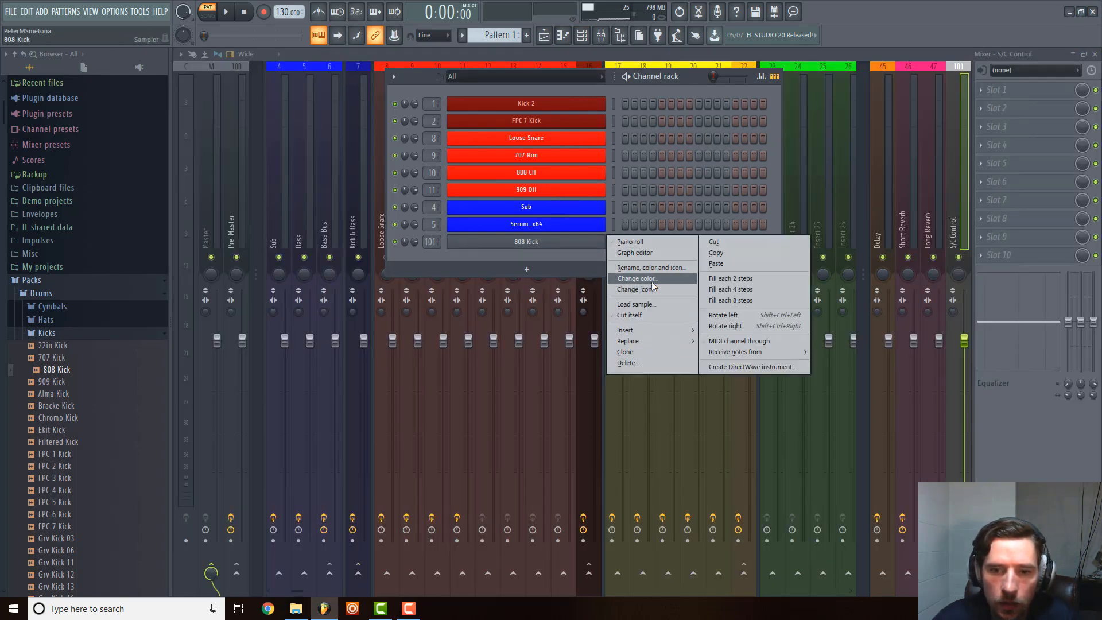
left_click(637, 278)
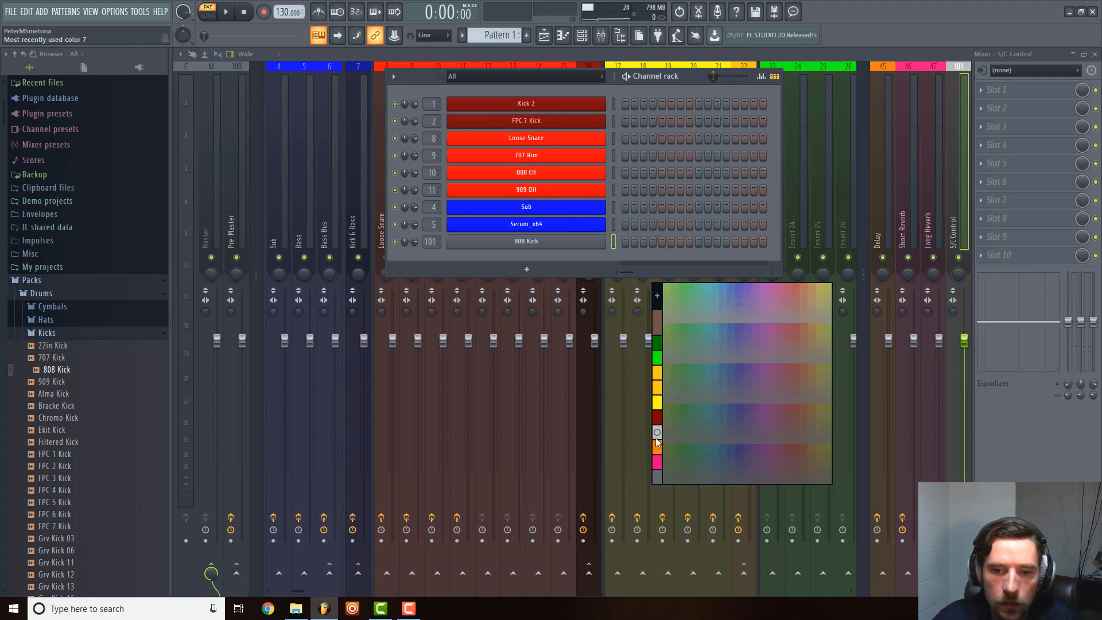
left_click(657, 439)
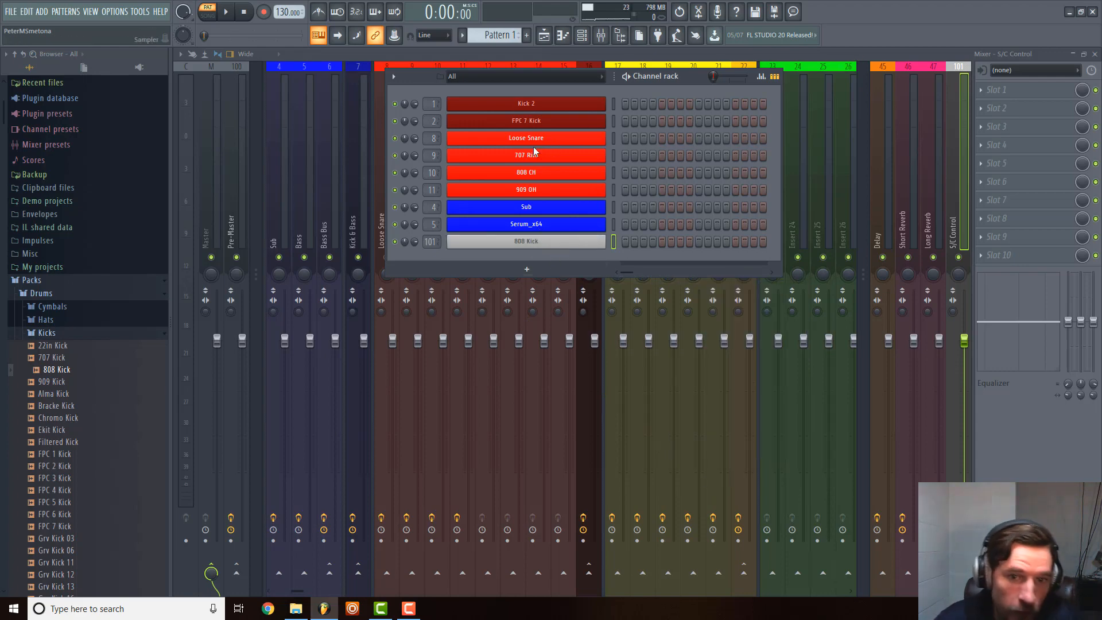
left_click(885, 49)
Collapse the Packs folder in the browser and load MAnalyzer in slot 1 of the Master track.
scroll(513, 170, "up", 3)
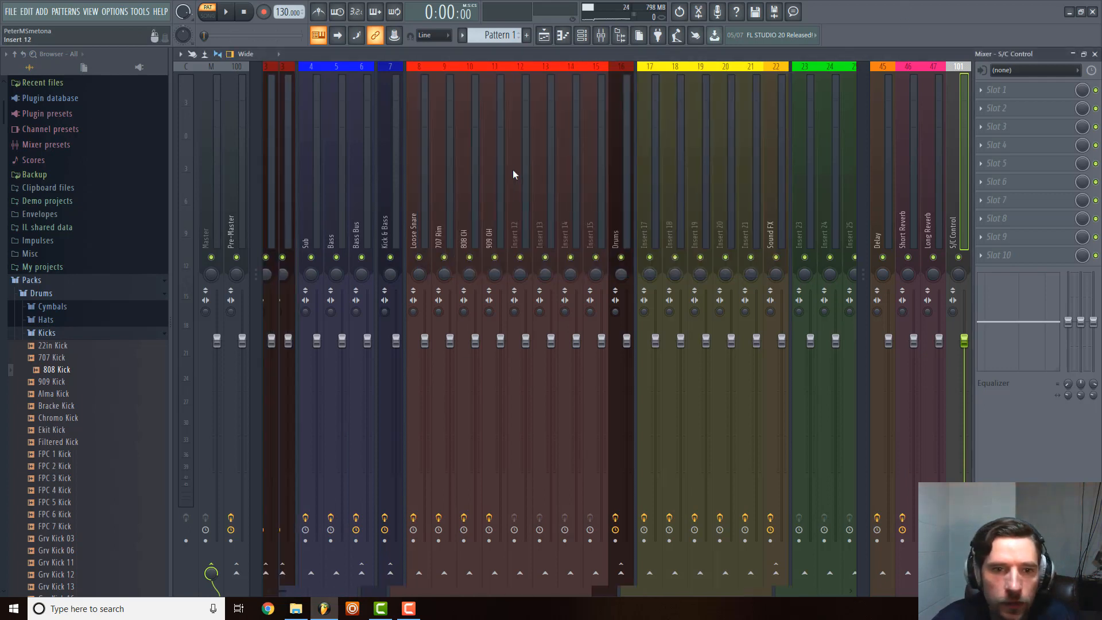
left_click(32, 281)
left_click(217, 207)
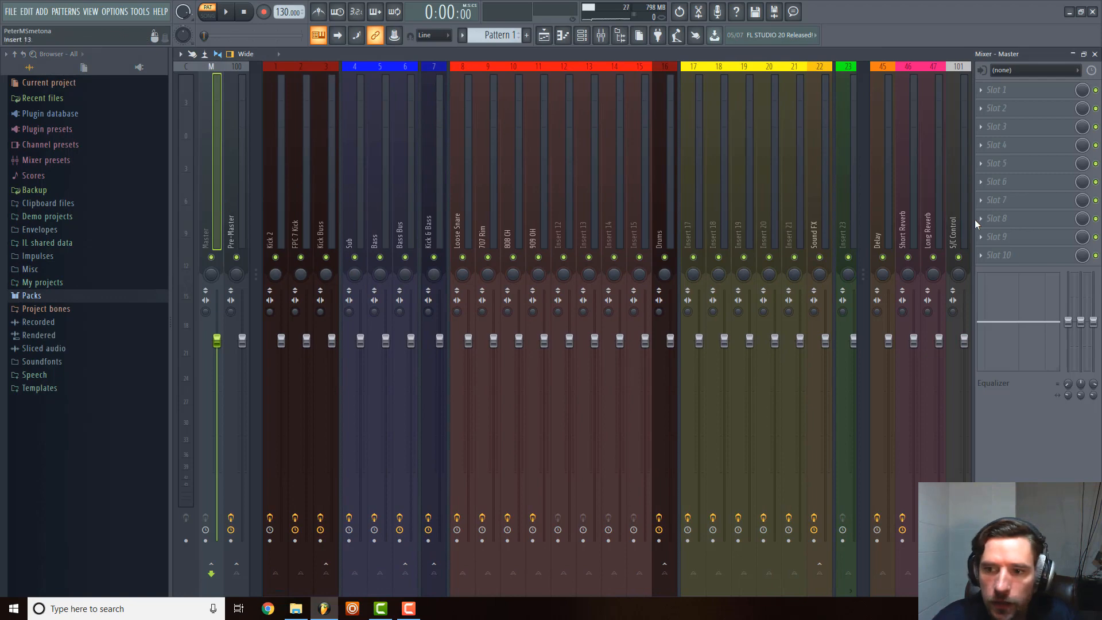
left_click(995, 101)
mouse_move(979, 104)
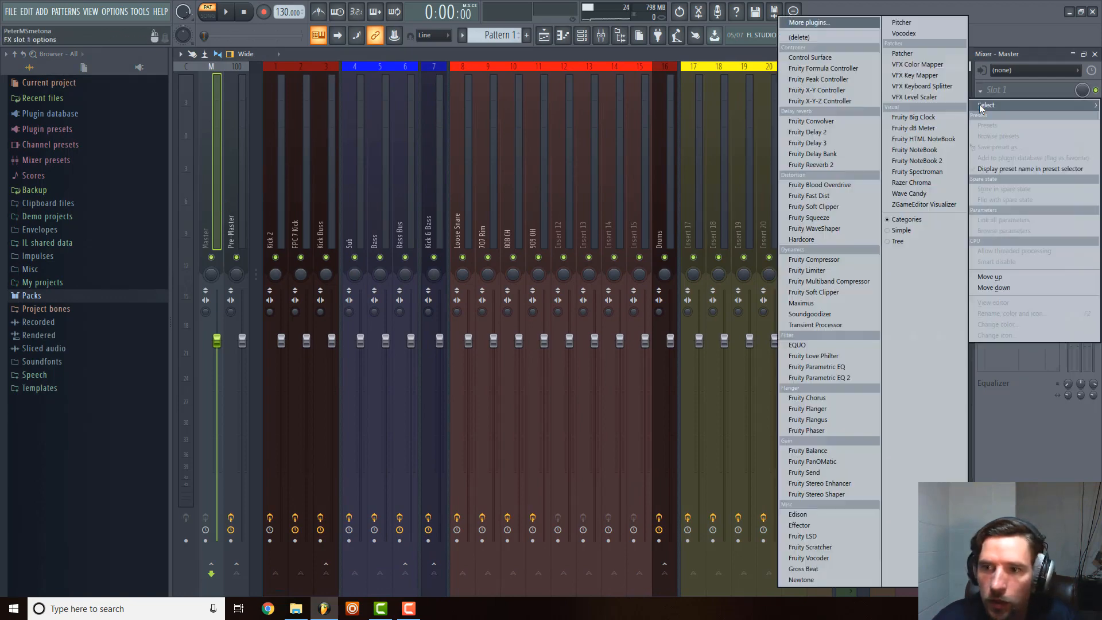
left_click(847, 22)
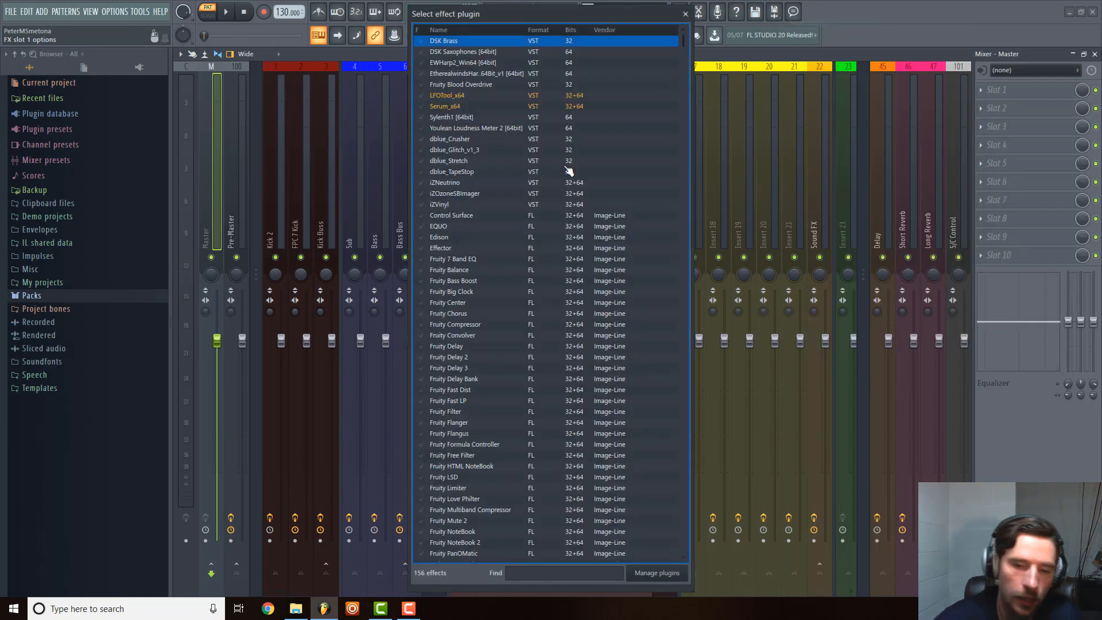
type("ma")
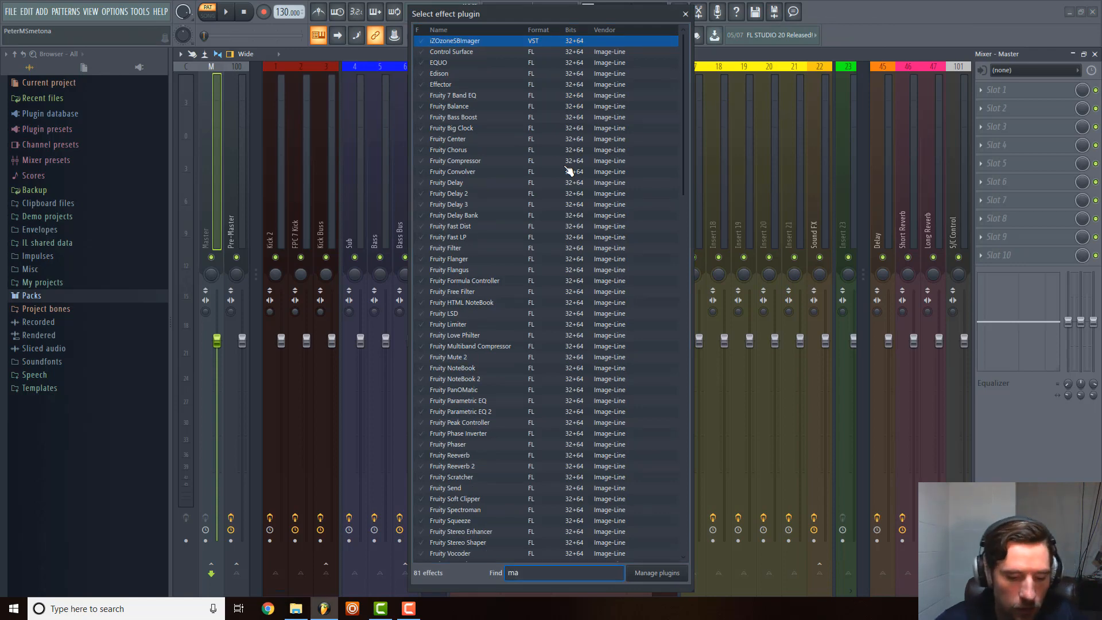
type("n")
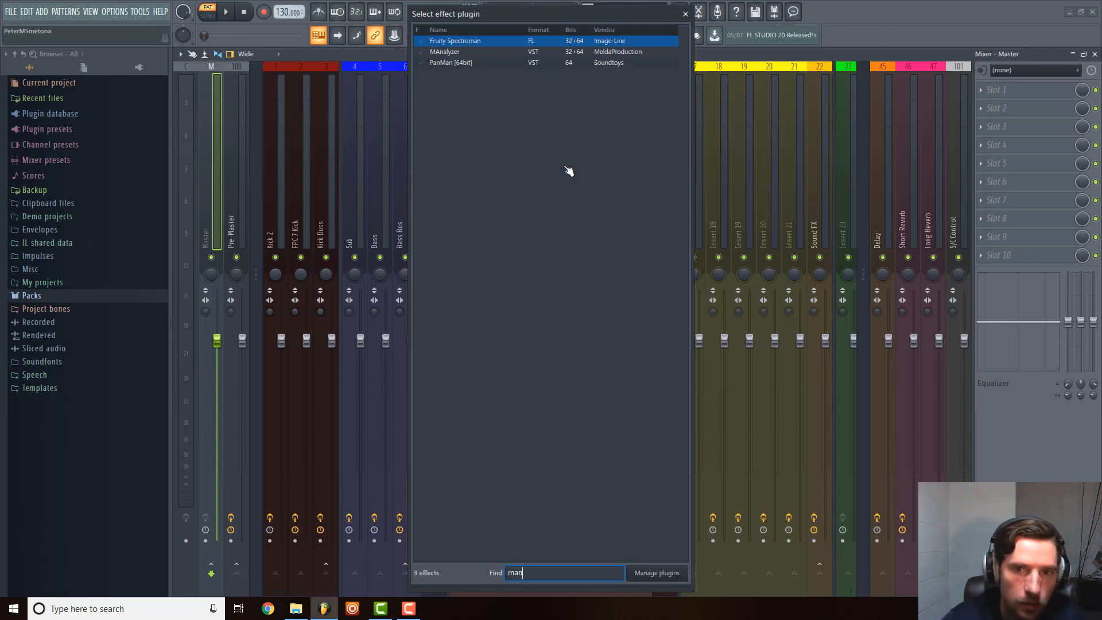
double_click(451, 52)
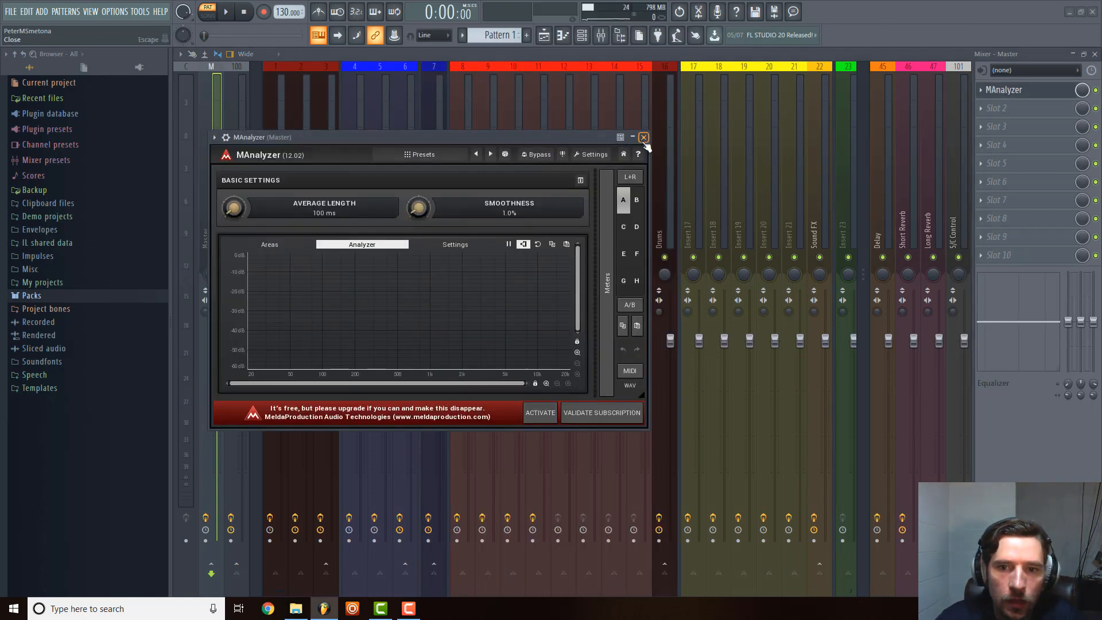
left_click(644, 141)
Load Youlean Loudness Meter 2 below MAnalyzer on the Master track, and move both analysers down to slots 9 and 10.
left_click(1005, 126)
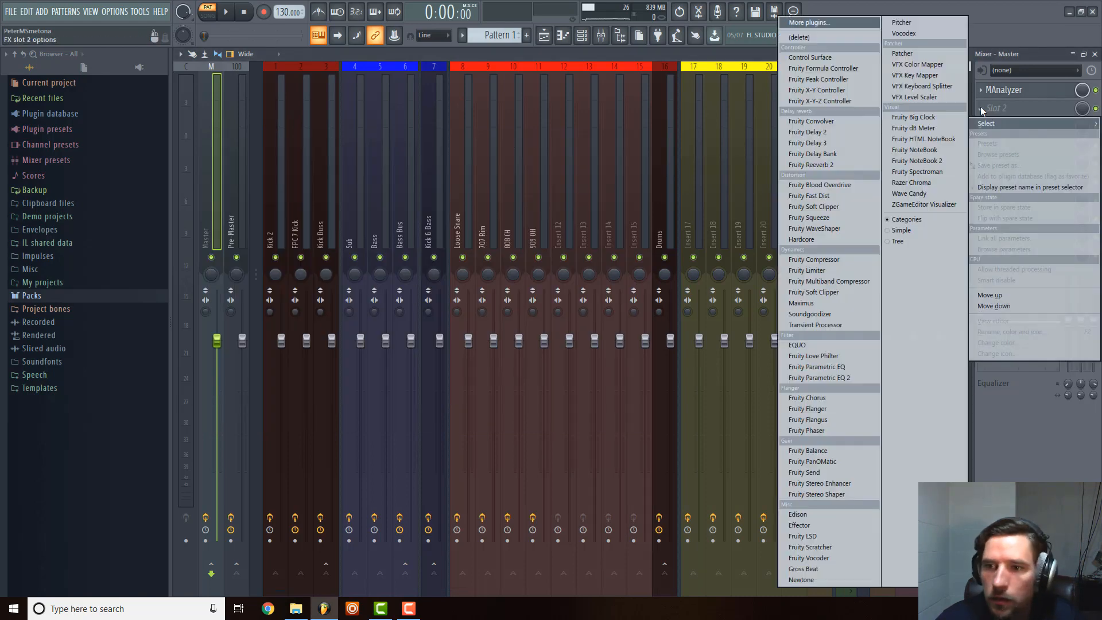
left_click(804, 24)
scroll(525, 184, "down", 20)
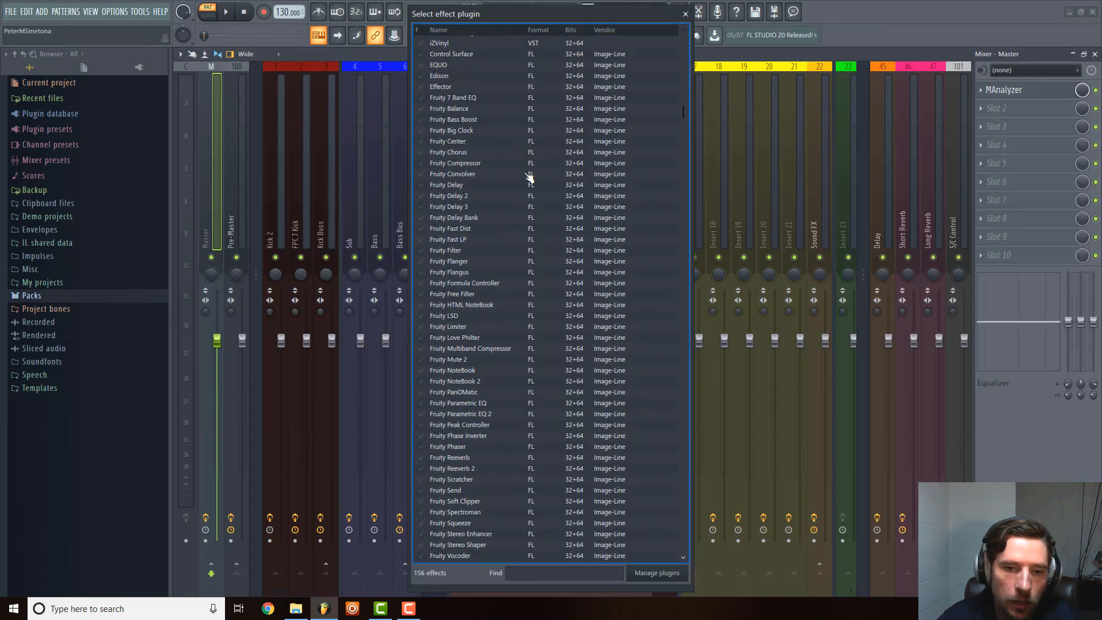
type("you")
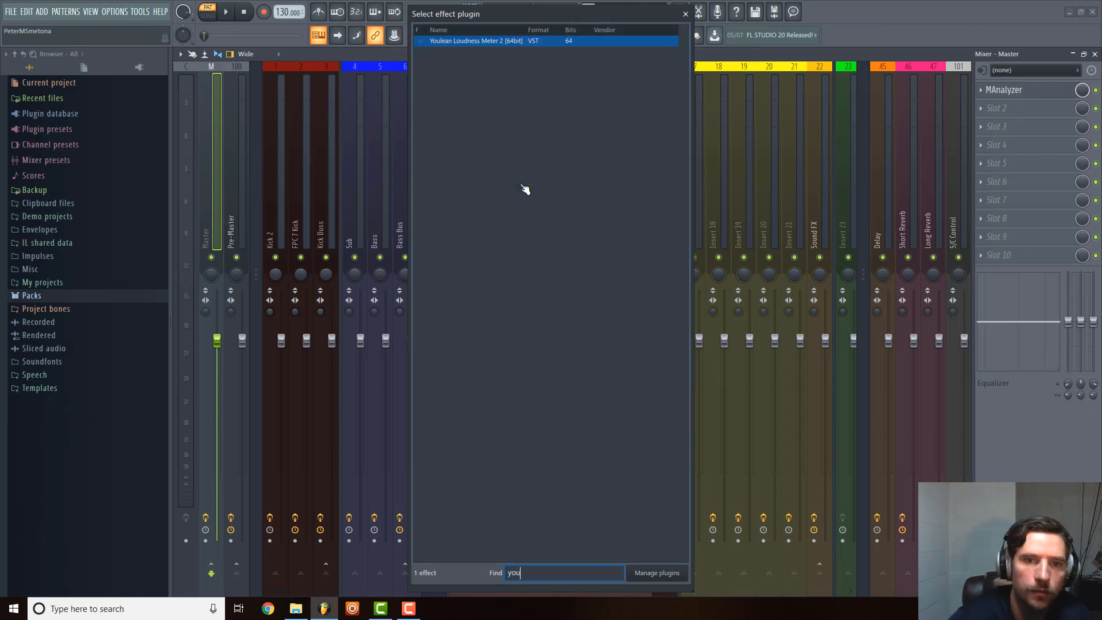
double_click(484, 40)
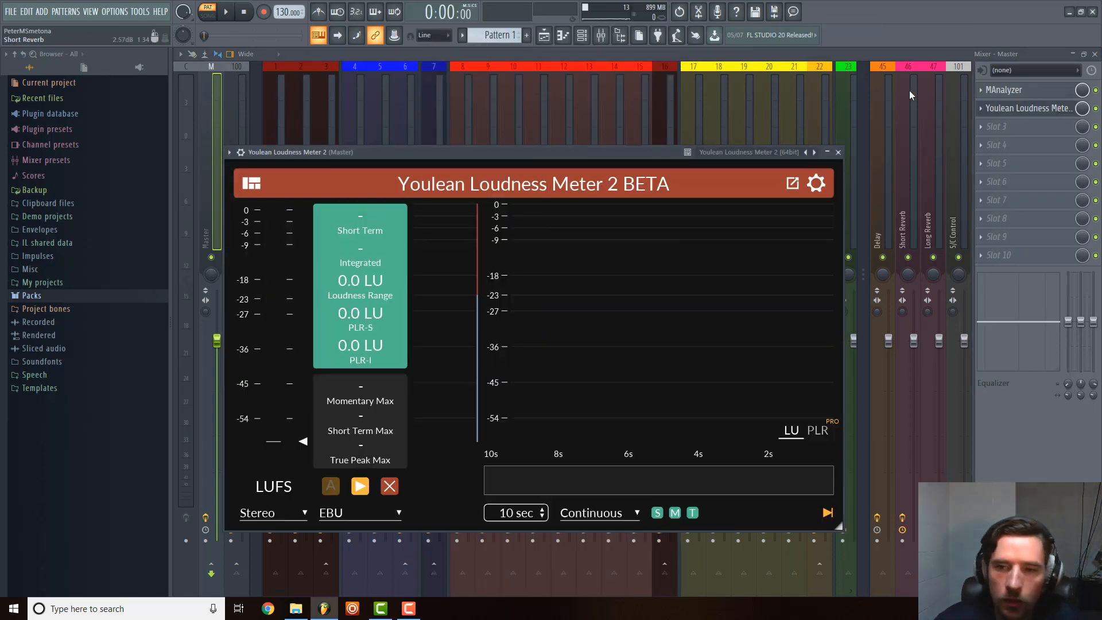
left_click(838, 152)
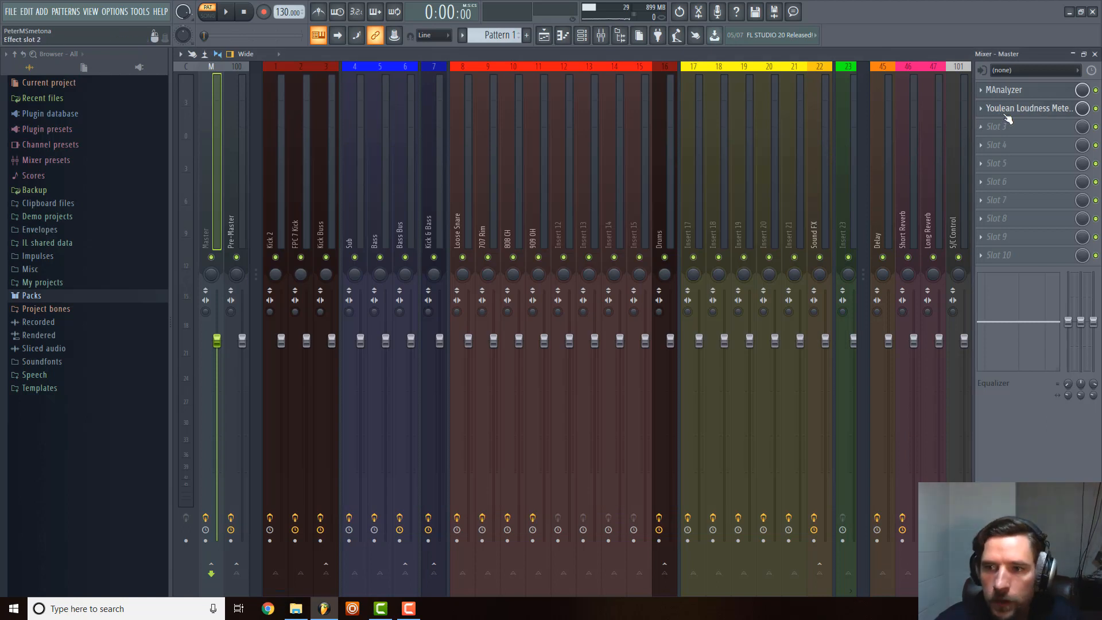
left_click_drag(1004, 90, 1016, 237)
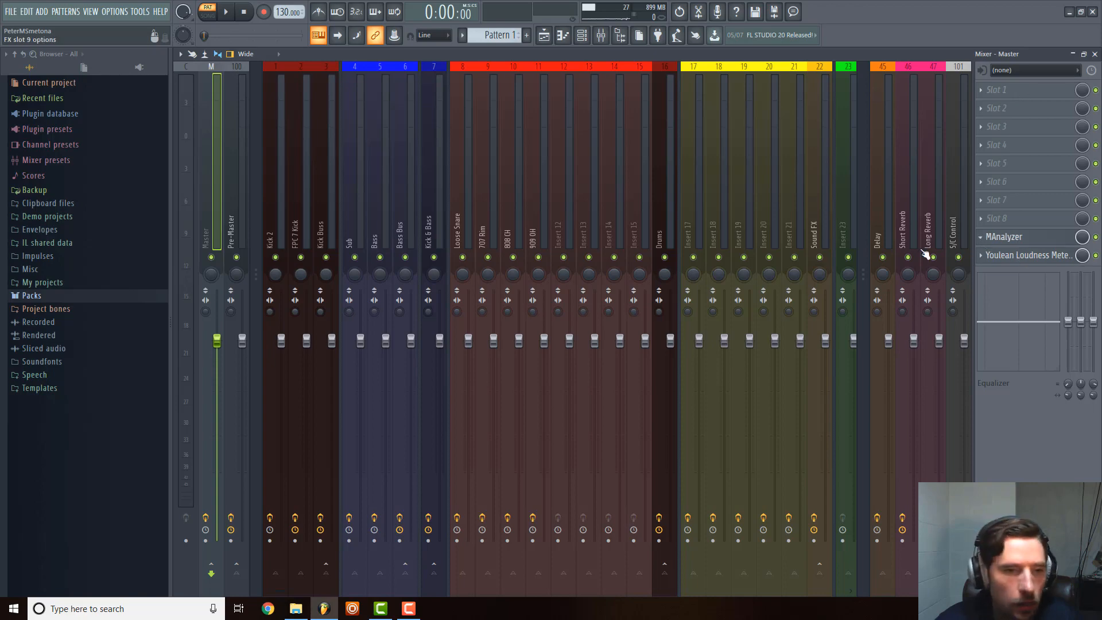
Check the Pre-Master track's effects, the mixer groups and the channel rack.
left_click(224, 198)
scroll(453, 183, "down", 5)
scroll(454, 184, "up", 5)
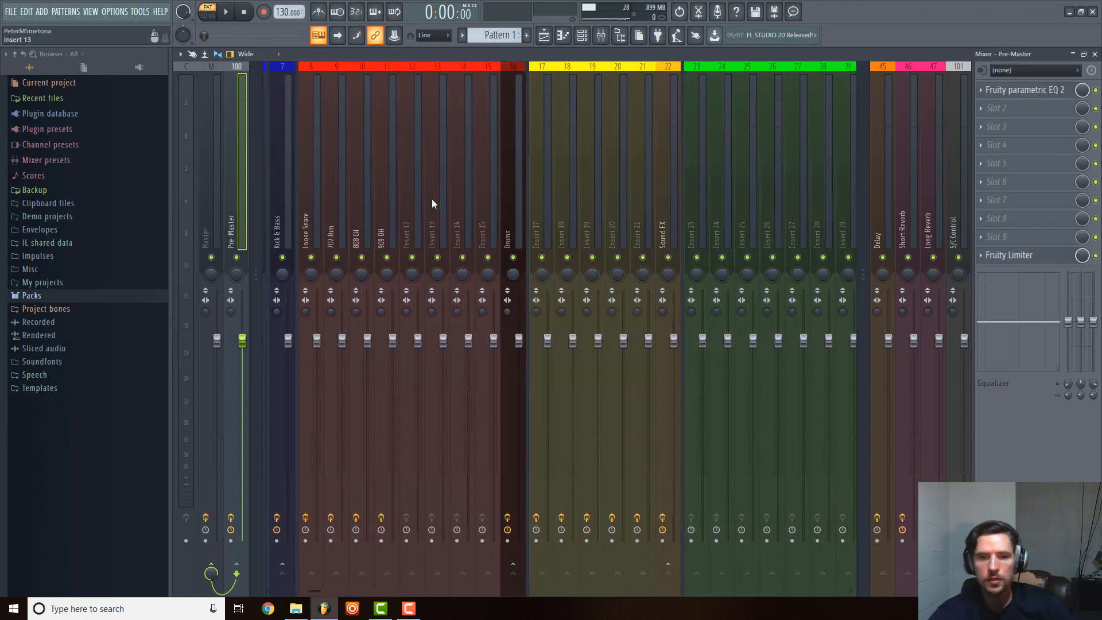
key("F6")
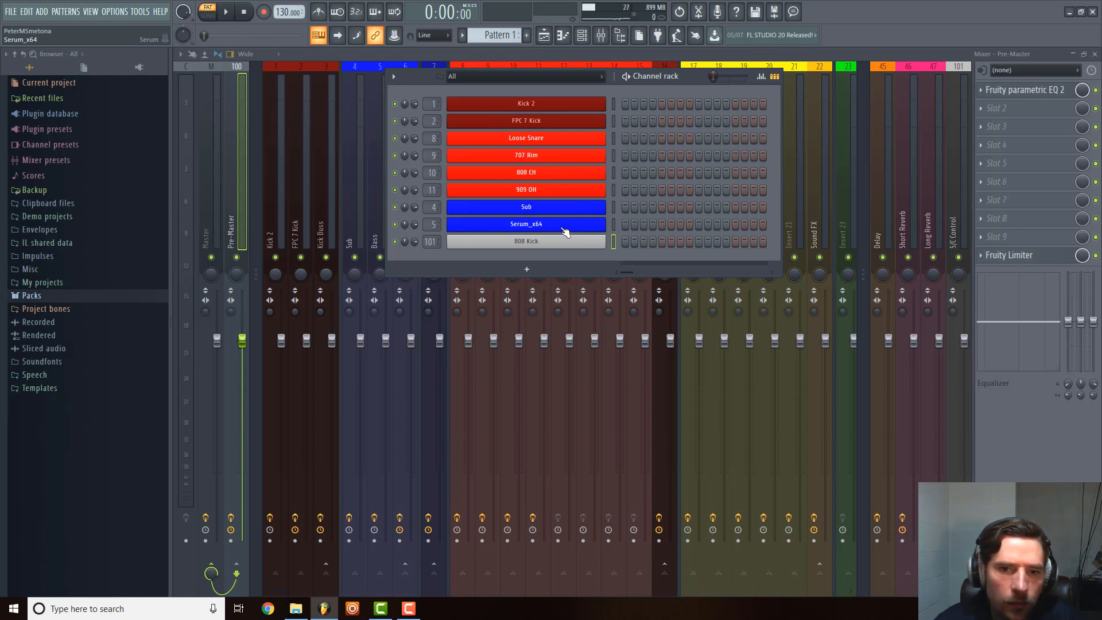
Check the Bass track's Fruity parametric EQ 2, and load MBitFun in slot 2 of the track.
left_click(359, 157)
left_click(375, 149)
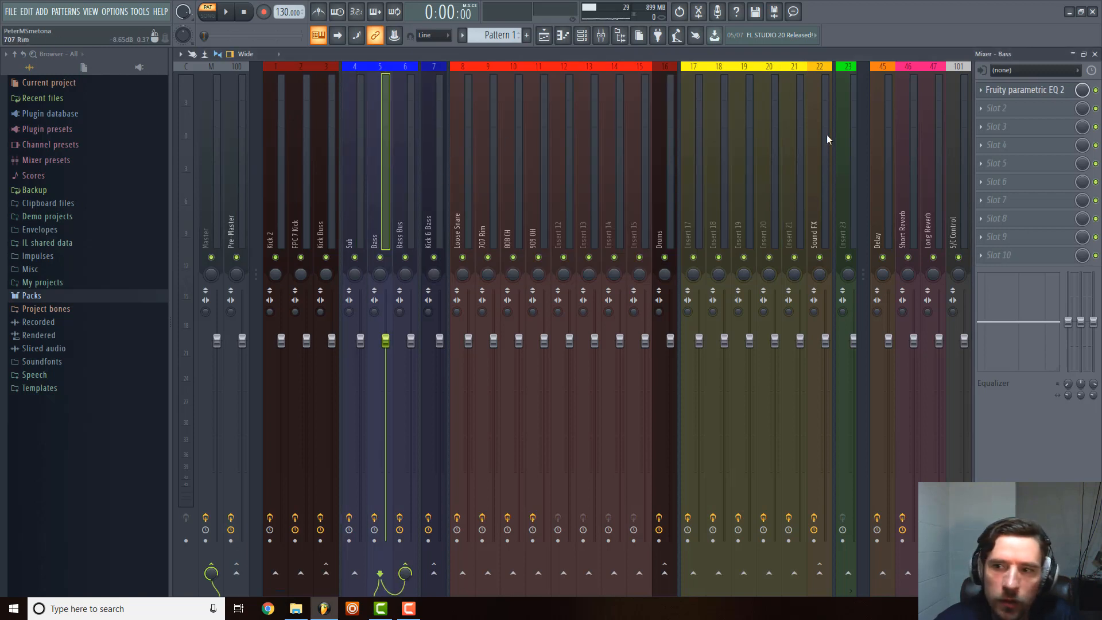
left_click(1025, 90)
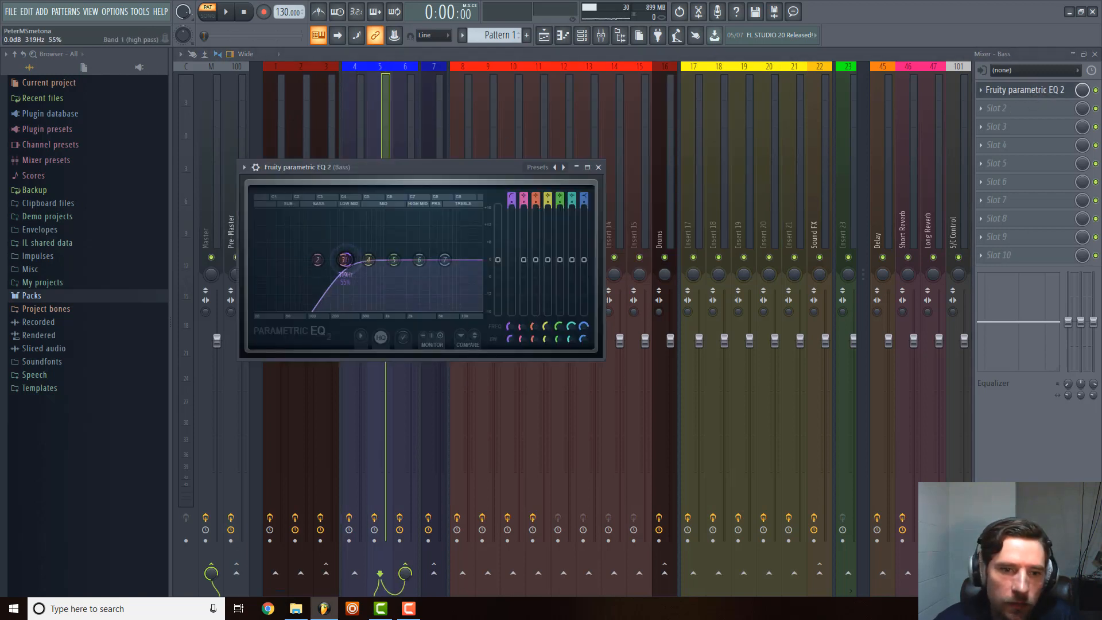
left_click(599, 168)
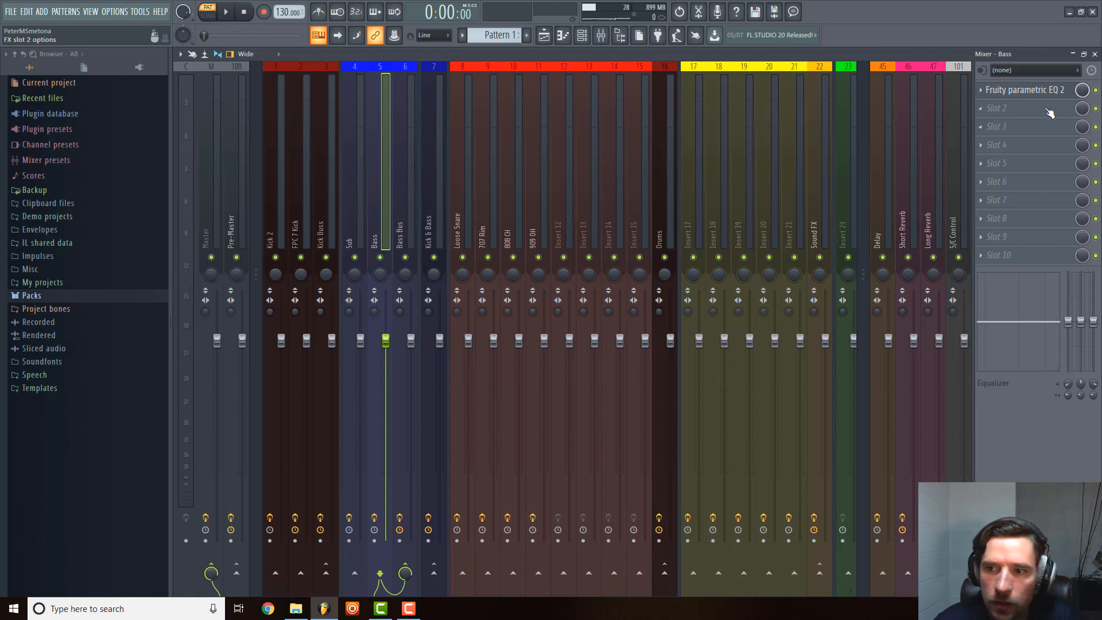
left_click(997, 108)
left_click(852, 25)
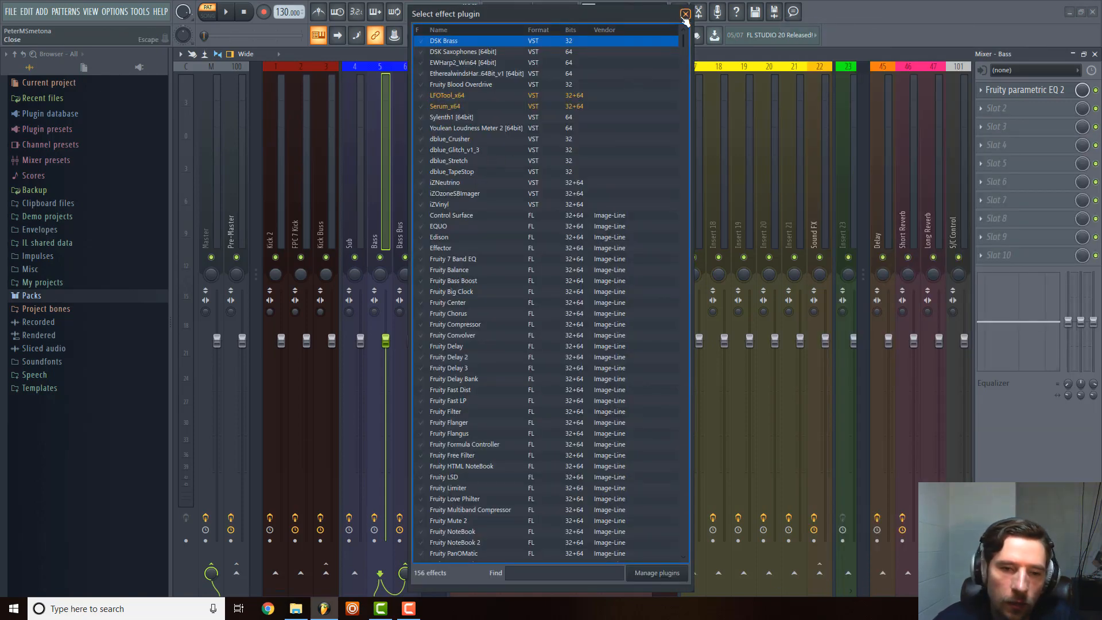
scroll(465, 294, "down", 15)
scroll(468, 295, "down", 12)
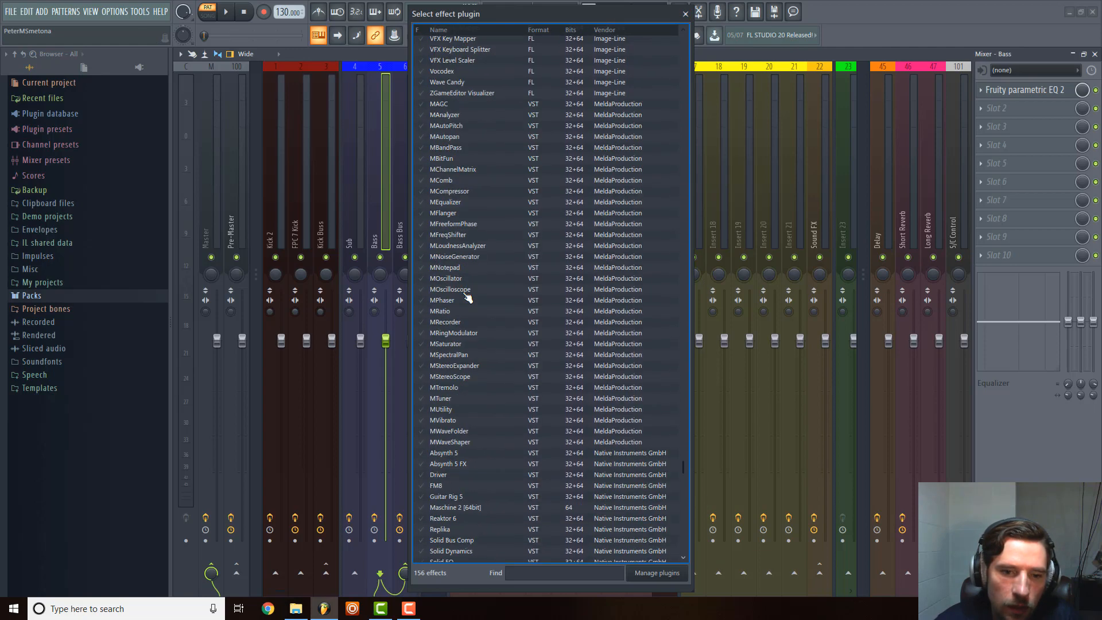
scroll(466, 295, "up", 7)
double_click(441, 240)
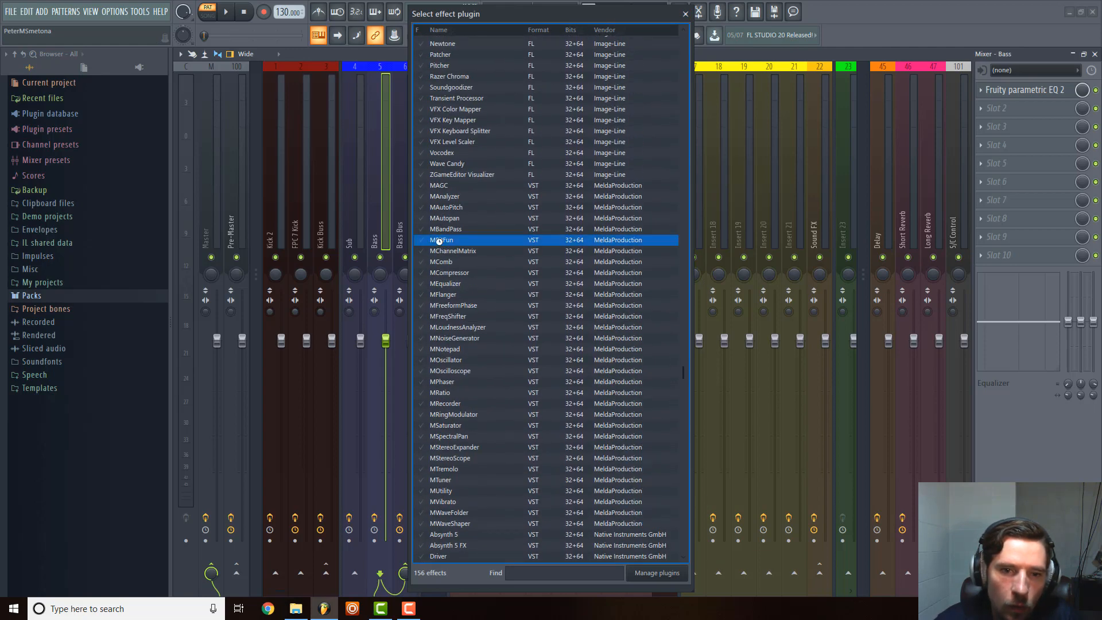
Step through the MBitFun presets to Anagrammatic lifo and close the plugin window.
left_click(611, 229)
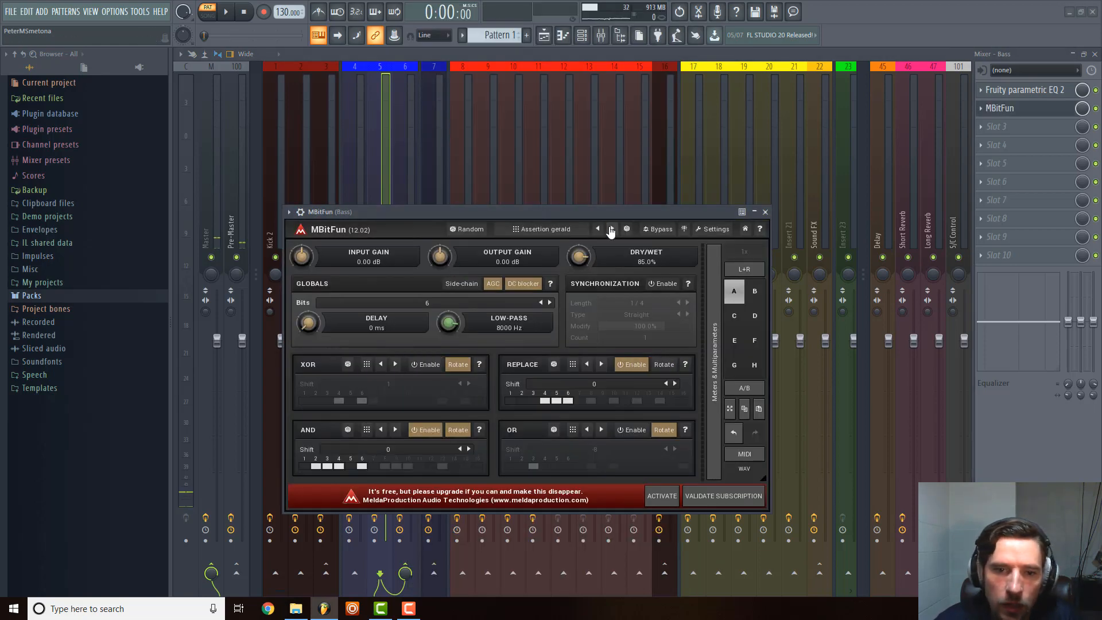
left_click(612, 229)
left_click(613, 229)
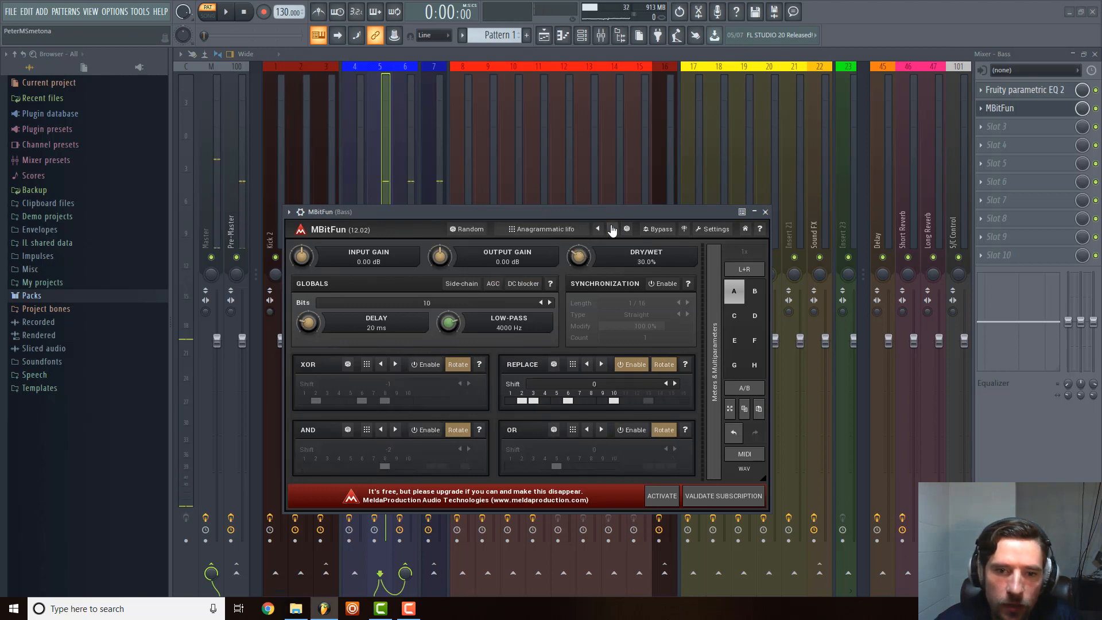
left_click(765, 212)
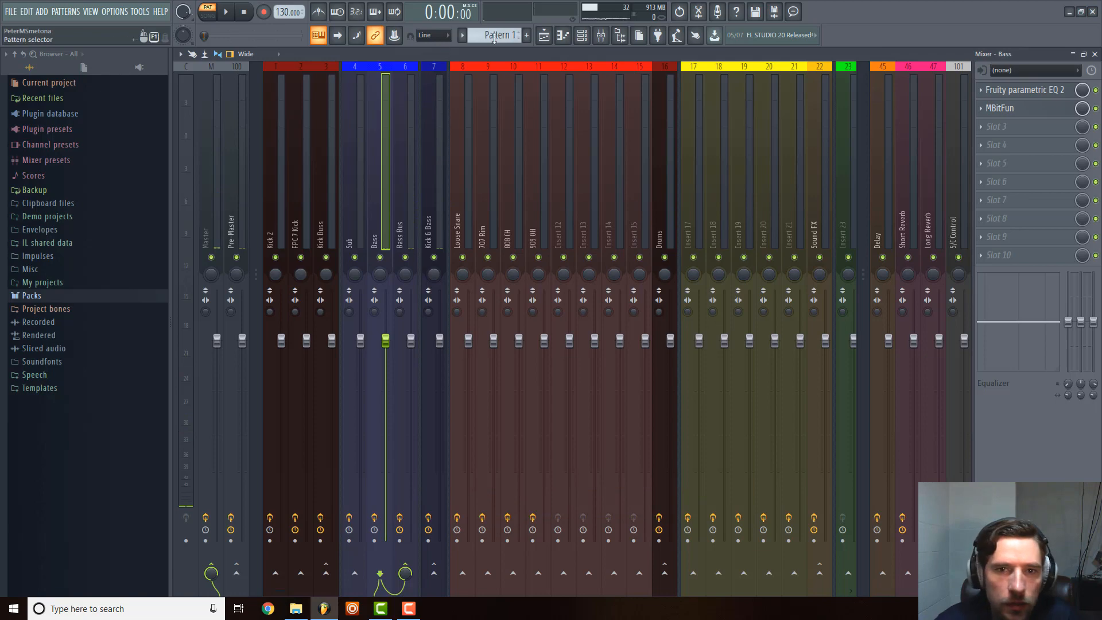
Select the Serum_x64 channel in the channel rack, toggle the step sequencer and piano roll overview, and leave the rack.
left_click(581, 37)
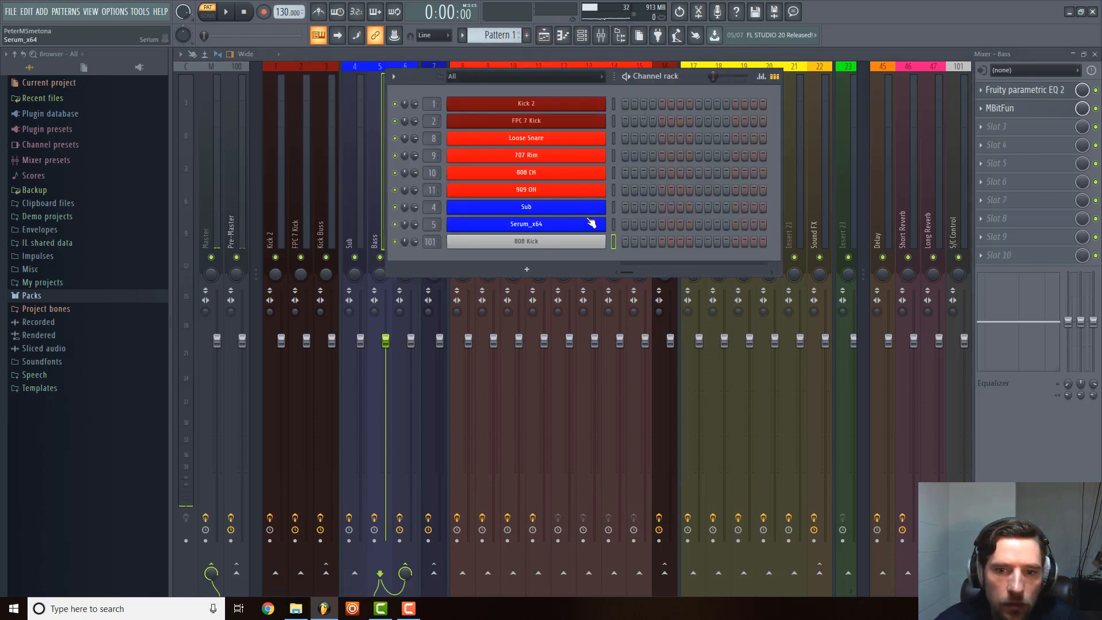
left_click(613, 224)
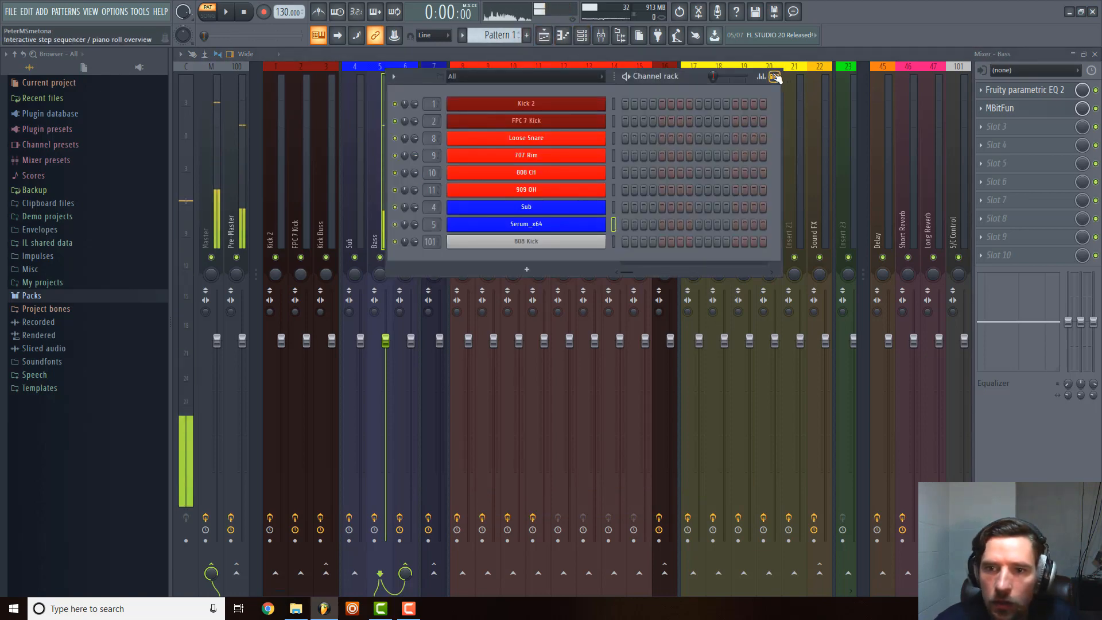
left_click(775, 76)
left_click(394, 77)
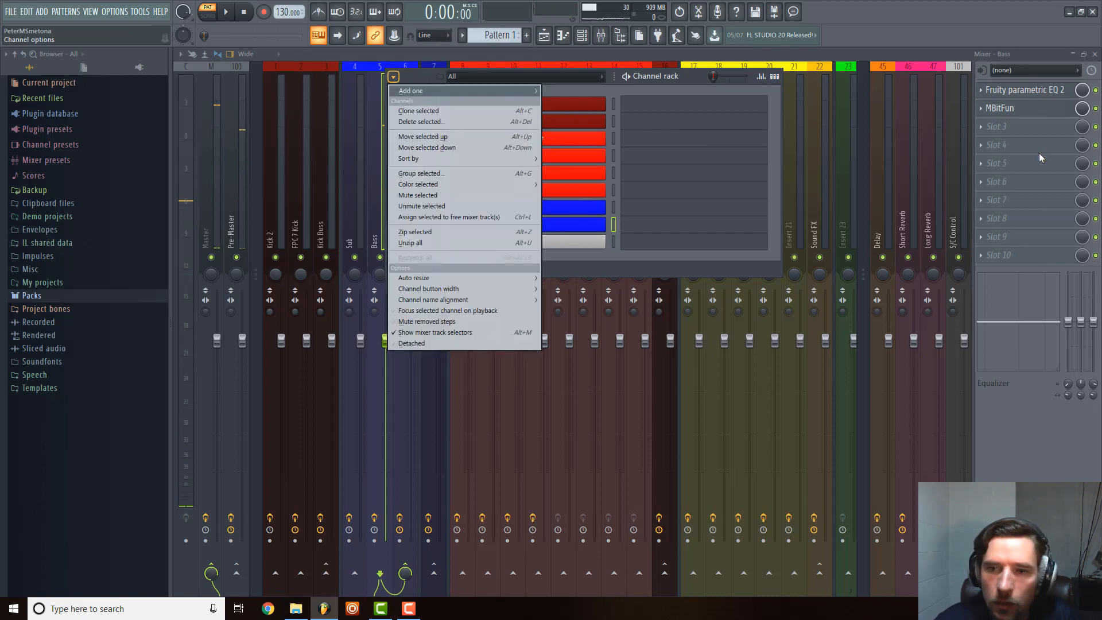
left_click(1017, 114)
Switch MBitFun on the Bass track to the And fulton preset and close its window.
left_click(1001, 115)
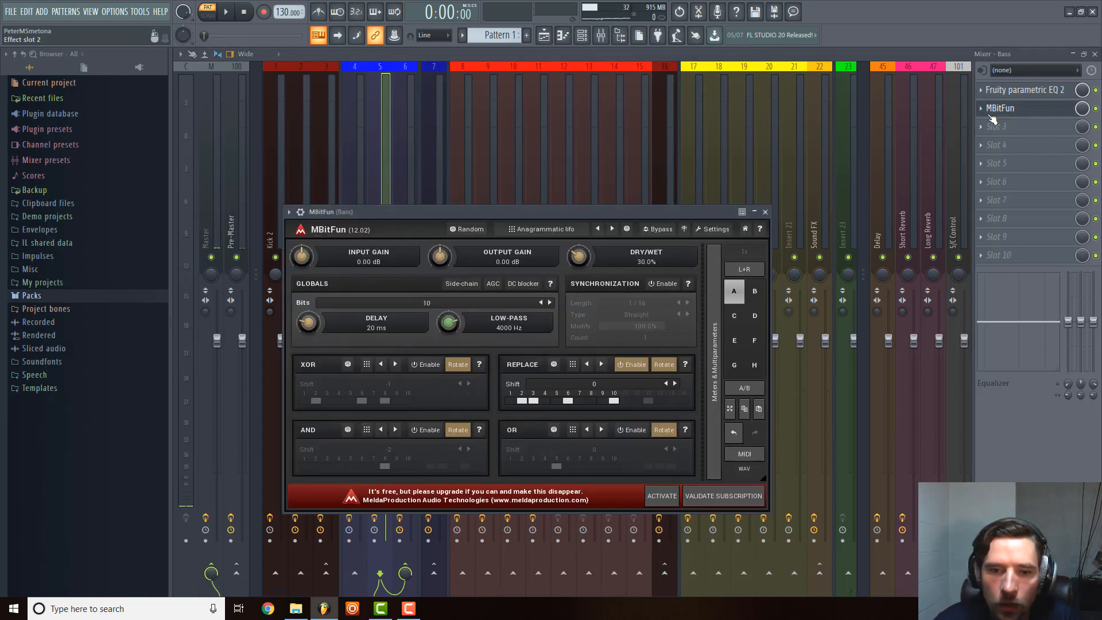
left_click(1000, 115)
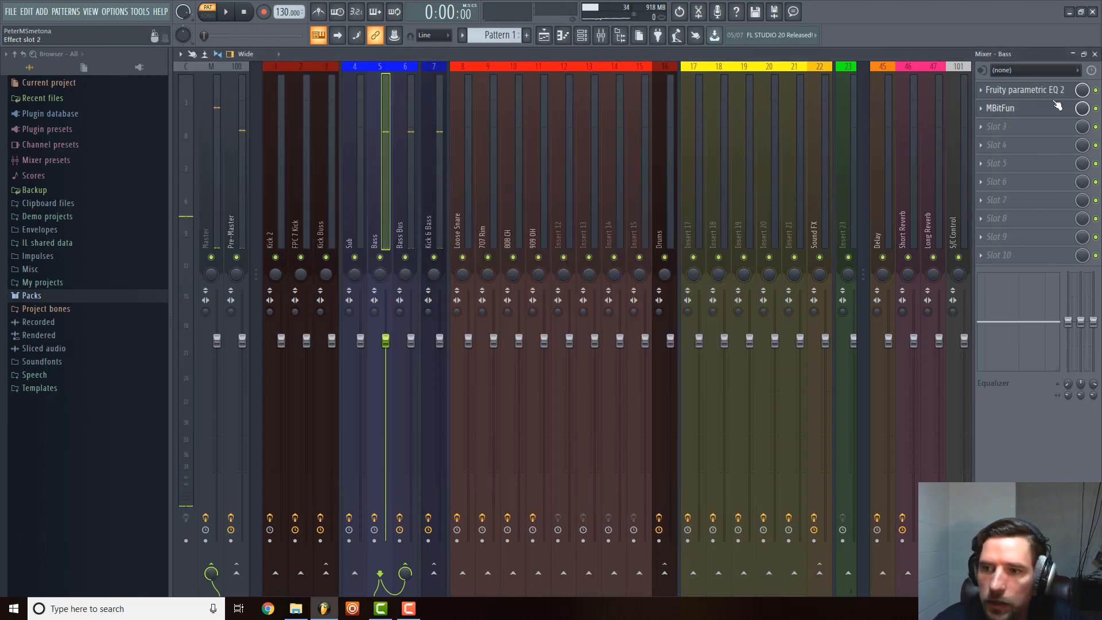
scroll(1041, 94, "down", 1)
scroll(1038, 110, "up", 1)
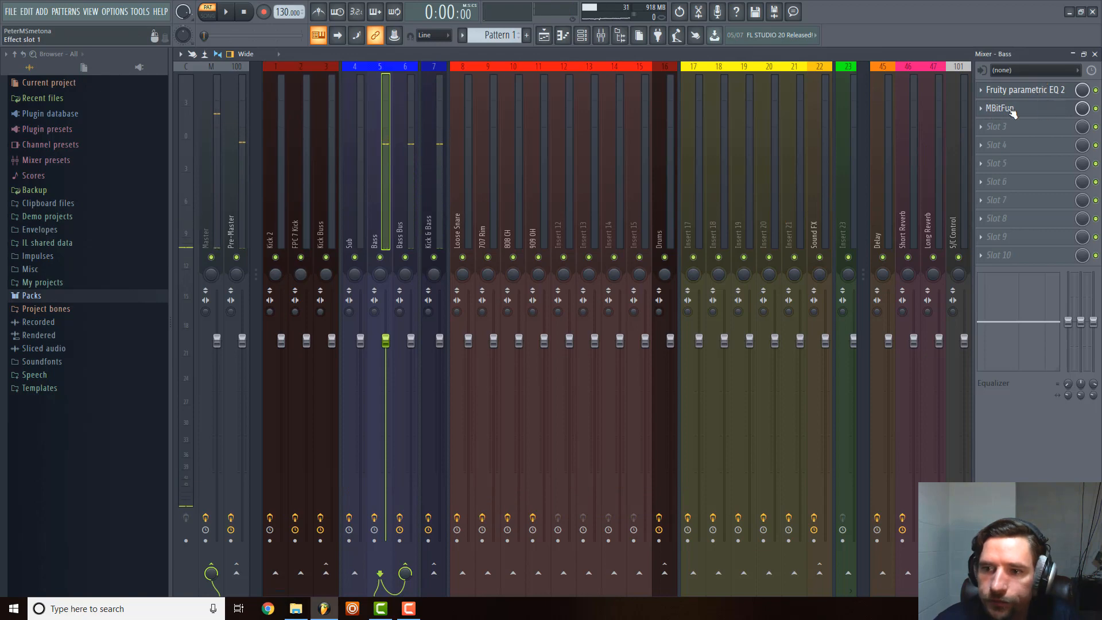
left_click(981, 127)
left_click(1013, 109)
left_click(981, 109)
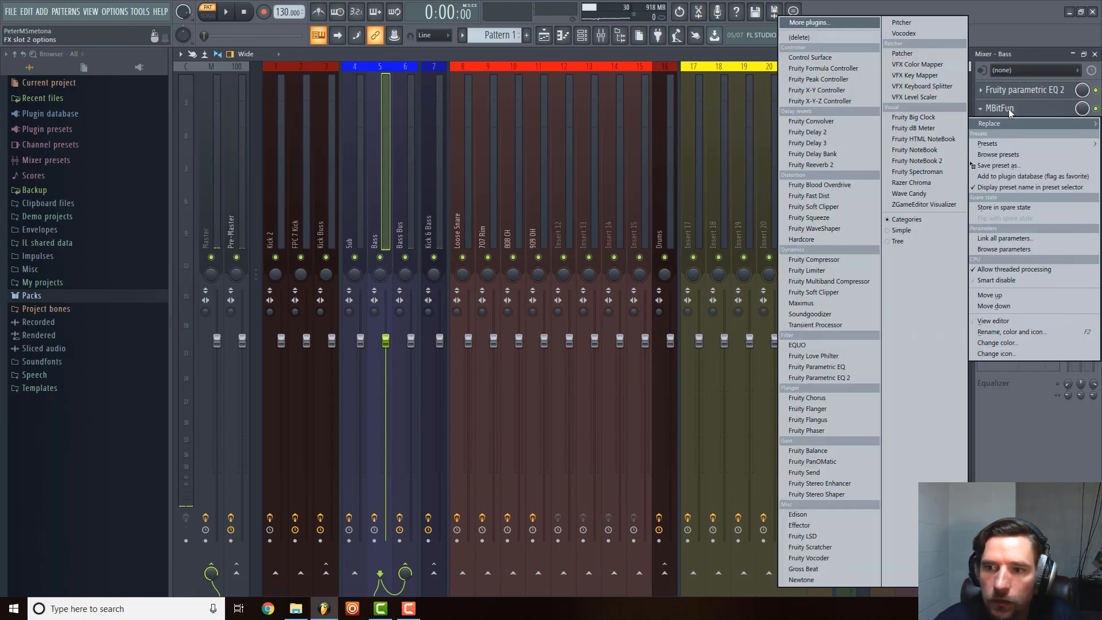
left_click(999, 109)
left_click(1000, 108)
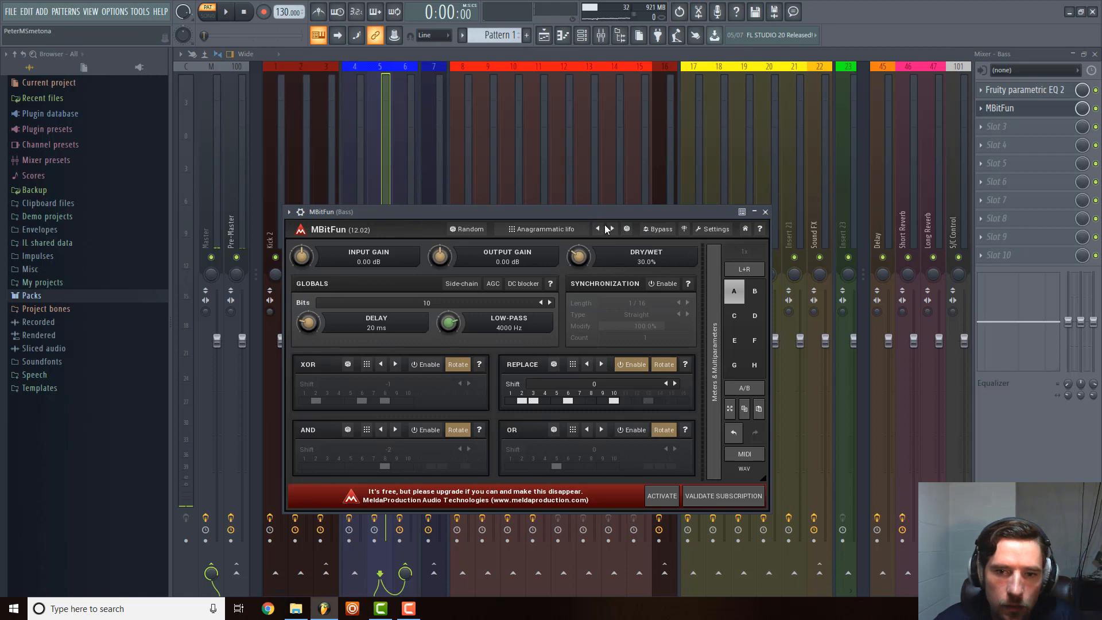
left_click(612, 228)
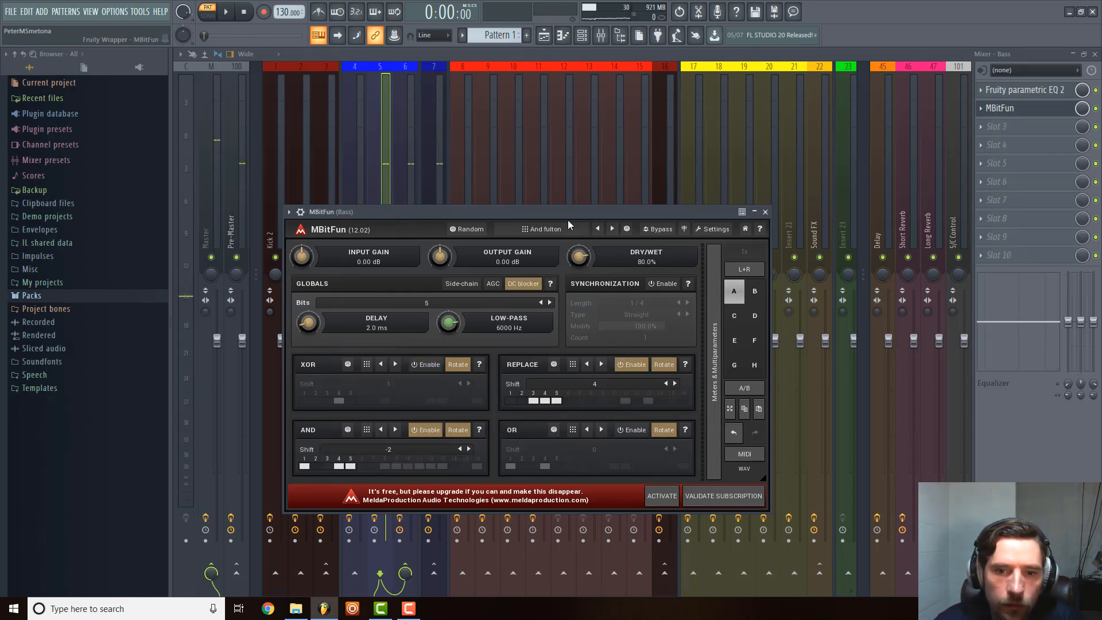
left_click(767, 212)
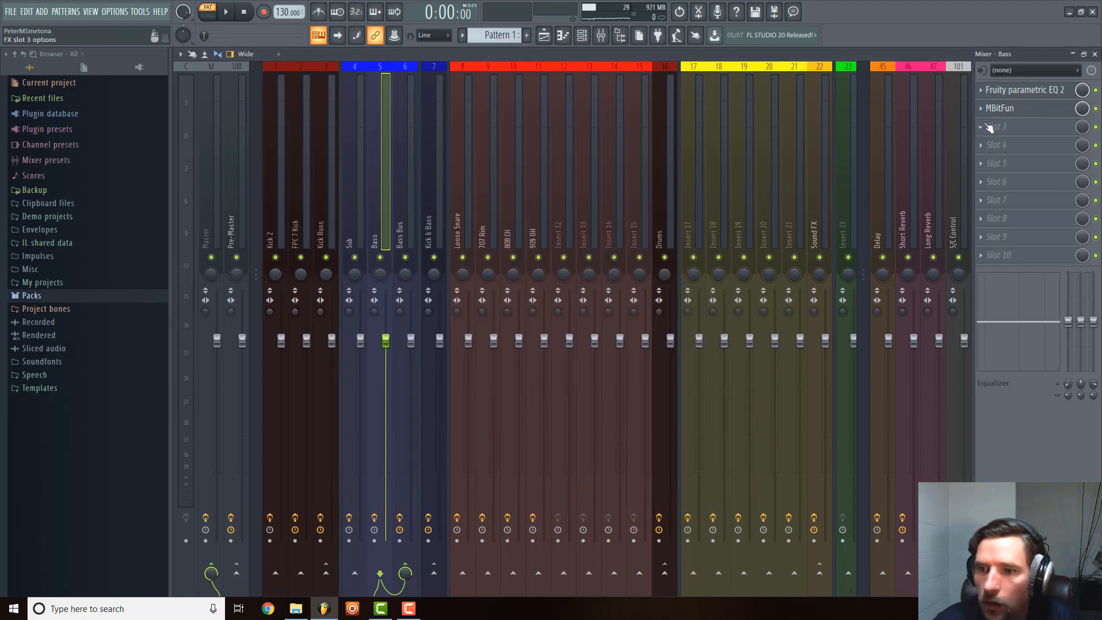
Load Fruity Parametric EQ 2 in slot 3 of the Bass track, below MBitFun, and close its window.
left_click(982, 127)
mouse_move(990, 143)
left_click(832, 21)
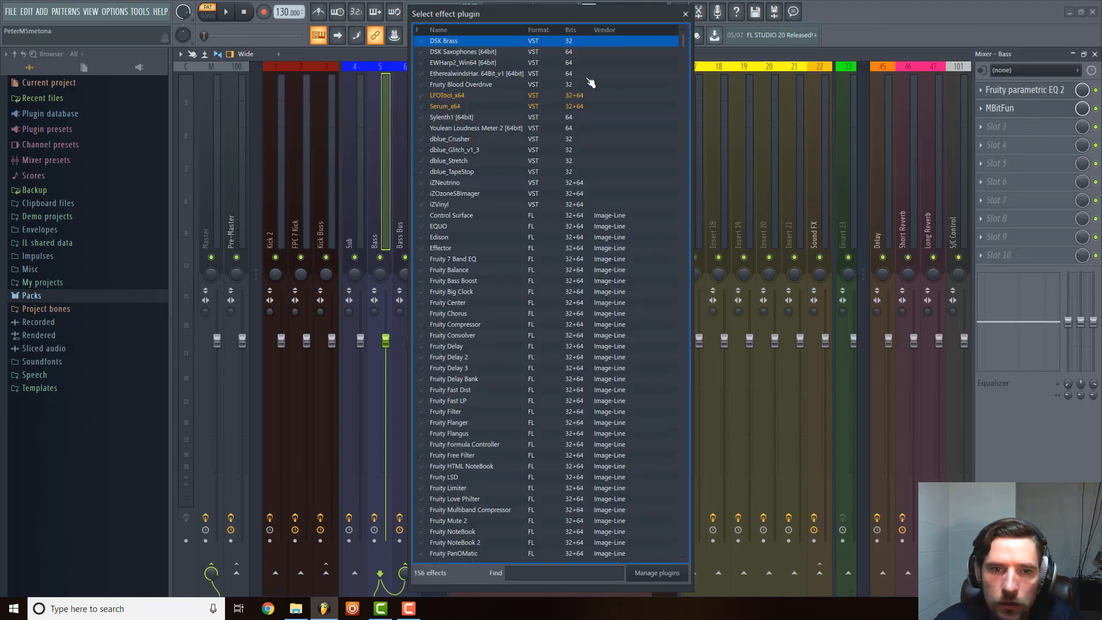
type("para")
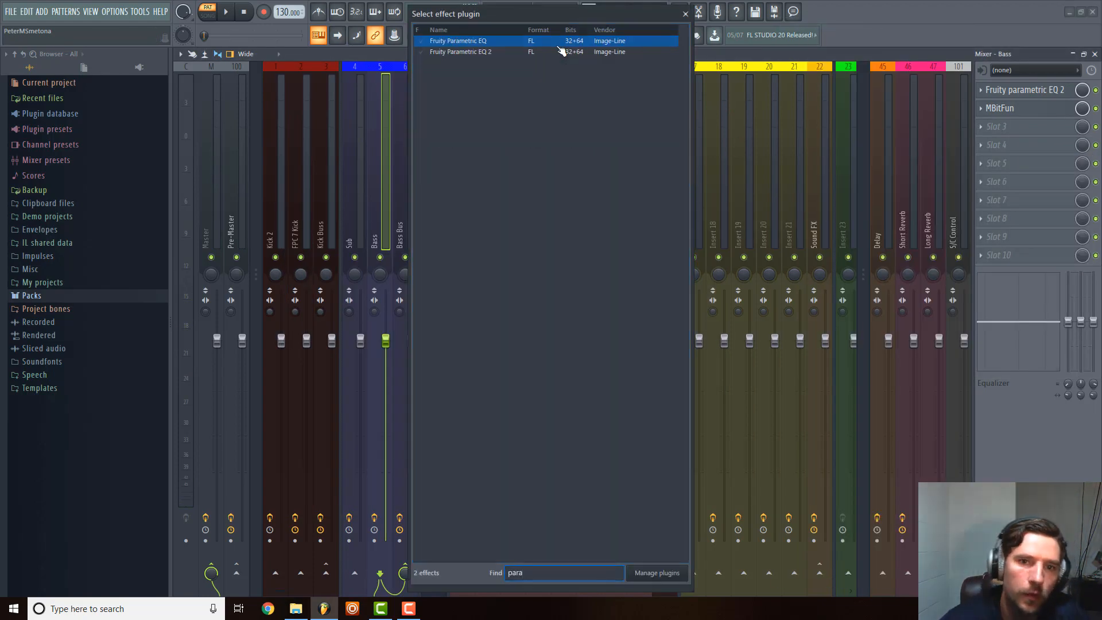
left_click(512, 53)
double_click(513, 53)
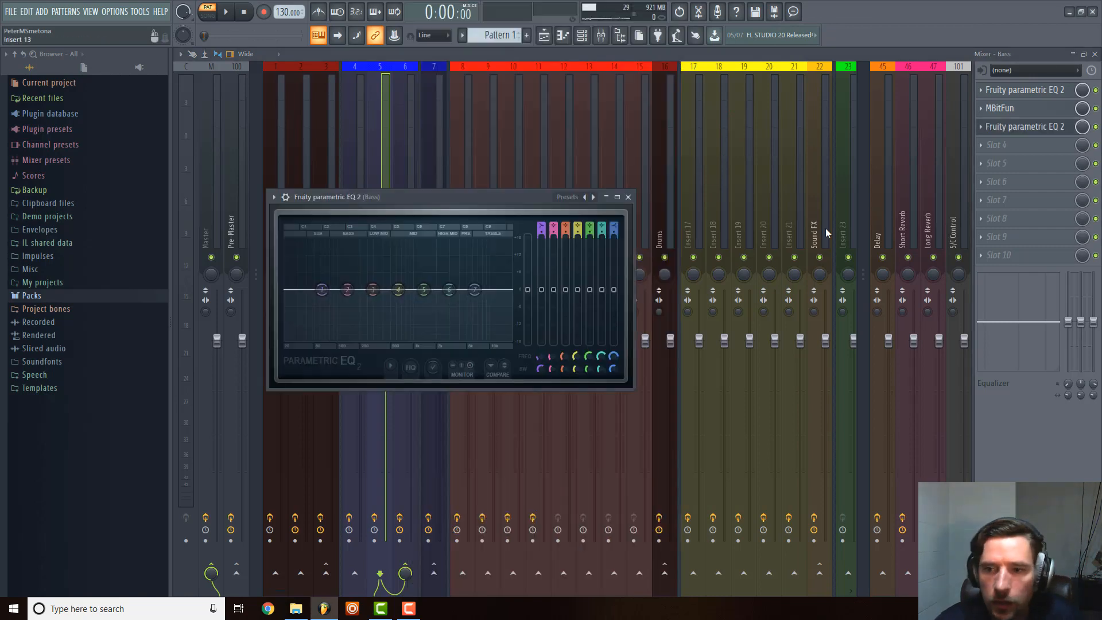
left_click(636, 194)
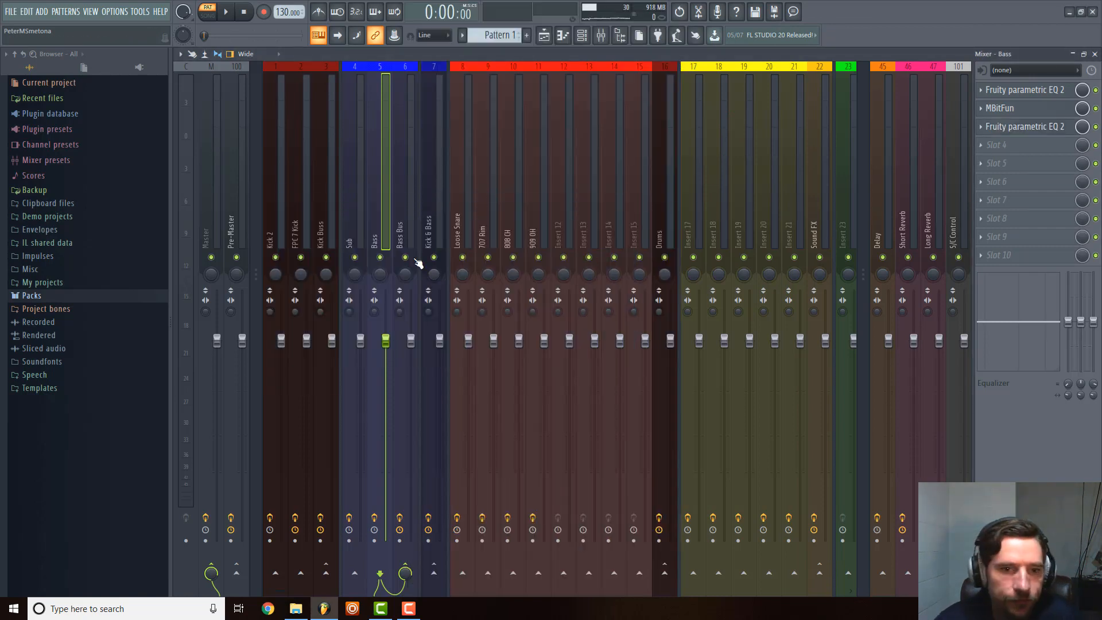
Examine the effects and routing of the yellow Sound FX and green mixer track groups.
scroll(390, 221, "down", 8)
scroll(391, 225, "up", 6)
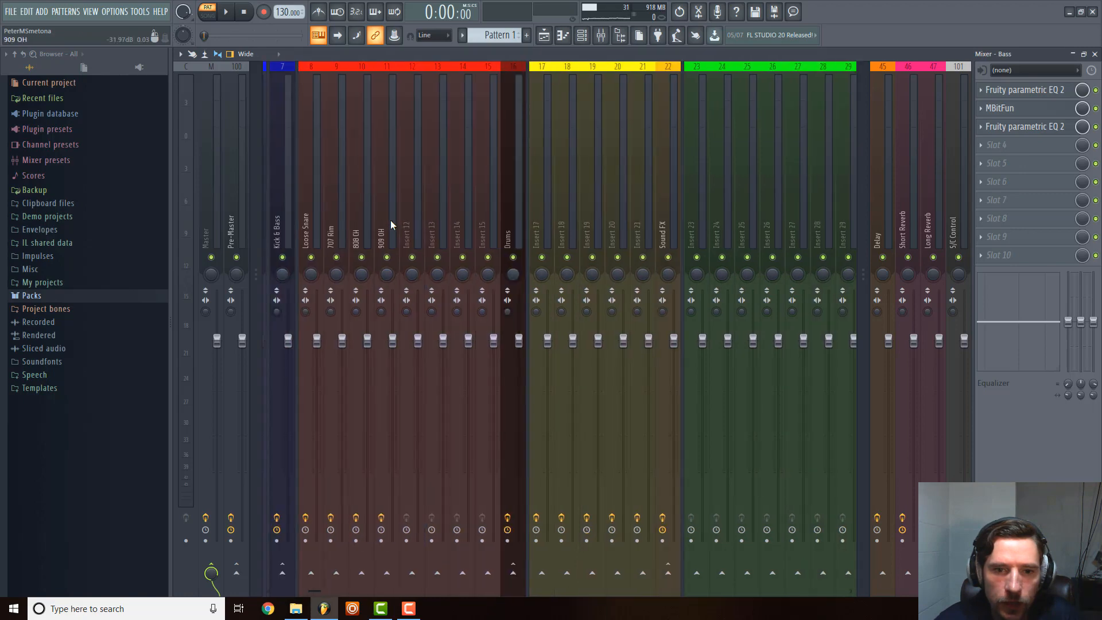
scroll(629, 191, "down", 1)
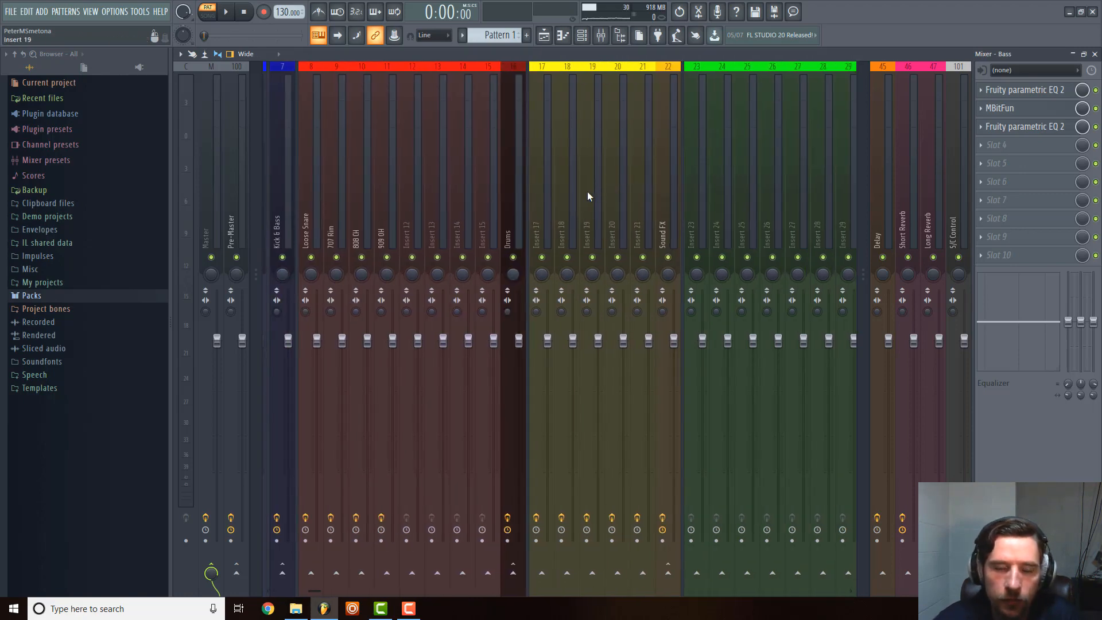
left_click(552, 201)
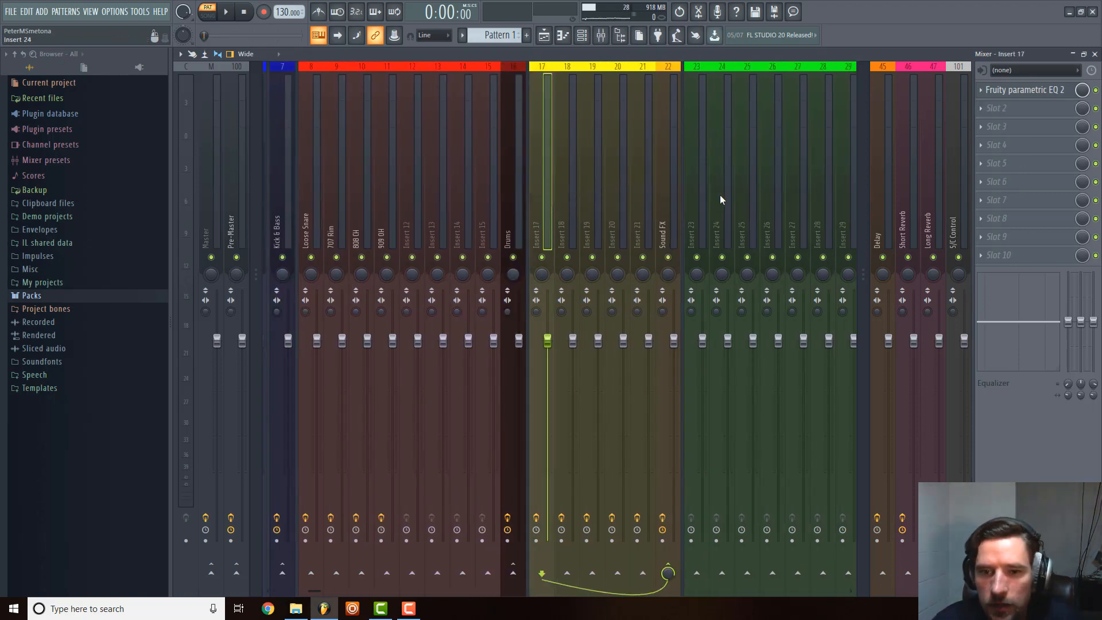
left_click(578, 209)
scroll(583, 208, "down", 3)
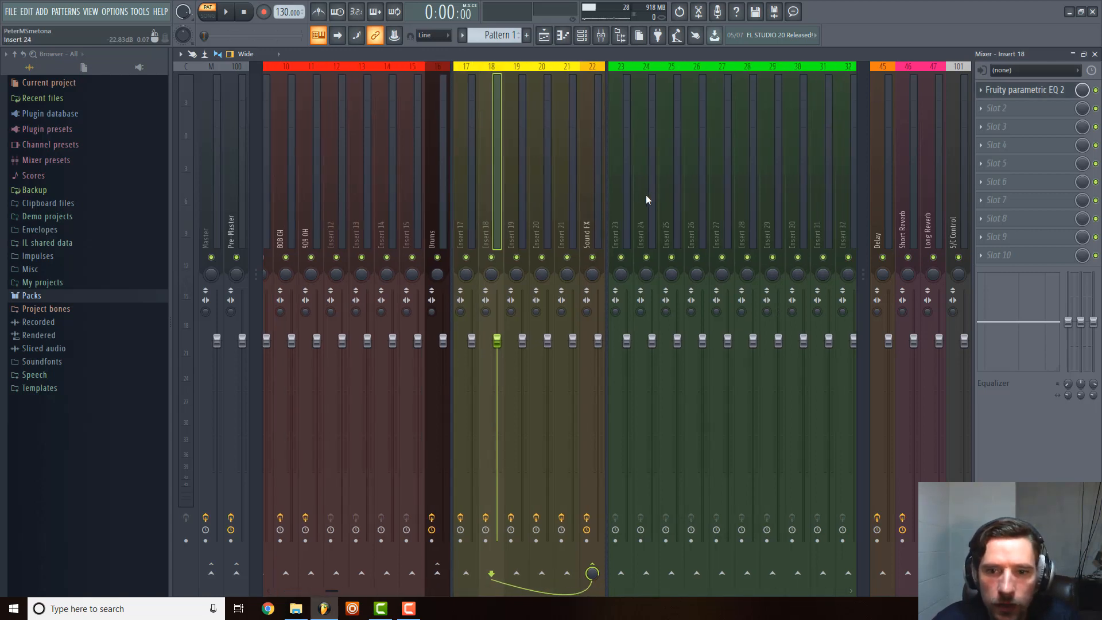
left_click(628, 200)
left_click(464, 209)
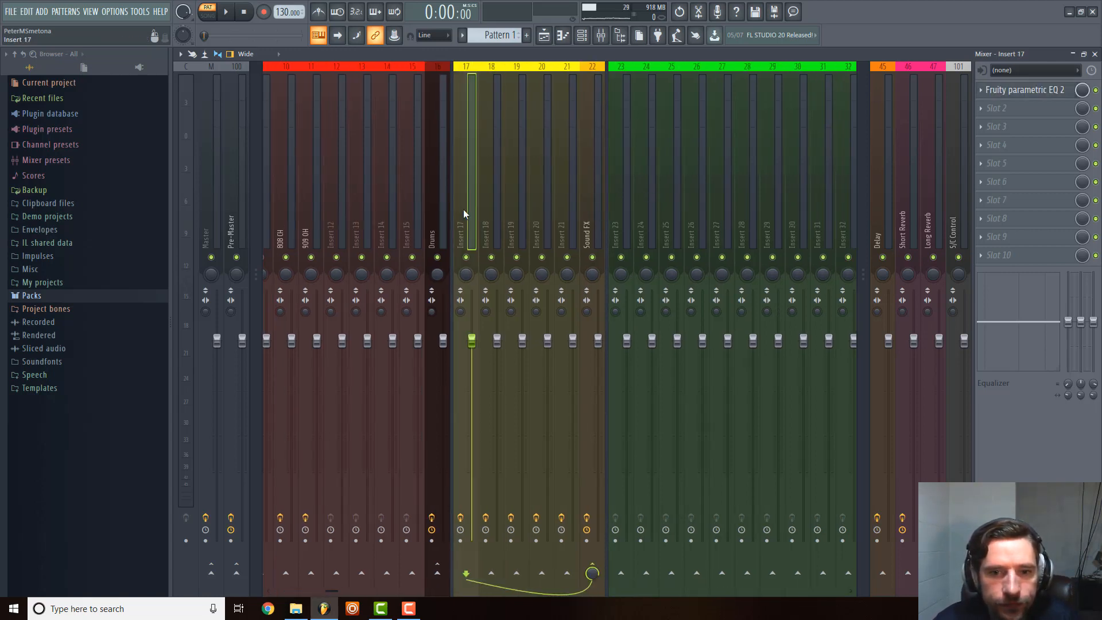
left_click(582, 195)
left_click(833, 195)
scroll(829, 199, "down", 3)
scroll(829, 200, "down", 3)
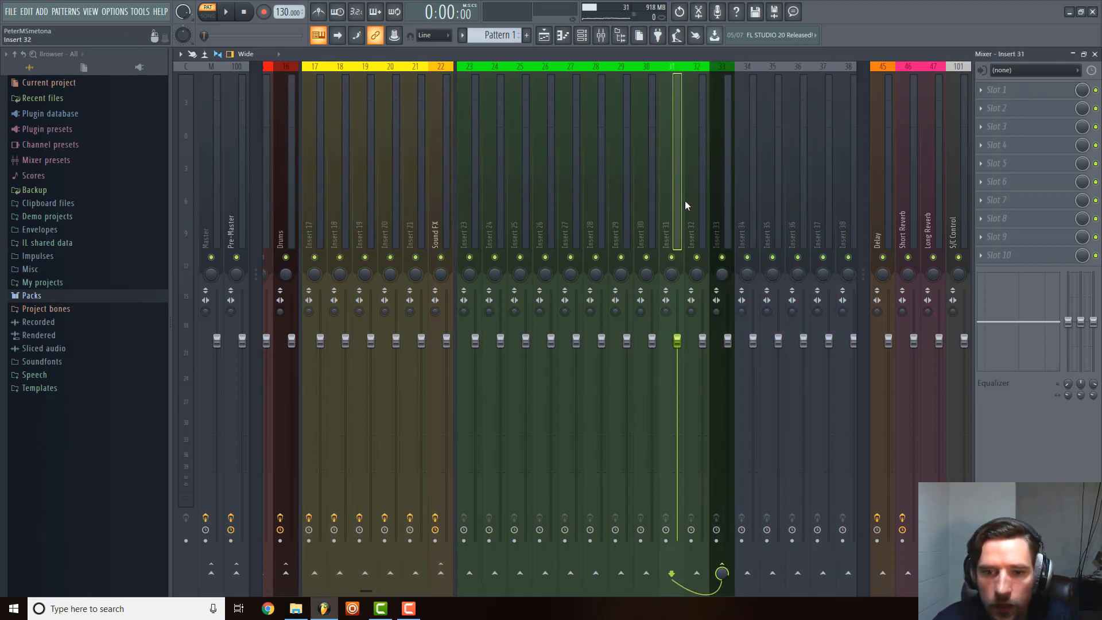
Rename the dark green bus track Insert 33 to Instruments.
right_click(715, 194)
left_click(780, 78)
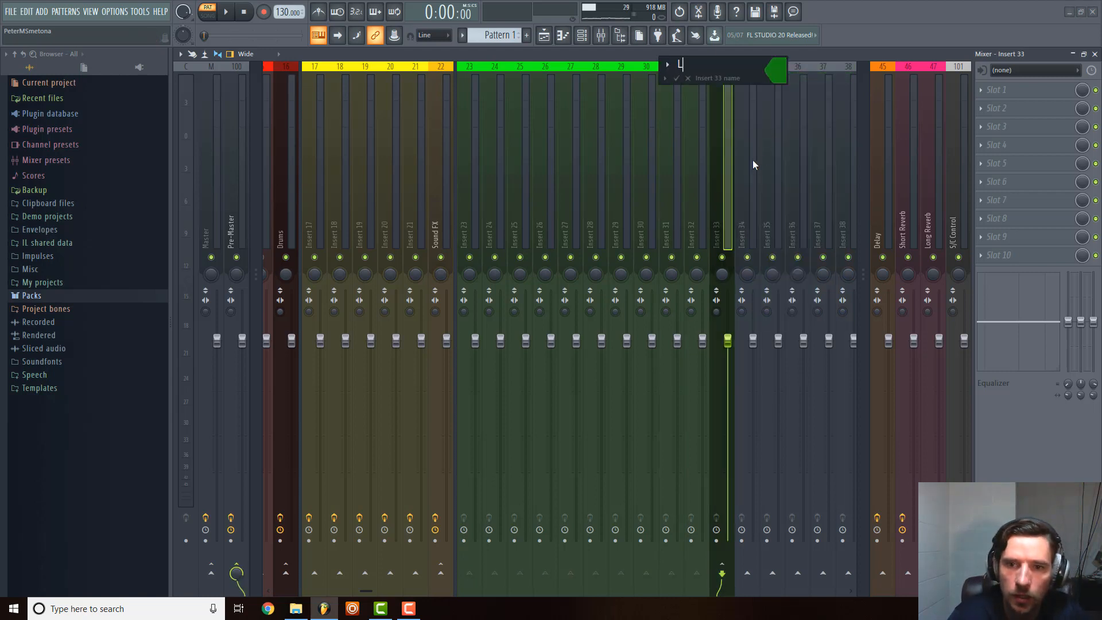
type("Instruments")
key("Return")
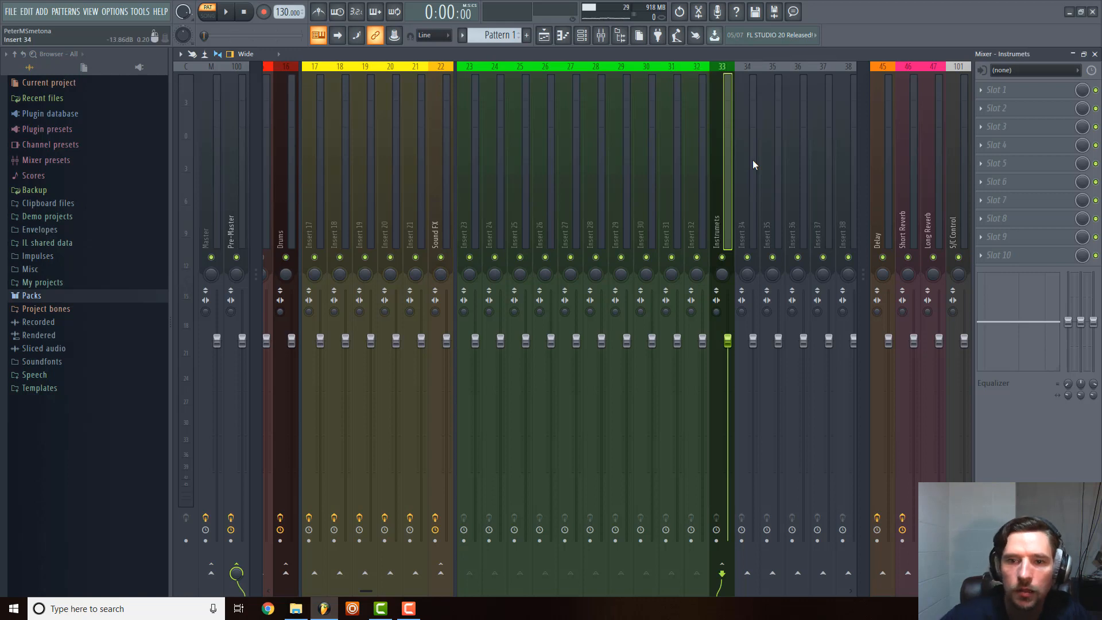
right_click(730, 168)
left_click(790, 78)
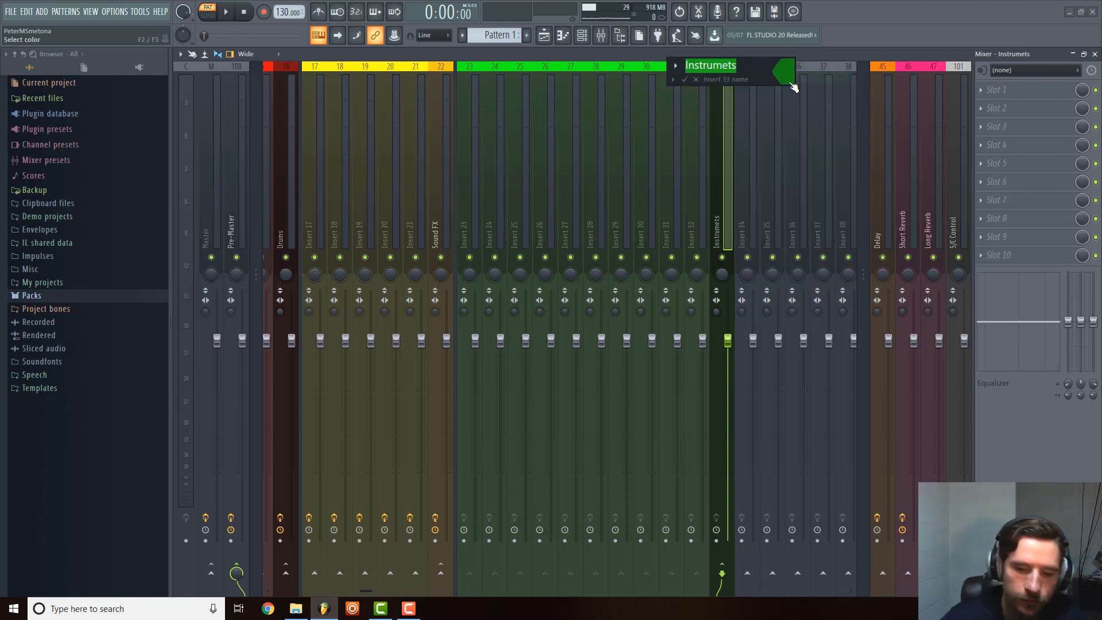
type("Instruments")
key("Return")
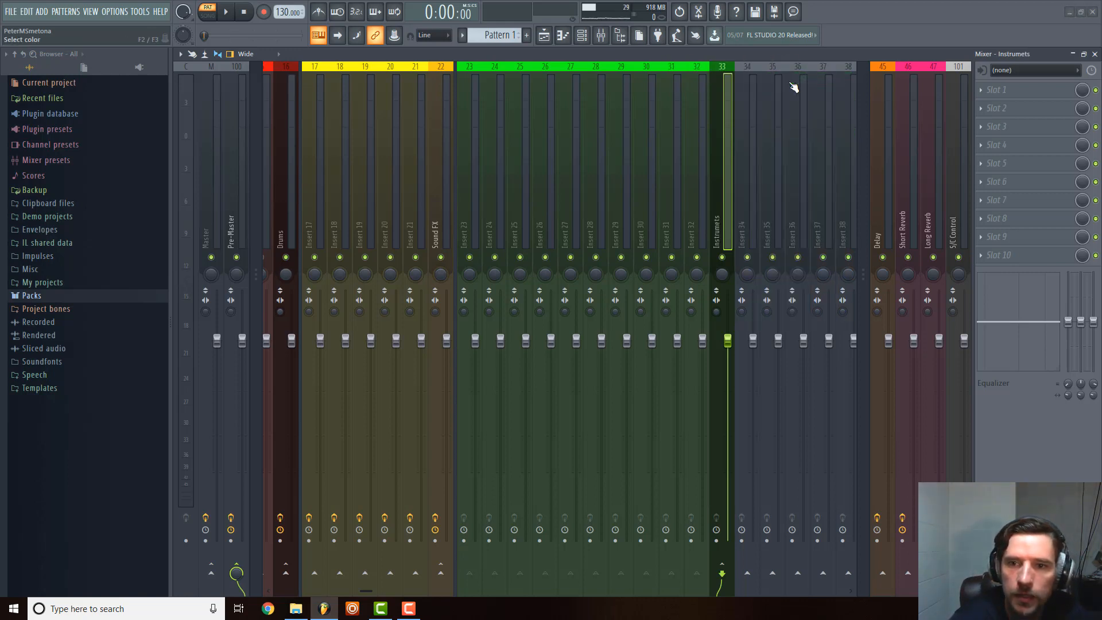
Add a separator before mixer track Insert 34 to set it apart from the Instruments bus.
right_click(750, 166)
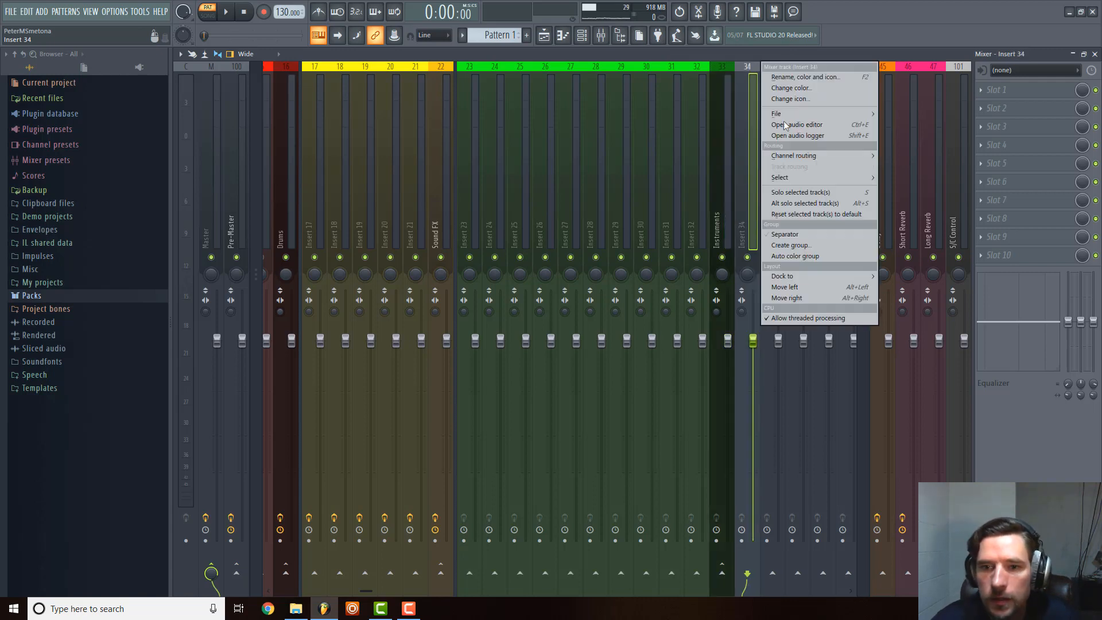
left_click(787, 234)
scroll(563, 194, "down", 5)
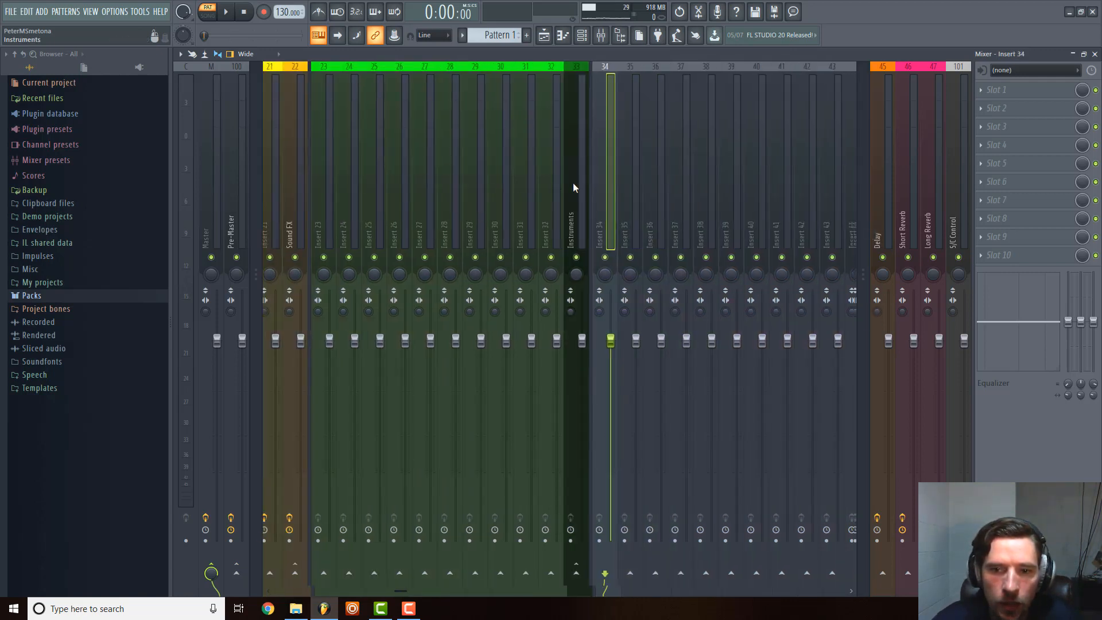
Check which effects are loaded on the yellow Sound FX tracks 17 to 21 and on green Instruments tracks 23 and 24.
scroll(567, 190, "up", 6)
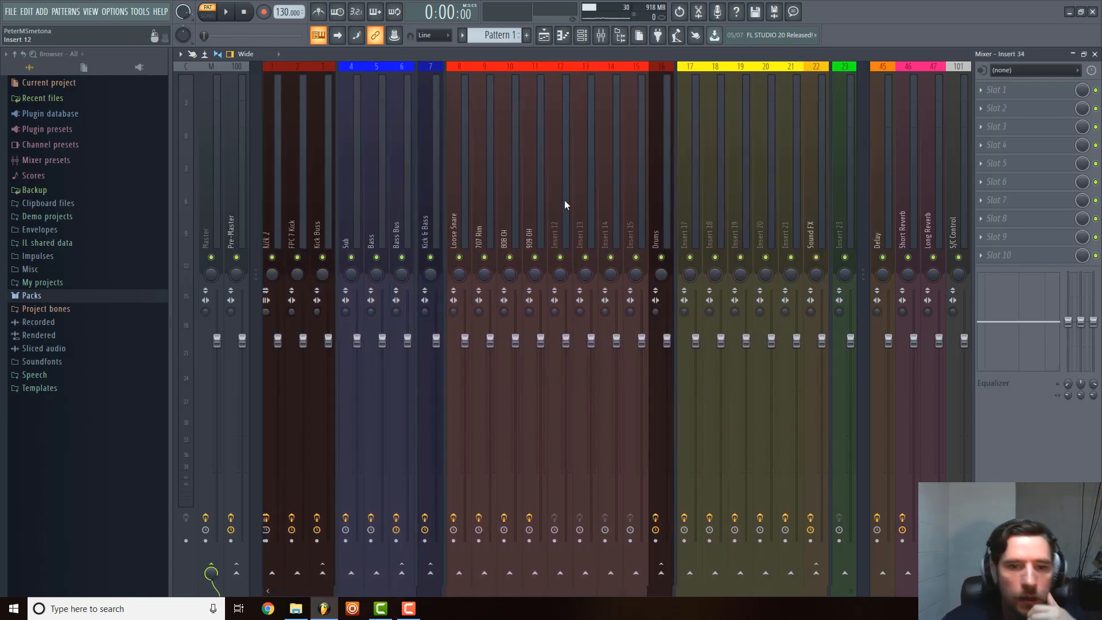
scroll(551, 205, "up", 5)
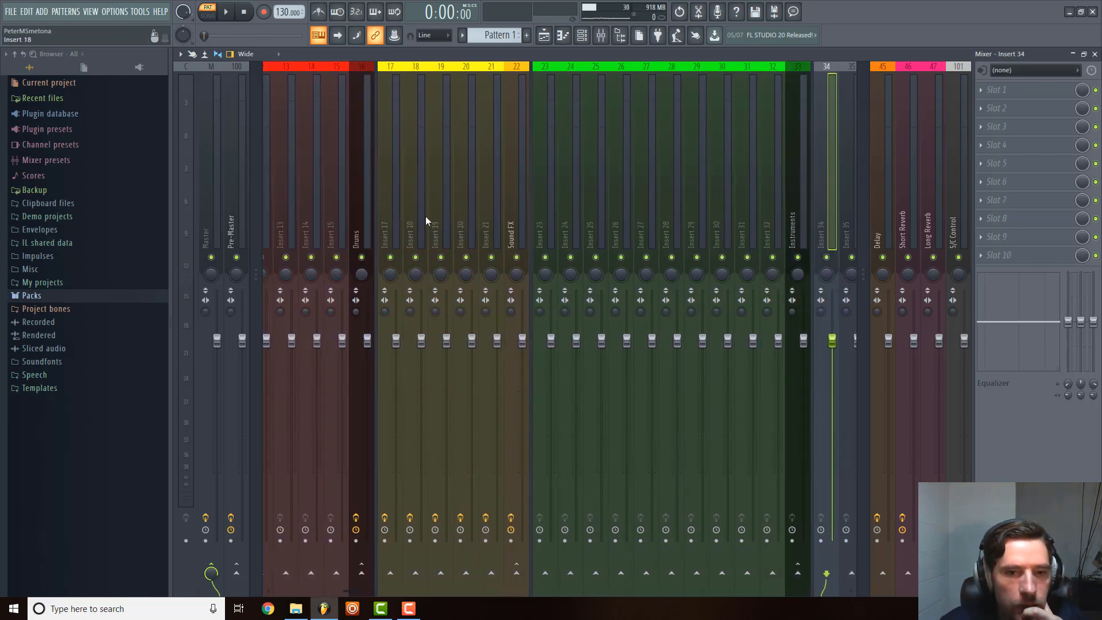
left_click(393, 216)
left_click(405, 209)
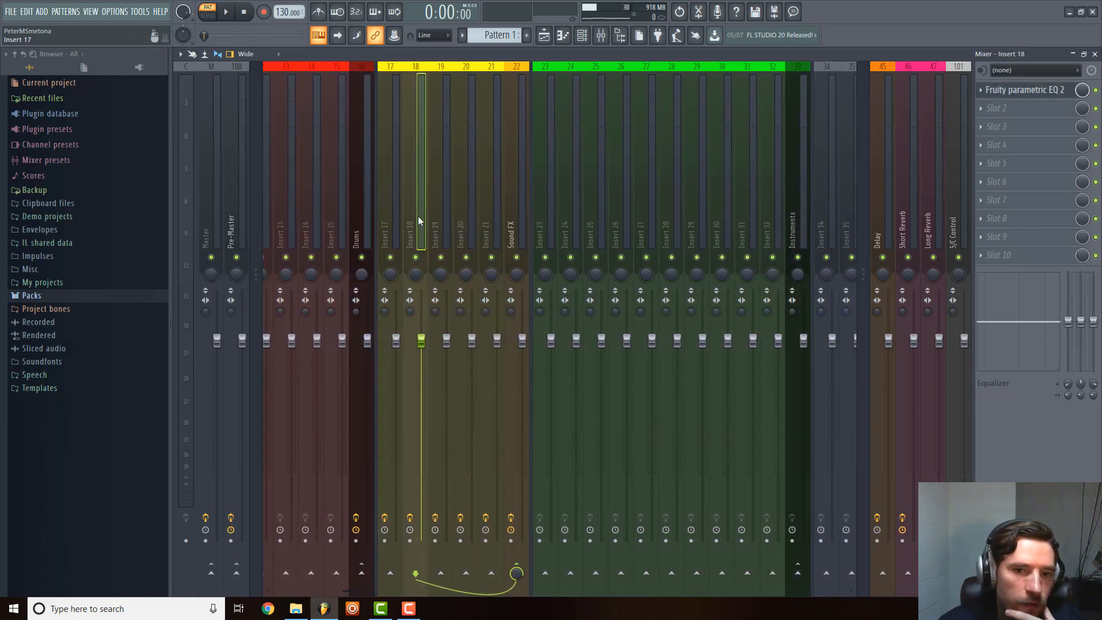
left_click(448, 210)
left_click(476, 207)
left_click(483, 208)
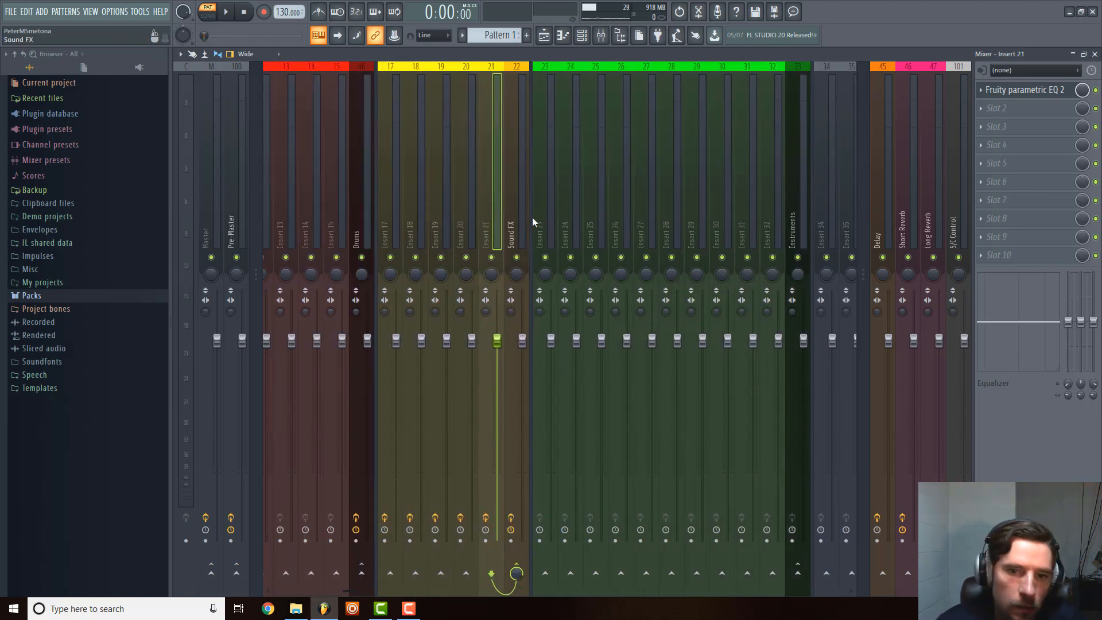
left_click(549, 212)
left_click(576, 205)
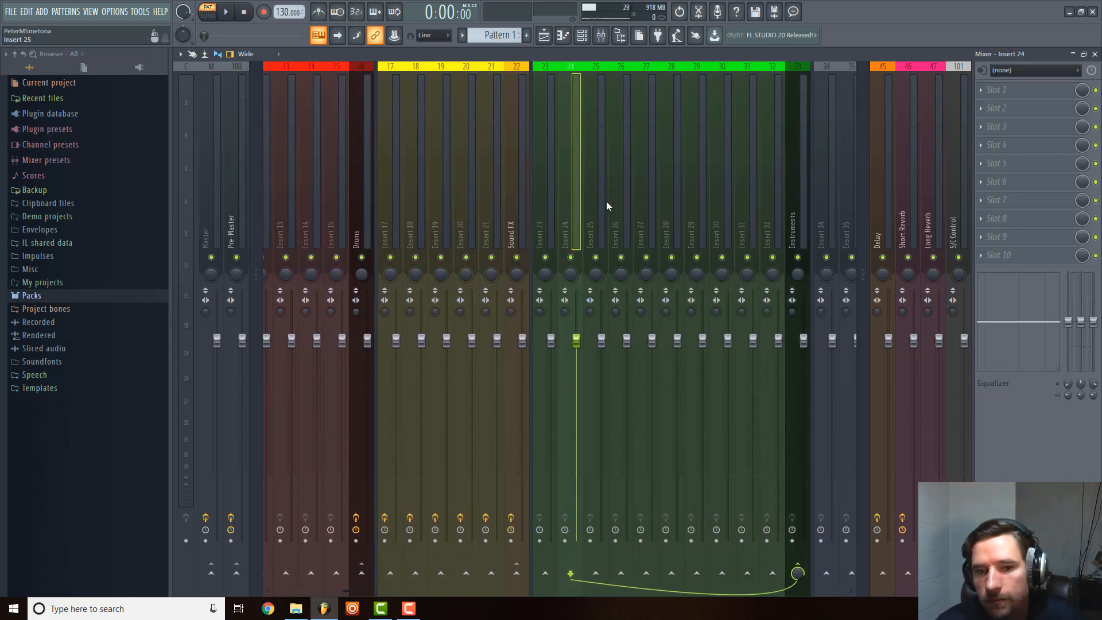
Review the mixer groups from the kick tracks to the Instruments bus, and compare the effects and routing of the green and yellow tracks.
scroll(606, 201, "down", 3)
scroll(607, 201, "up", 5)
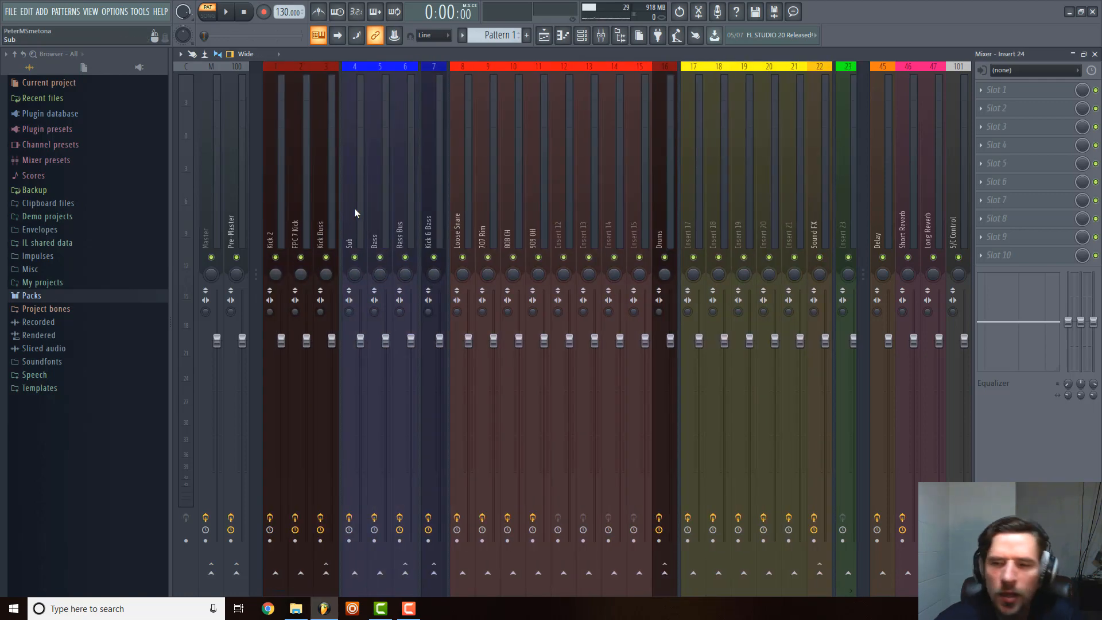
scroll(354, 208, "down", 5)
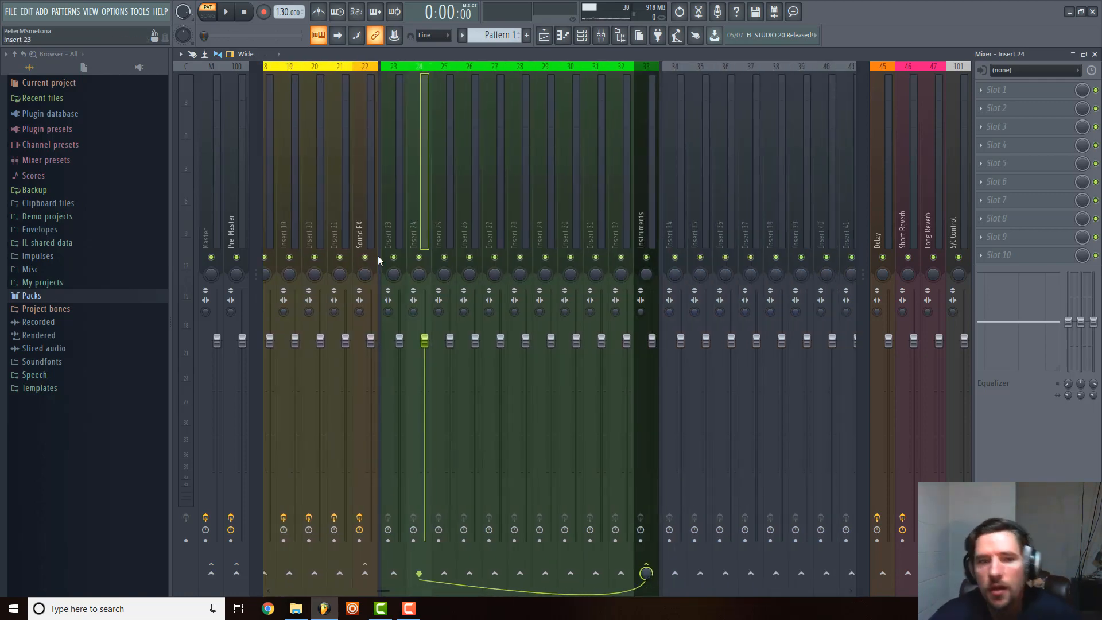
scroll(363, 253, "up", 5)
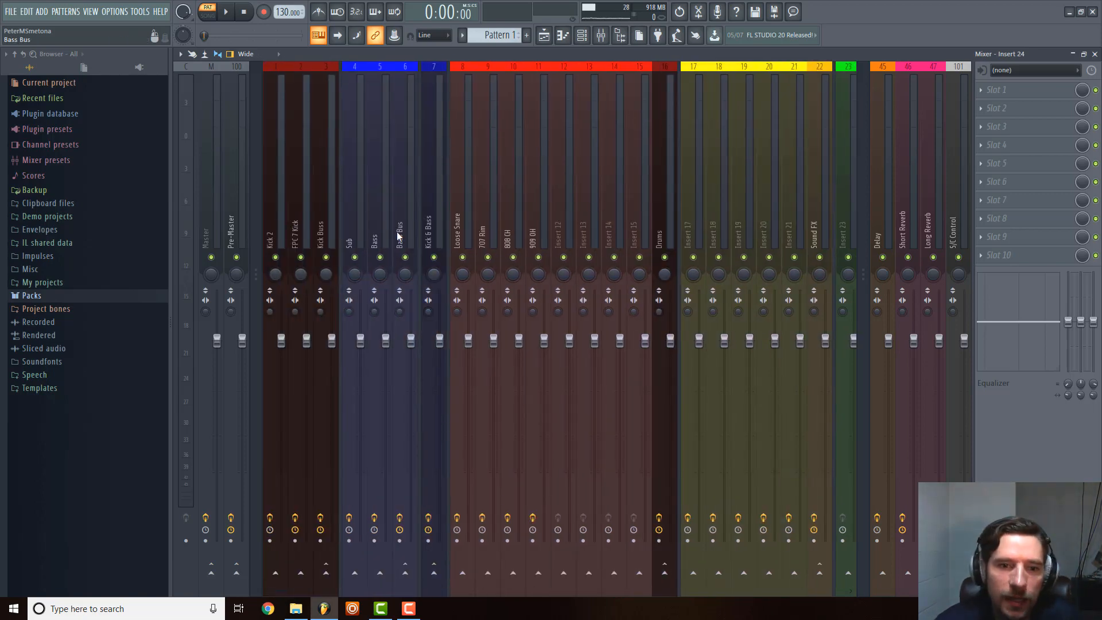
scroll(397, 236, "down", 4)
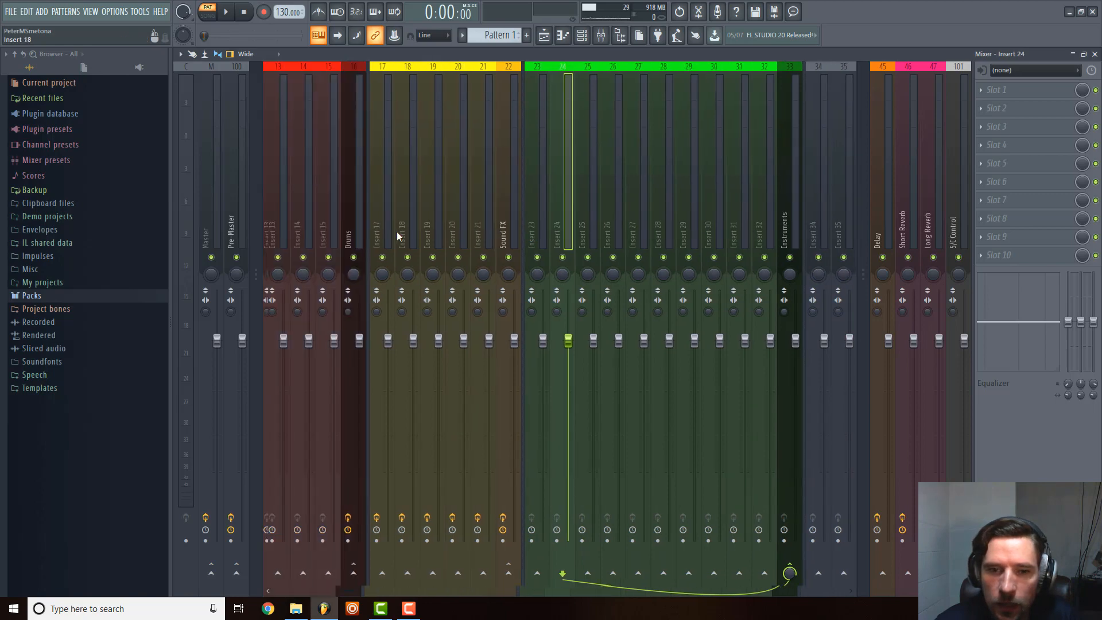
left_click(546, 204)
left_click(402, 206)
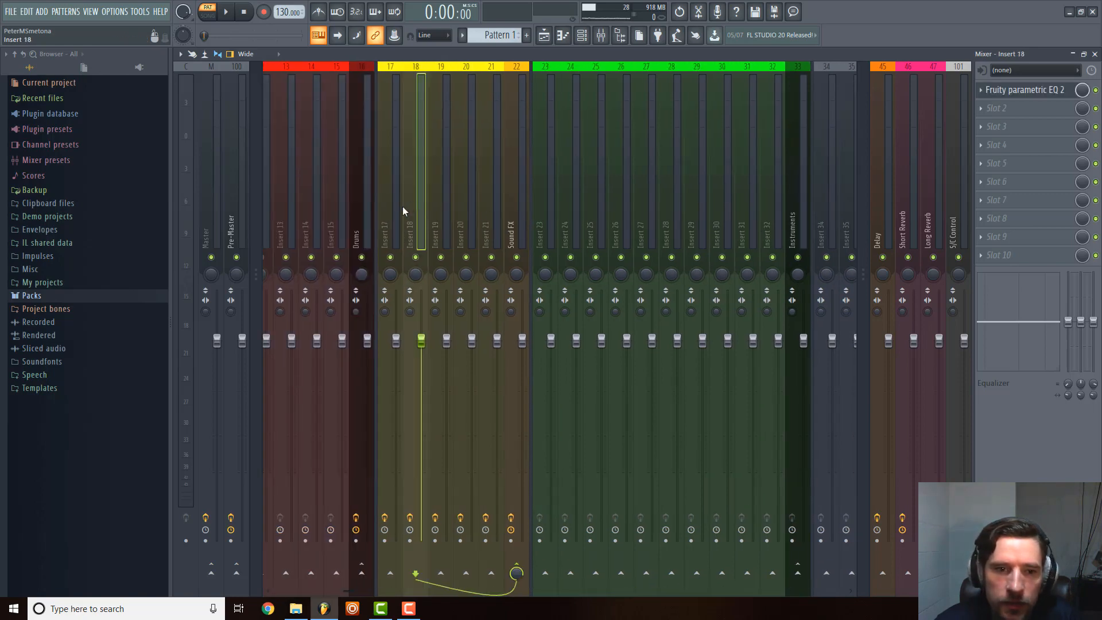
left_click(391, 210)
left_click(504, 192)
left_click(492, 198)
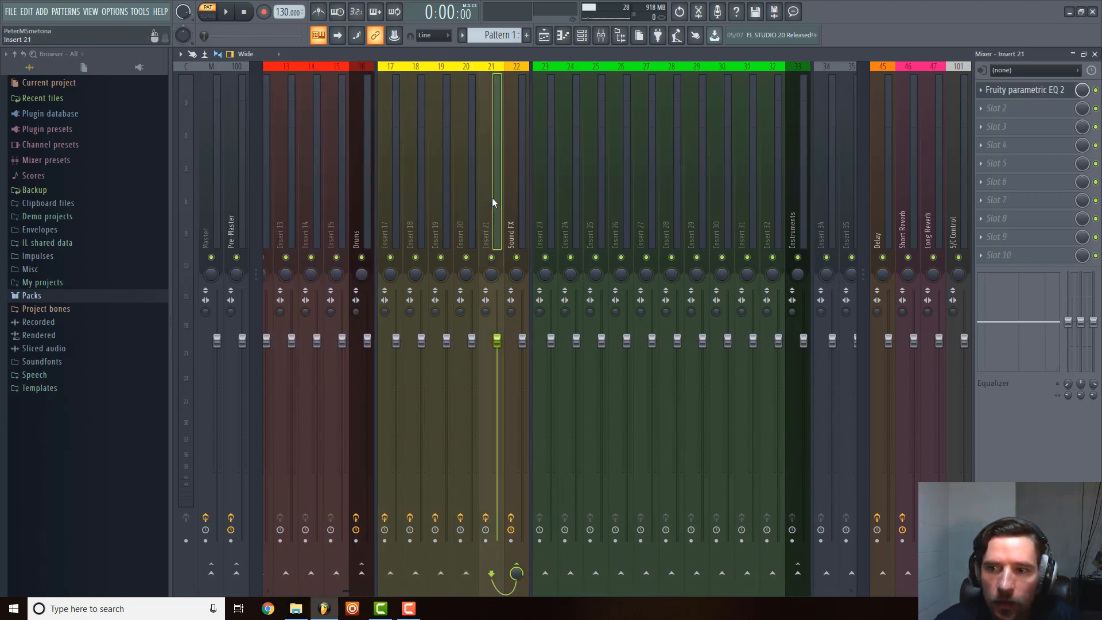
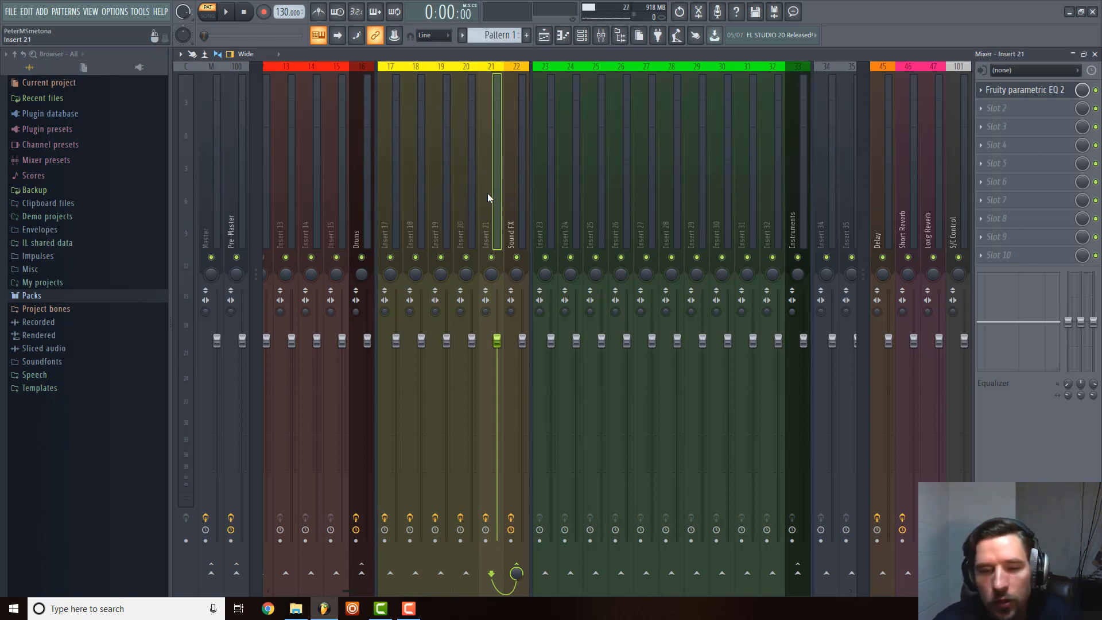
Show the channel rack's step sequencer grid and rename Pattern 1 to Kick.
scroll(488, 193, "down", 2)
scroll(487, 193, "up", 6)
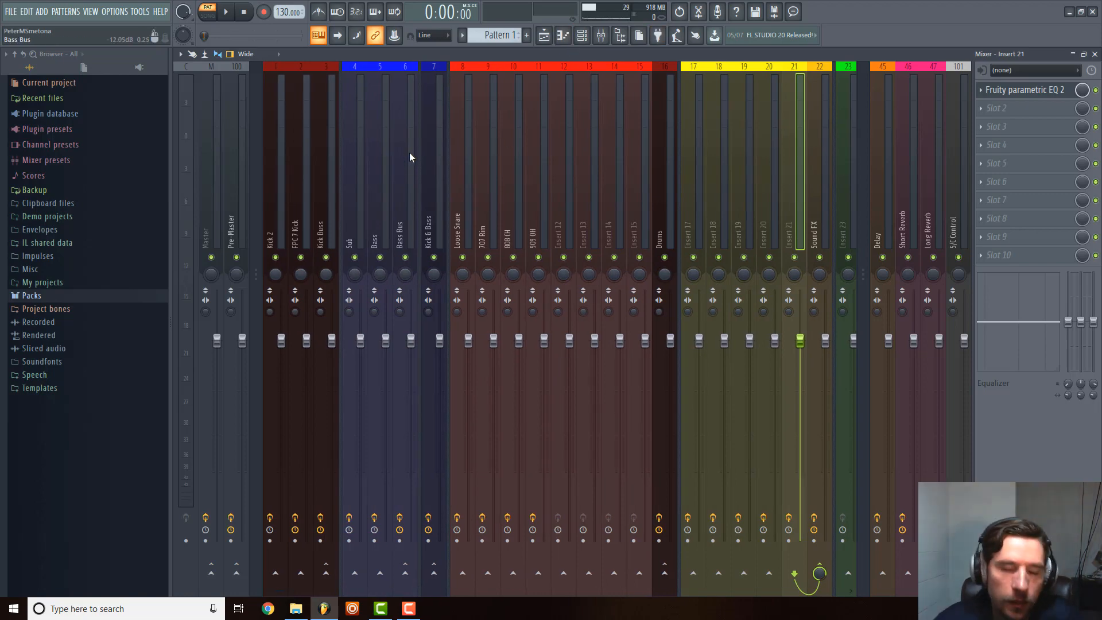
left_click(582, 37)
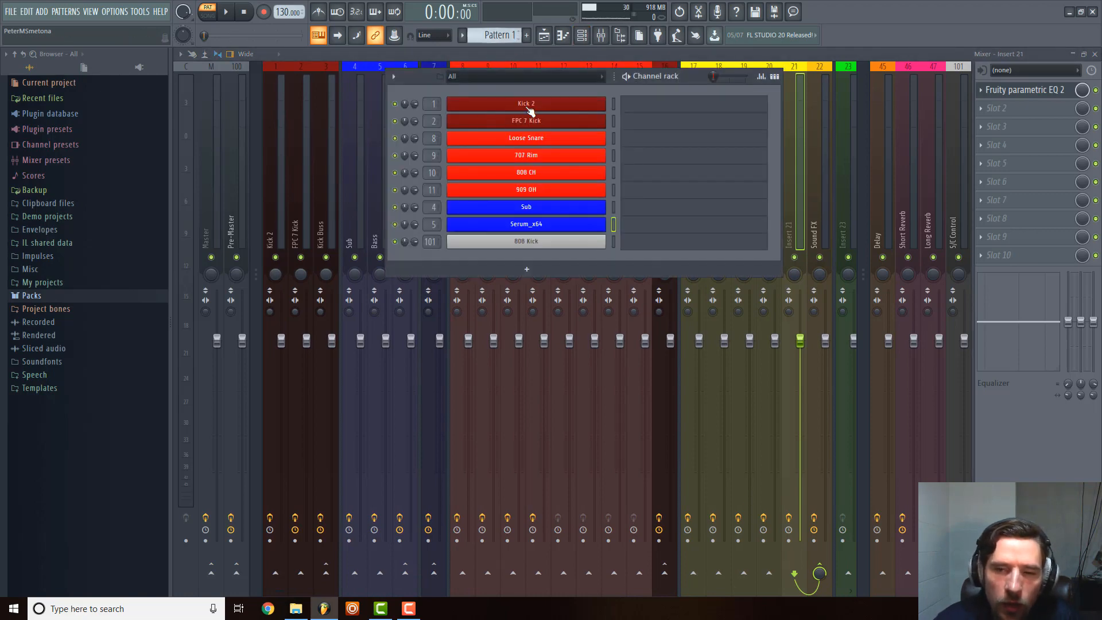
left_click(774, 76)
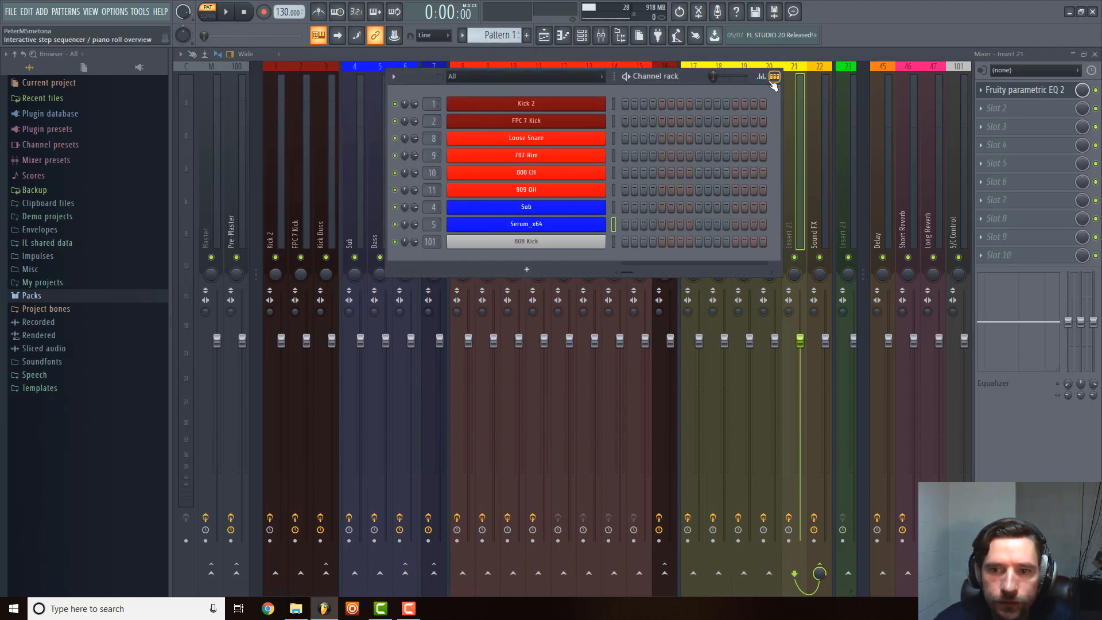
left_click(506, 37)
left_click(581, 93)
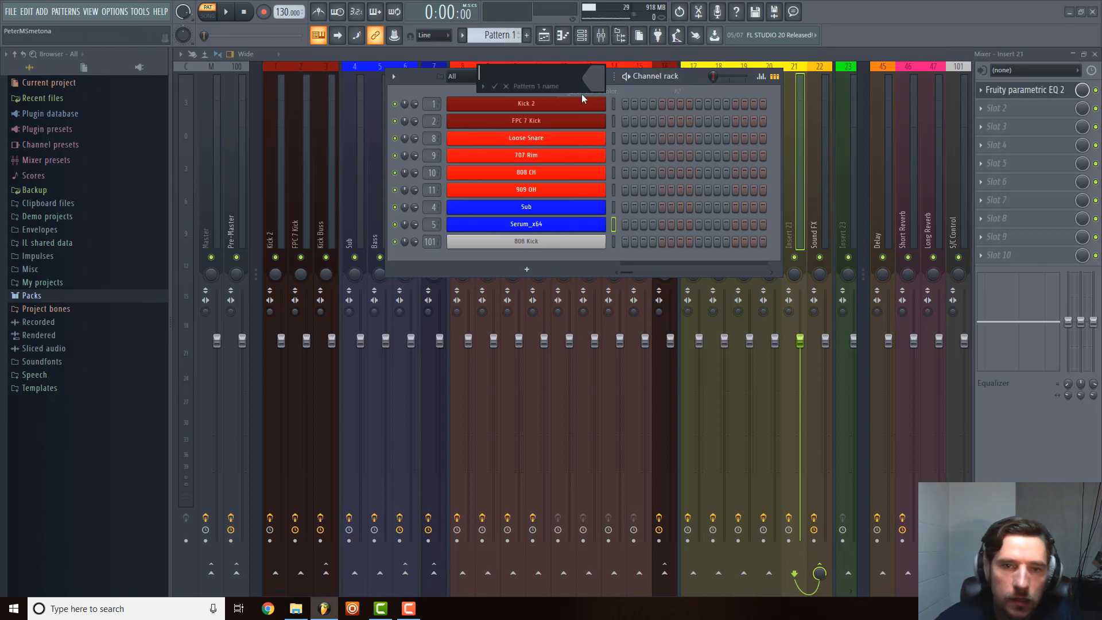
type("Kick")
key("Return")
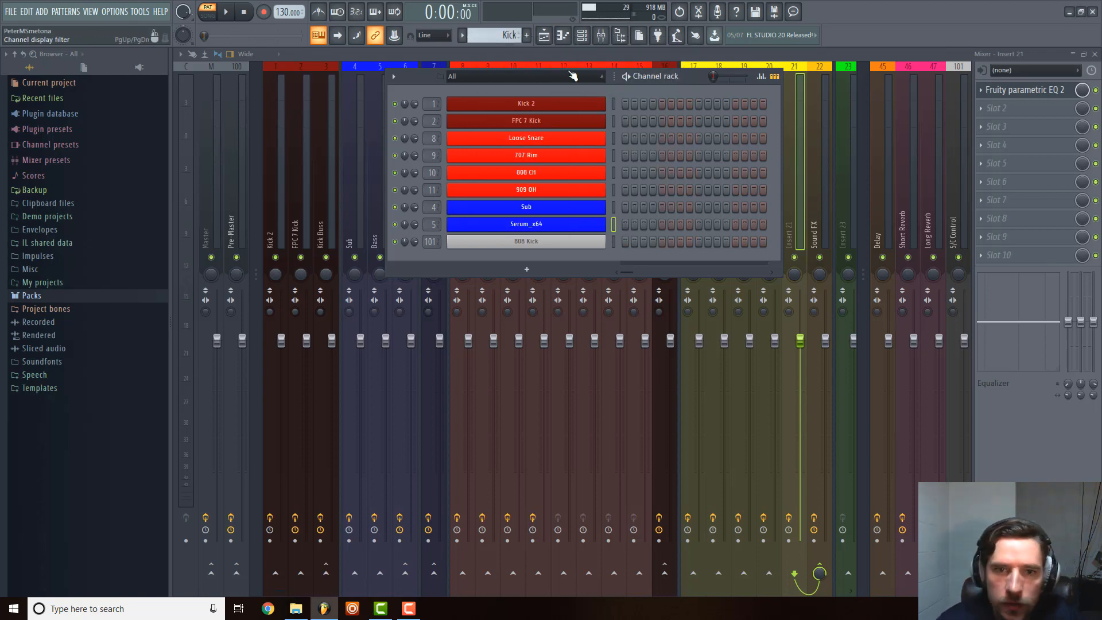
Add two new patterns named Kick Live and Snare.
left_click(527, 36)
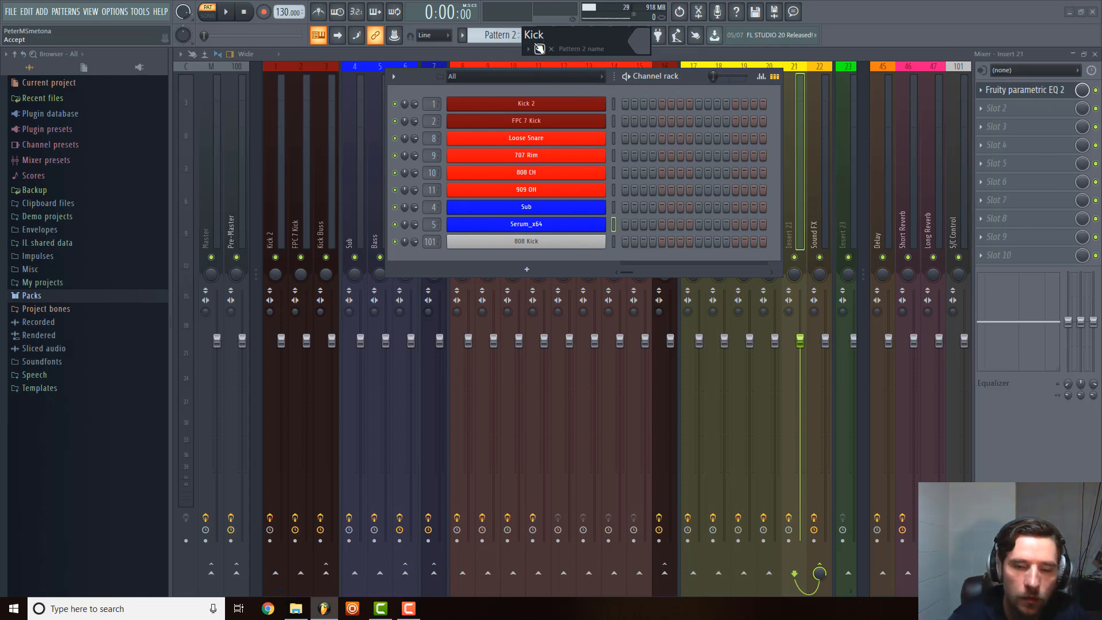
type("Kick Live")
key("Return")
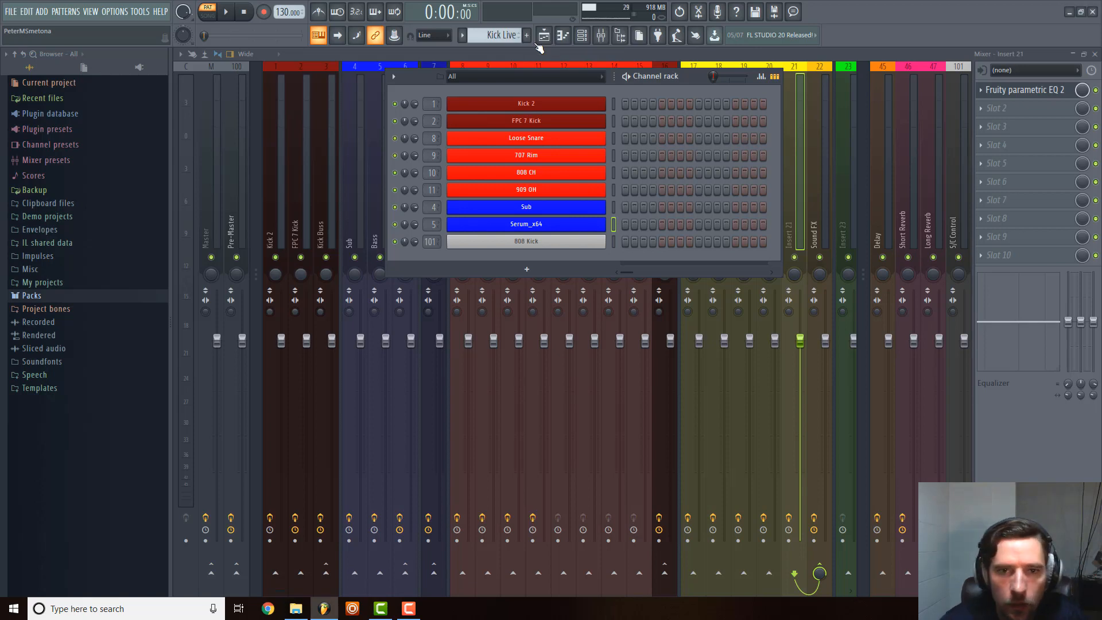
left_click(527, 36)
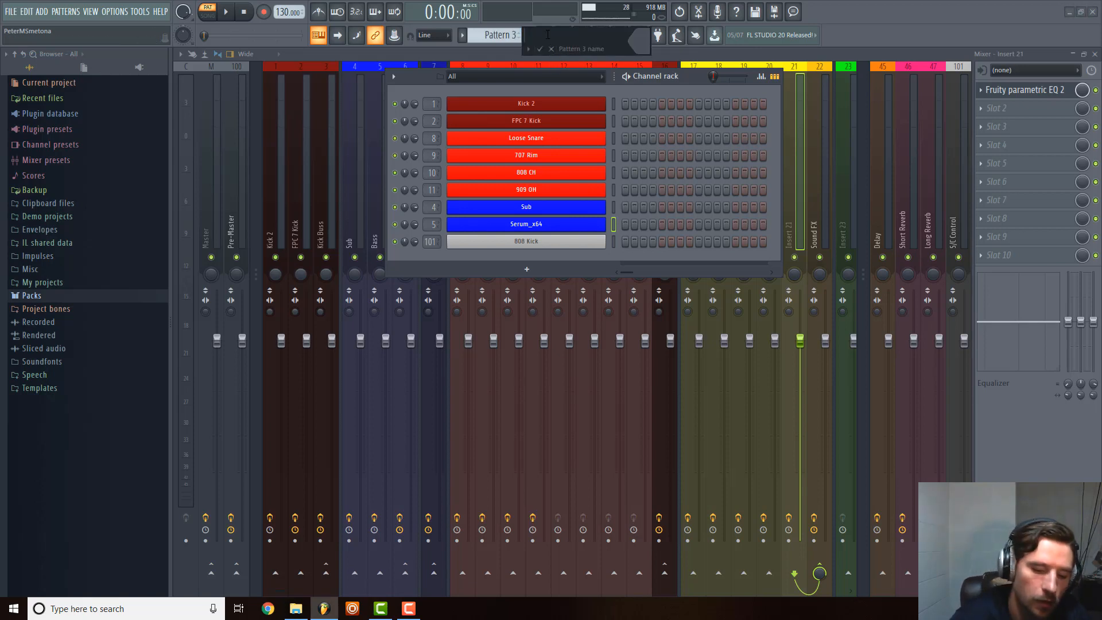
type("Snare")
key("Return")
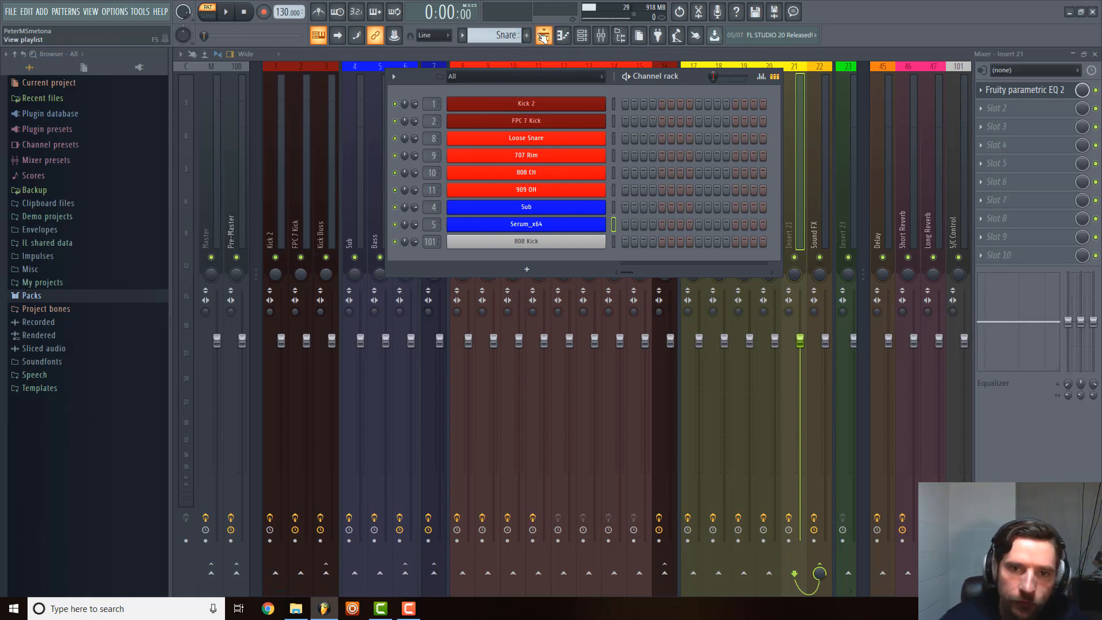
Add two new patterns named Rim and Closed Hat.
key("F4")
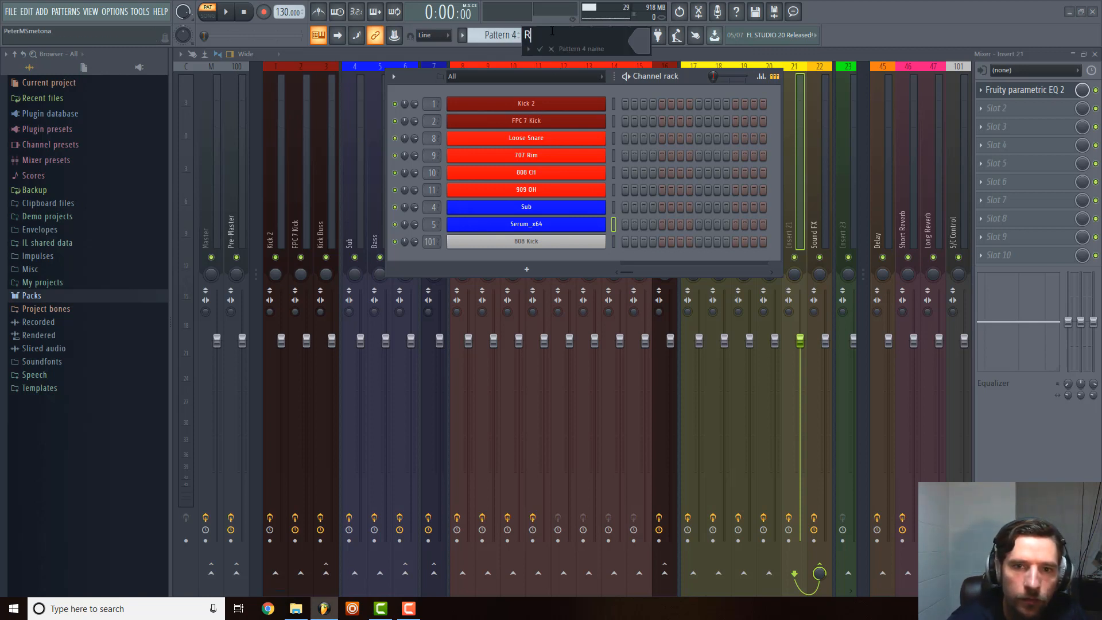
type("Rim")
key("Return")
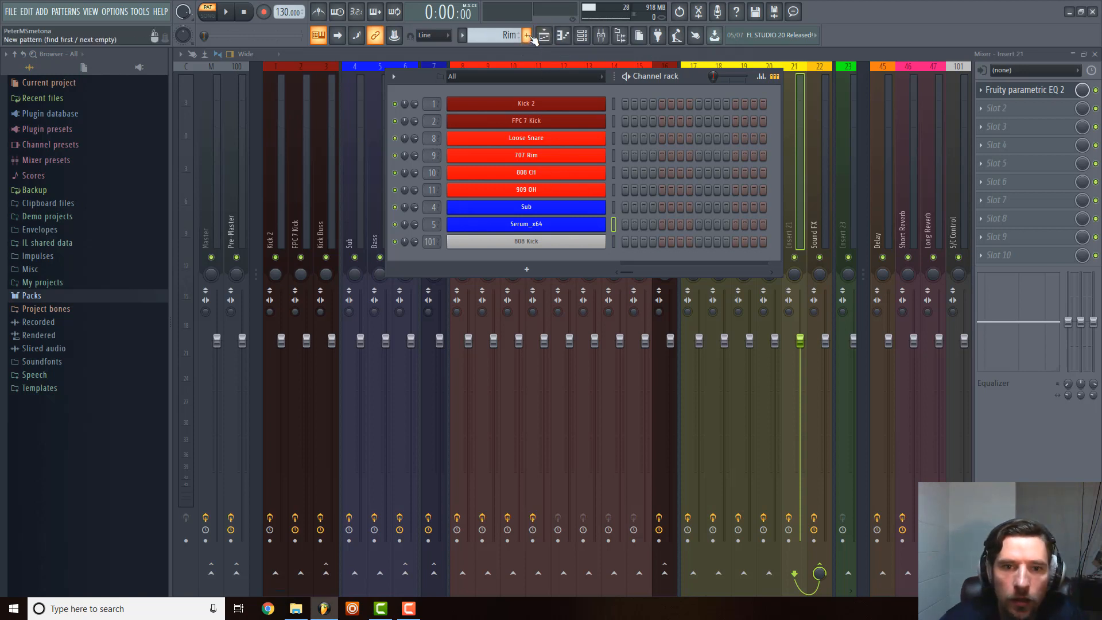
left_click(527, 36)
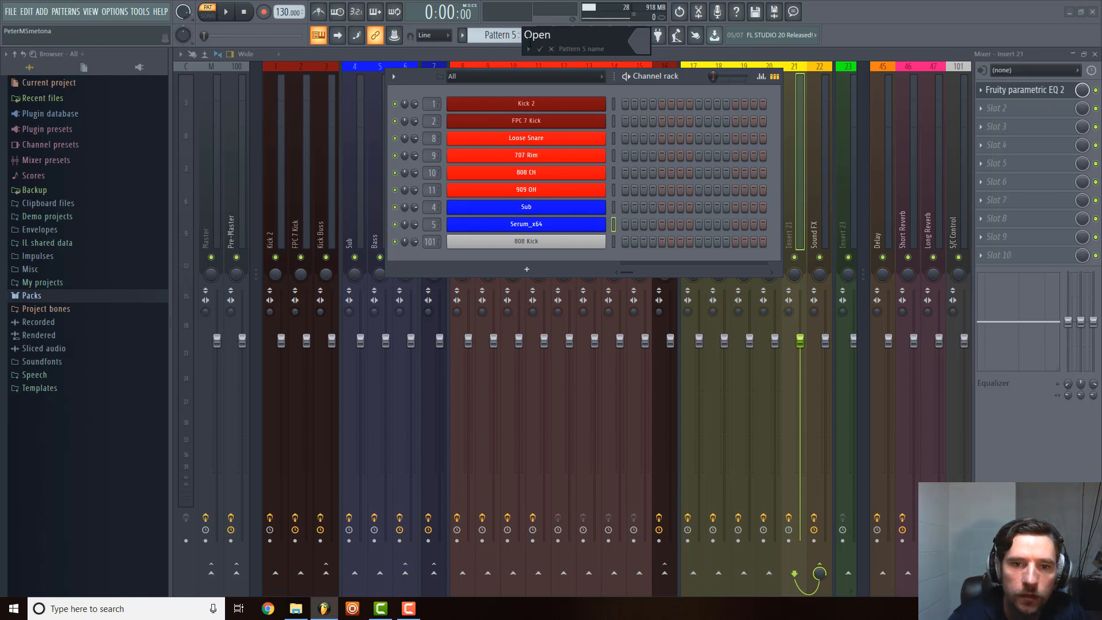
key("BackSpace")
key("BackSpace")
key("BackSpace")
key("BackSpace")
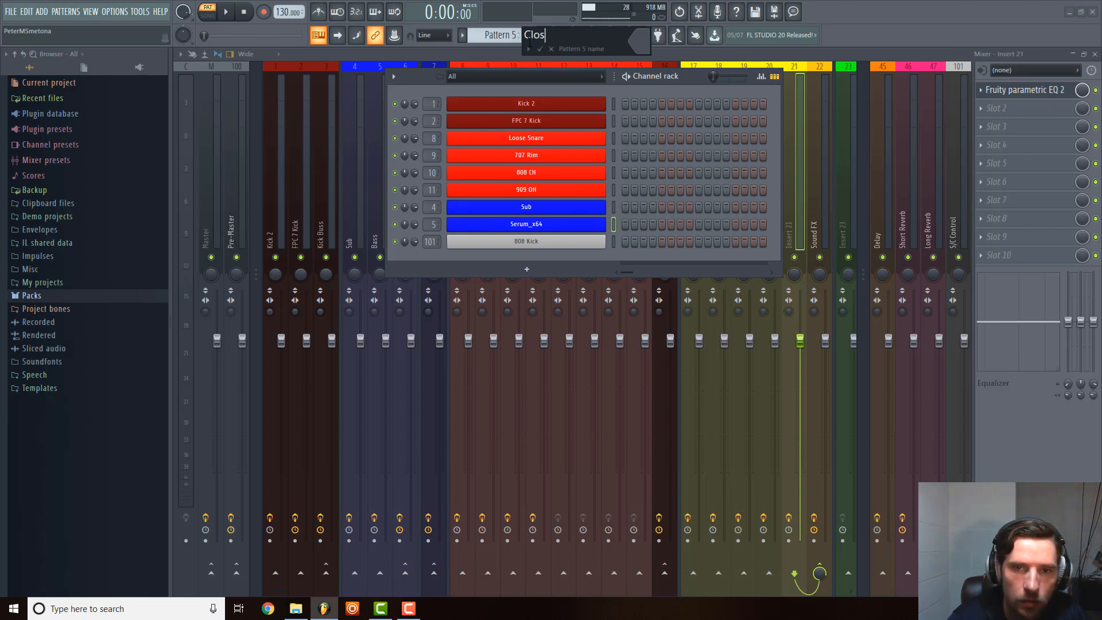
type("Closed Hat")
key("Return")
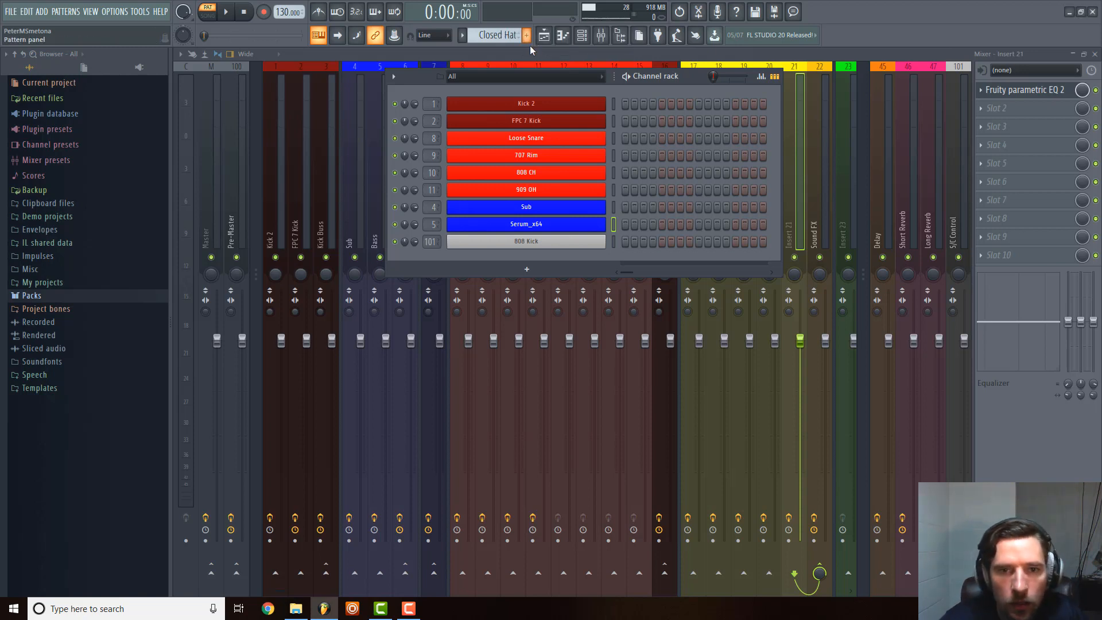
Add two new patterns named Percussion and Sub.
left_click(527, 35)
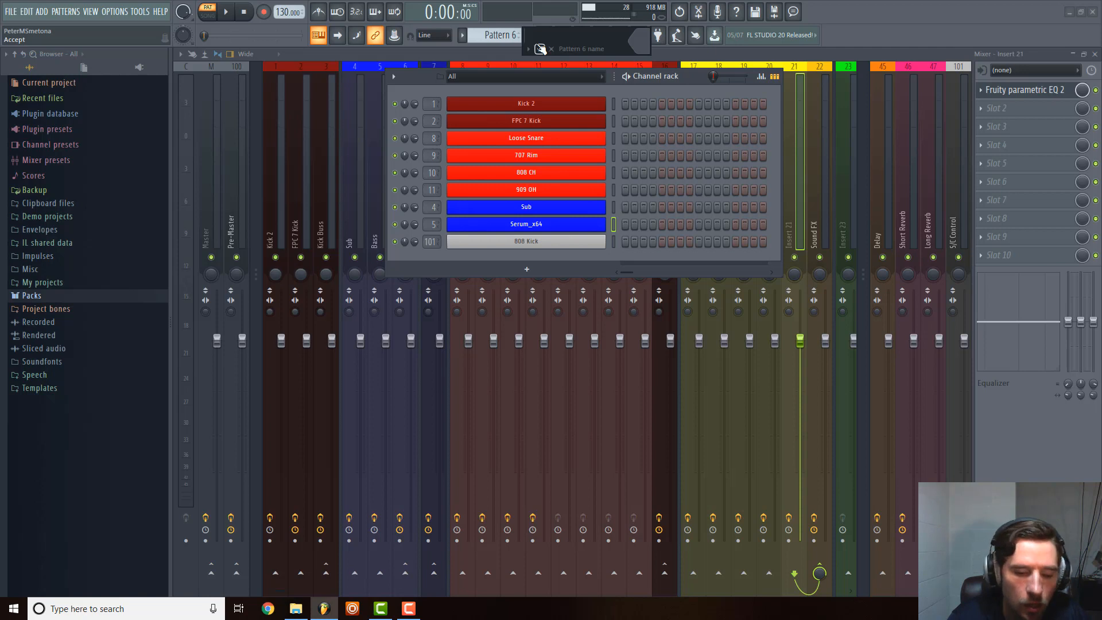
type("Percussion")
key("Return")
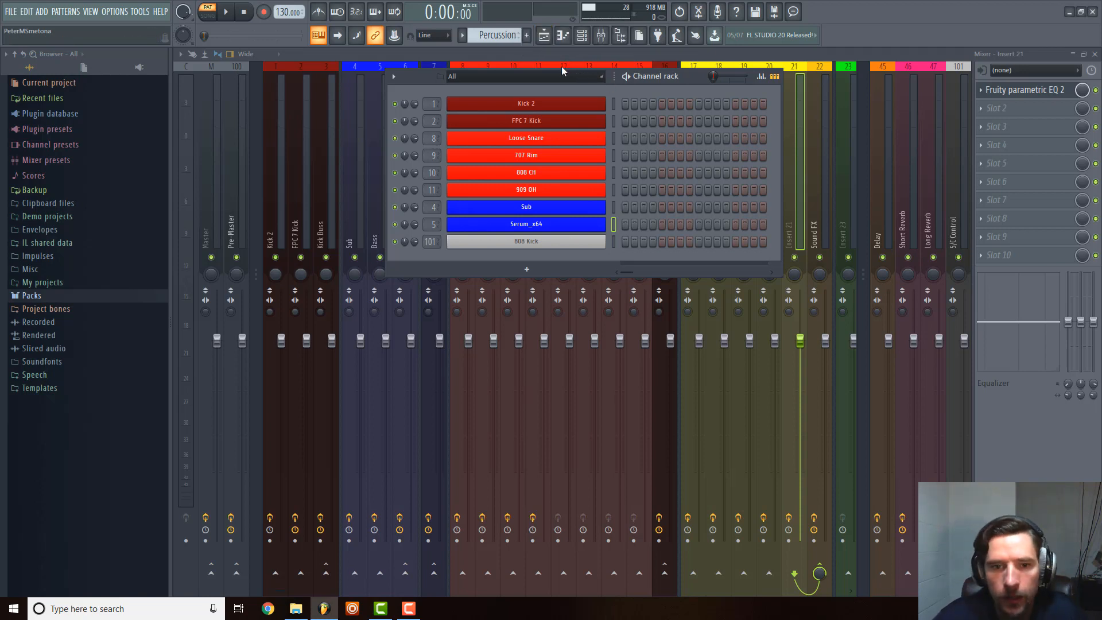
left_click(526, 36)
type("Sub")
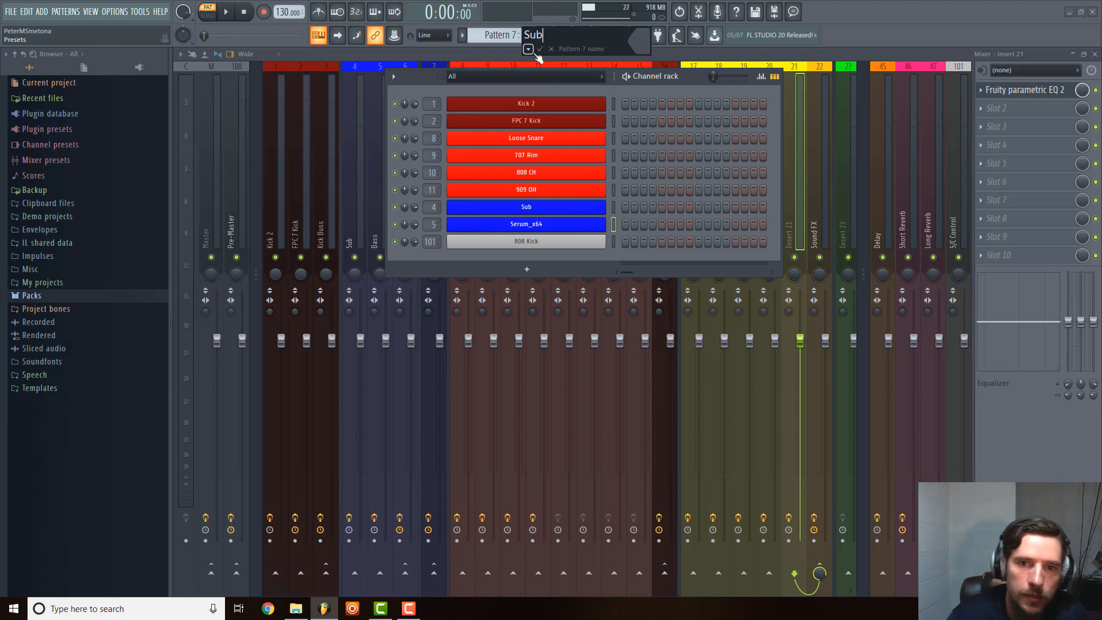
key("Return")
Add two new patterns named Bass and S/C Control.
left_click(527, 36)
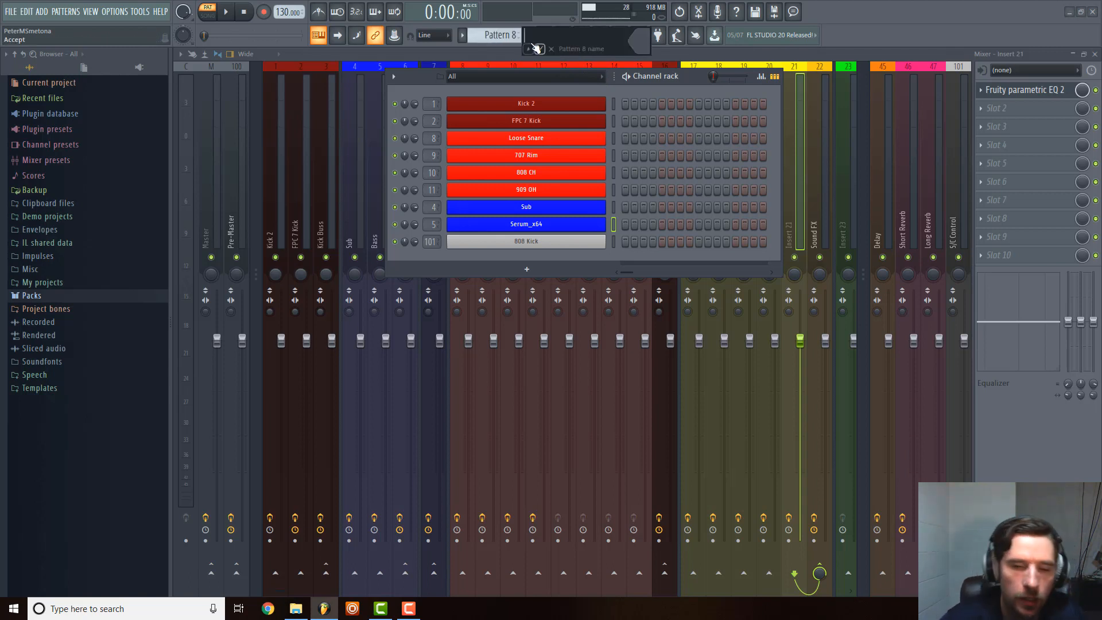
type("Bass")
key("Return")
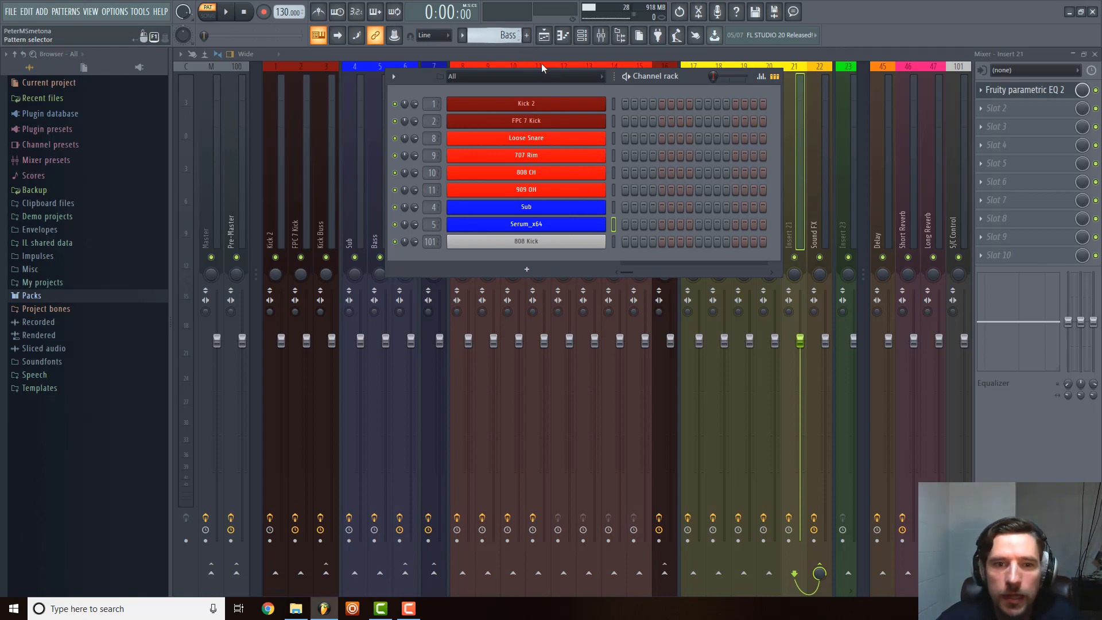
left_click(528, 36)
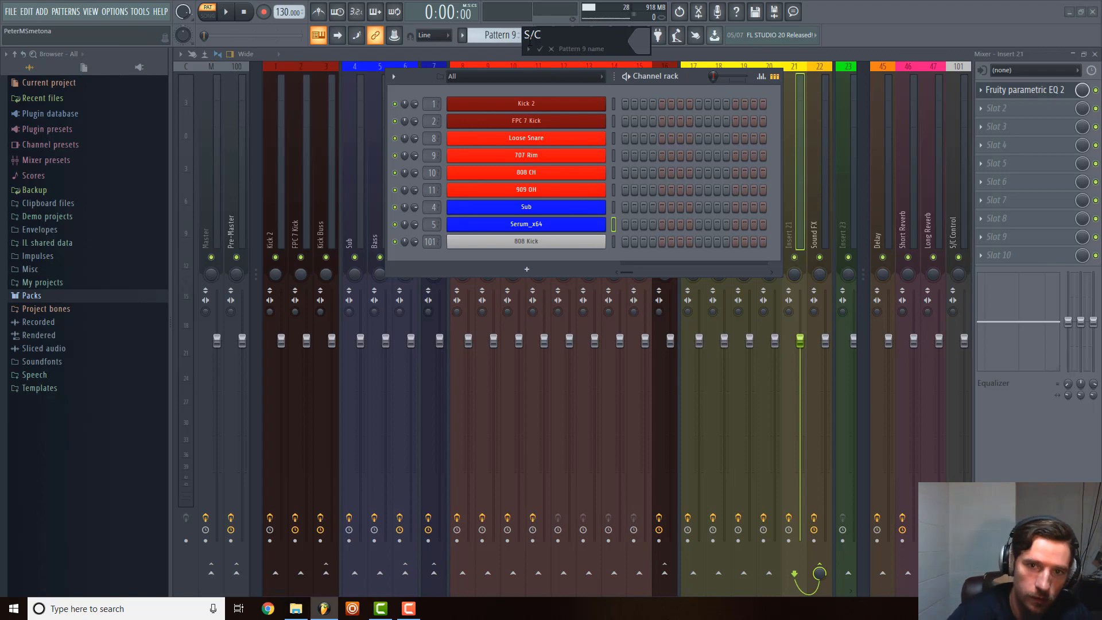
type("S/C Control")
key("Return")
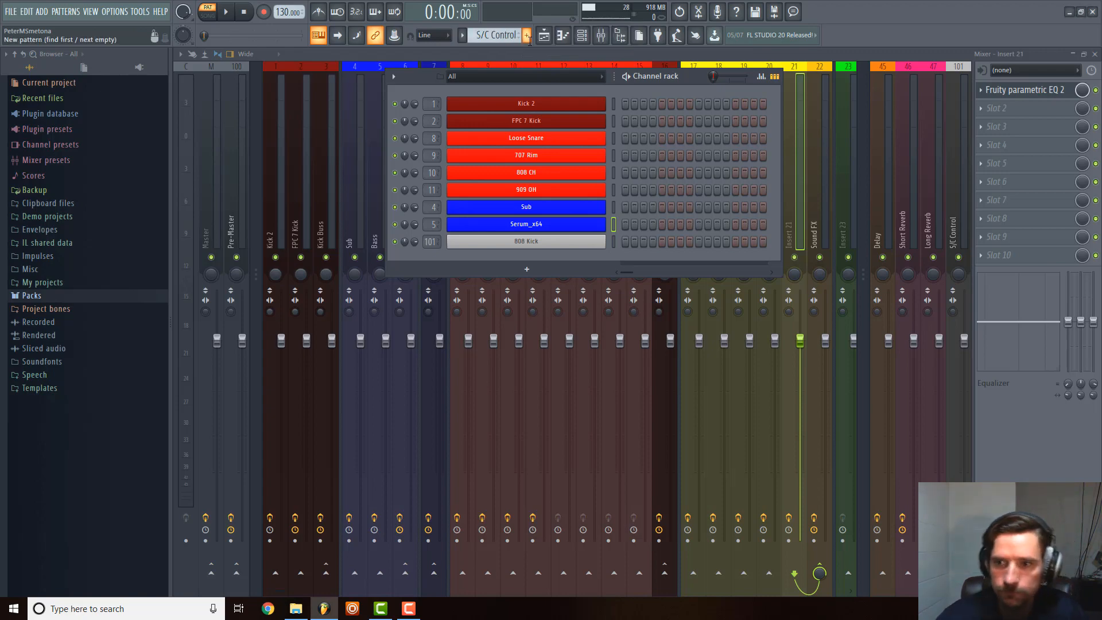
Close the mixer, channel rack and open plugin windows, and bring up the playlist.
key("F9")
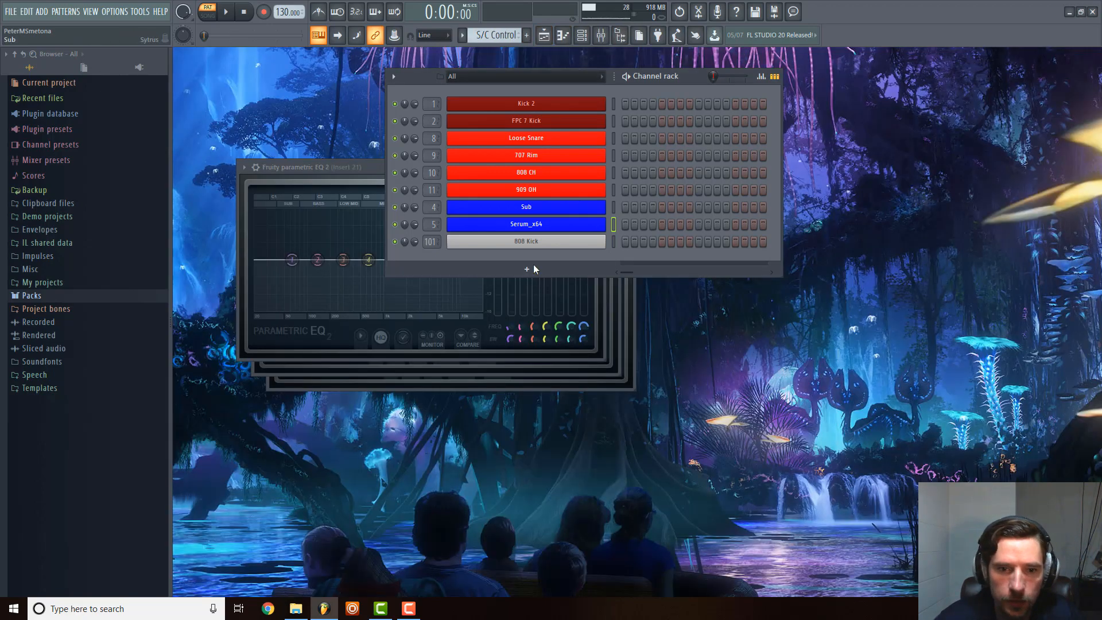
left_click(582, 35)
left_click_drag(586, 163, 617, 189)
left_click(629, 197)
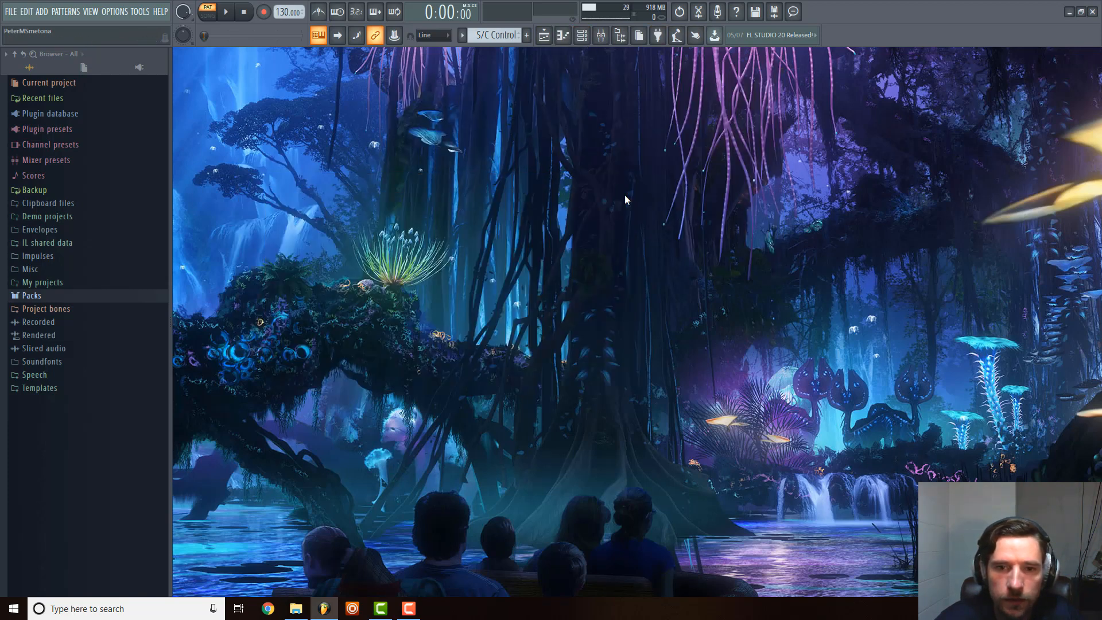
left_click(544, 35)
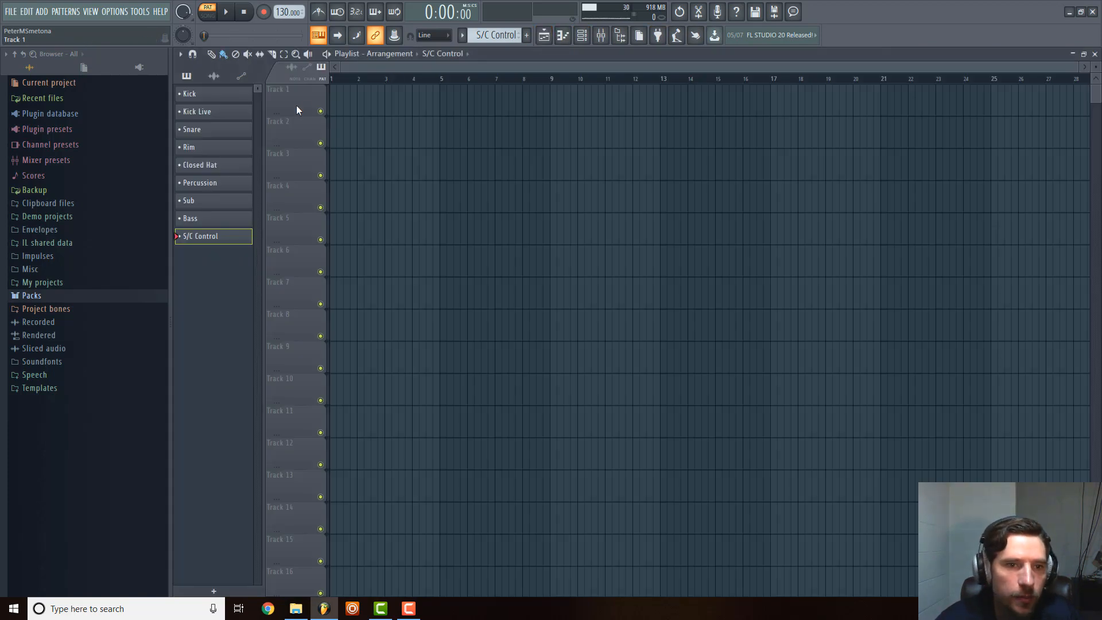
right_click(281, 101)
left_click(259, 139)
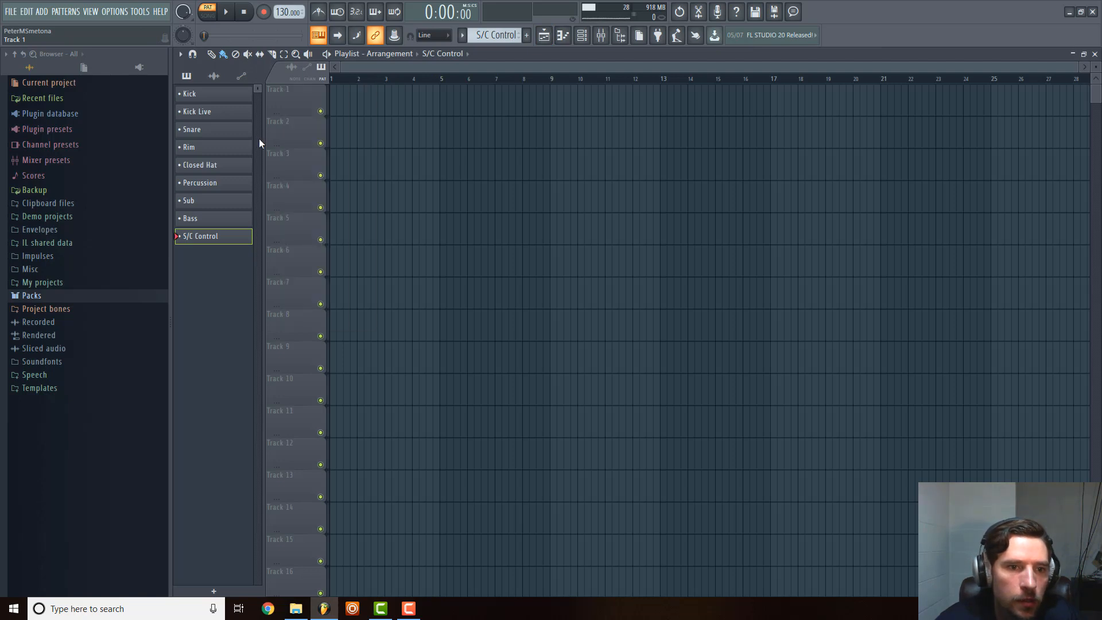
right_click(286, 98)
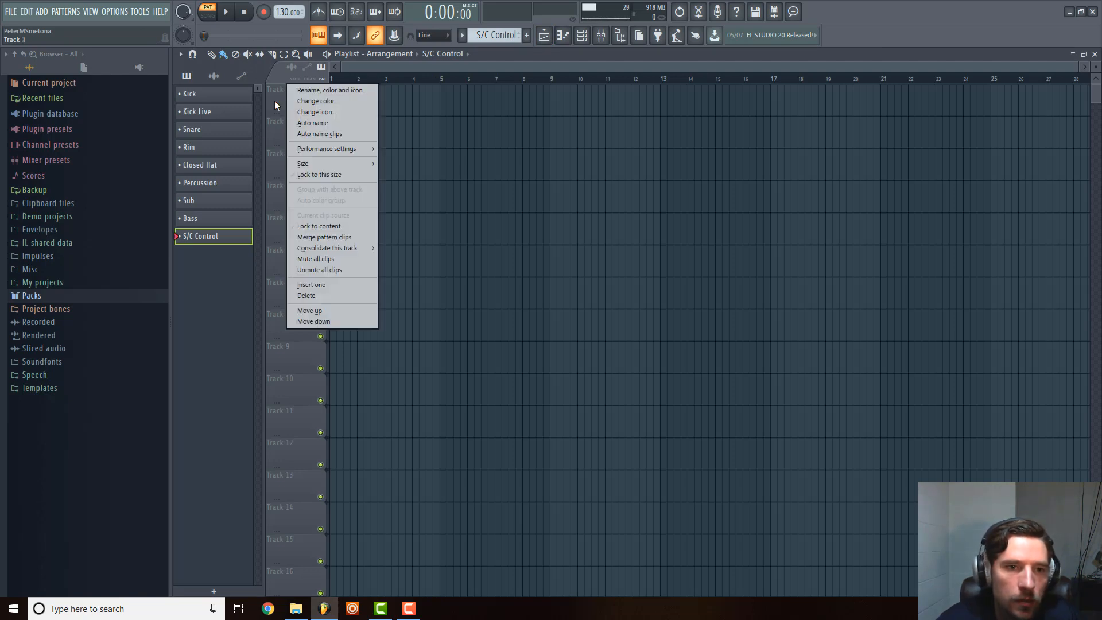
left_click(274, 101)
Rename playlist Track 1 to Kick & Bass.
right_click(290, 92)
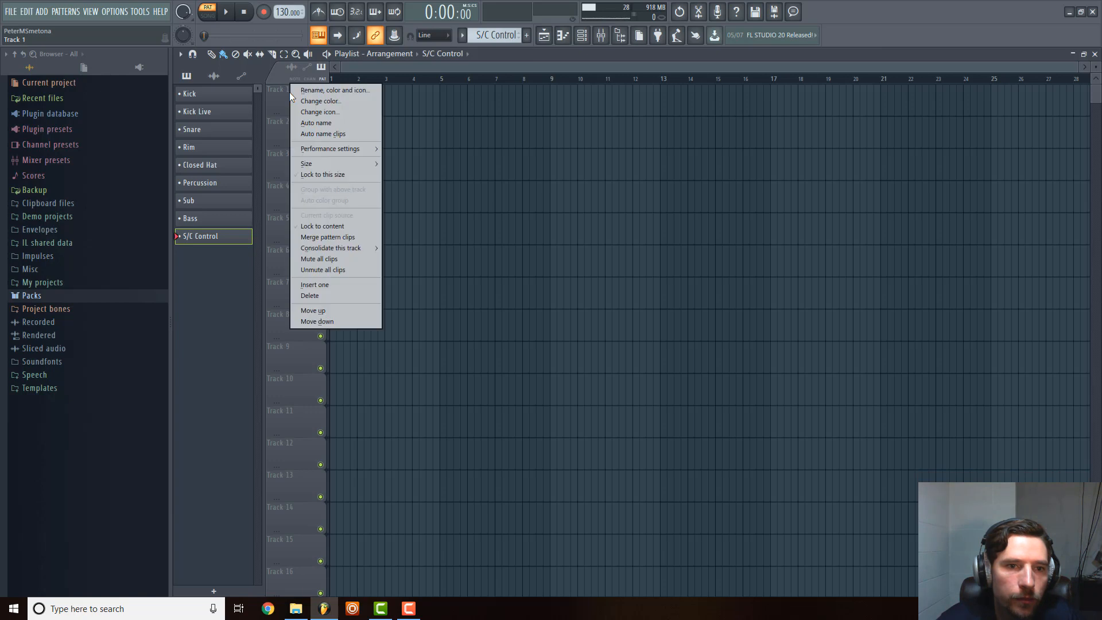
left_click(324, 92)
type("Kick and")
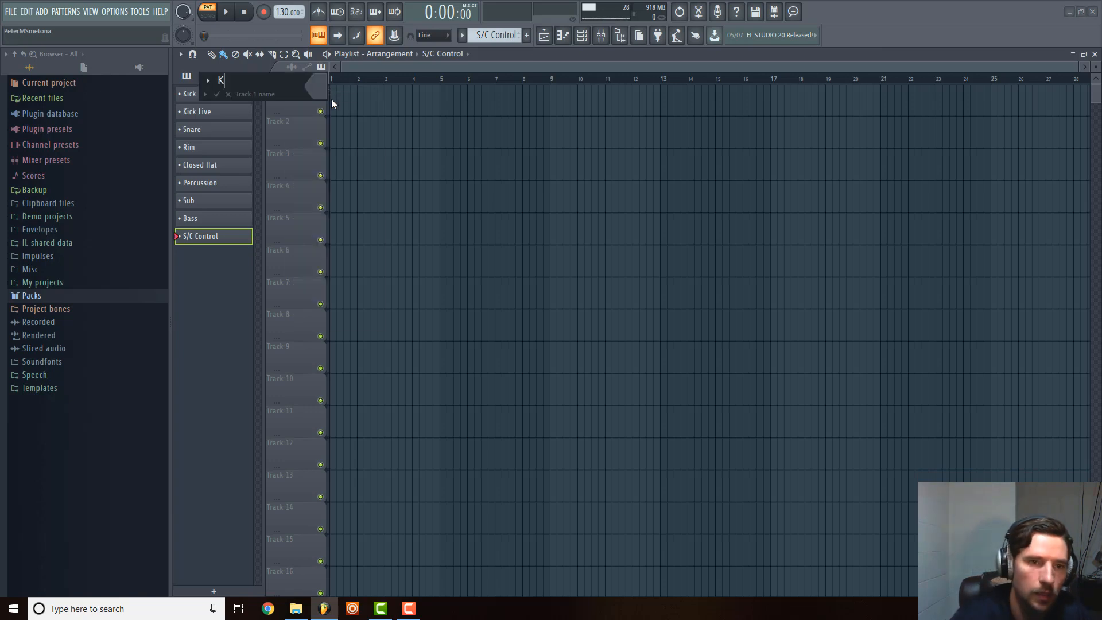
key("BackSpace")
key("BackSpace")
key("BackSpace")
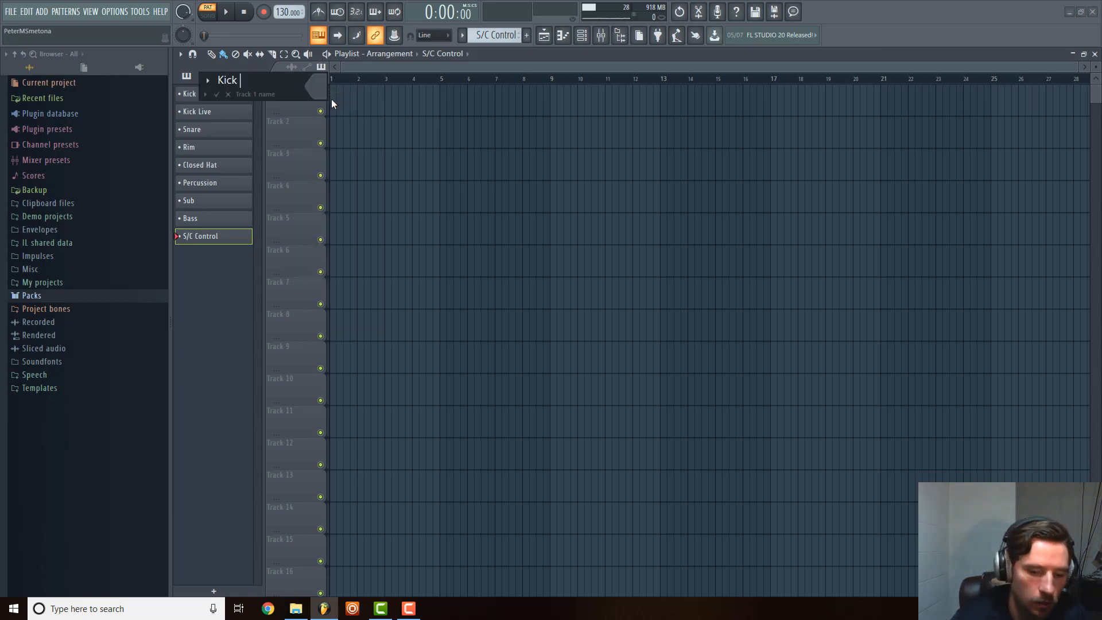
type("& Bass")
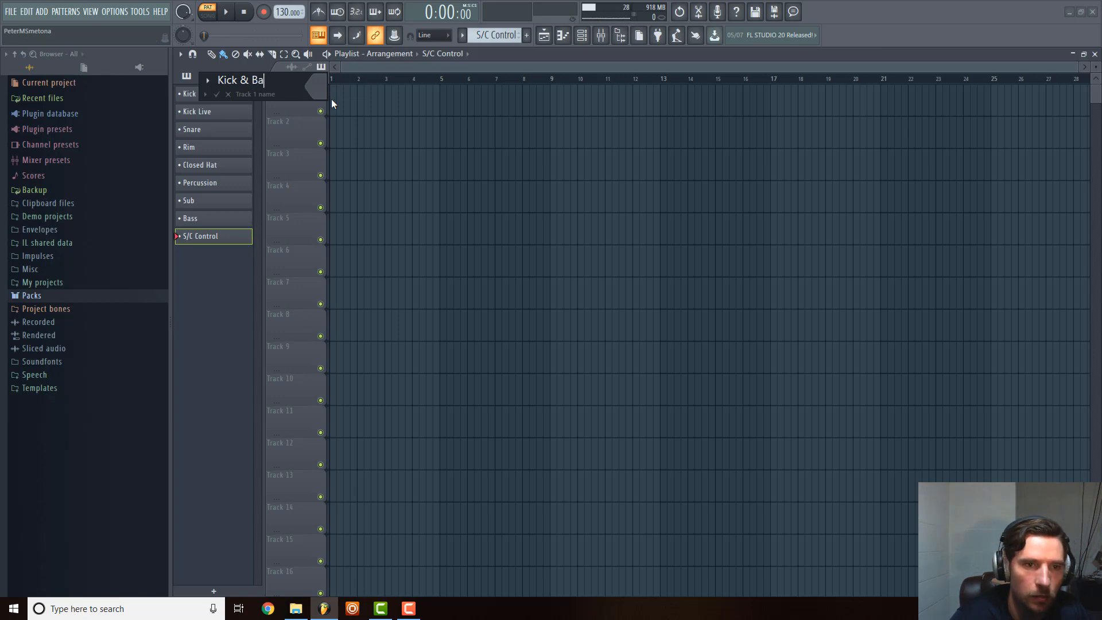
key("Return")
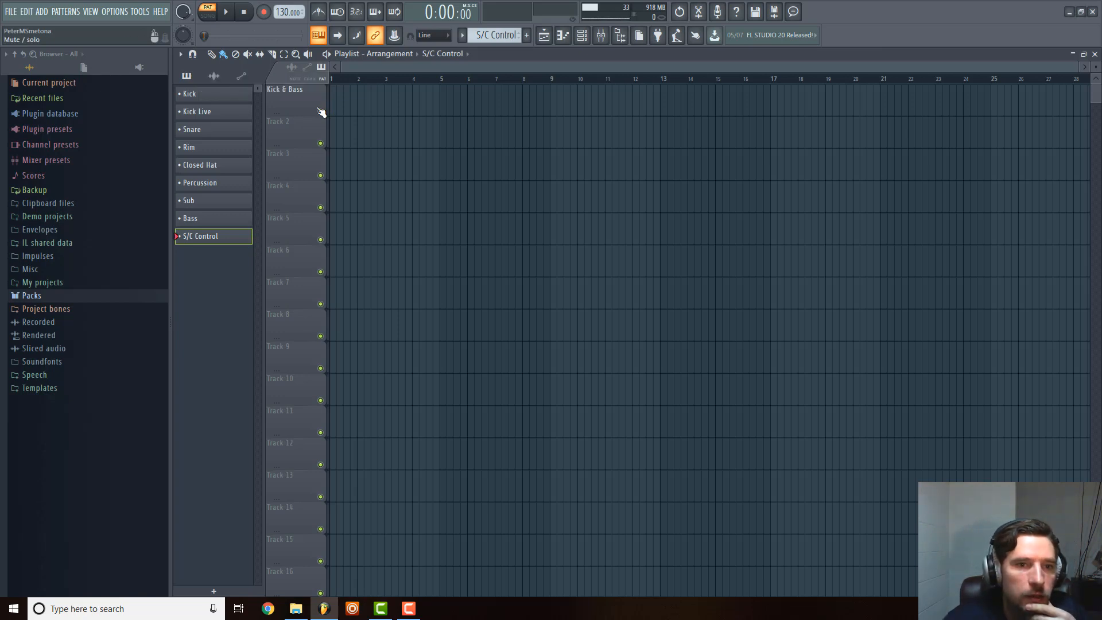
Rename playlist Track 2 to Sub Kick.
right_click(293, 125)
left_click(308, 123)
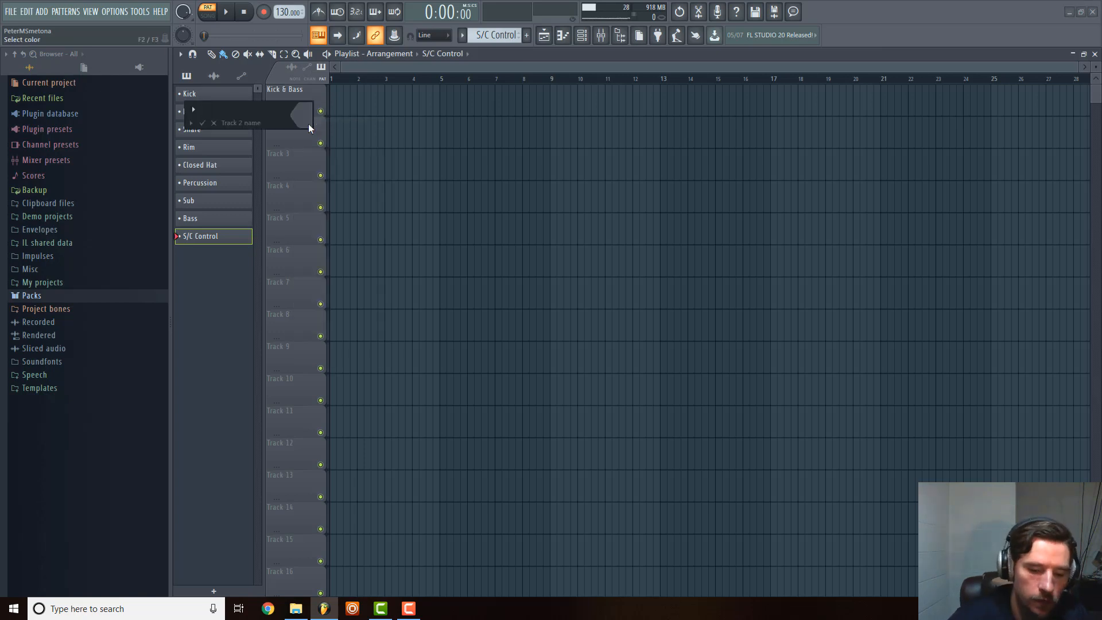
key("BackSpace")
key("BackSpace")
key("BackSpace")
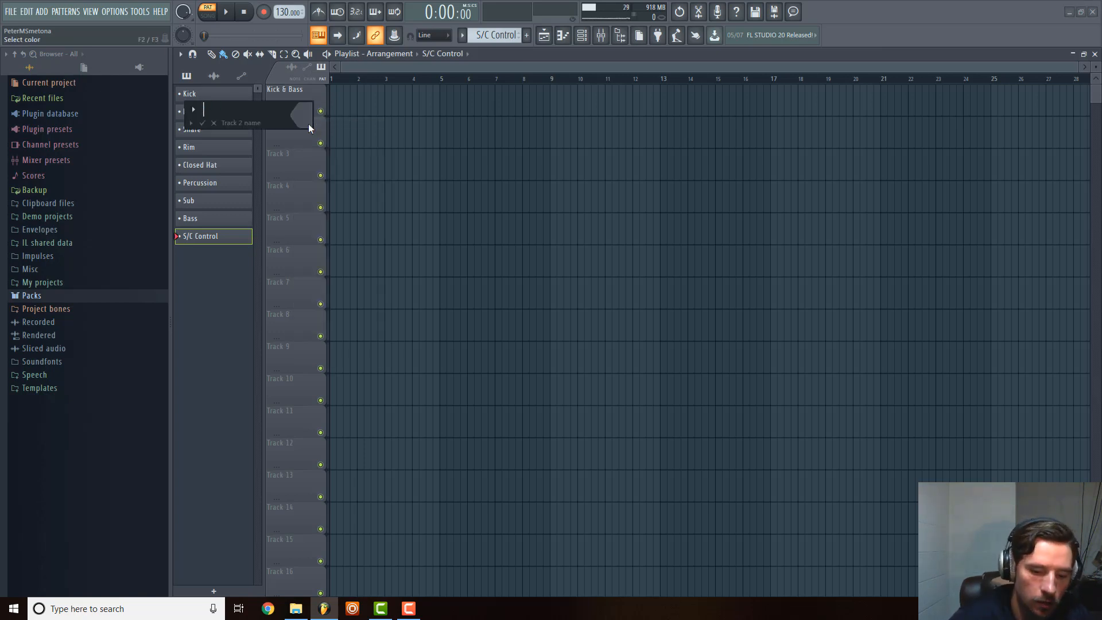
type("Sub Kick")
key("Return")
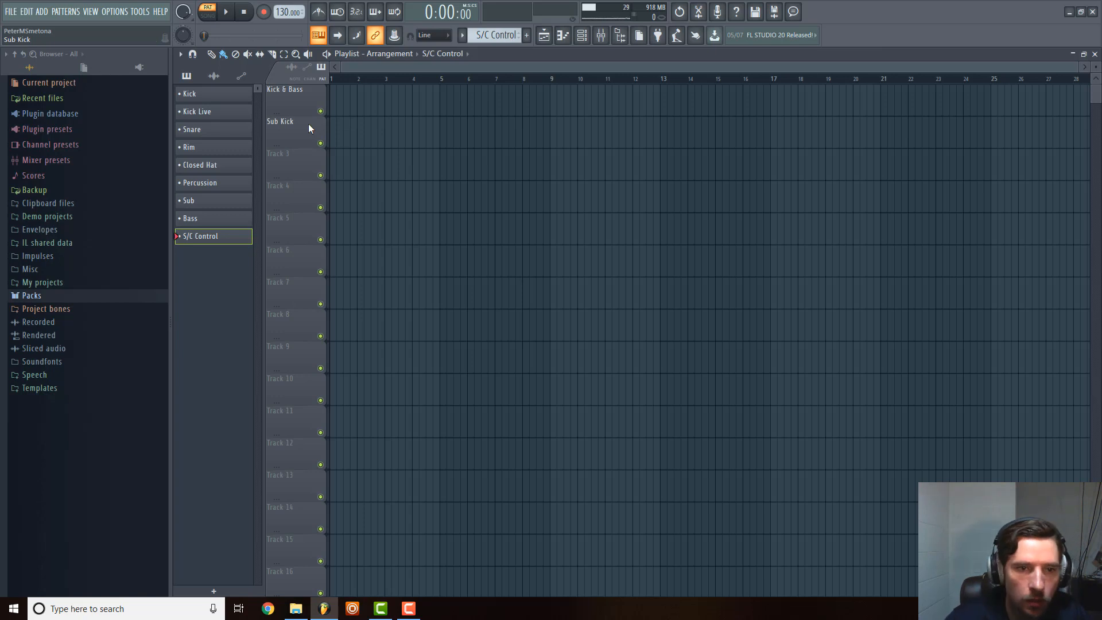
Rename playlist Track 3 to Kick.
right_click(322, 146)
left_click(330, 156)
type("Kick")
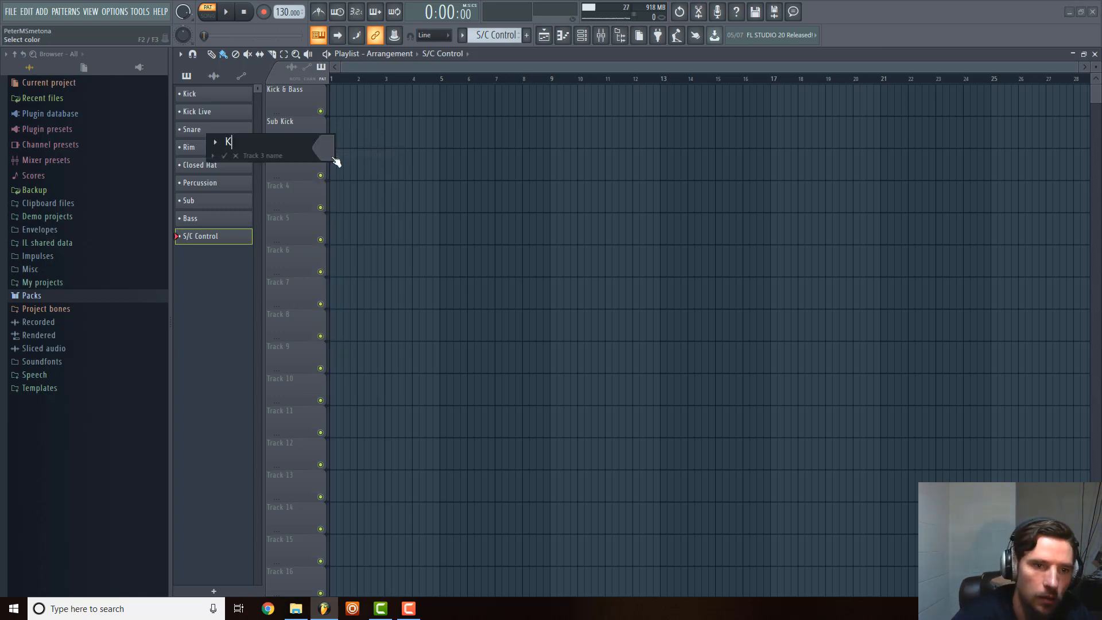
key("Return")
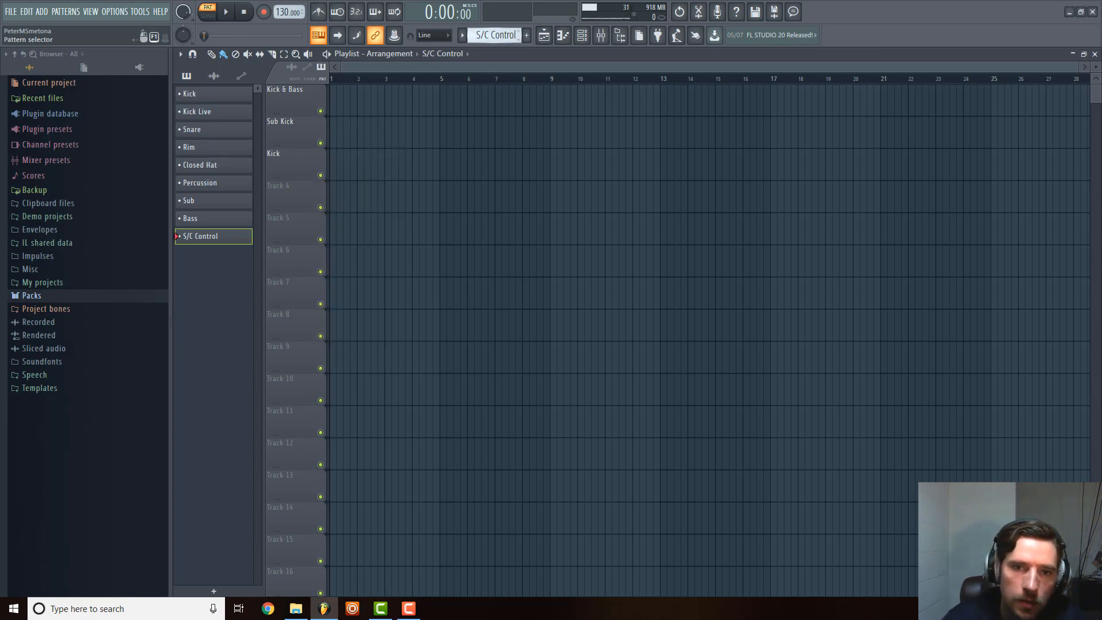
Rename the Kick pattern to Sub Kick.
left_click(508, 35)
left_click(525, 44)
left_click(495, 35)
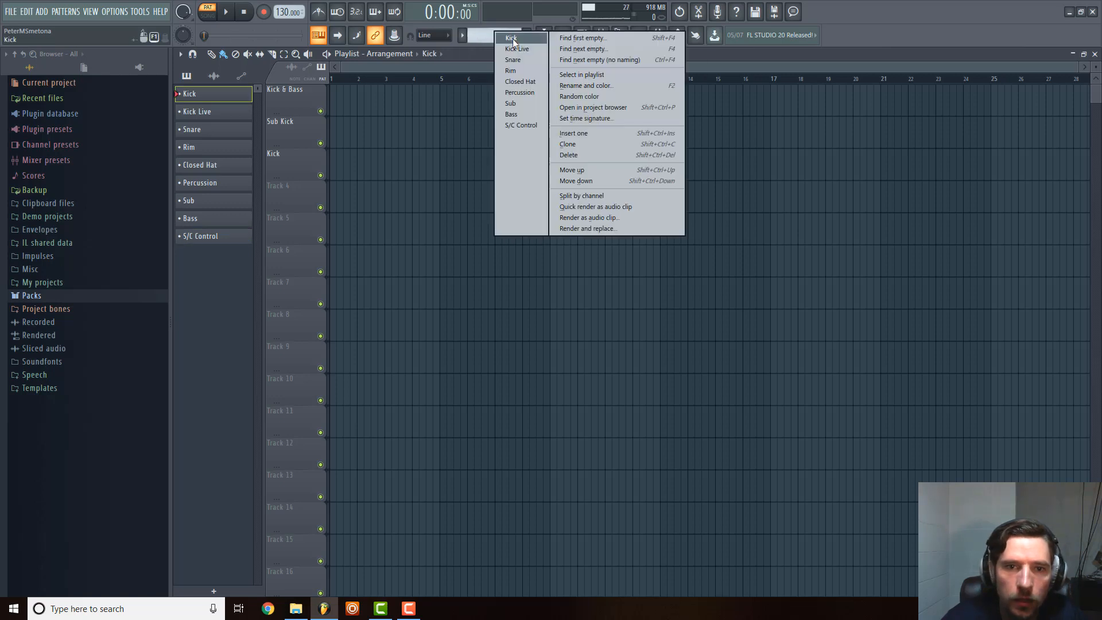
left_click(593, 86)
type("Sub Kick")
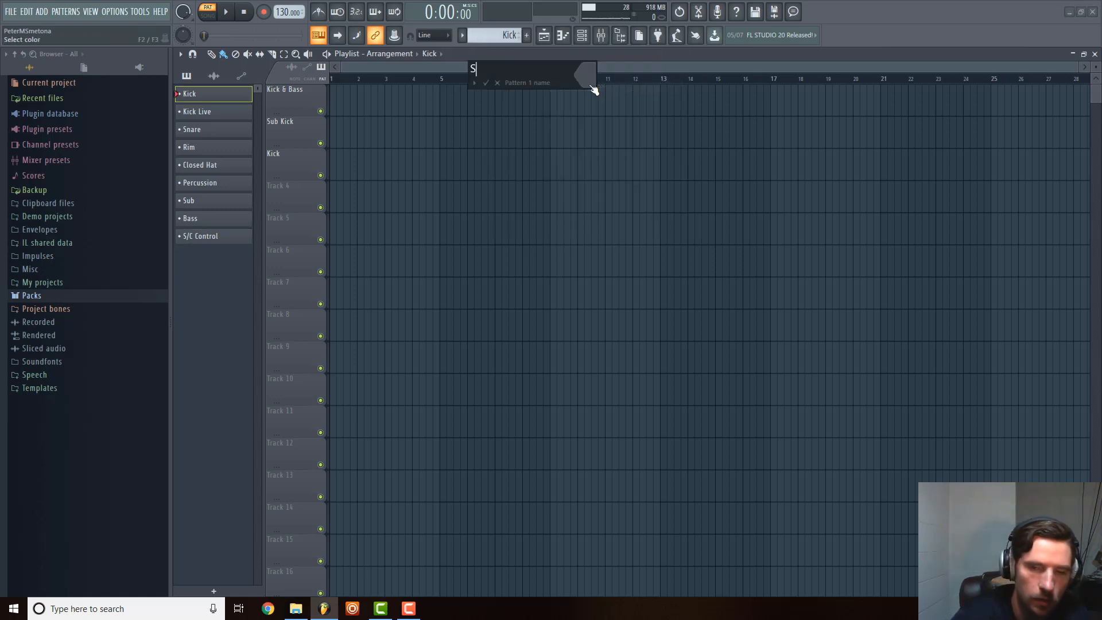
key("Return")
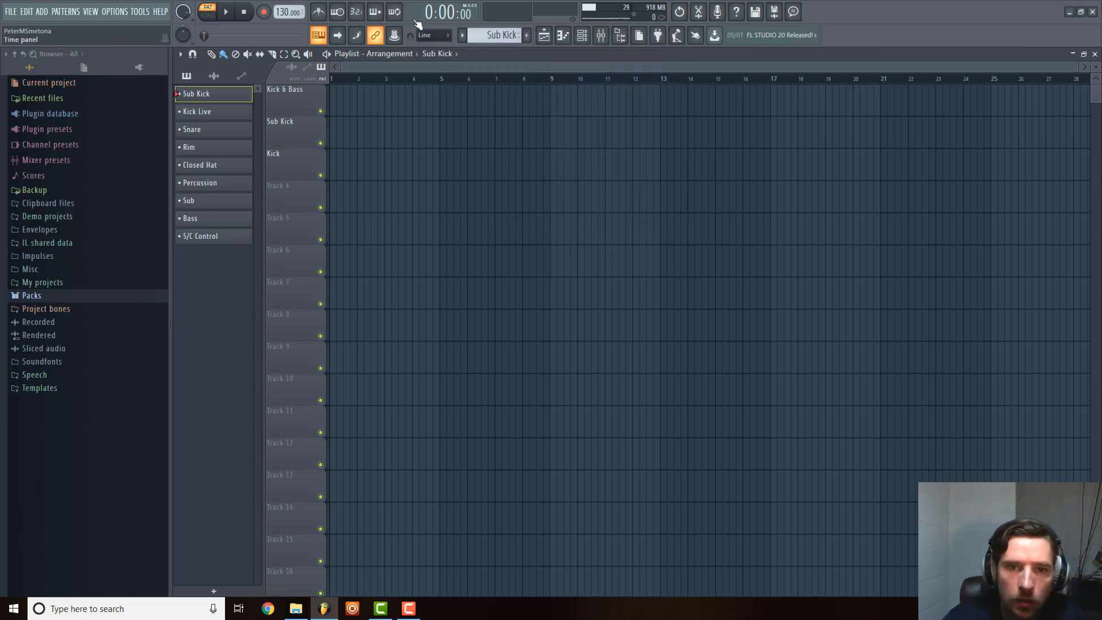
Rename the Kick Live pattern to Kick.
scroll(500, 34, "down", 1)
left_click(500, 35)
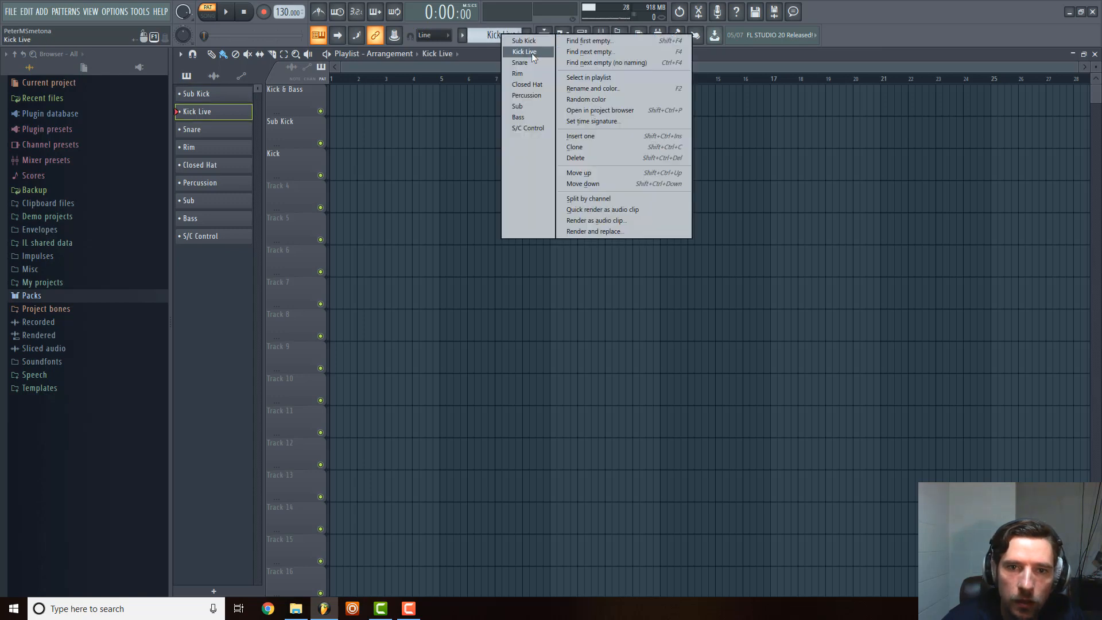
left_click(591, 89)
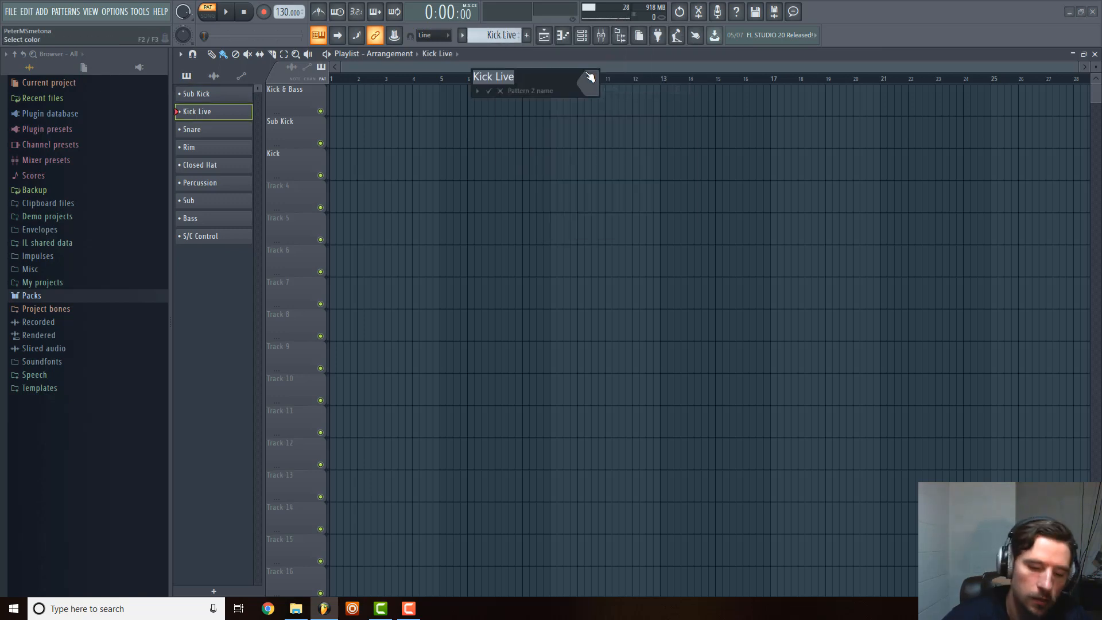
type("Kick")
key("Return")
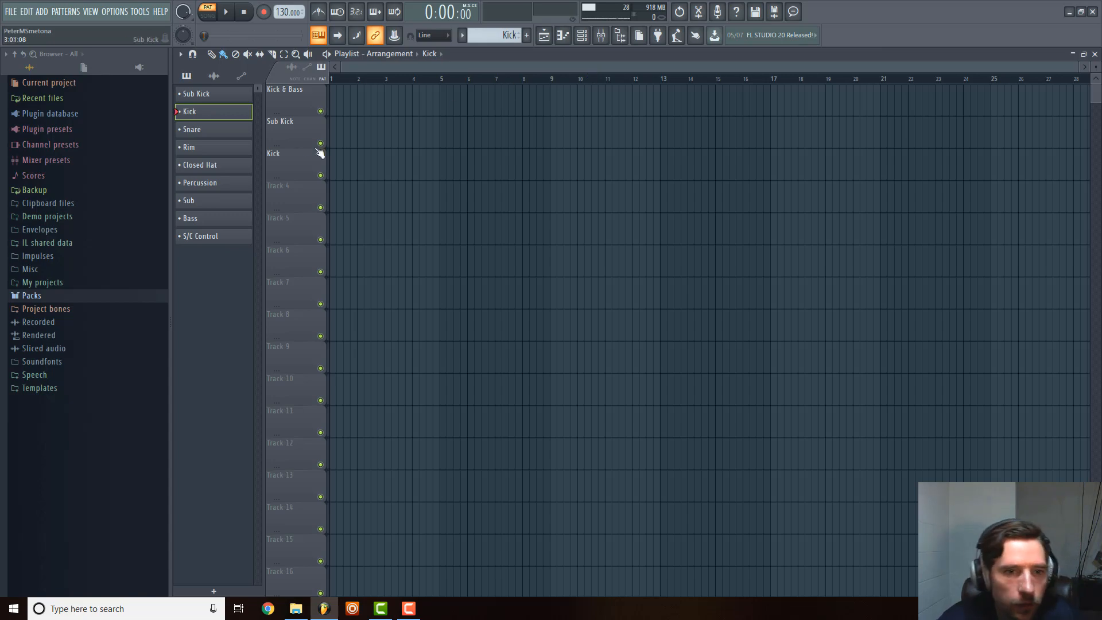
Check the channel order in the mixer, return to the playlist and rename Track 4 to Sub.
right_click(287, 182)
left_click(601, 35)
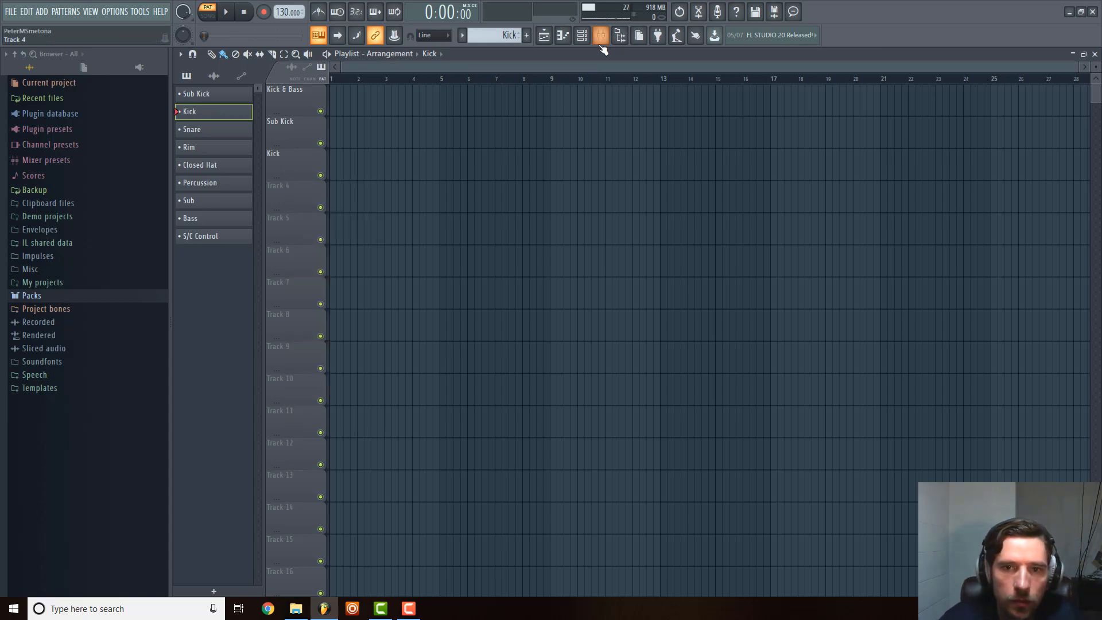
left_click(601, 35)
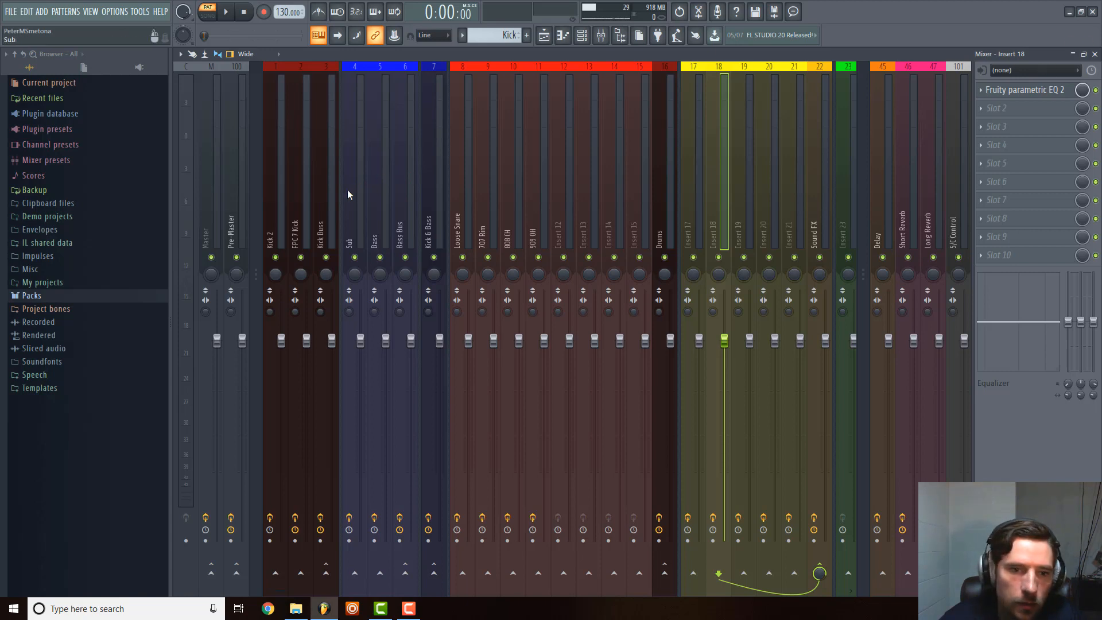
left_click(544, 35)
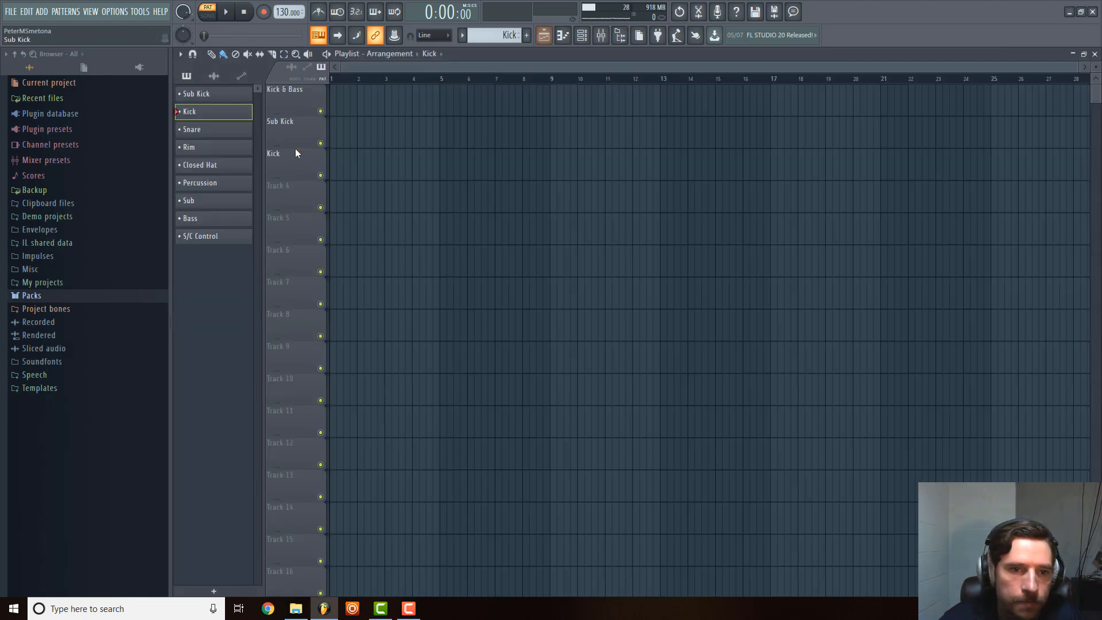
right_click(292, 198)
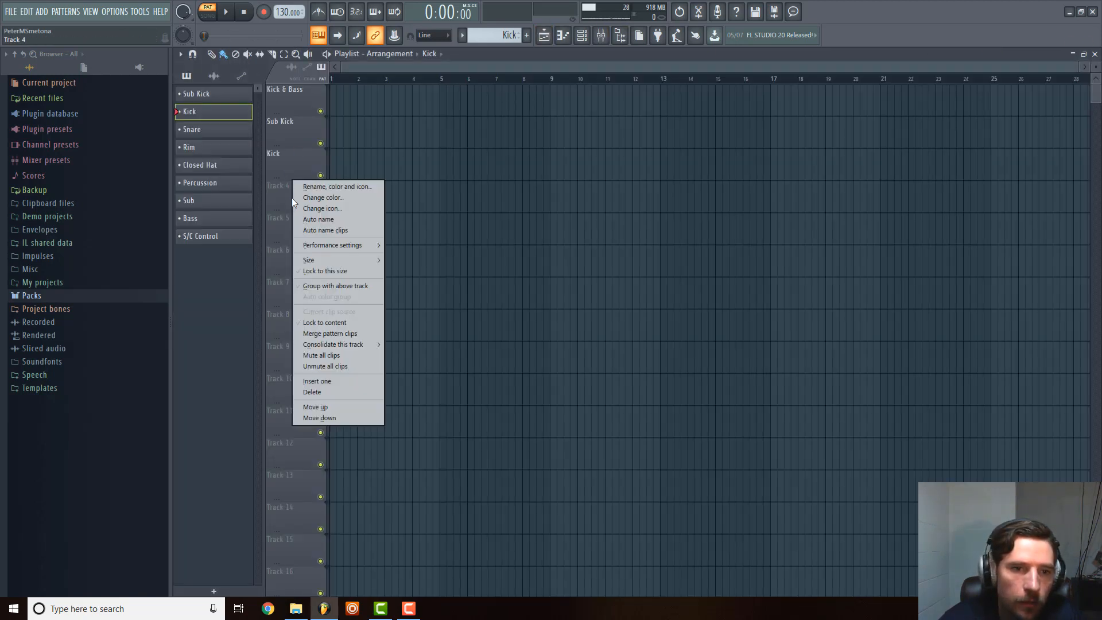
left_click(335, 191)
type("Sub")
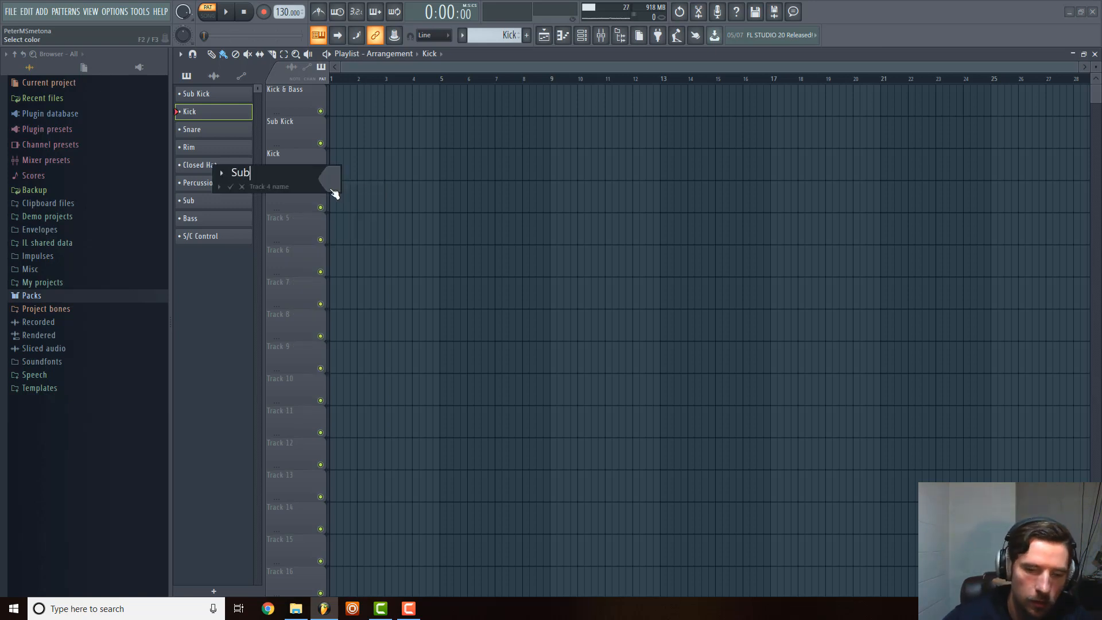
key("Return")
Rename playlist Track 5 to Bass.
right_click(293, 212)
left_click(337, 220)
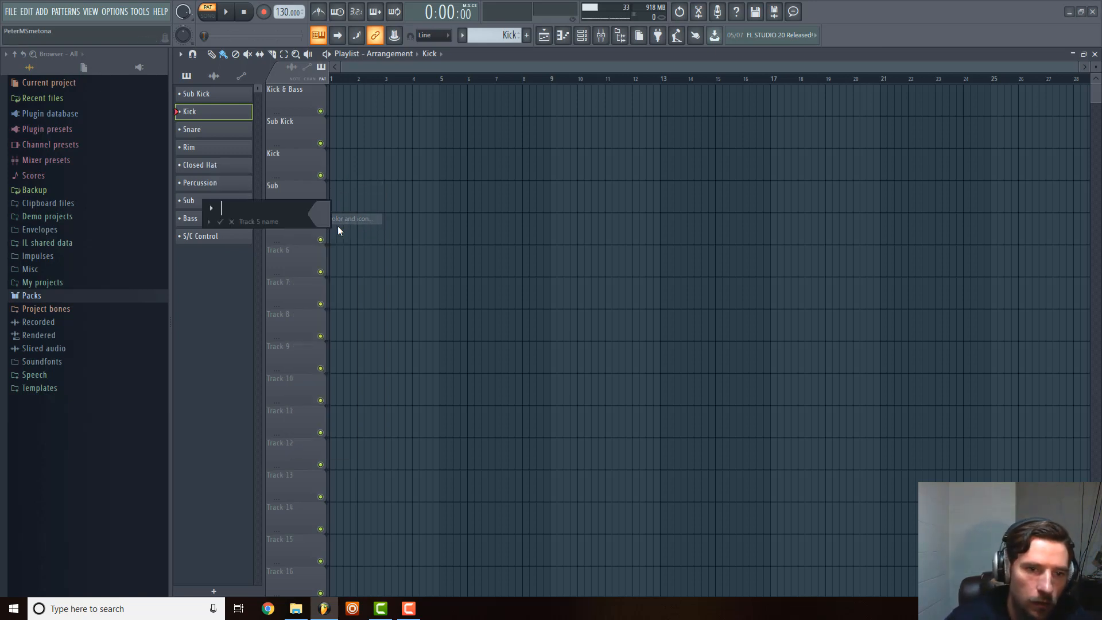
type("Sub Bas")
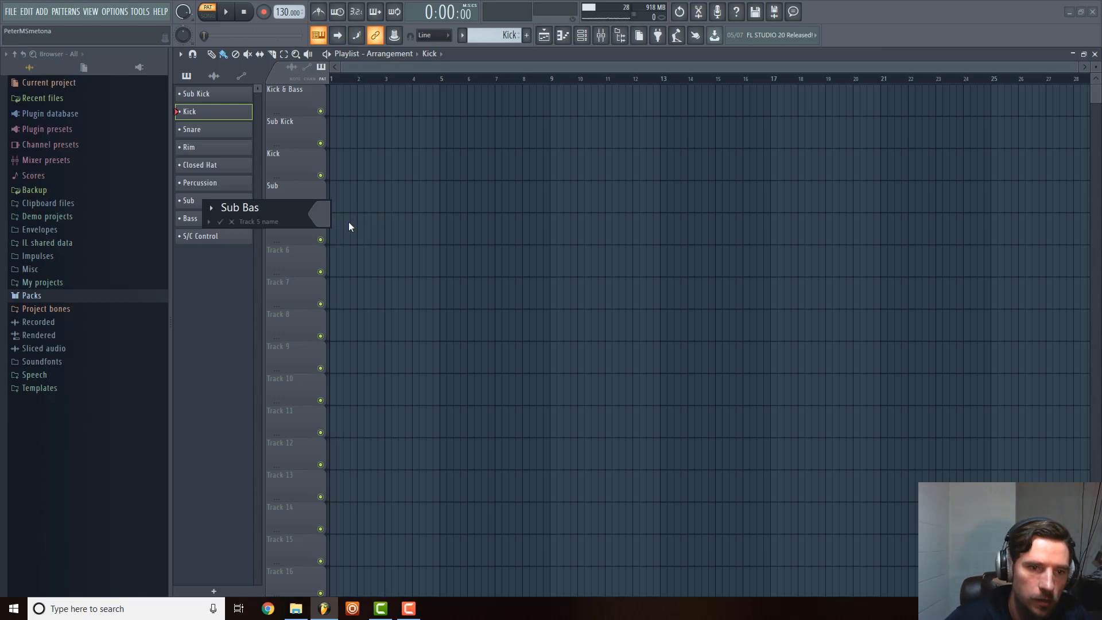
key("BackSpace")
key("BackSpace")
key("BackSpace")
key("BackSpace")
key("BackSpace")
key("BackSpace")
key("BackSpace")
type("Bass")
key("Return")
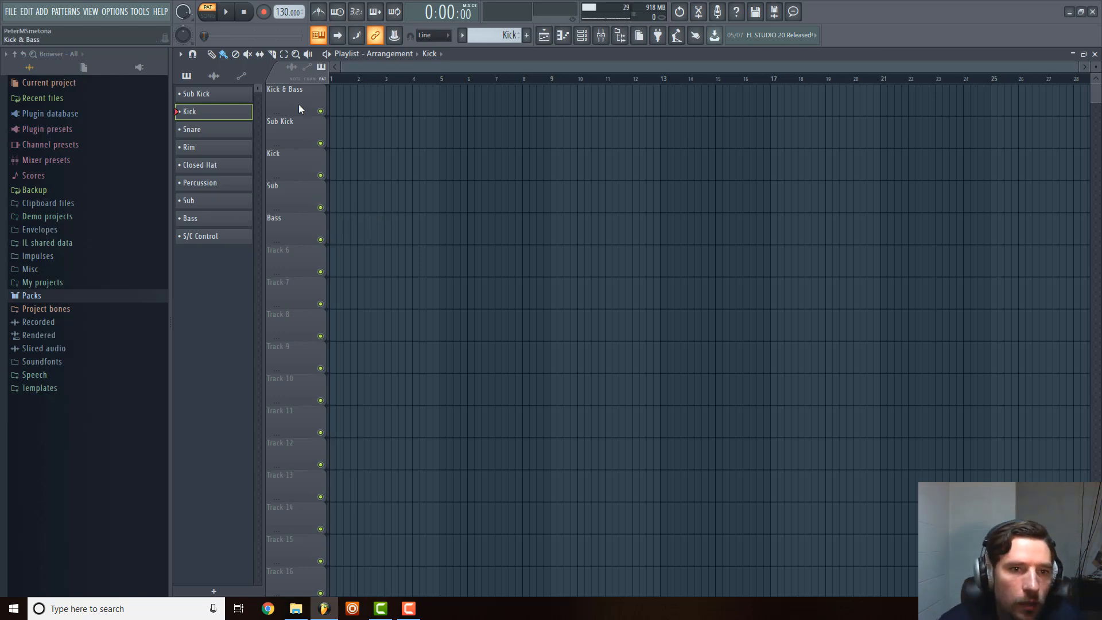
Group the Sub Kick, Kick, Sub and Bass playlist tracks under the Kick & Bass track.
right_click(295, 129)
key("g")
right_click(291, 162)
key("g")
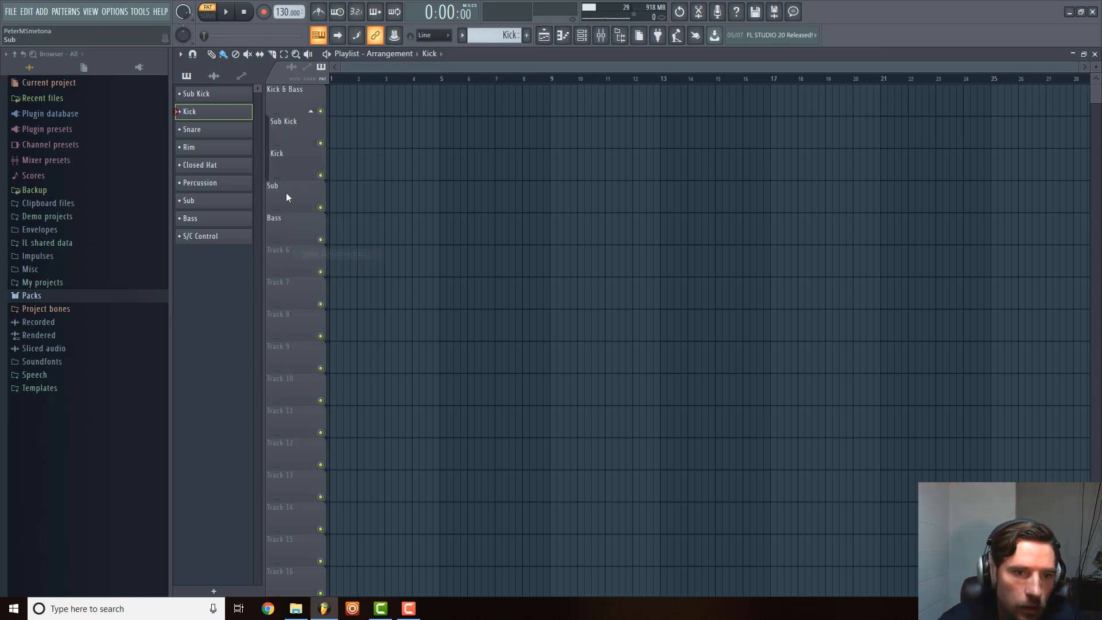
right_click(286, 193)
key("g")
right_click(283, 222)
key("g")
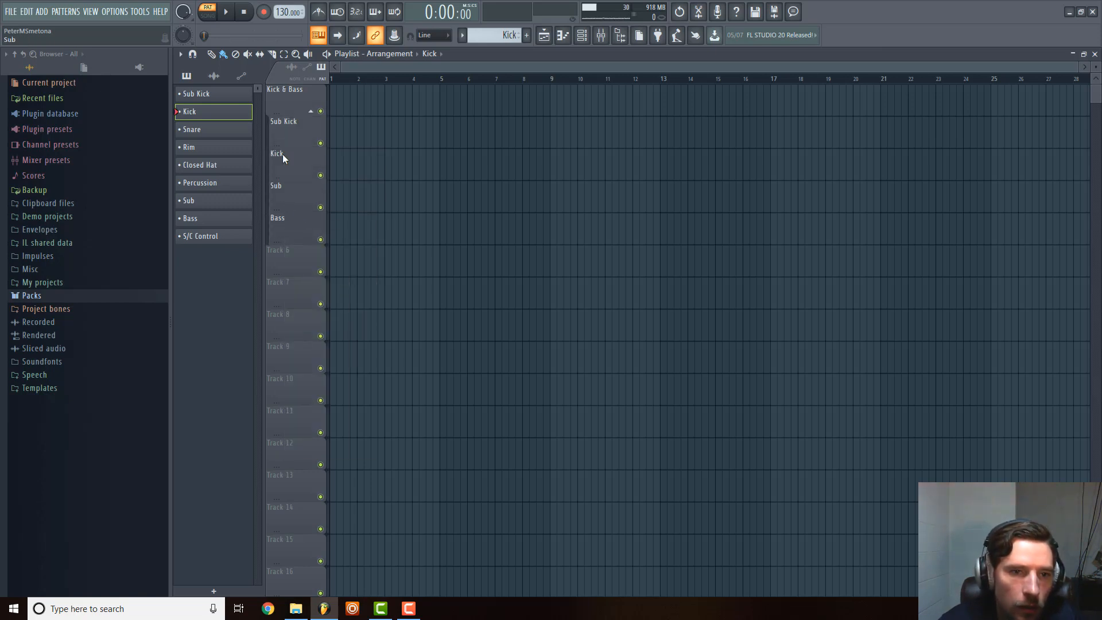
mouse_move(270, 115)
left_mouse_down()
mouse_move(270, 96)
mouse_move(269, 109)
left_mouse_up()
mouse_move(269, 143)
left_mouse_down()
mouse_move(270, 118)
mouse_move(271, 127)
left_mouse_up()
left_click(296, 90)
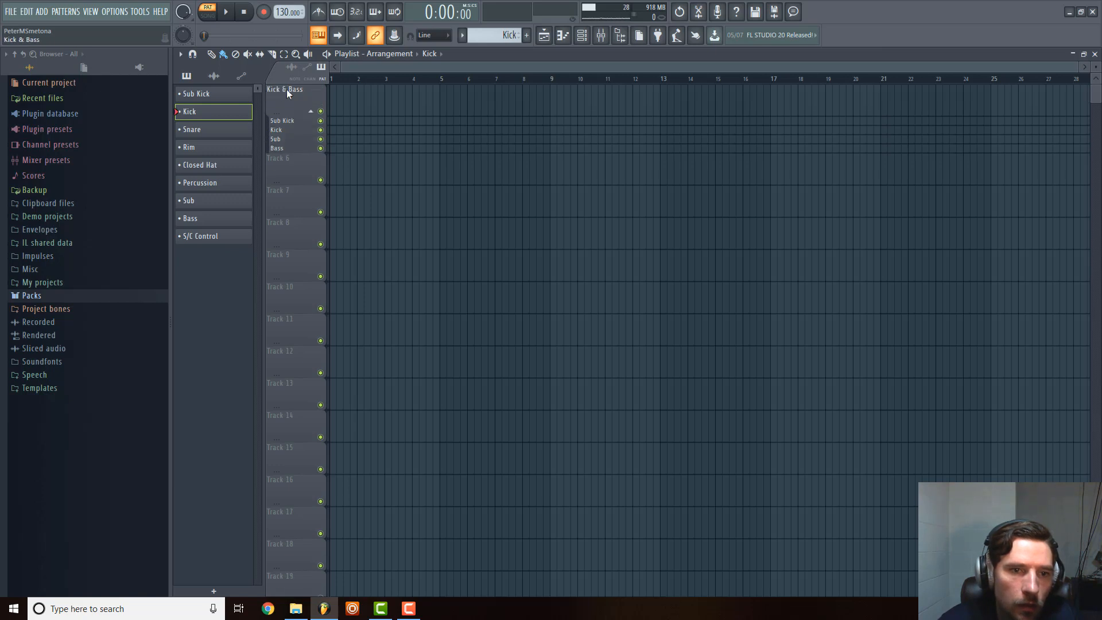
key("ctrl+z")
key("ctrl+z")
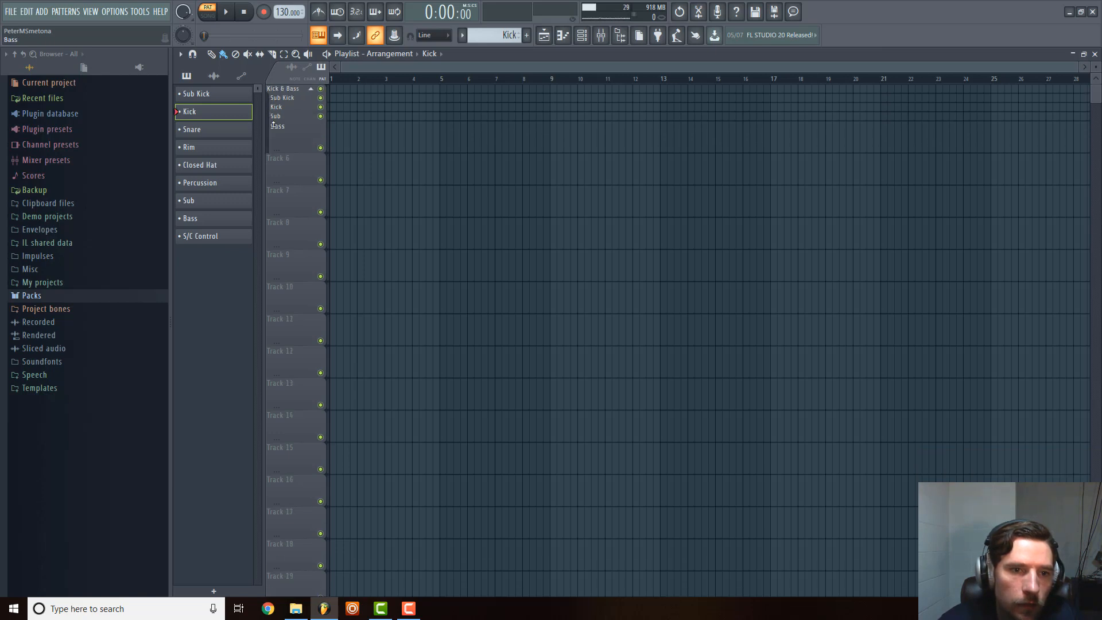
left_click(268, 131)
left_click(269, 91)
left_click(269, 124)
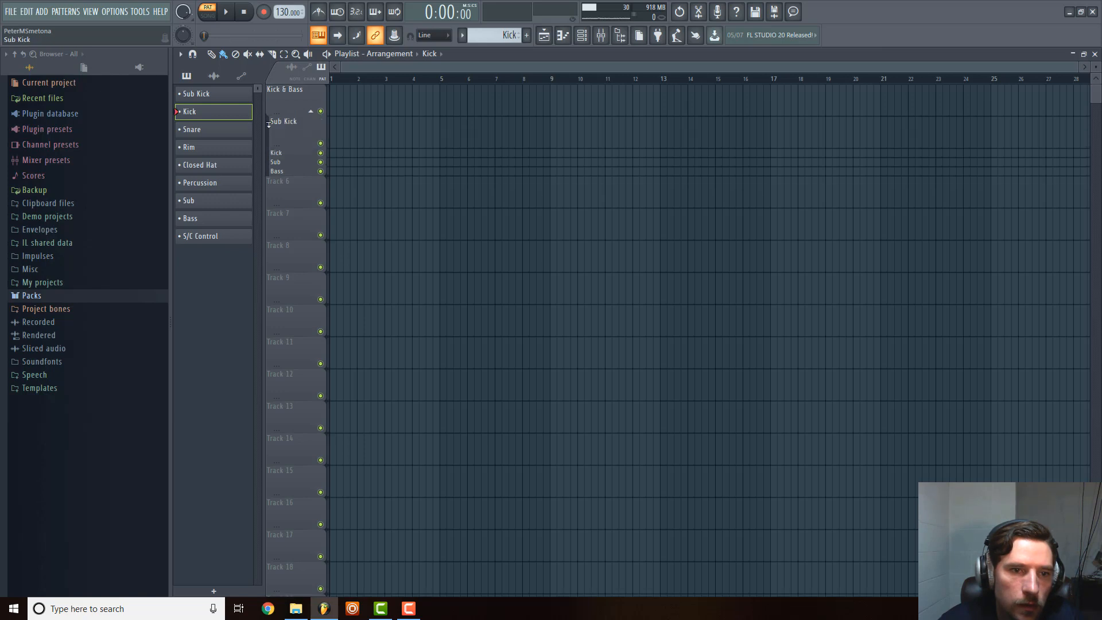
left_click(269, 154)
left_click(270, 183)
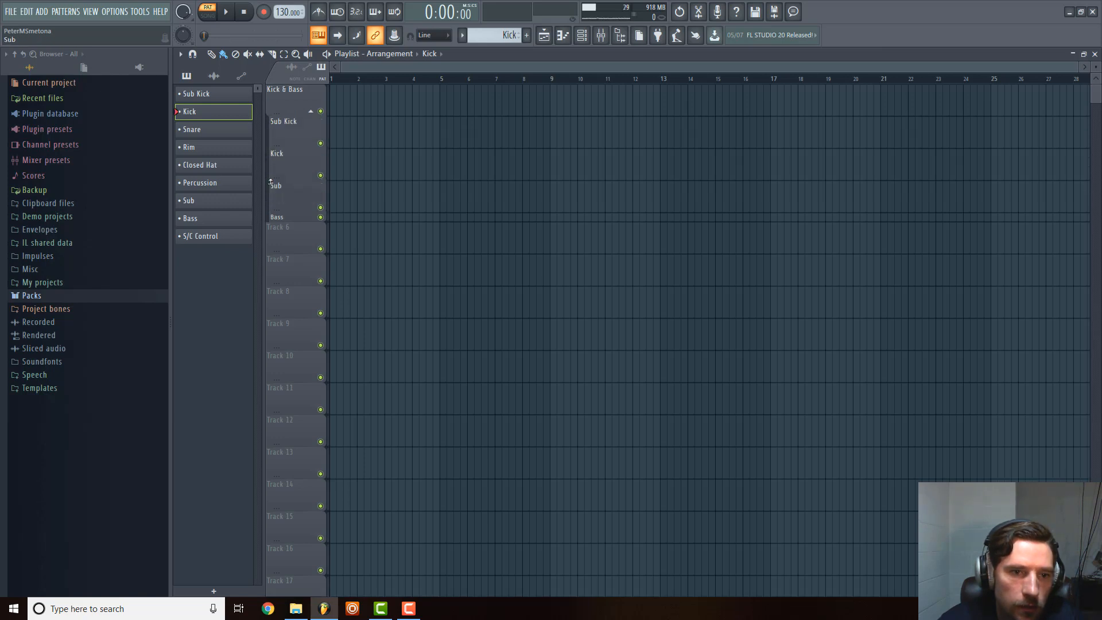
left_click(272, 217)
Color the Kick & Bass playlist track dark red.
right_click(283, 98)
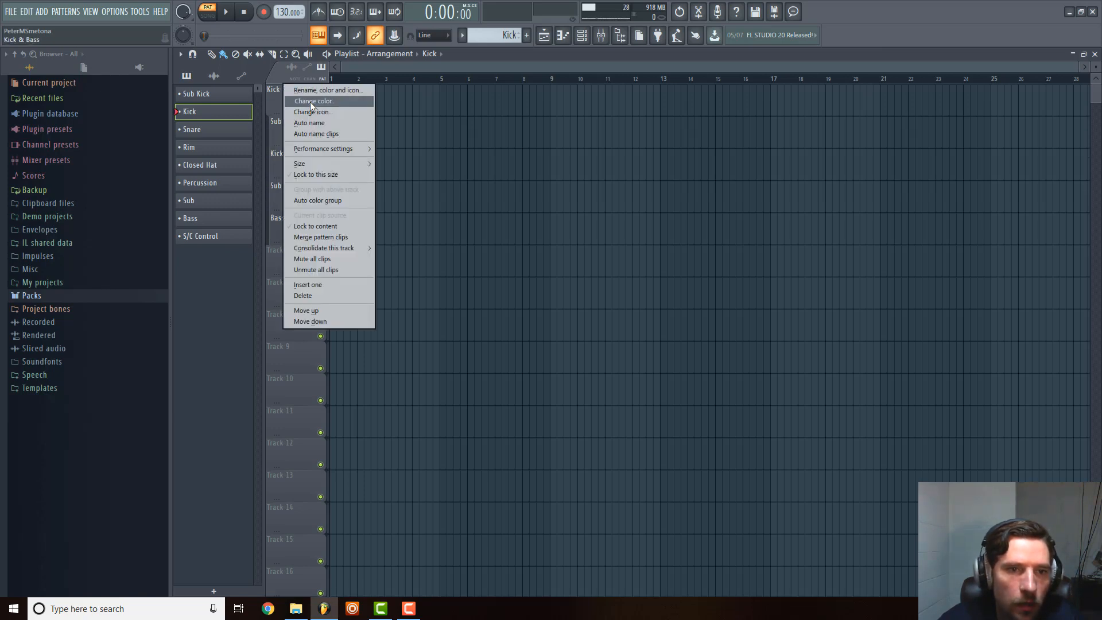
left_click(313, 102)
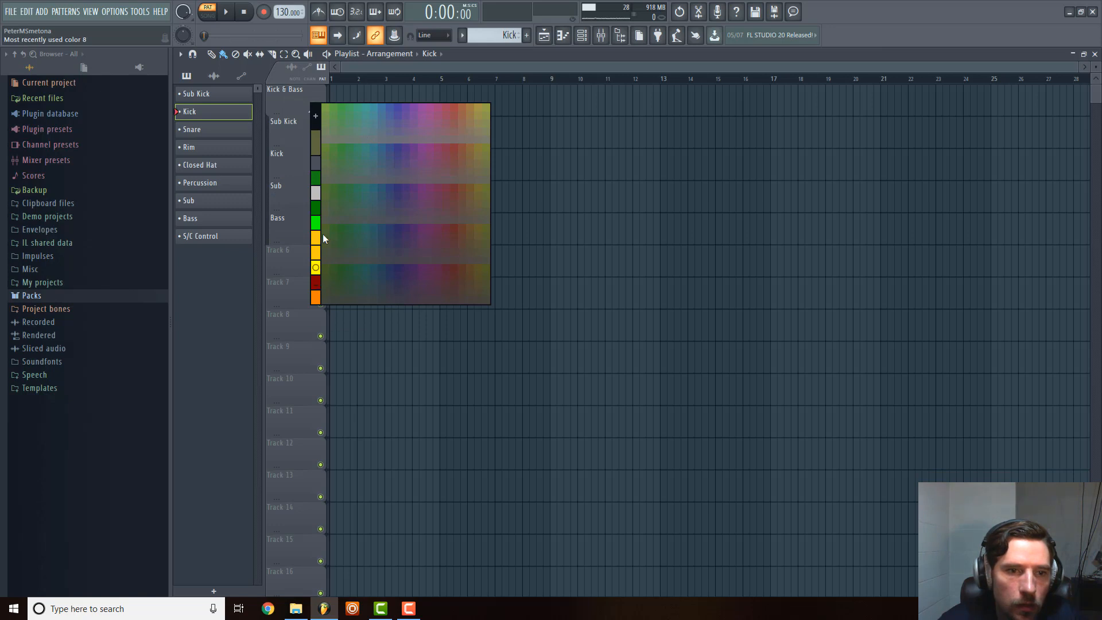
left_click(316, 283)
right_click(287, 119)
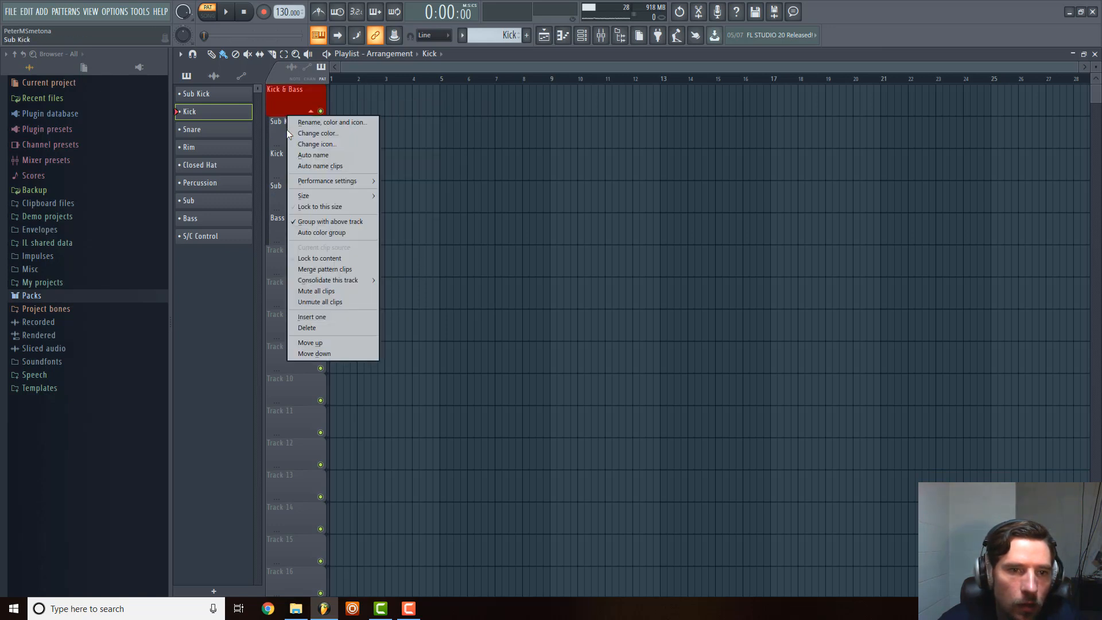
right_click(291, 99)
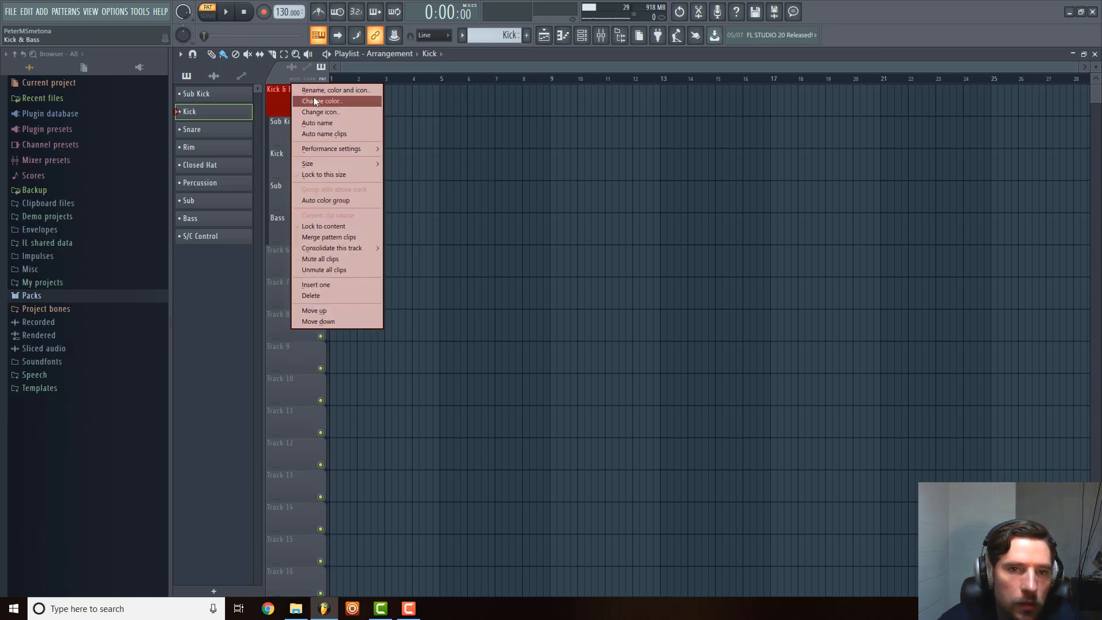
Check the group colors in the mixer and recolor the Kick & Bass playlist track dark blue.
left_click(601, 36)
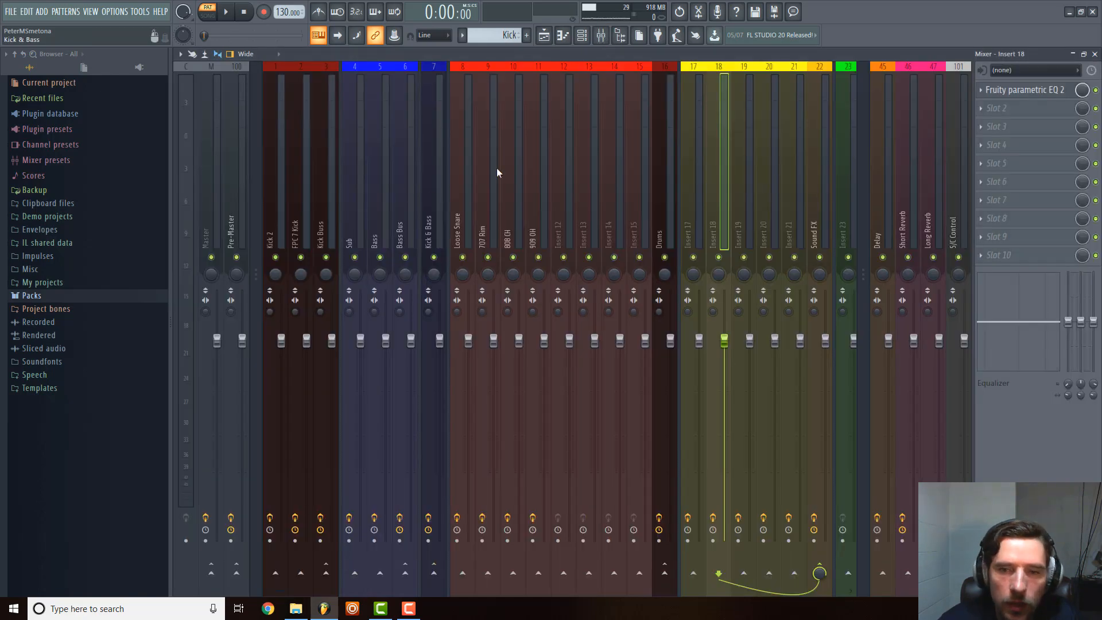
key("F9")
right_click(282, 103)
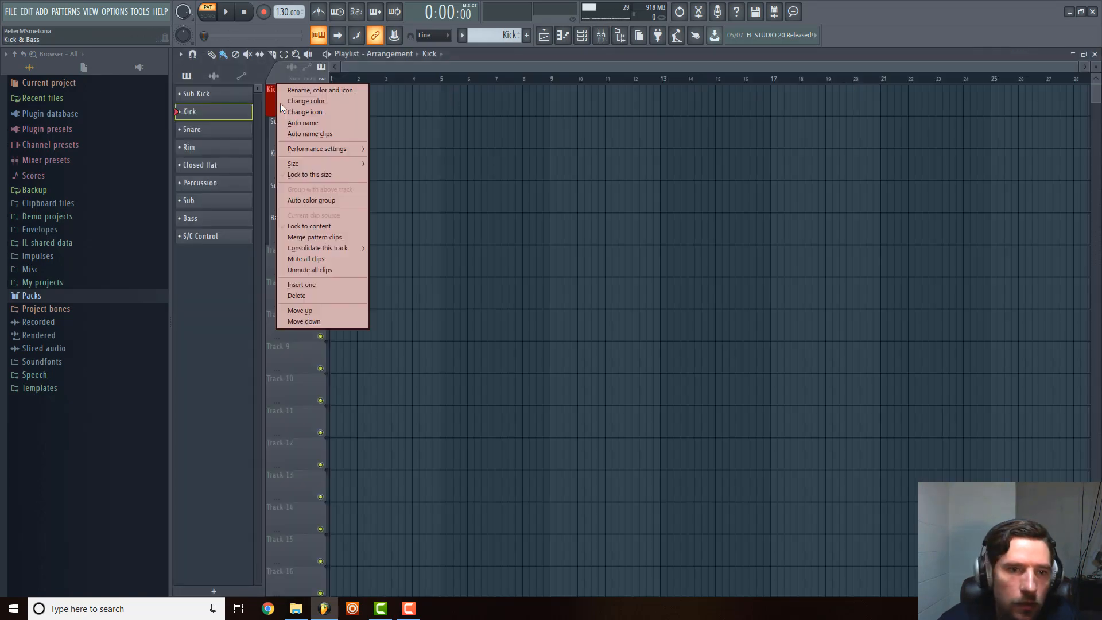
left_click(313, 101)
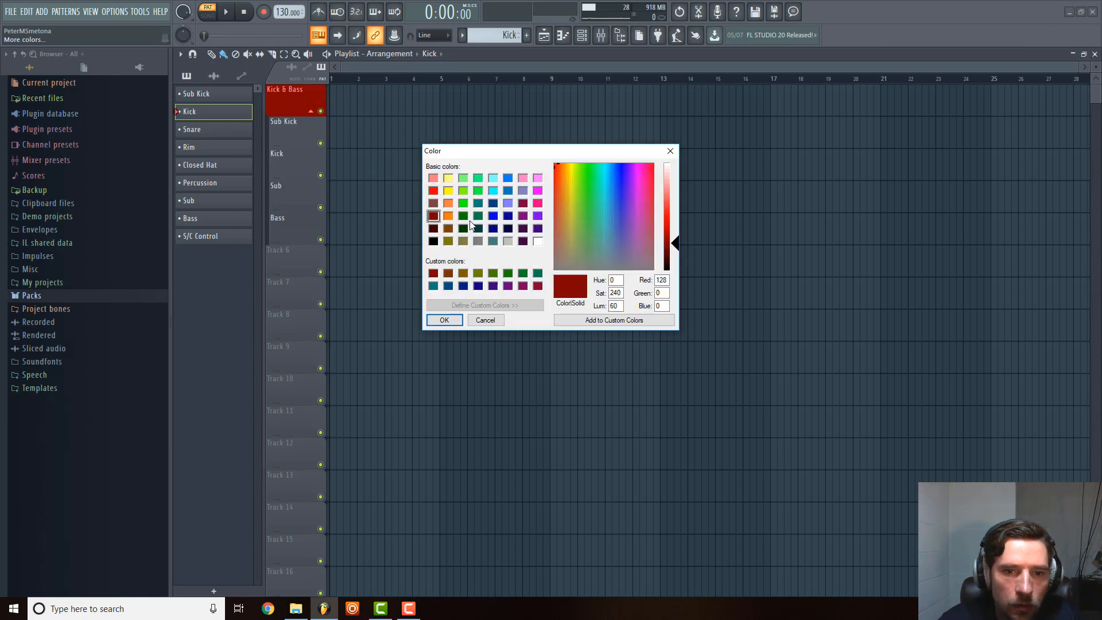
left_click(493, 230)
left_click(444, 320)
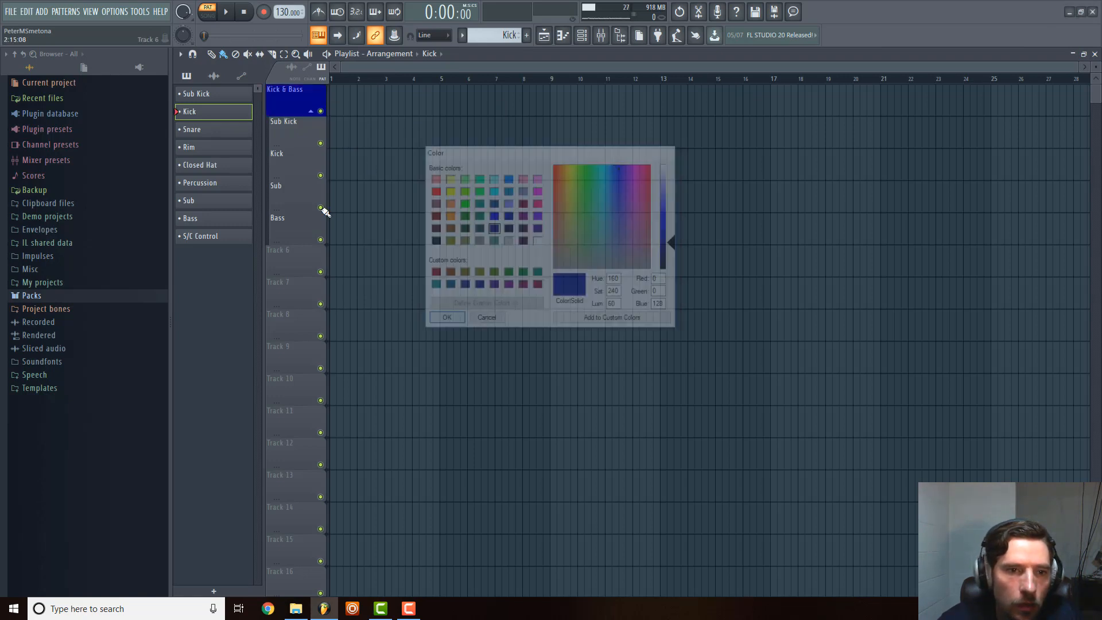
Color the Sub Kick and Kick playlist tracks dark red, using the recently used color.
right_click(288, 115)
left_click(333, 134)
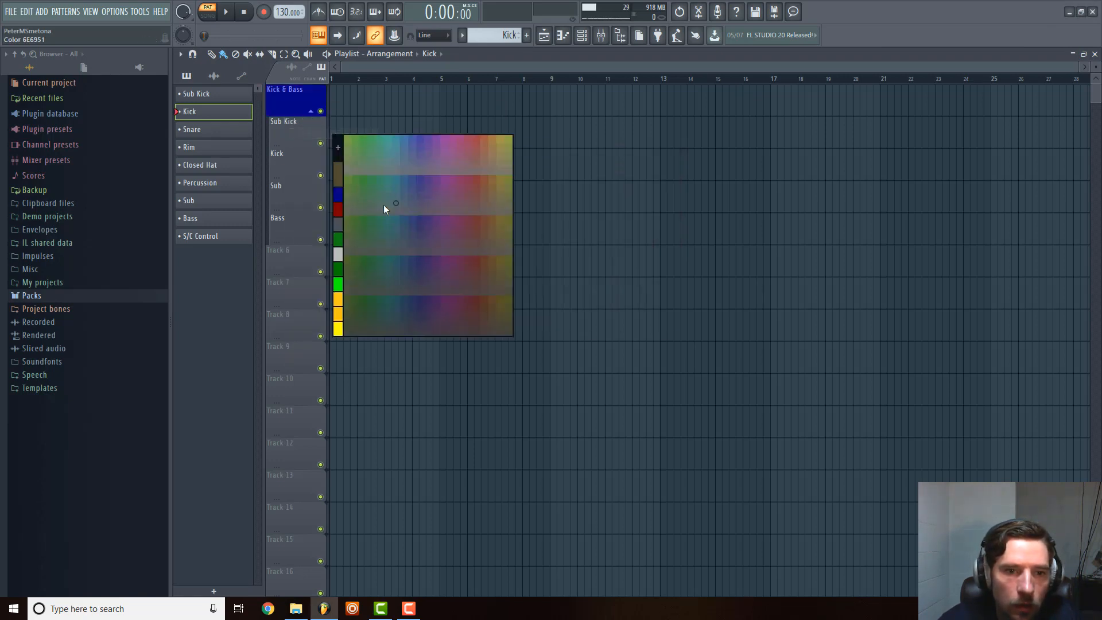
left_click(338, 212)
right_click(296, 150)
left_click(339, 166)
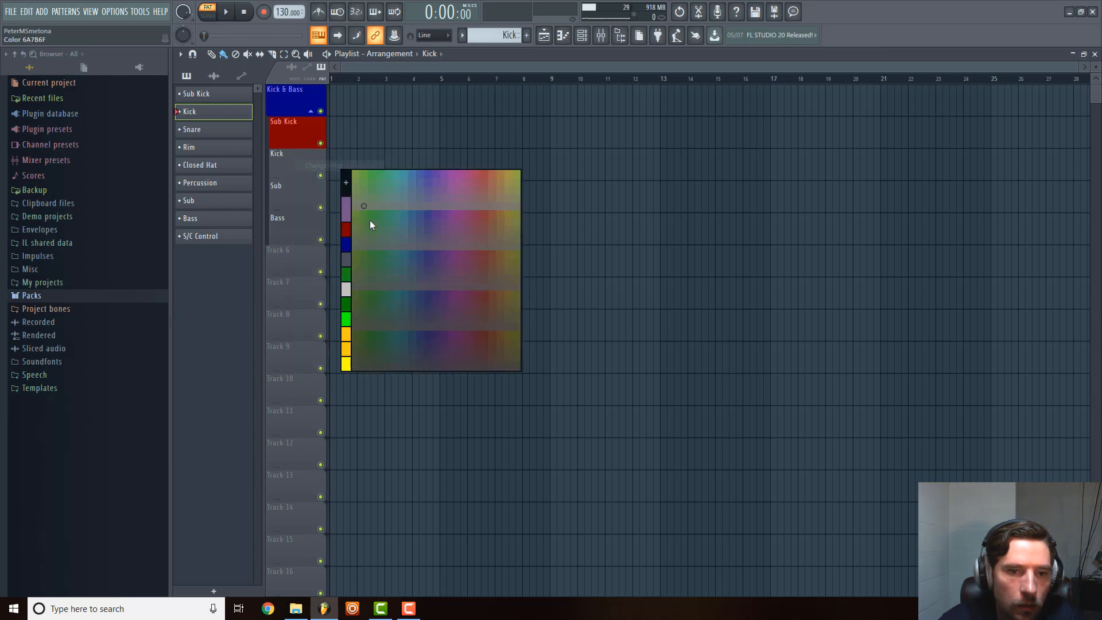
left_click(346, 235)
Color the Sub playlist track bright blue (red 0, green 0, blue 255).
right_click(298, 202)
left_click(335, 200)
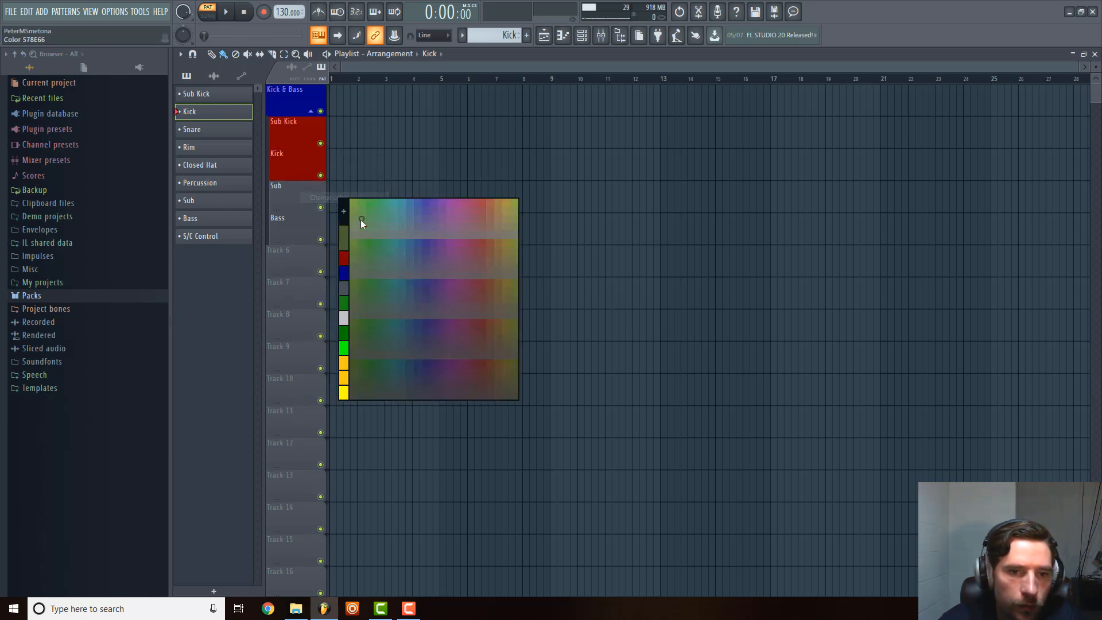
left_click(346, 226)
left_click(495, 216)
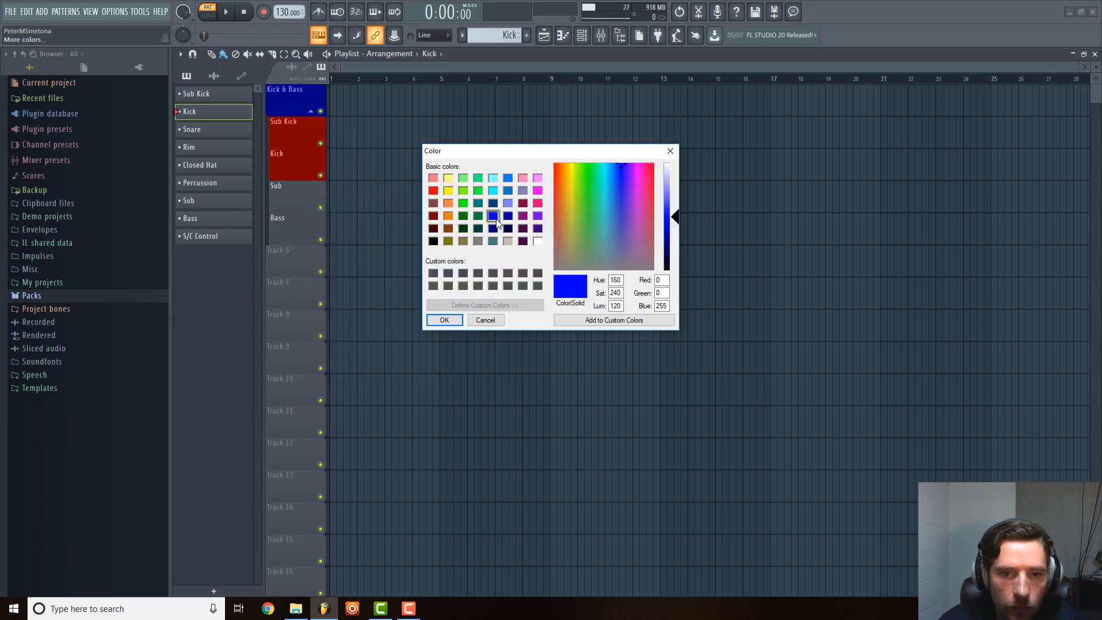
left_click(444, 320)
Color the Bass playlist track bright blue, using the recently used color.
right_click(282, 213)
left_click(321, 230)
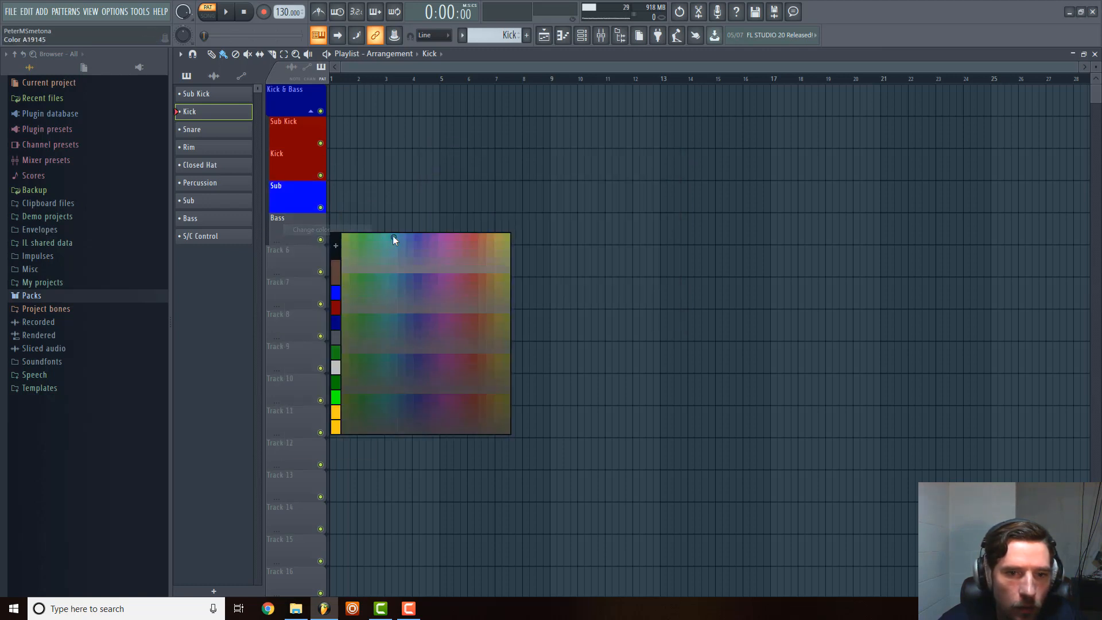
left_click(345, 299)
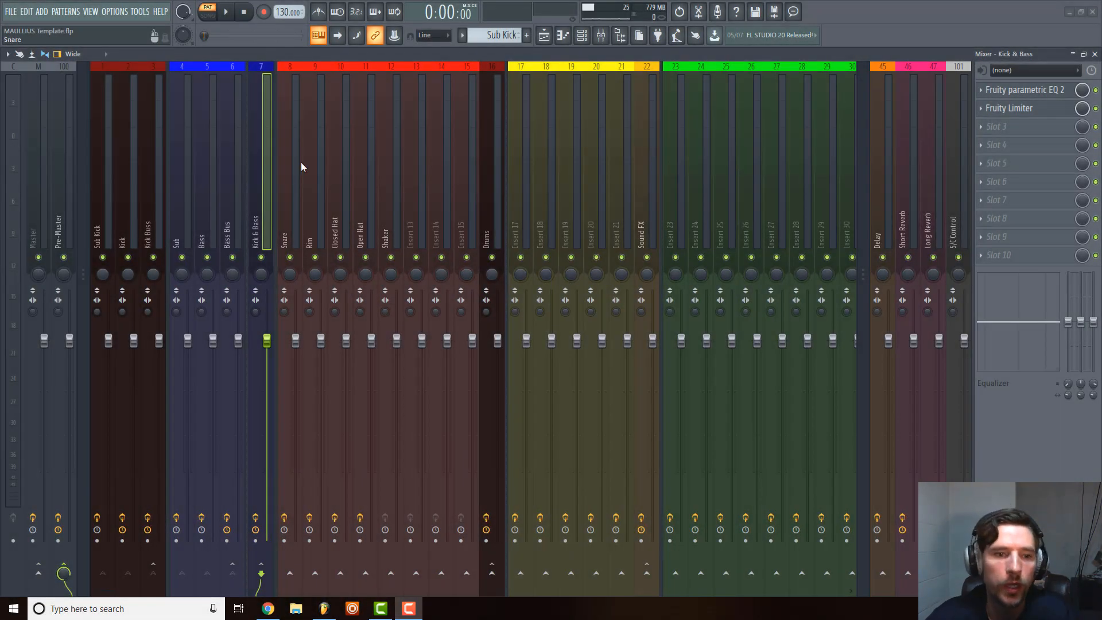
Rename the Kick & Bass mixer track as Kick & Bass Buss.
scroll(304, 168, "up", 1)
scroll(305, 167, "down", 10)
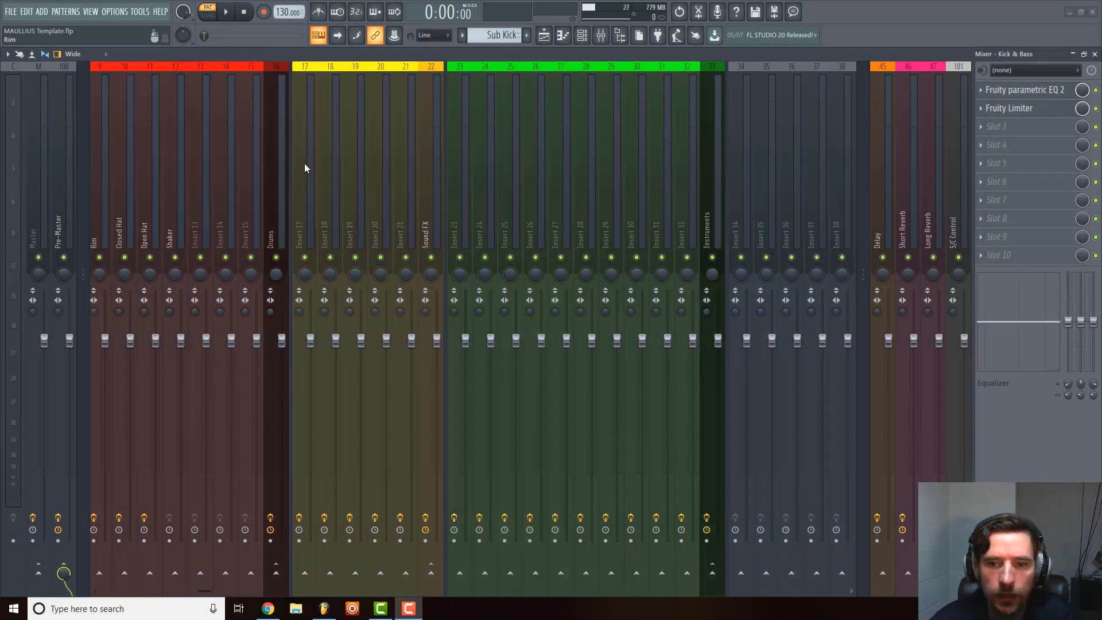
scroll(367, 153, "up", 10)
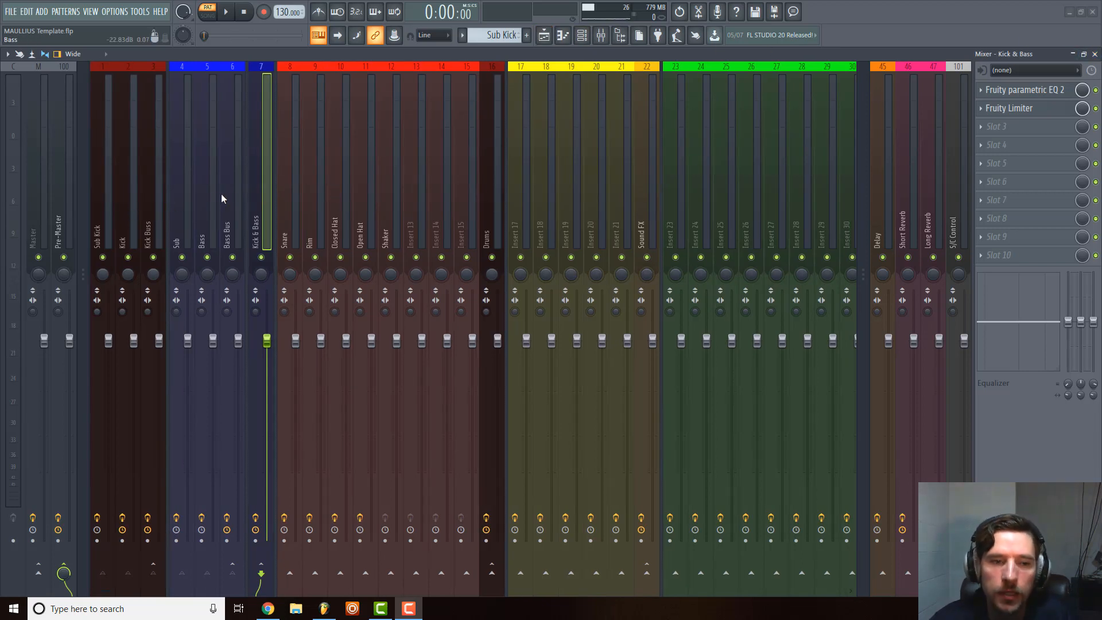
right_click(274, 204)
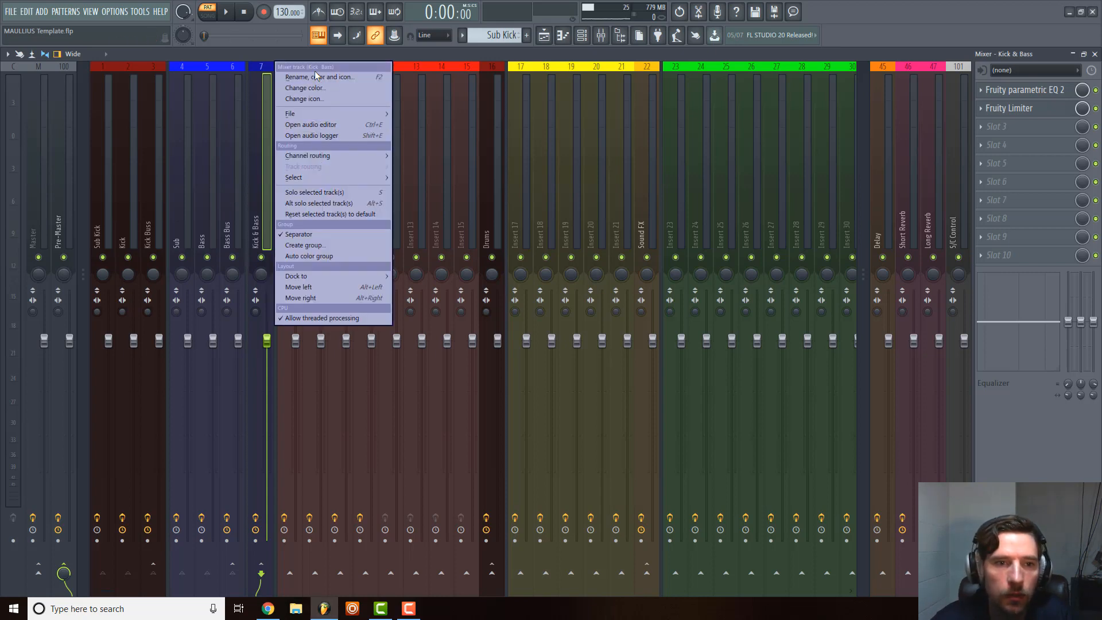
left_click(299, 76)
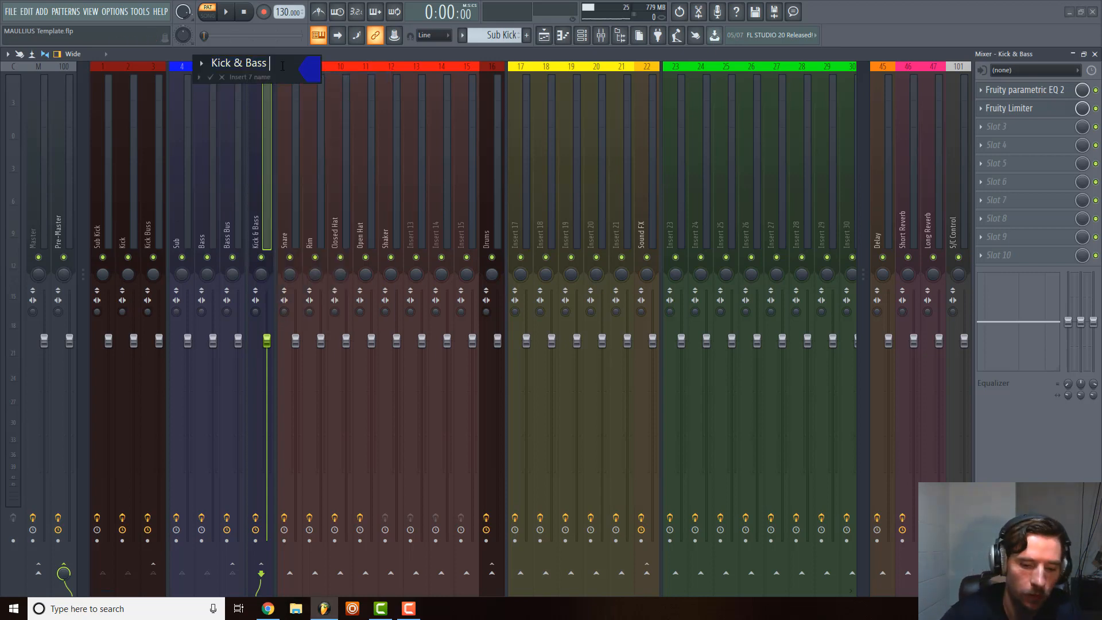
type("Buss")
key("Return")
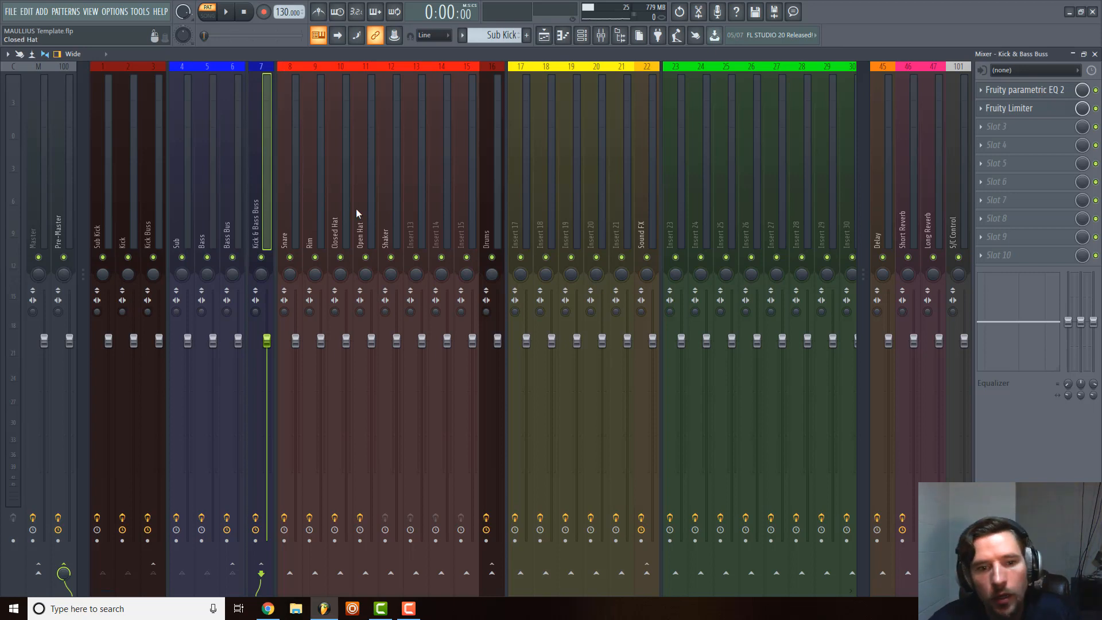
Examine the finished mixer groups and the effects loaded on the Pre-Master, kick, sound FX, instrument and Rim tracks.
scroll(384, 203, "right", 3)
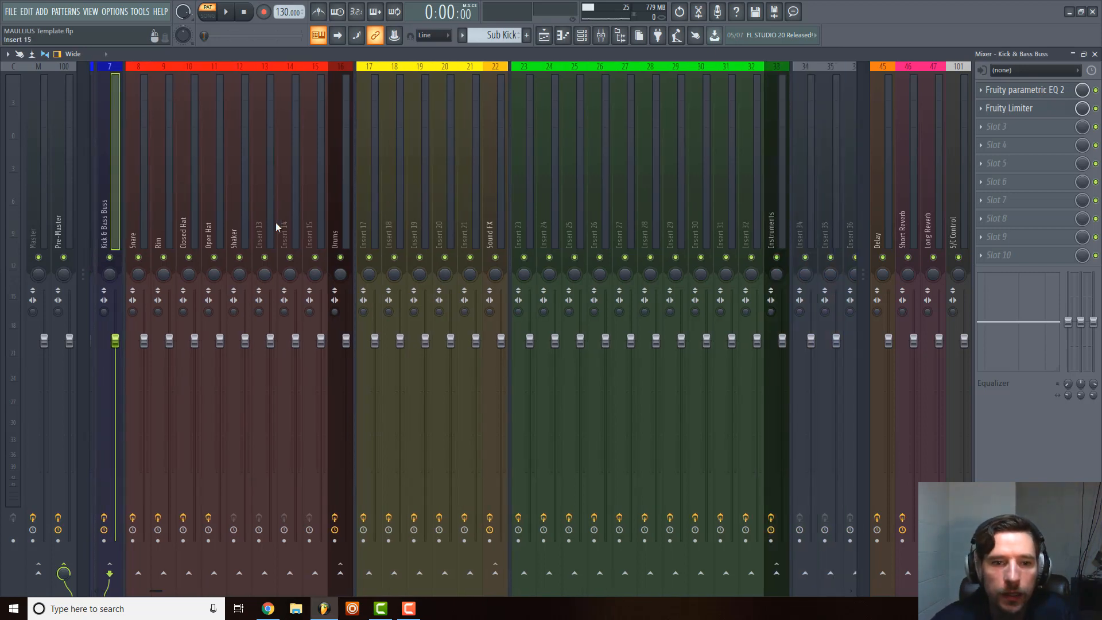
scroll(606, 219, "right", 3)
scroll(613, 218, "left", 6)
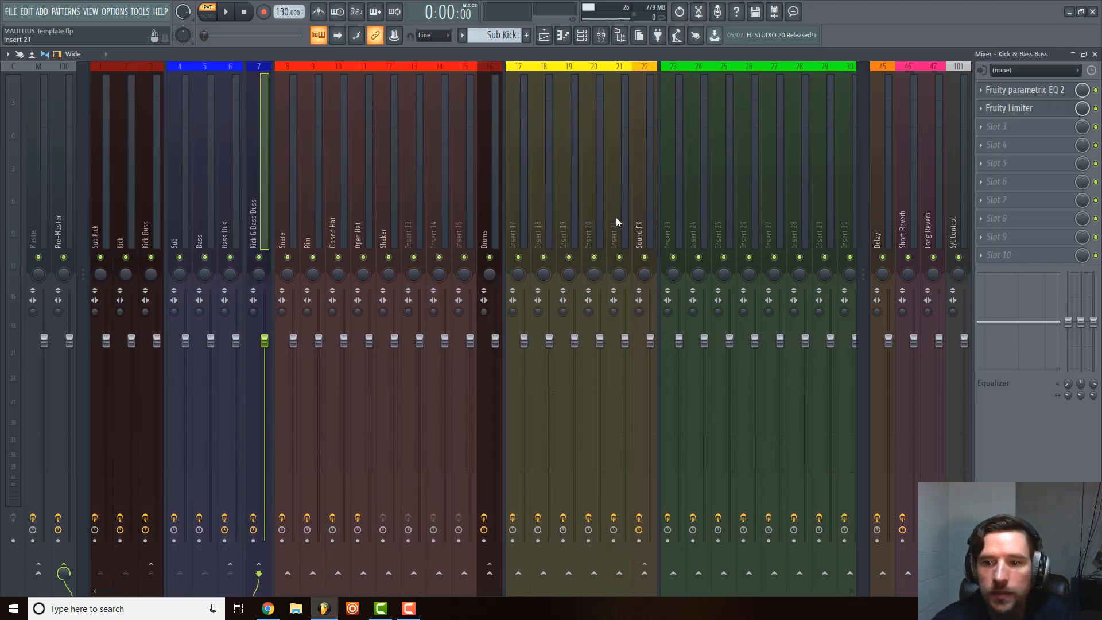
left_click(66, 228)
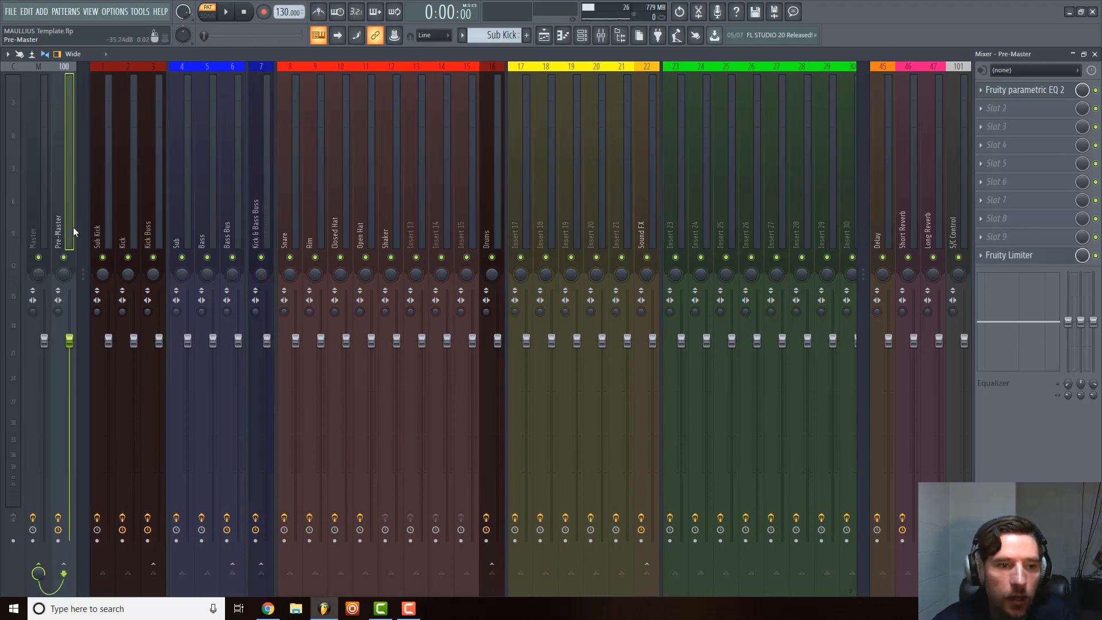
left_click(108, 219)
left_click(577, 202)
left_click(629, 194)
left_click(677, 194)
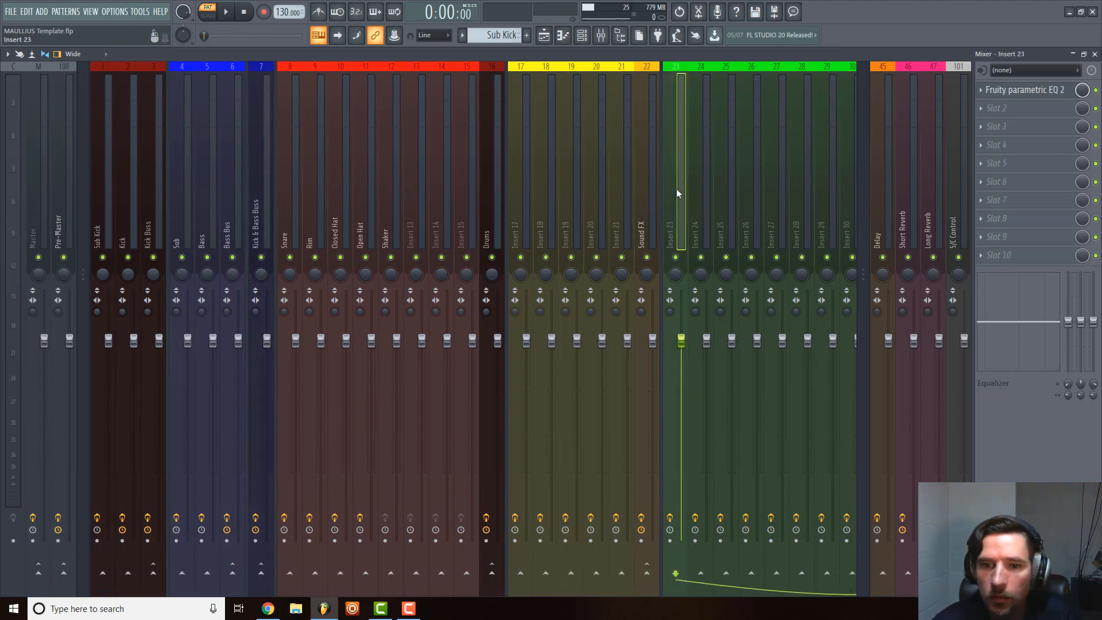
left_click(721, 194)
left_click(304, 172)
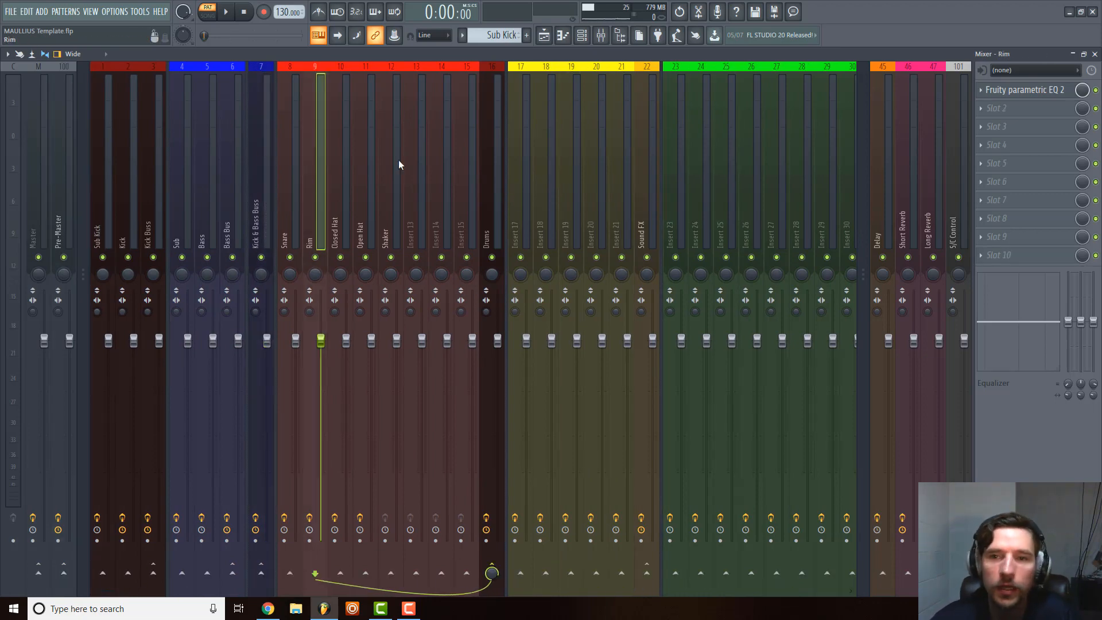
Close the mixer and review the grouped, color-matched tracks in the playlist.
left_click(1095, 54)
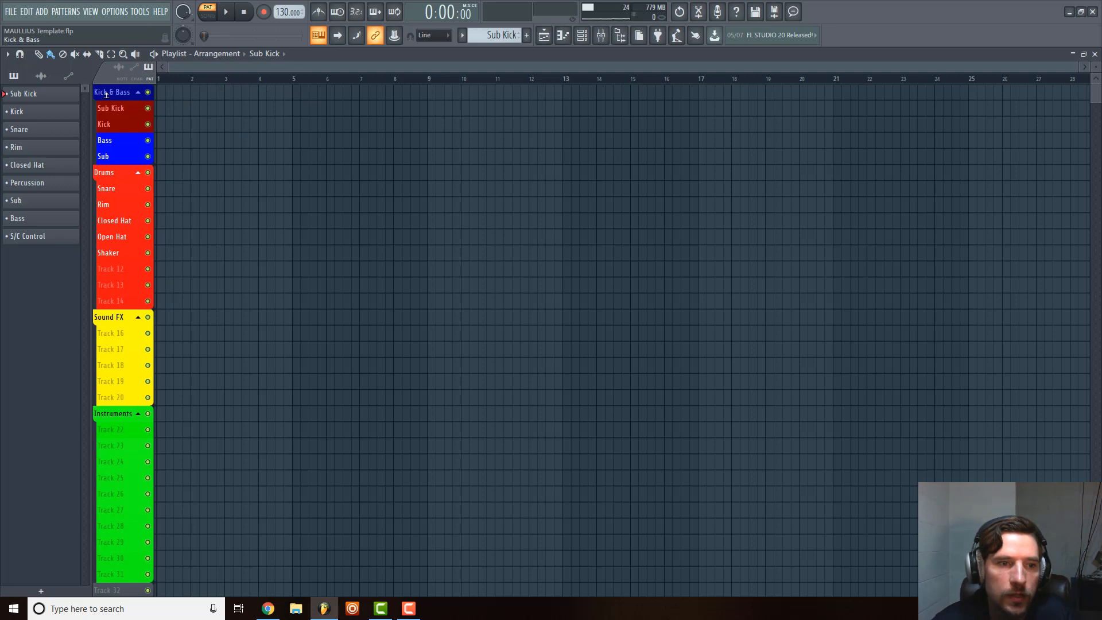
scroll(115, 258, "down", 5)
scroll(161, 446, "up", 5)
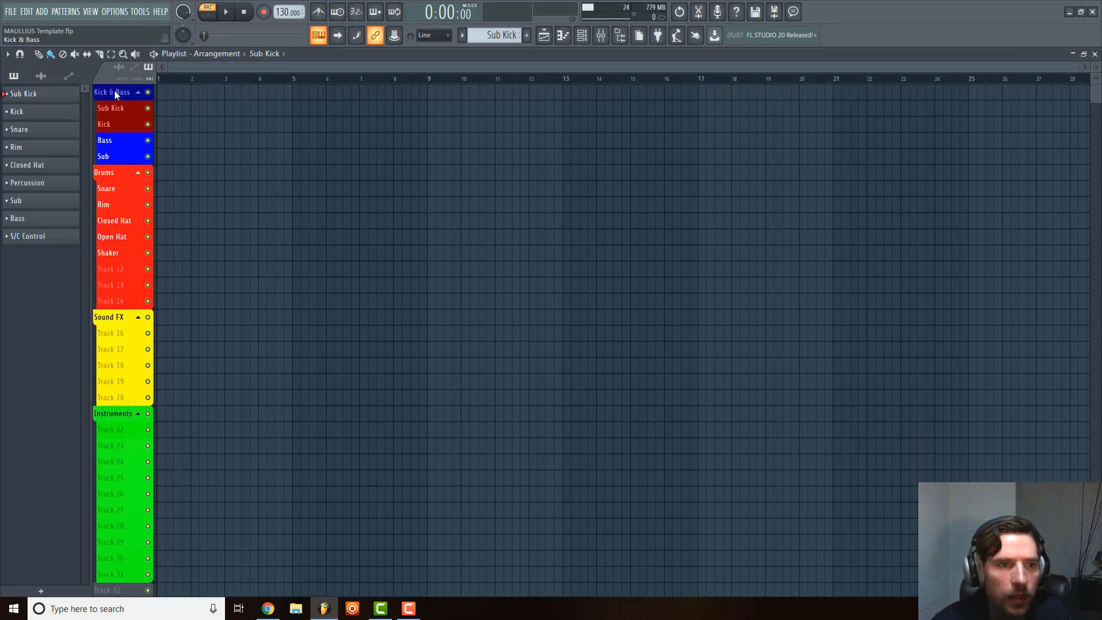
scroll(130, 398, "down", 4)
scroll(132, 397, "up", 4)
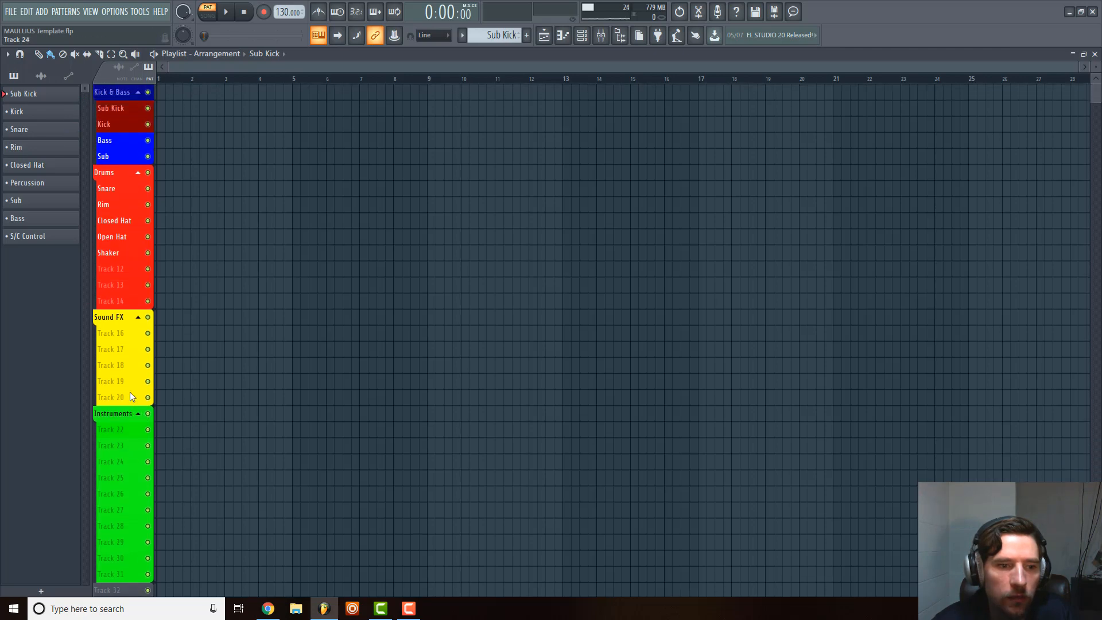
Check the mixer inserts, the channel rack's colored channels and options, and the list of named patterns.
left_click(600, 37)
left_click(436, 211)
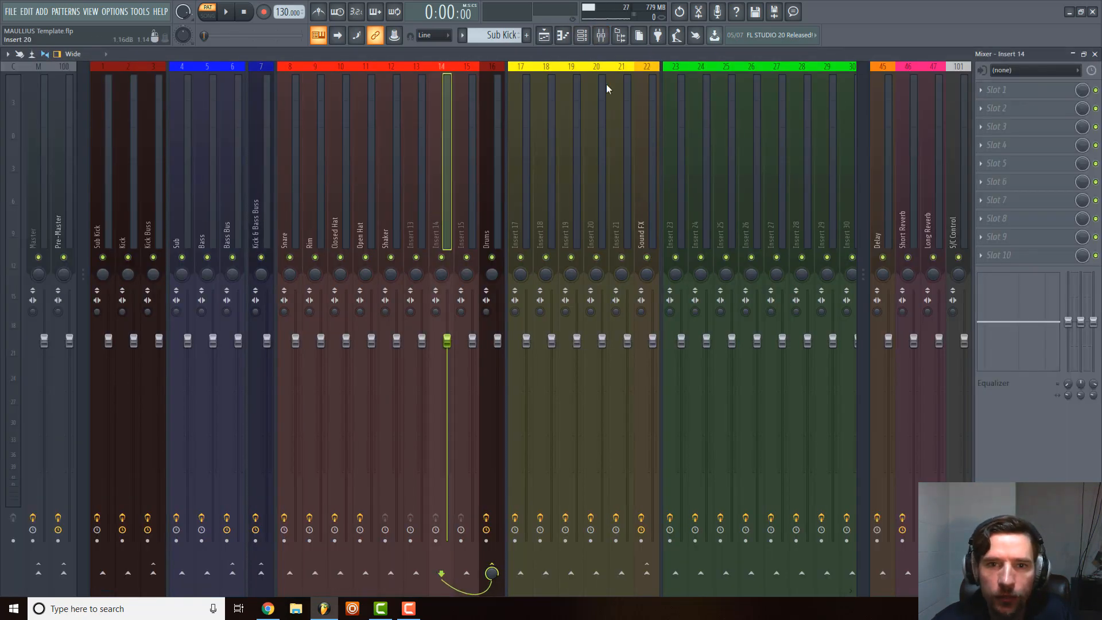
left_click(582, 35)
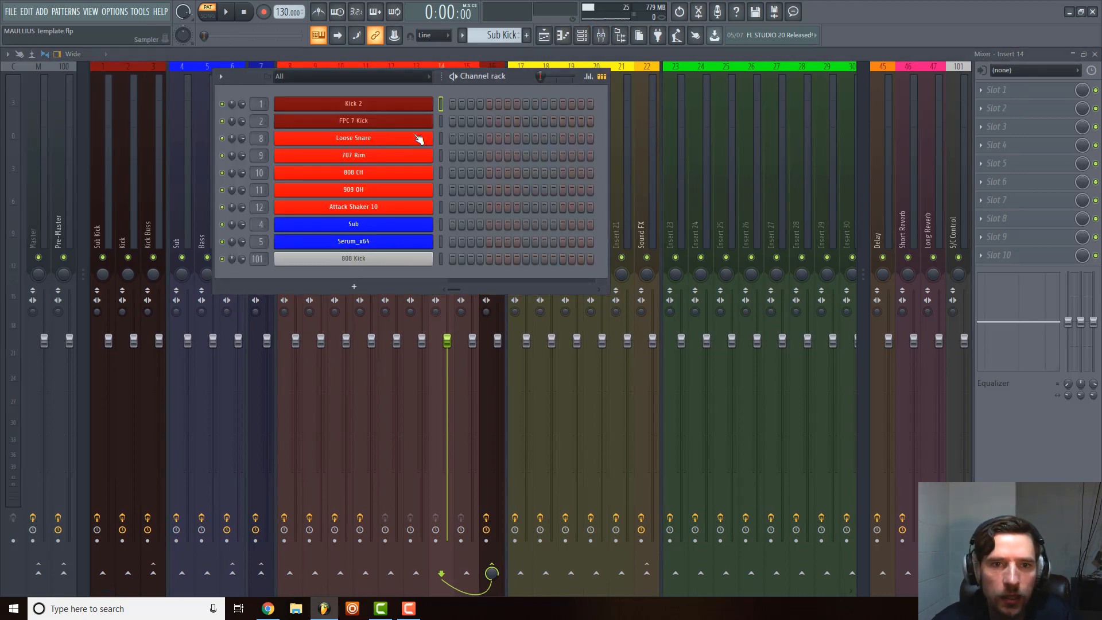
left_click(462, 35)
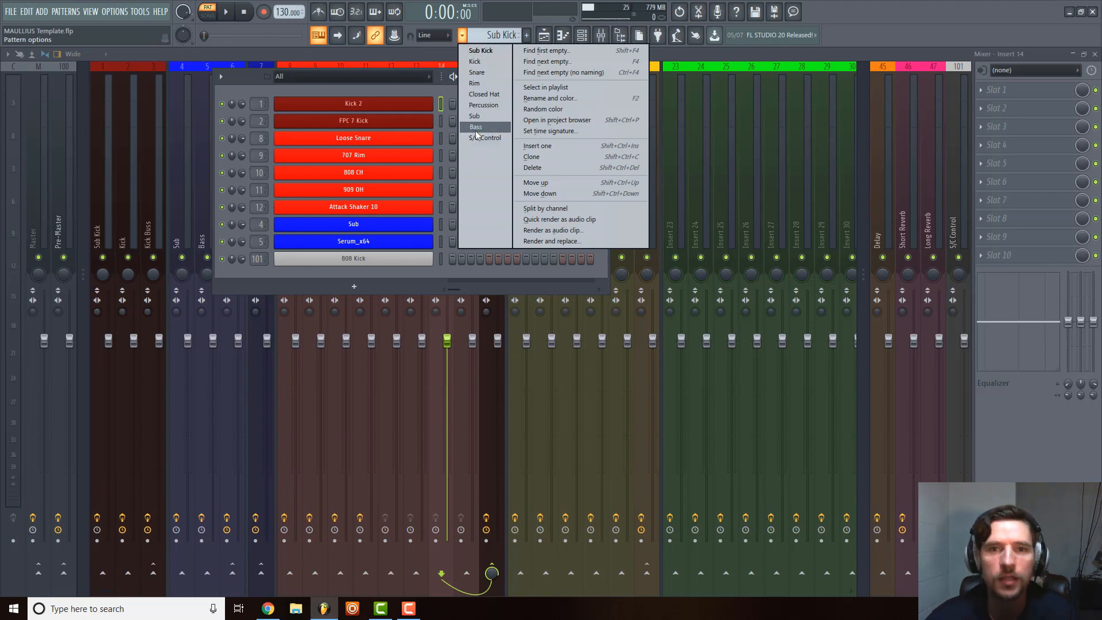
left_click(408, 87)
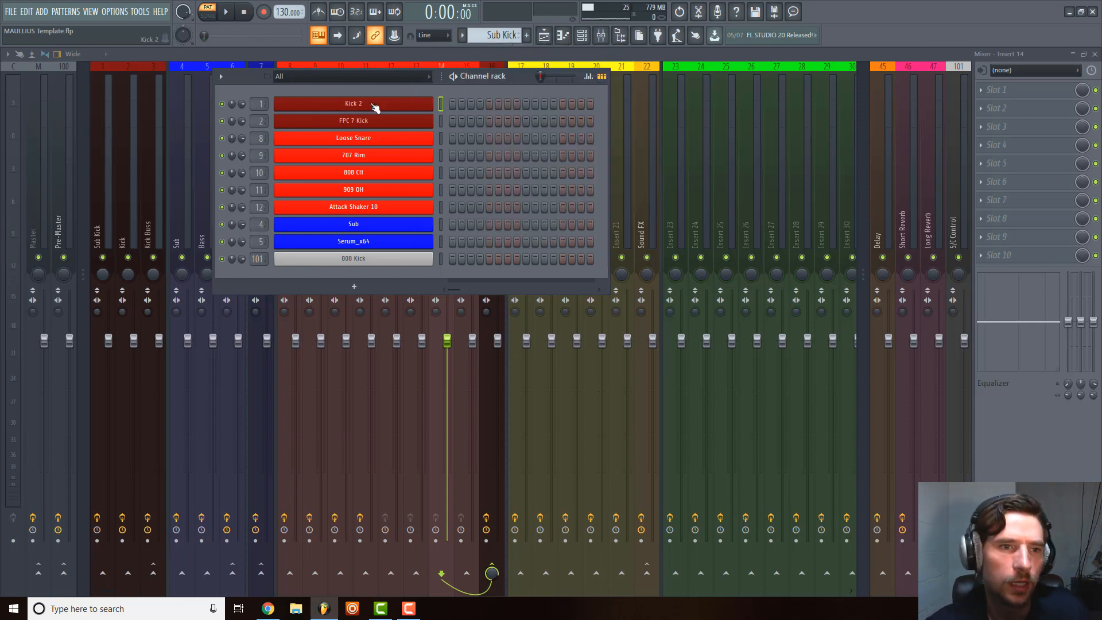
left_click(220, 76)
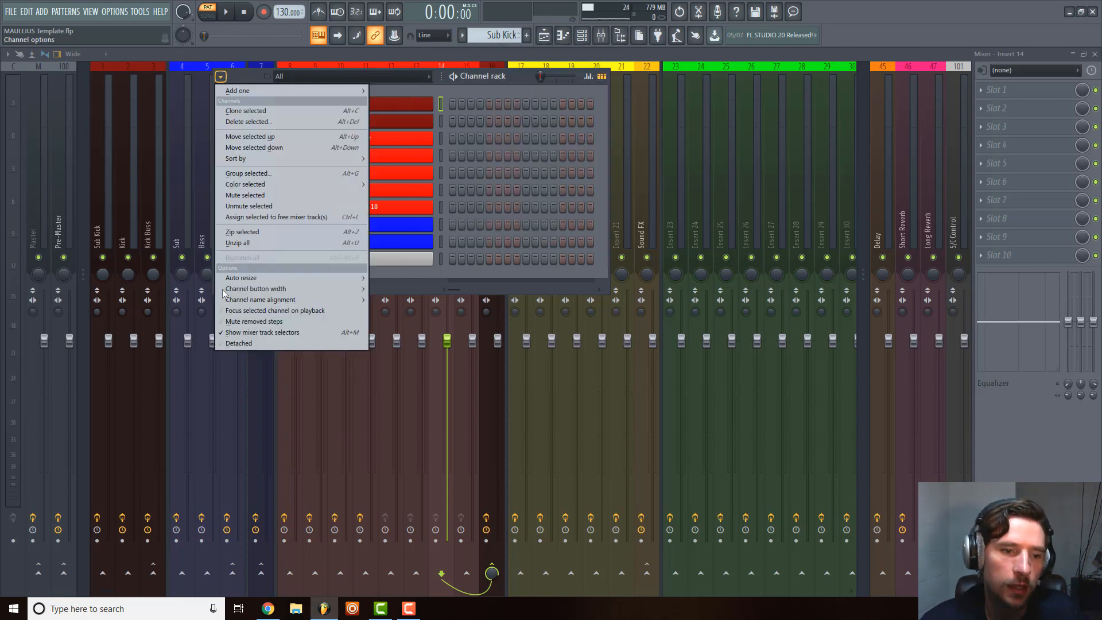
left_click(466, 84)
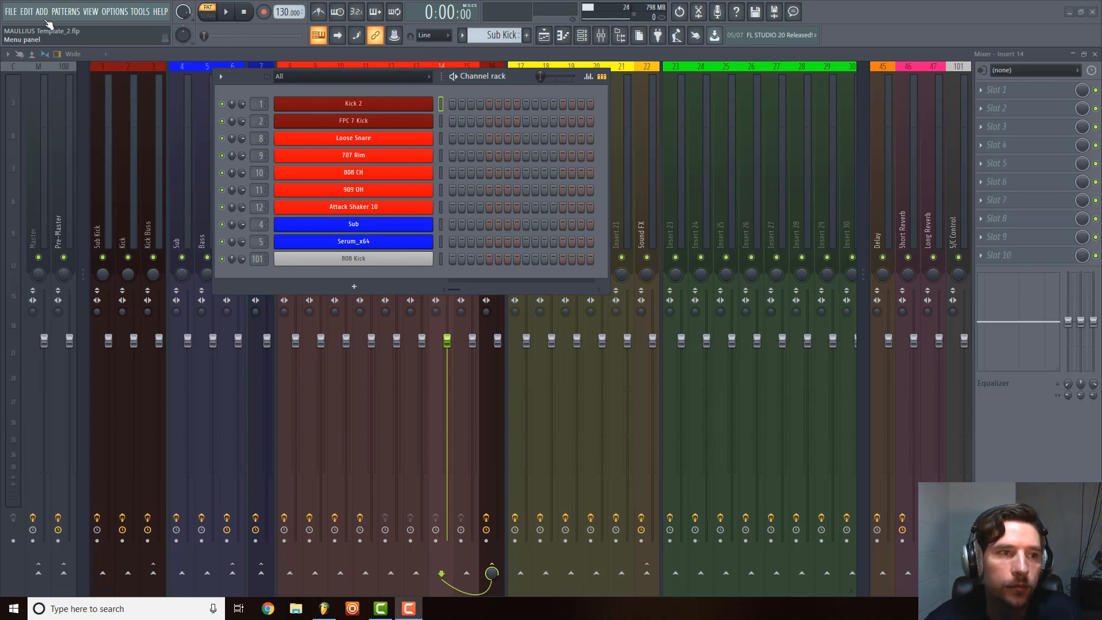
Start saving the project under a new location, with FL Studio song file (*.flp) as the file type.
left_click(14, 12)
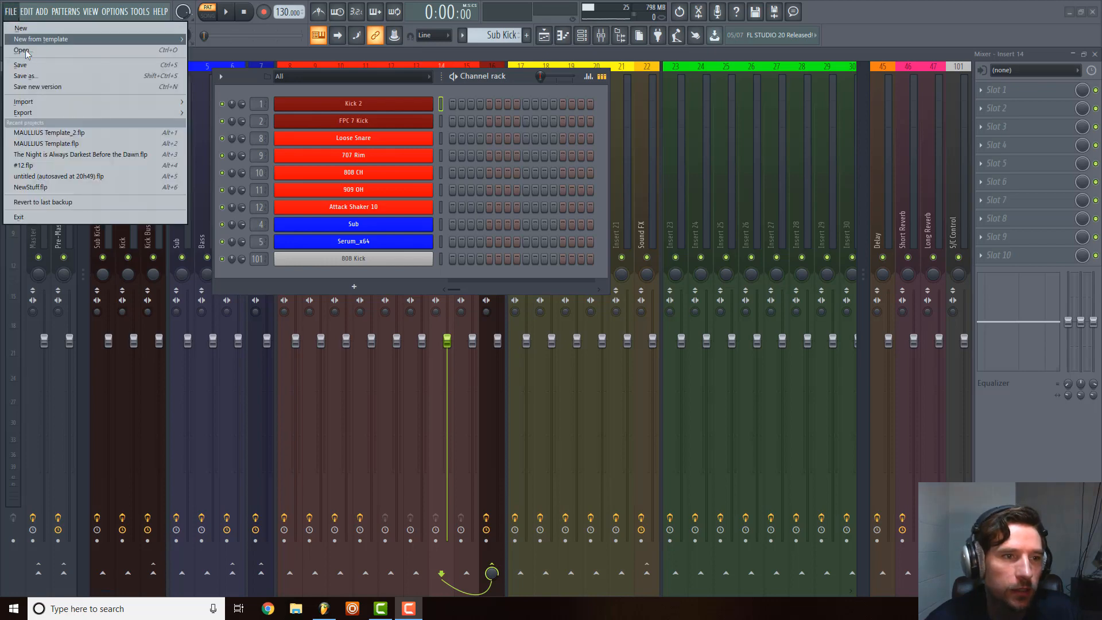
left_click(39, 75)
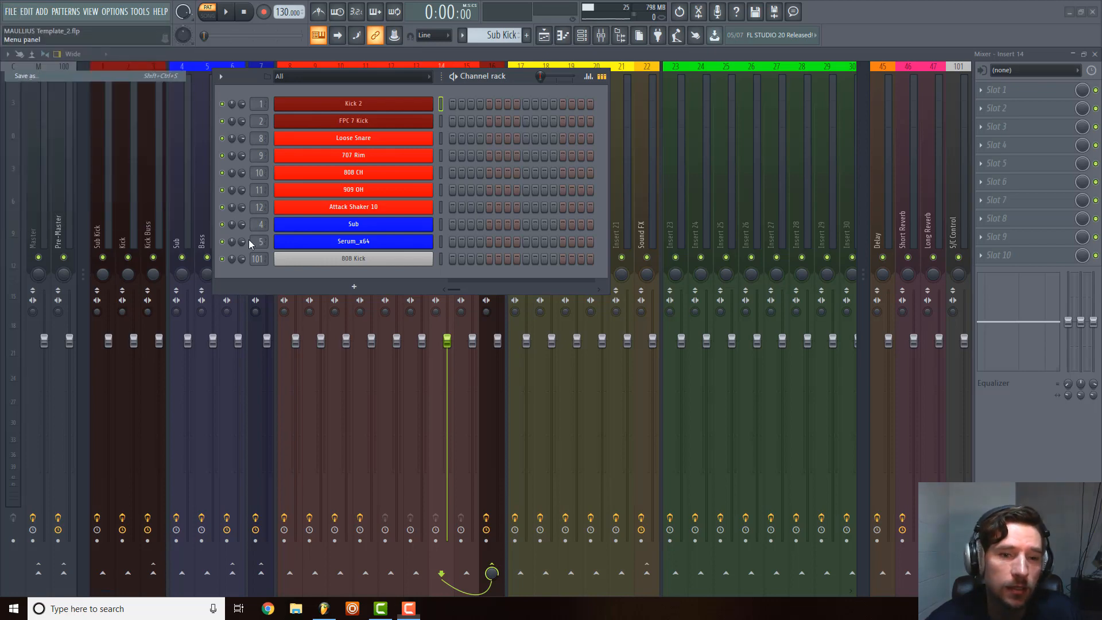
left_click_drag(815, 301, 664, 139)
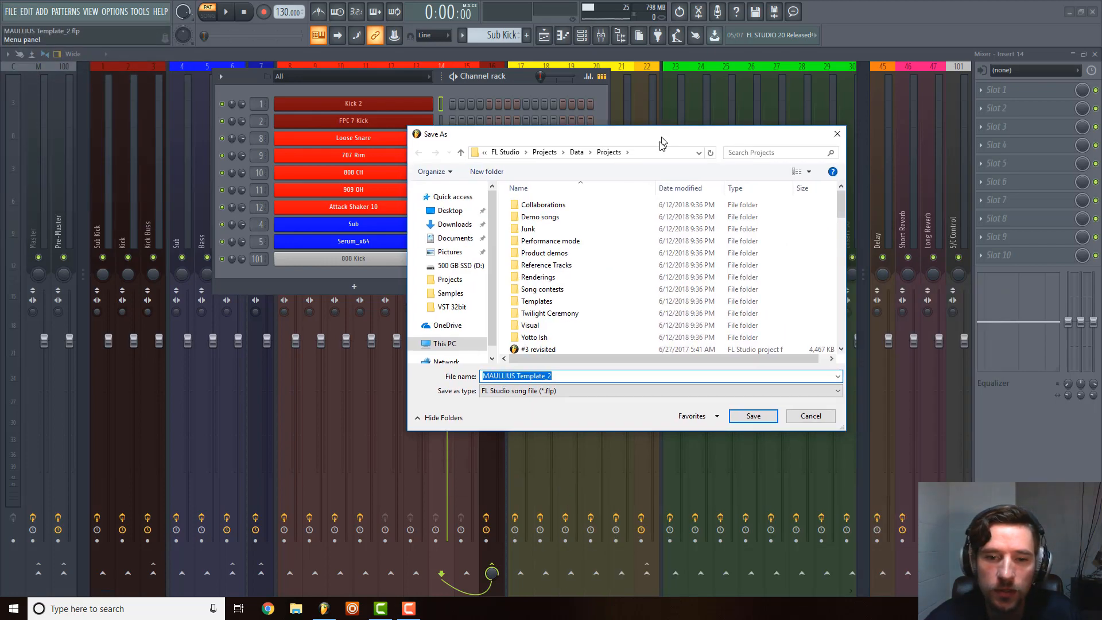
left_click(623, 392)
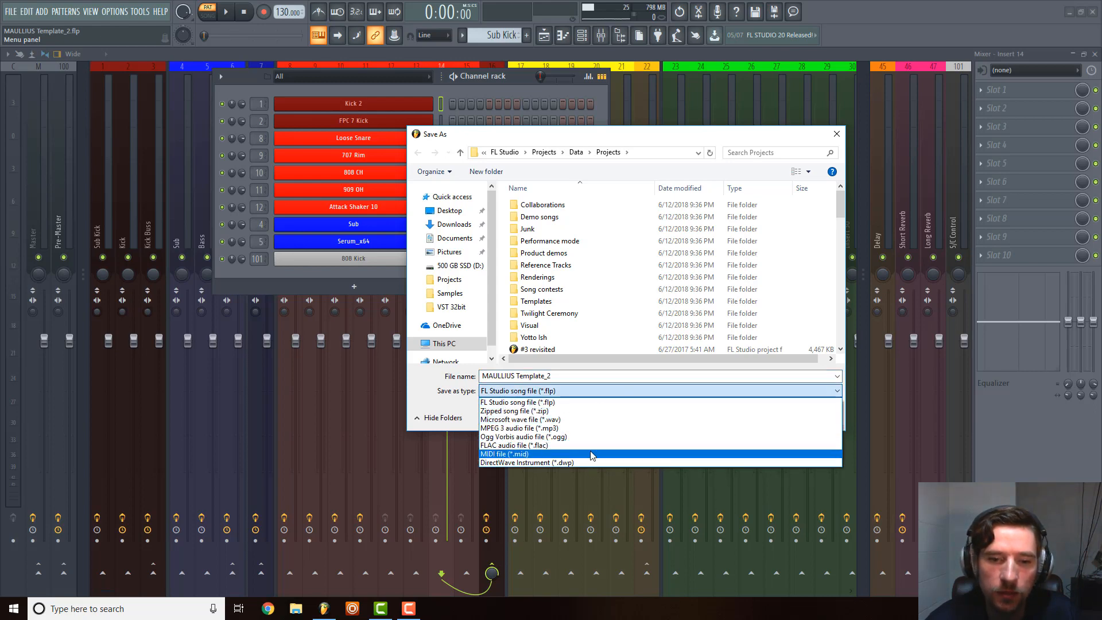
left_click(584, 402)
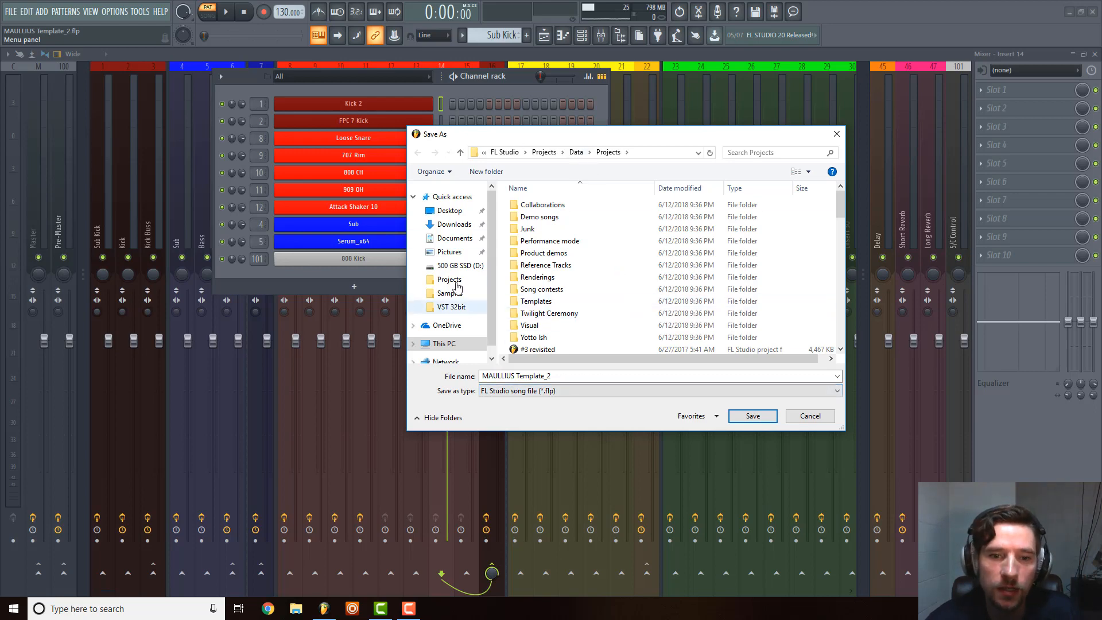
Set the save location to Local Disk (C:) > Program Files (x86) > Image-Line > FL Studio 20 > Data > Templates > MAULLIUS.
left_click(458, 344)
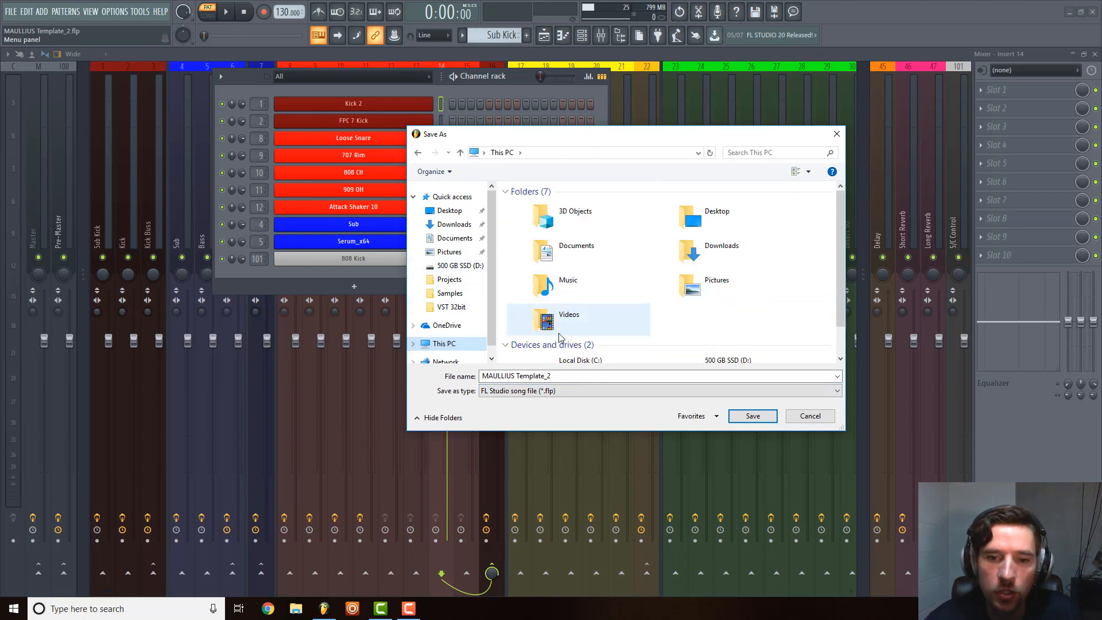
double_click(577, 329)
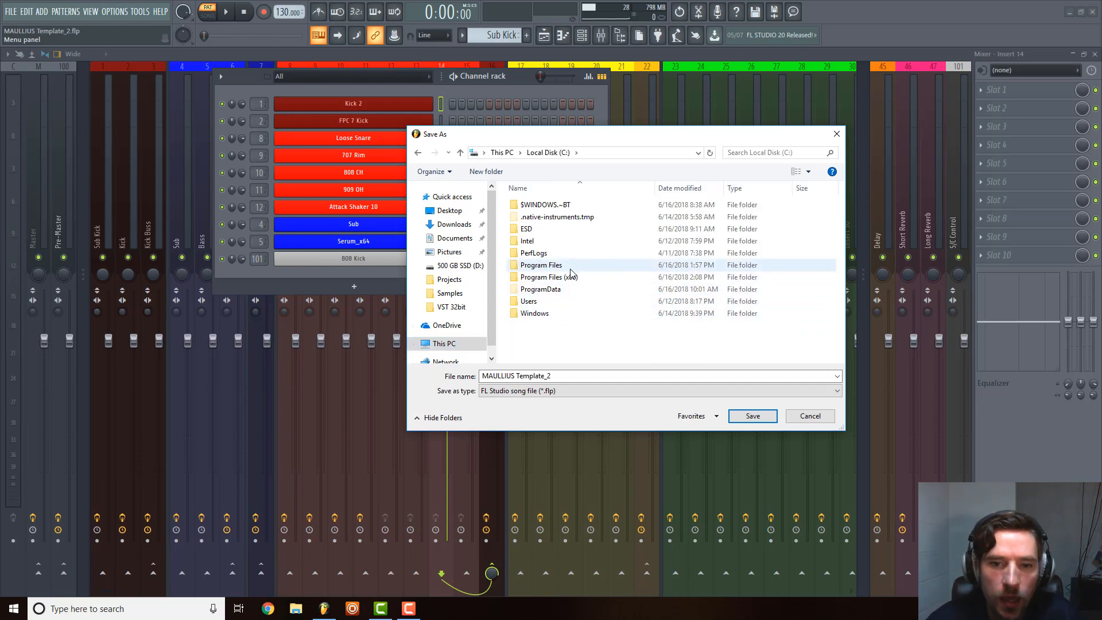
double_click(571, 277)
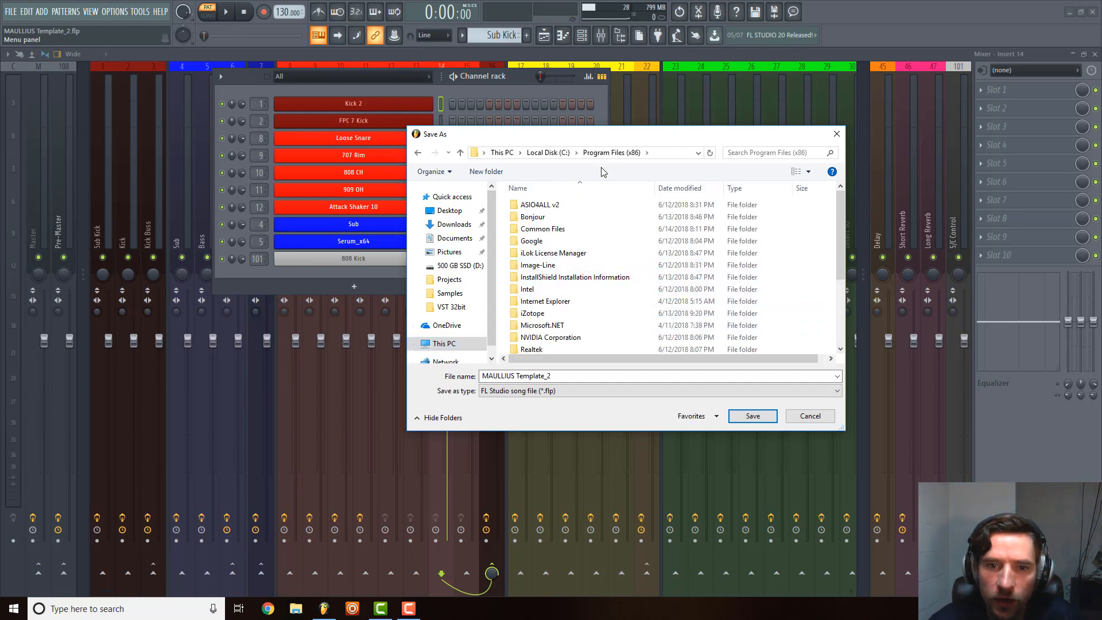
scroll(568, 258, "down", 2)
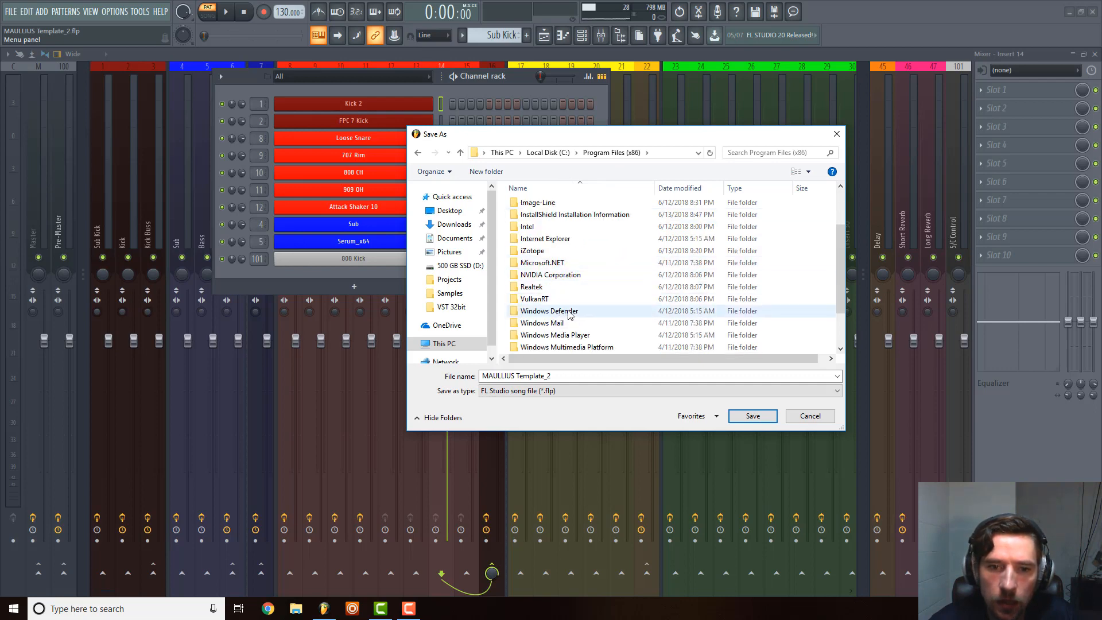
scroll(568, 313, "up", 2)
double_click(545, 263)
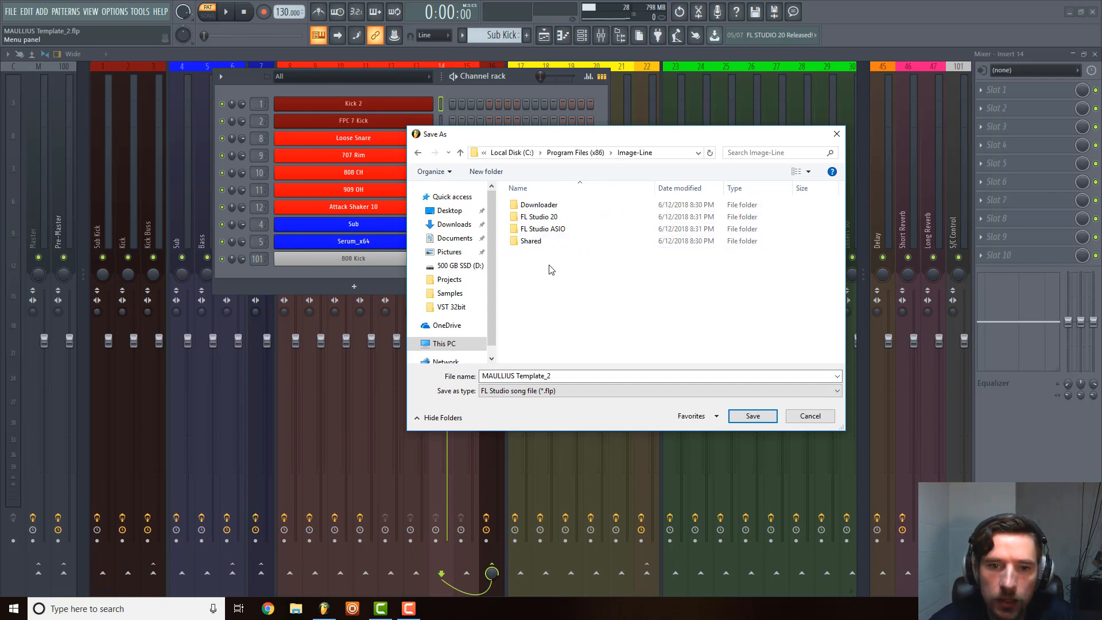
double_click(553, 221)
double_click(551, 221)
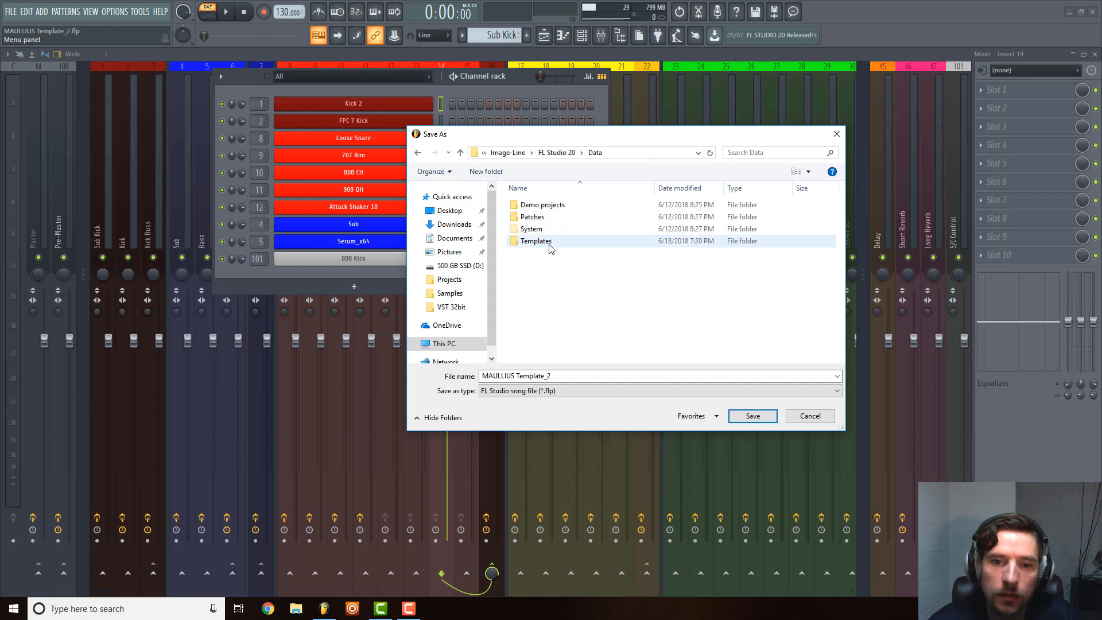
double_click(550, 241)
double_click(550, 216)
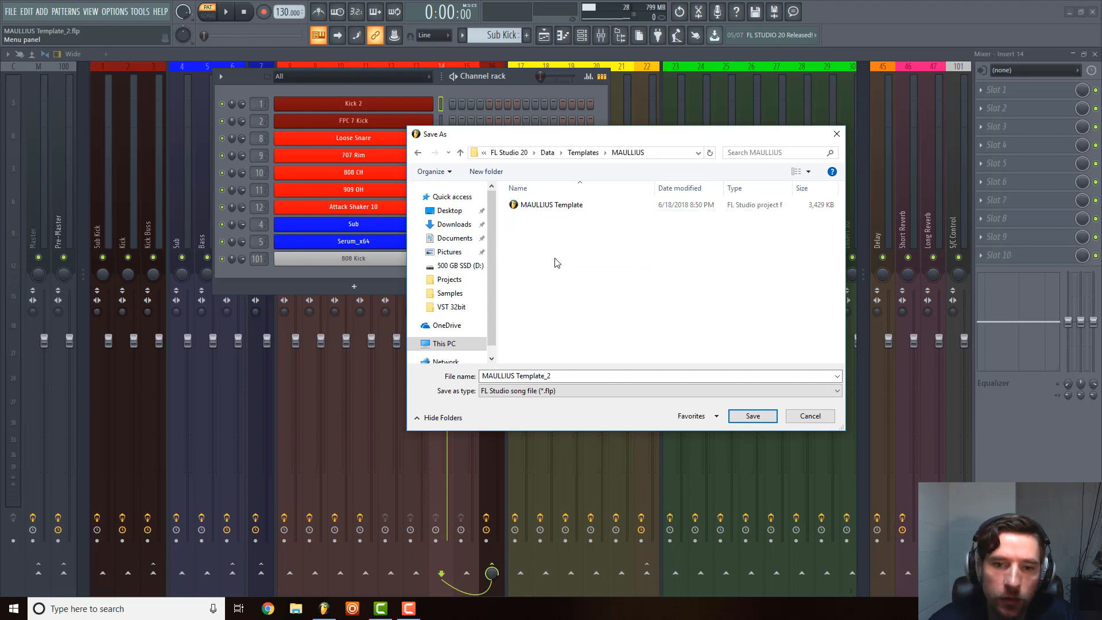
Save the project over the existing MAULLIUS Template file in that folder.
left_click(560, 207)
left_click(732, 416)
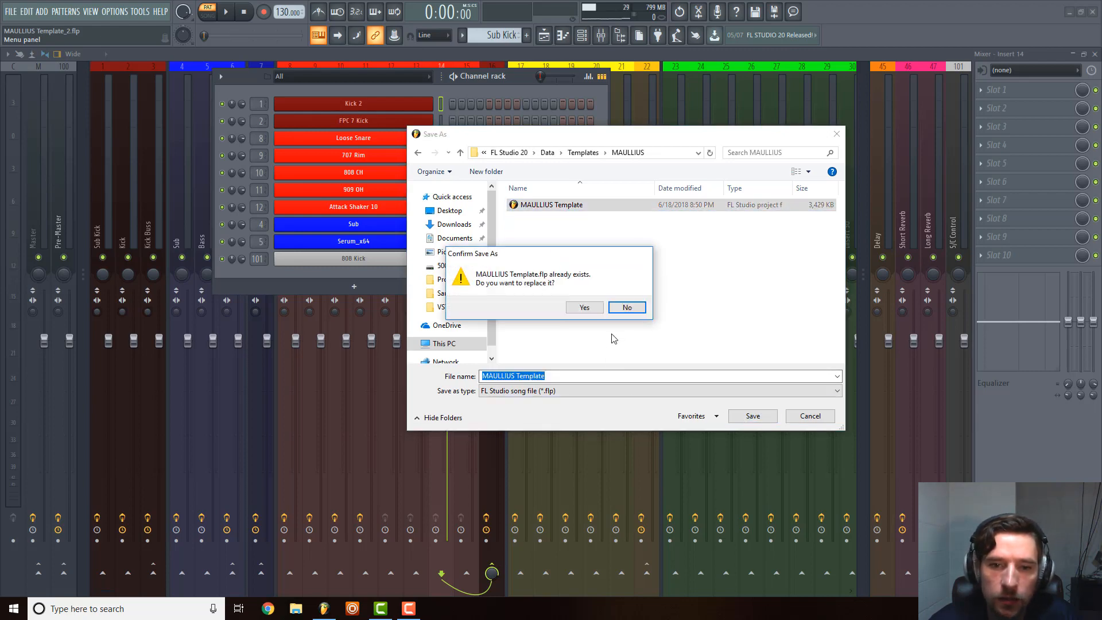
left_click(581, 307)
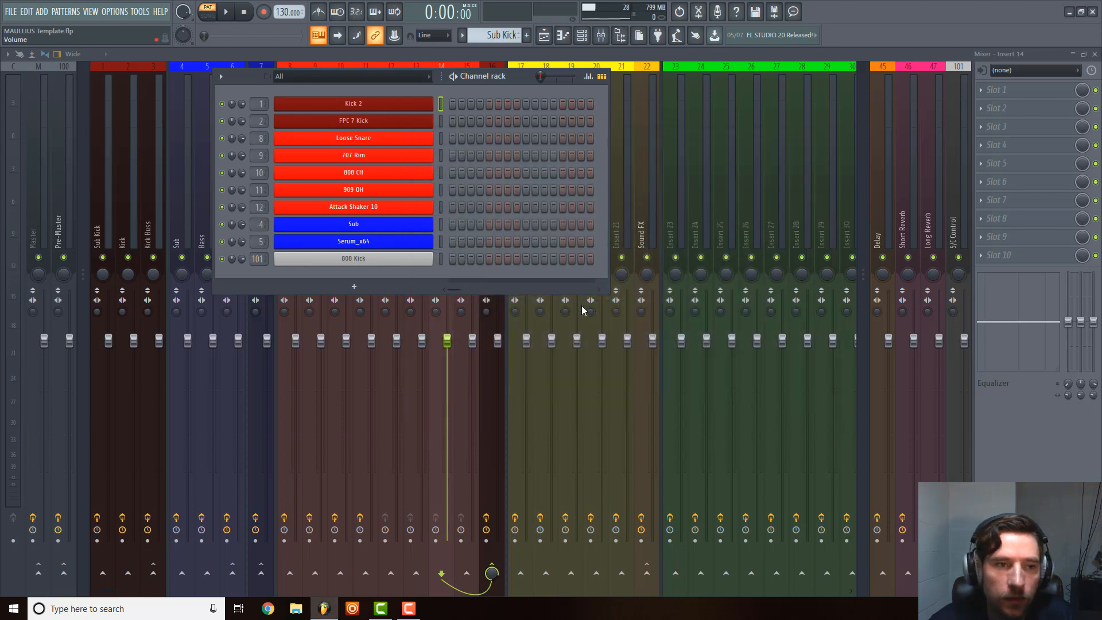
Create a new project from the MAULLIUS Template.
left_click(18, 11)
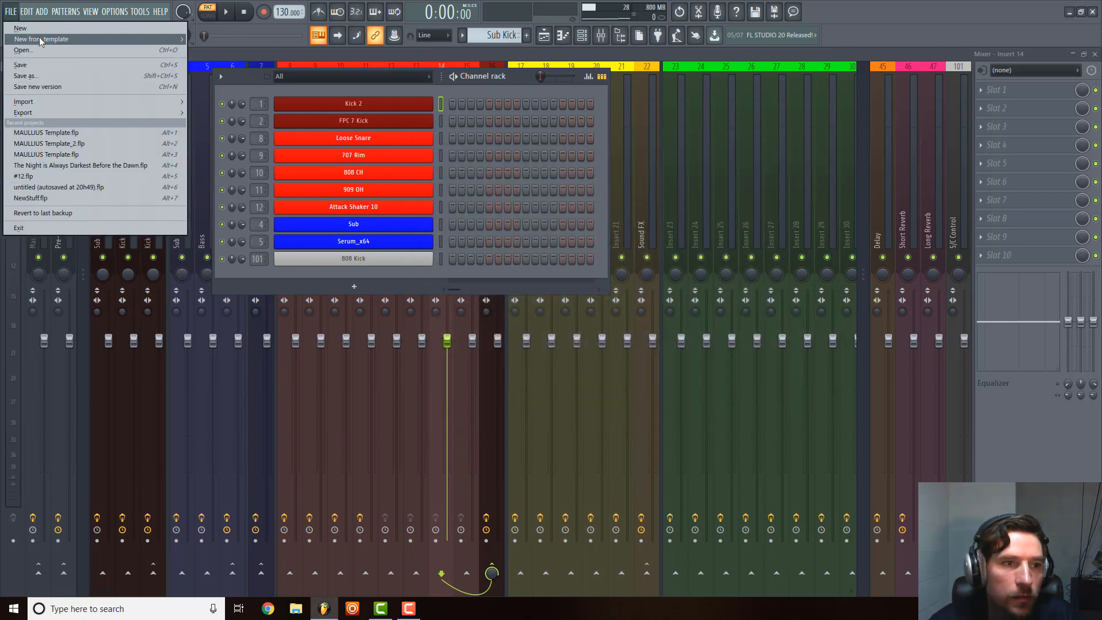
mouse_move(39, 38)
mouse_move(254, 49)
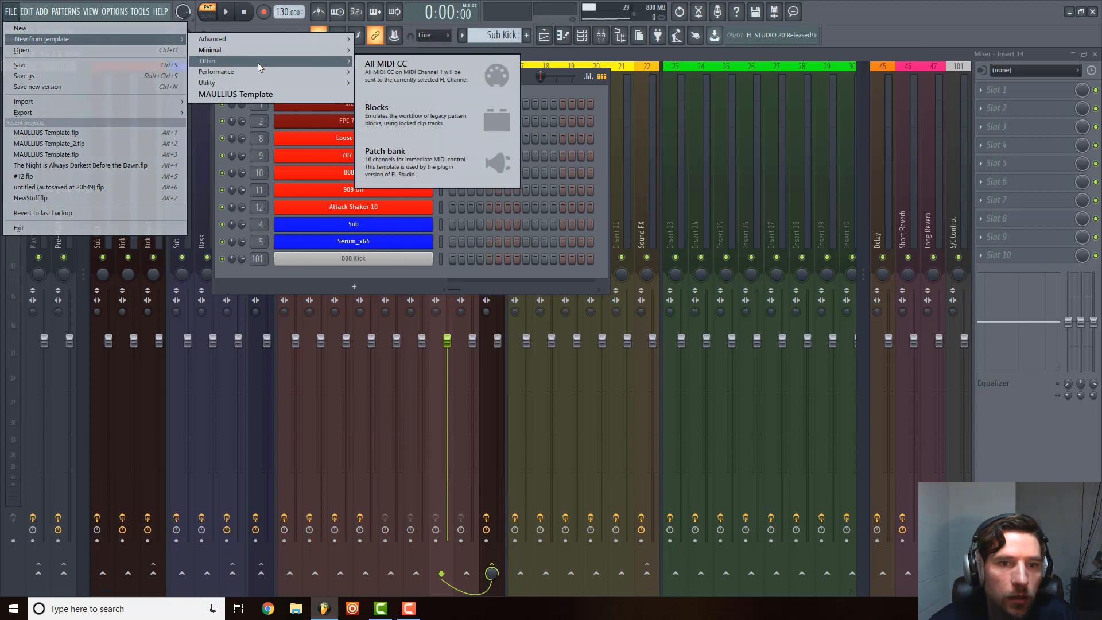
left_click(257, 97)
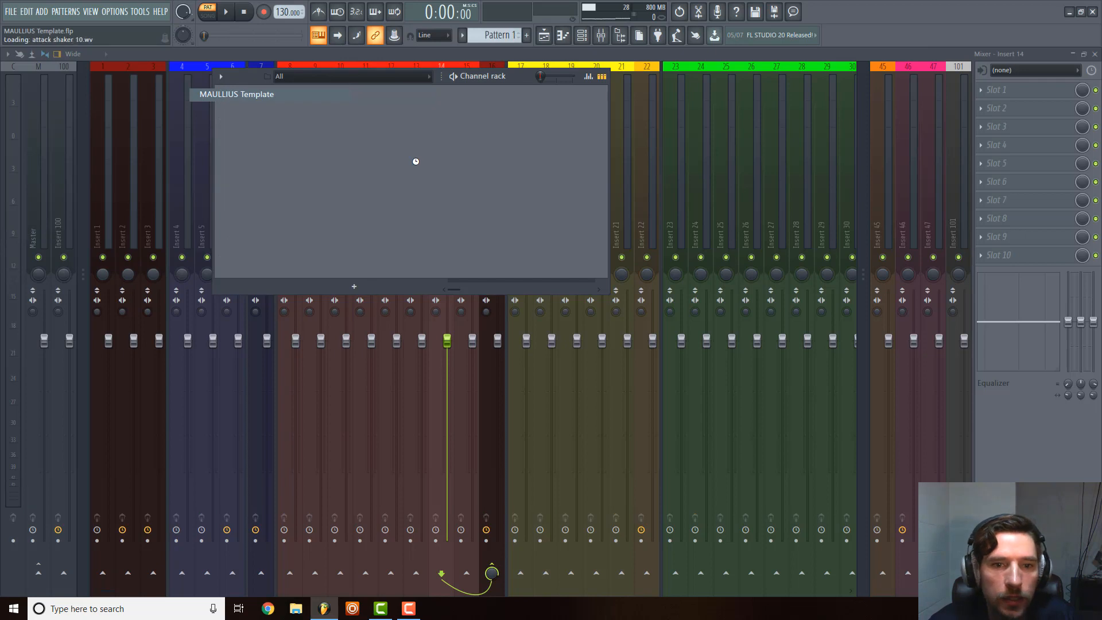